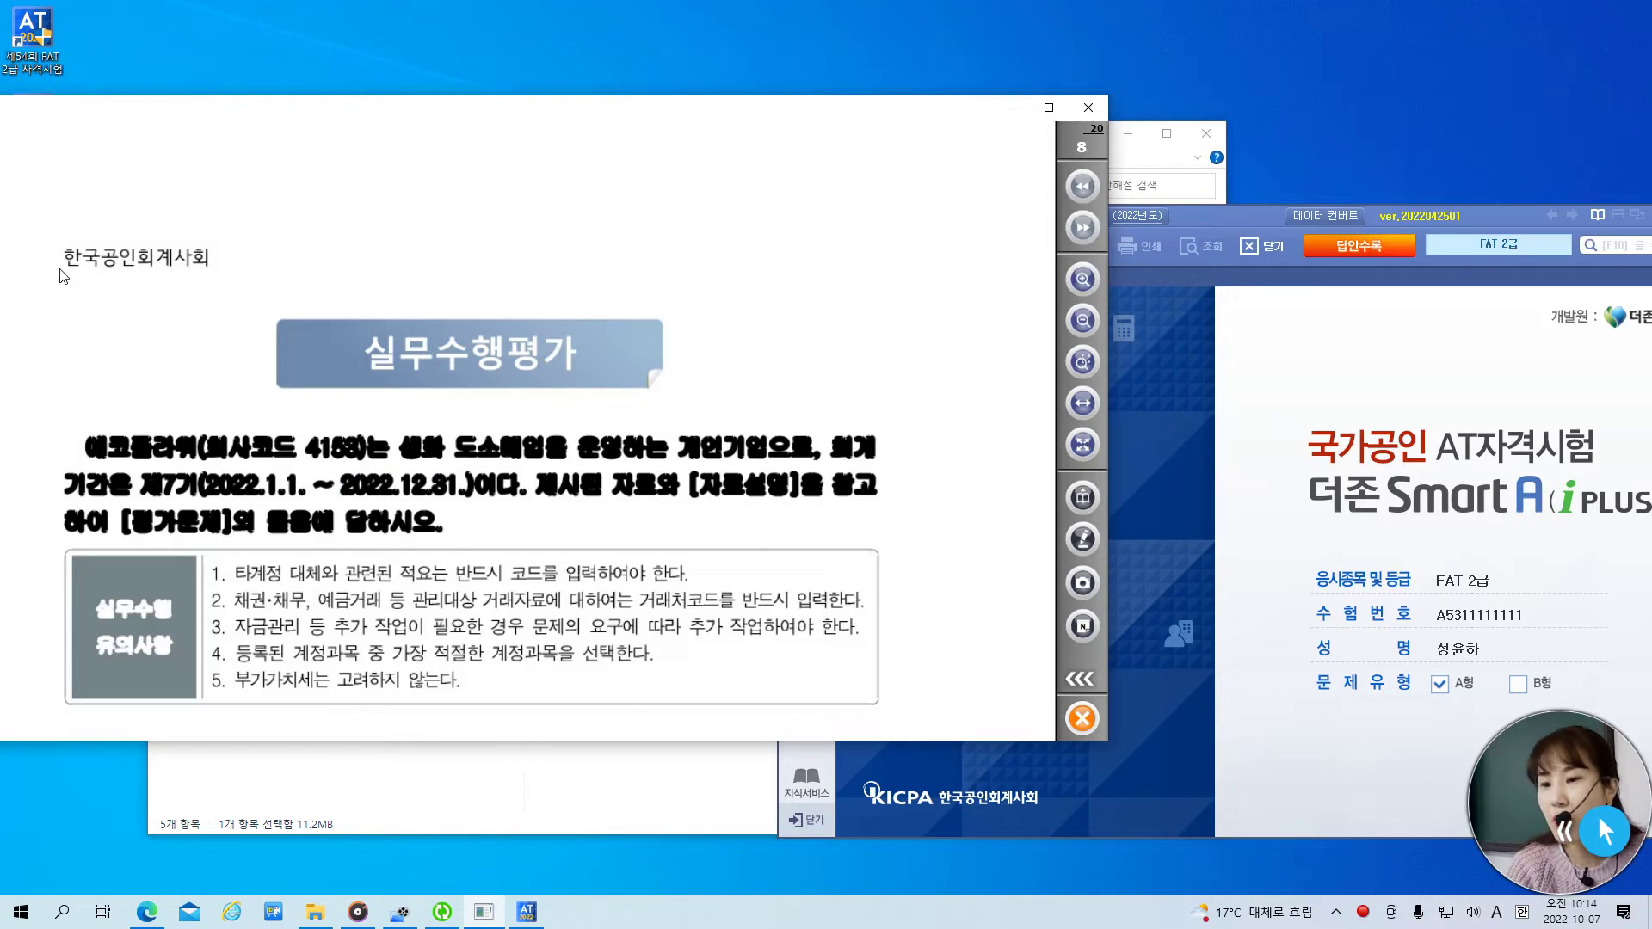
- Check the fiscal year end date 2022.12.31 in the accounting program, then return to the exam PDF
left_click(1229, 220)
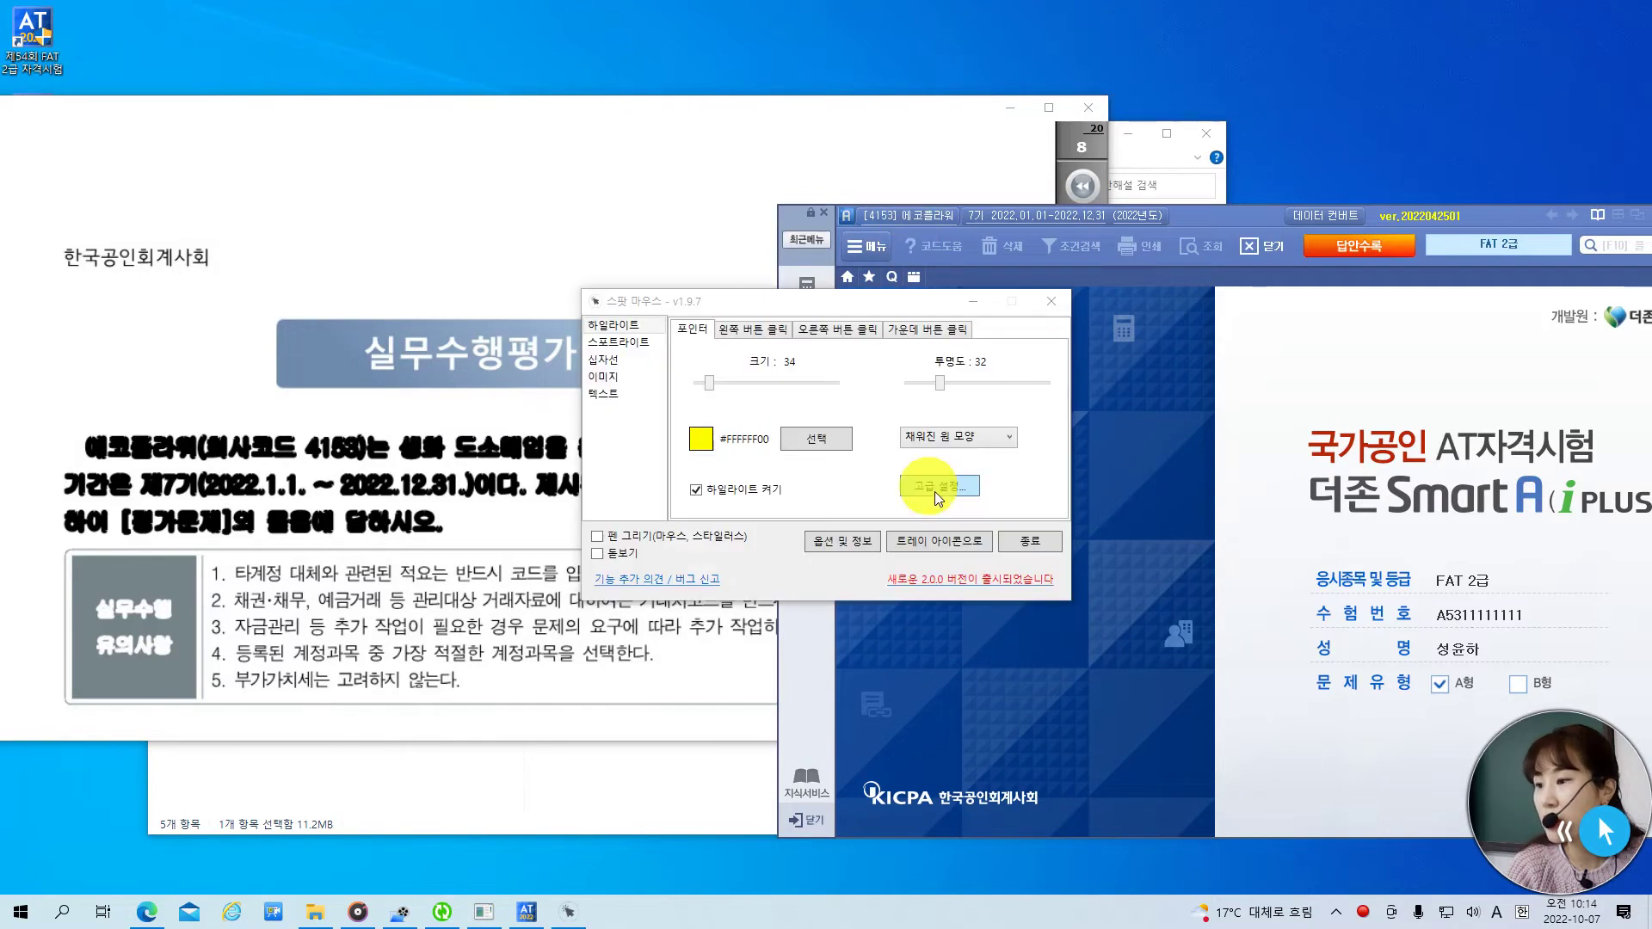
left_click(974, 302)
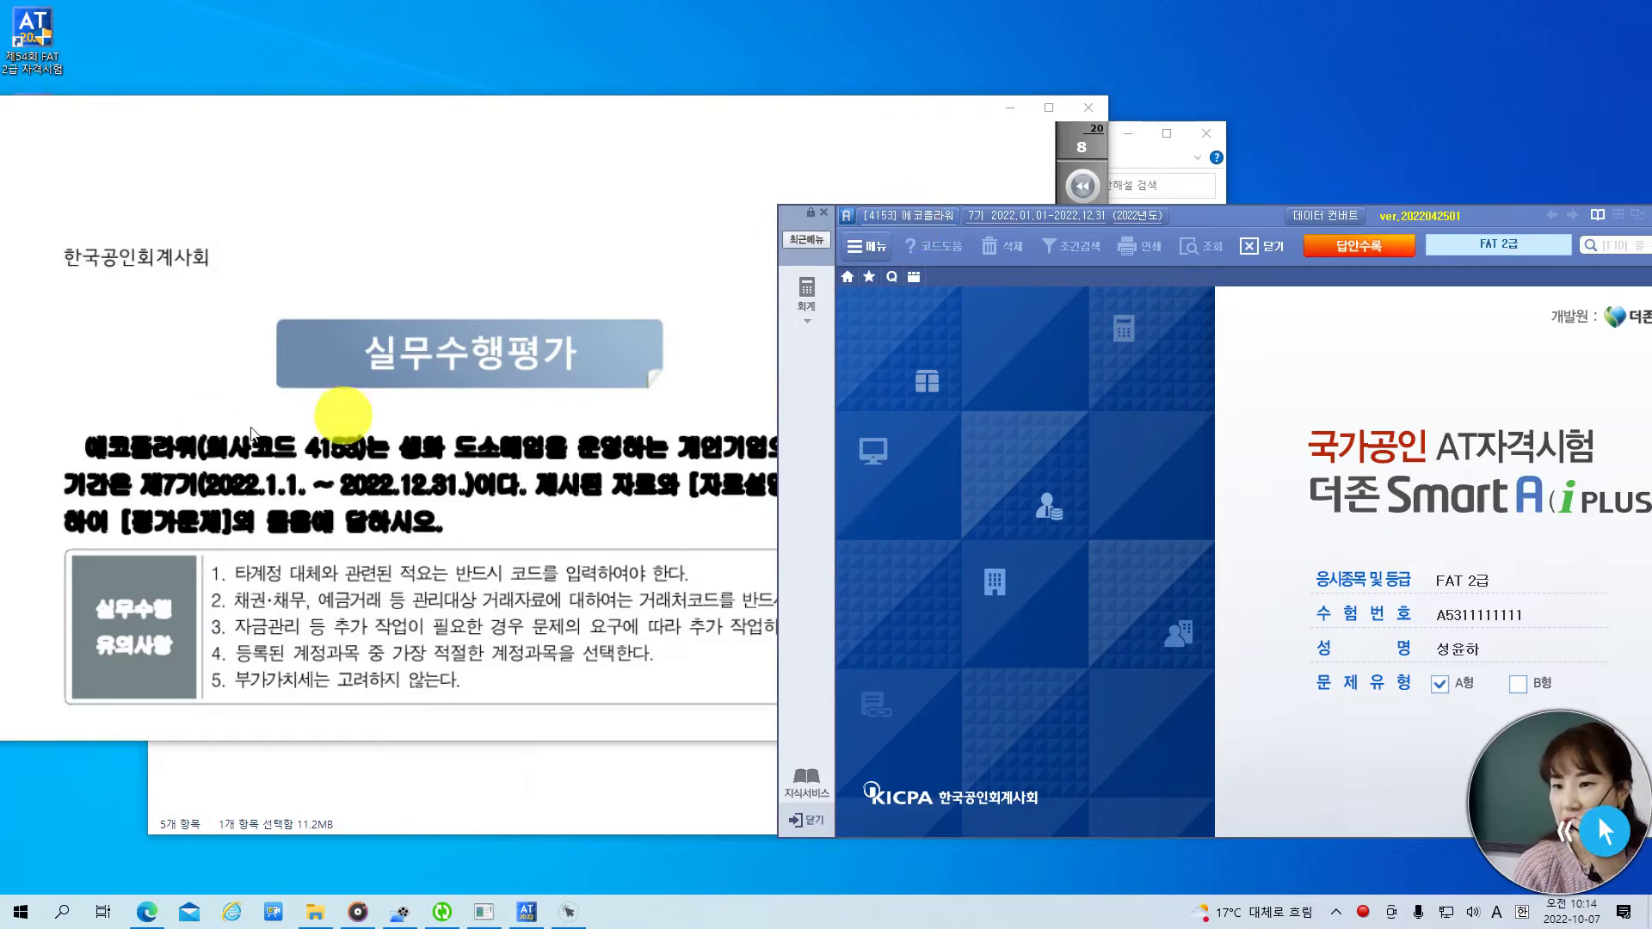
double_click(434, 486)
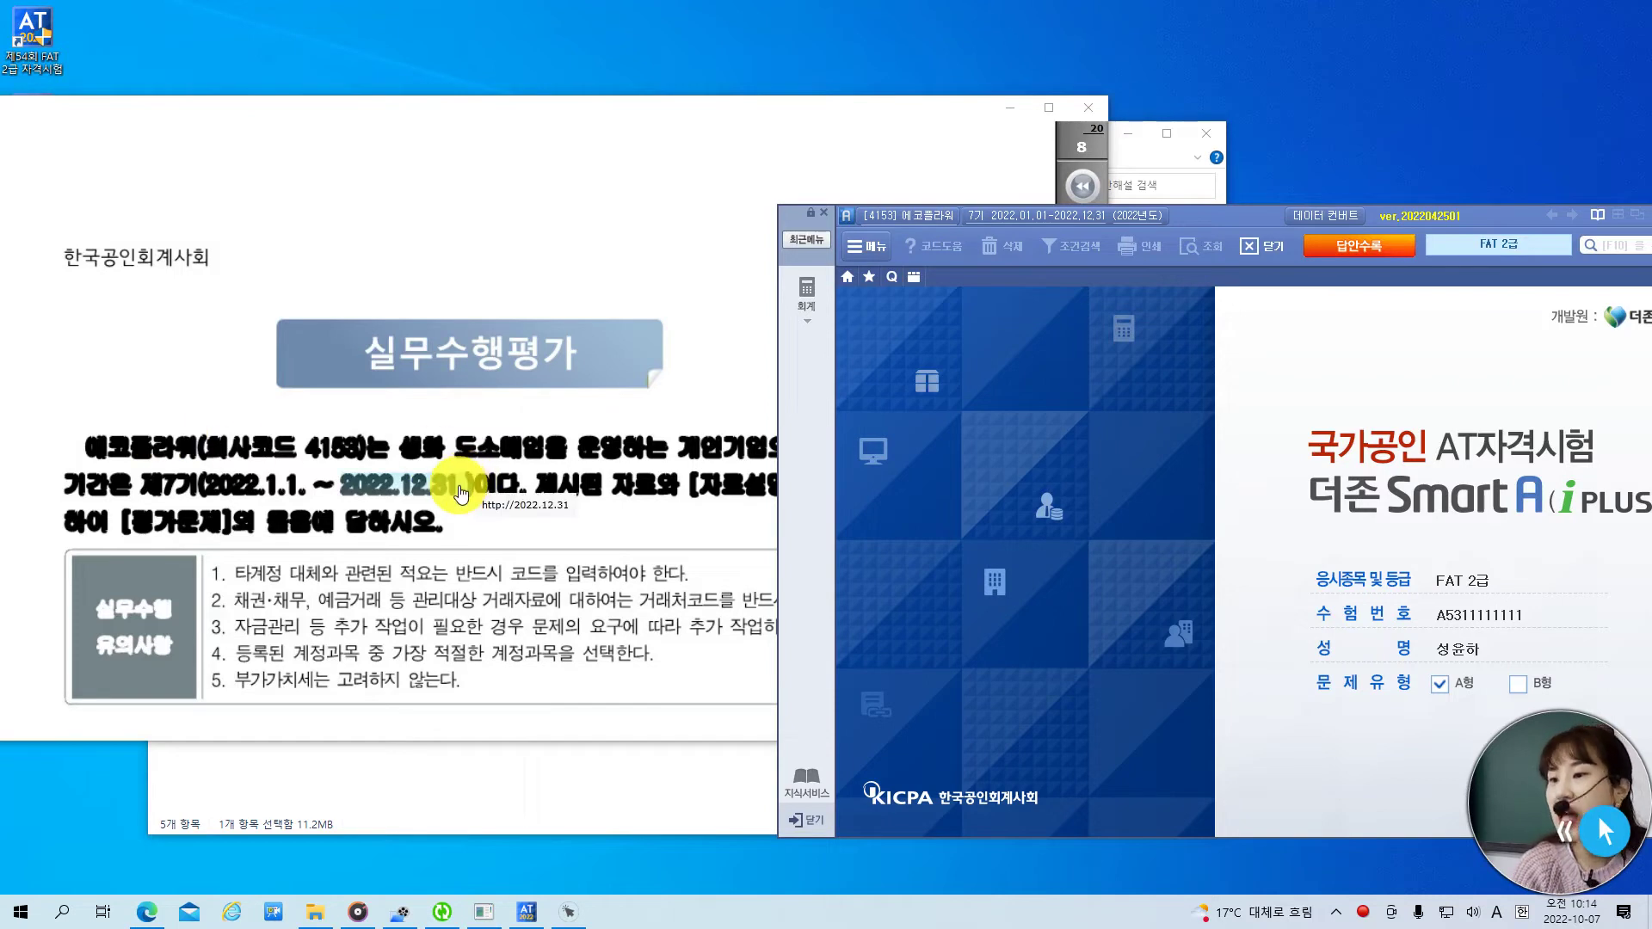
left_click(623, 183)
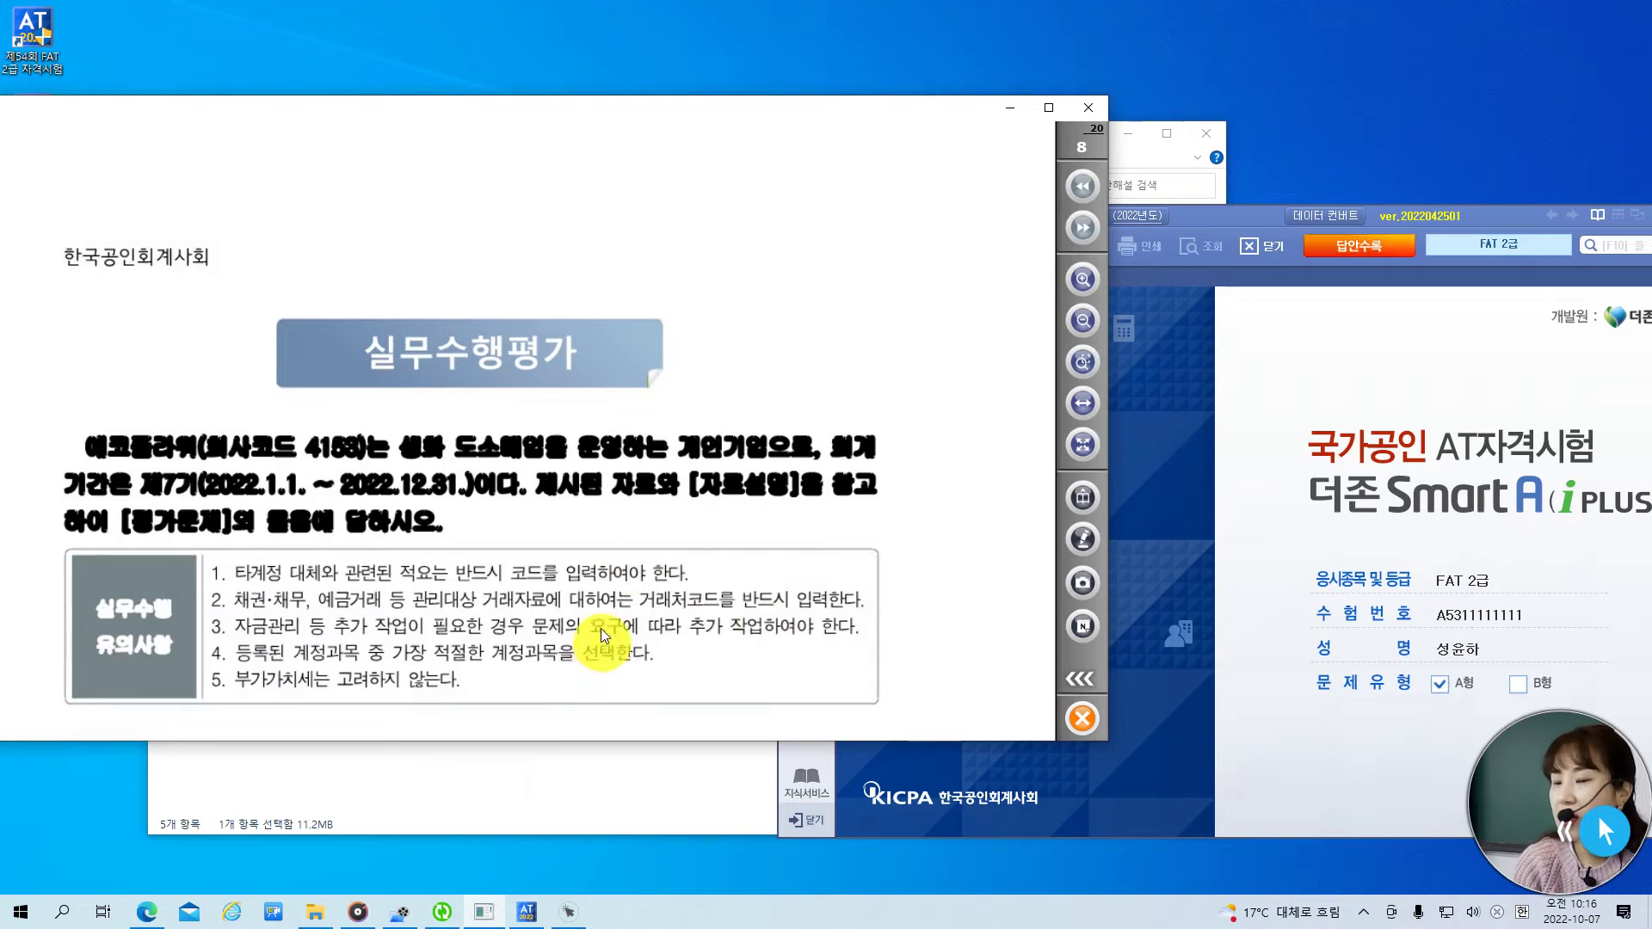
- Scroll the exam down to problem 1, the 우리카드 card registration task
scroll(603, 648, "down", 3)
scroll(625, 476, "down", 5)
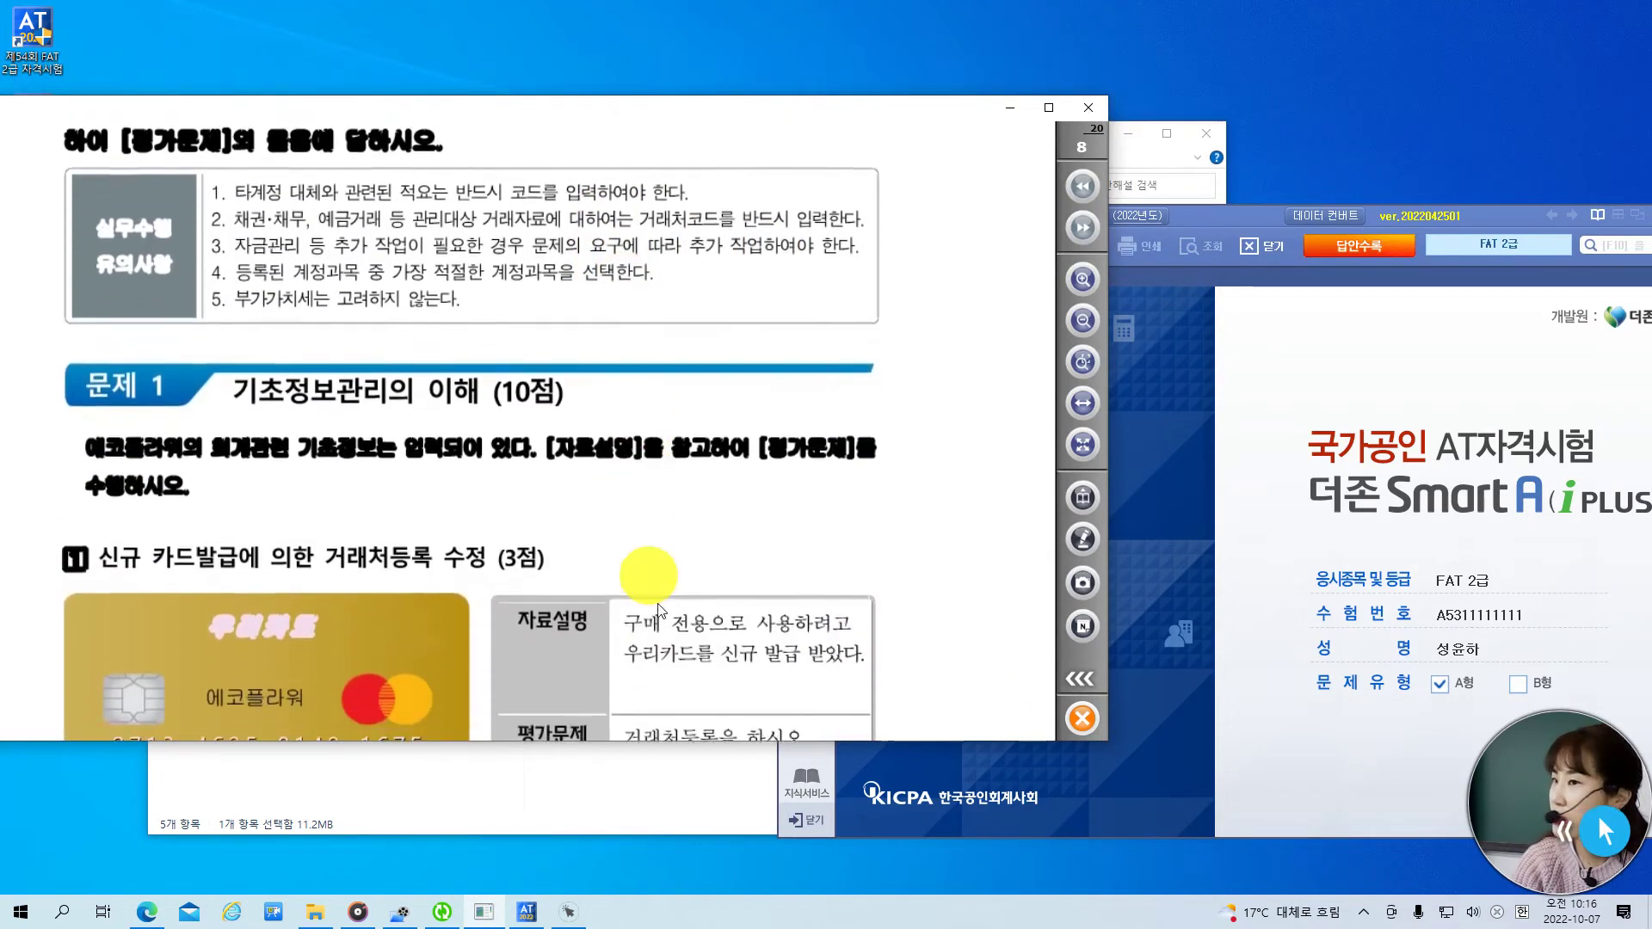
scroll(673, 480, "down", 2)
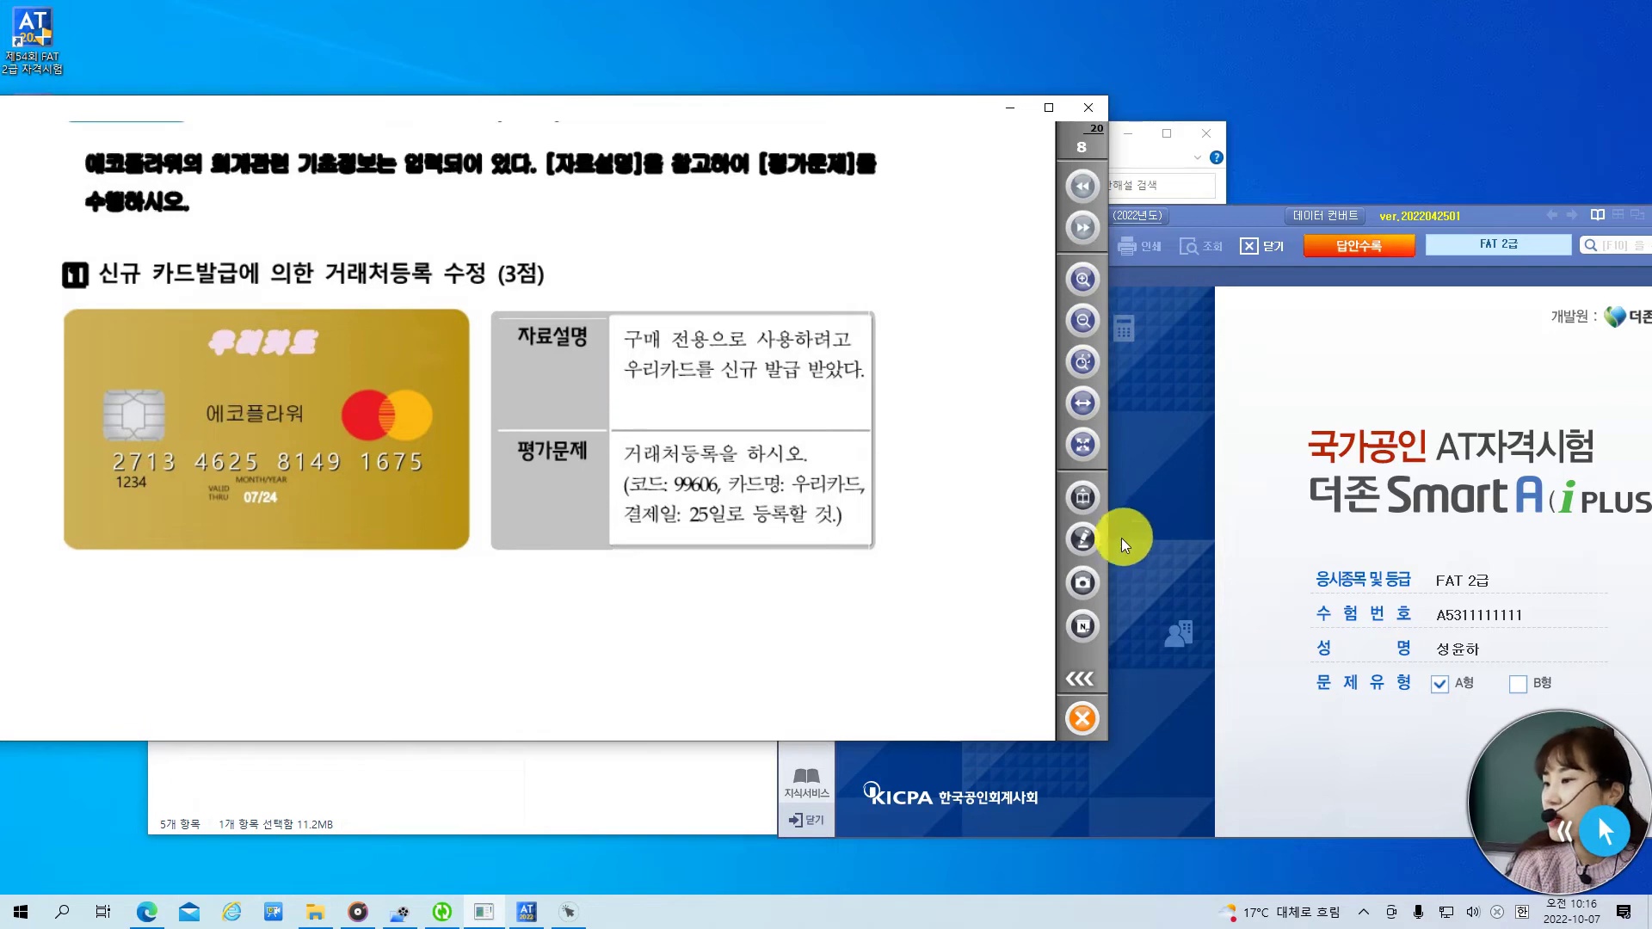
- With the ordinary red pen, bracket 거래처등록 in the heading and underline the 우리카드 logo
left_click(1083, 538)
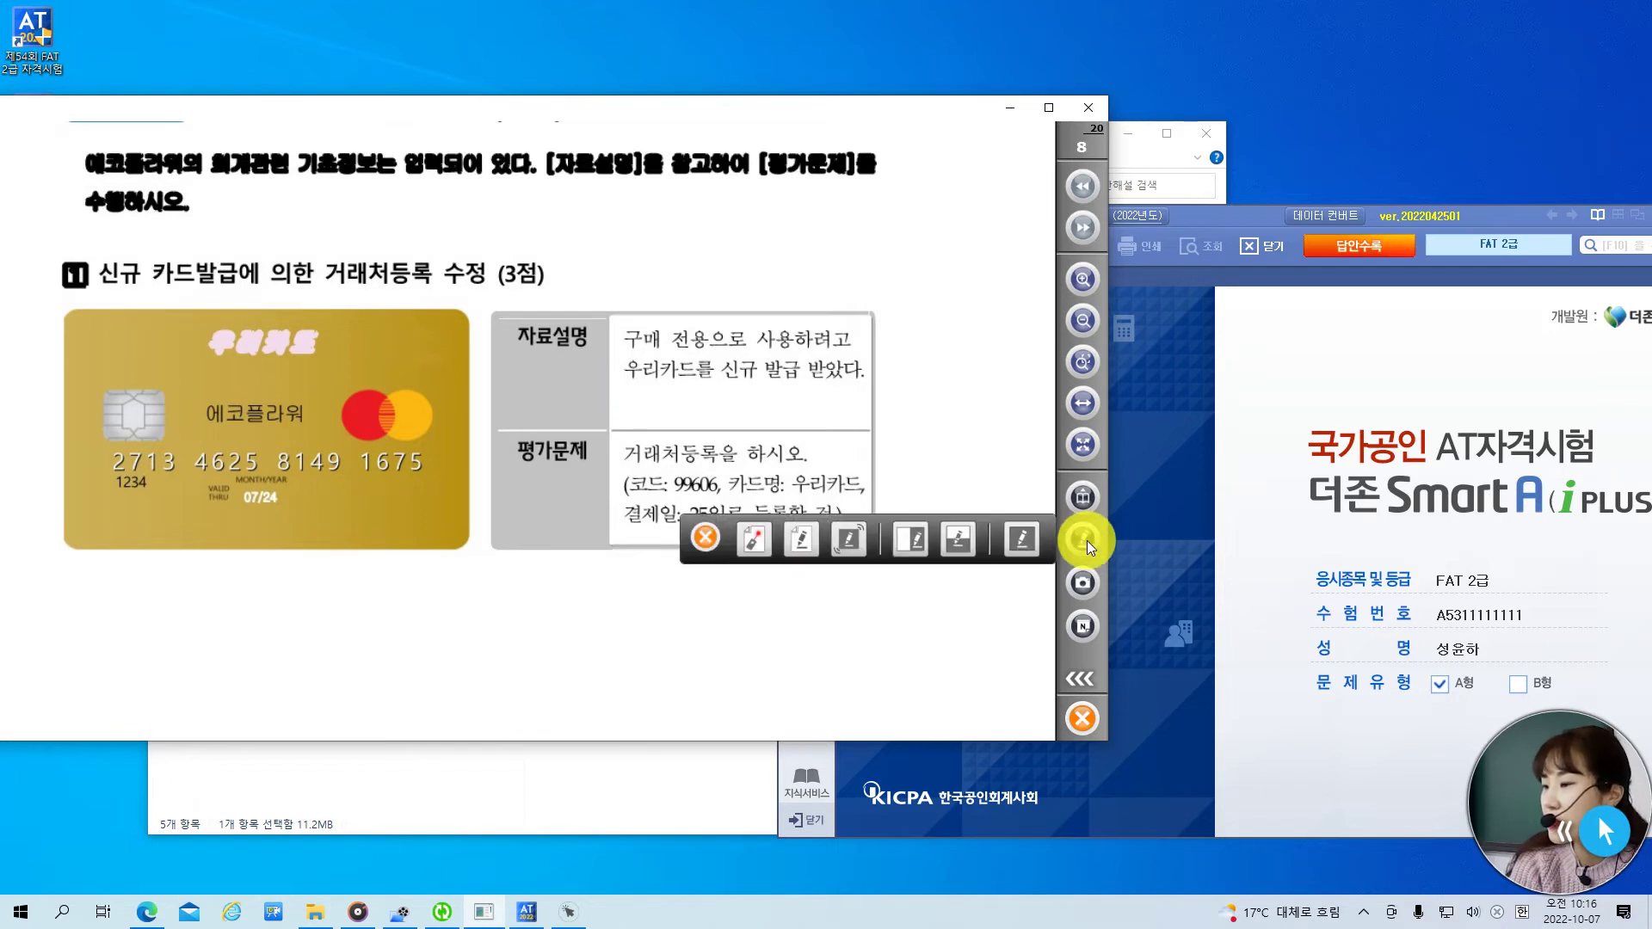
left_click(802, 537)
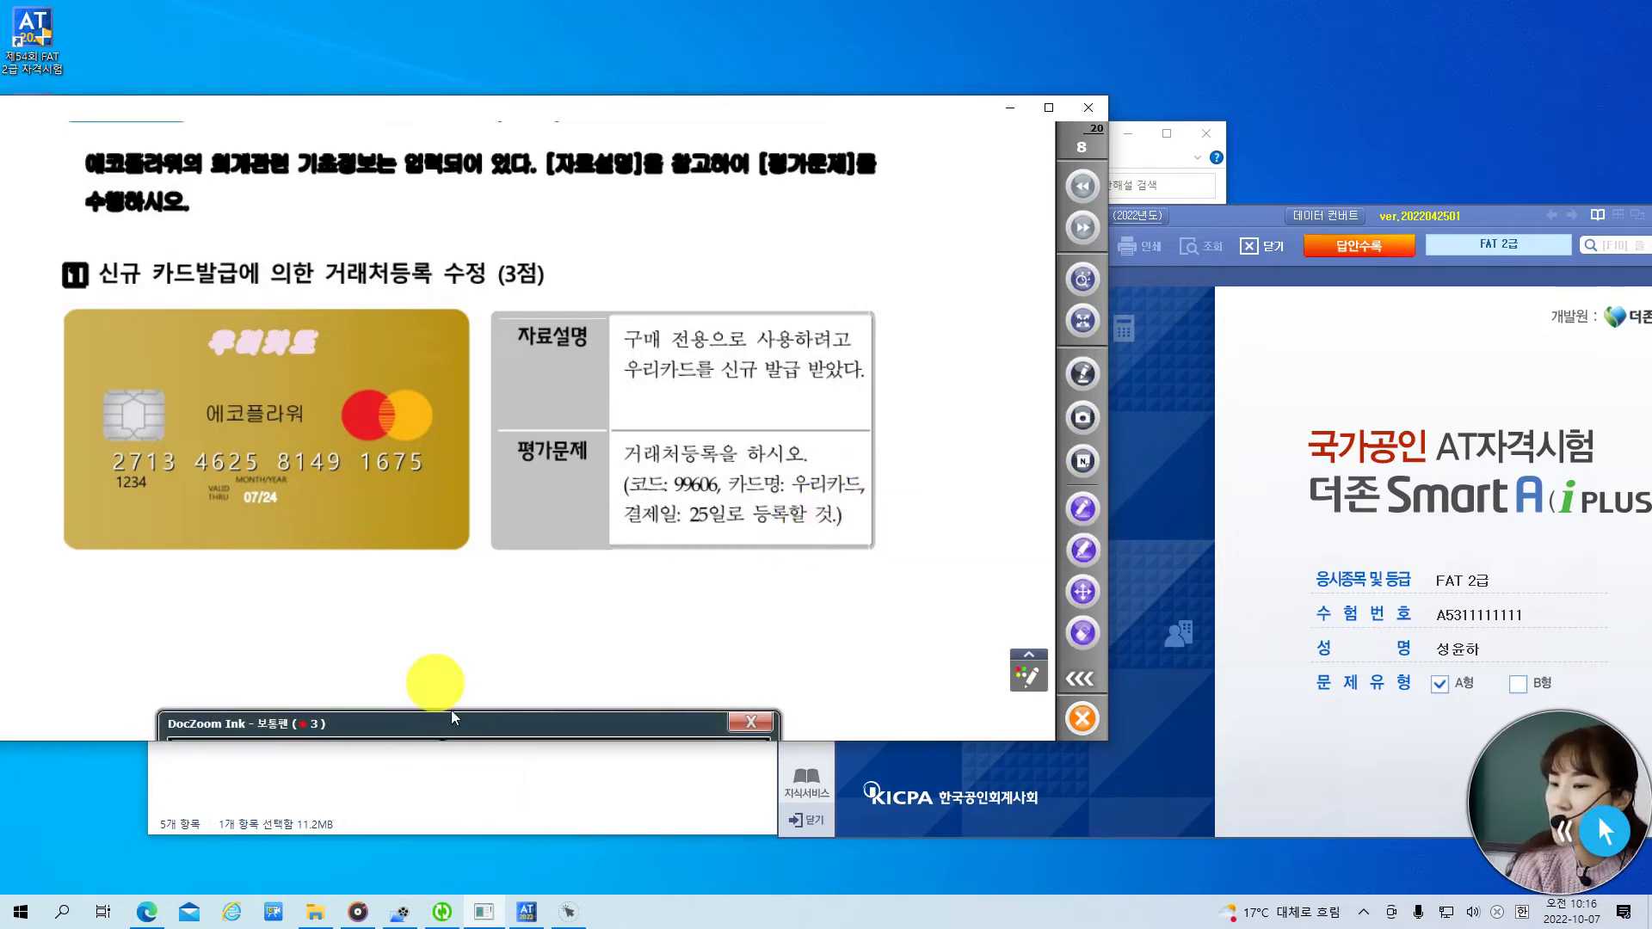
left_click_drag(467, 719, 507, 657)
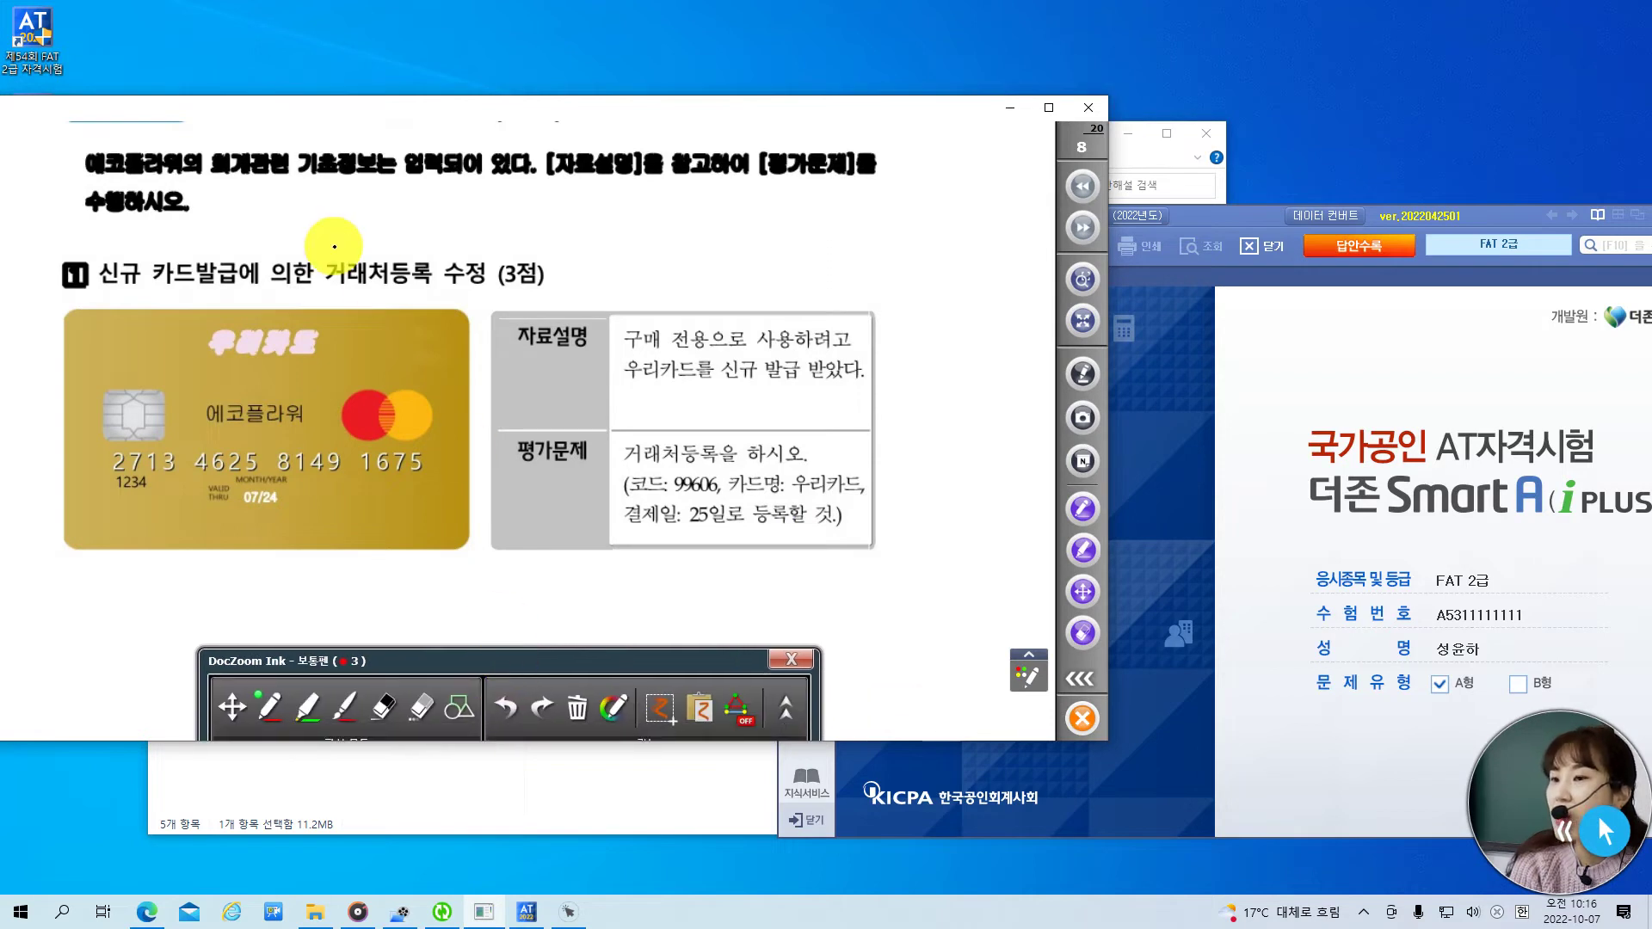
left_click_drag(330, 247, 326, 295)
left_click_drag(418, 248, 424, 290)
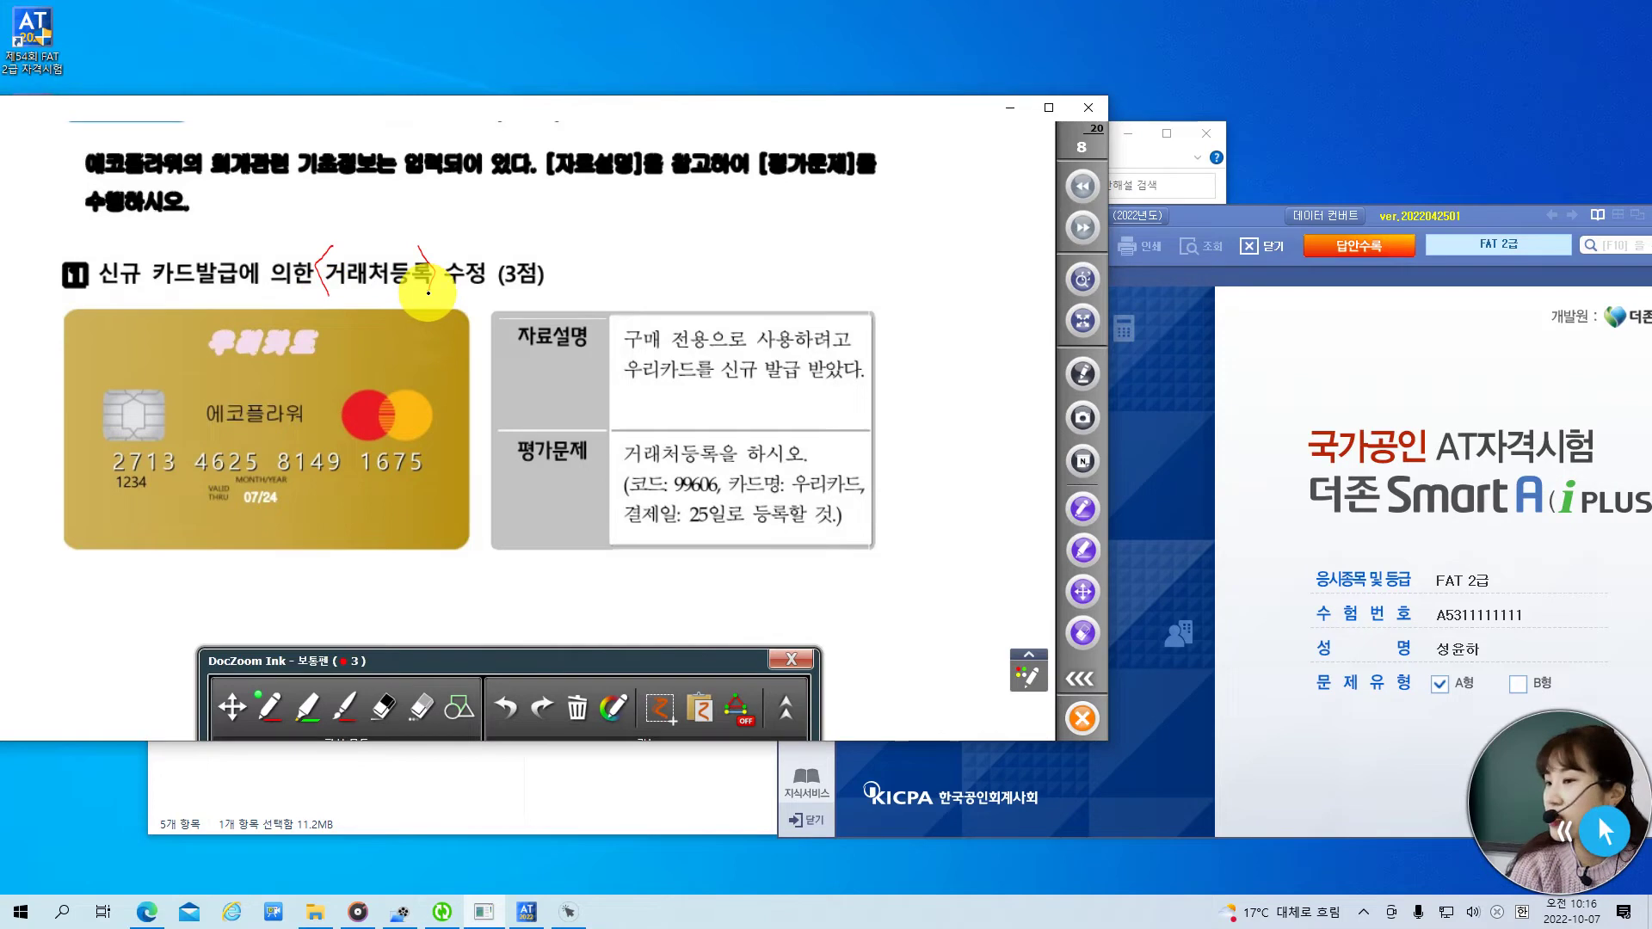
left_click_drag(200, 373, 306, 371)
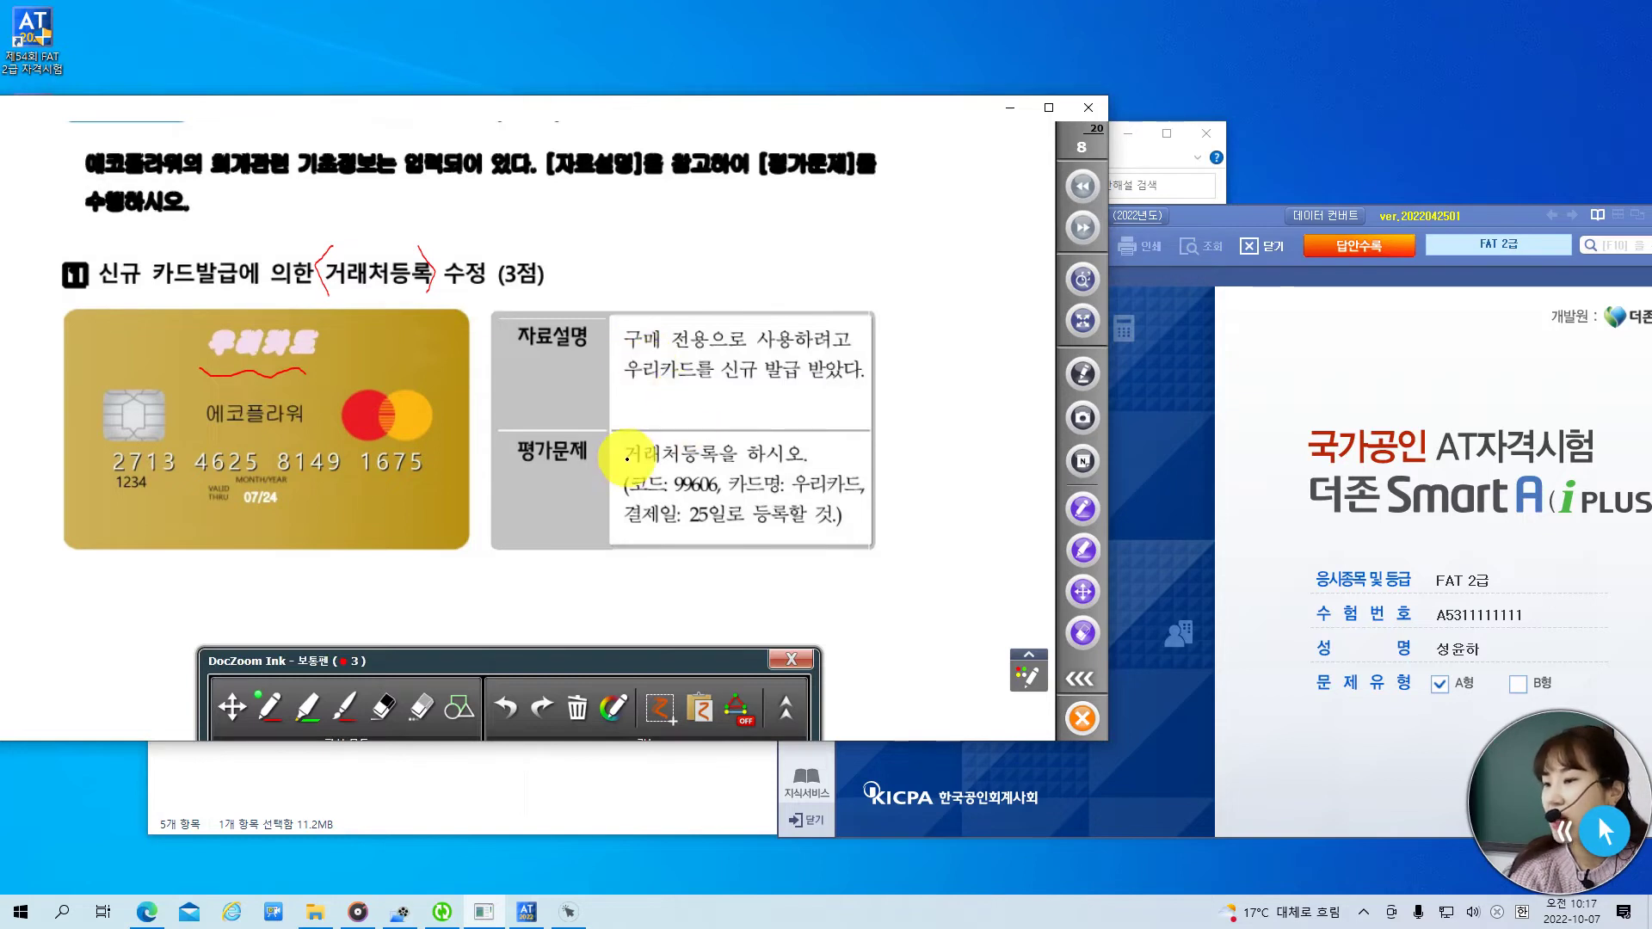
- Open 거래처등록 from 전체메뉴 and show its 카드 tab listing cards 99601–99701
left_click(1216, 215)
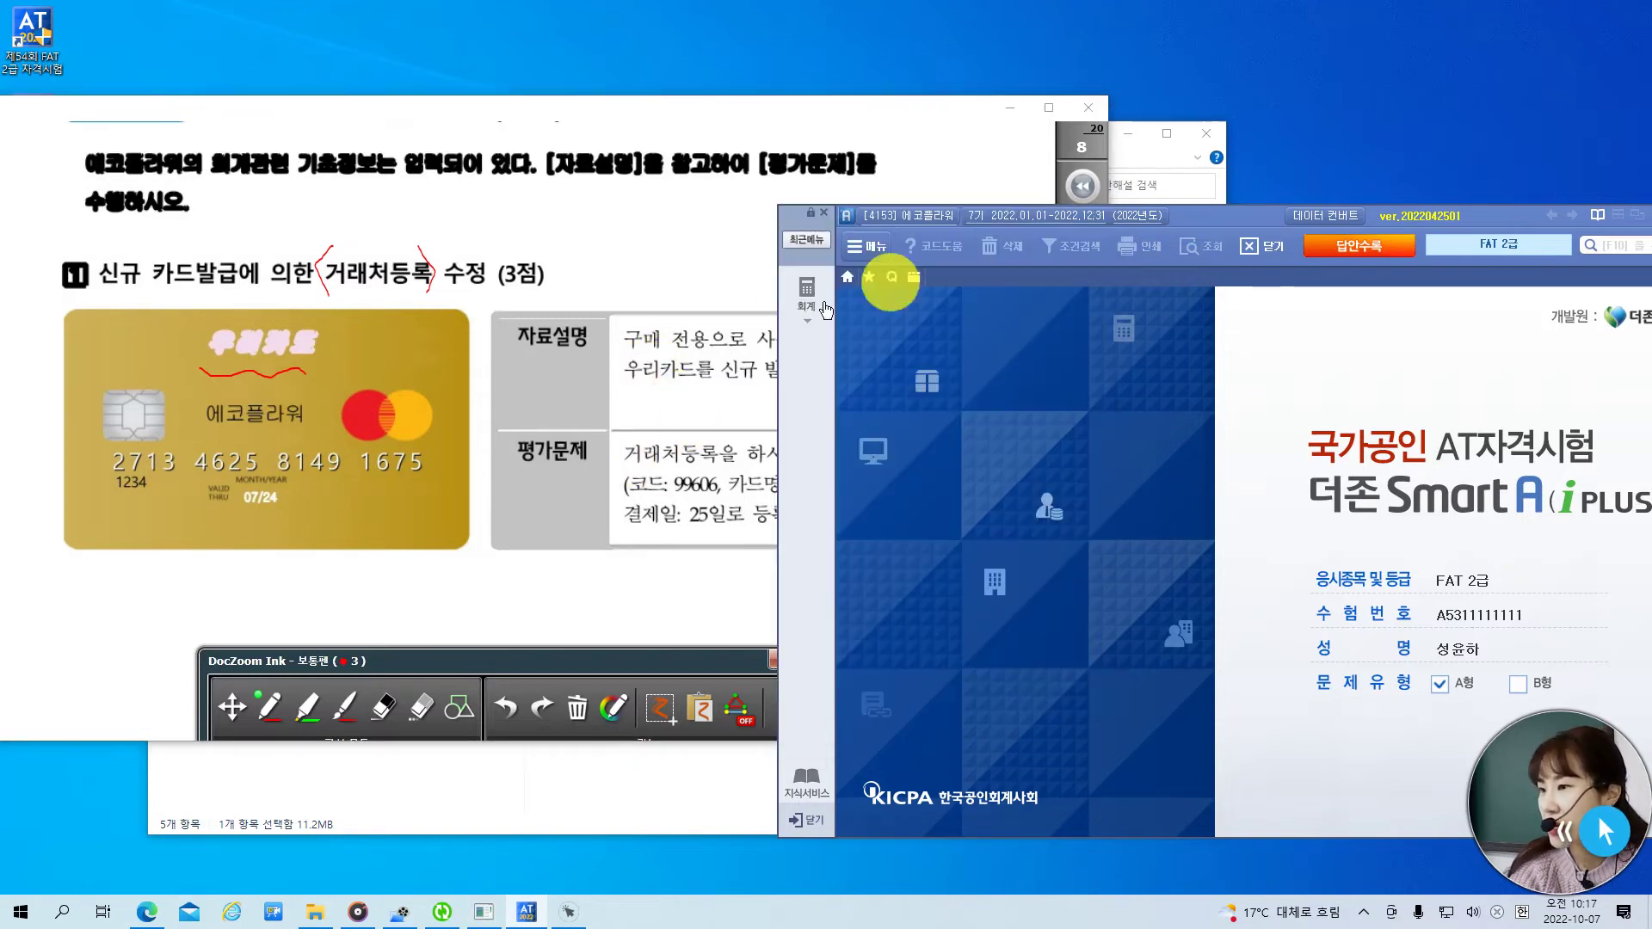
left_click(806, 291)
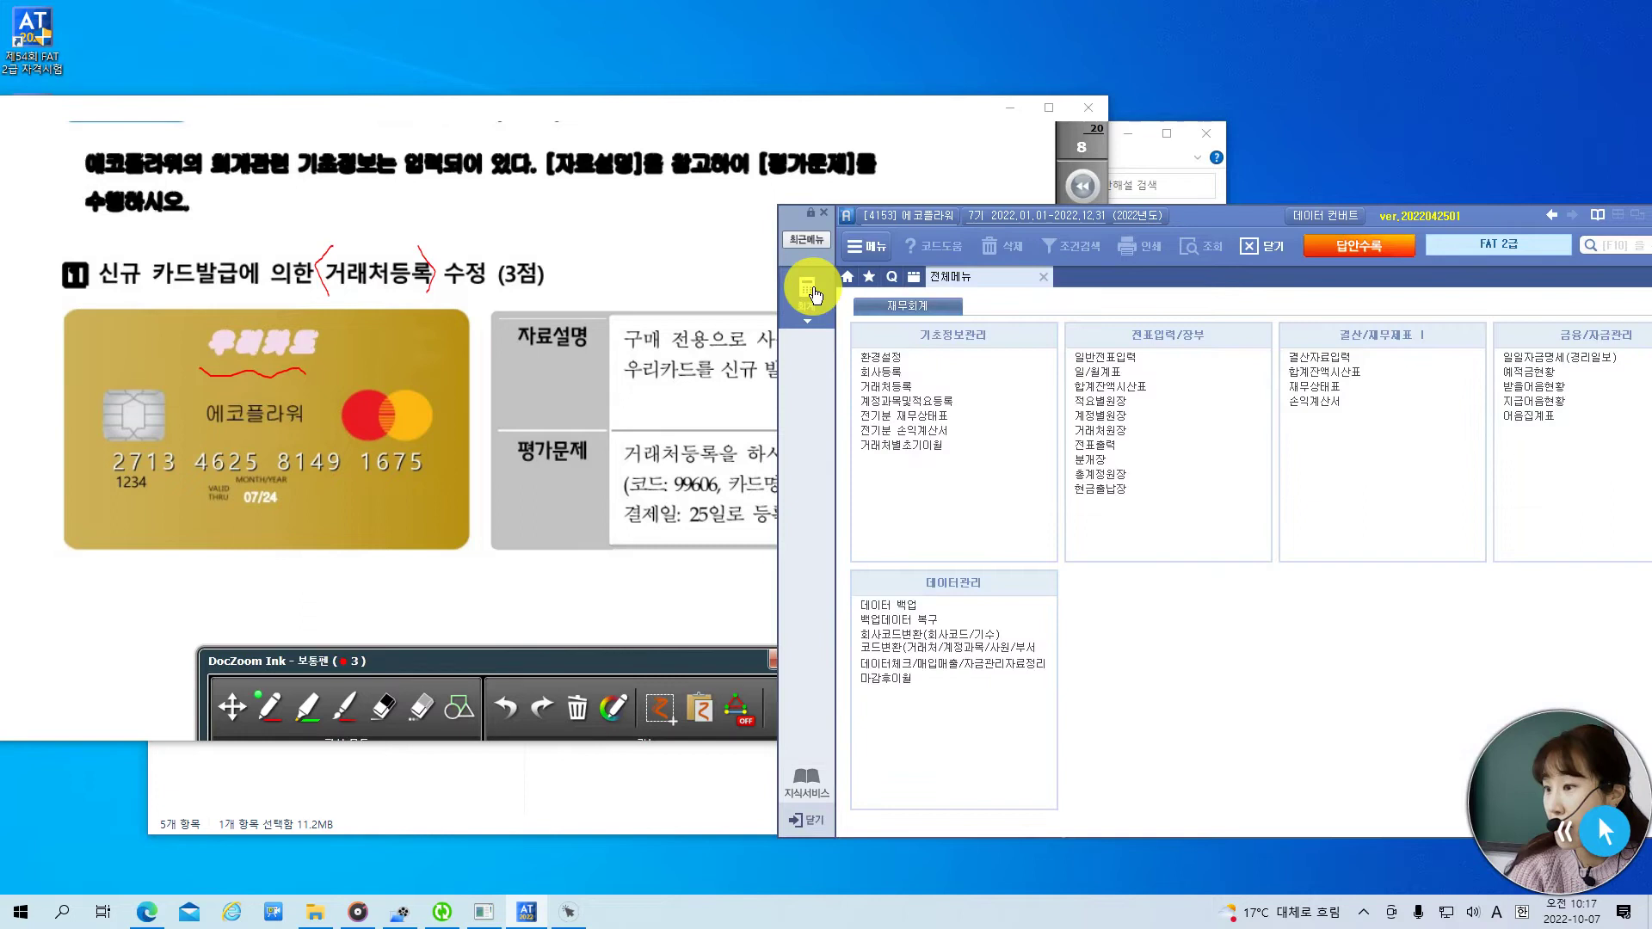
left_click(906, 386)
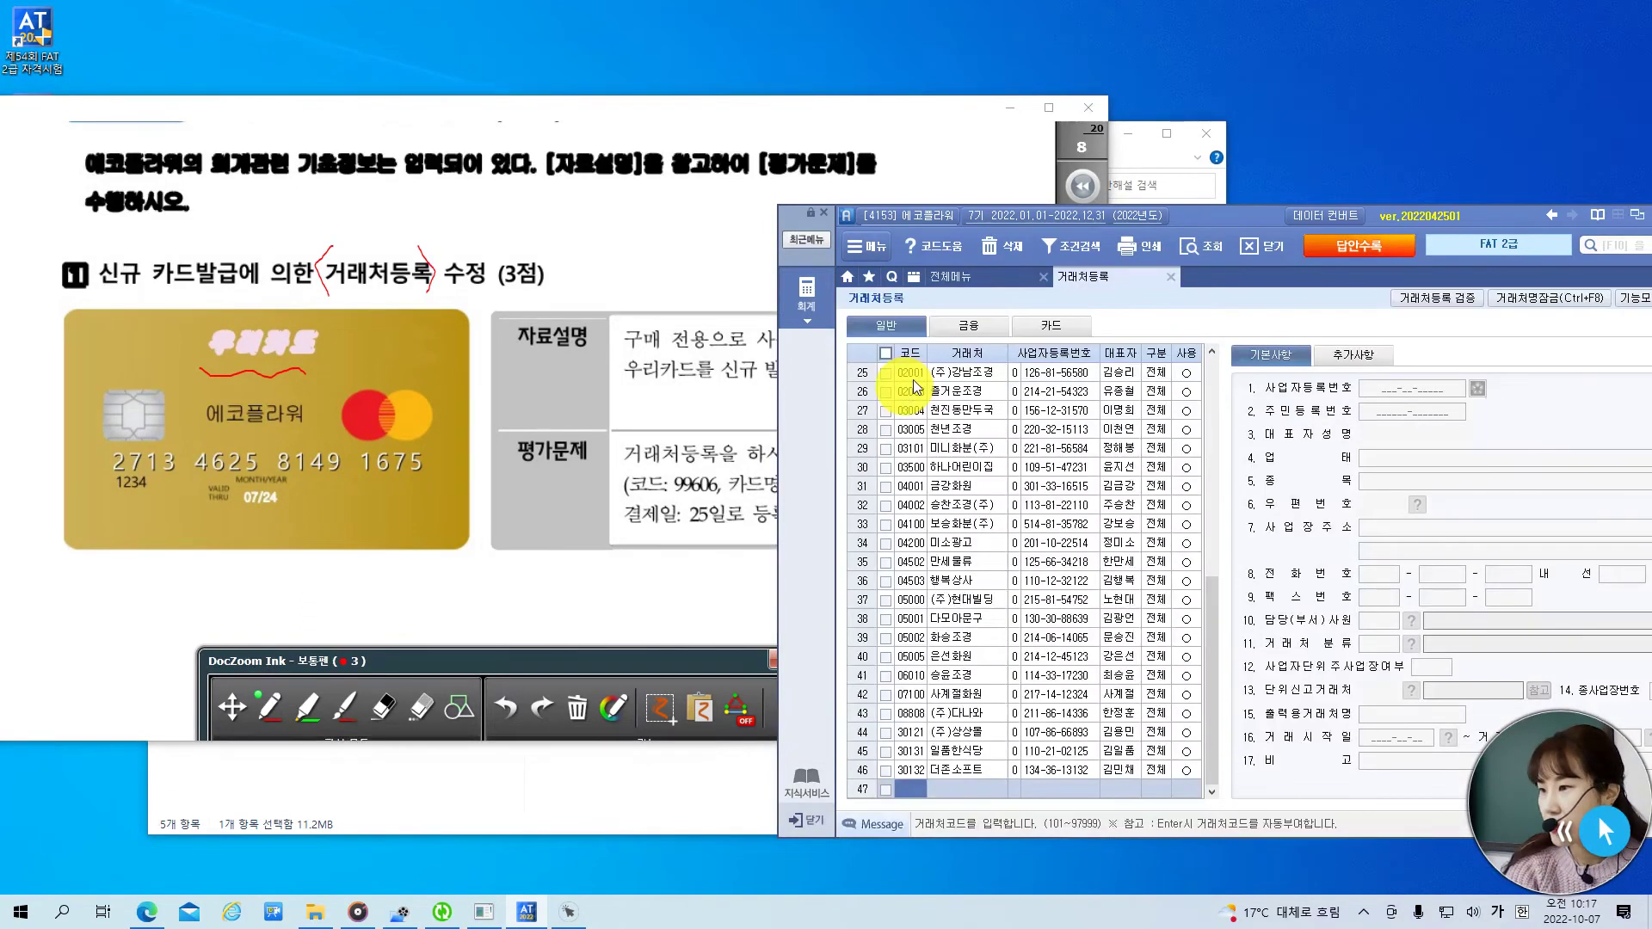
left_click(969, 327)
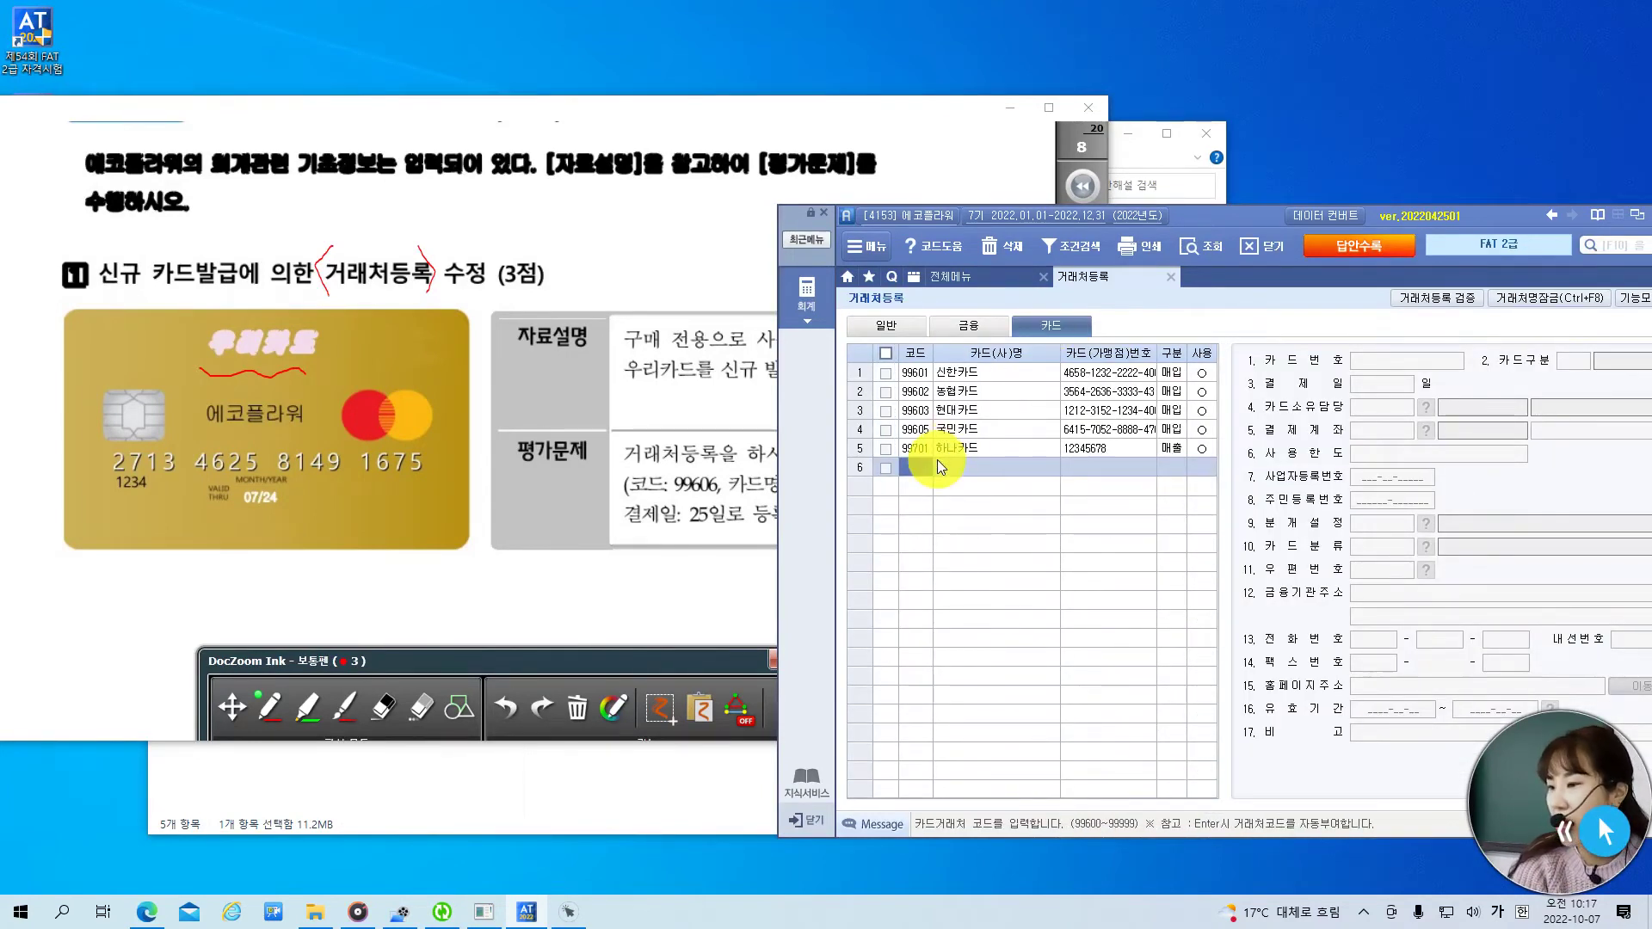
- Enter card code 99606, name 우리카드 and the card number from the card image
left_click_drag(910, 115, 853, 122)
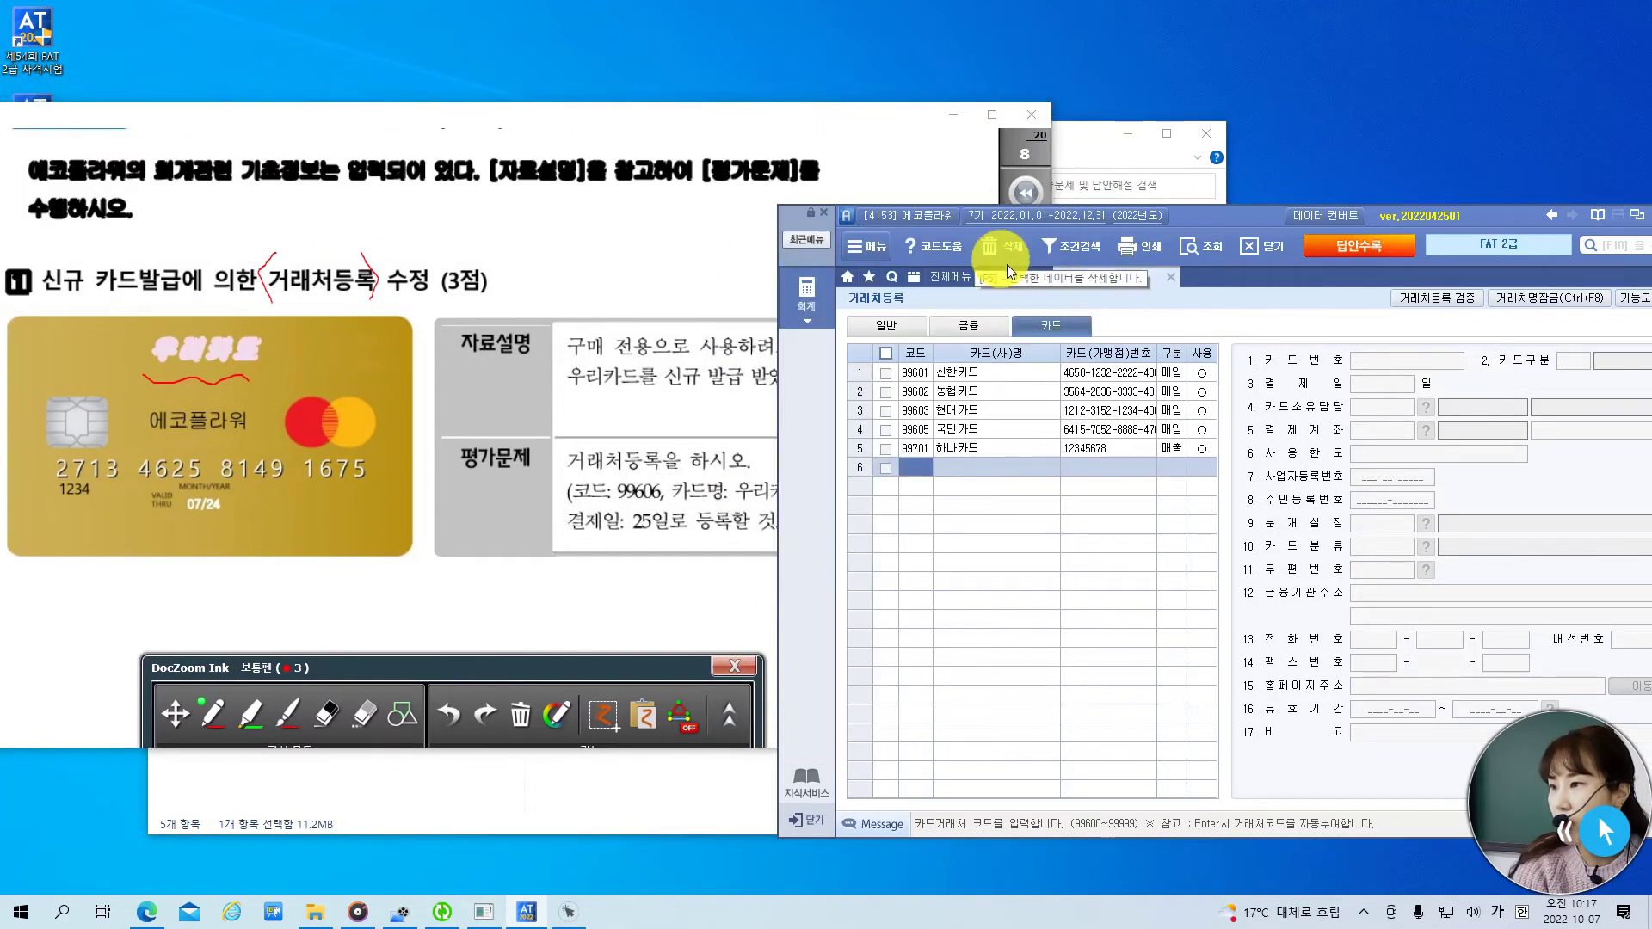
left_click_drag(1199, 216, 1231, 141)
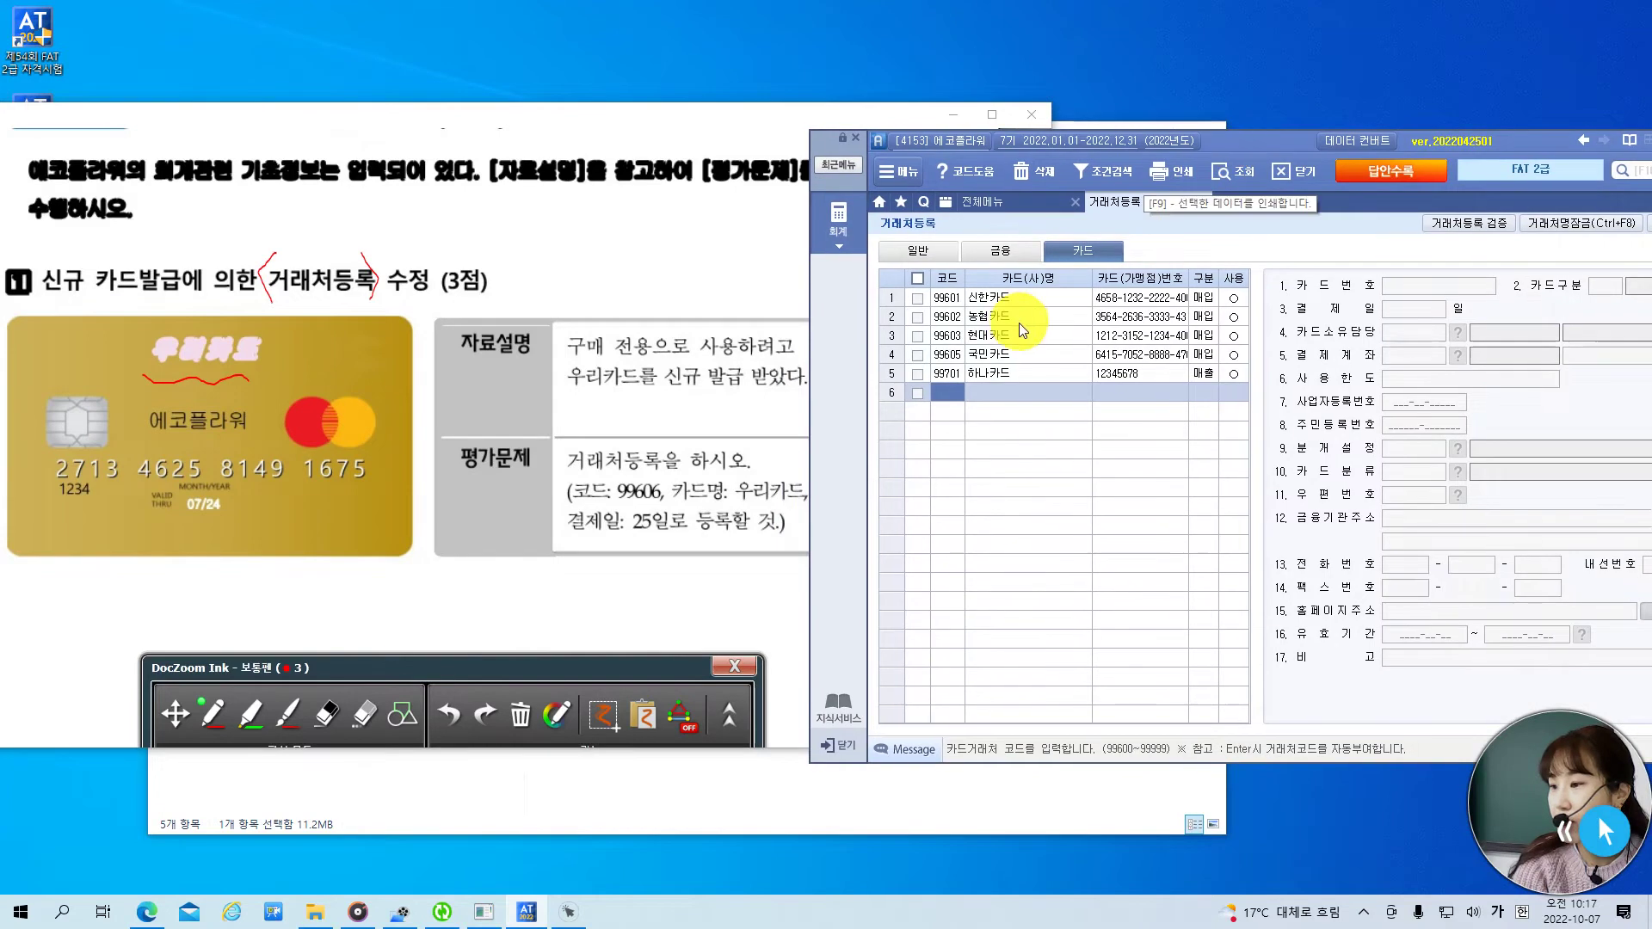
type("99606")
key("Return")
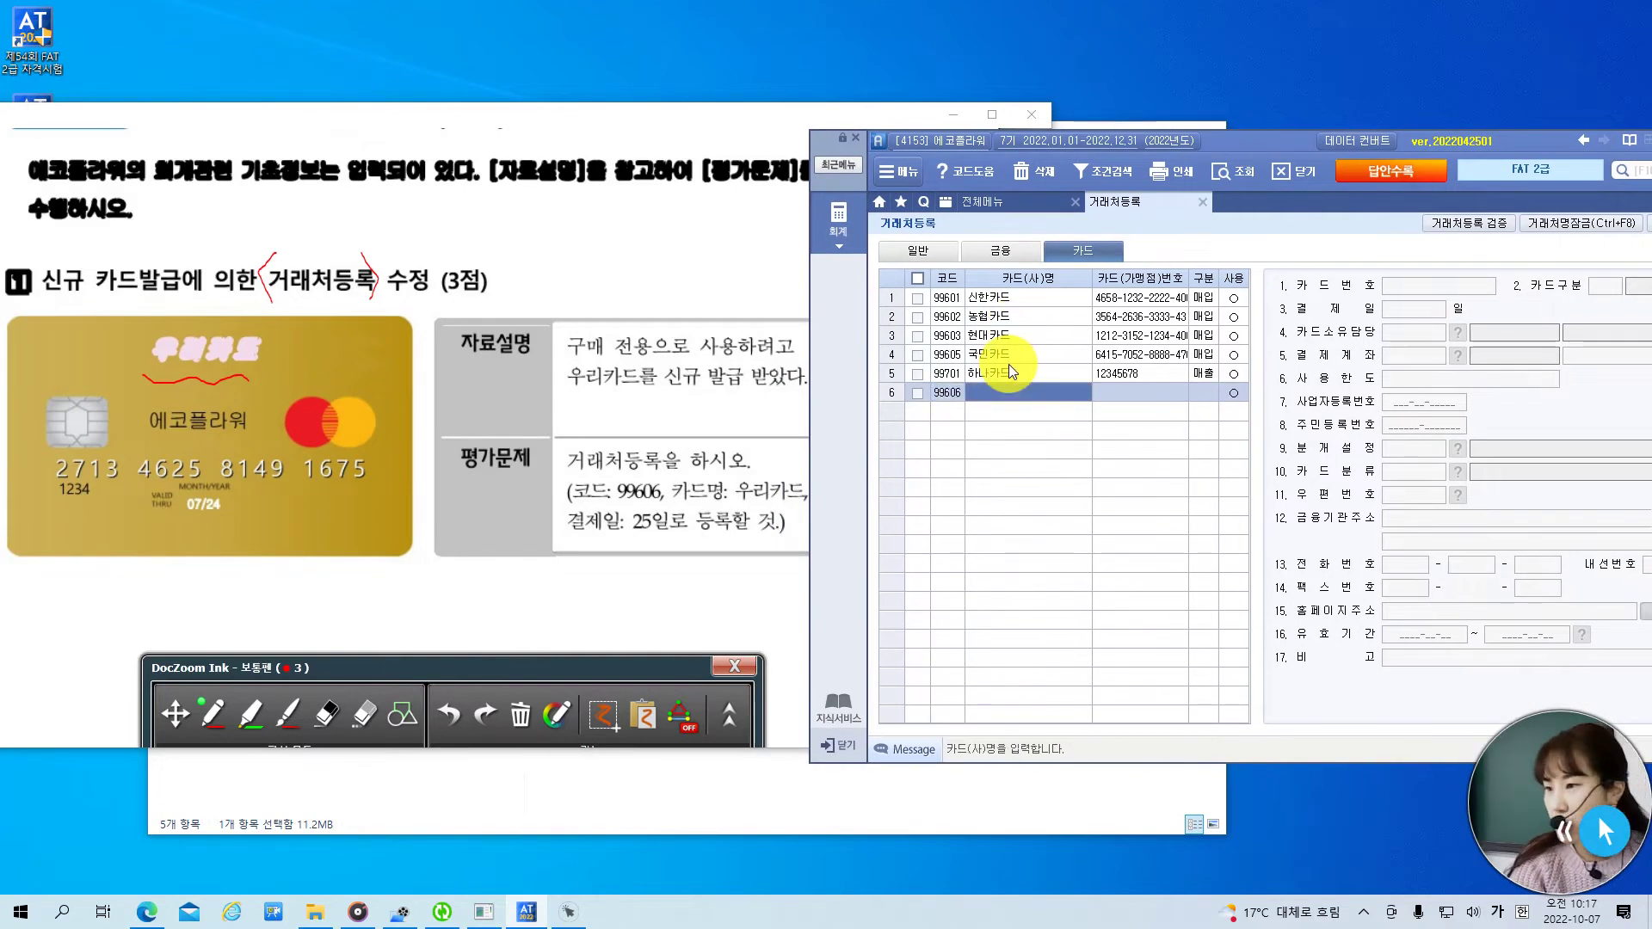
type("우리")
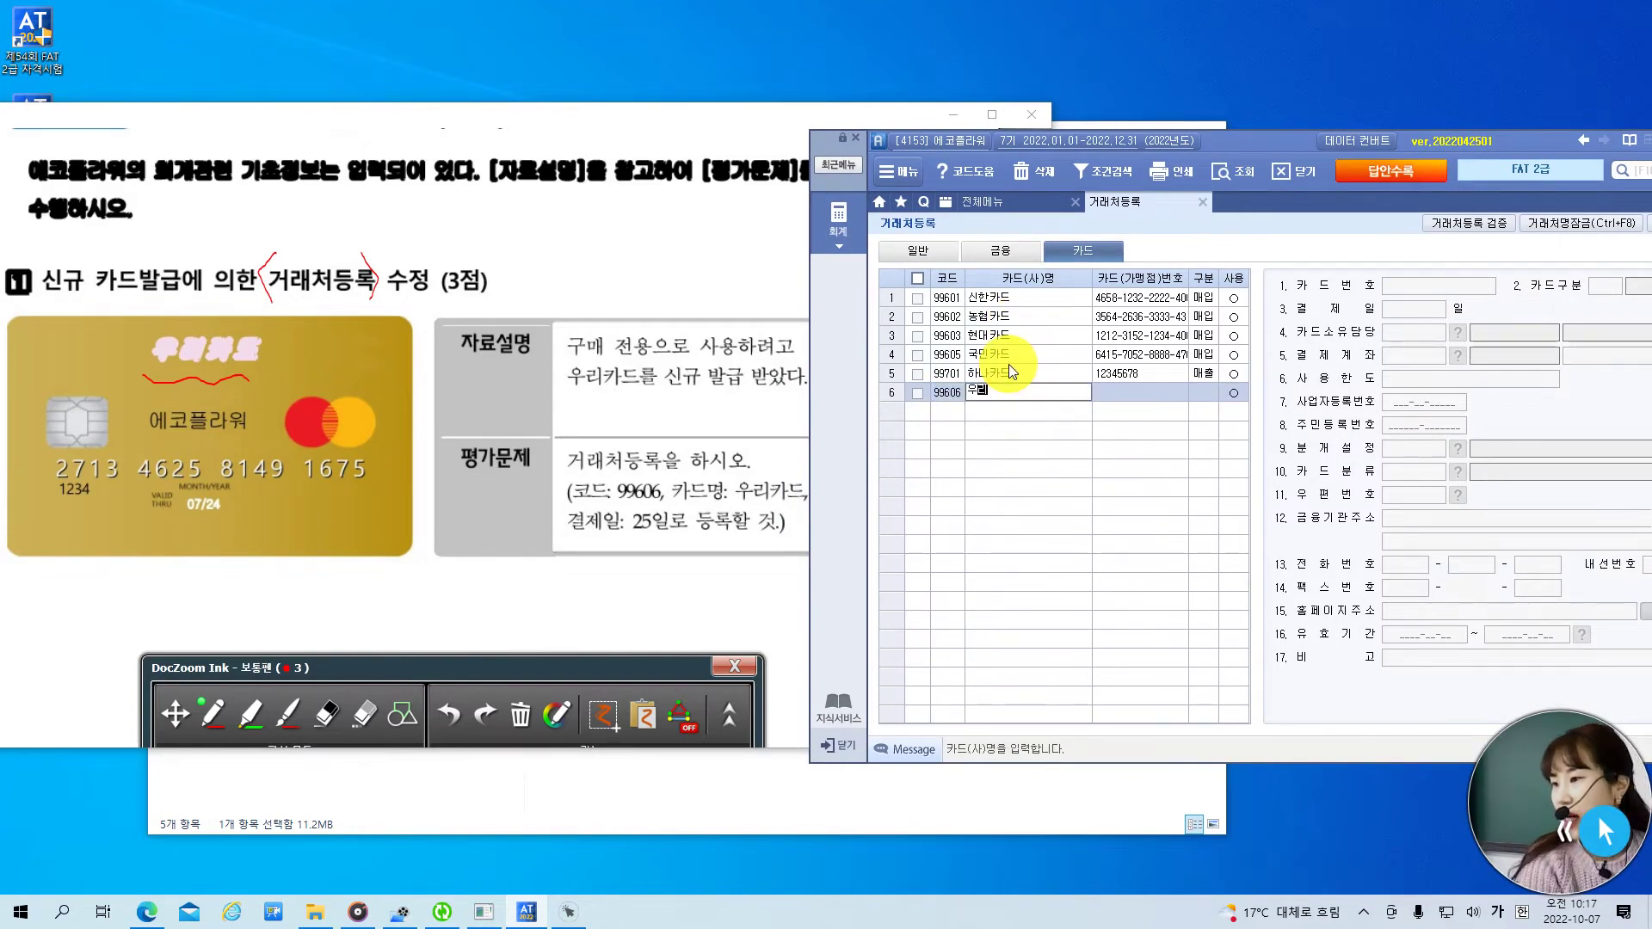
type("카드")
key("Return")
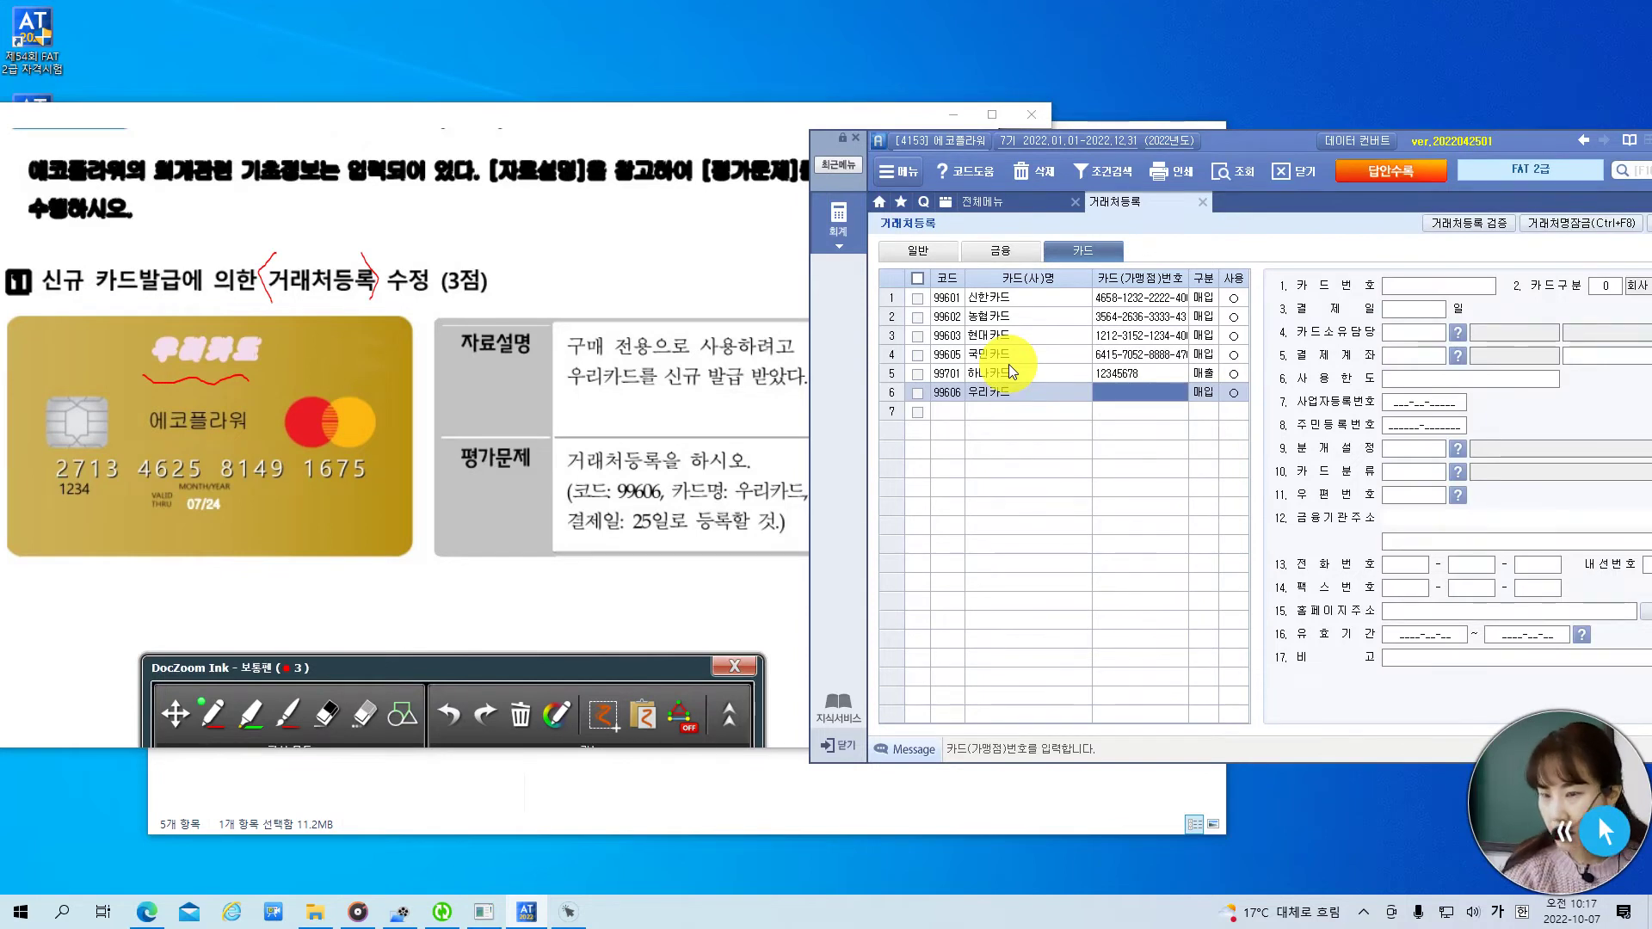
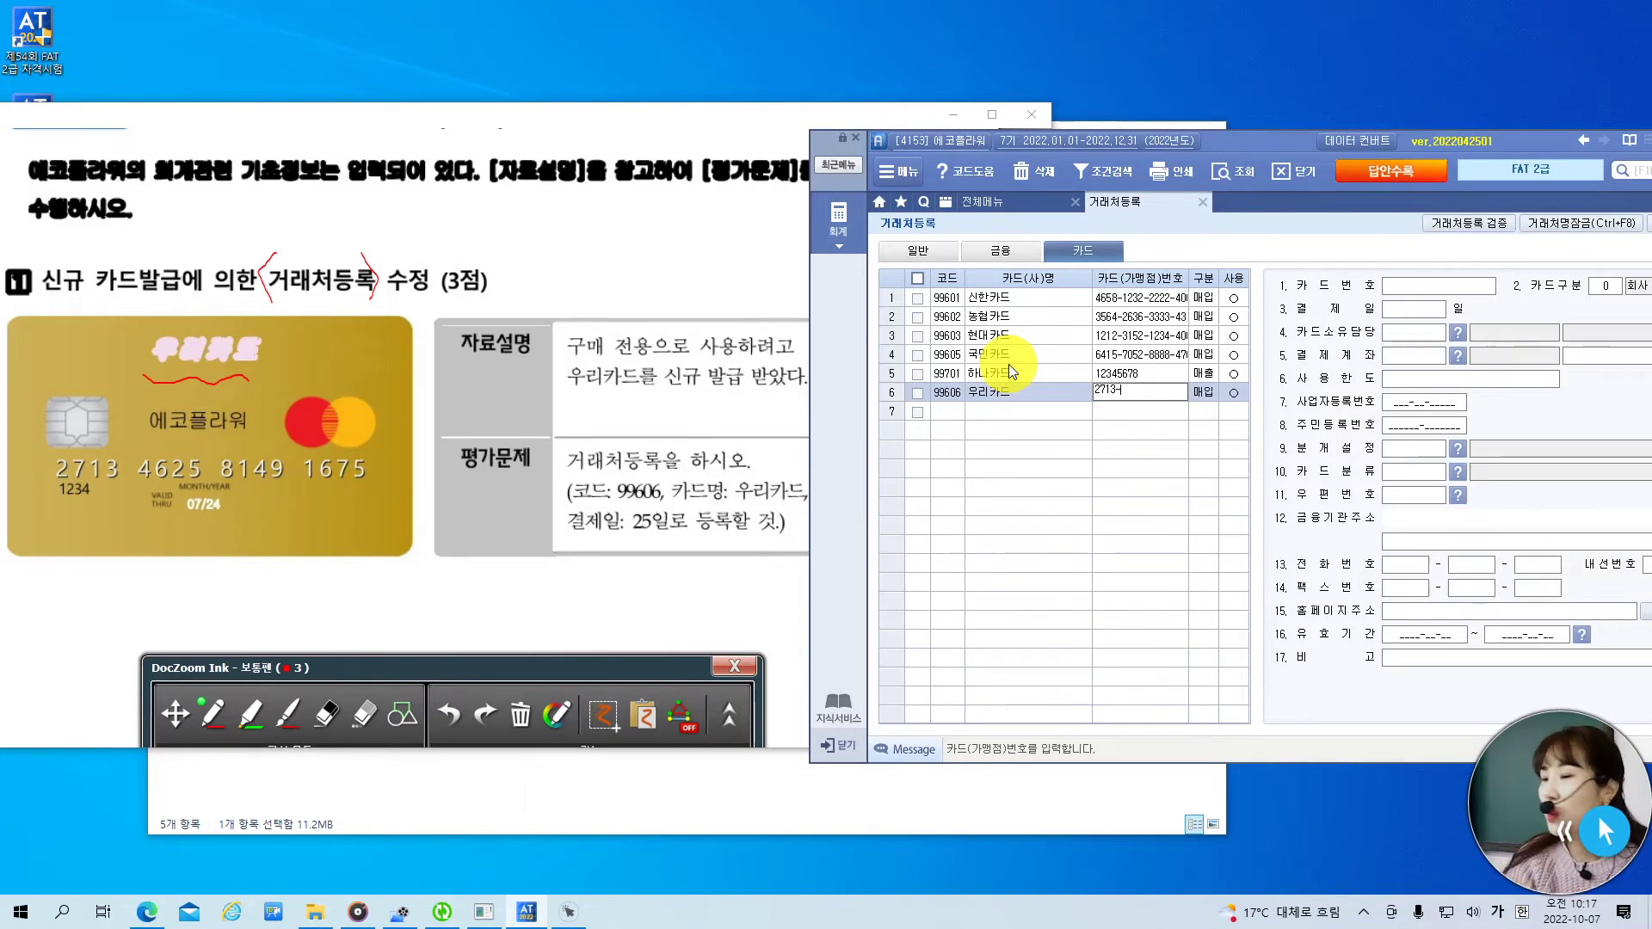
key("Return")
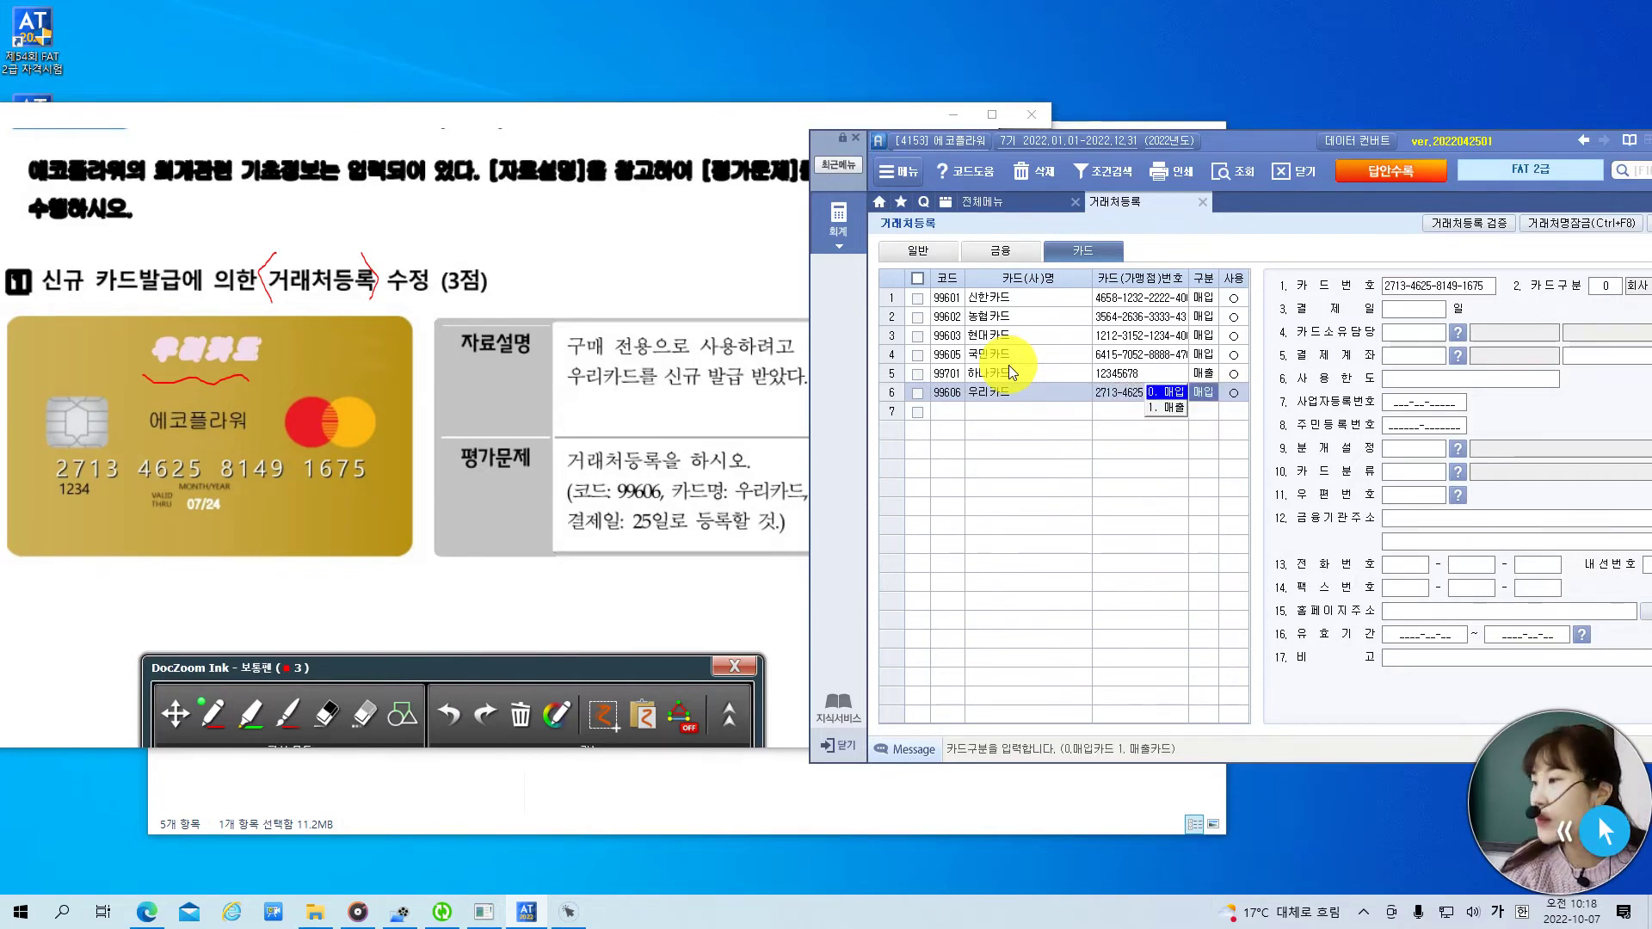
left_click(747, 121)
left_click_drag(750, 120, 683, 122)
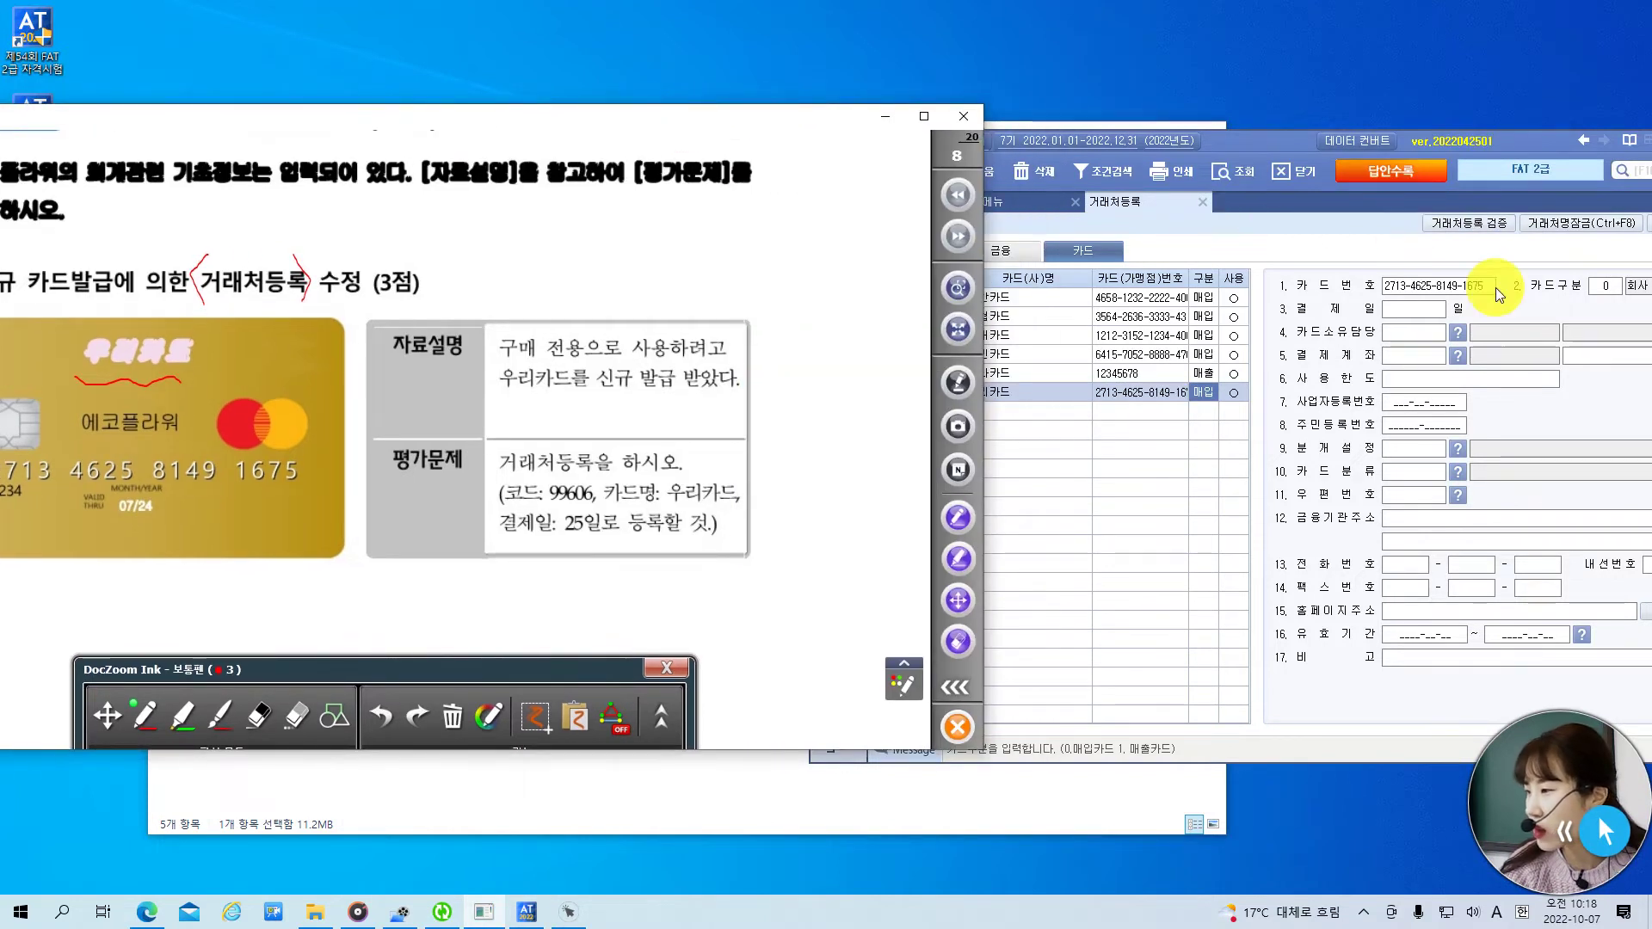
- Keep 우리카드 as a 0.매입 purchase card and set its payment day to 25
left_click(1501, 138)
left_click_drag(1500, 138, 1459, 136)
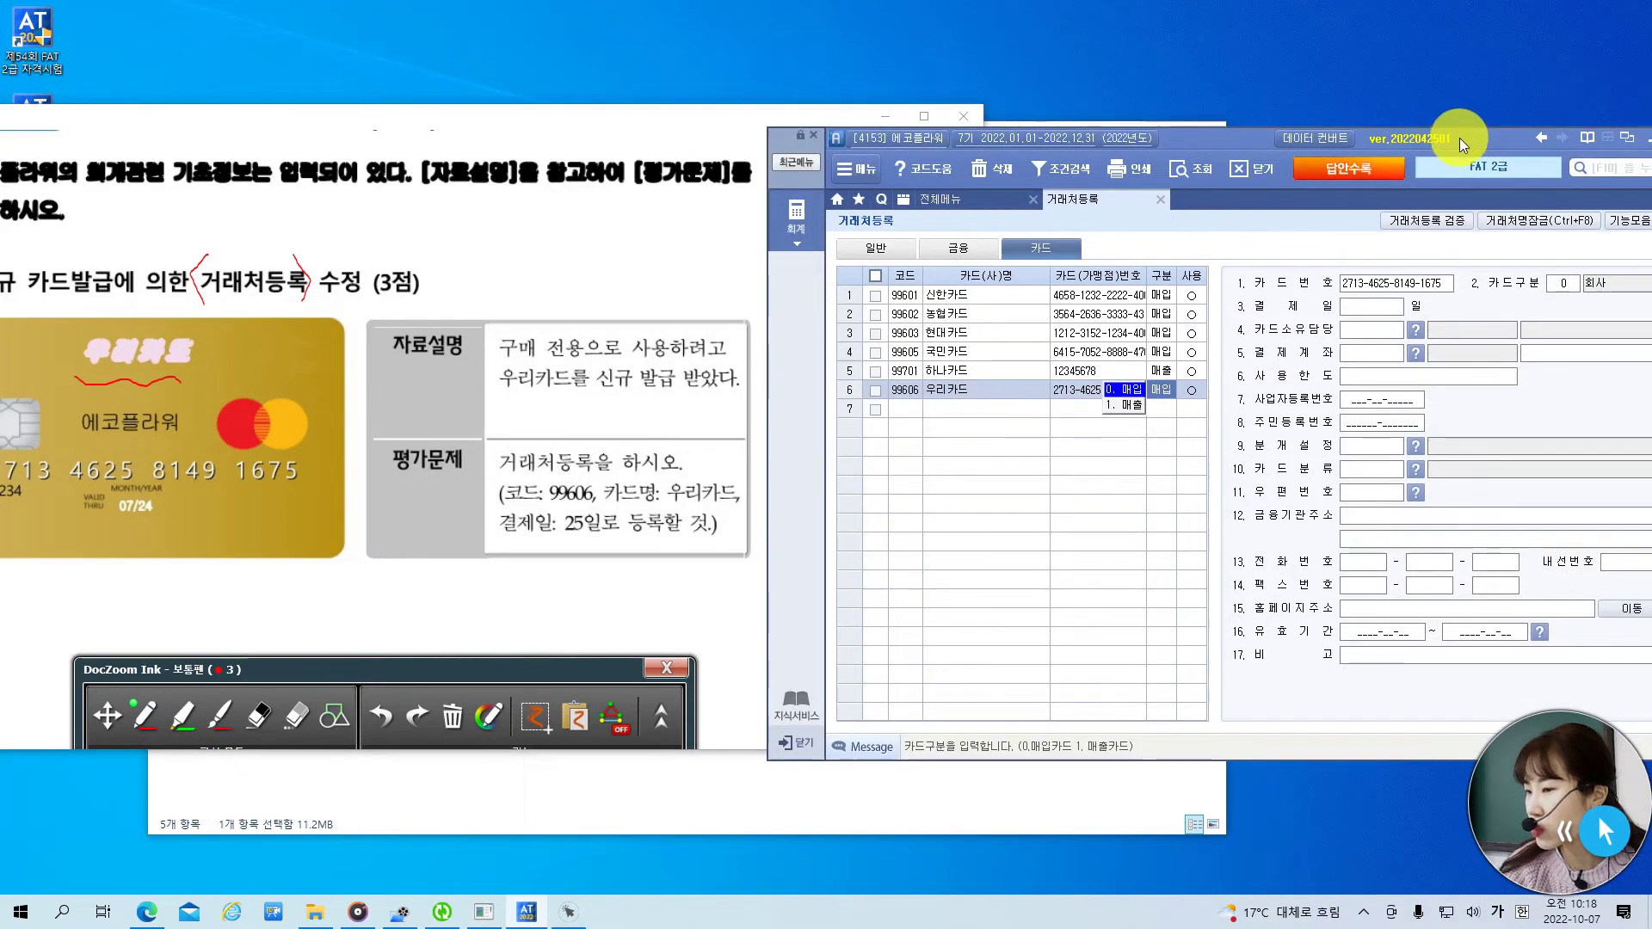
left_click(1392, 303)
key("Return")
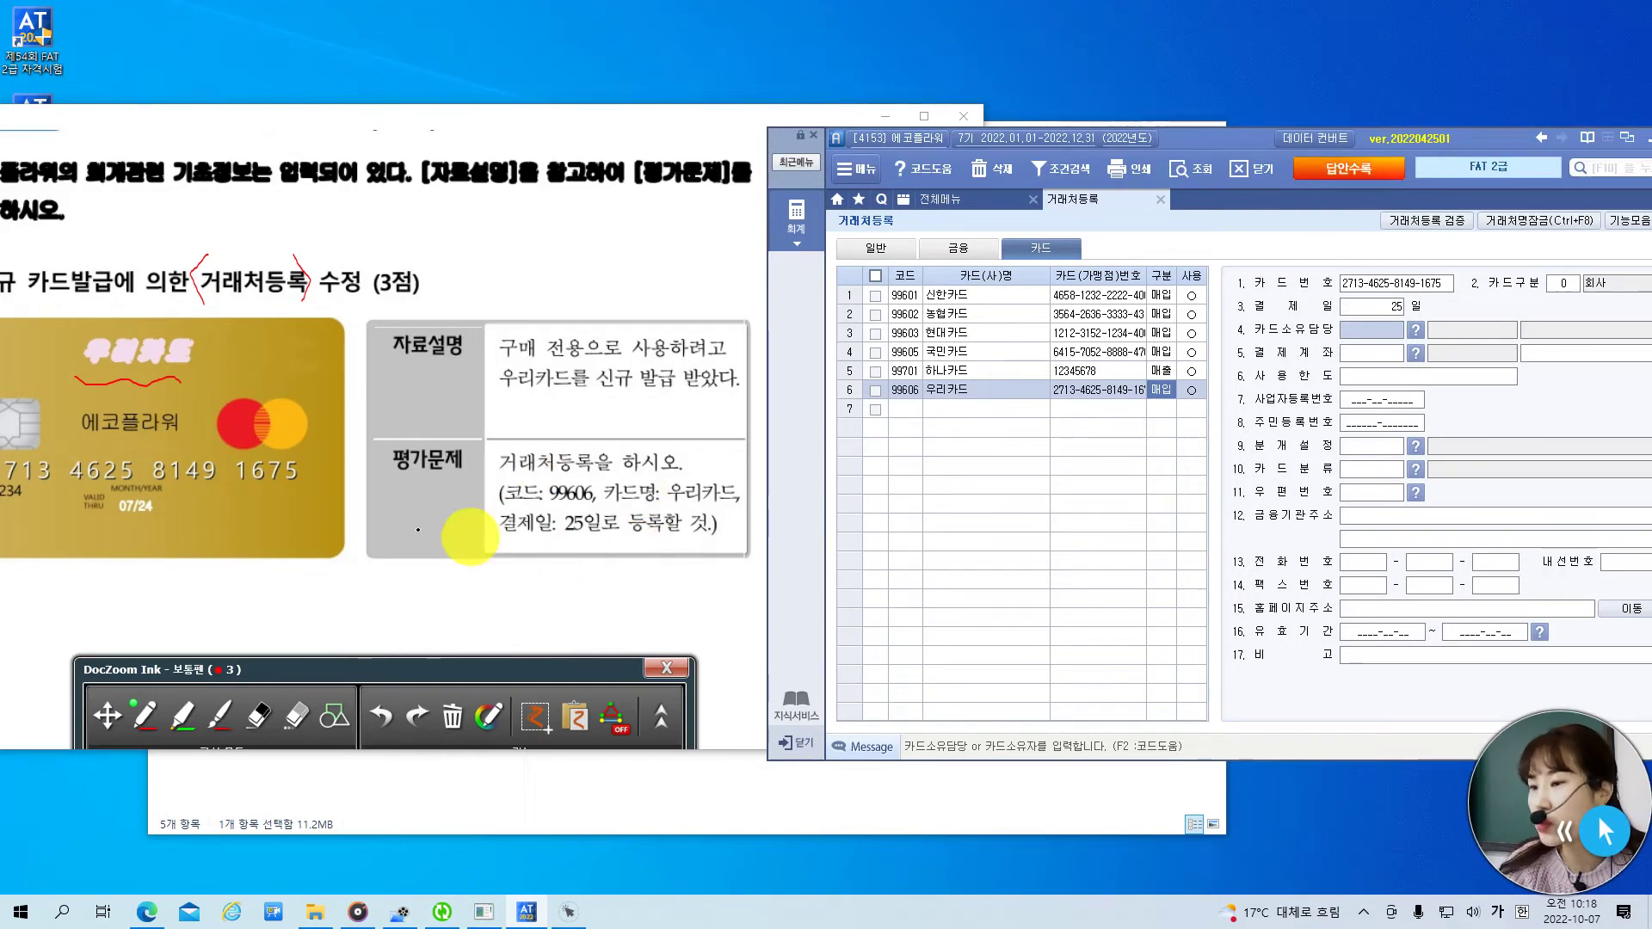
- In the exam, mark 평가문제 and underline 99606, 우리카드 and 25일 in red
left_click(487, 480)
mouse_move(424, 498)
left_mouse_down()
mouse_move(413, 442)
mouse_move(426, 514)
left_mouse_up()
left_click_drag(548, 503, 722, 504)
left_click_drag(557, 541, 673, 541)
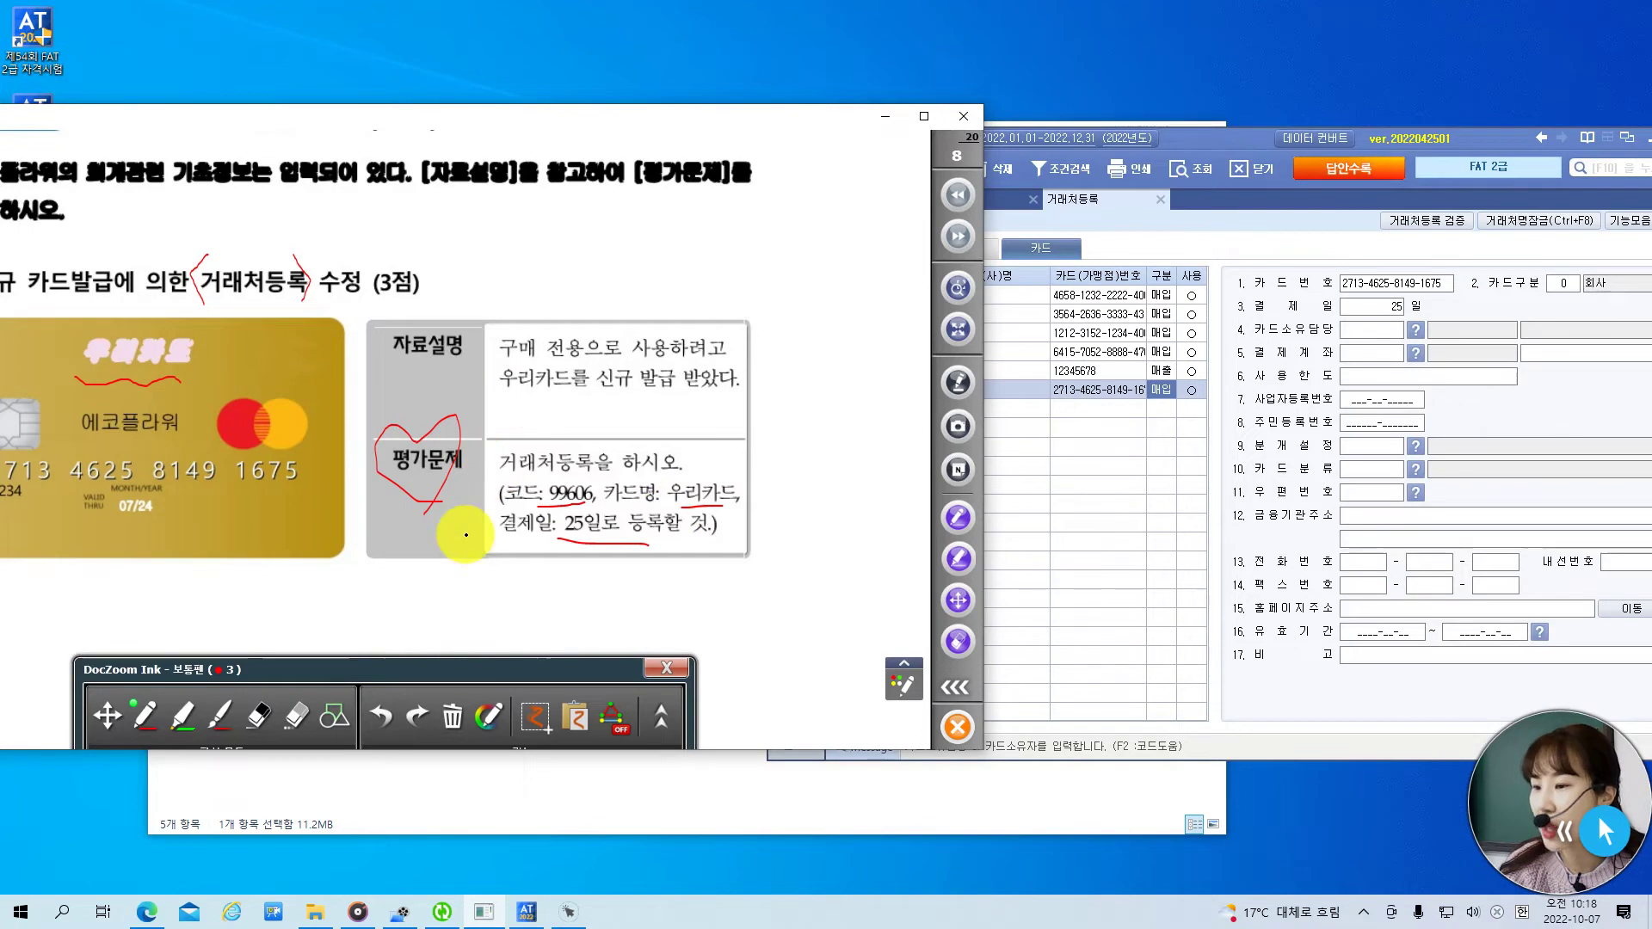
left_click_drag(700, 120, 846, 121)
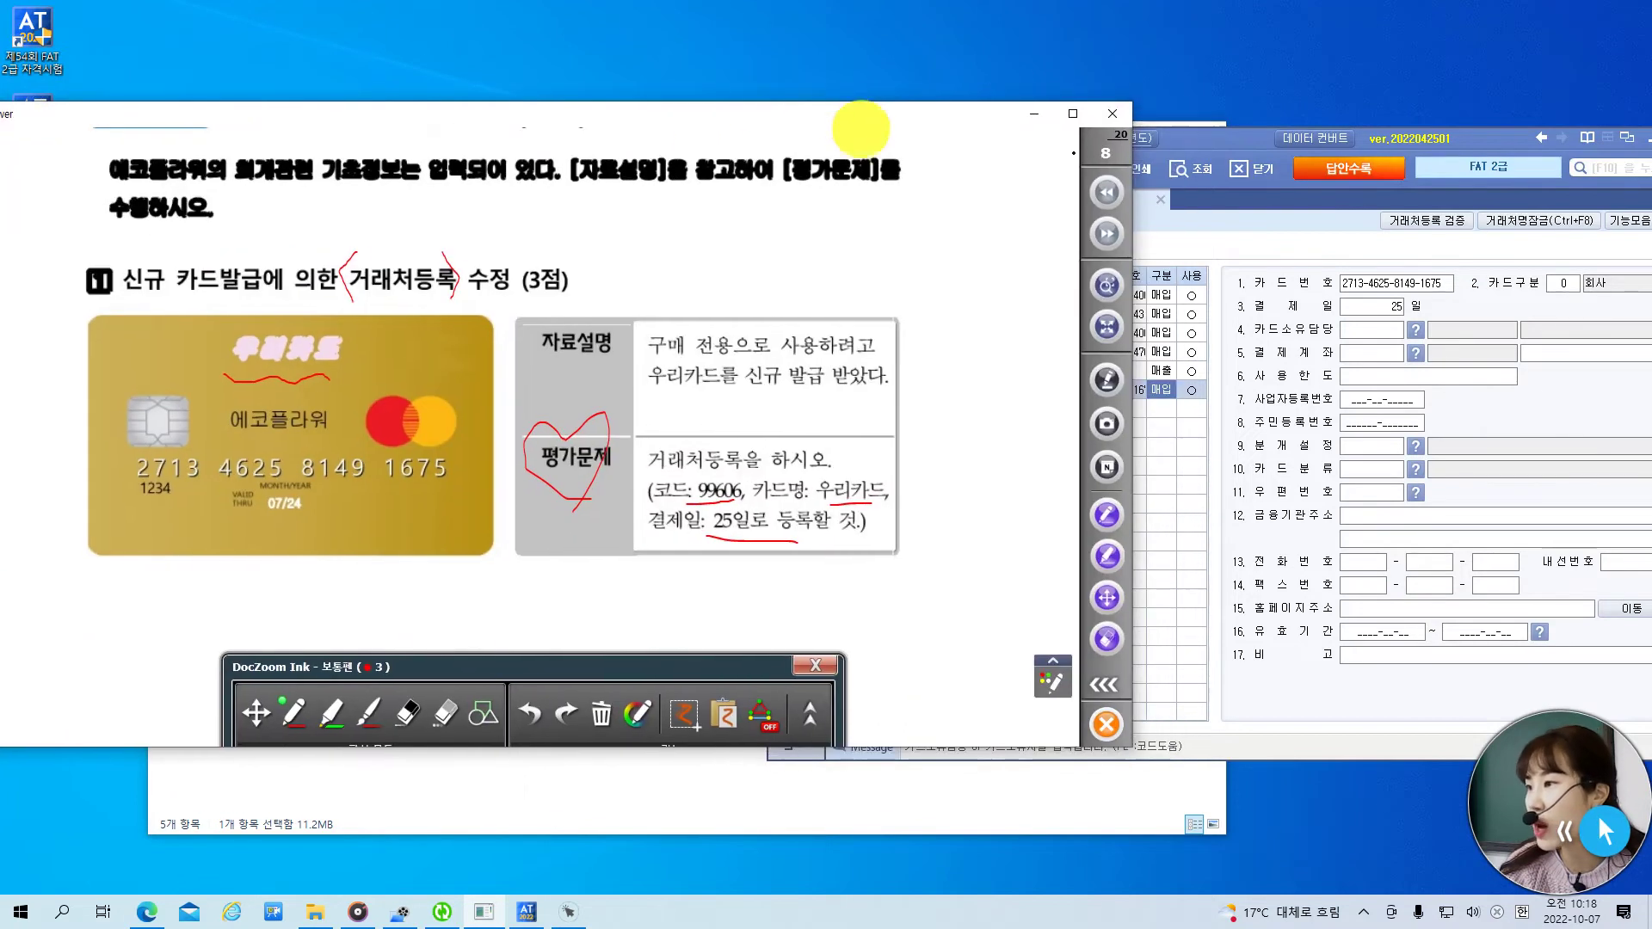
left_click(1248, 146)
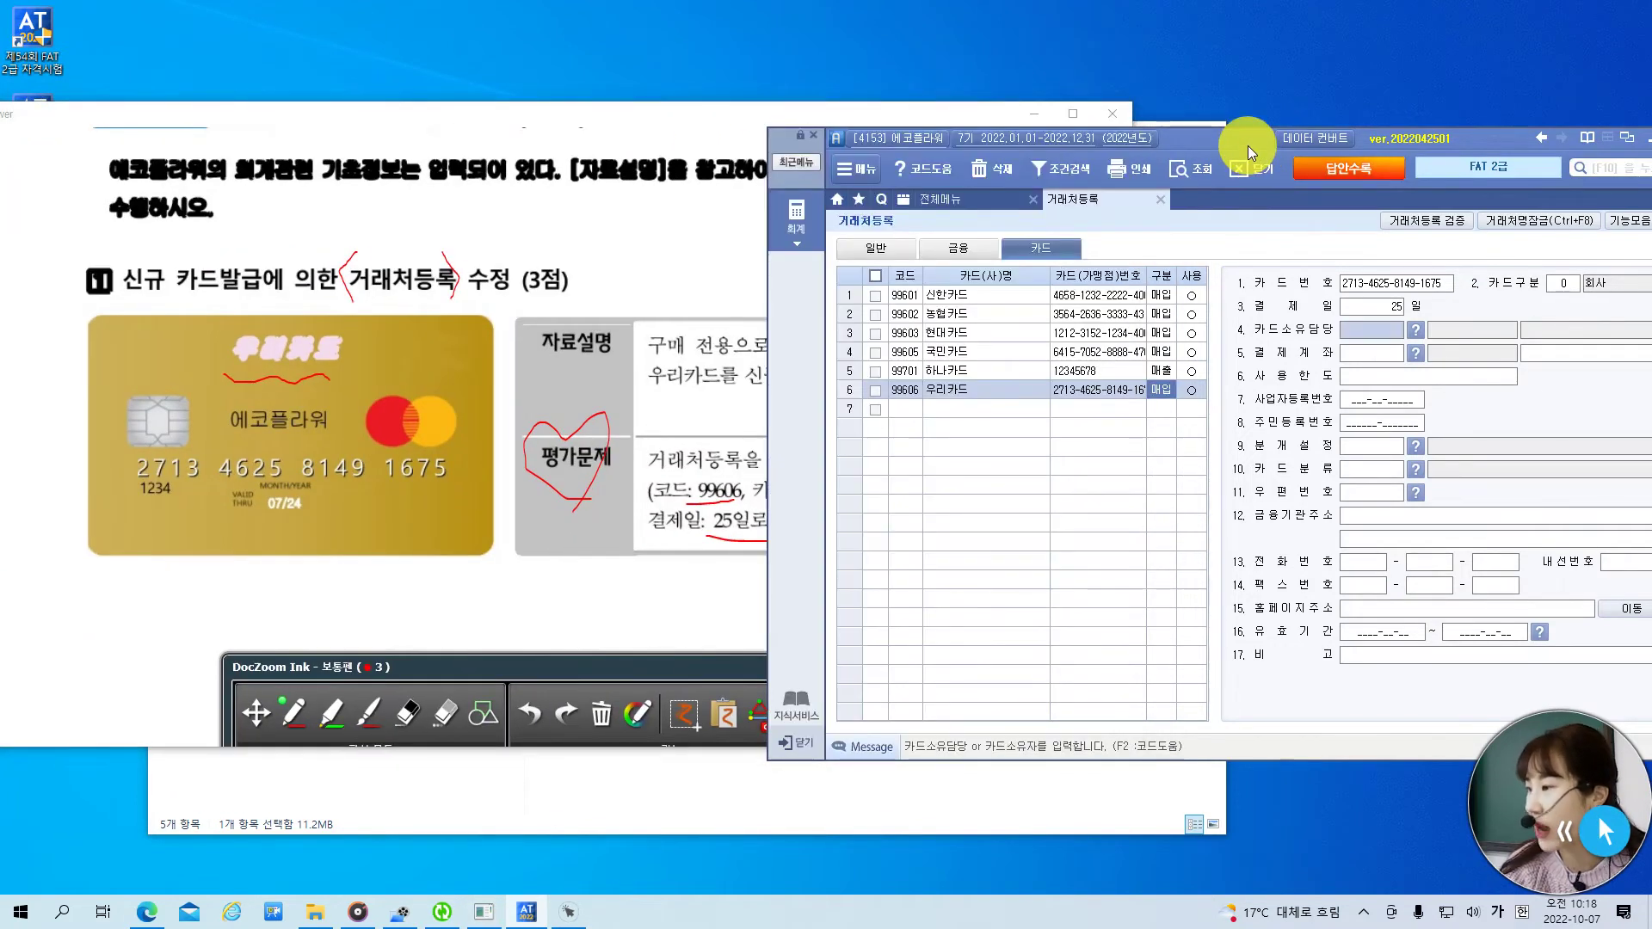
- Close the partner registration screen and advance the exam to the 전기분 재무상태표 question page
key("Escape")
key("Escape")
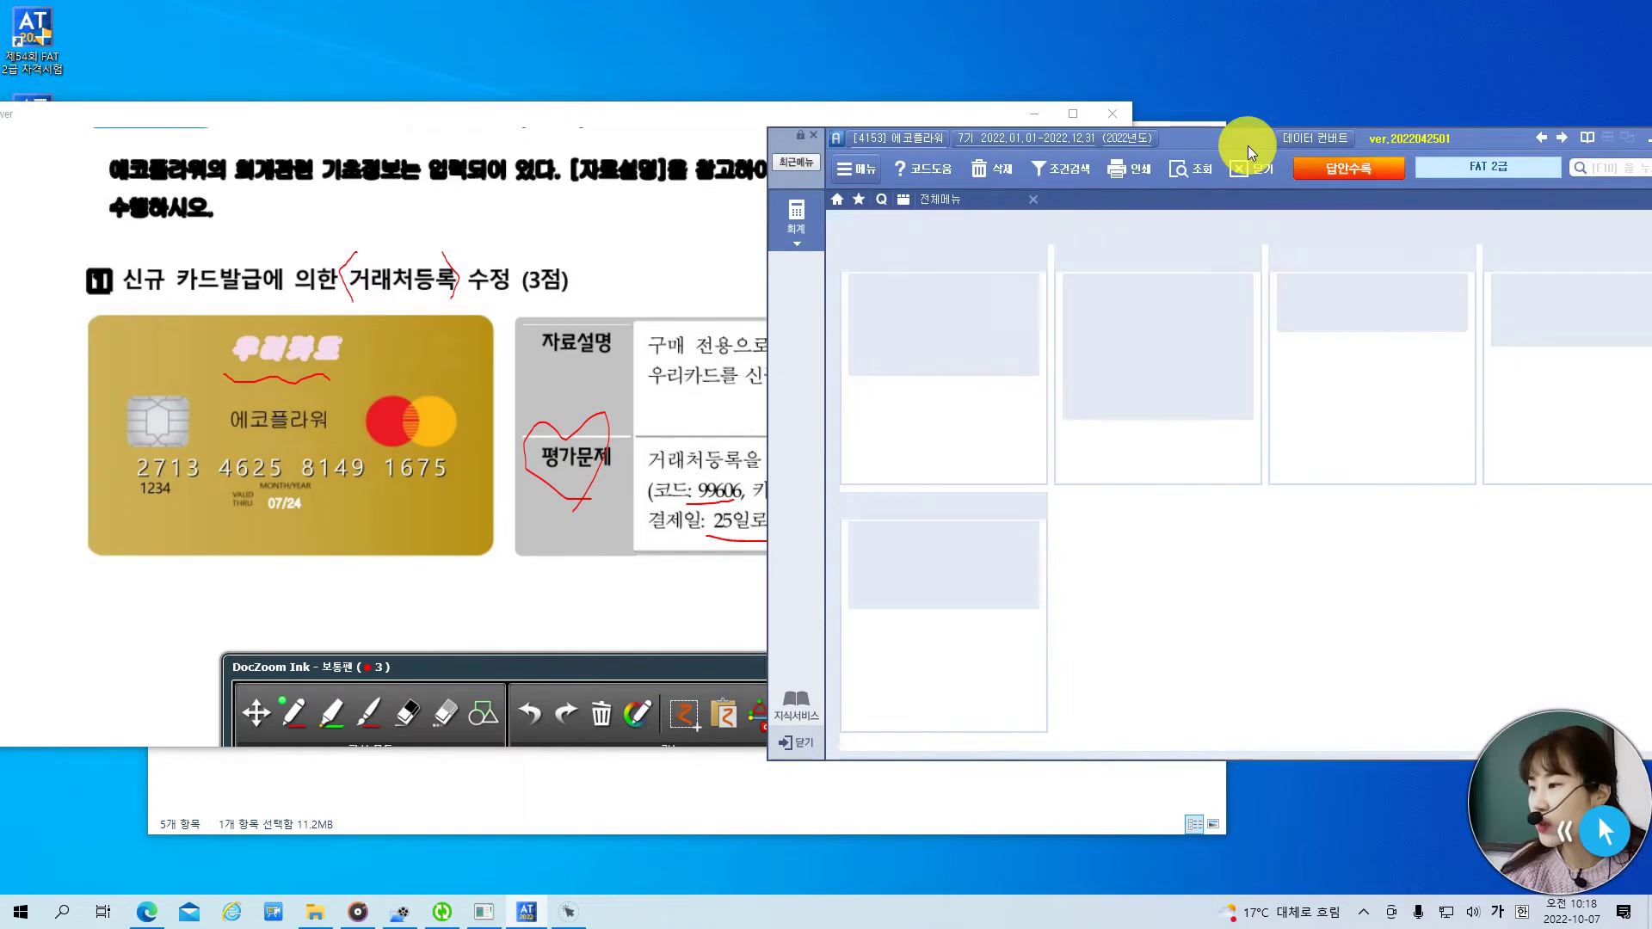
left_click(547, 117)
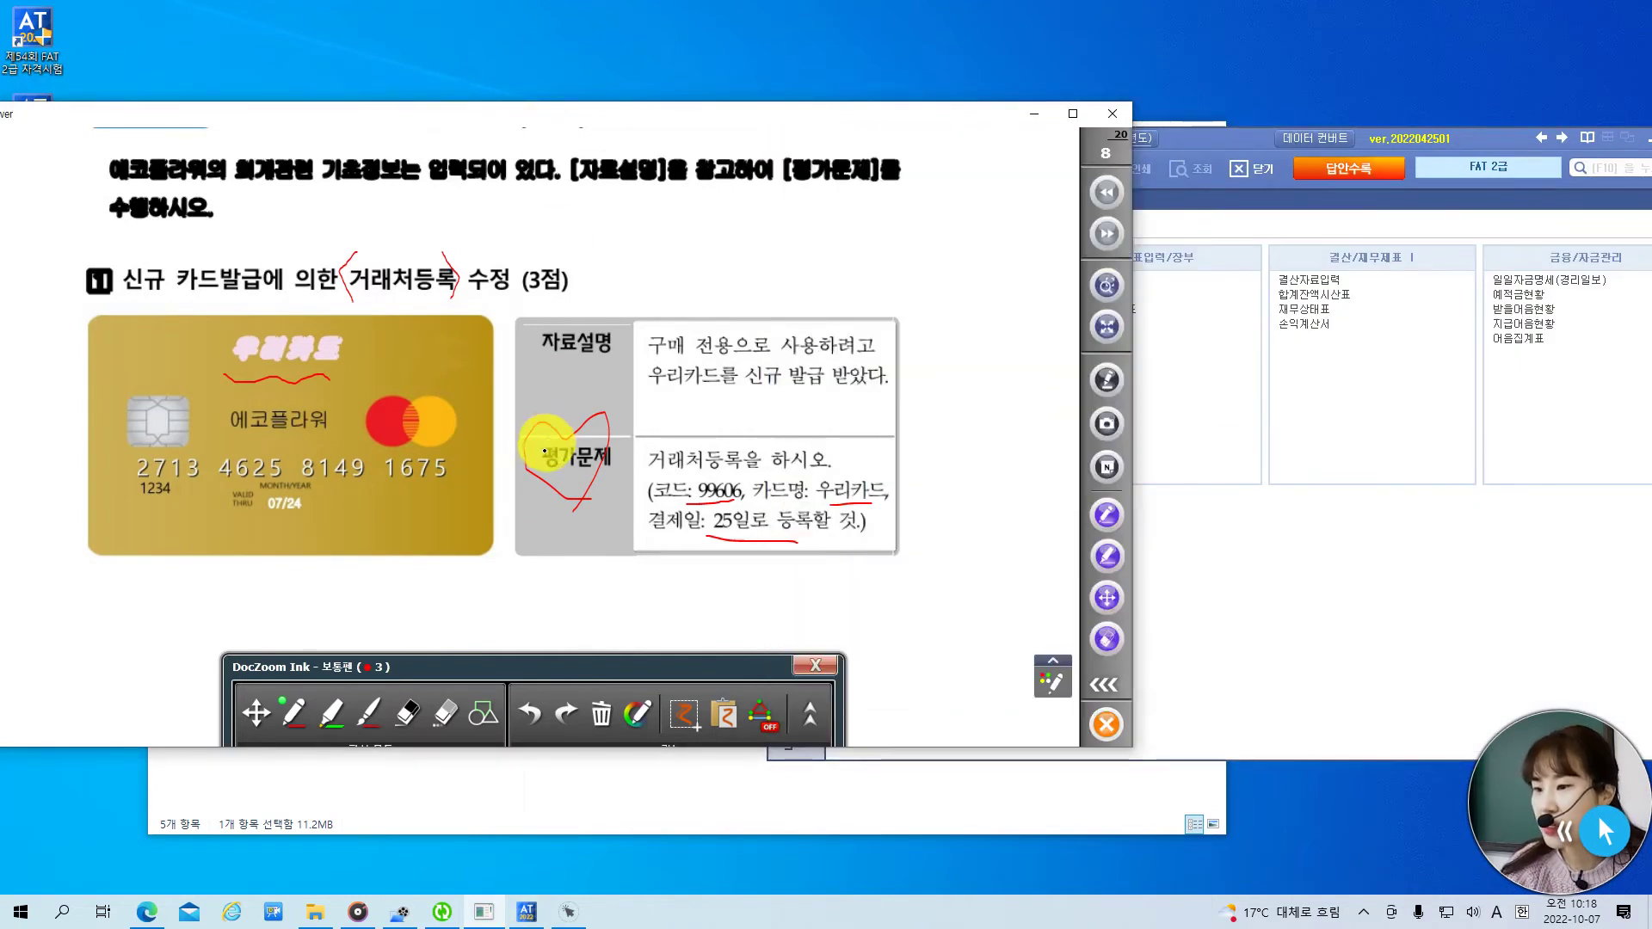
left_click_drag(568, 328, 536, 531)
left_click(249, 712)
scroll(672, 549, "down", 3)
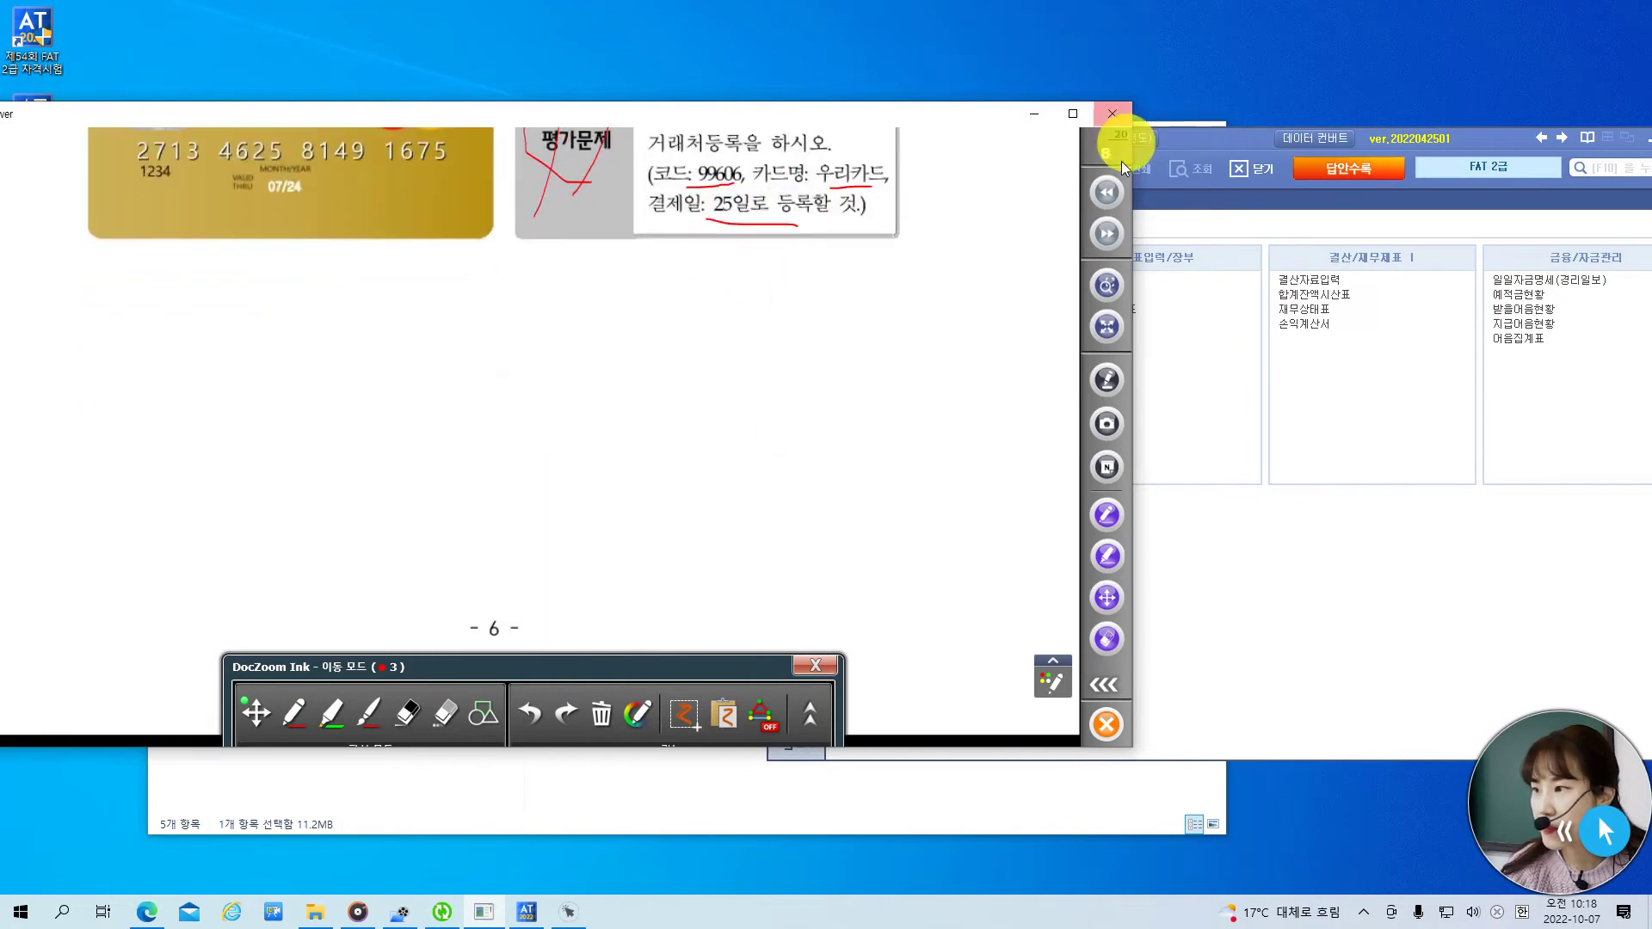
left_click(1108, 235)
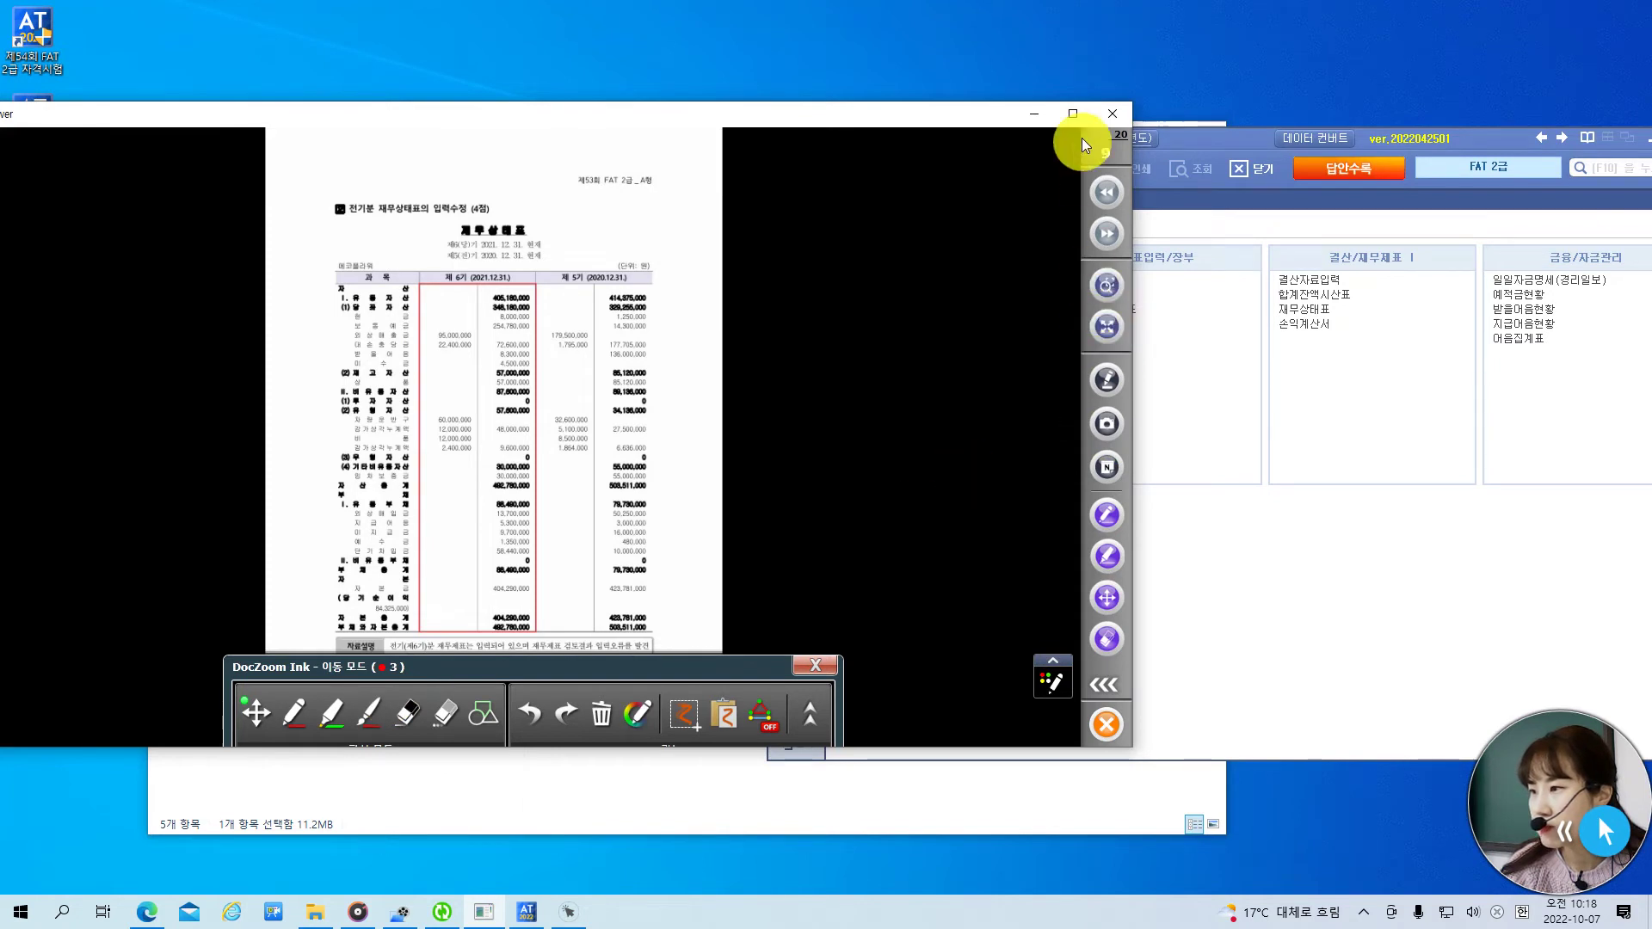
- Fit the balance sheet question page to the viewer width and turn on ink annotation
left_click(808, 666)
scroll(845, 613, "down", 1)
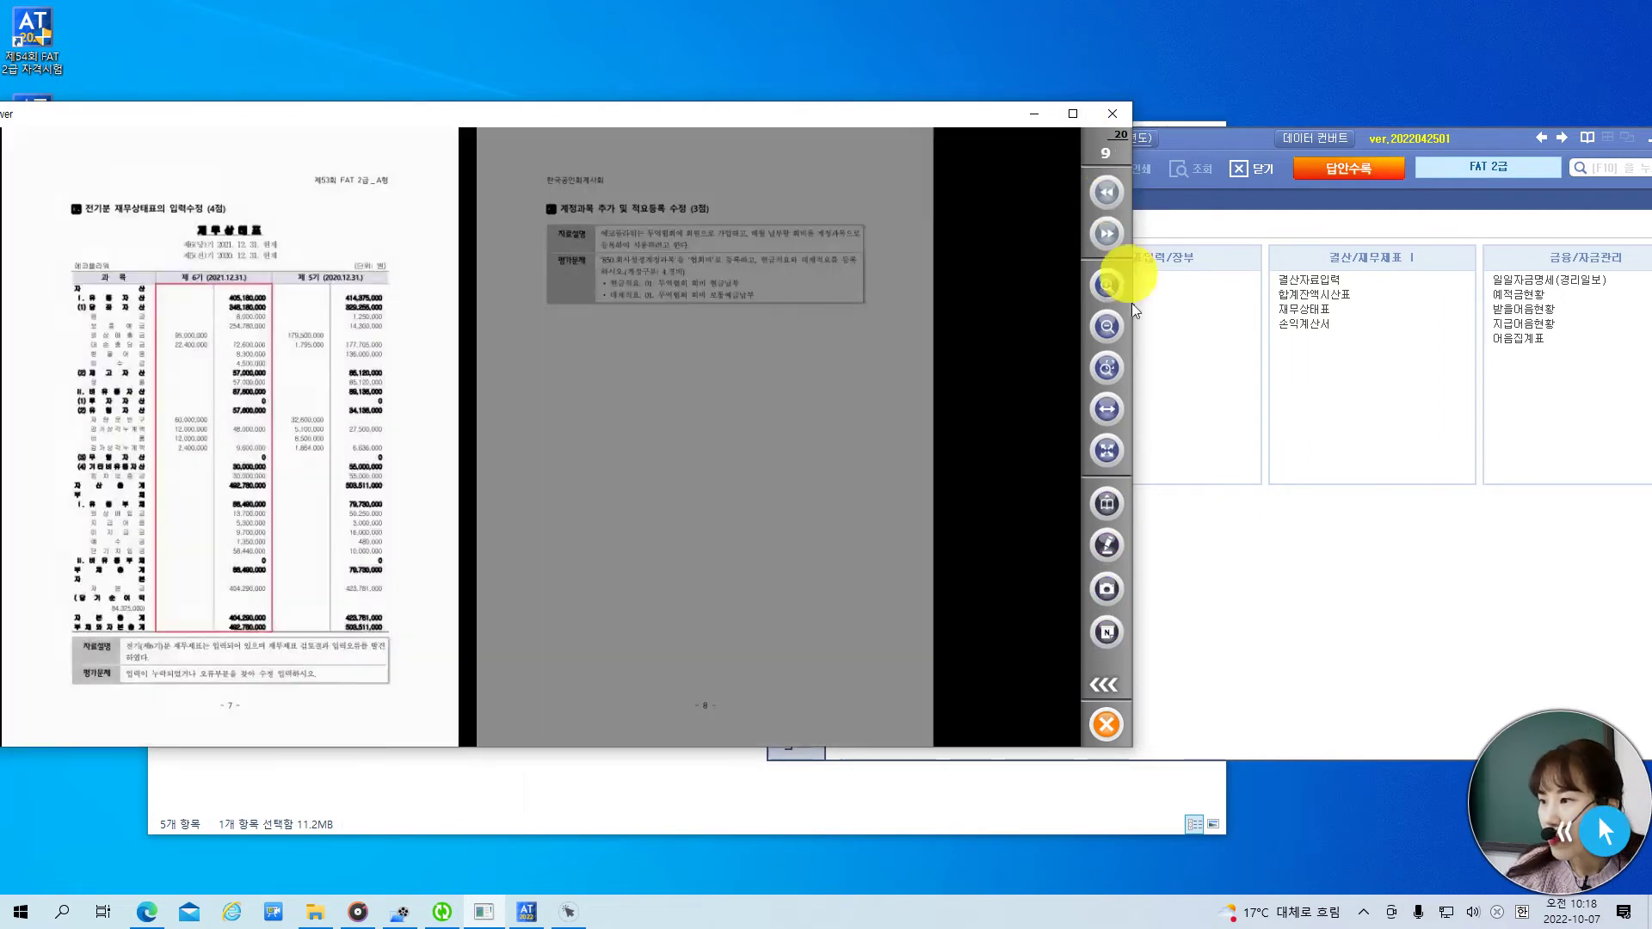
left_click(1107, 408)
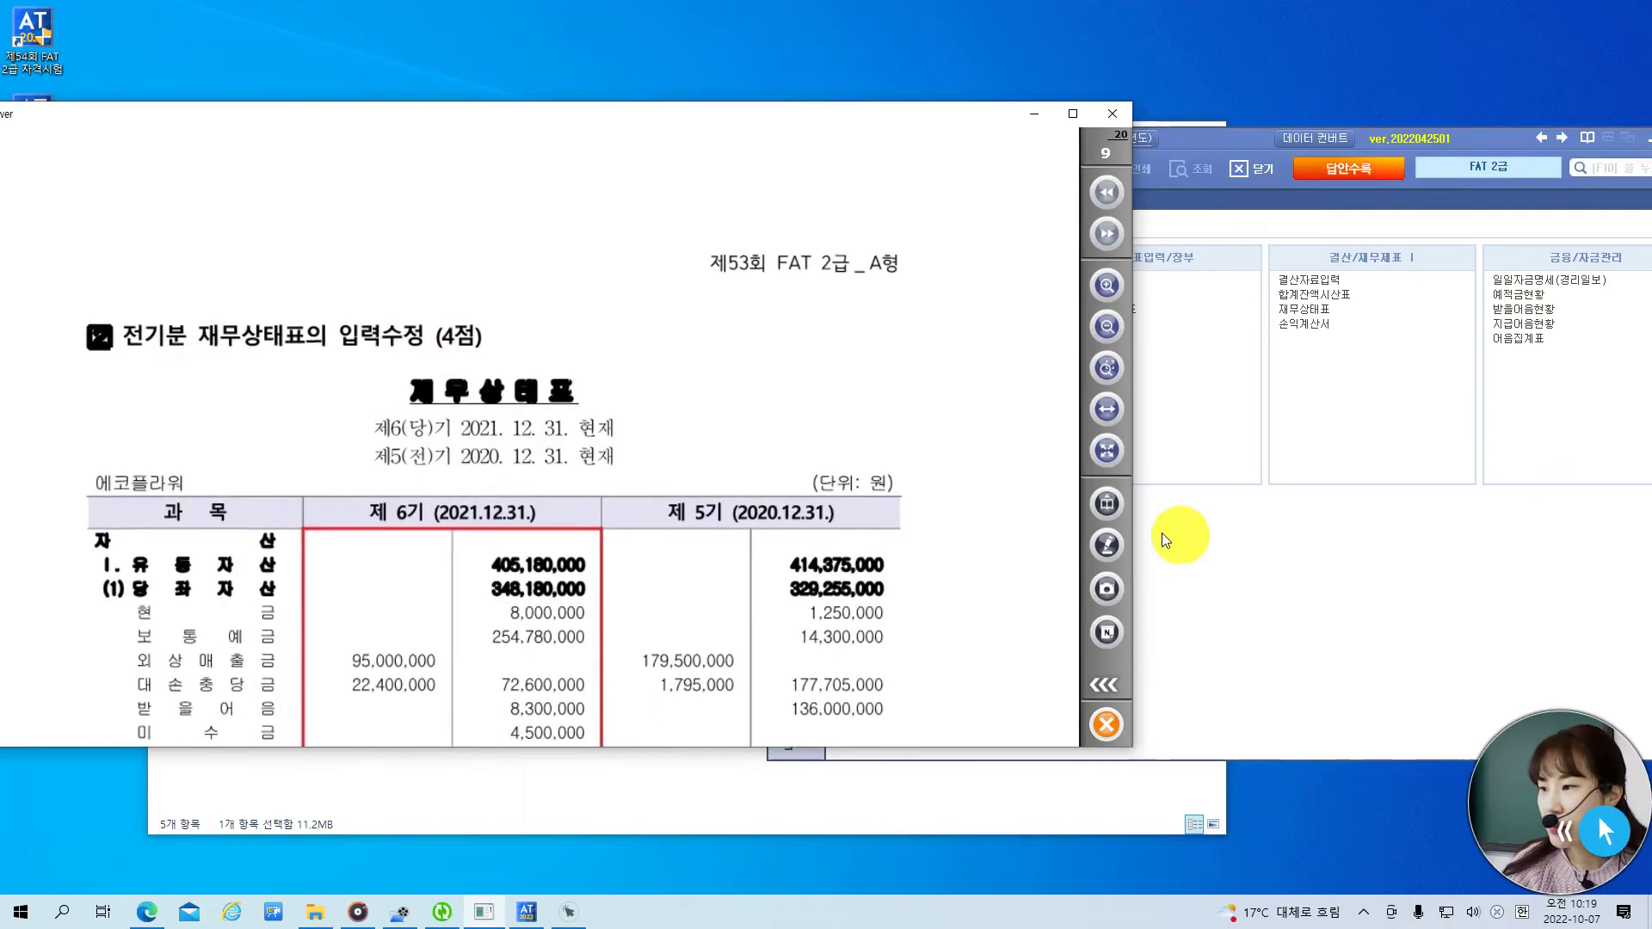
left_click(1107, 545)
left_click(823, 547)
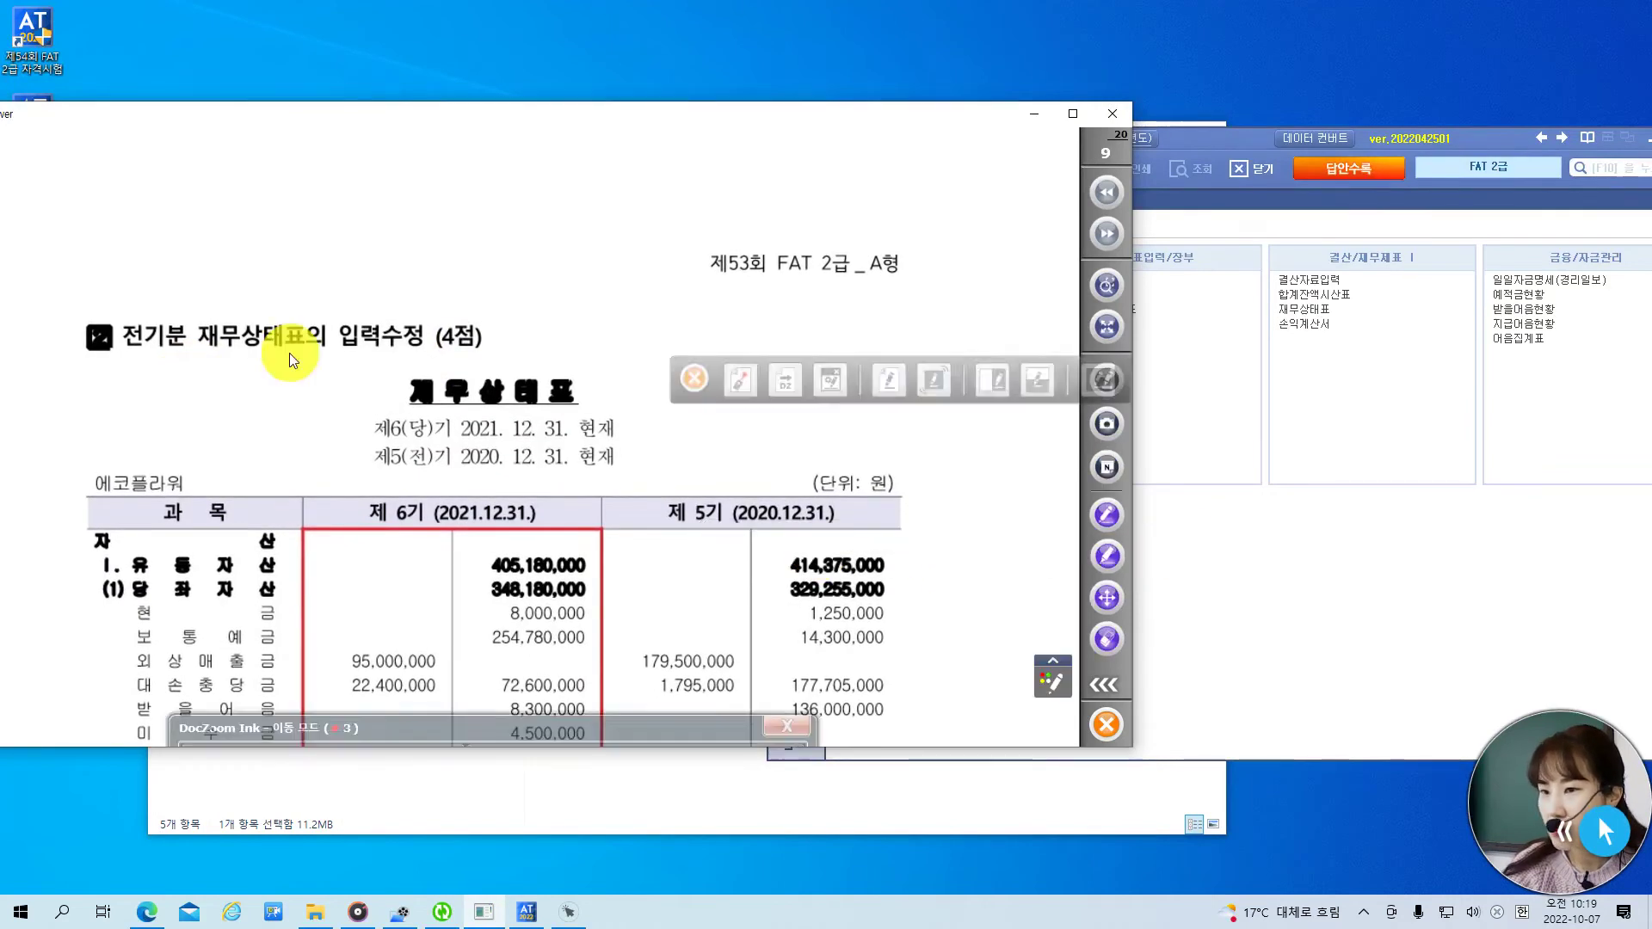
scroll(131, 360, "down", 1)
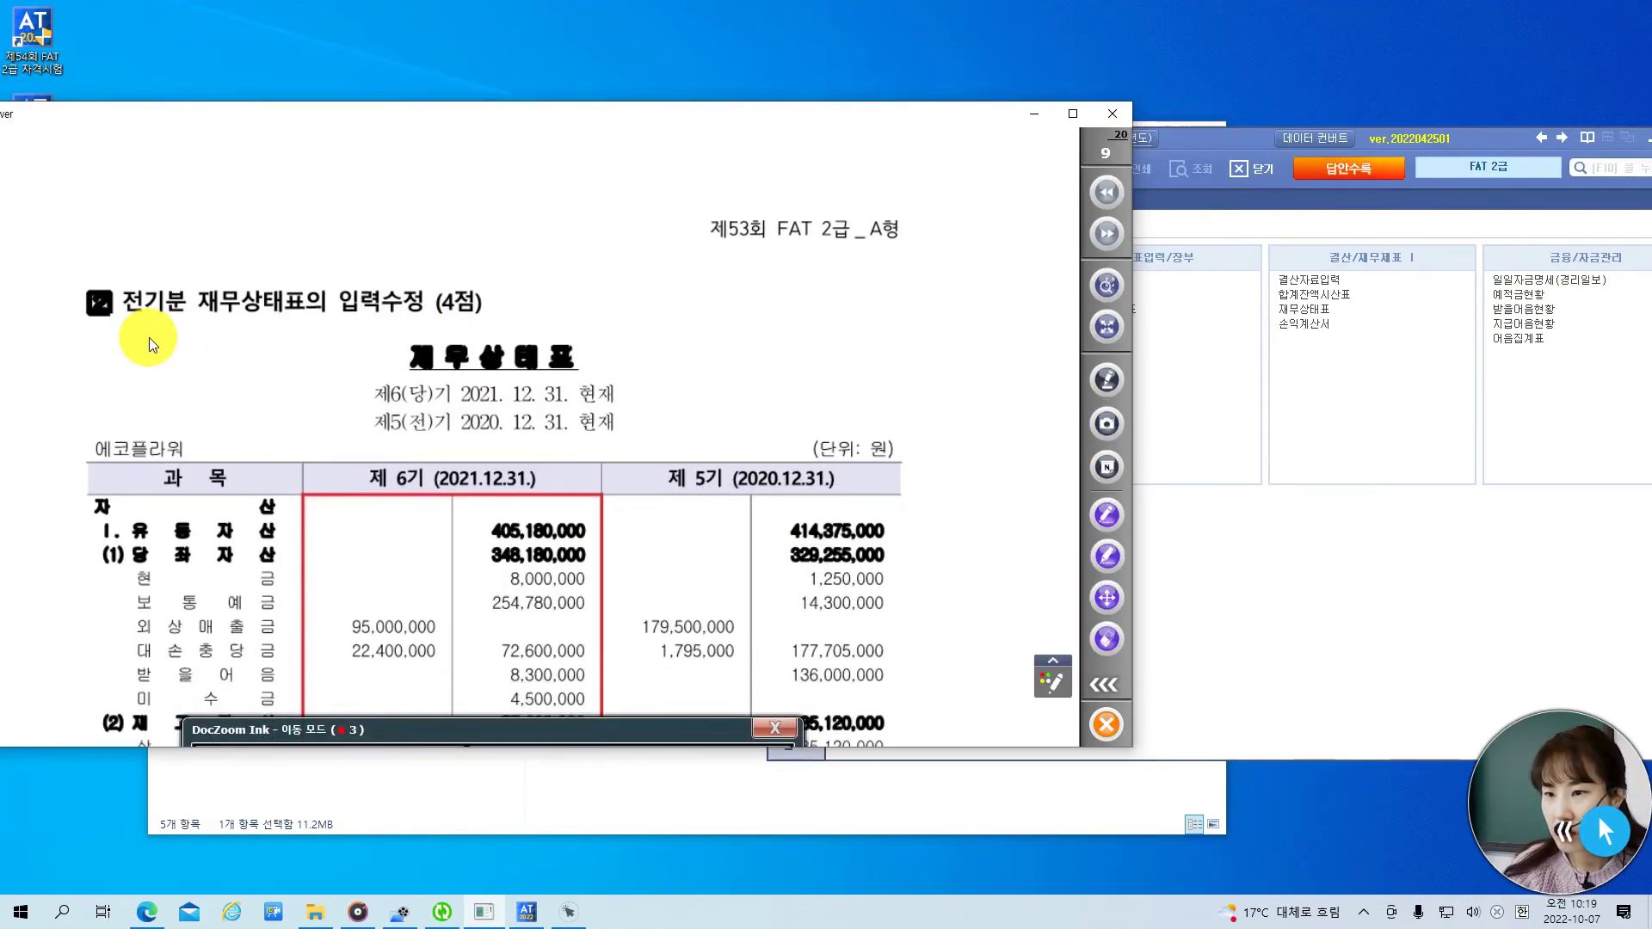
- Enlarge the viewer window and circle 전기분 in the question heading in red
mouse_move(474, 746)
left_mouse_down()
mouse_move(425, 886)
mouse_move(619, 787)
mouse_move(648, 798)
mouse_move(509, 853)
mouse_move(672, 886)
mouse_move(752, 831)
left_mouse_up()
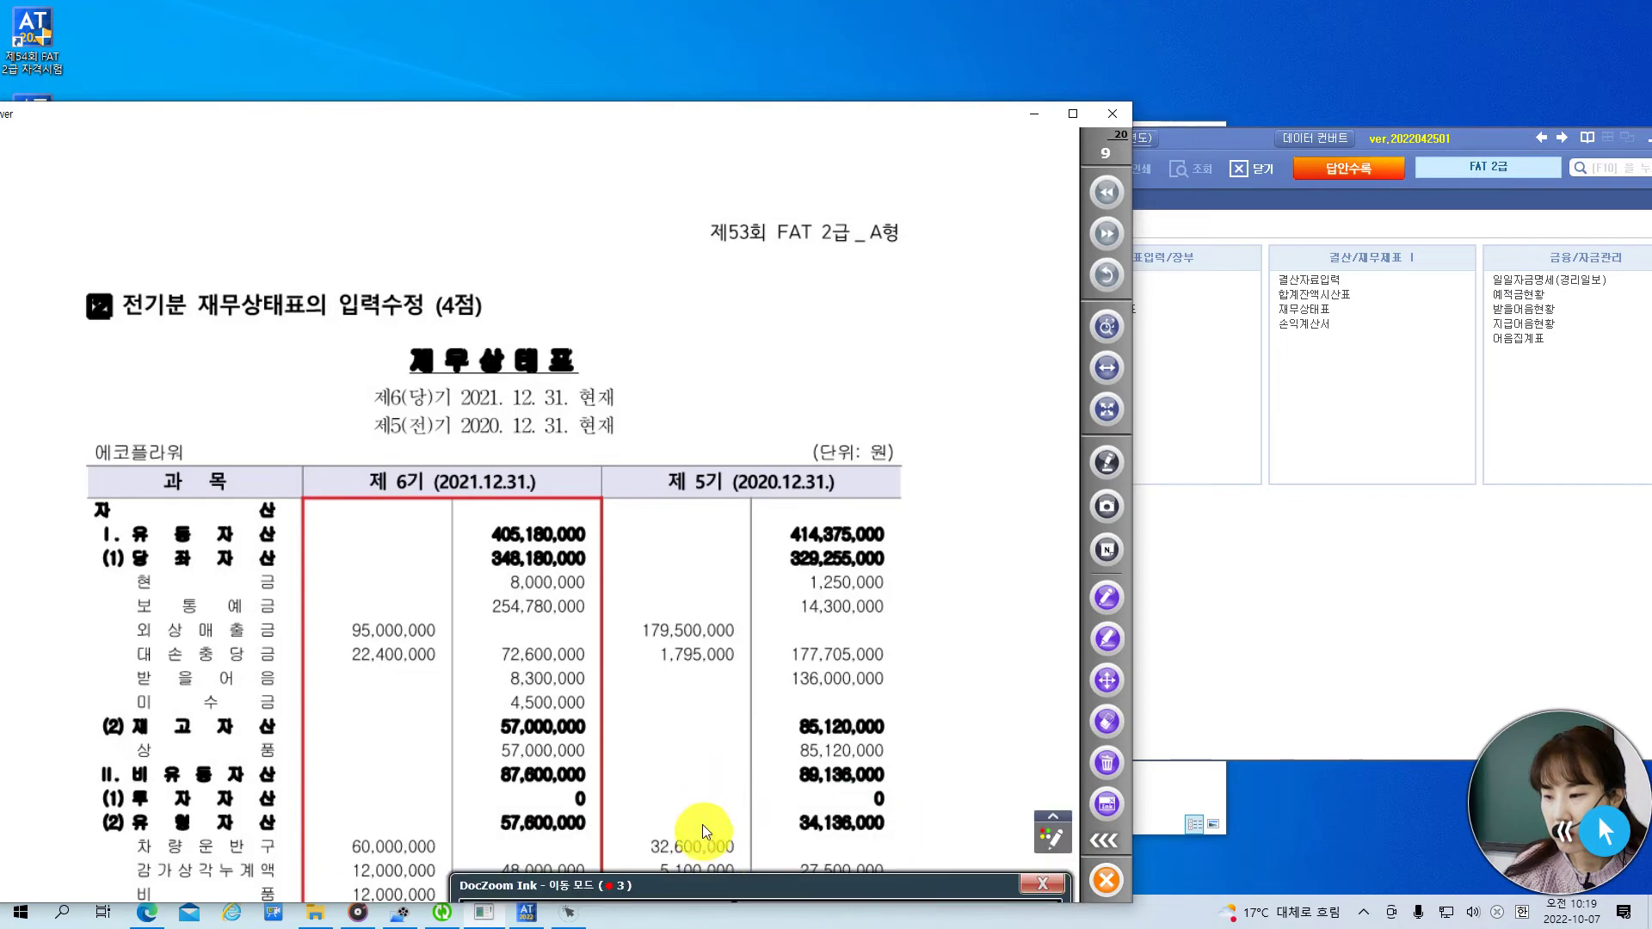
mouse_move(705, 880)
left_mouse_down()
mouse_move(653, 816)
mouse_move(569, 769)
mouse_move(645, 781)
left_mouse_up()
left_click_drag(669, 888, 693, 654)
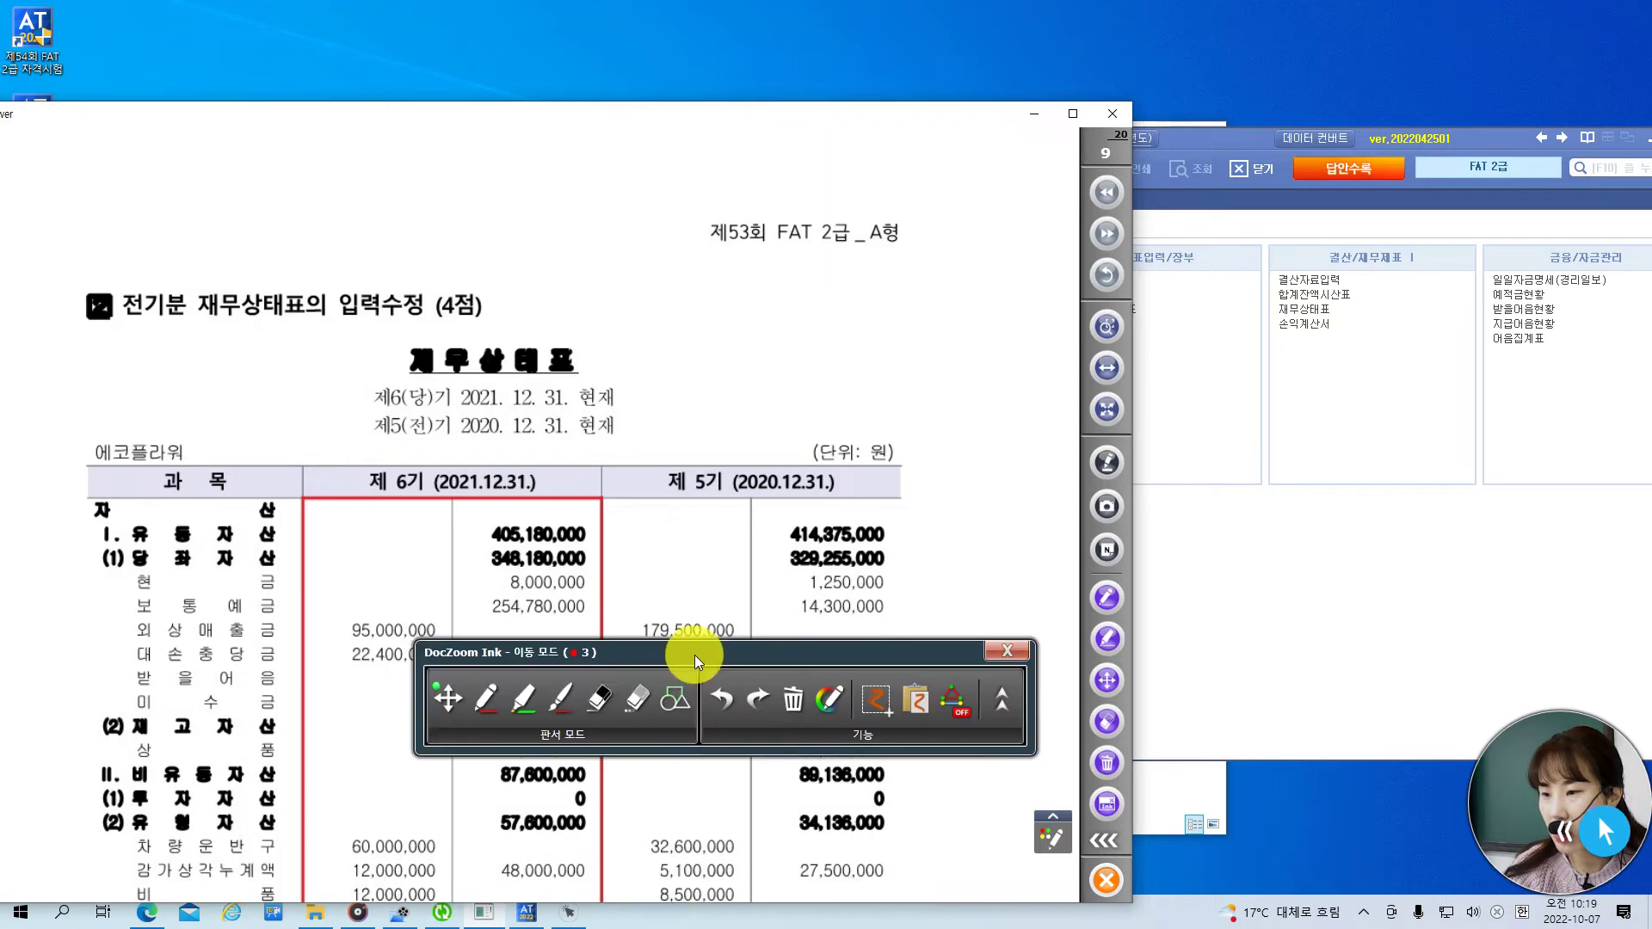
left_click(484, 699)
mouse_move(149, 345)
left_mouse_down()
mouse_move(142, 260)
mouse_move(172, 277)
mouse_move(148, 344)
left_mouse_up()
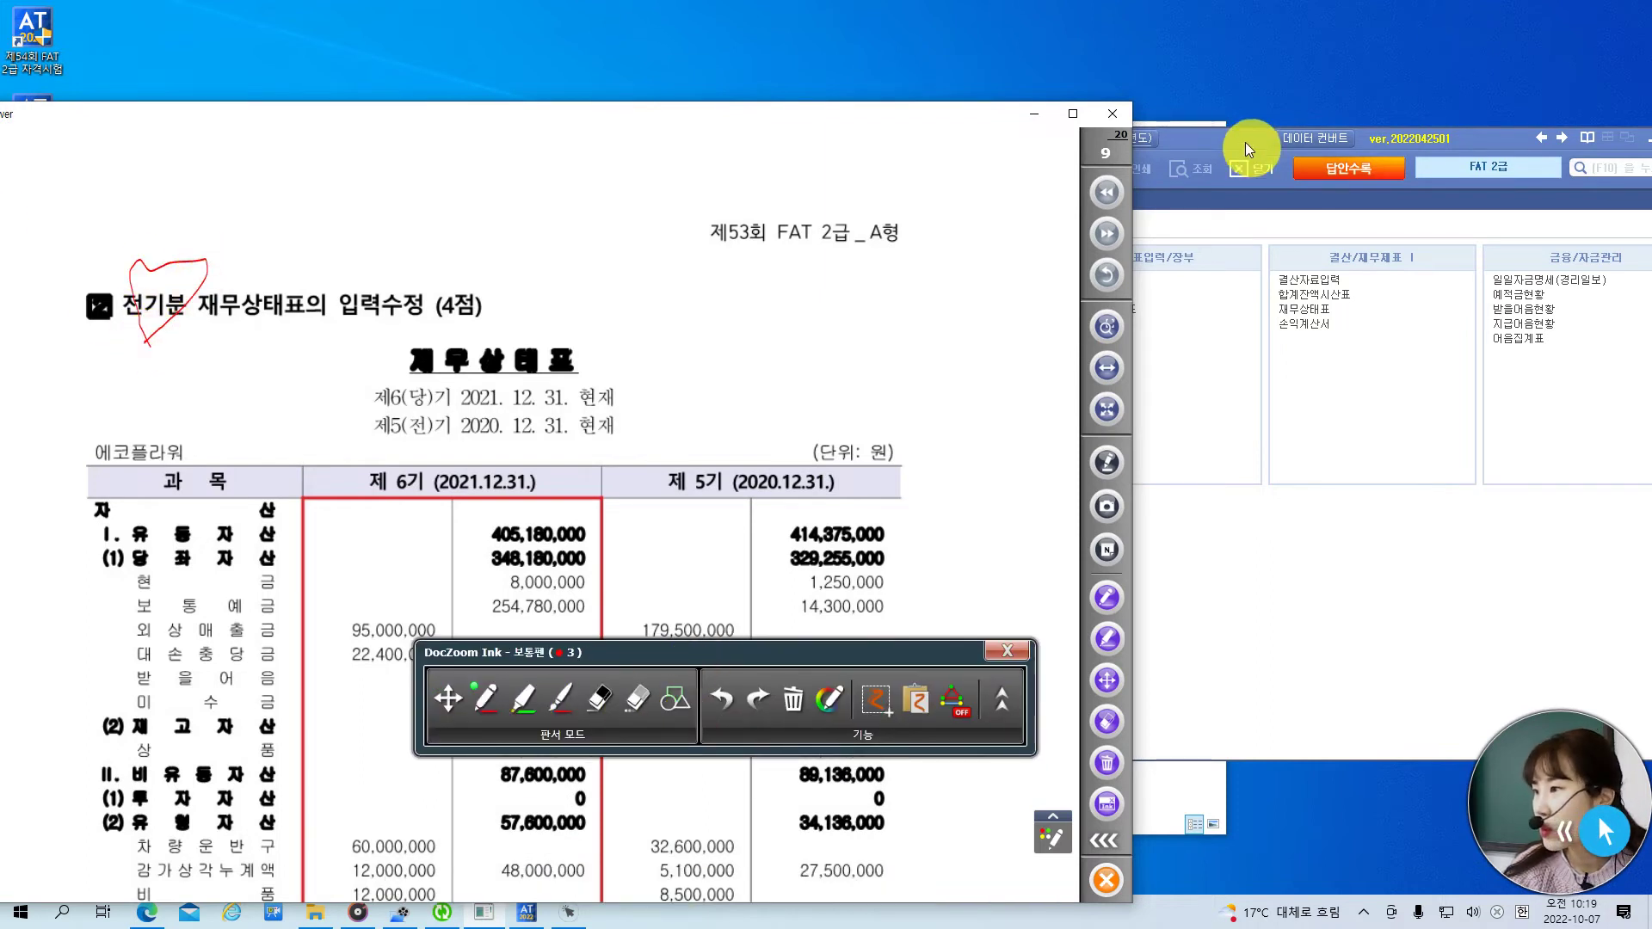
left_click(1242, 142)
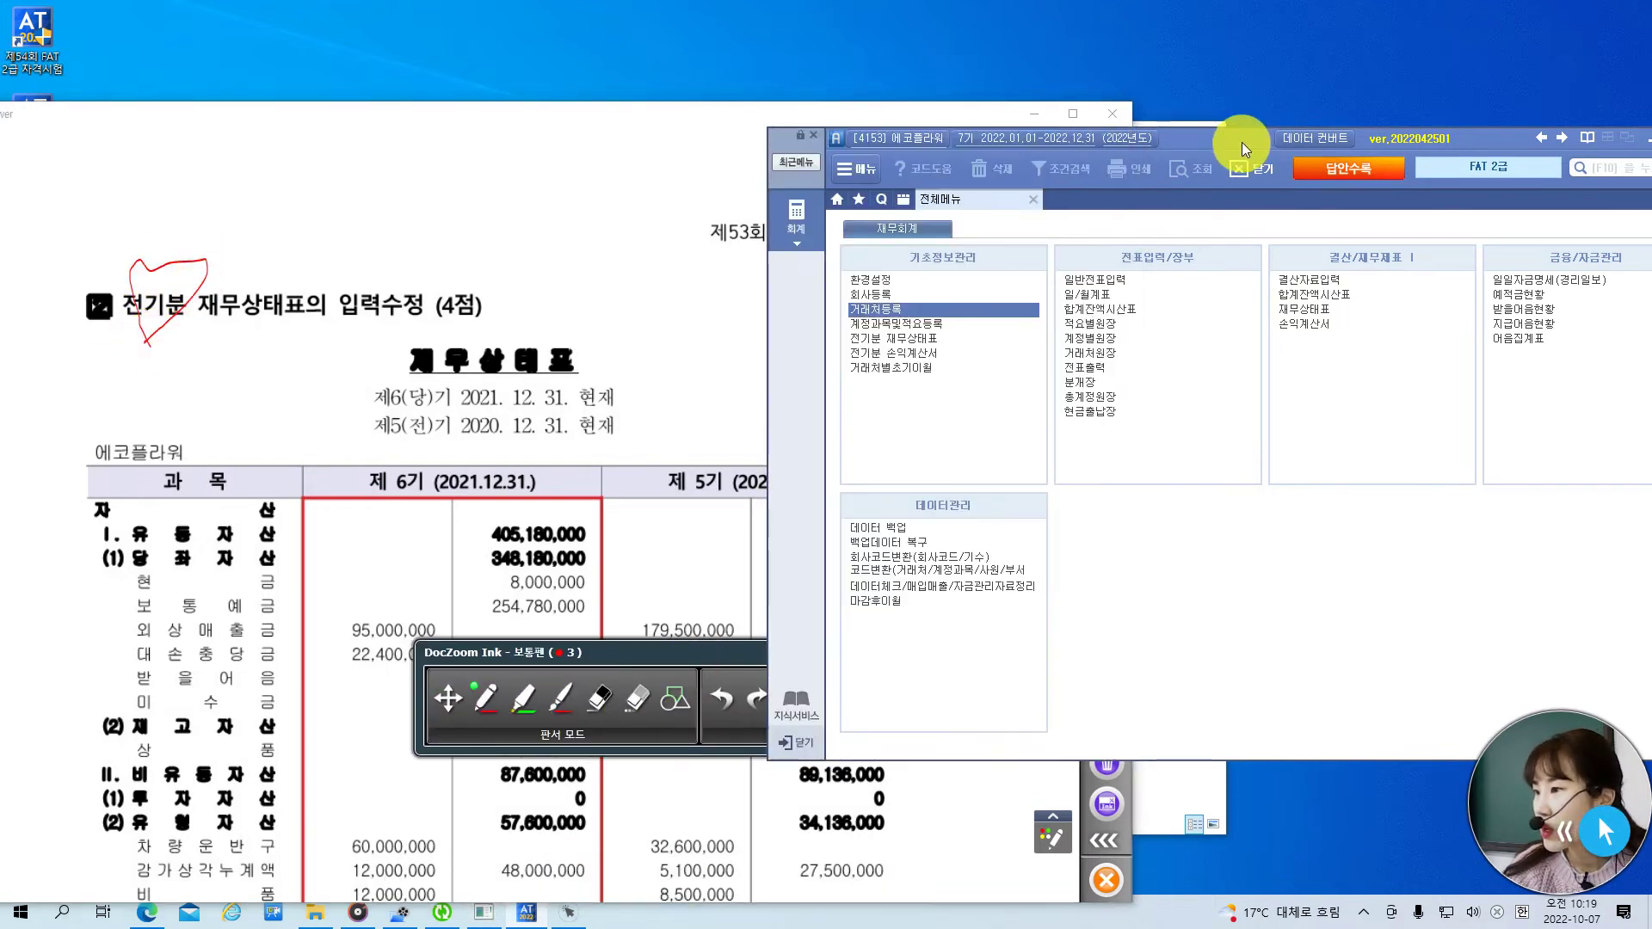
- Close the stray exam folder window and open the 2021 전기분 재무상태표 screen
left_click(962, 341)
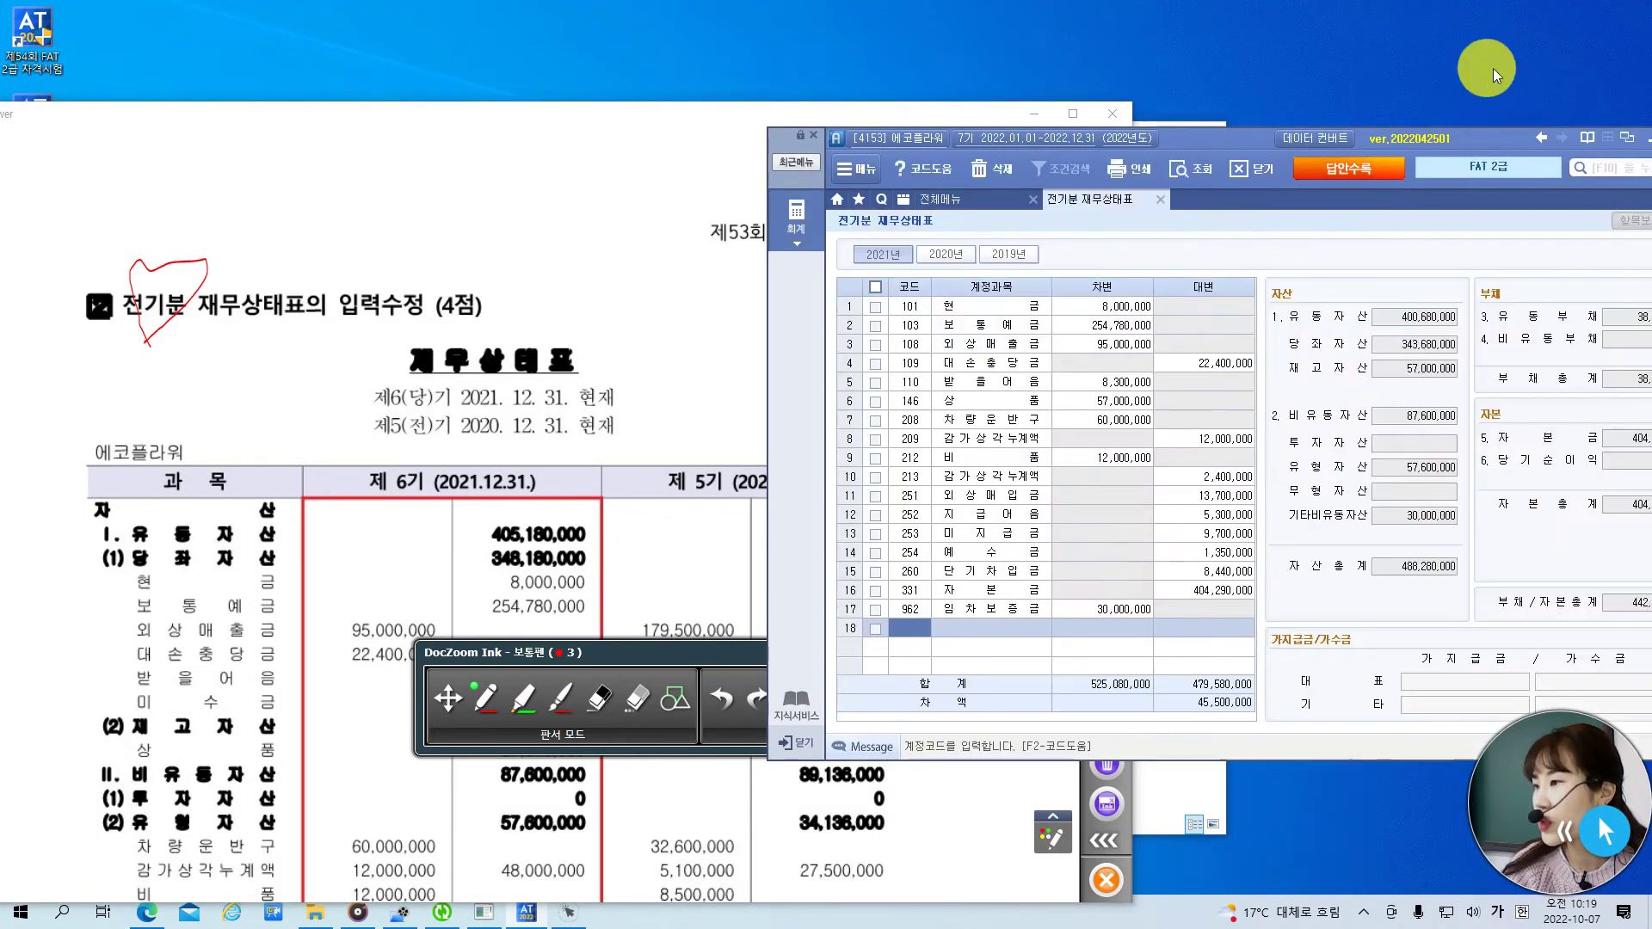
left_click(978, 199)
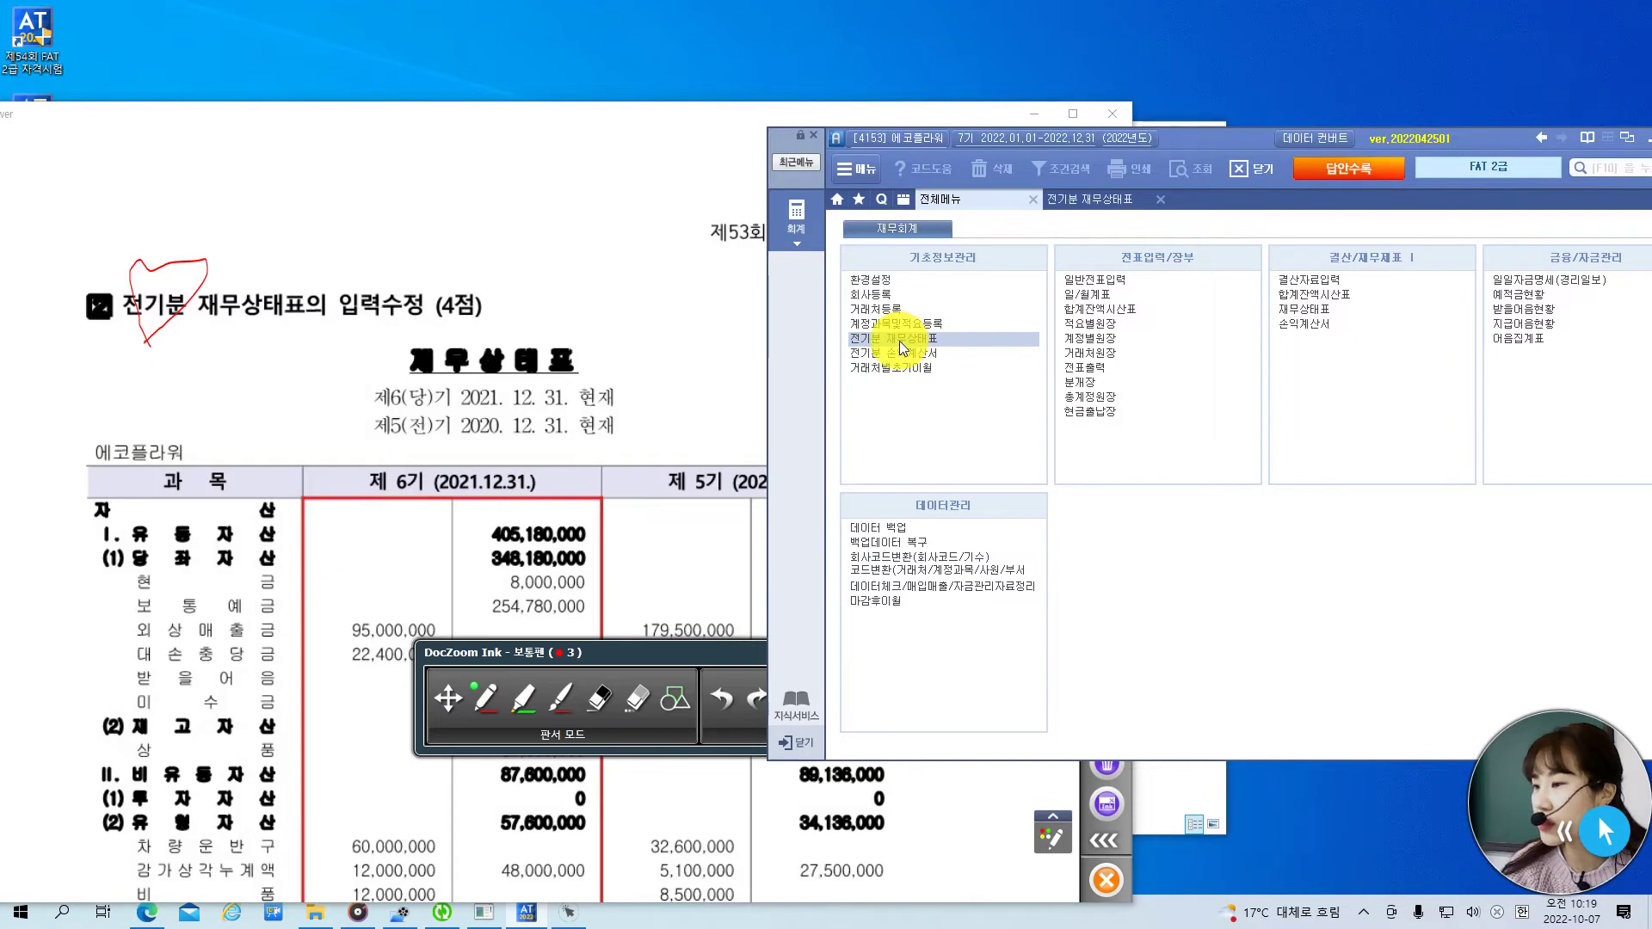
left_click(1187, 792)
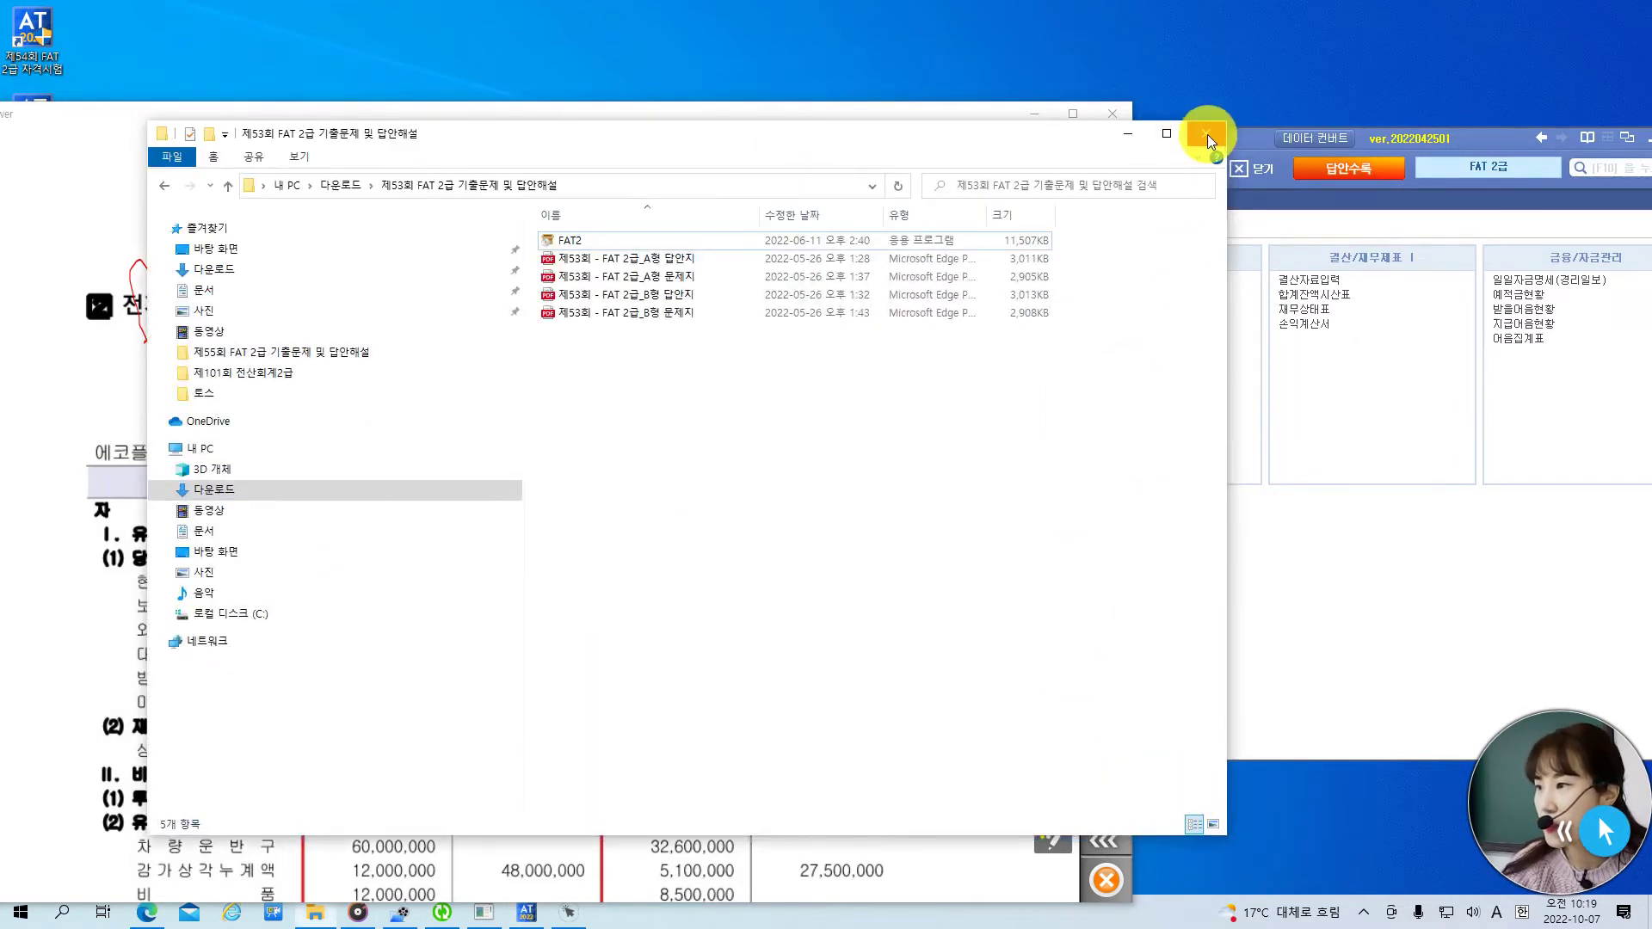
left_click(1208, 134)
left_click(483, 912)
left_click(527, 913)
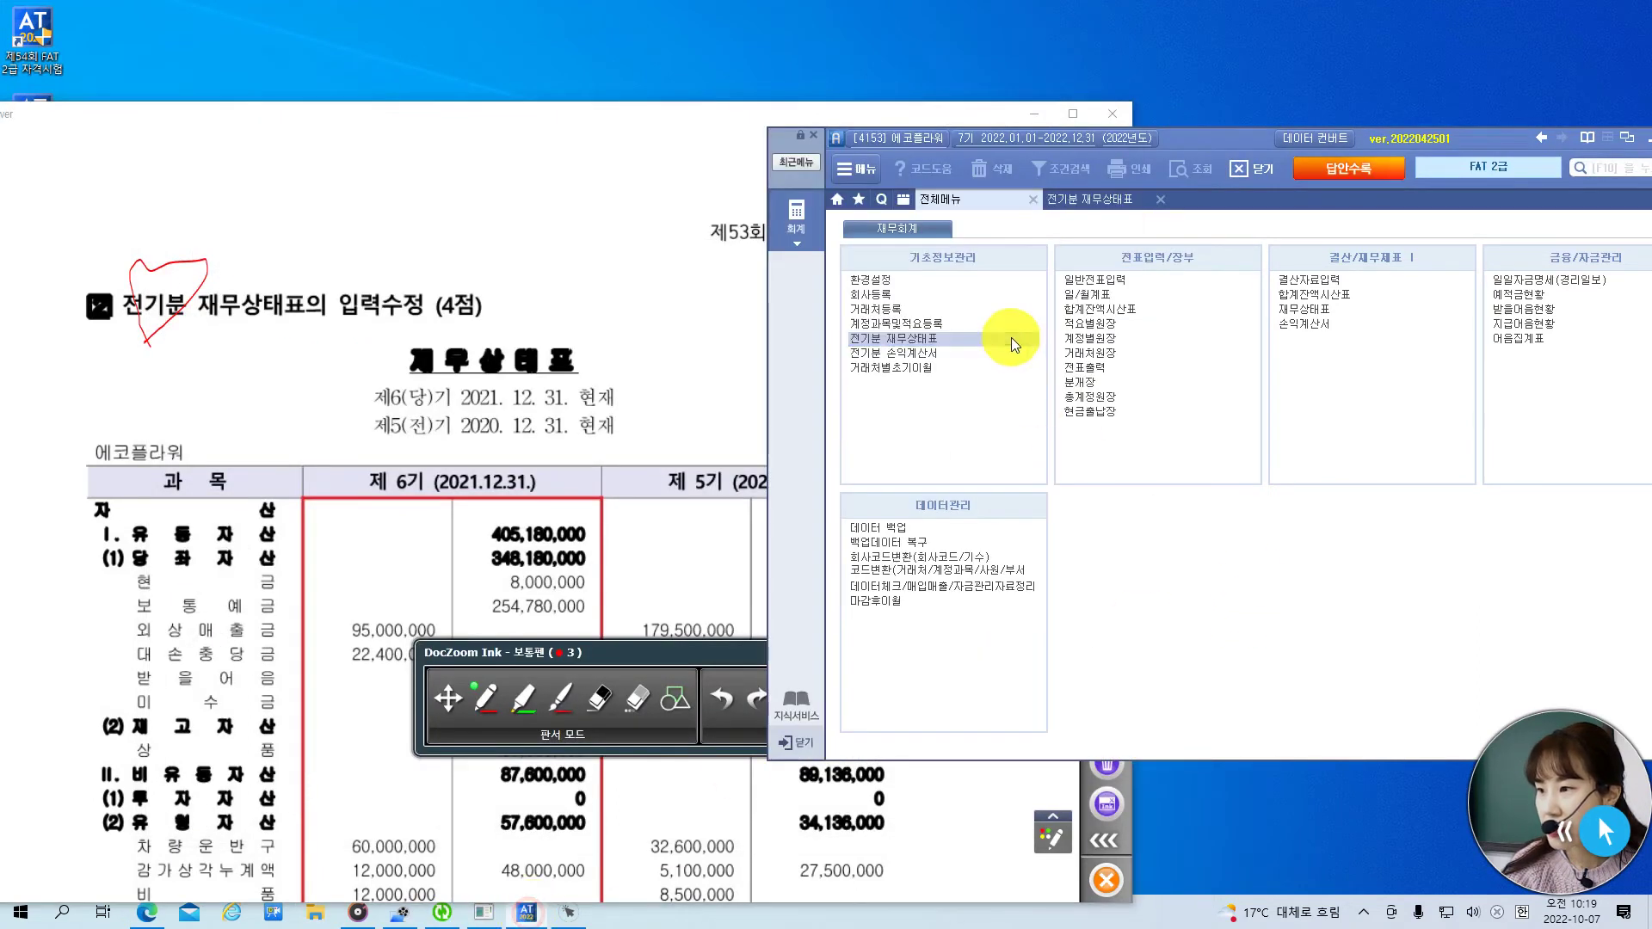
left_click(1010, 339)
left_click(1106, 306)
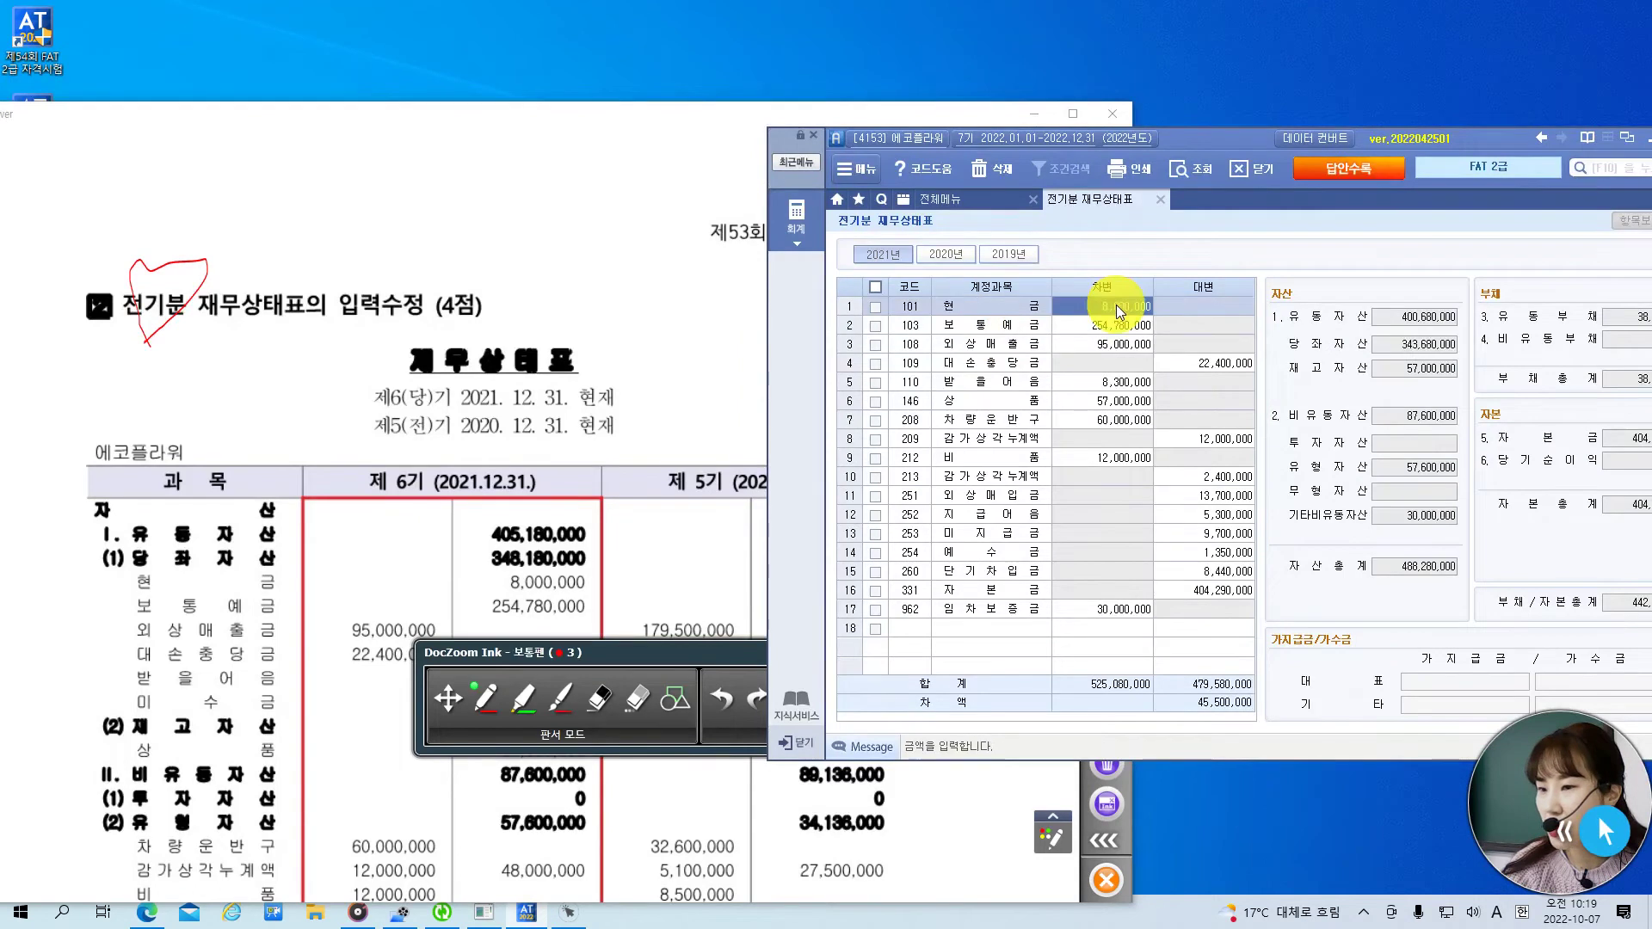
- Scroll the exam to the balance sheet asset rows, moving the ink toolbar aside
left_click(447, 709)
scroll(555, 589, "down", 3)
mouse_move(679, 727)
left_mouse_down()
mouse_move(449, 729)
mouse_move(332, 783)
left_mouse_up()
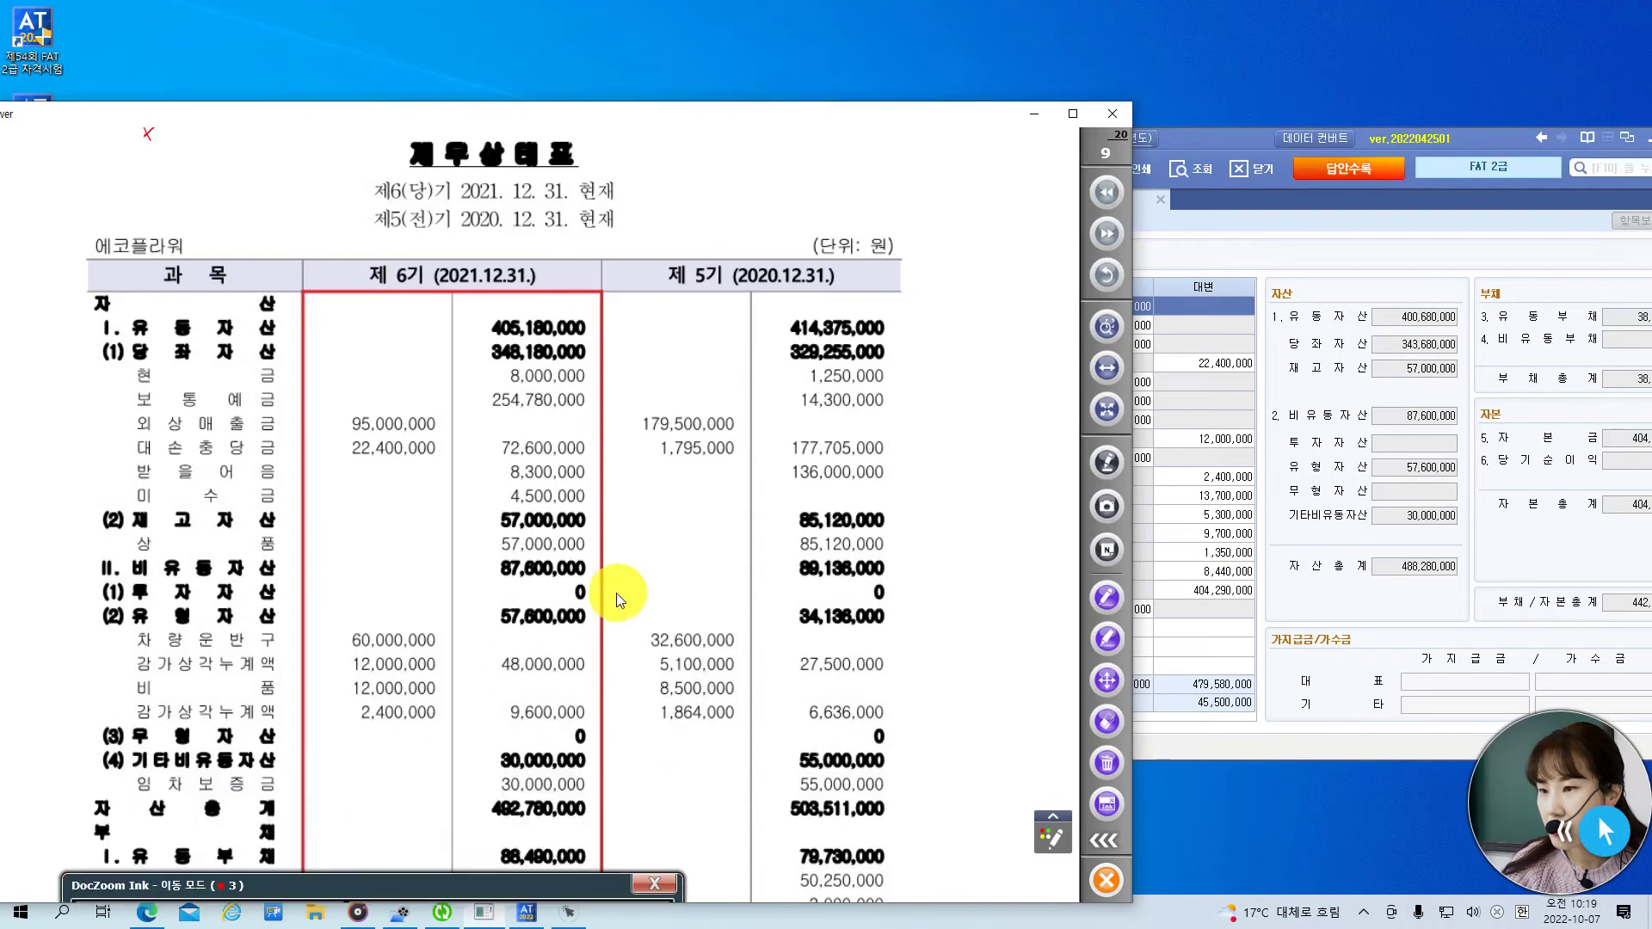
scroll(553, 559, "down", 3)
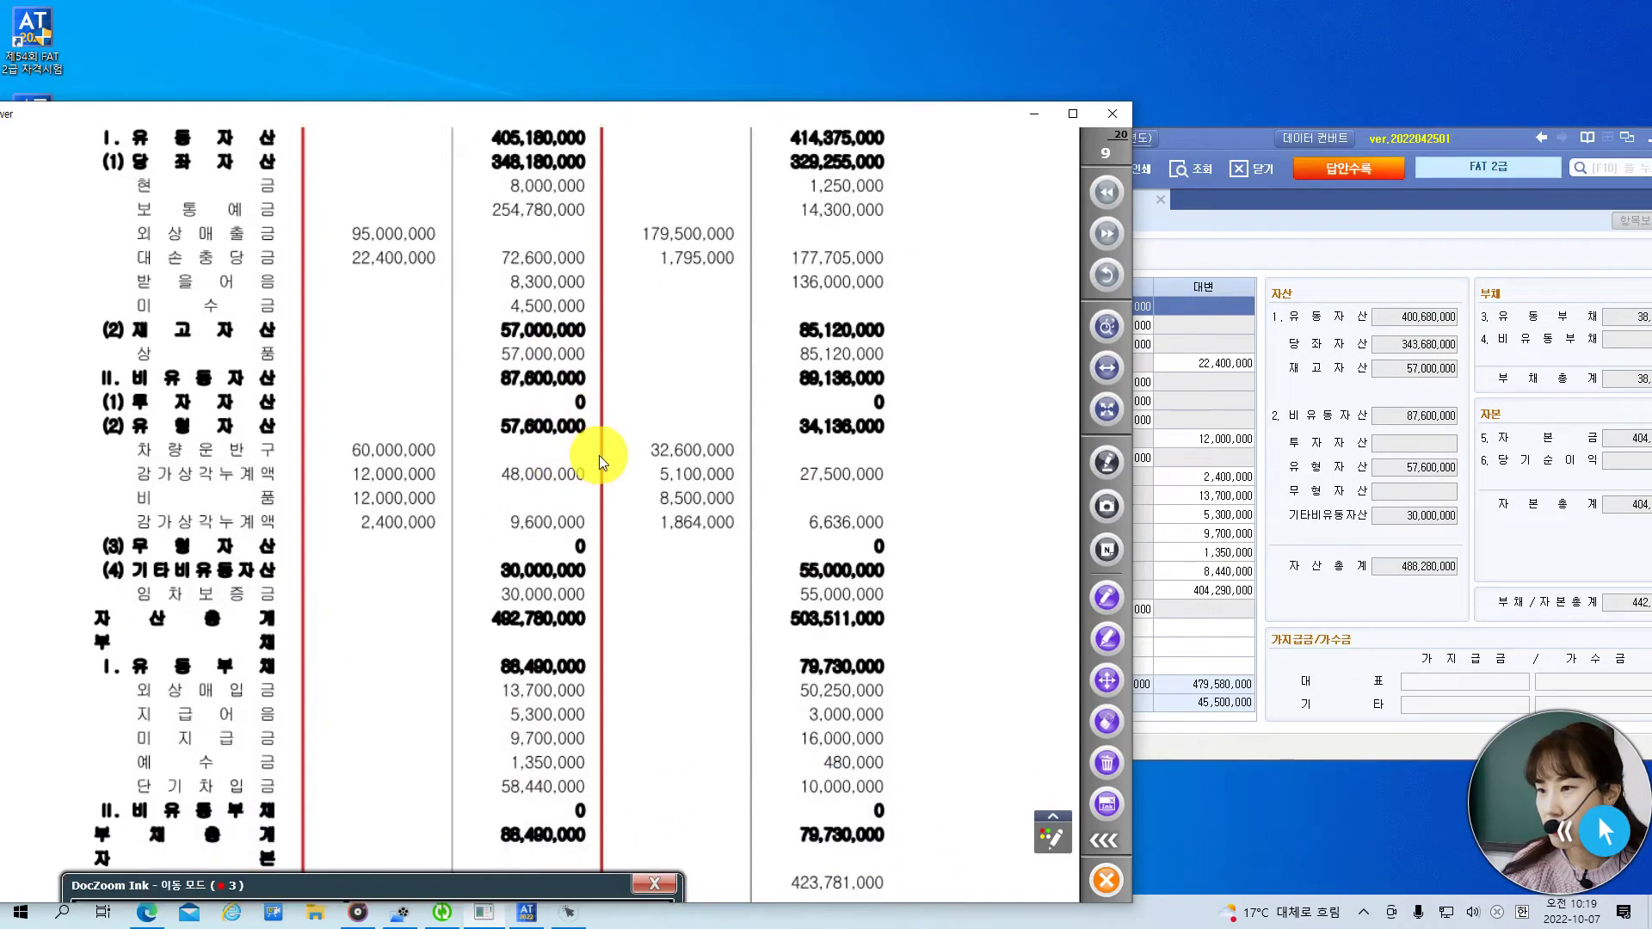
left_click(1254, 146)
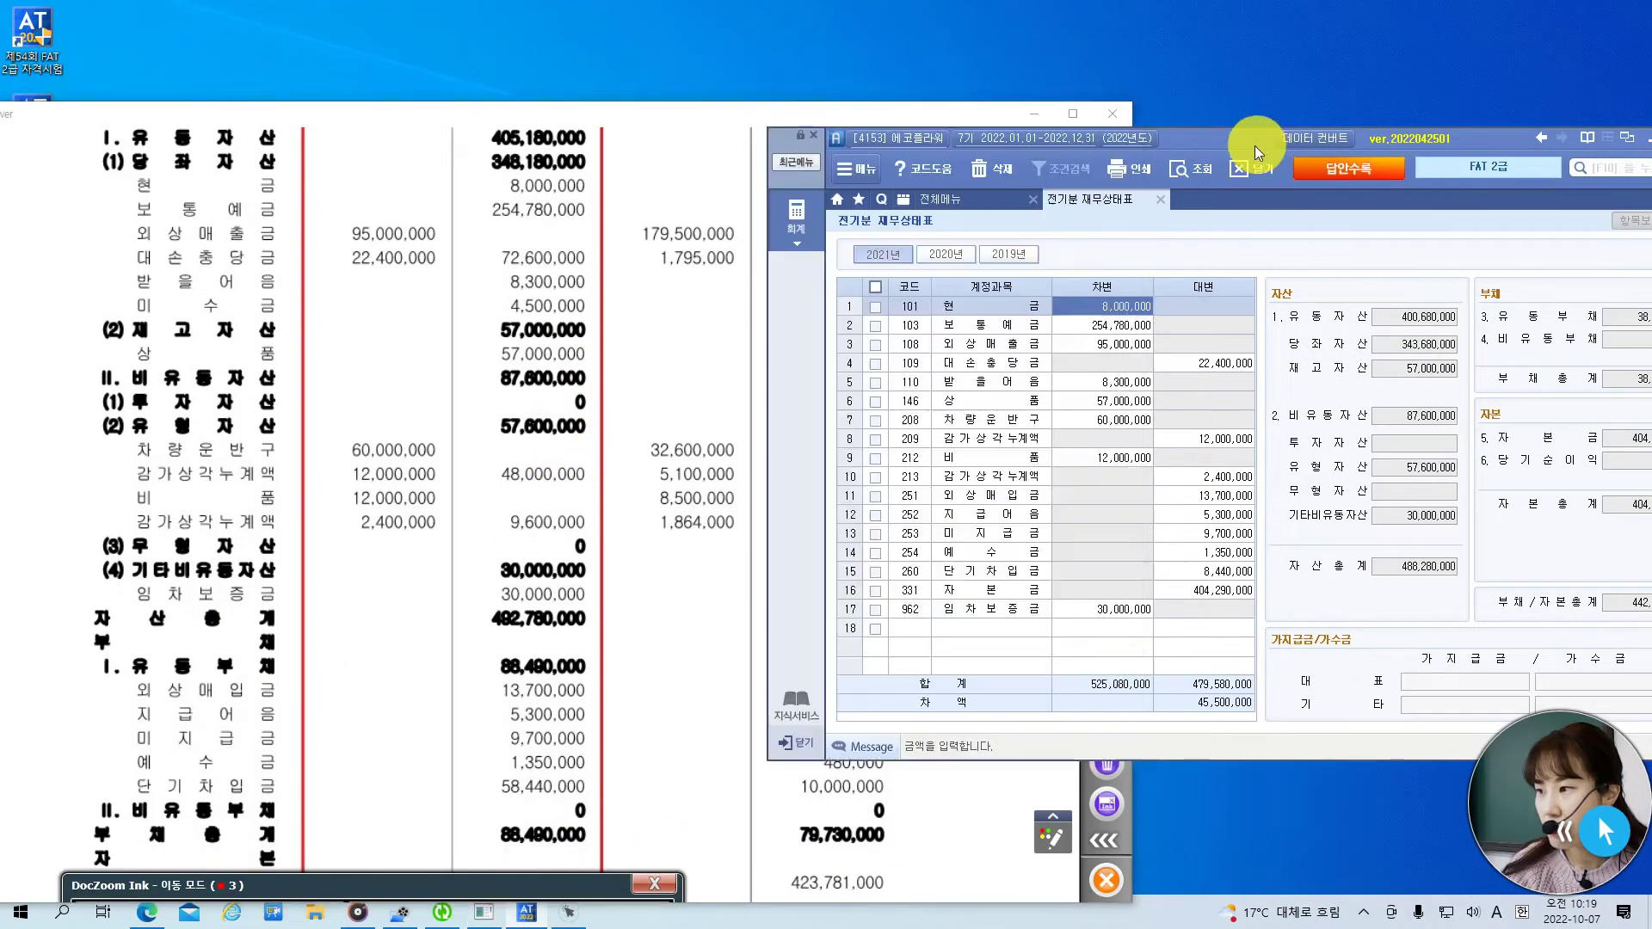
- Compare the entered debit amounts 254,780,000, 95,000,000 and 57,000,000 상품 against the exam
left_click(1123, 329)
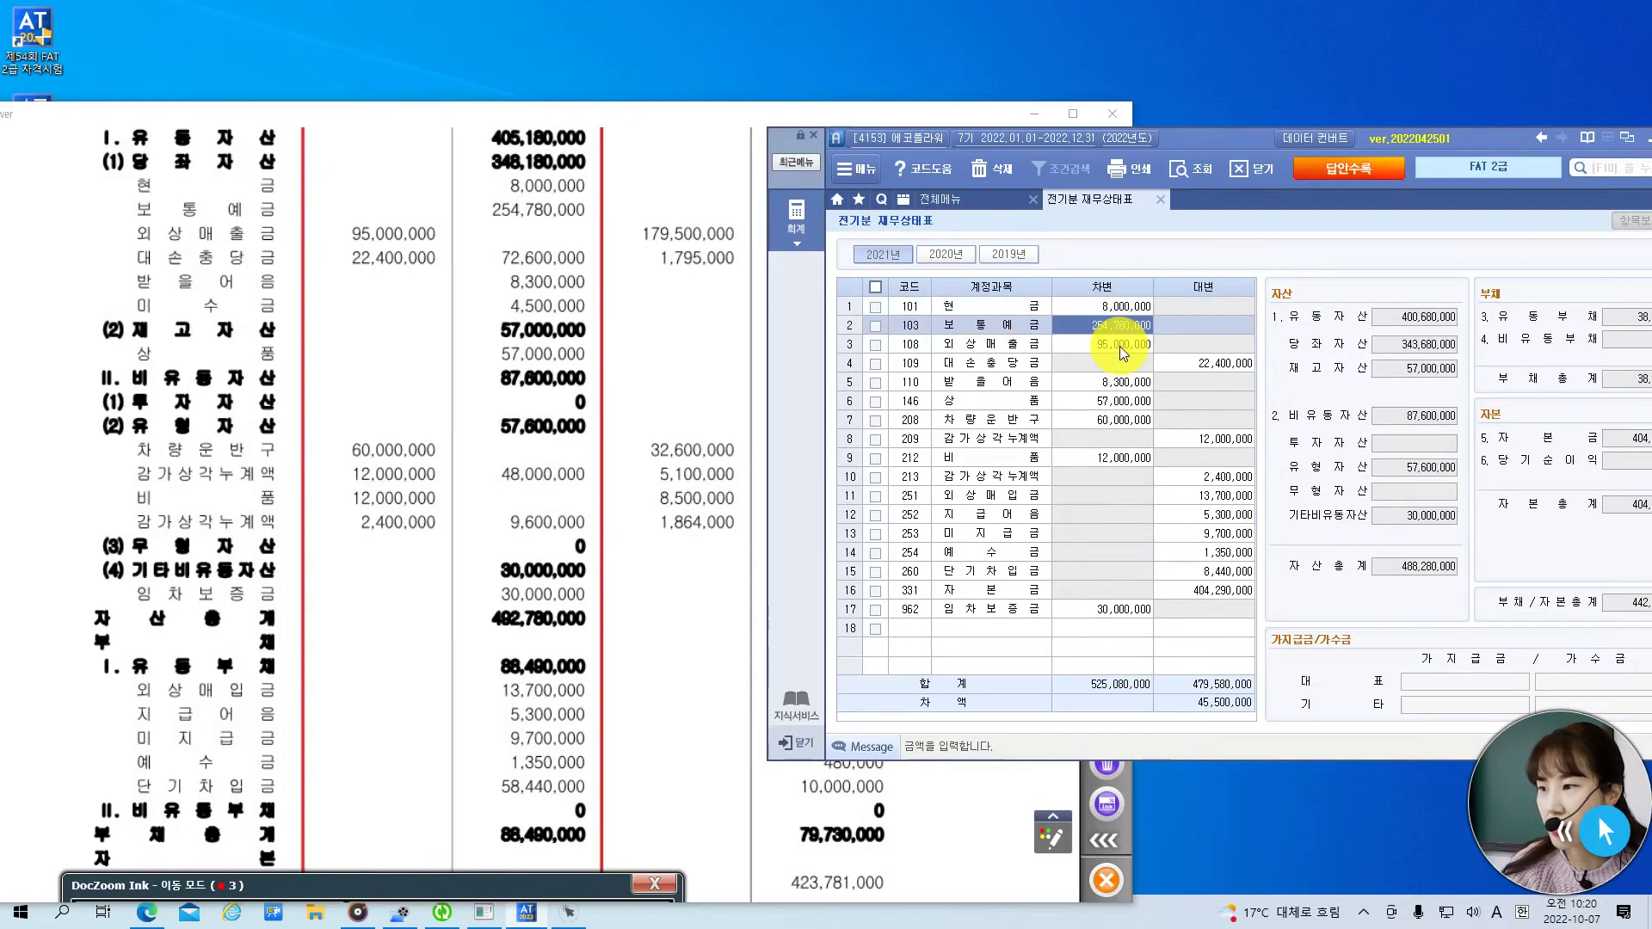
left_click(1118, 345)
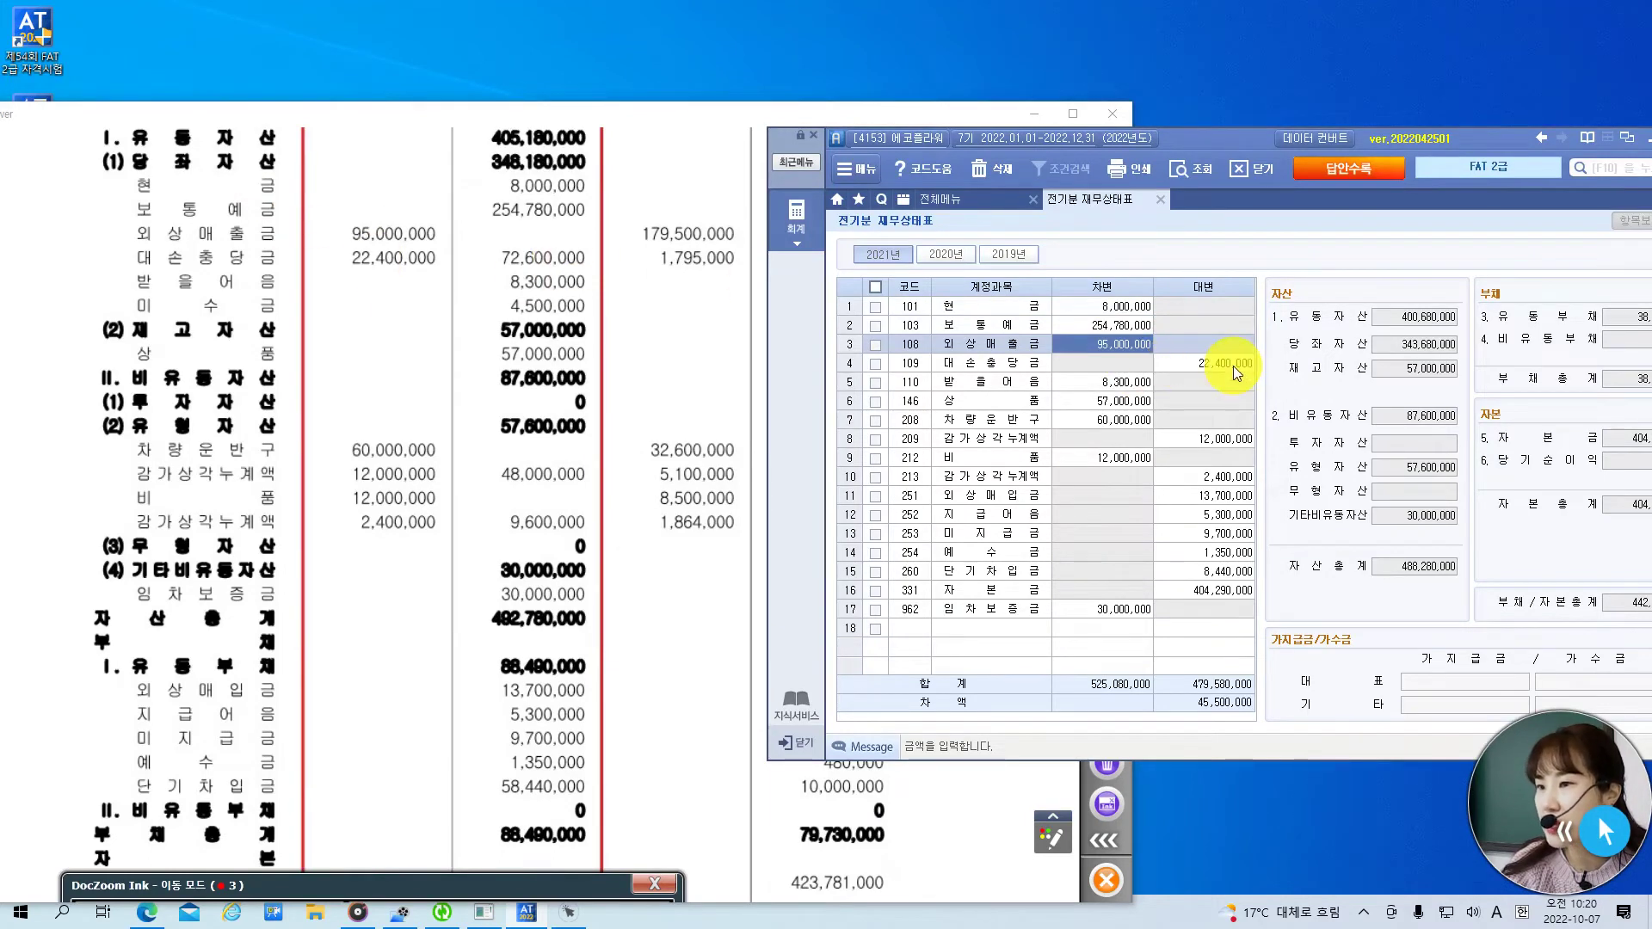
key("Return")
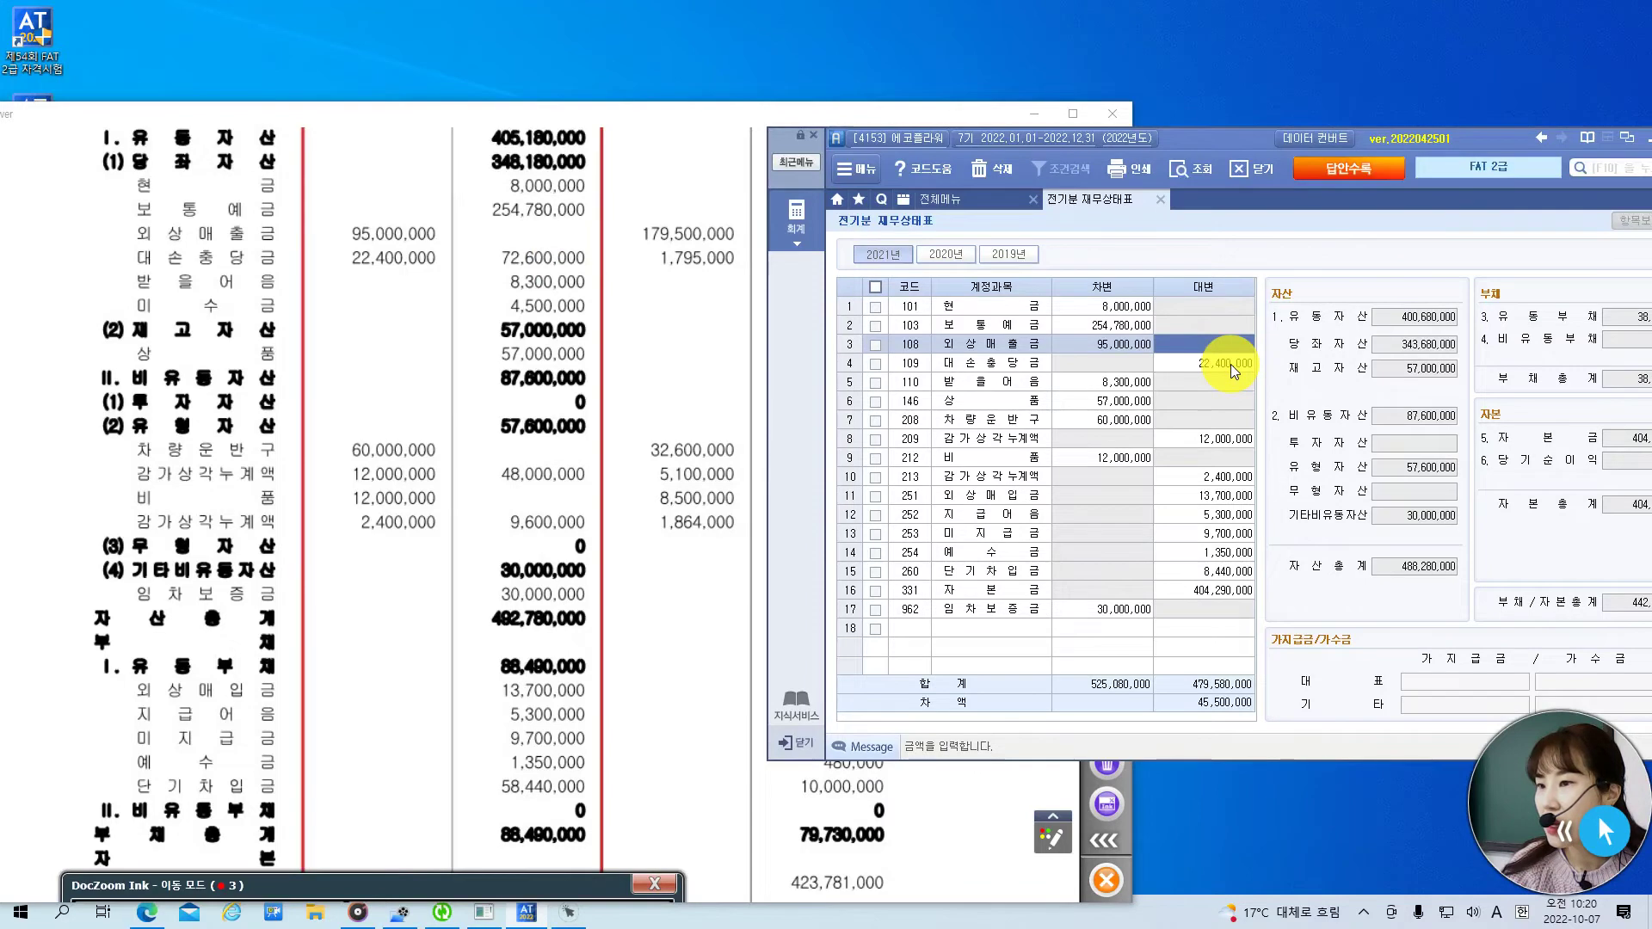
key("Left")
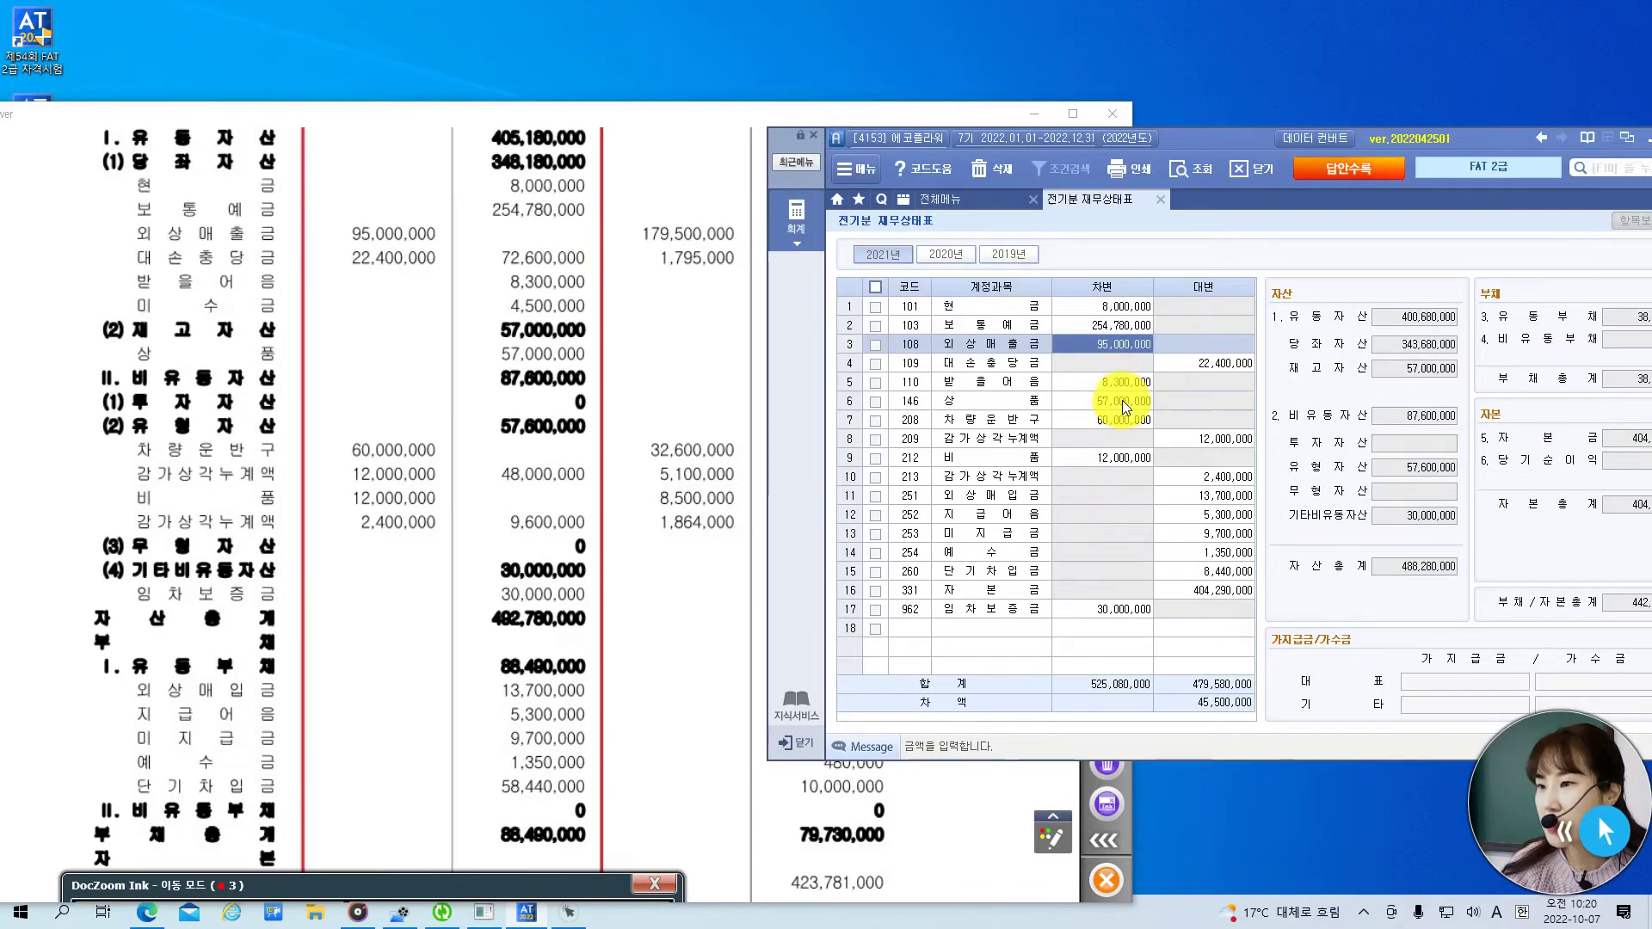
left_click(1121, 400)
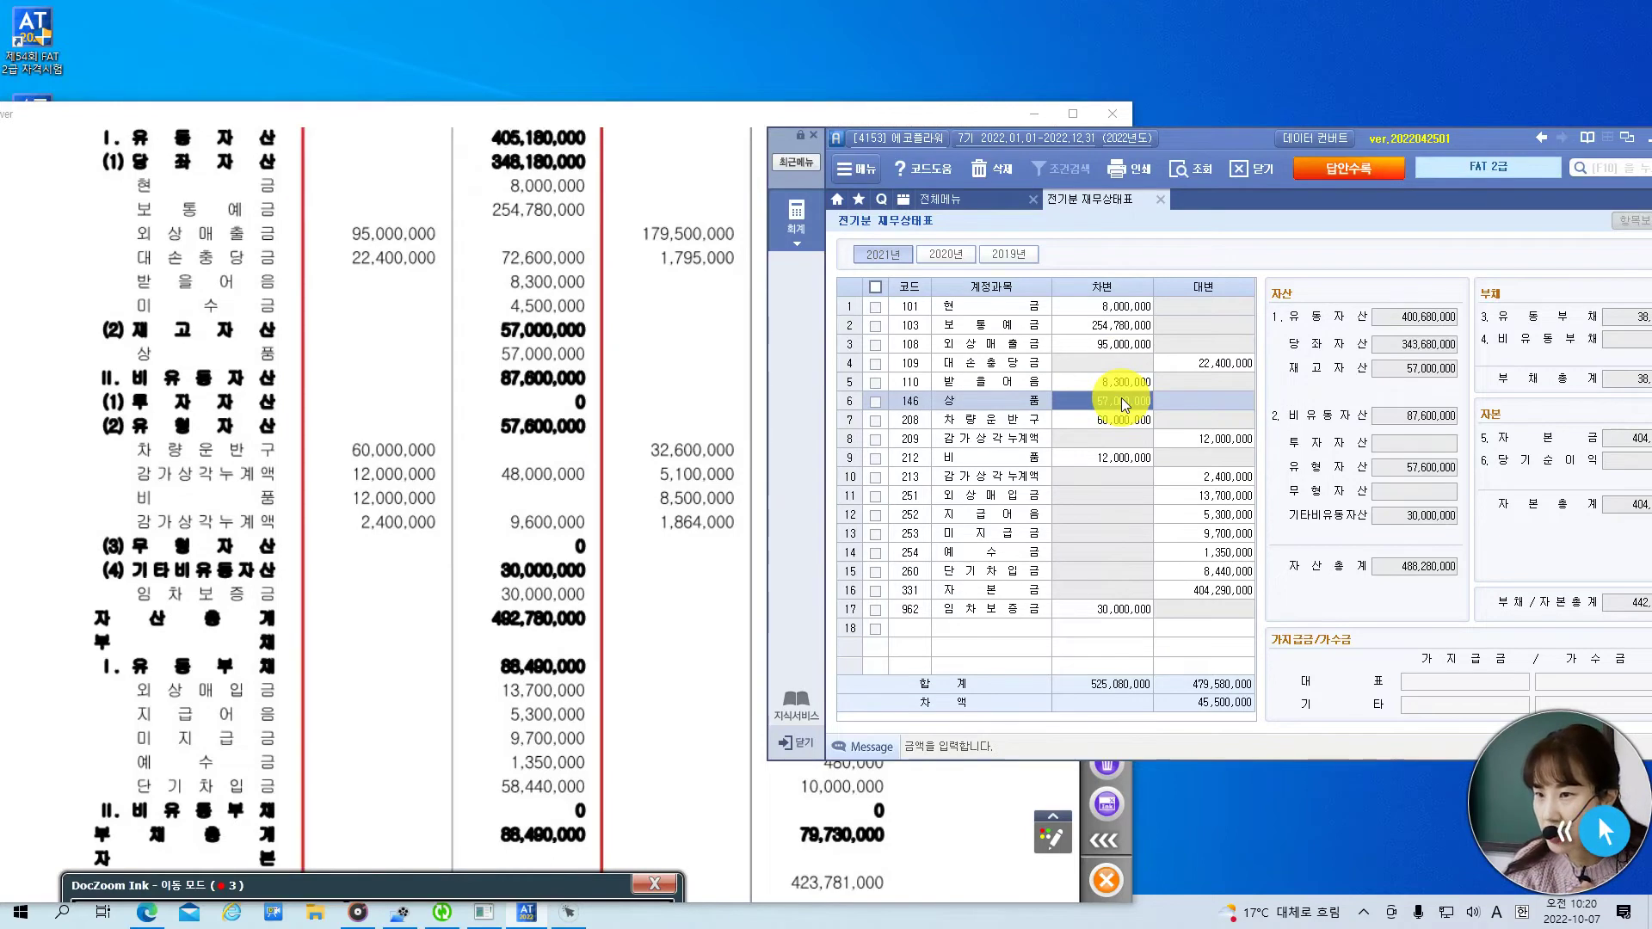
- Add a row 18 line for account 120 미수금 with a 4,500,000 debit amount
left_click(917, 628)
type("미수")
key("Return")
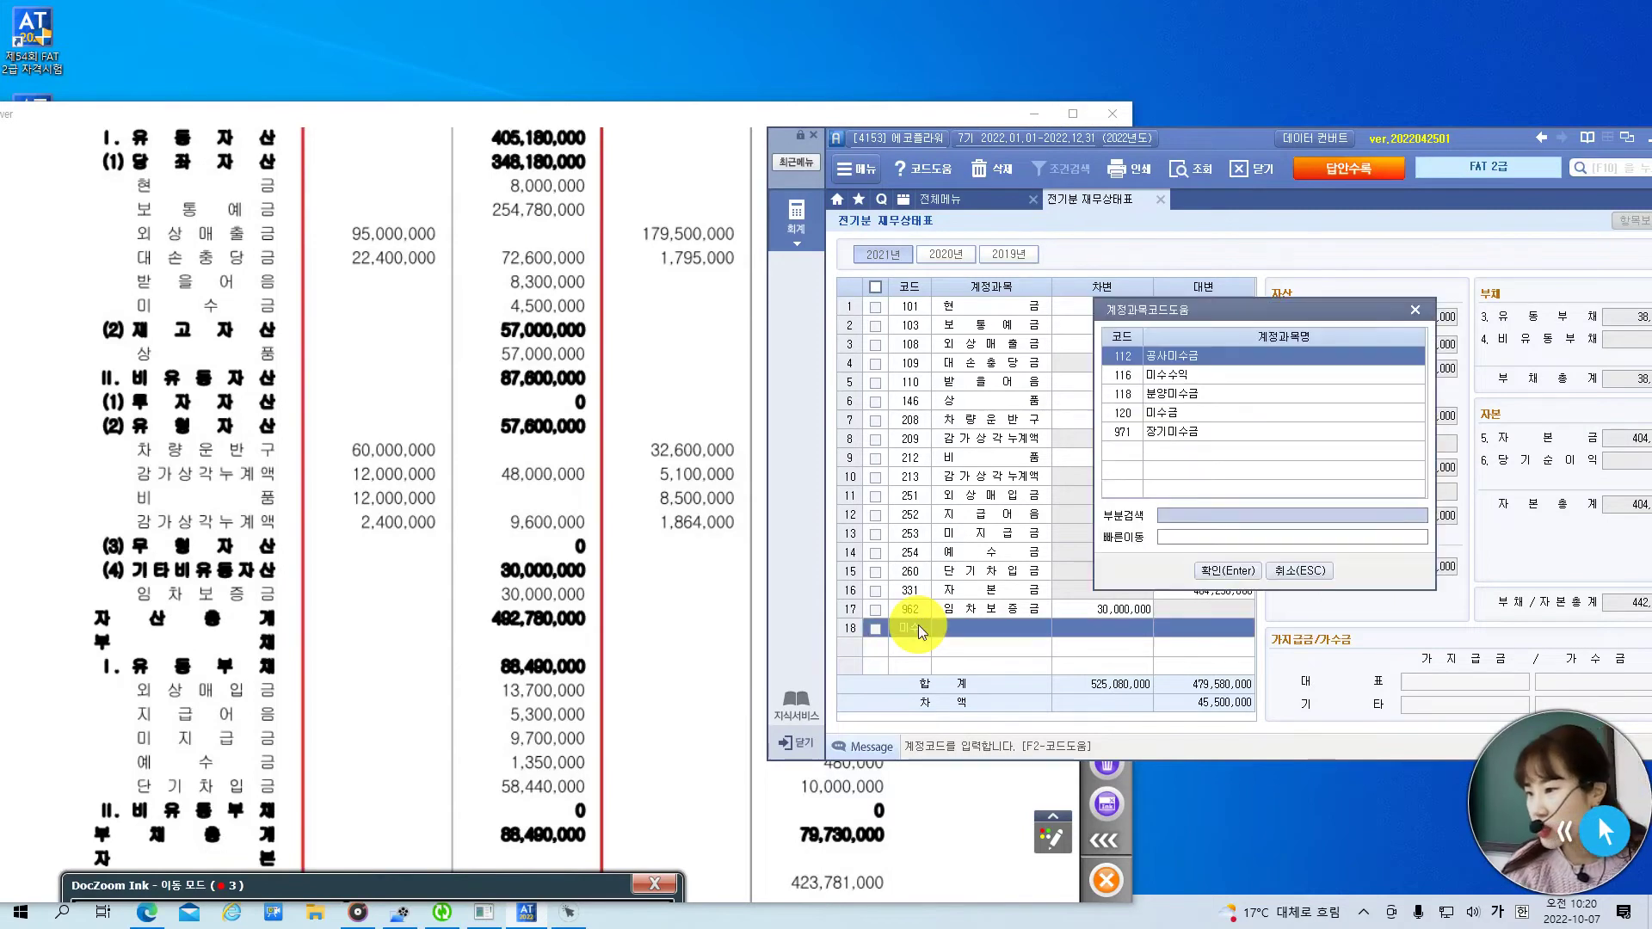
left_click(1195, 411)
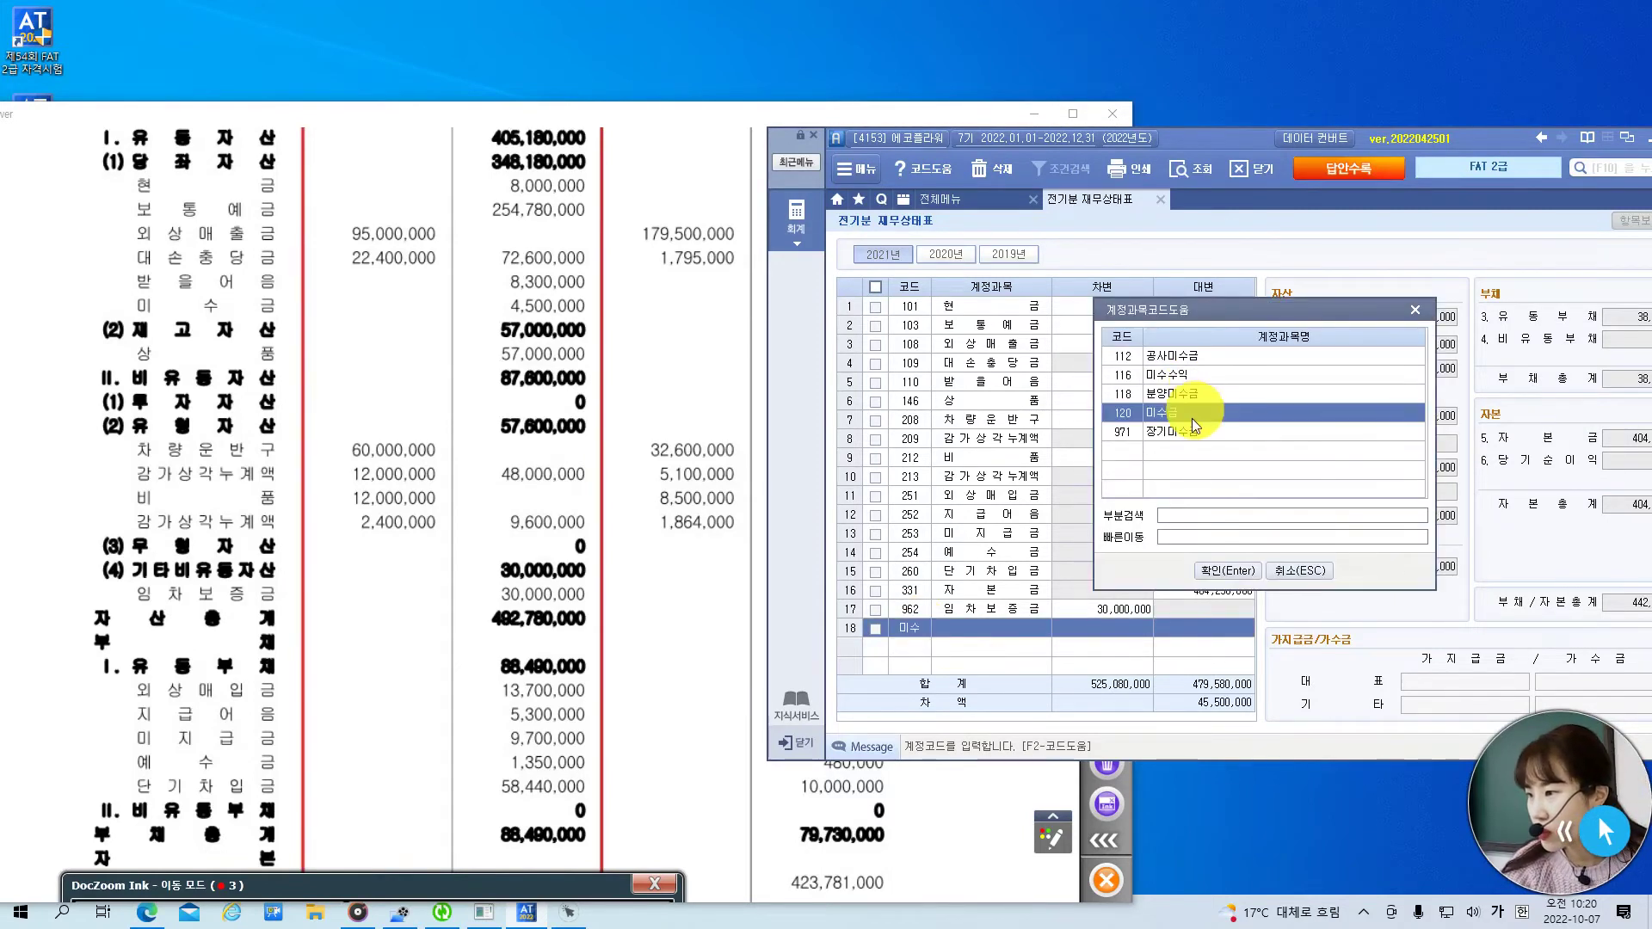
left_click(1232, 575)
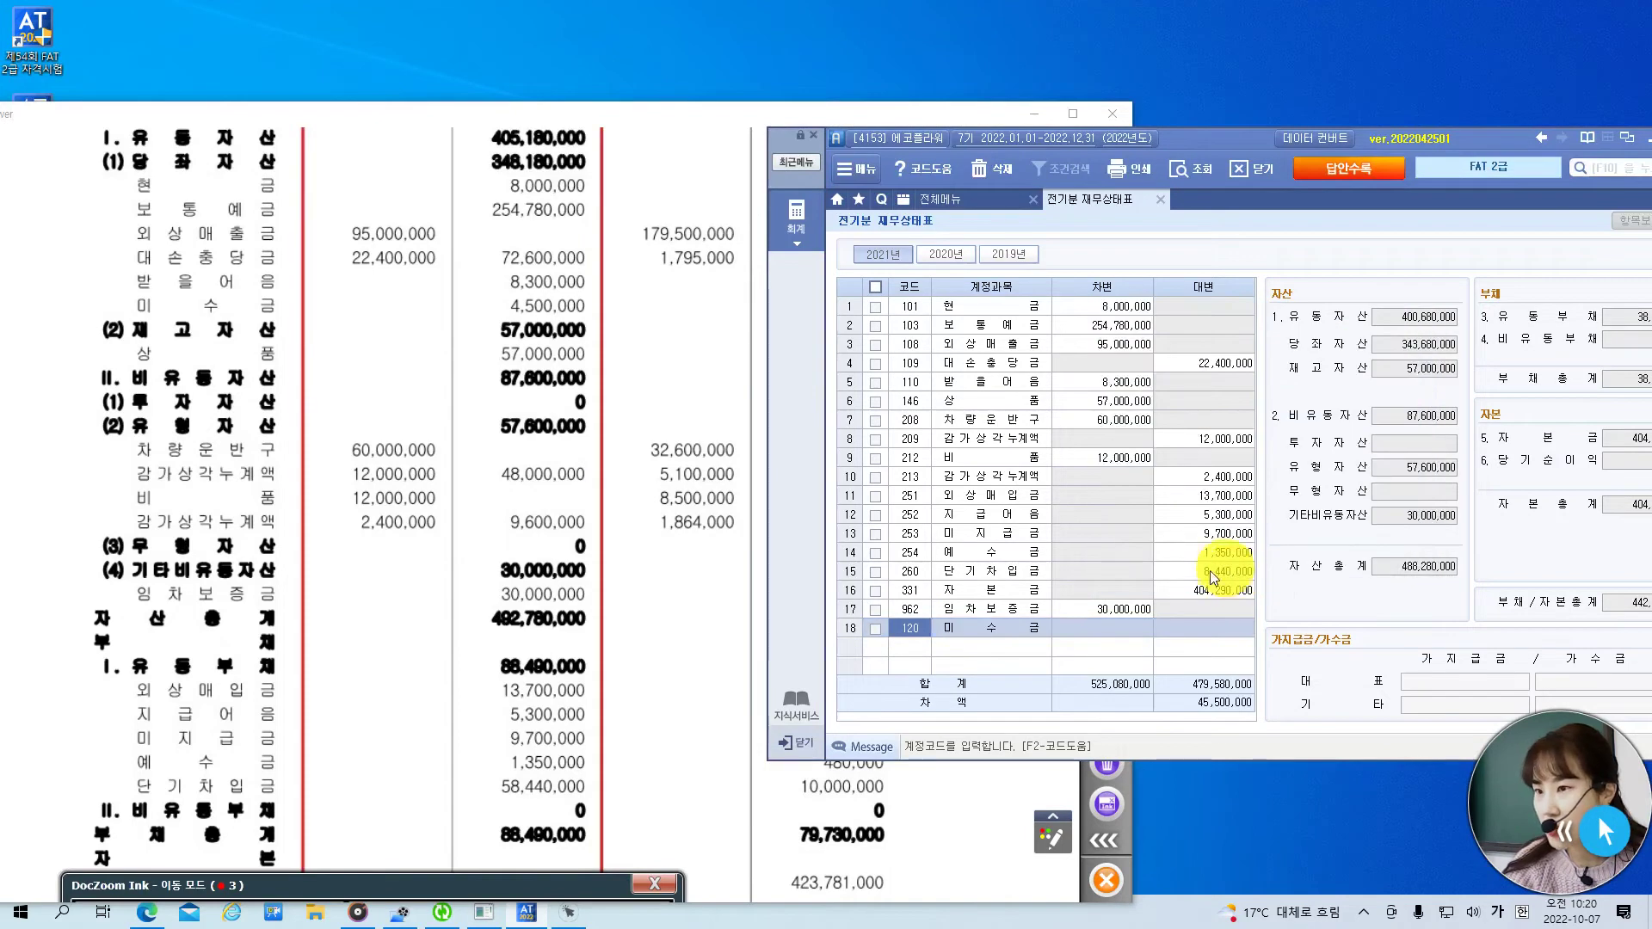
left_click(1128, 623)
type("4,500,000")
key("Return")
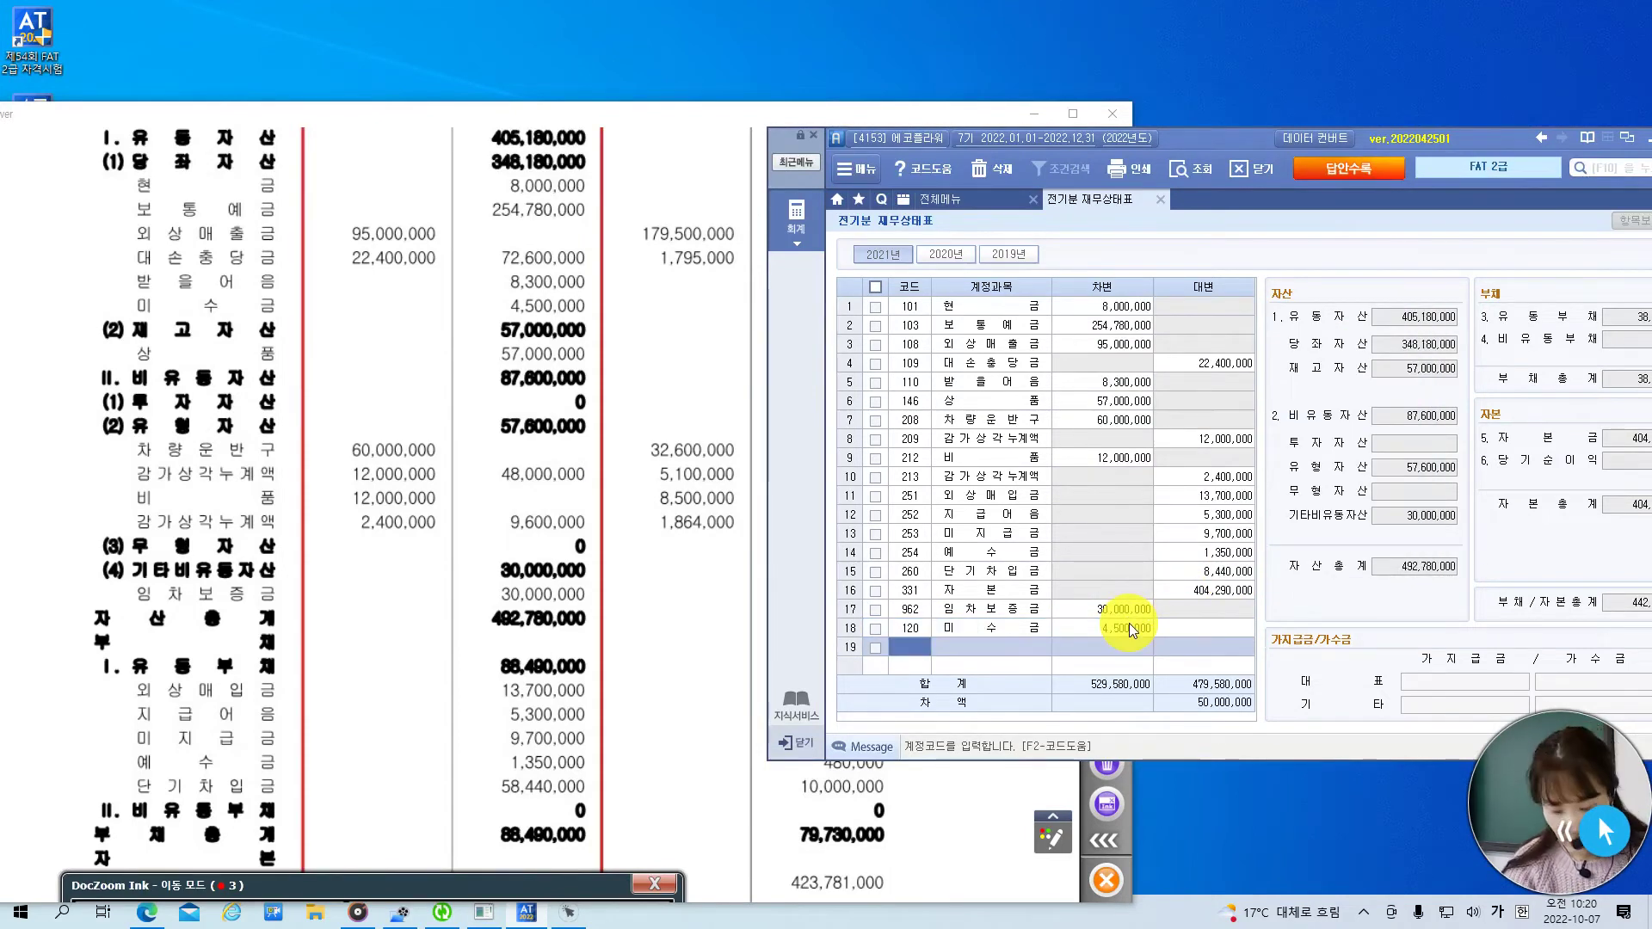
- Sort the balance sheet accounts by code in ascending order, starting at 101 현금
left_click(921, 287)
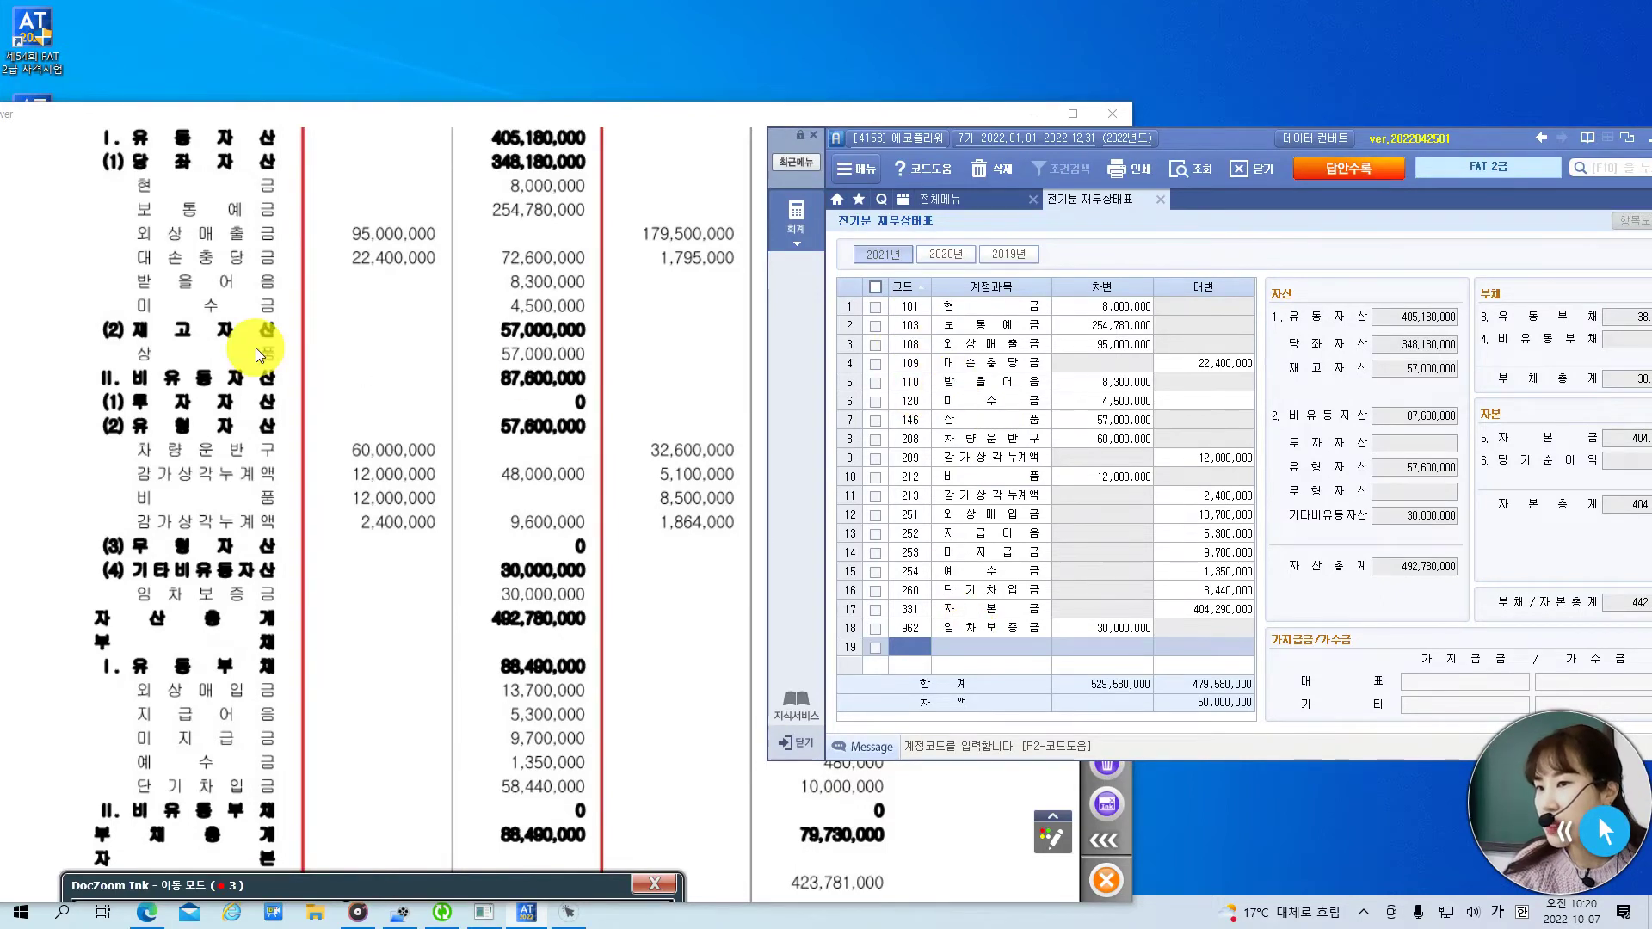
left_click(1013, 381)
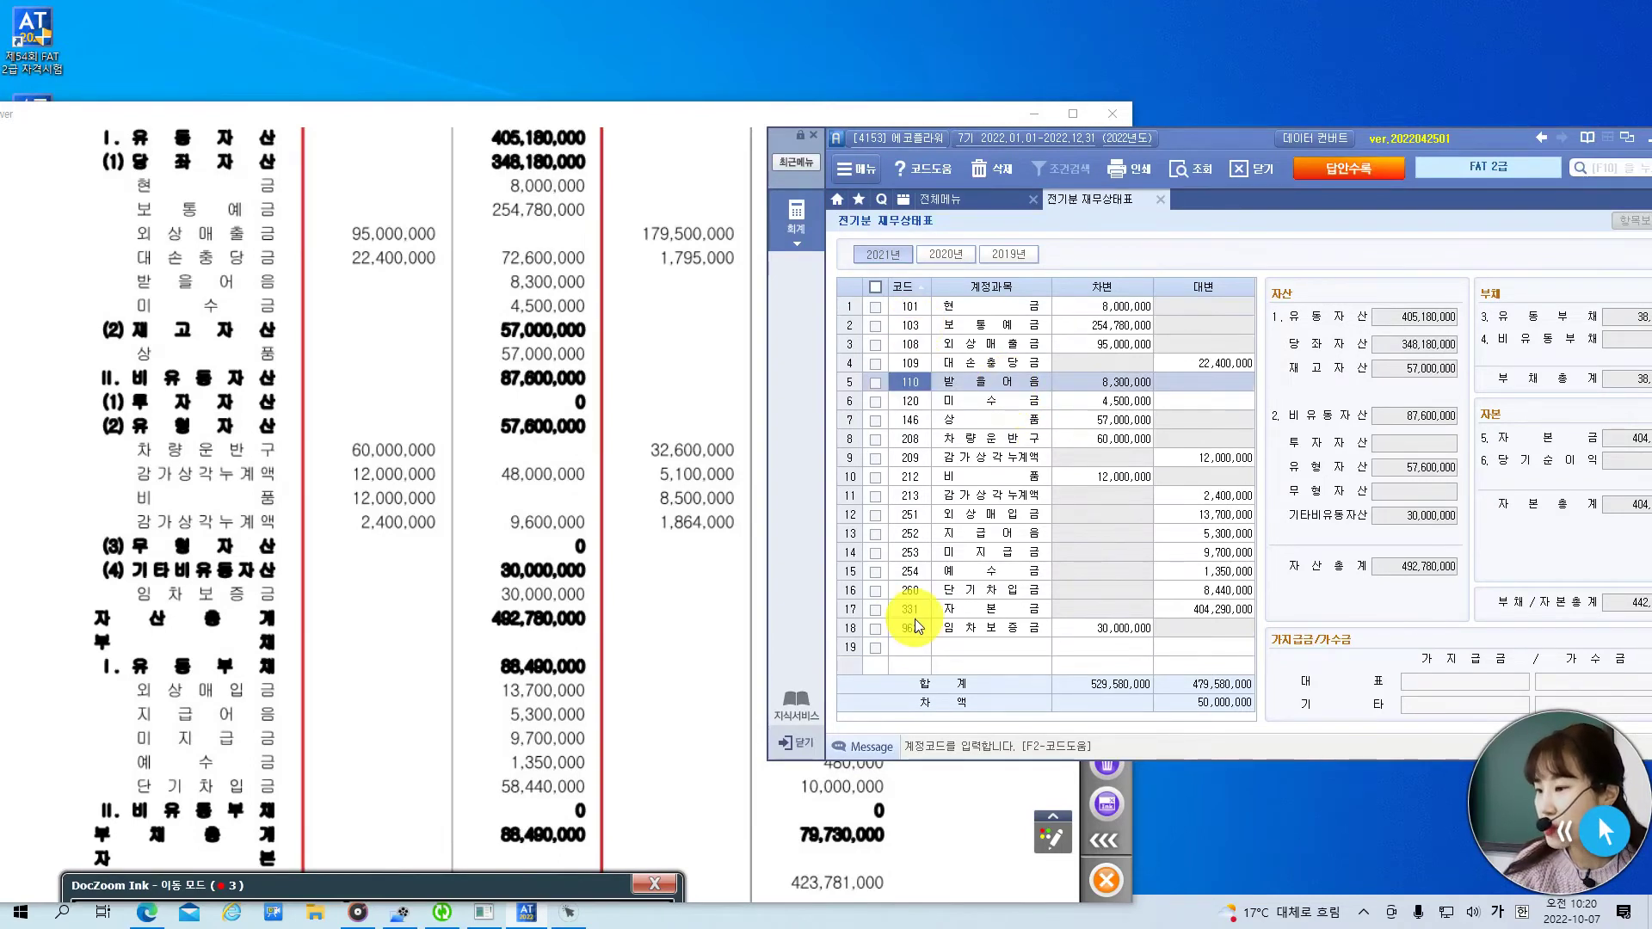
left_click(917, 284)
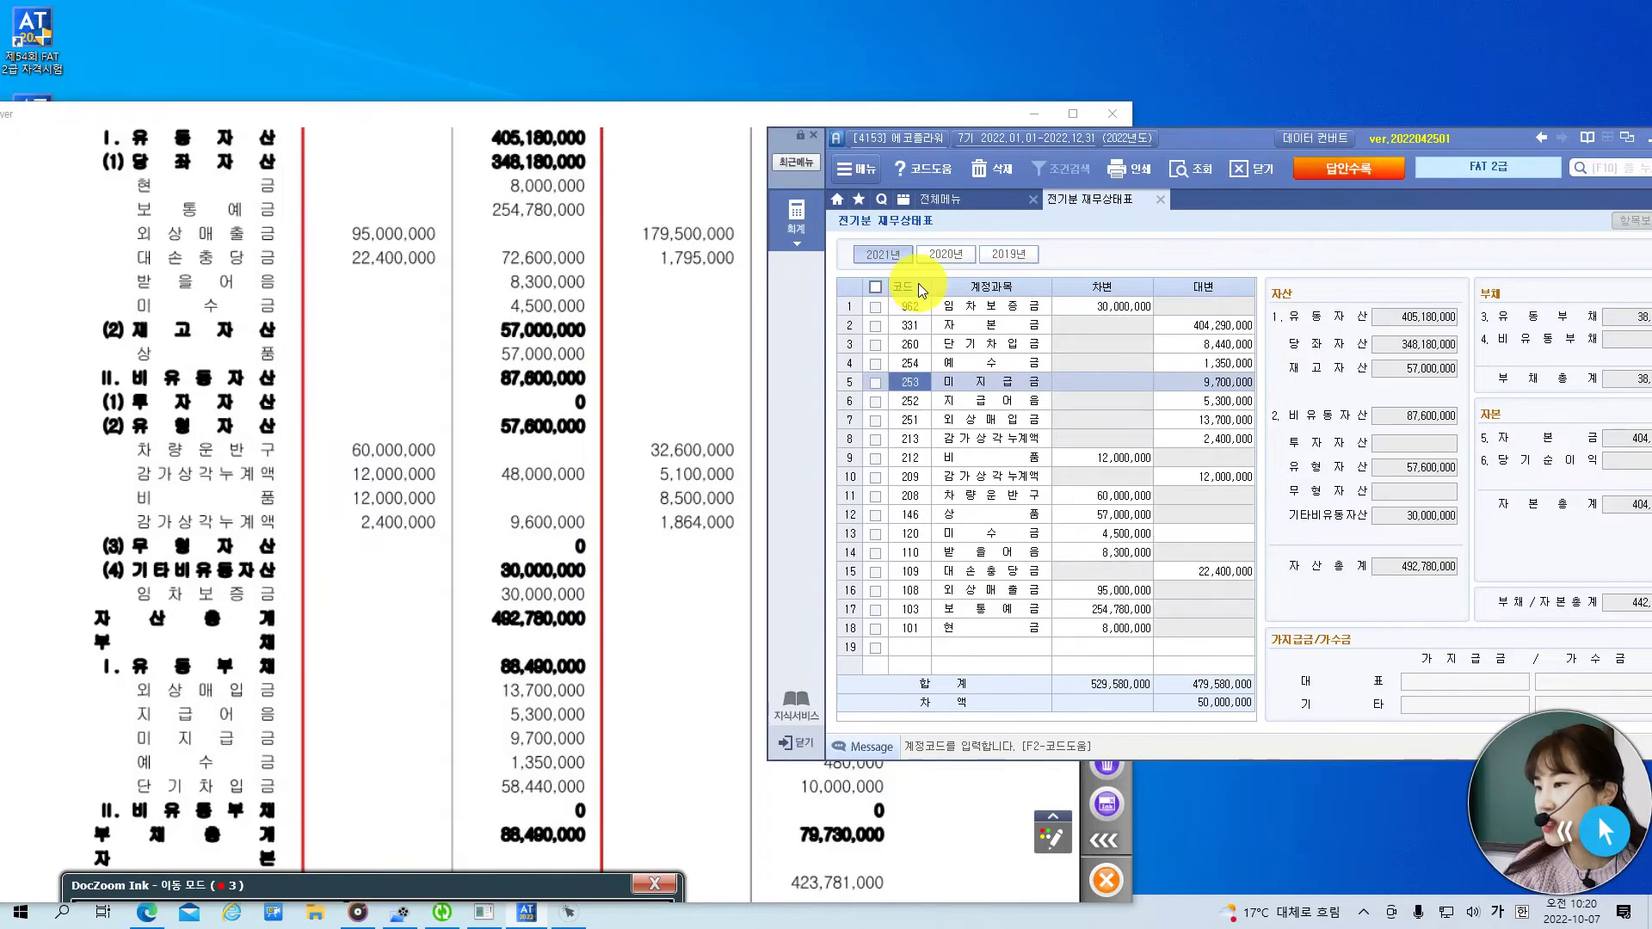
left_click(917, 284)
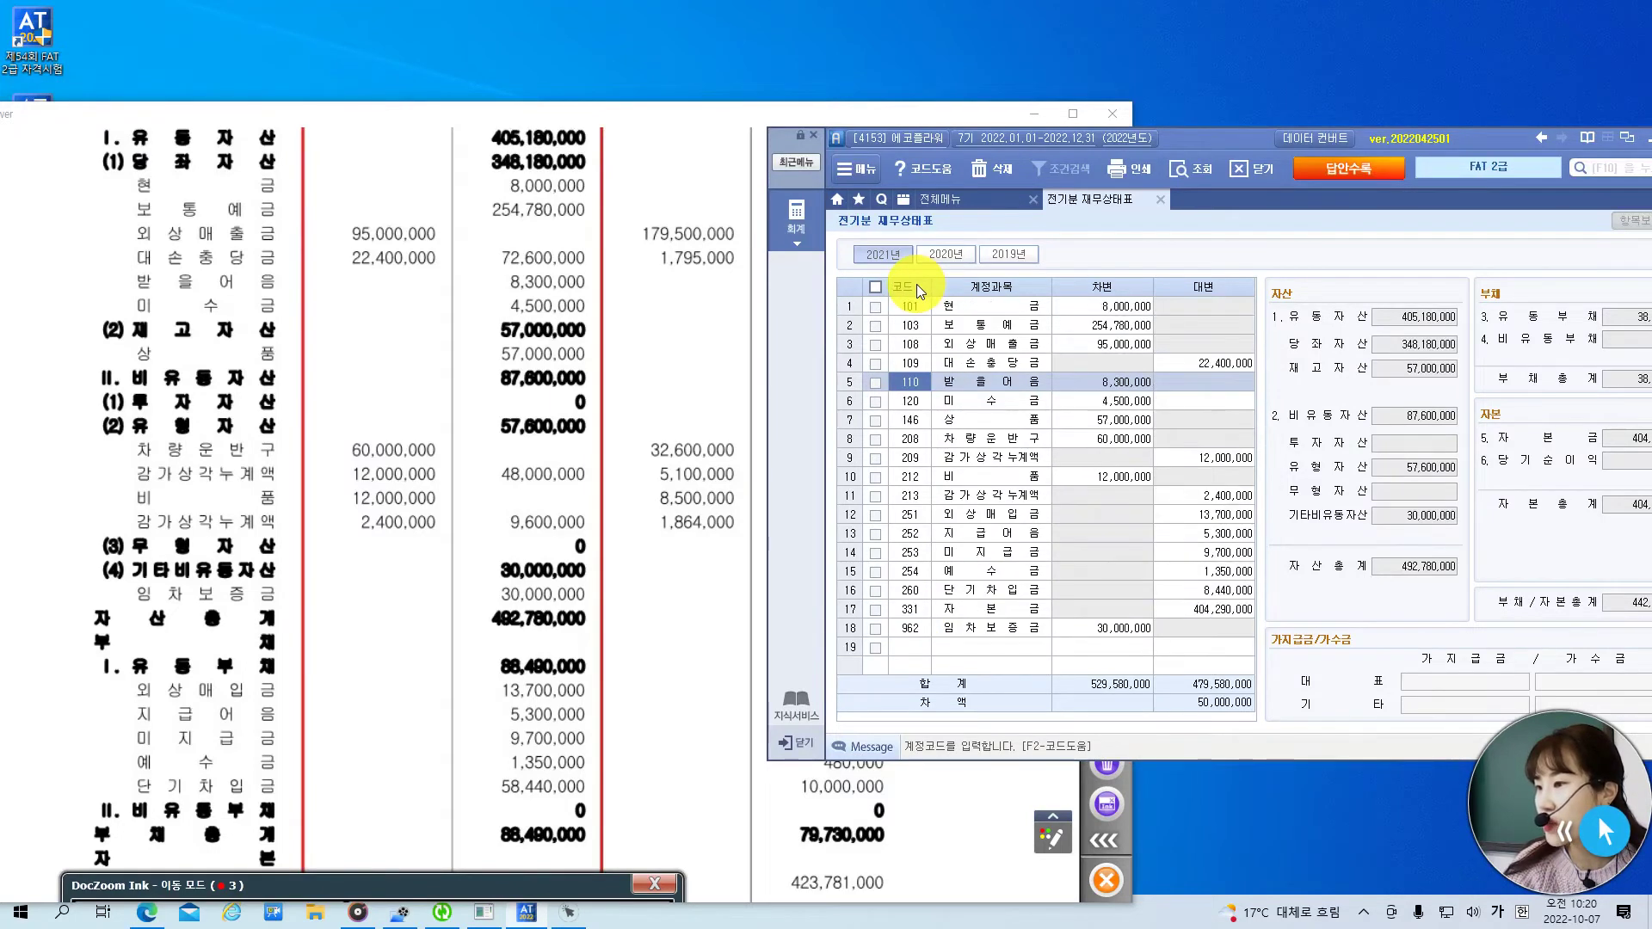
left_click(911, 284)
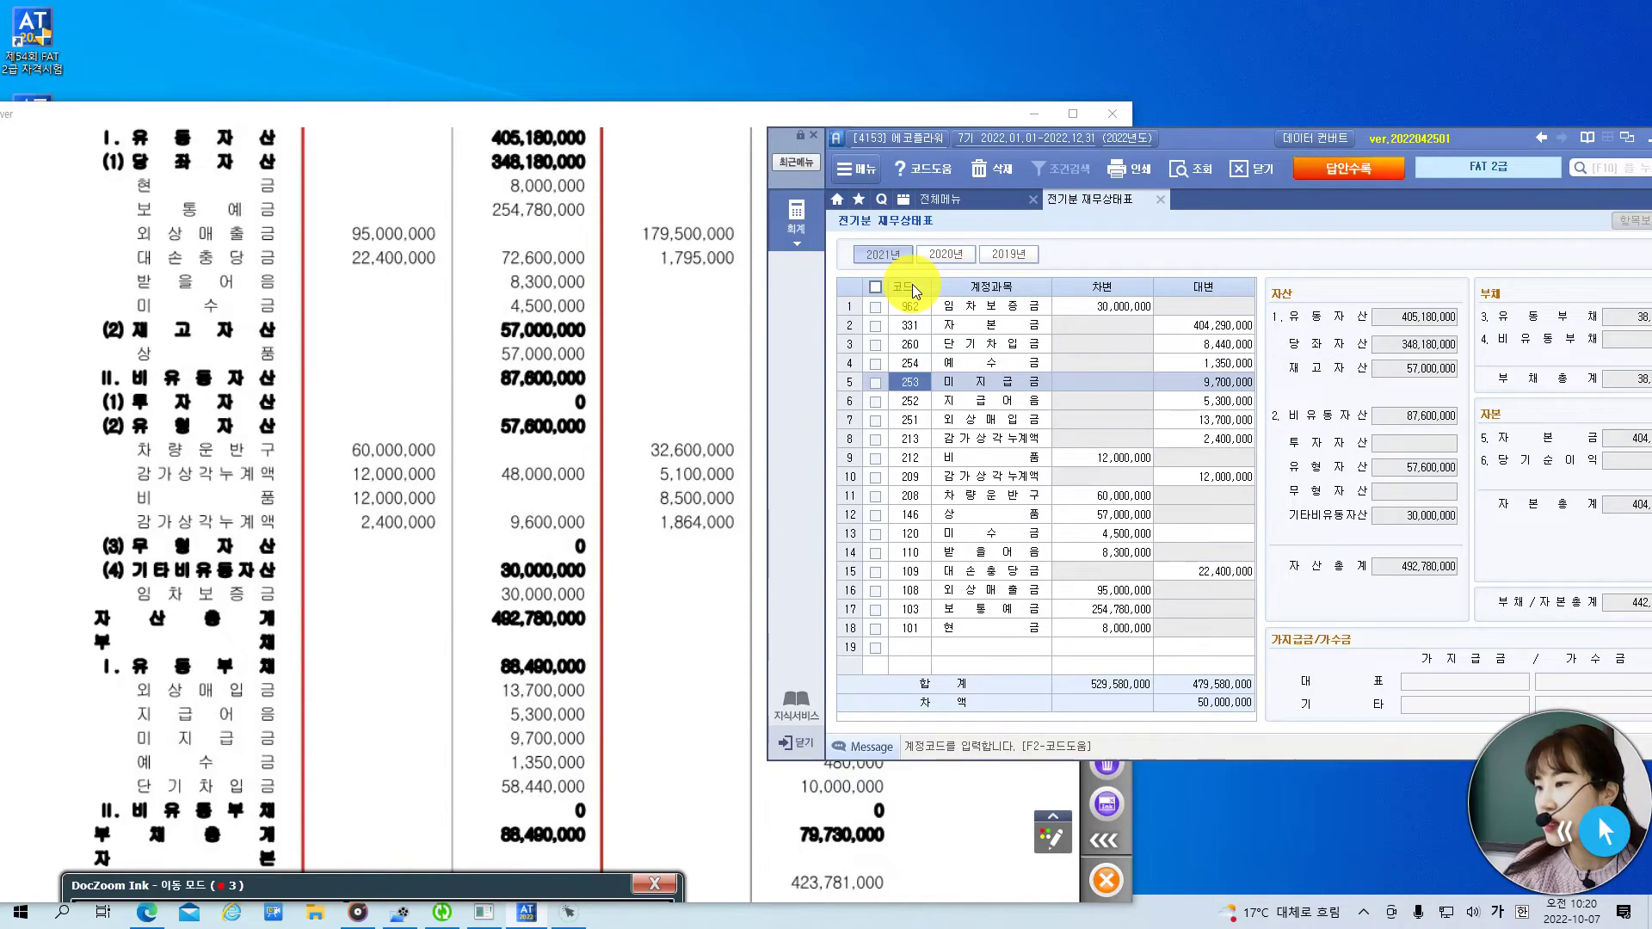
left_click(913, 290)
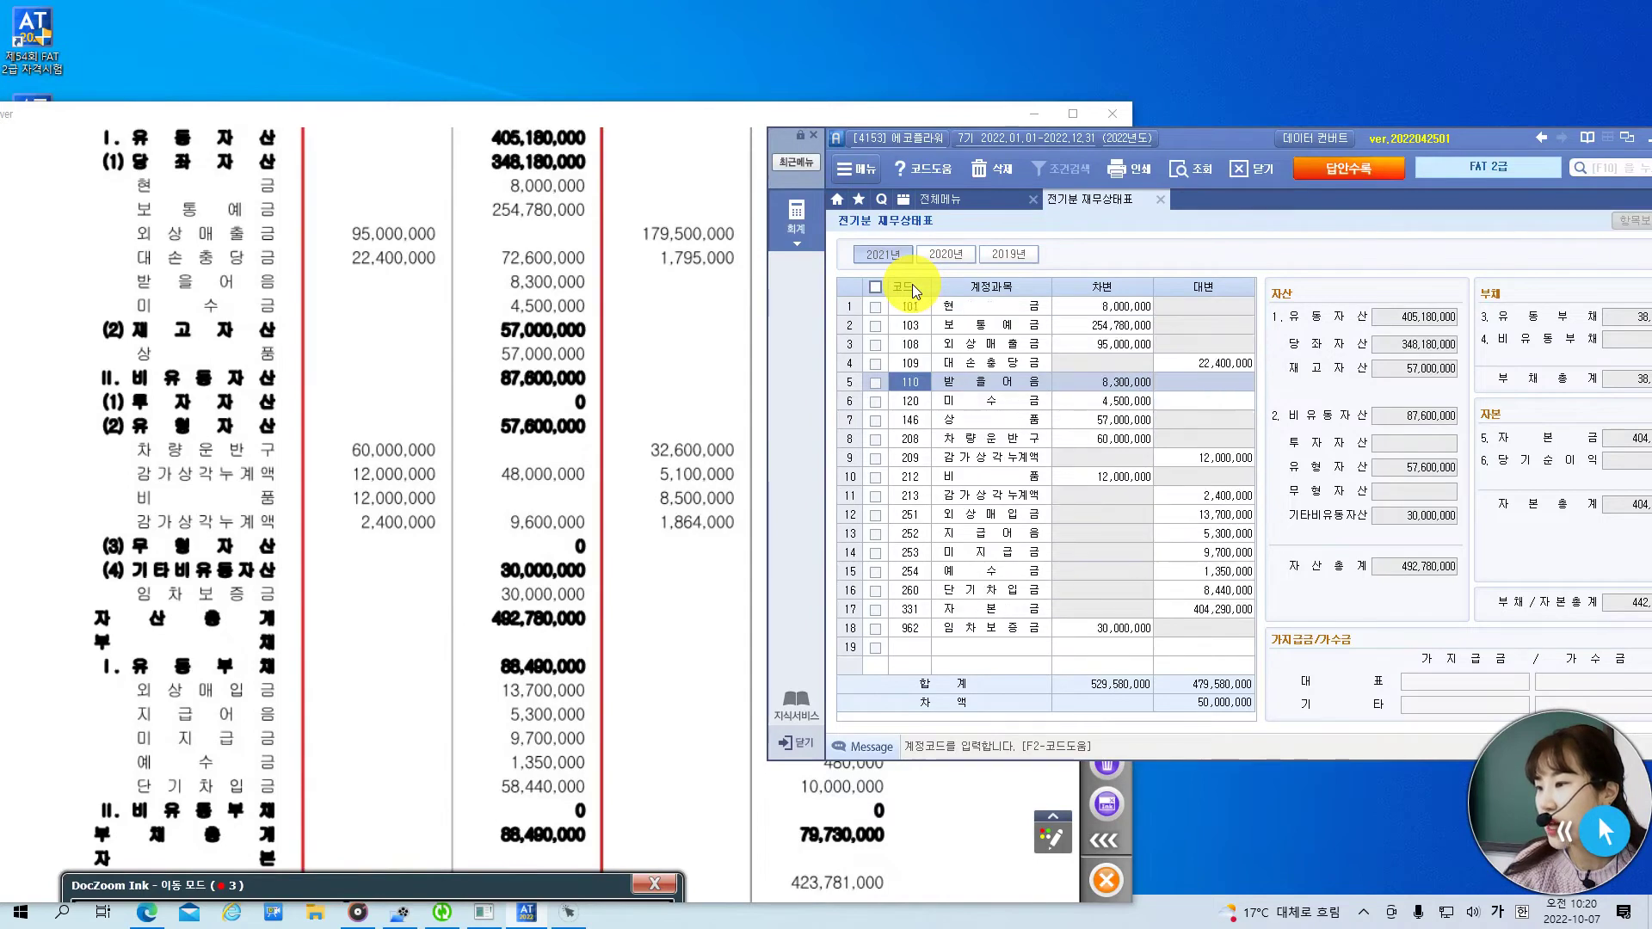
- Check the balance sheet rows from 미수금 through 임차보증금 30,000,000 against the exam paper
left_click(1018, 409)
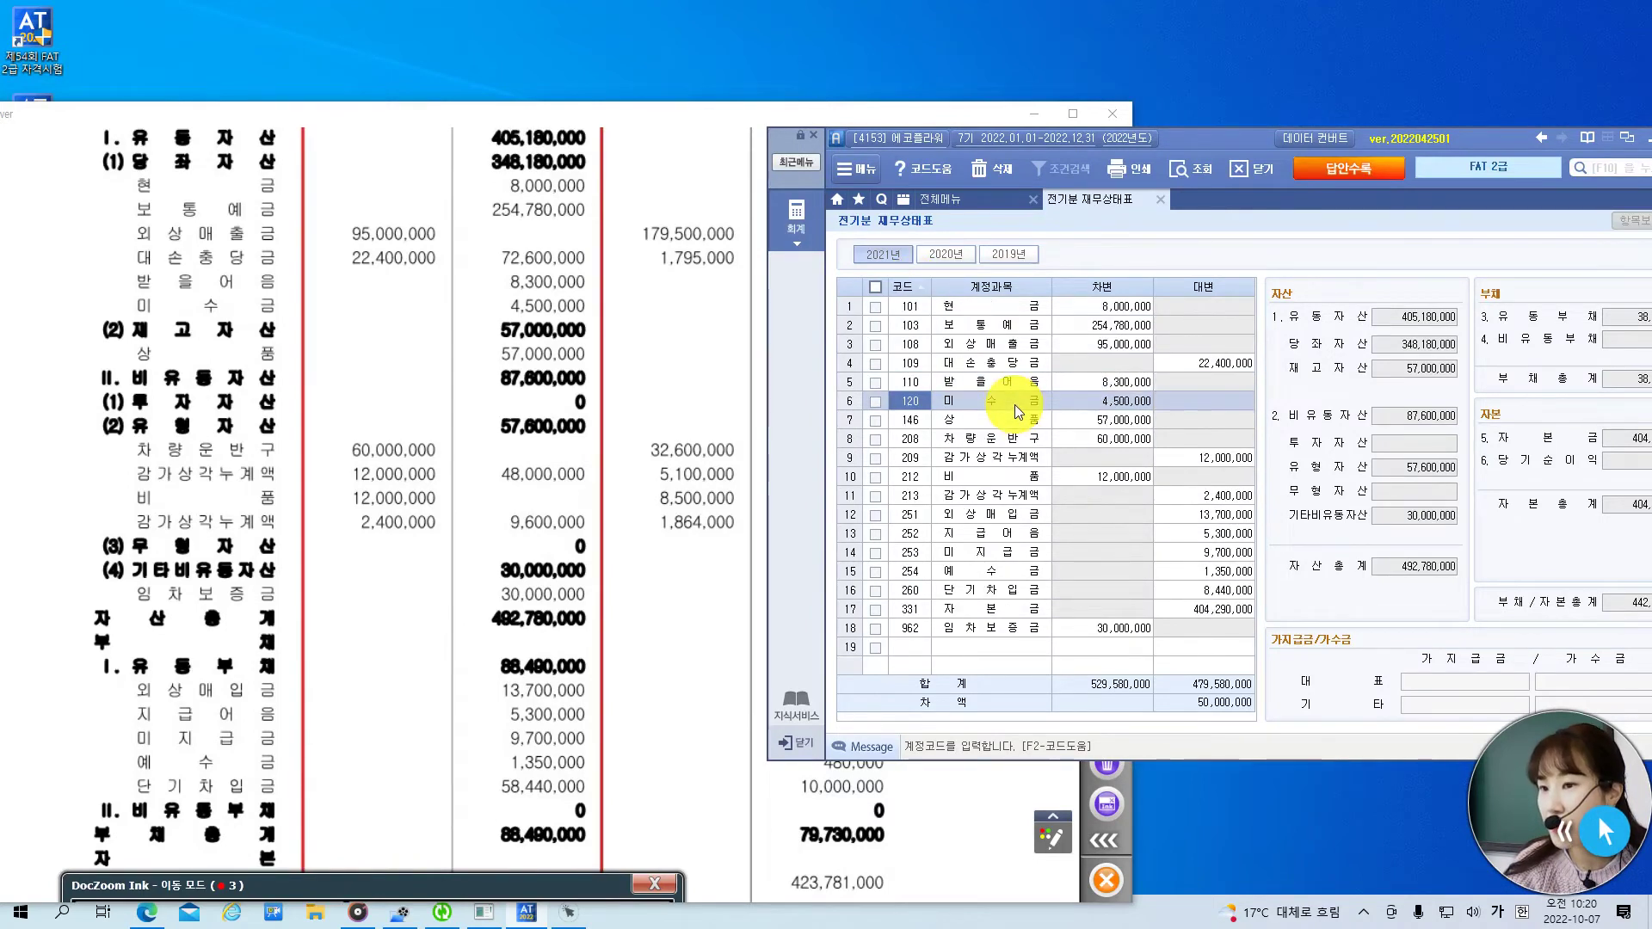
left_click(1020, 419)
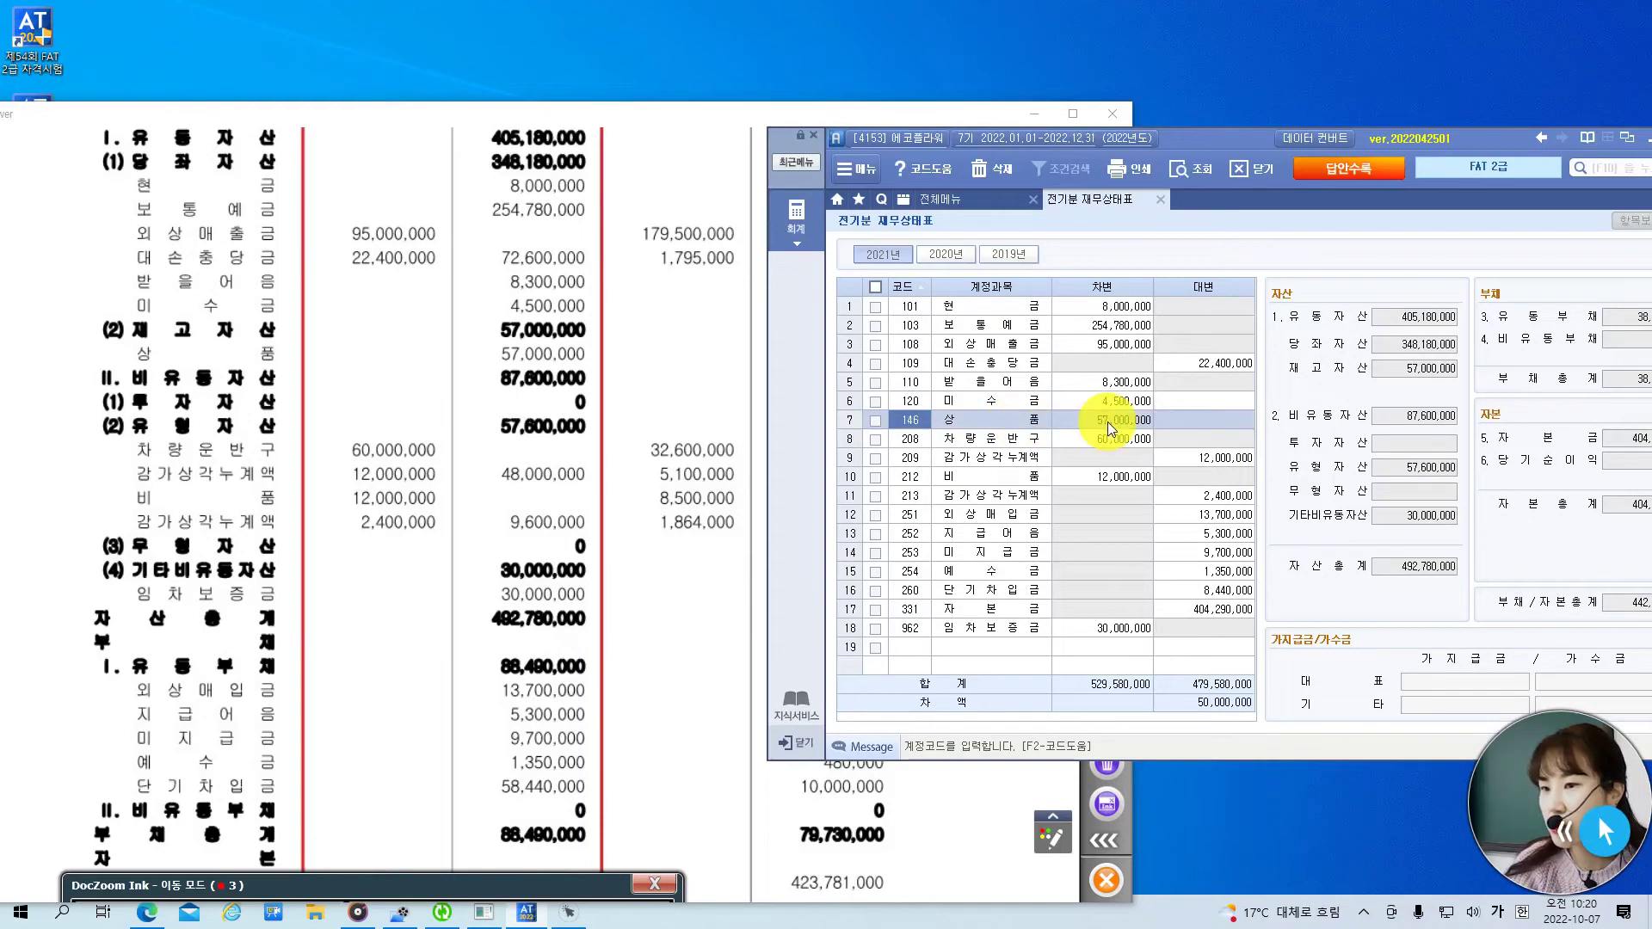
key("Down")
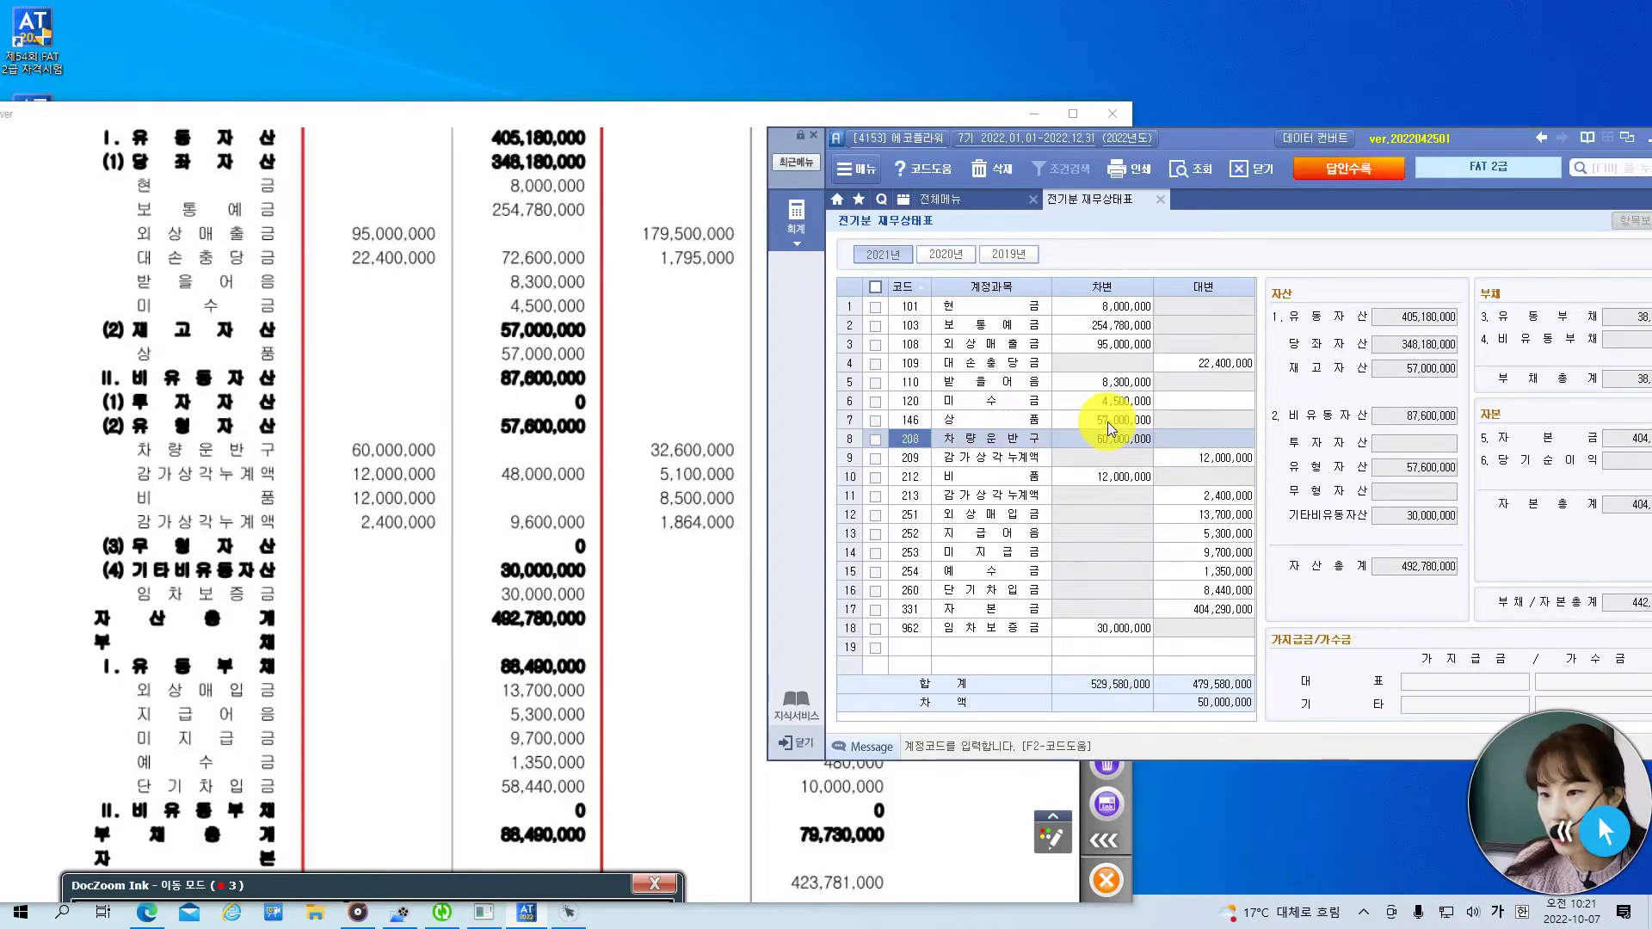
left_click(1230, 460)
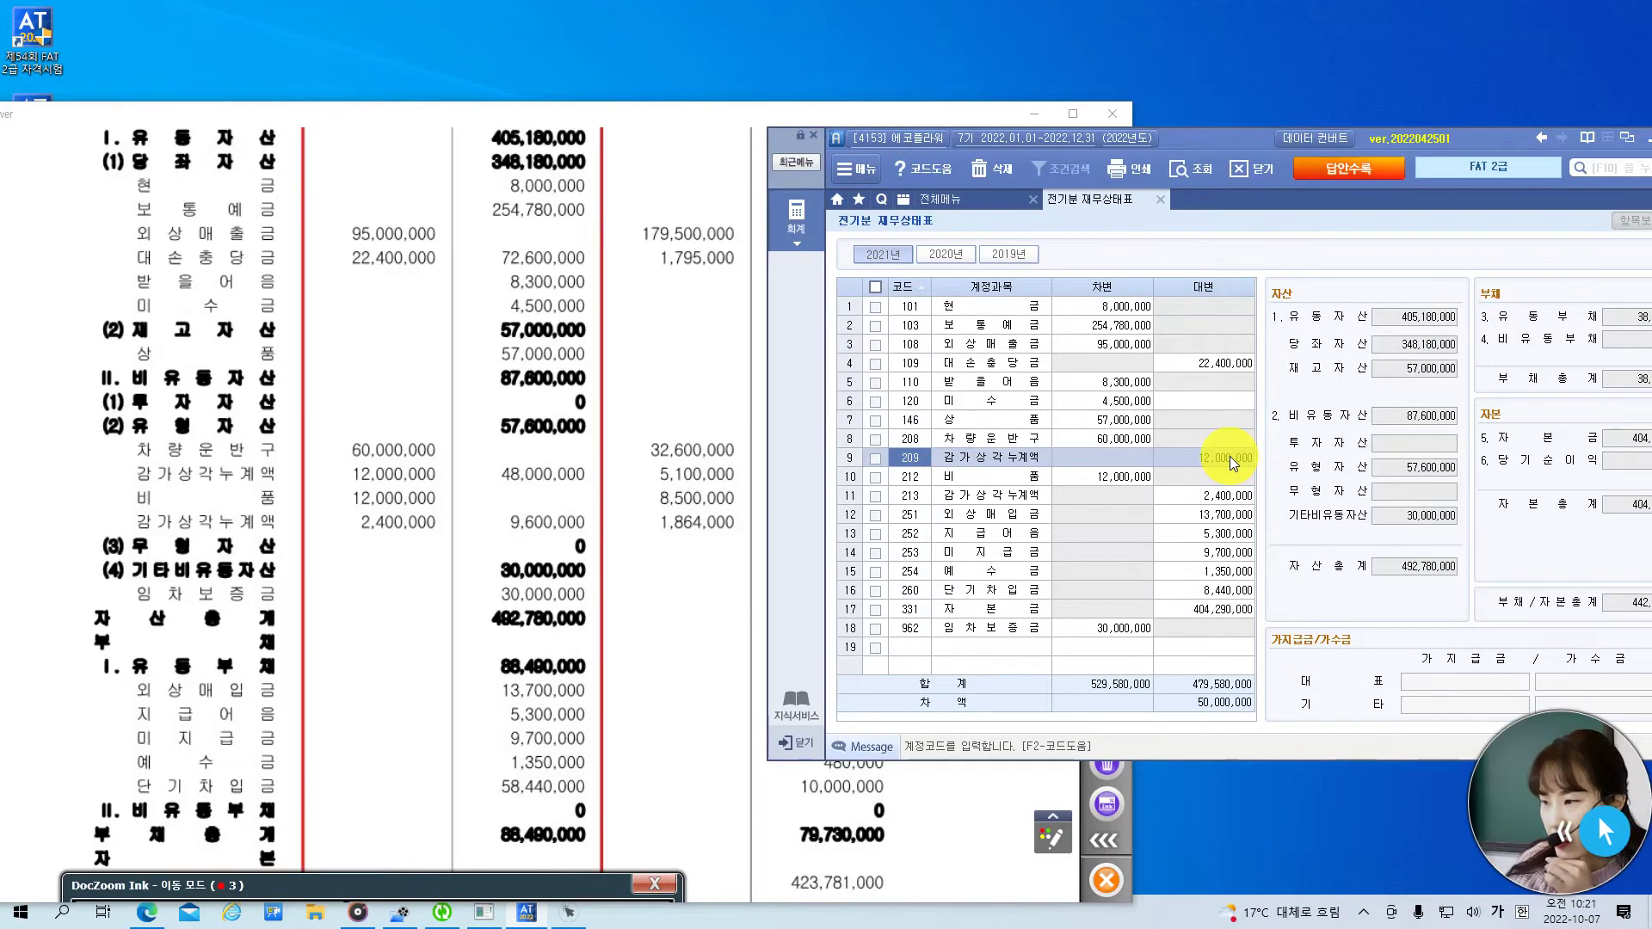
left_click(1134, 478)
left_click(1224, 499)
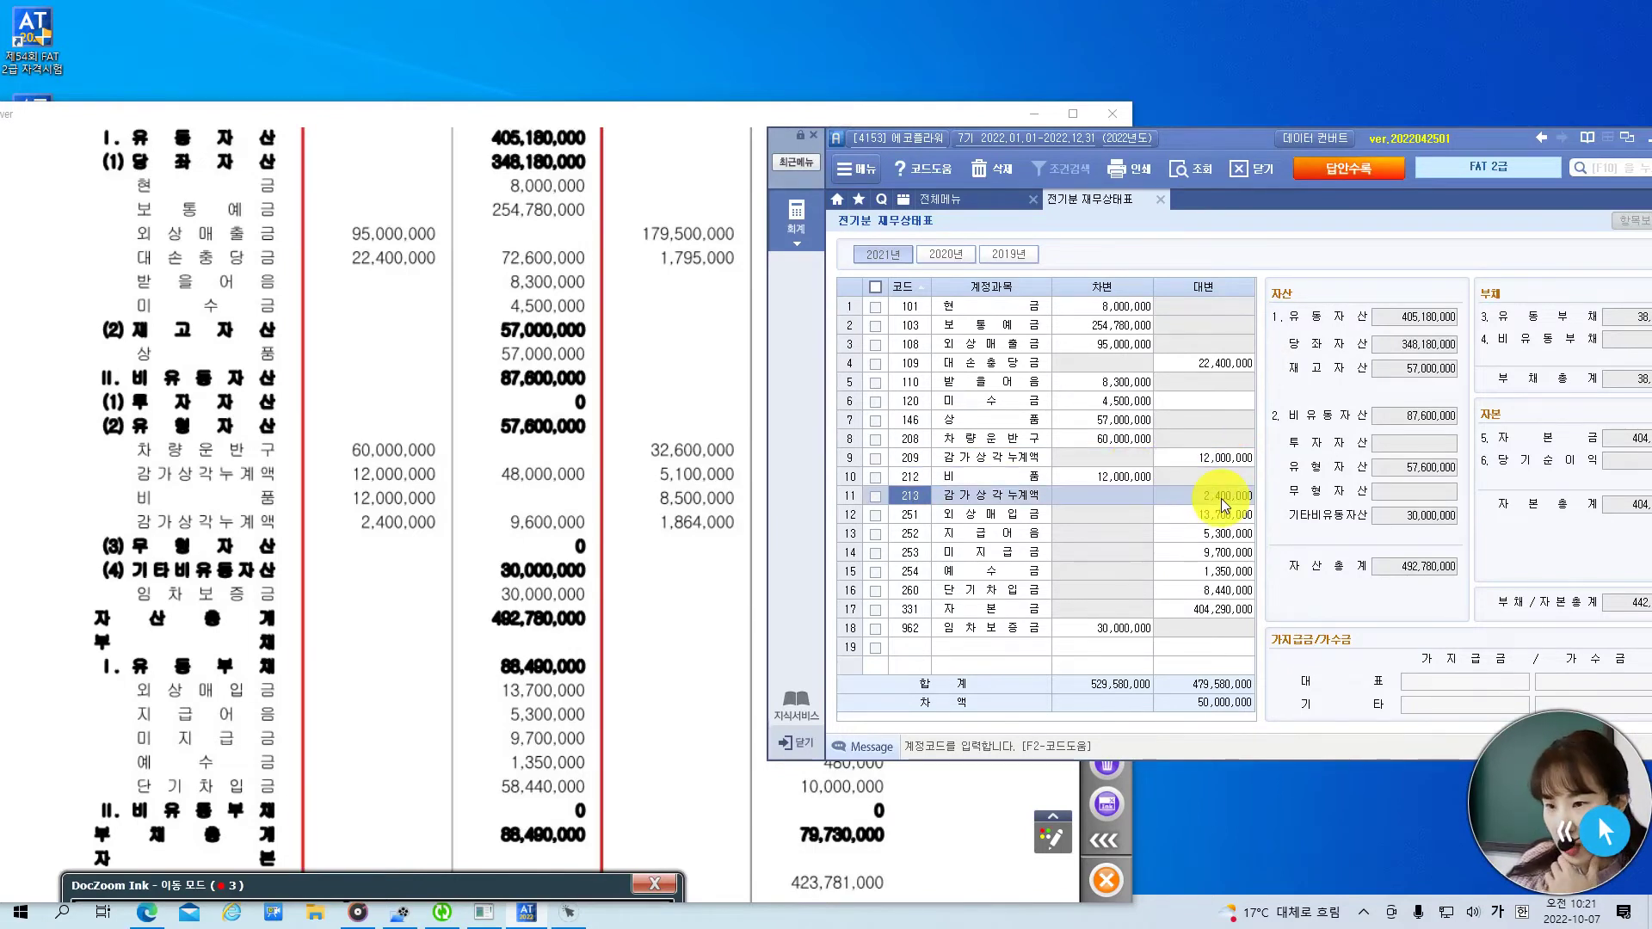
left_click(1217, 523)
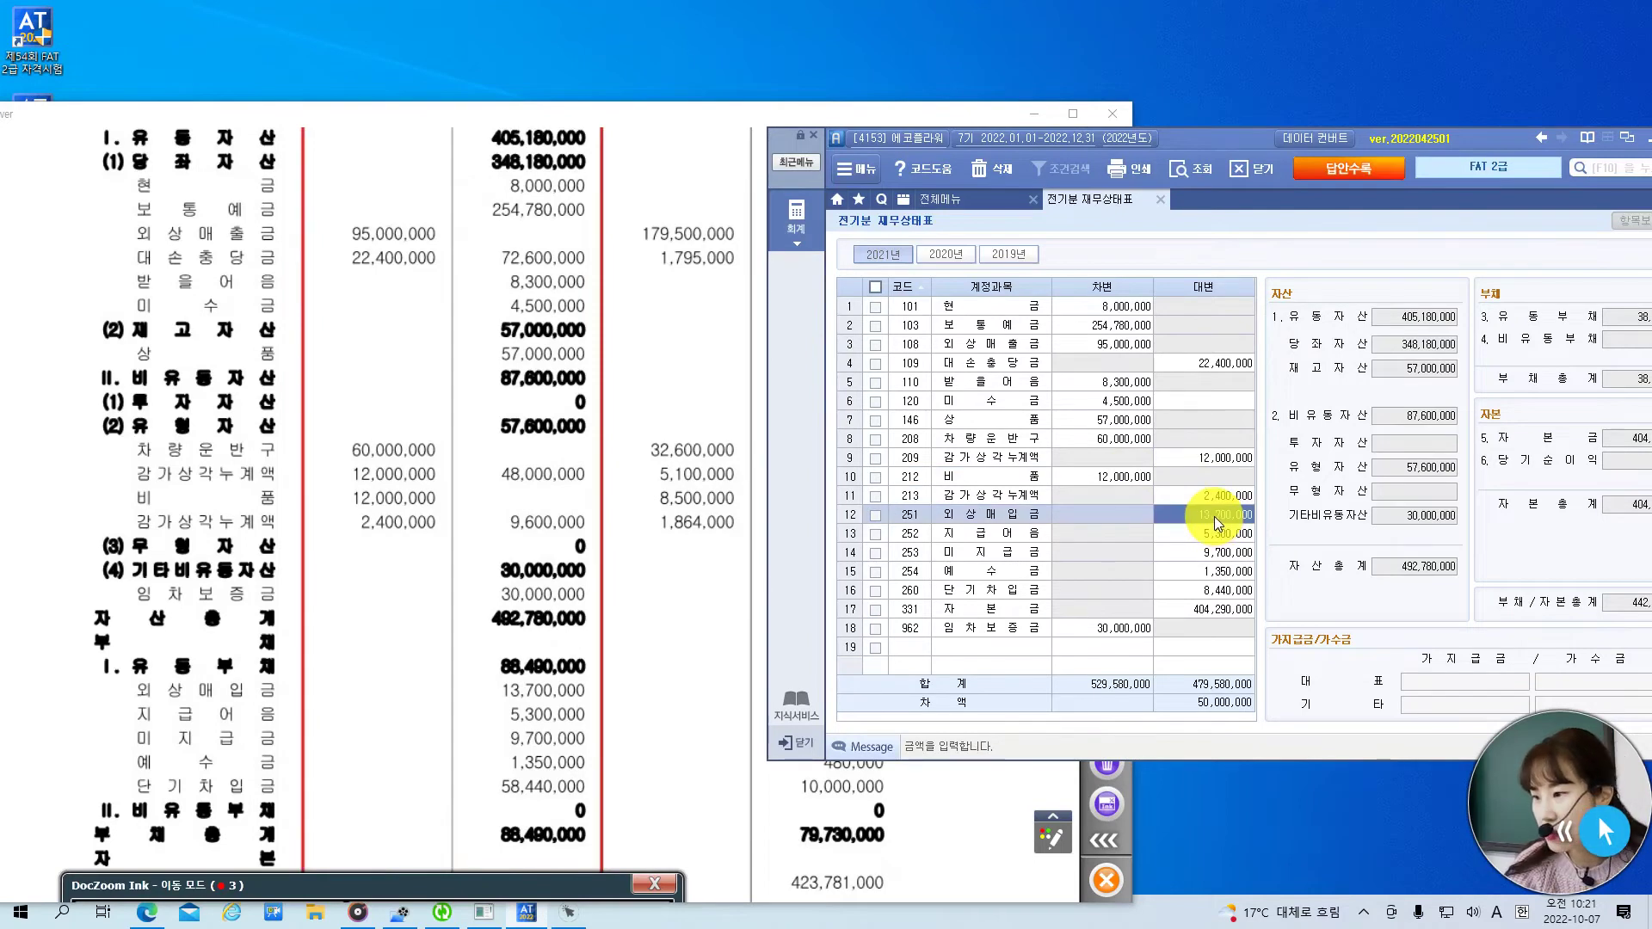
left_click(1109, 631)
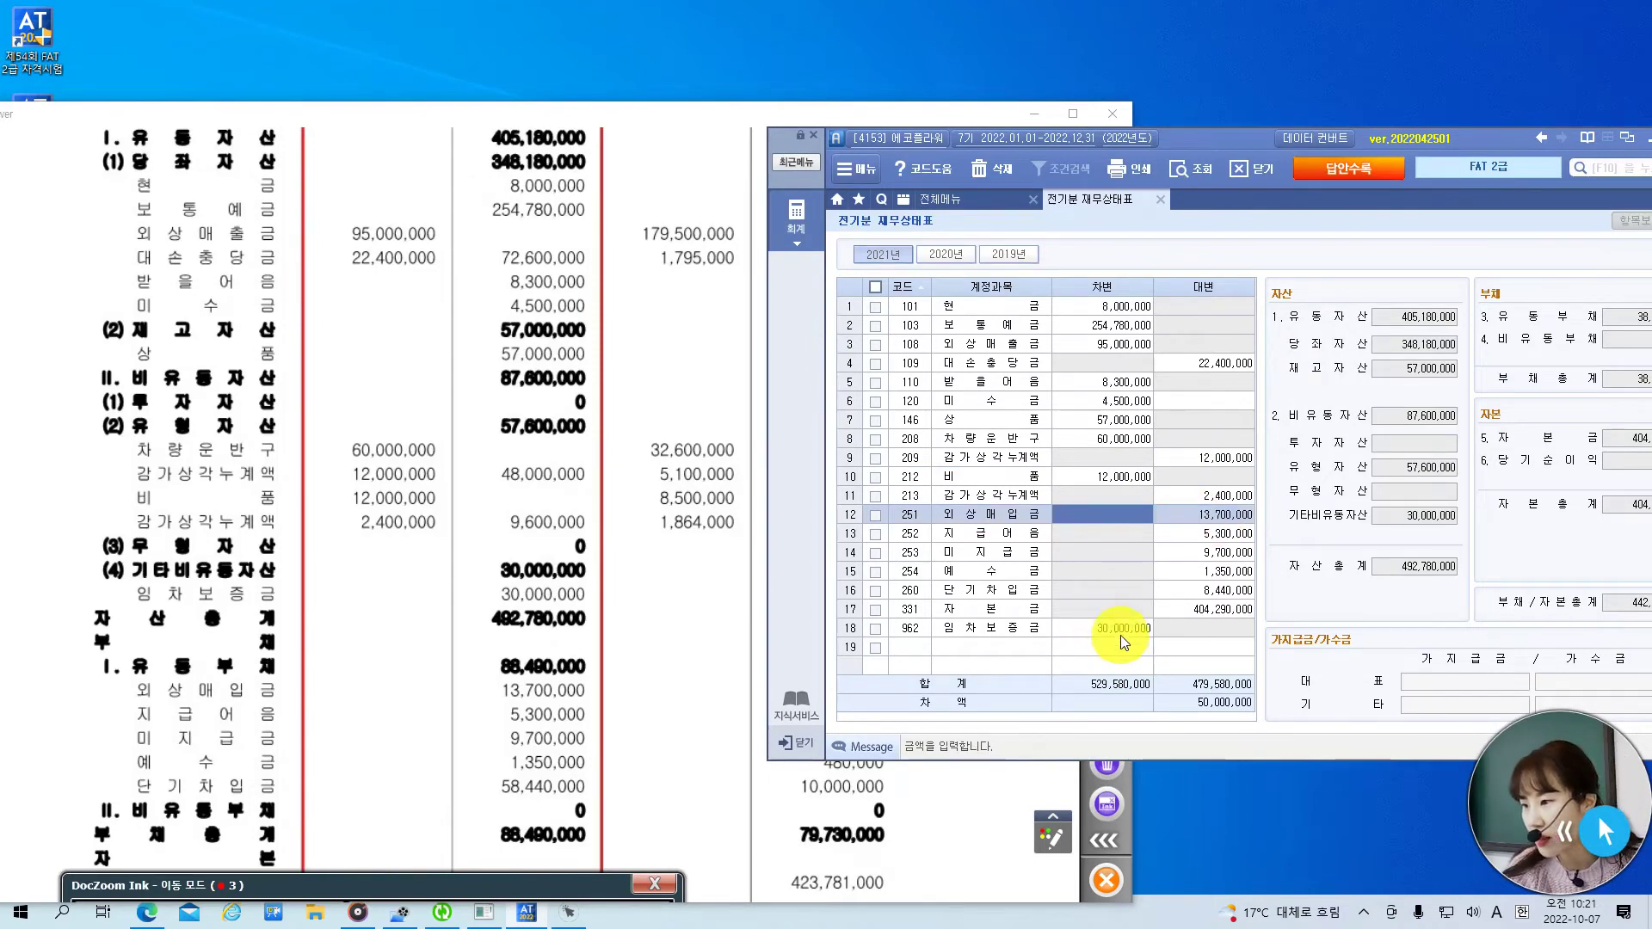
left_click(1117, 637)
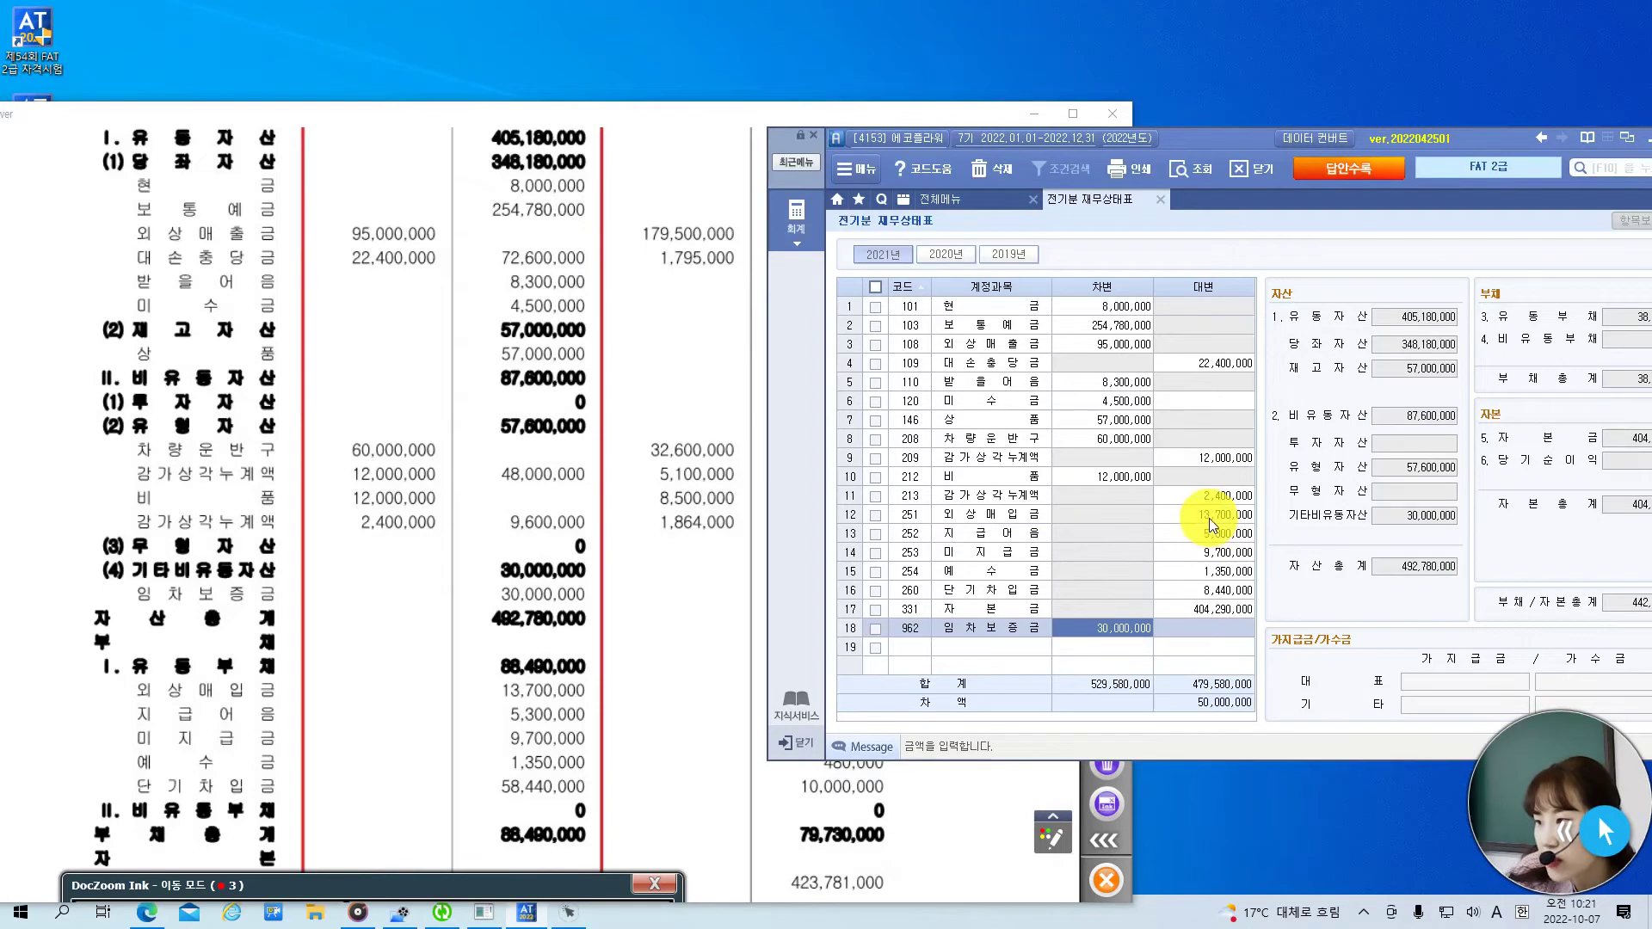
key("Return")
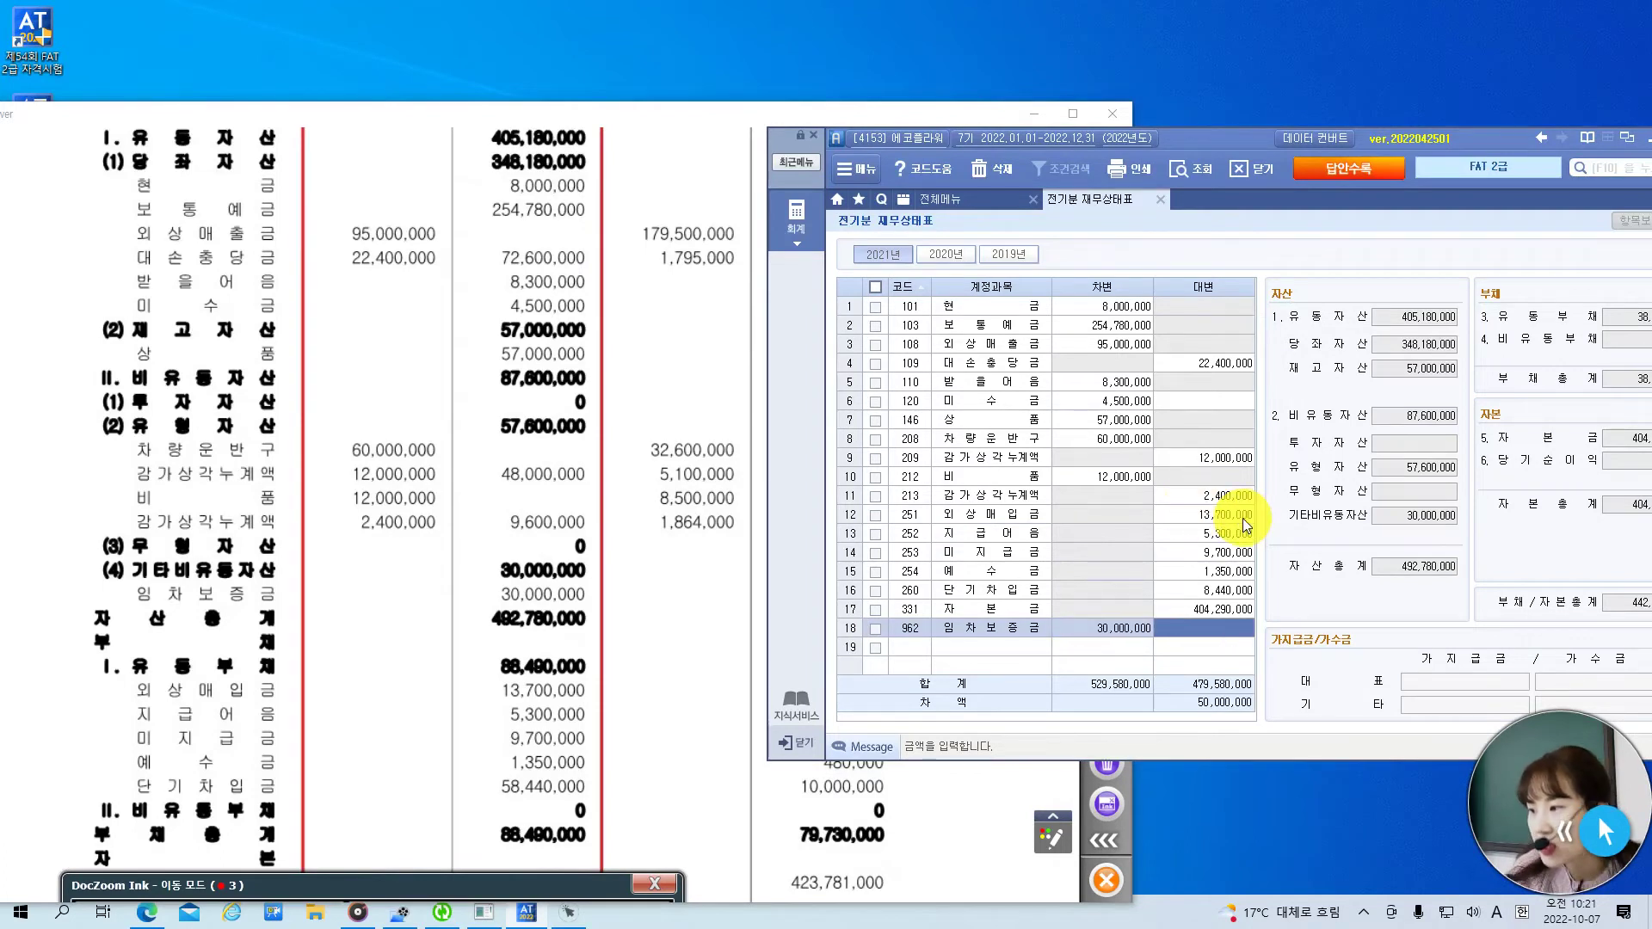
- Verify 지급어음 5,300,000, 미지급금 and 예수금 1,350,000, then set 단기차입금 credit to 58,440,000
left_click(1235, 534)
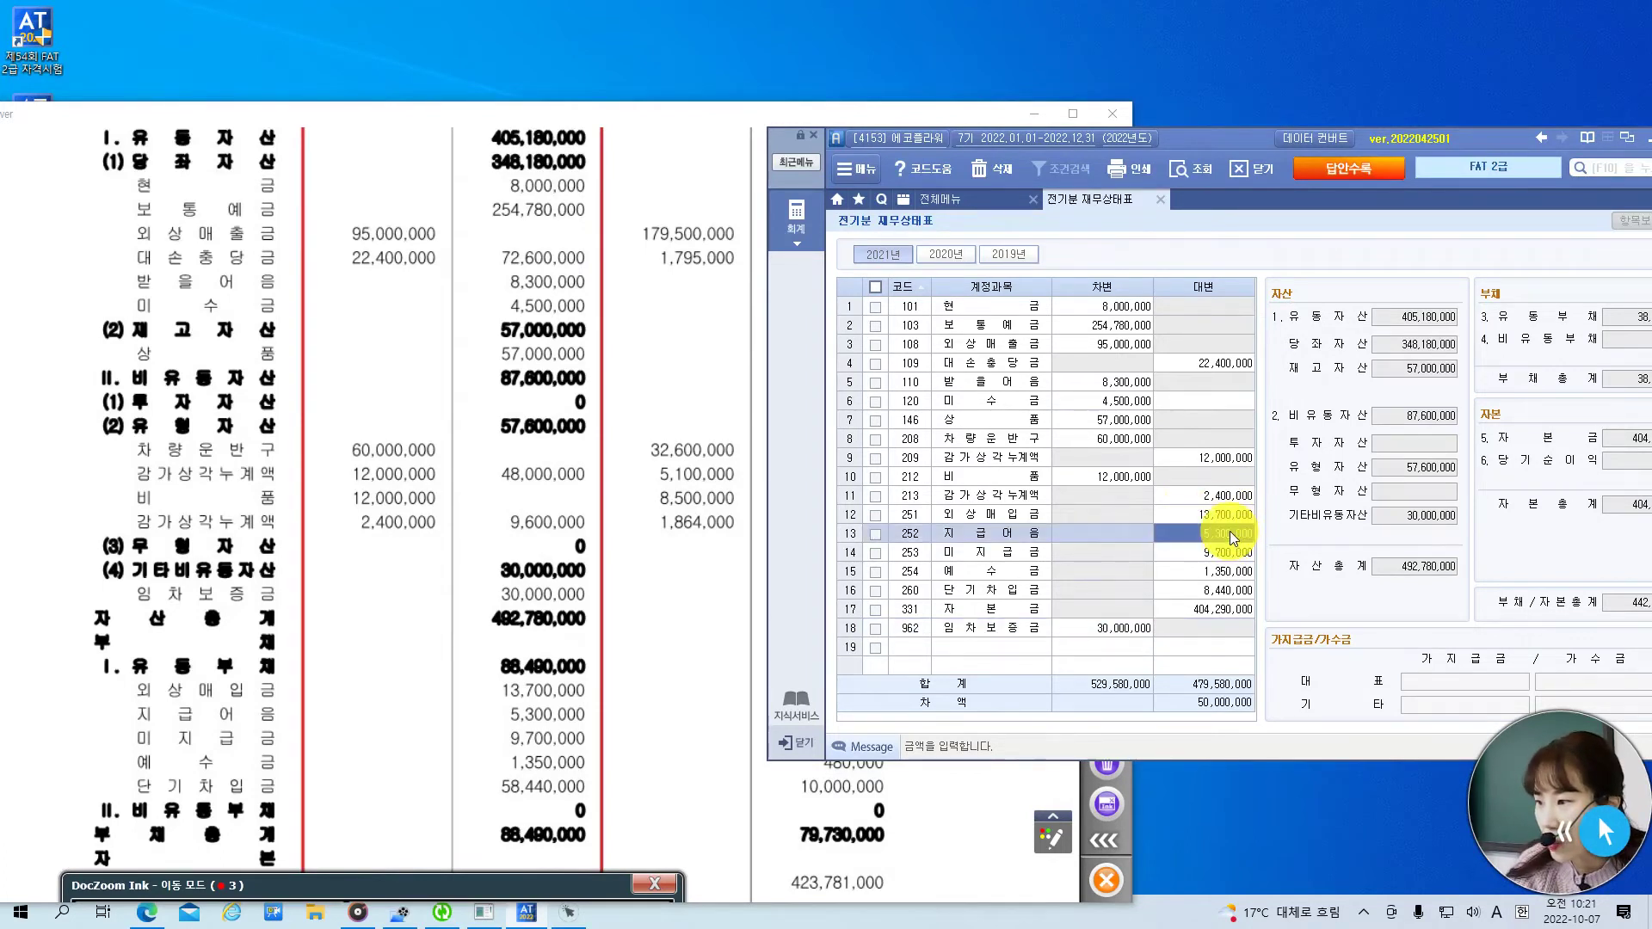
left_click(1237, 555)
left_click(1228, 574)
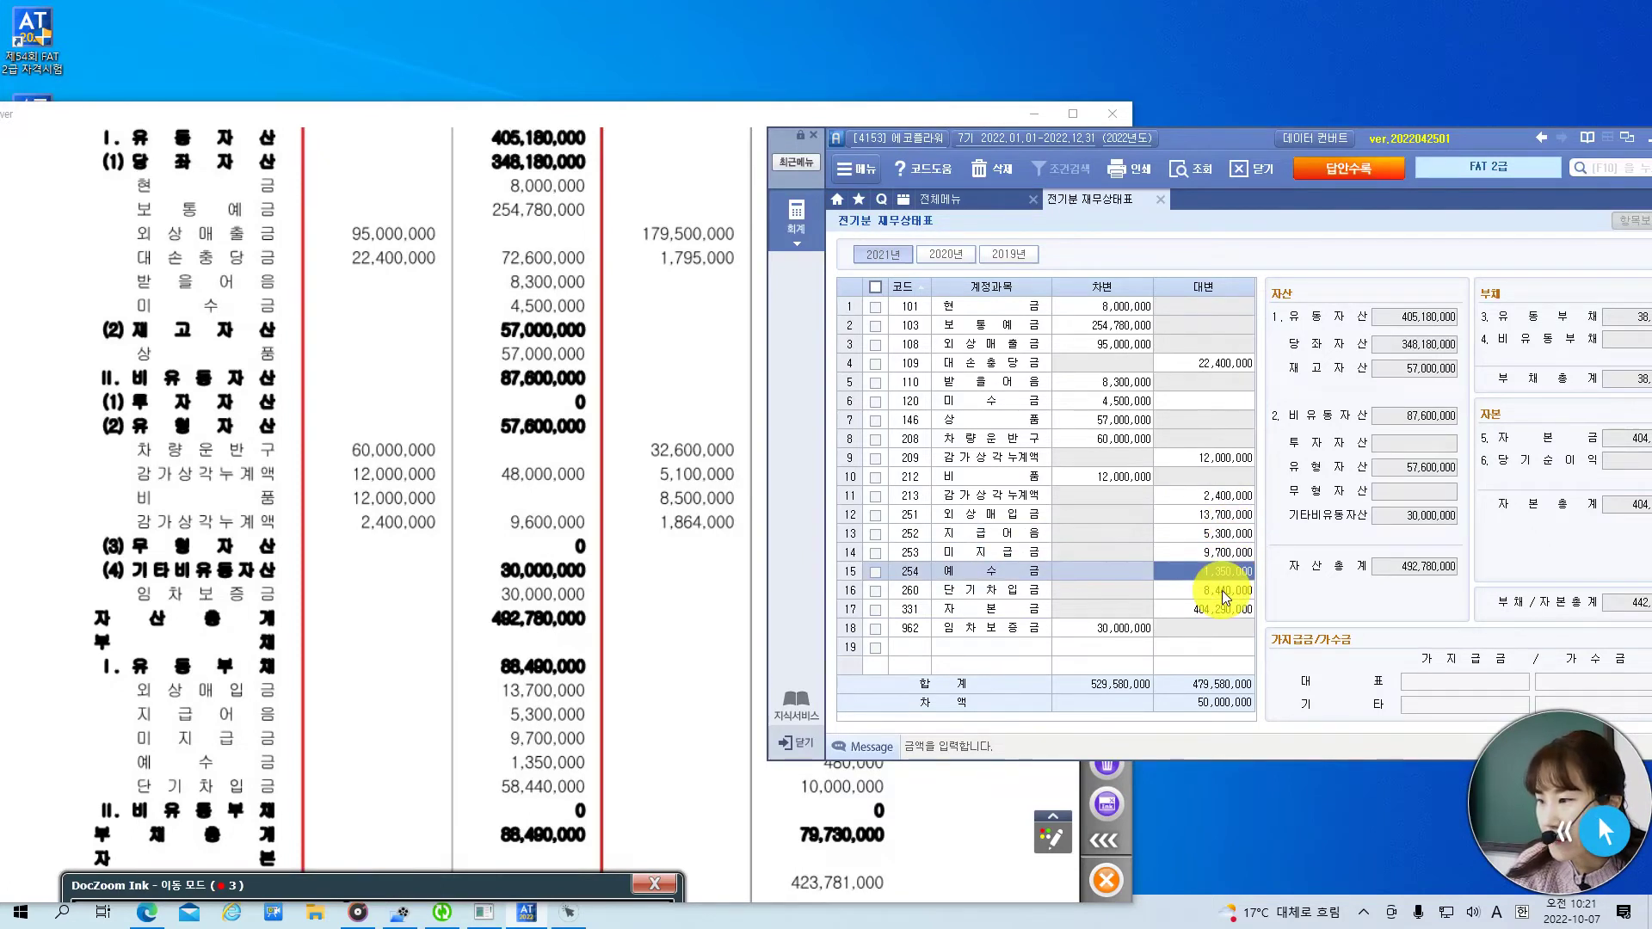
left_click(1225, 593)
type("58,4")
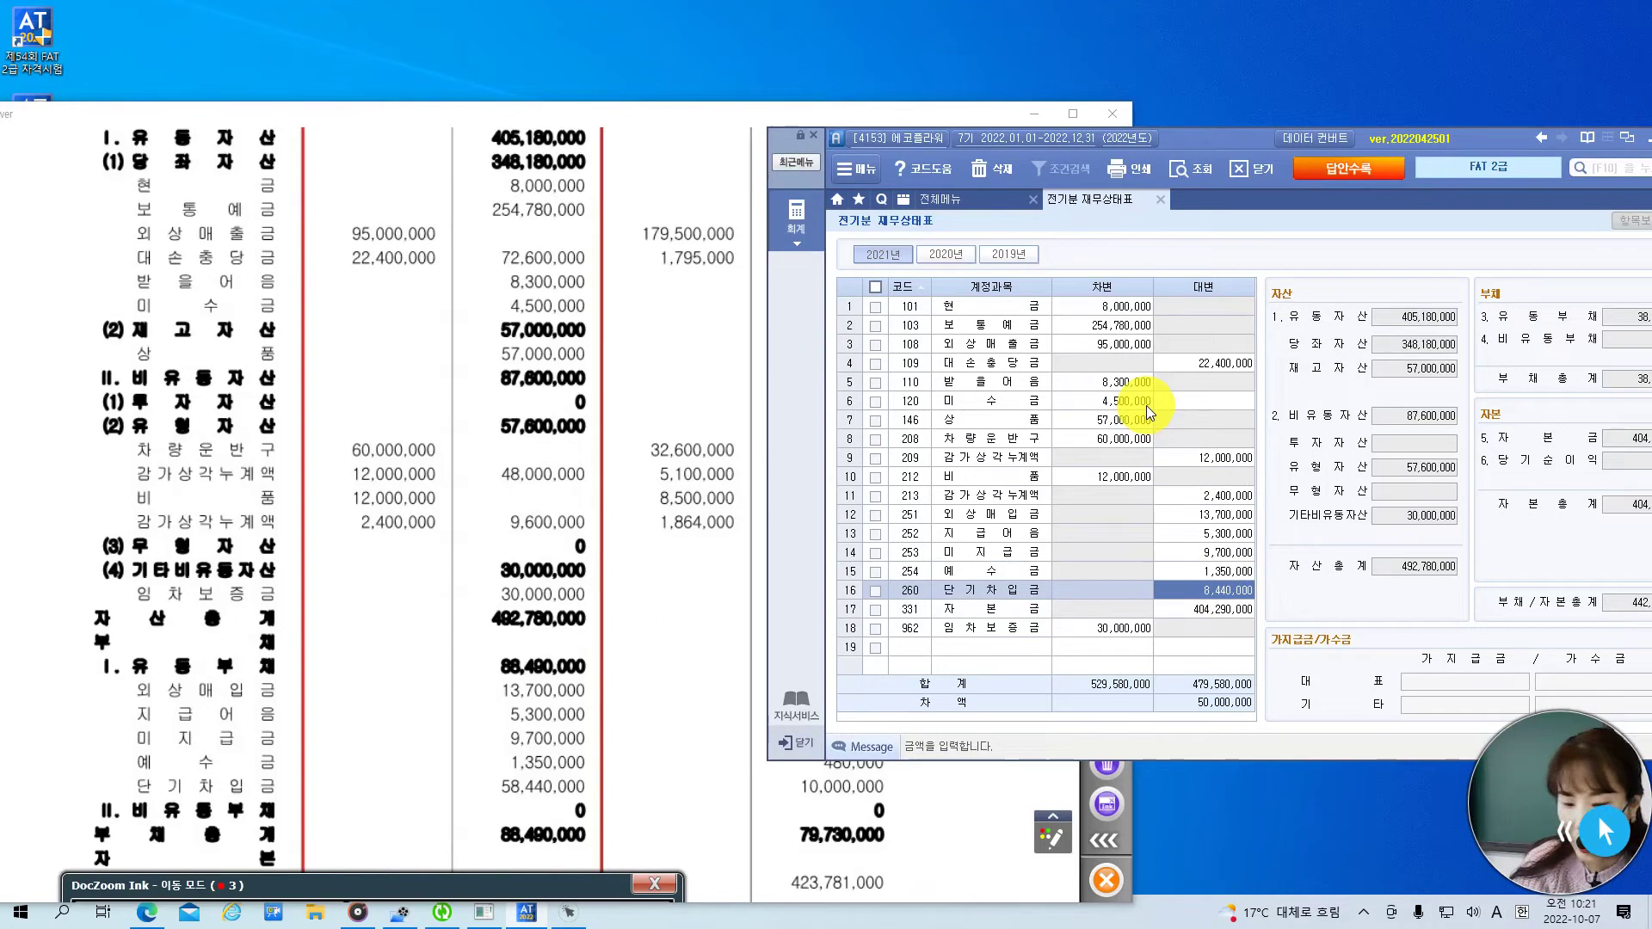
type("40,000")
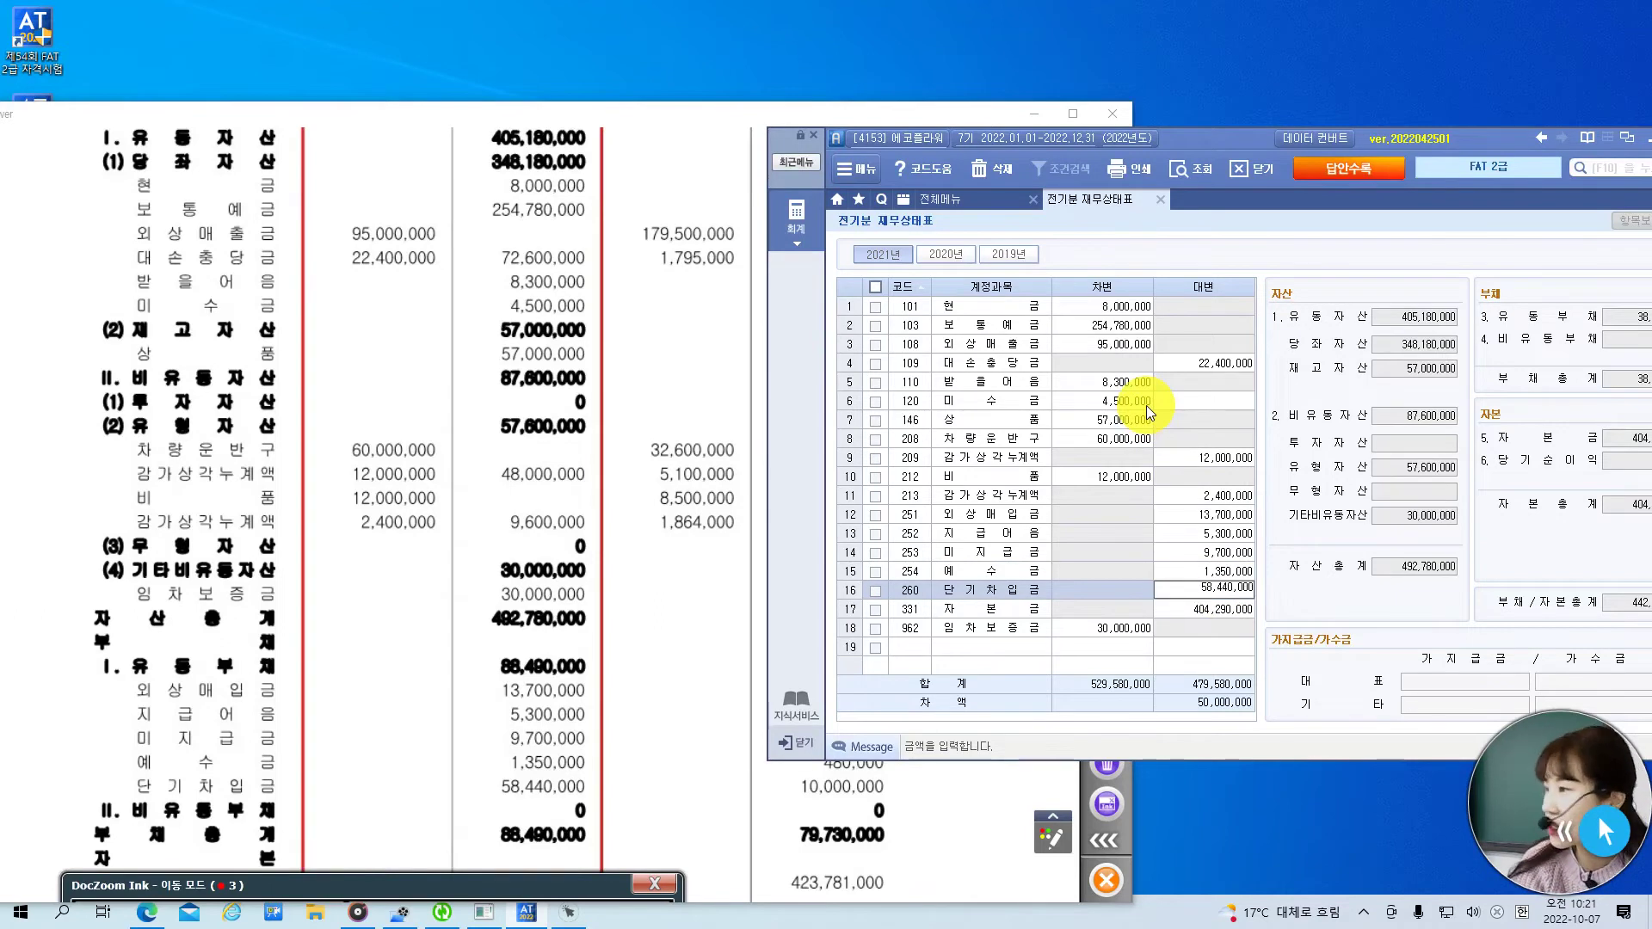
key("Return")
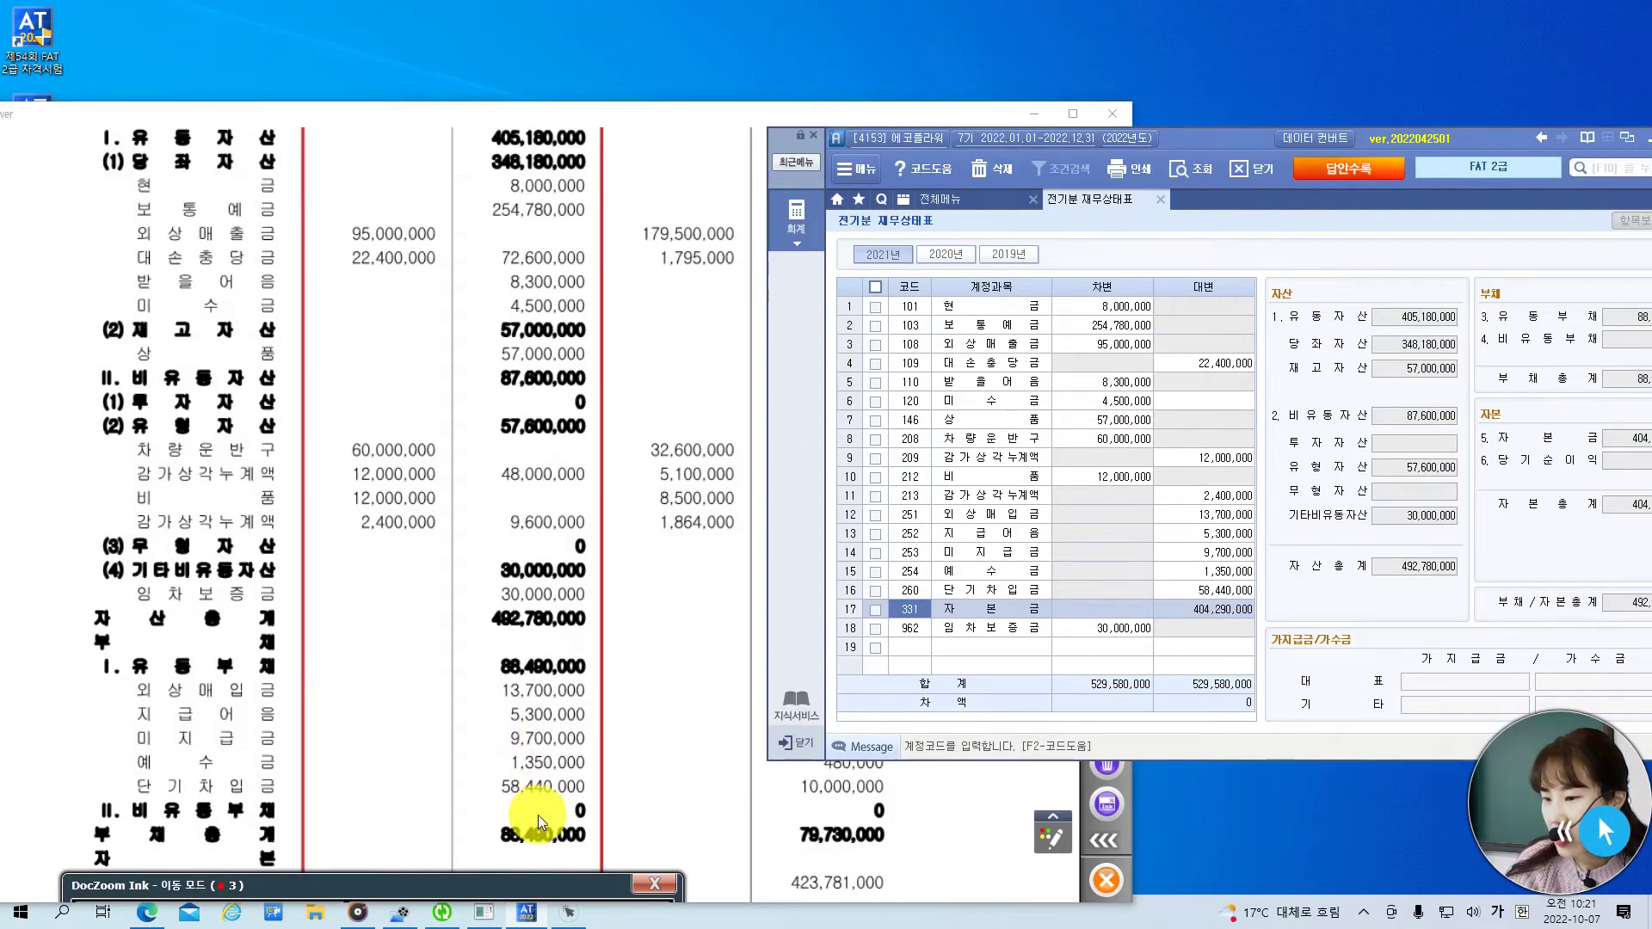
- Confirm both totals match the exam's 492,780,000 and close the 전기분 재무상태표 screen
left_click_drag(503, 781, 528, 607)
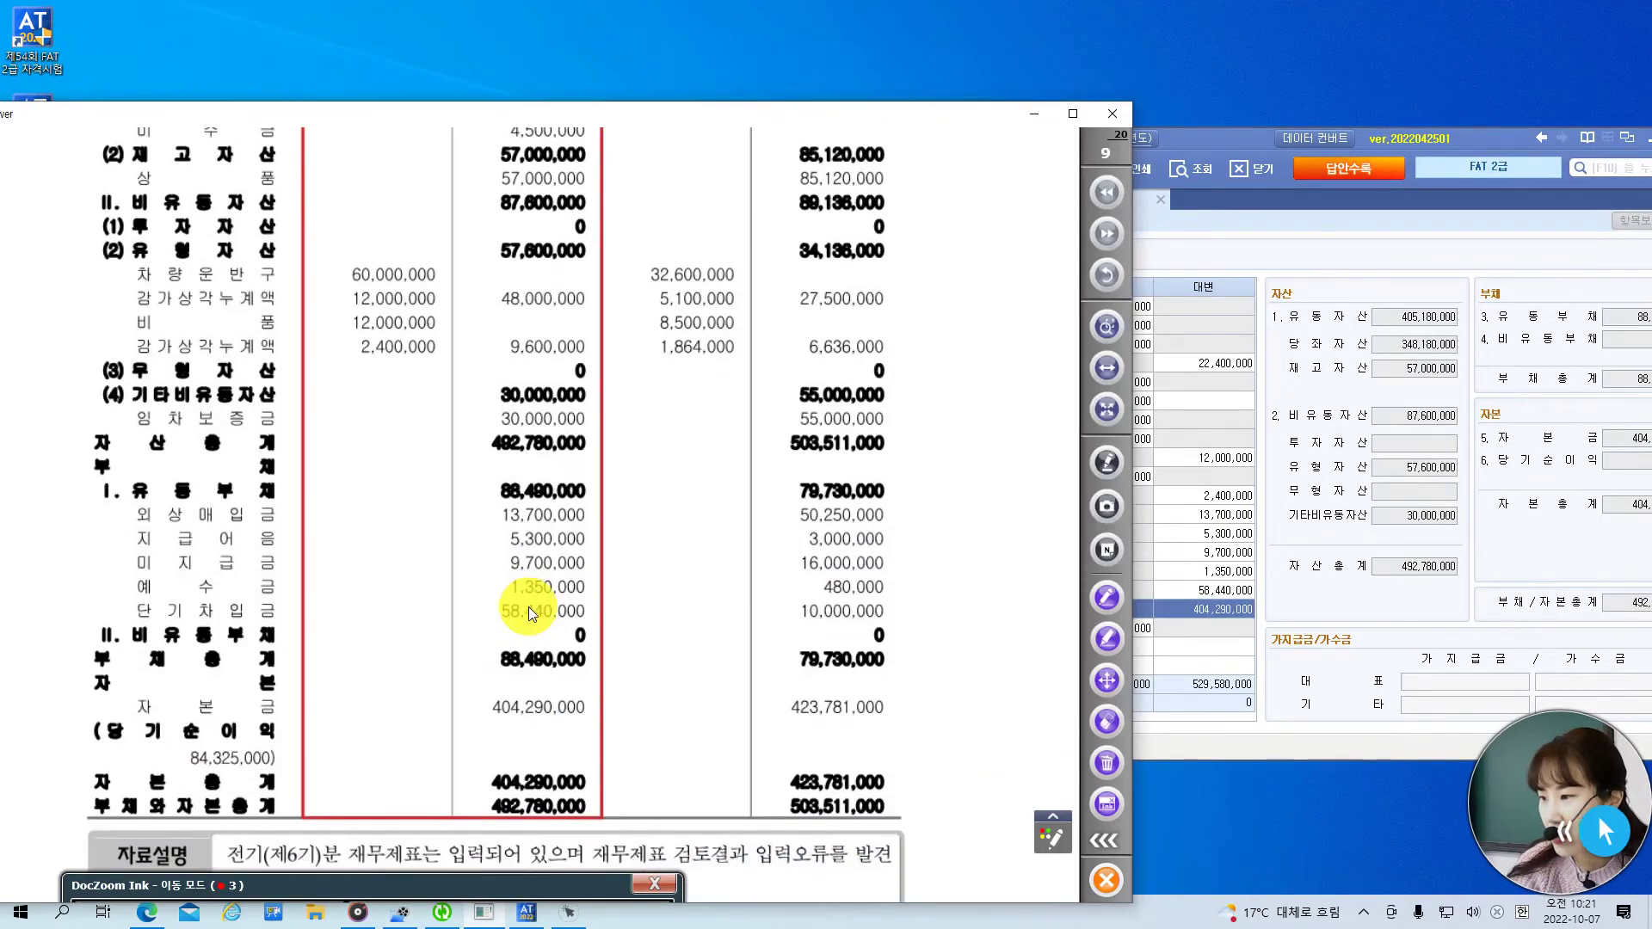
scroll(545, 657, "down", 1)
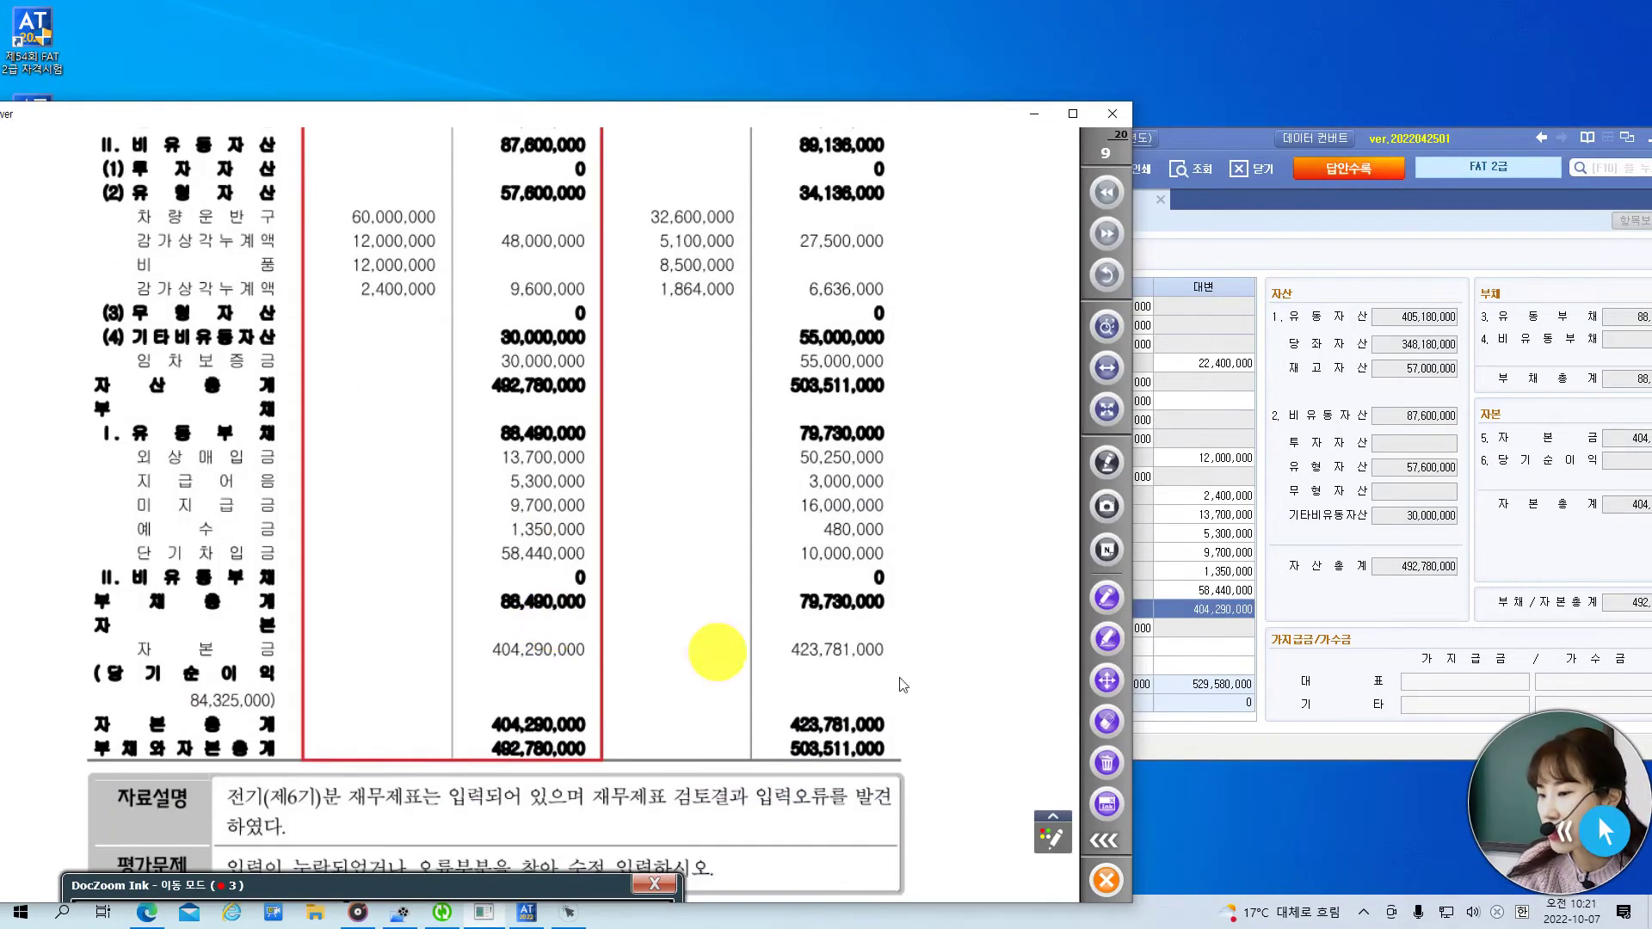
left_click(1277, 675)
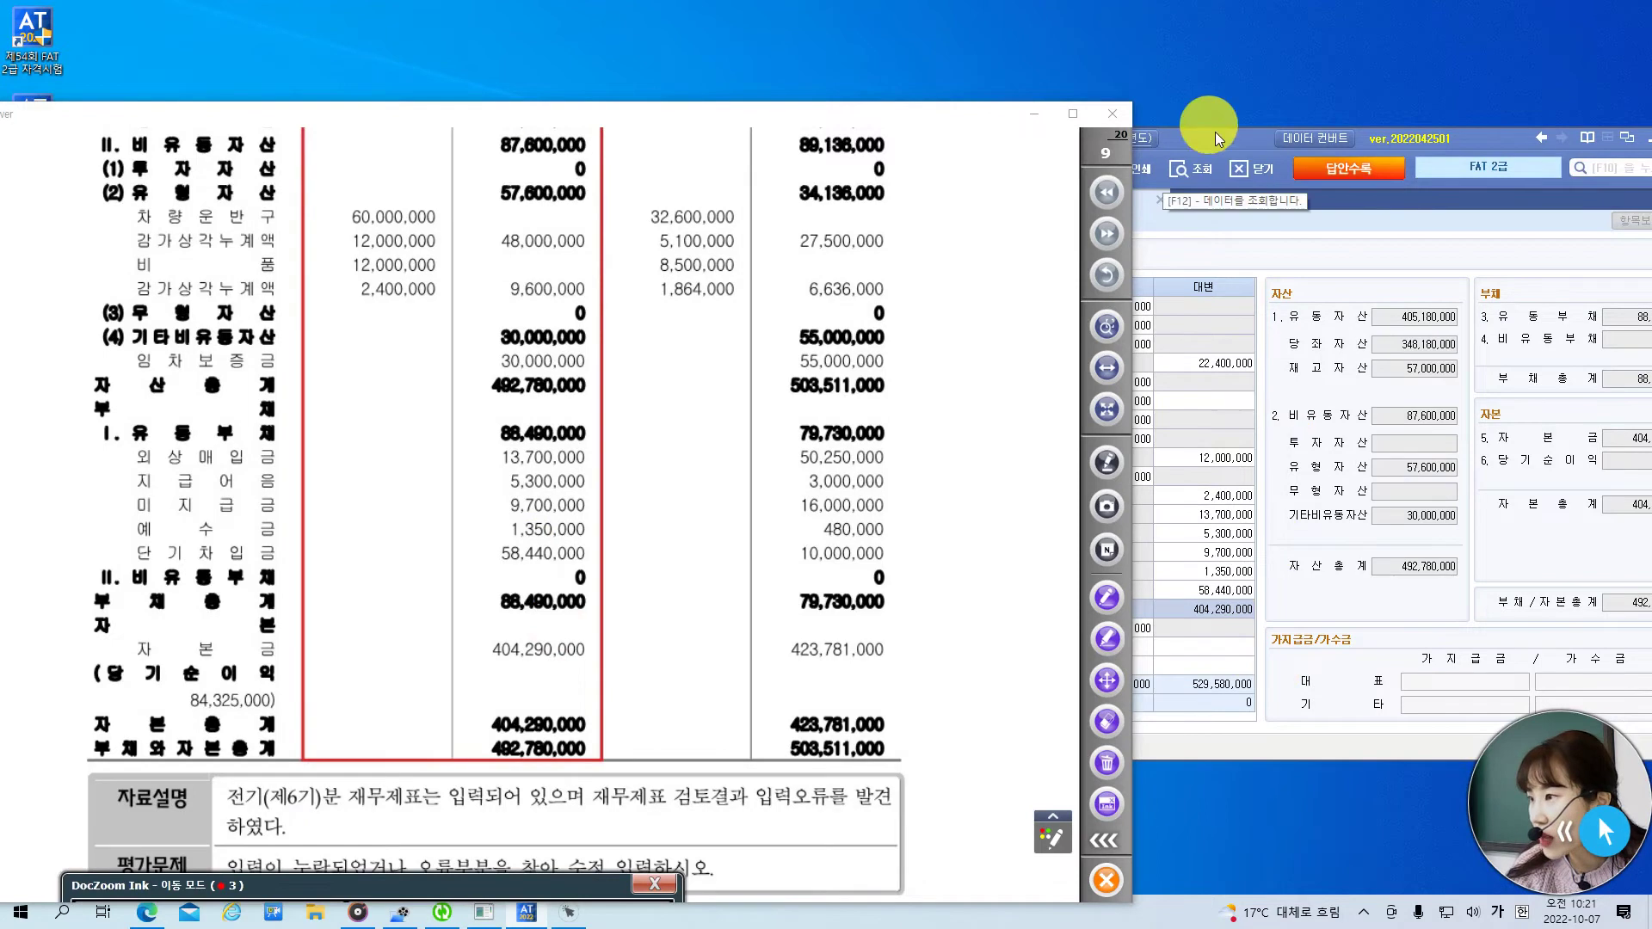
left_click(1219, 141)
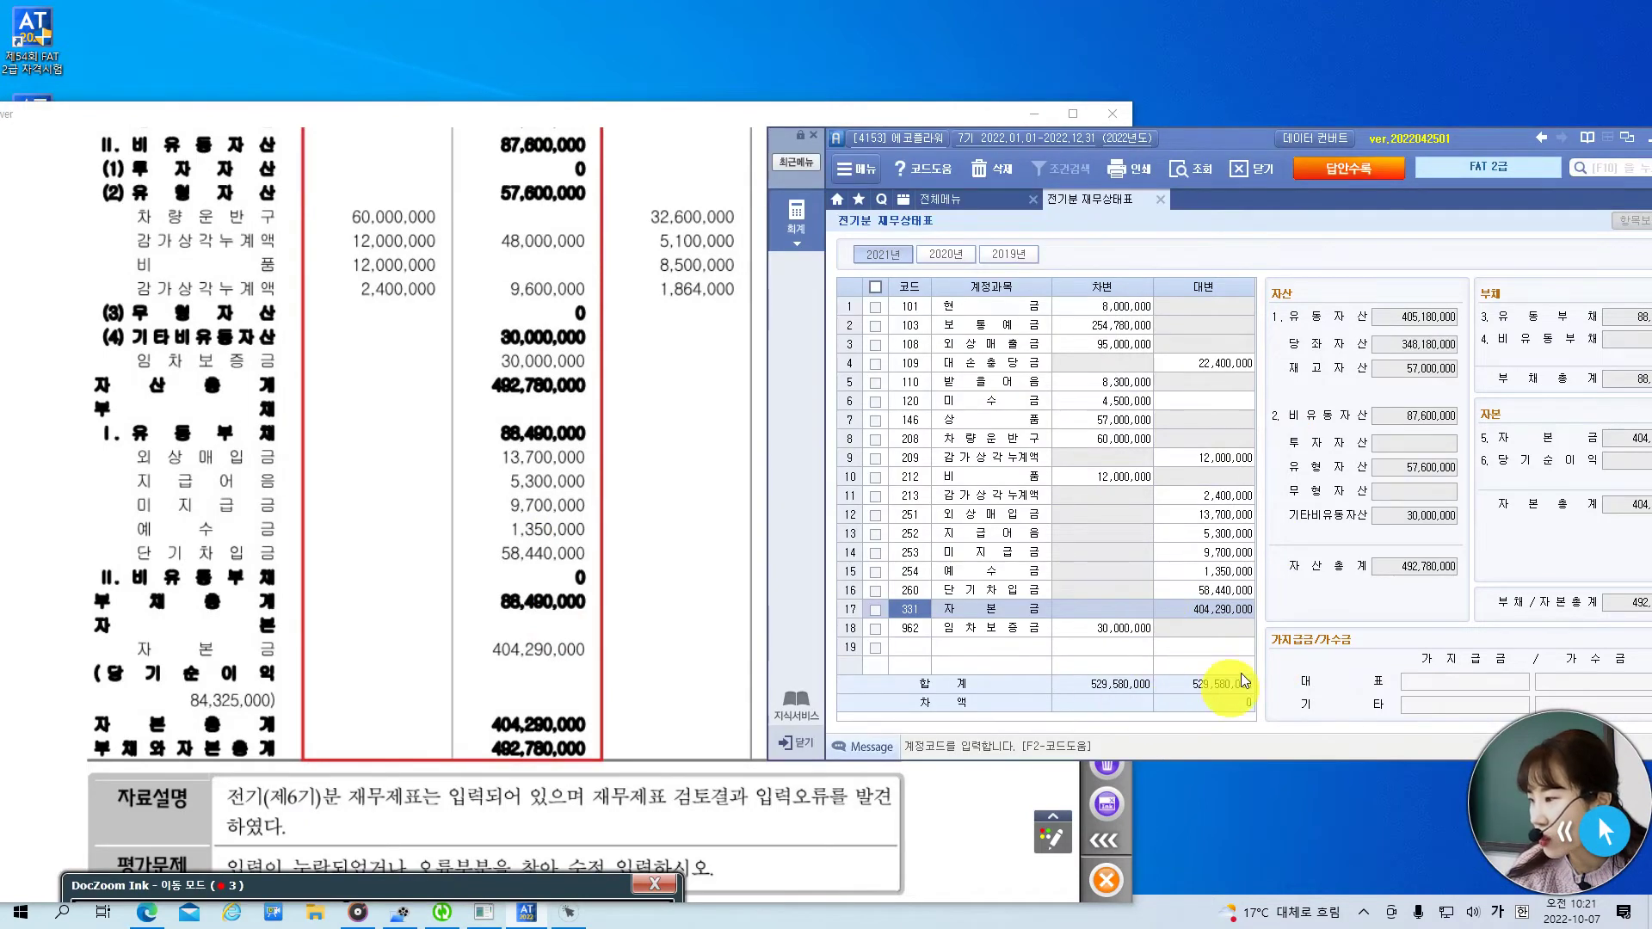
left_click_drag(1241, 145, 1138, 148)
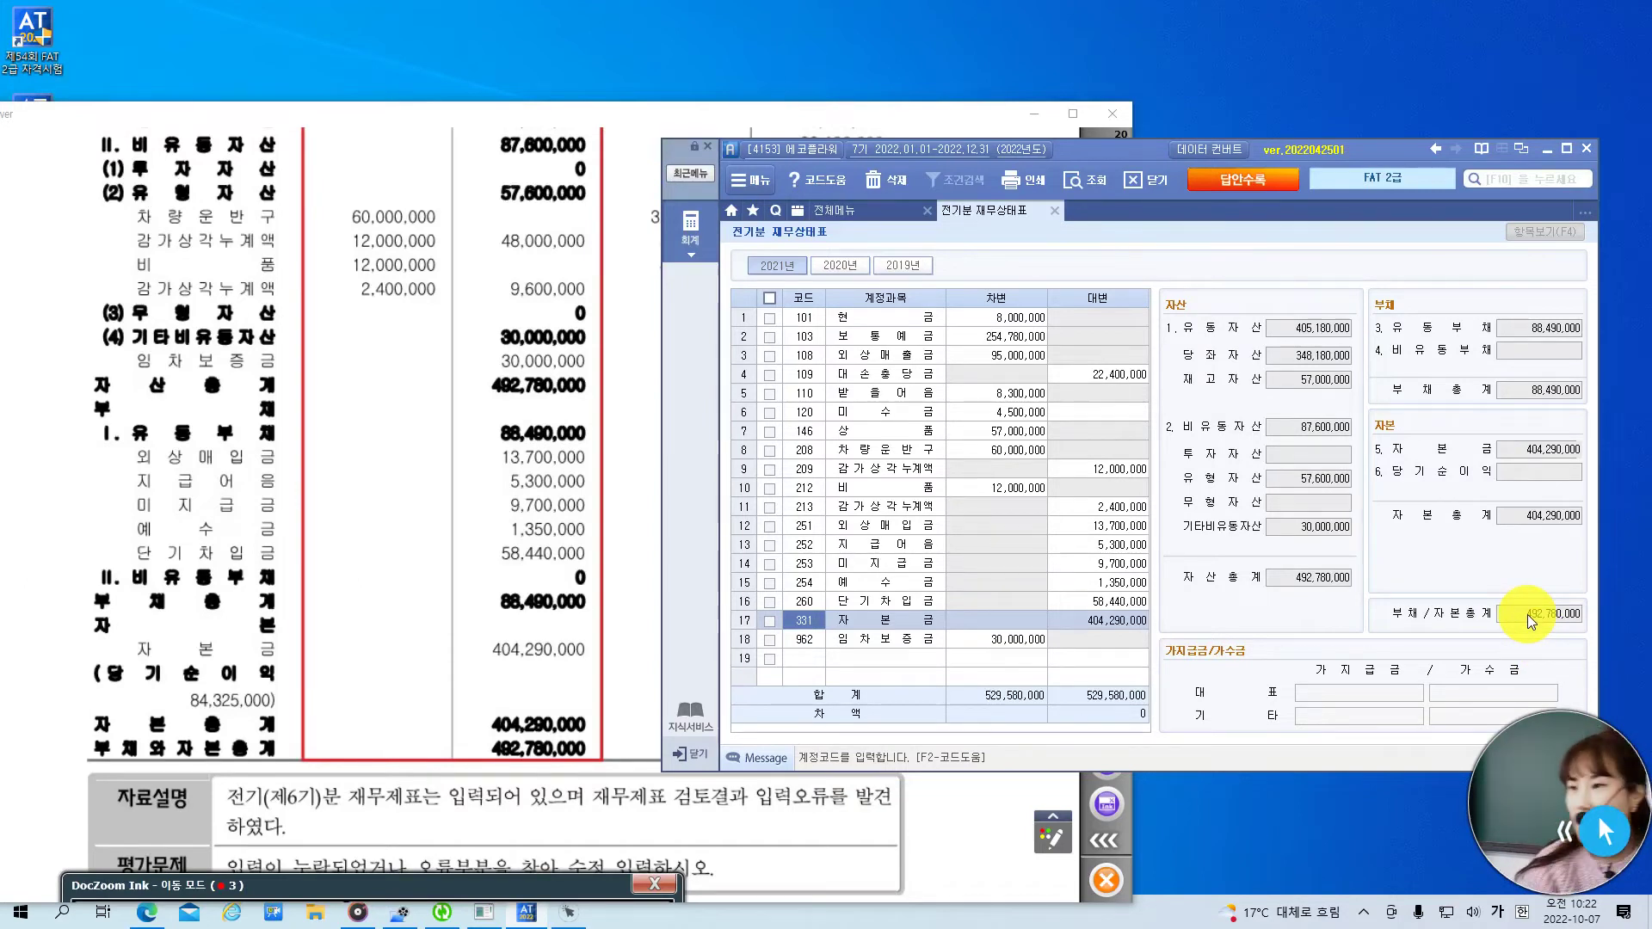
key("Escape")
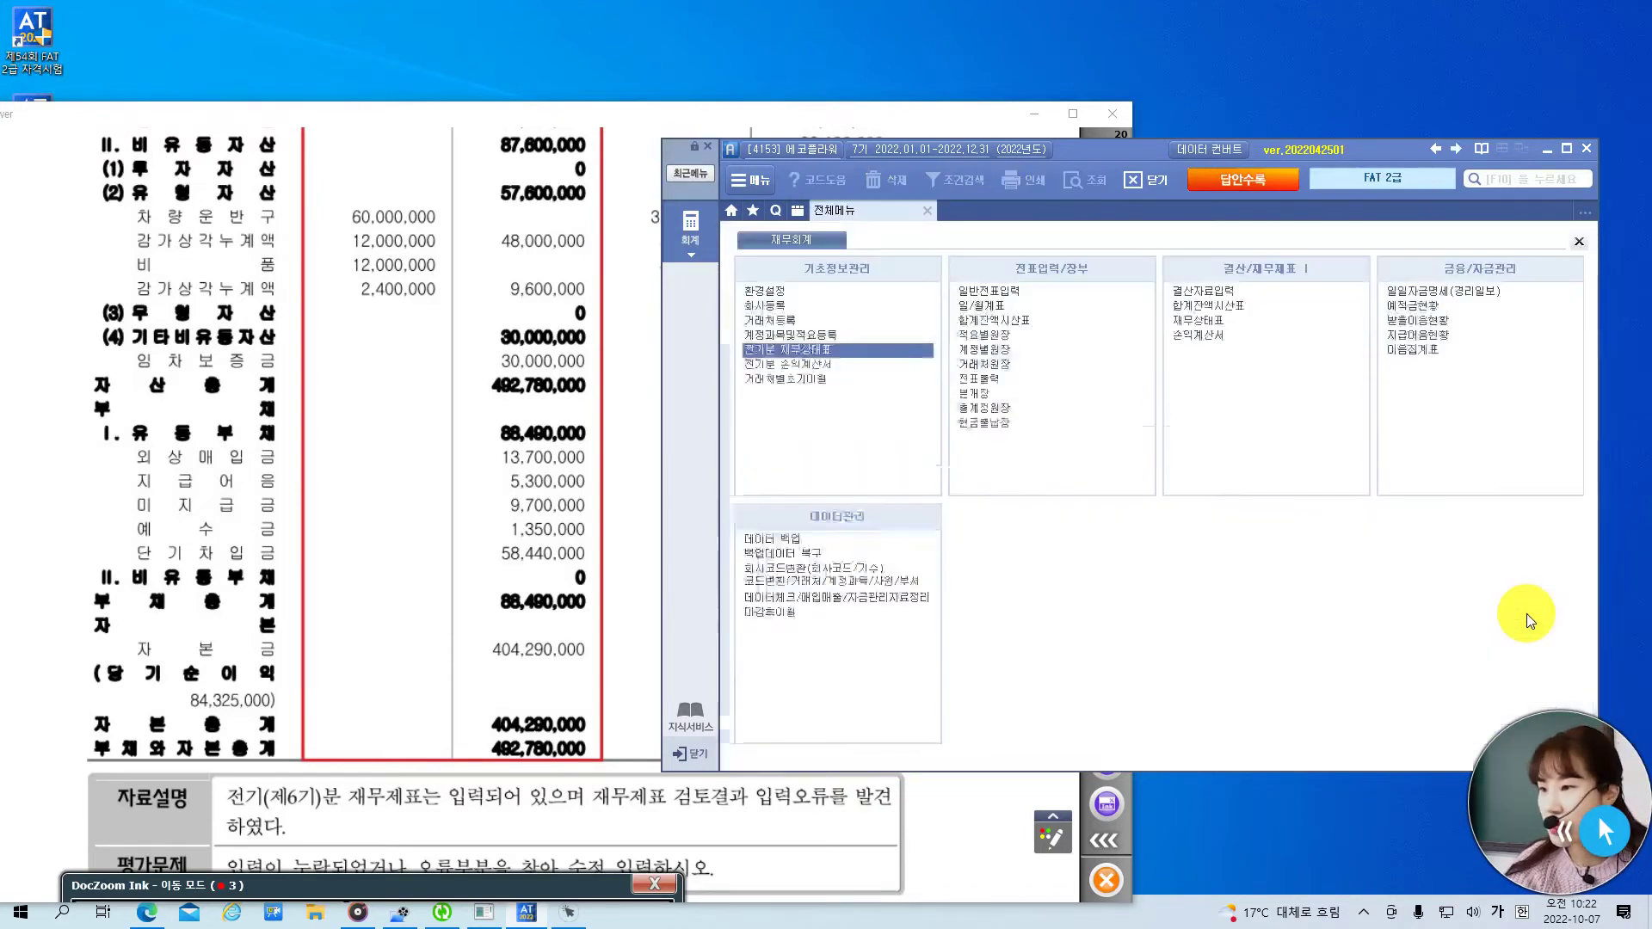
- Turn to the next exam page and briefly open, then close, the 계정별원장 ledger
left_click(435, 544)
scroll(490, 438, "down", 3)
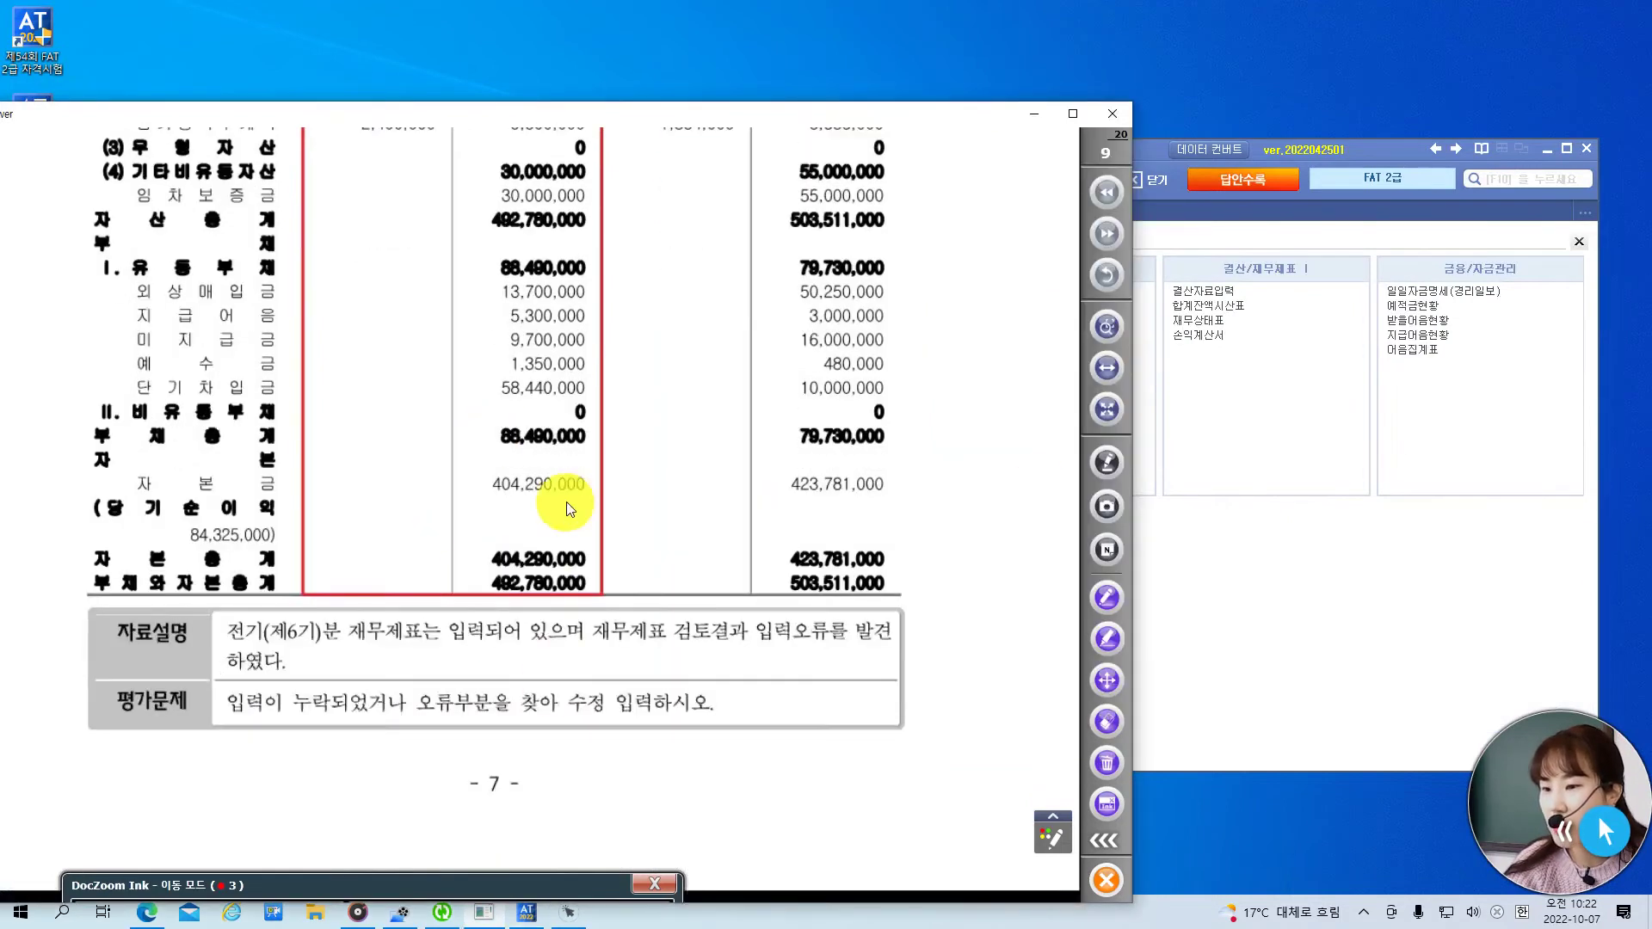
left_click(1110, 232)
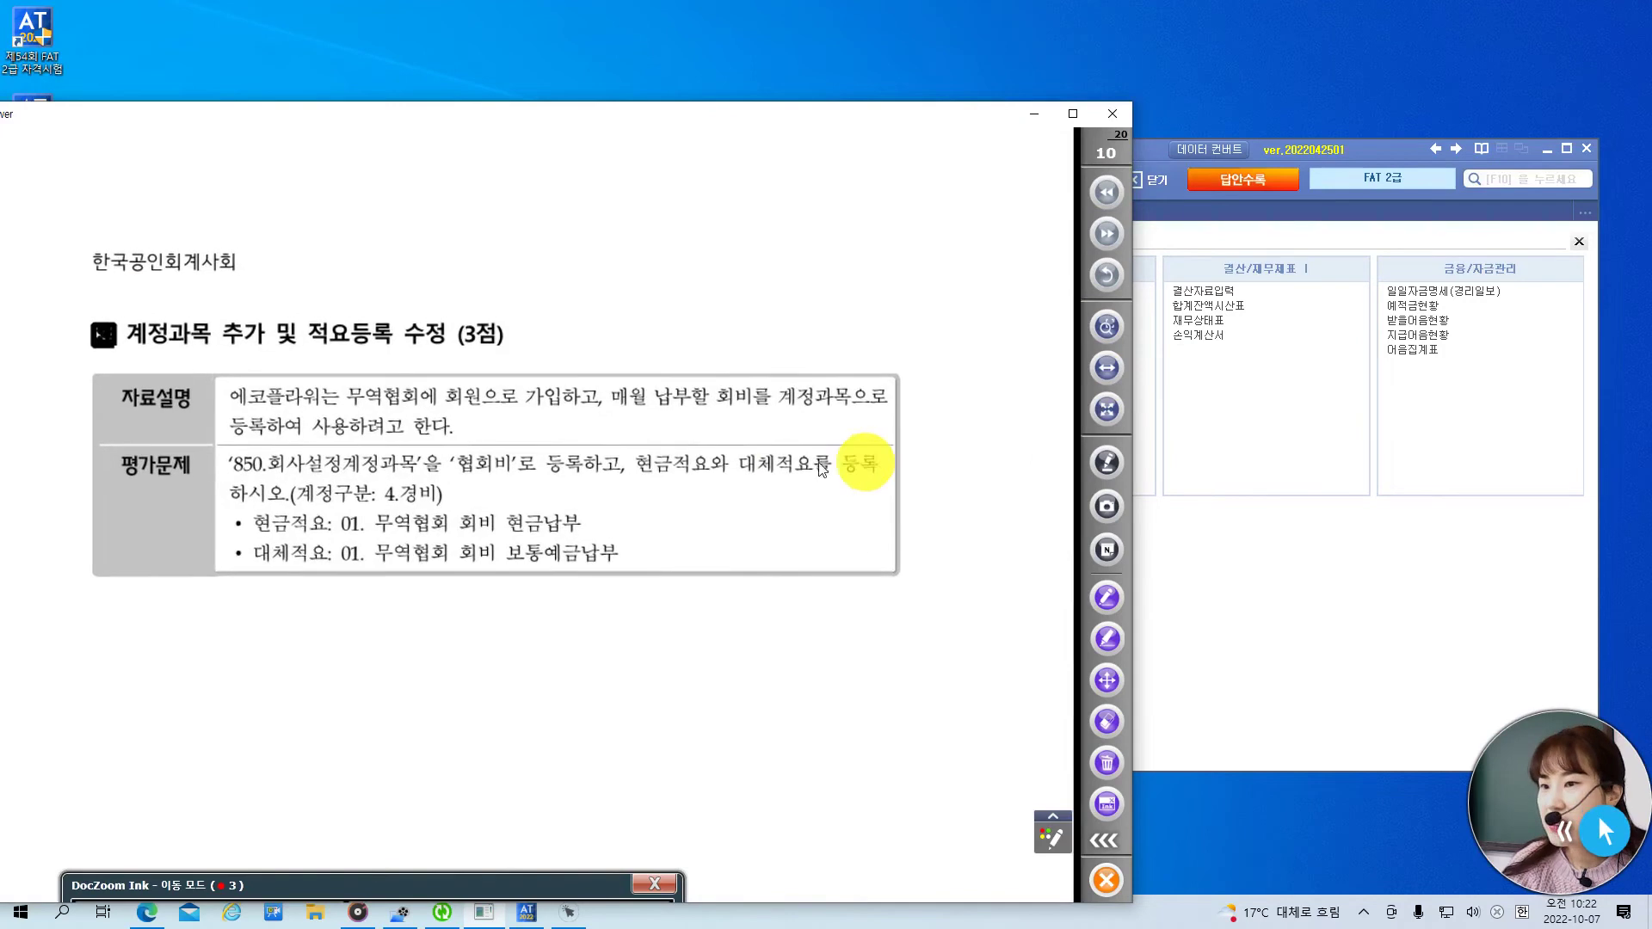
left_click(1402, 162)
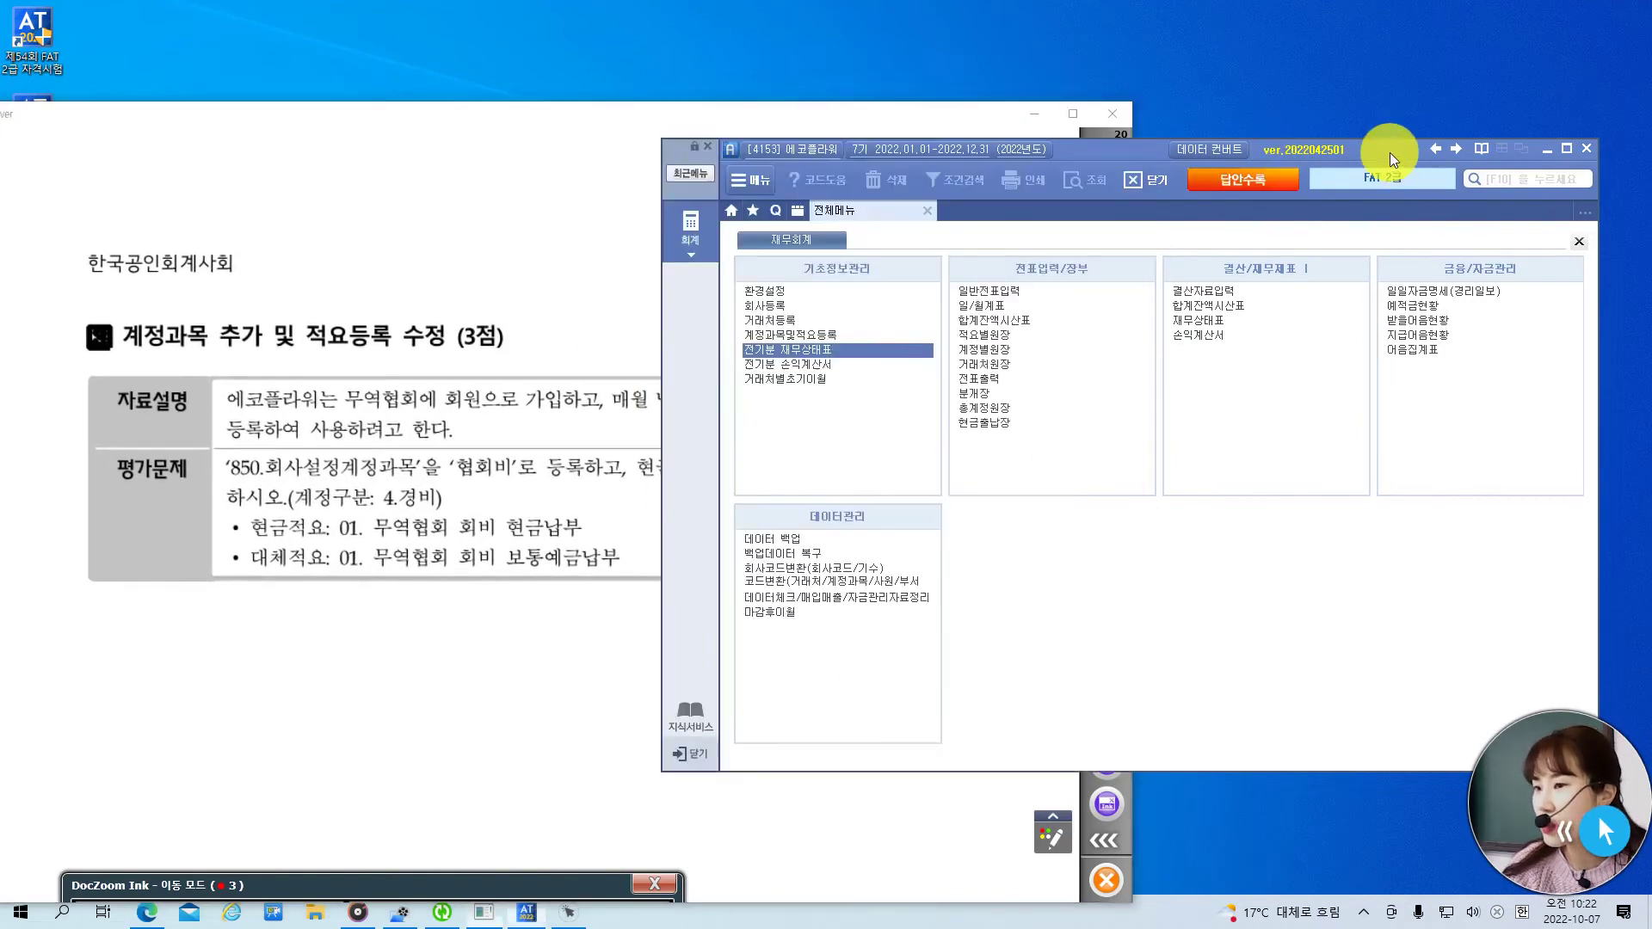
left_click(995, 348)
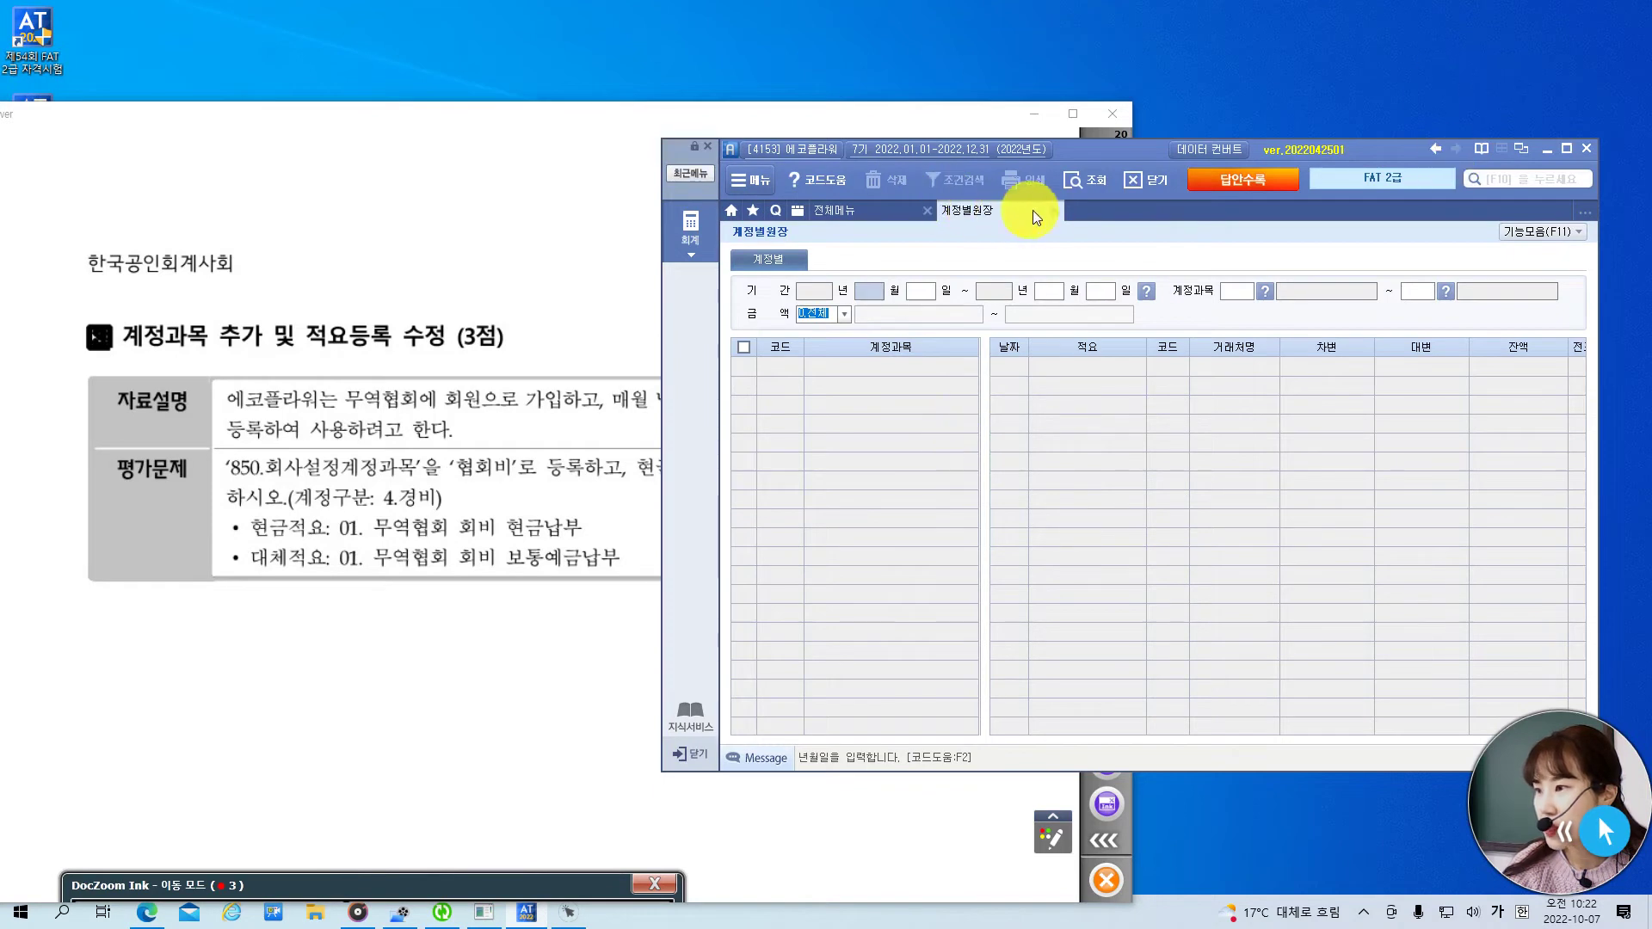
left_click(1054, 210)
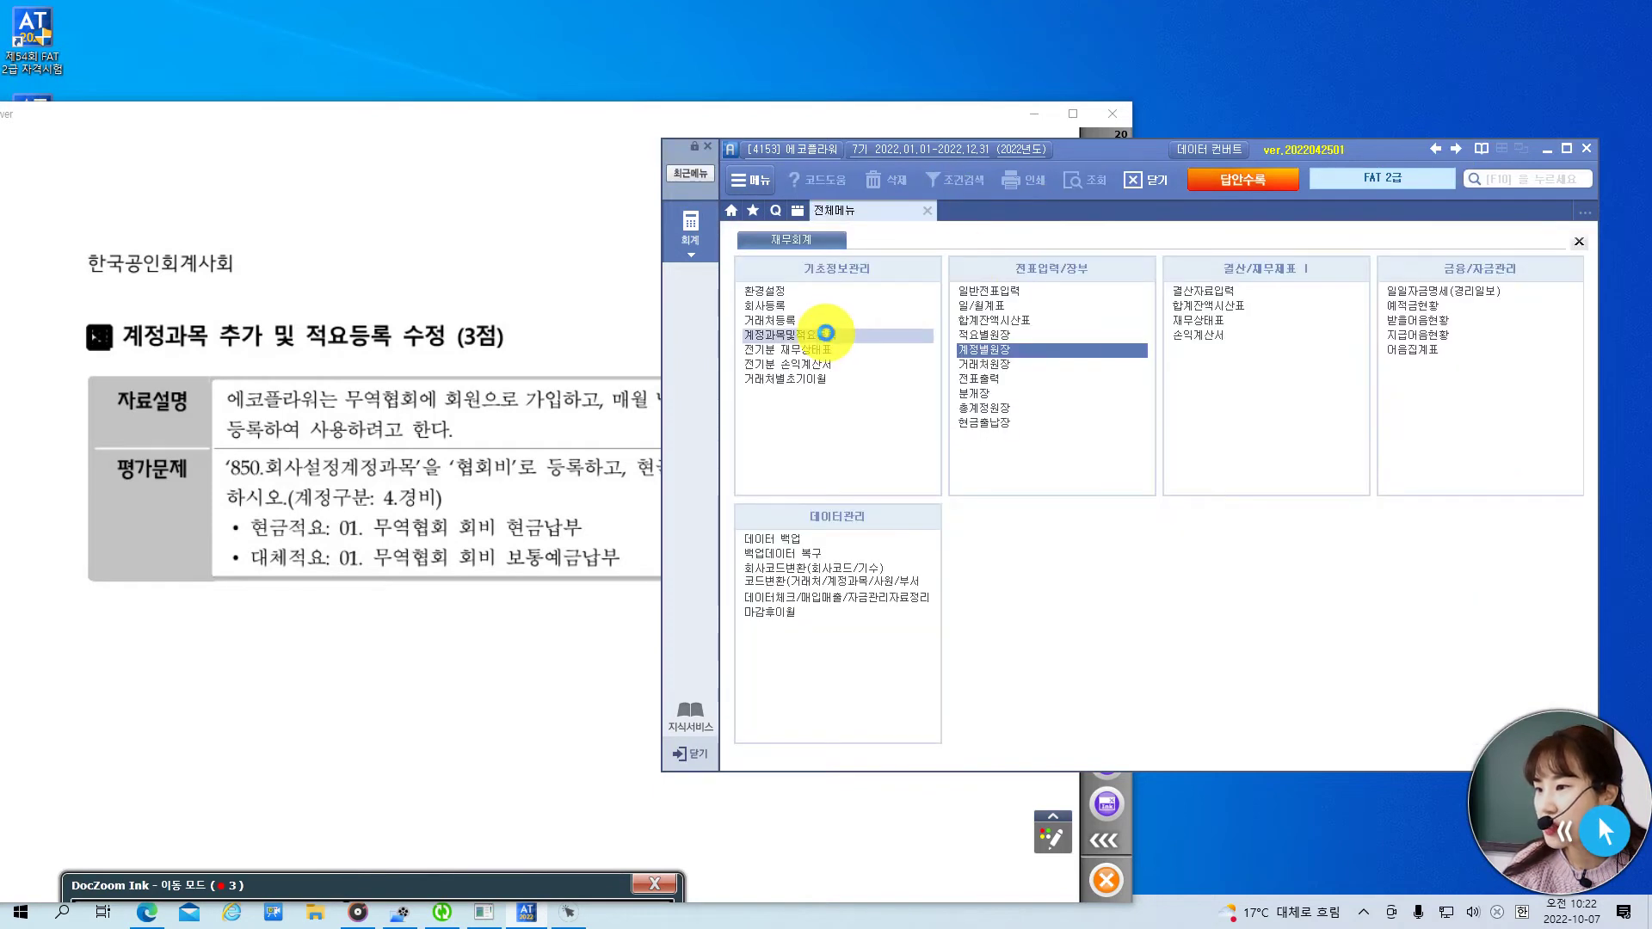
- Open 계정과목및적요등록 beside the exam paper and jump to account code 850
left_click(814, 336)
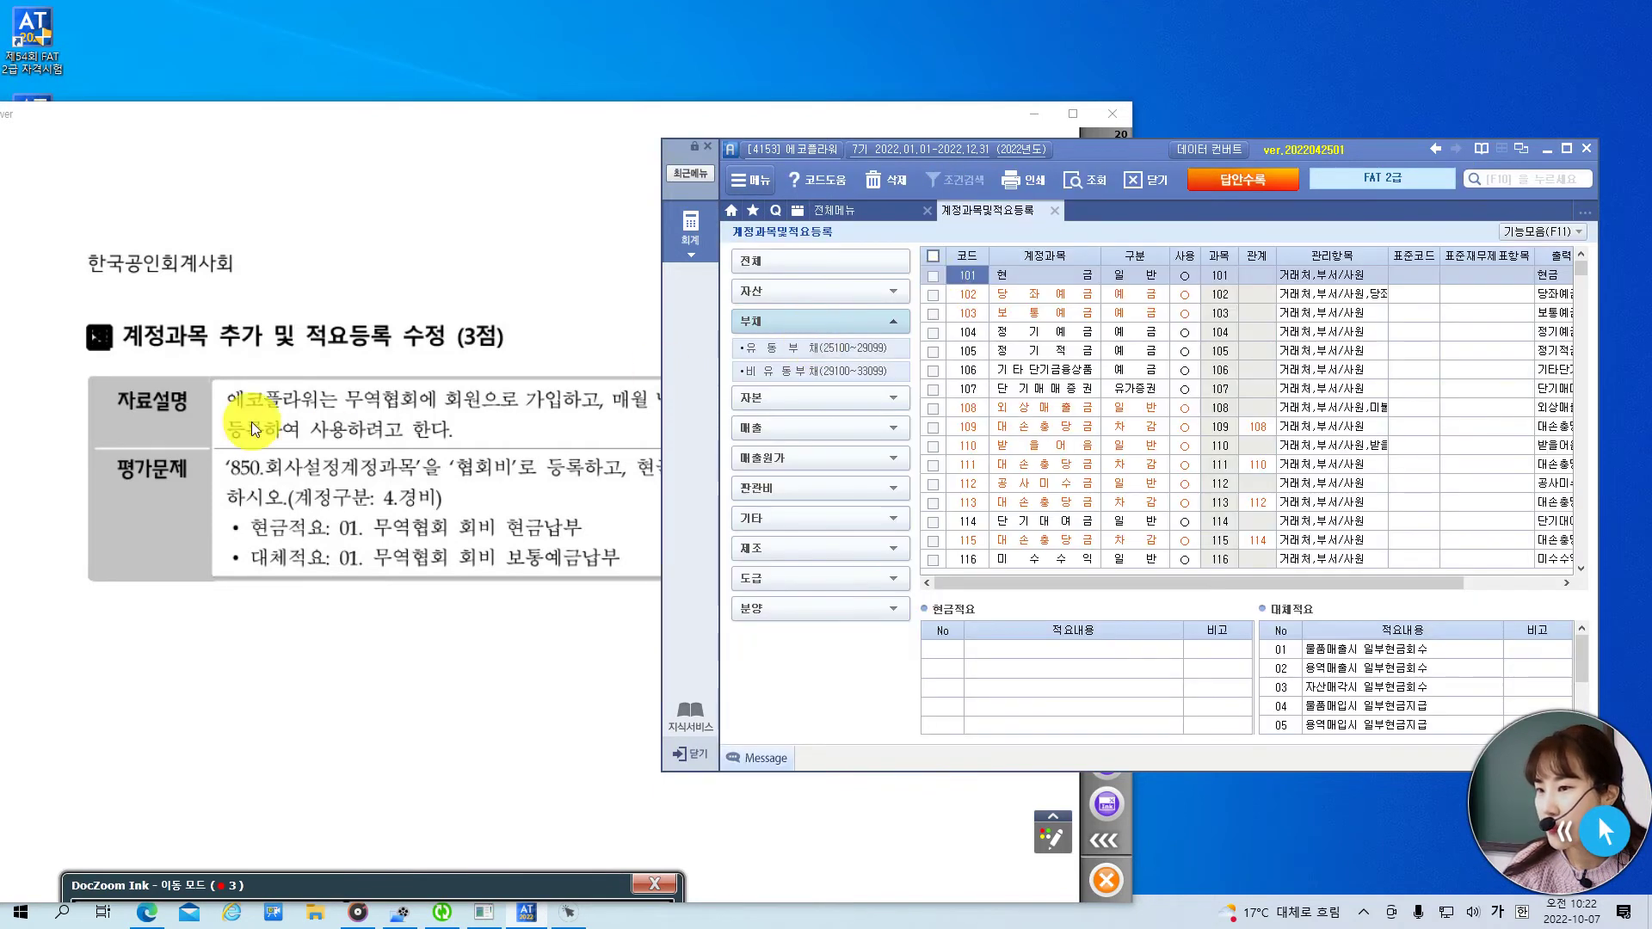
left_click(284, 430)
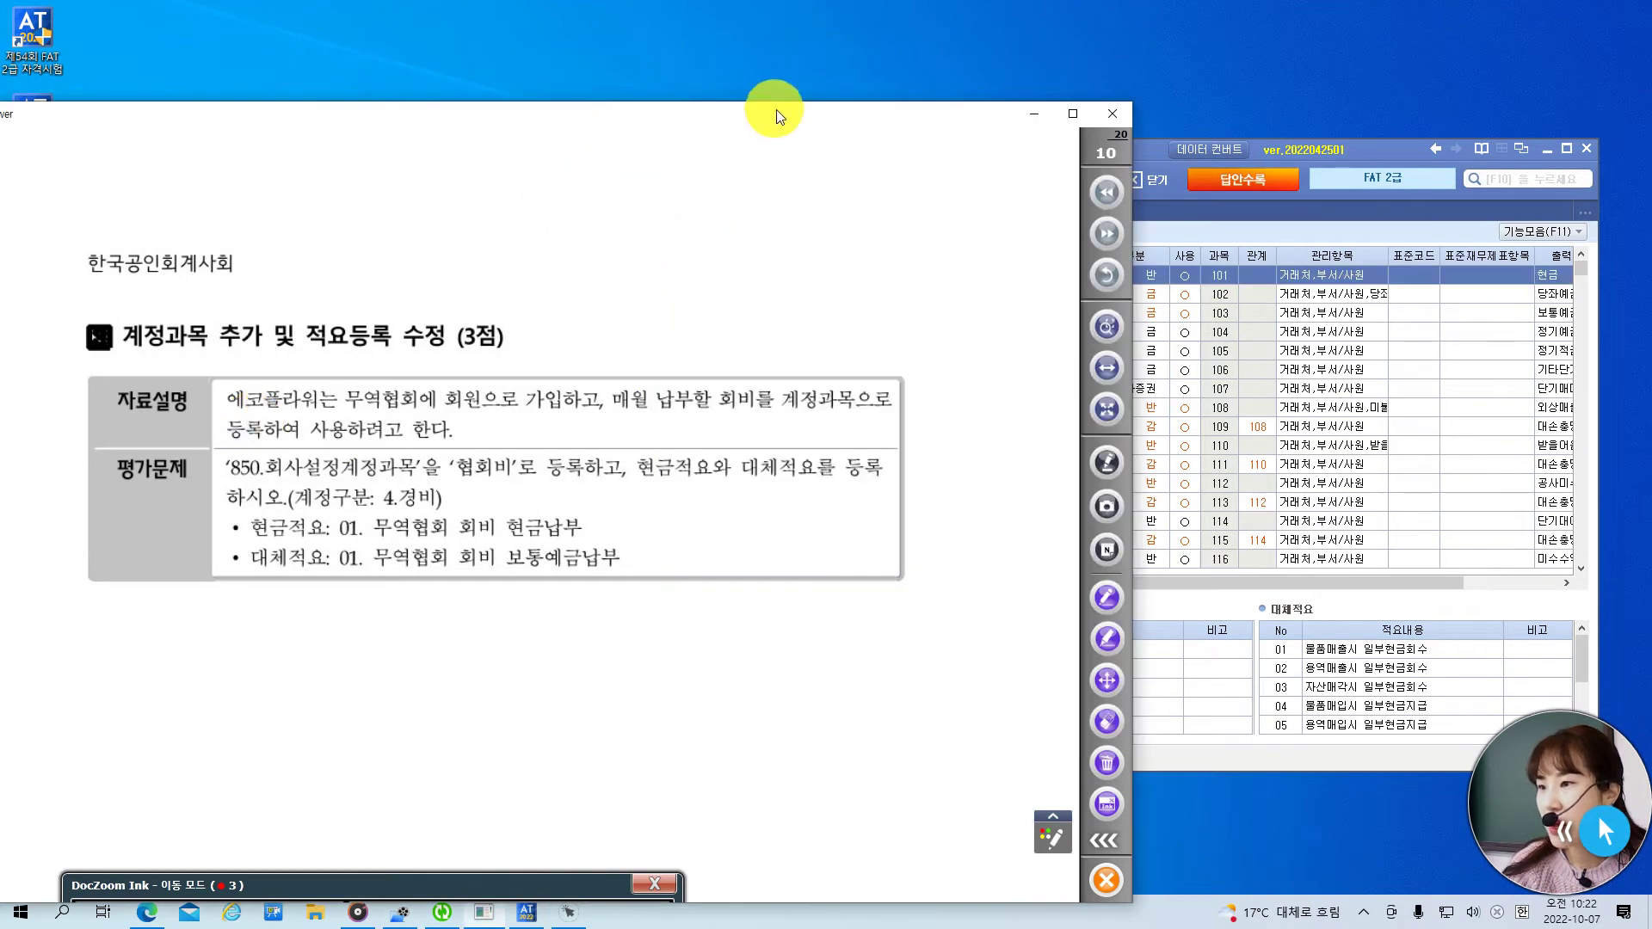
left_click_drag(776, 122, 736, 138)
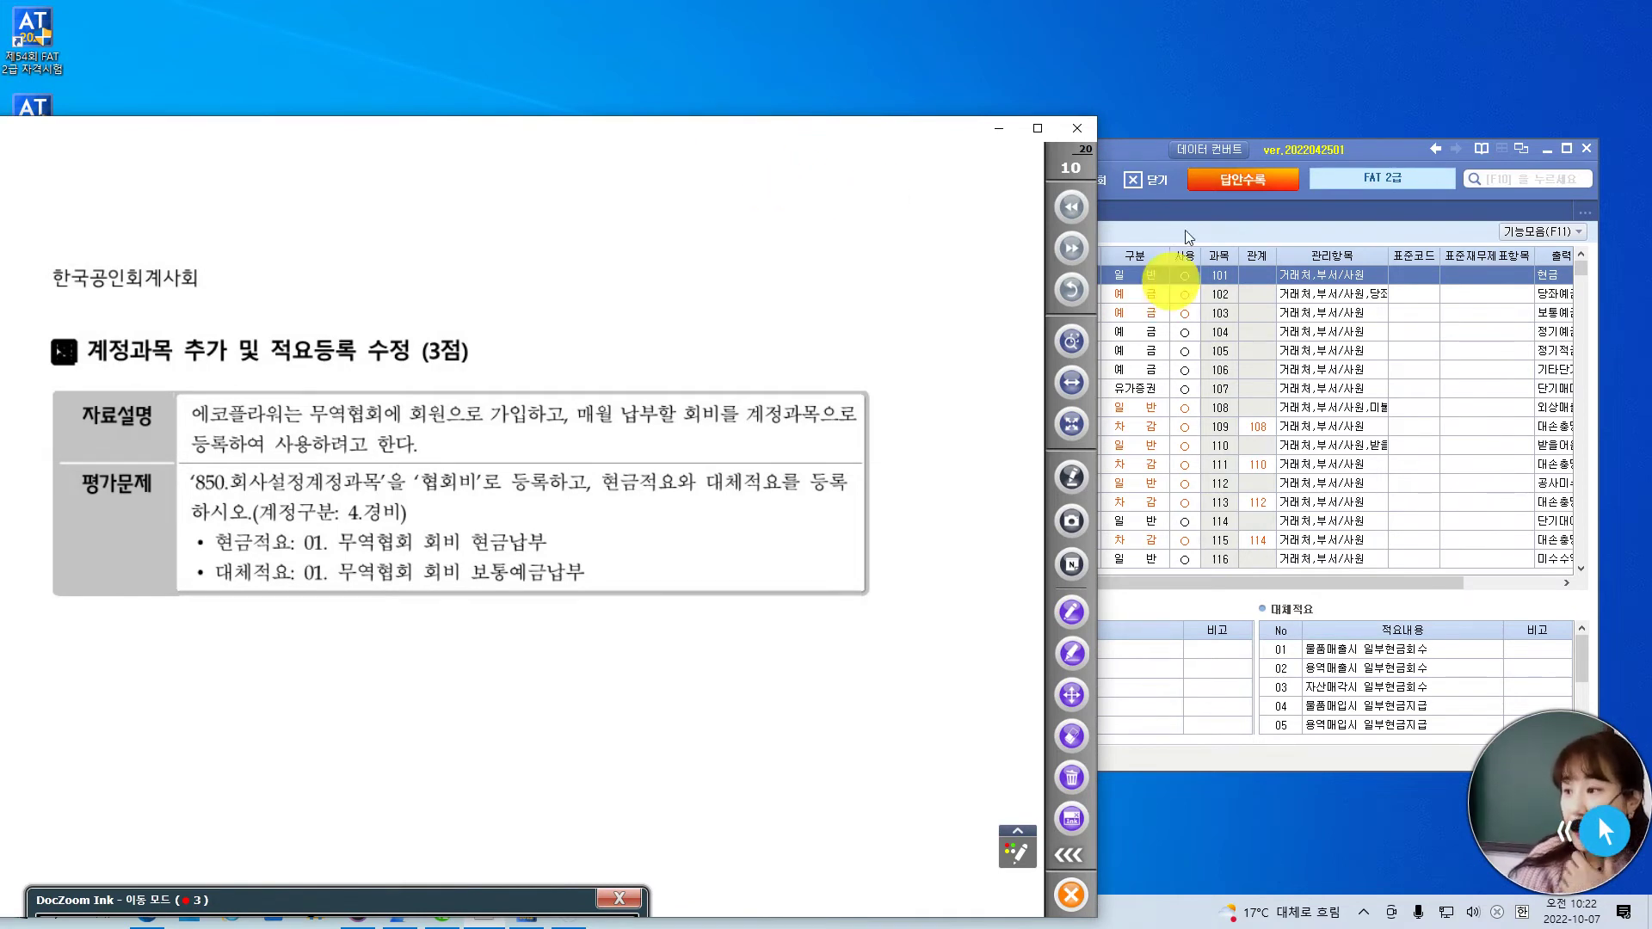
left_click(1147, 160)
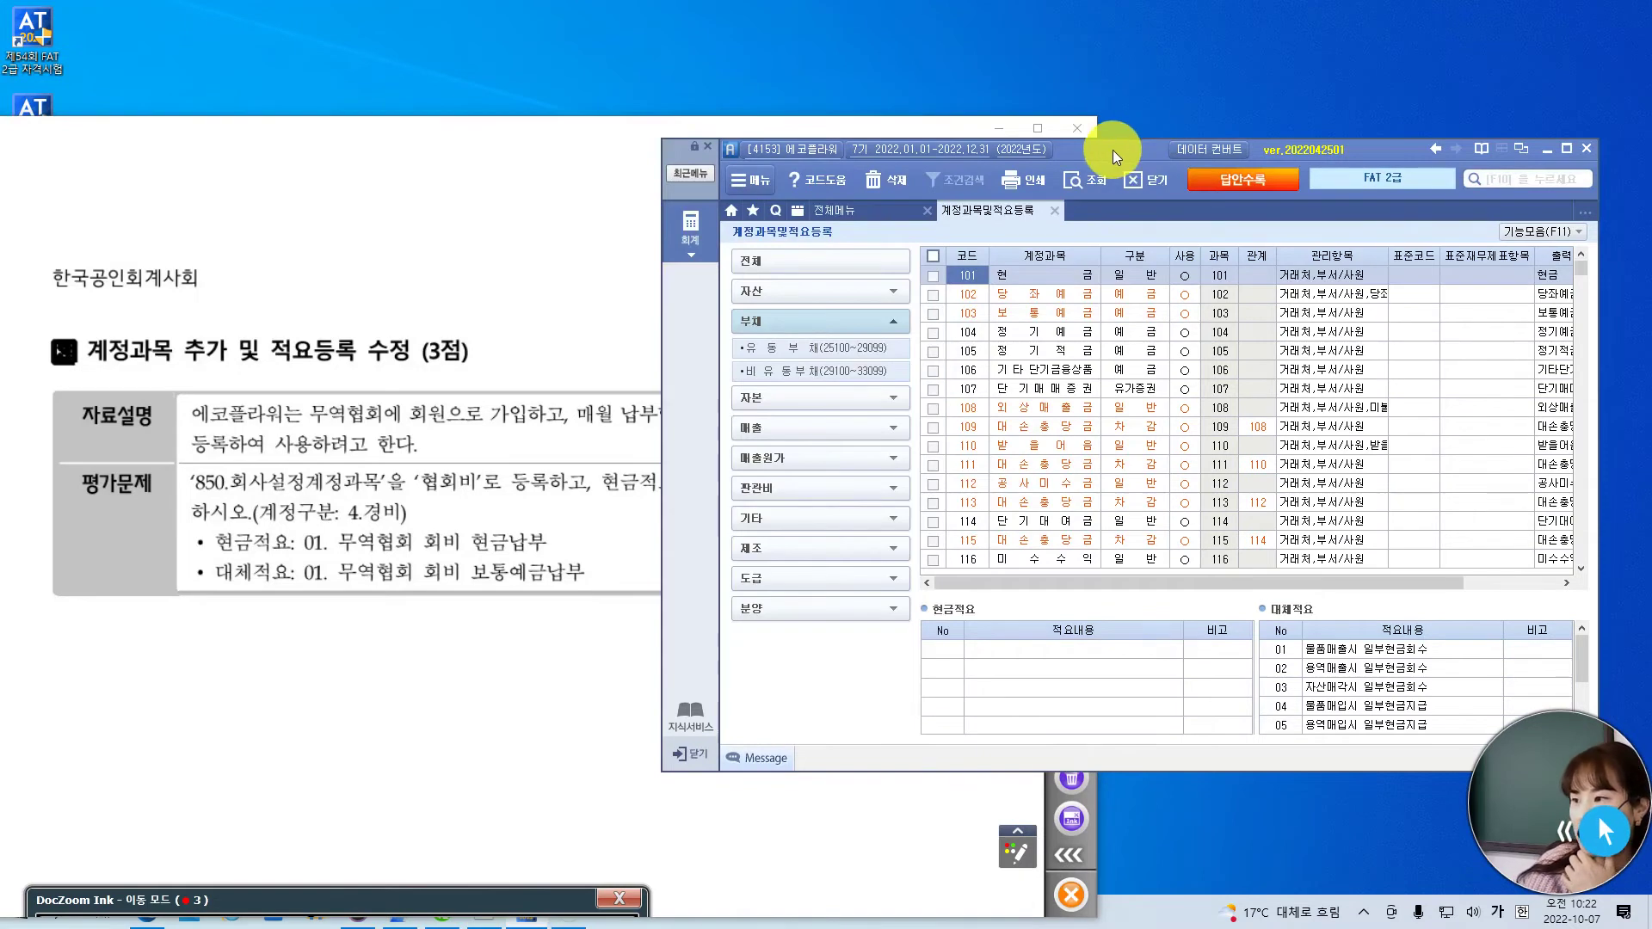
left_click_drag(1113, 150, 1191, 137)
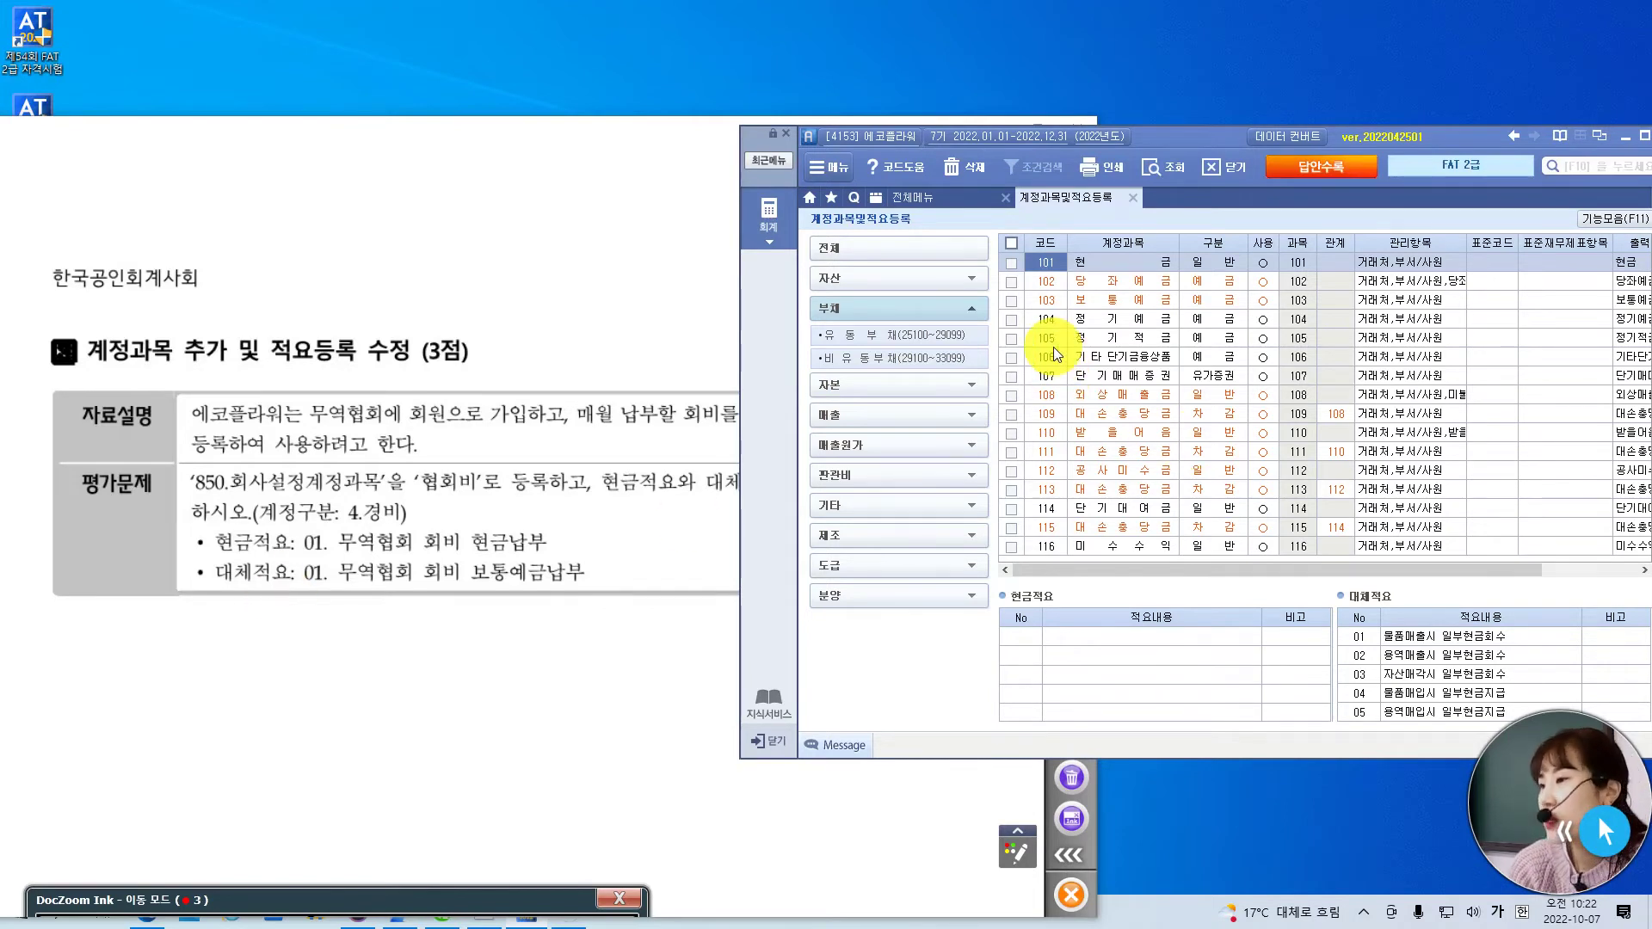
left_click(1048, 300)
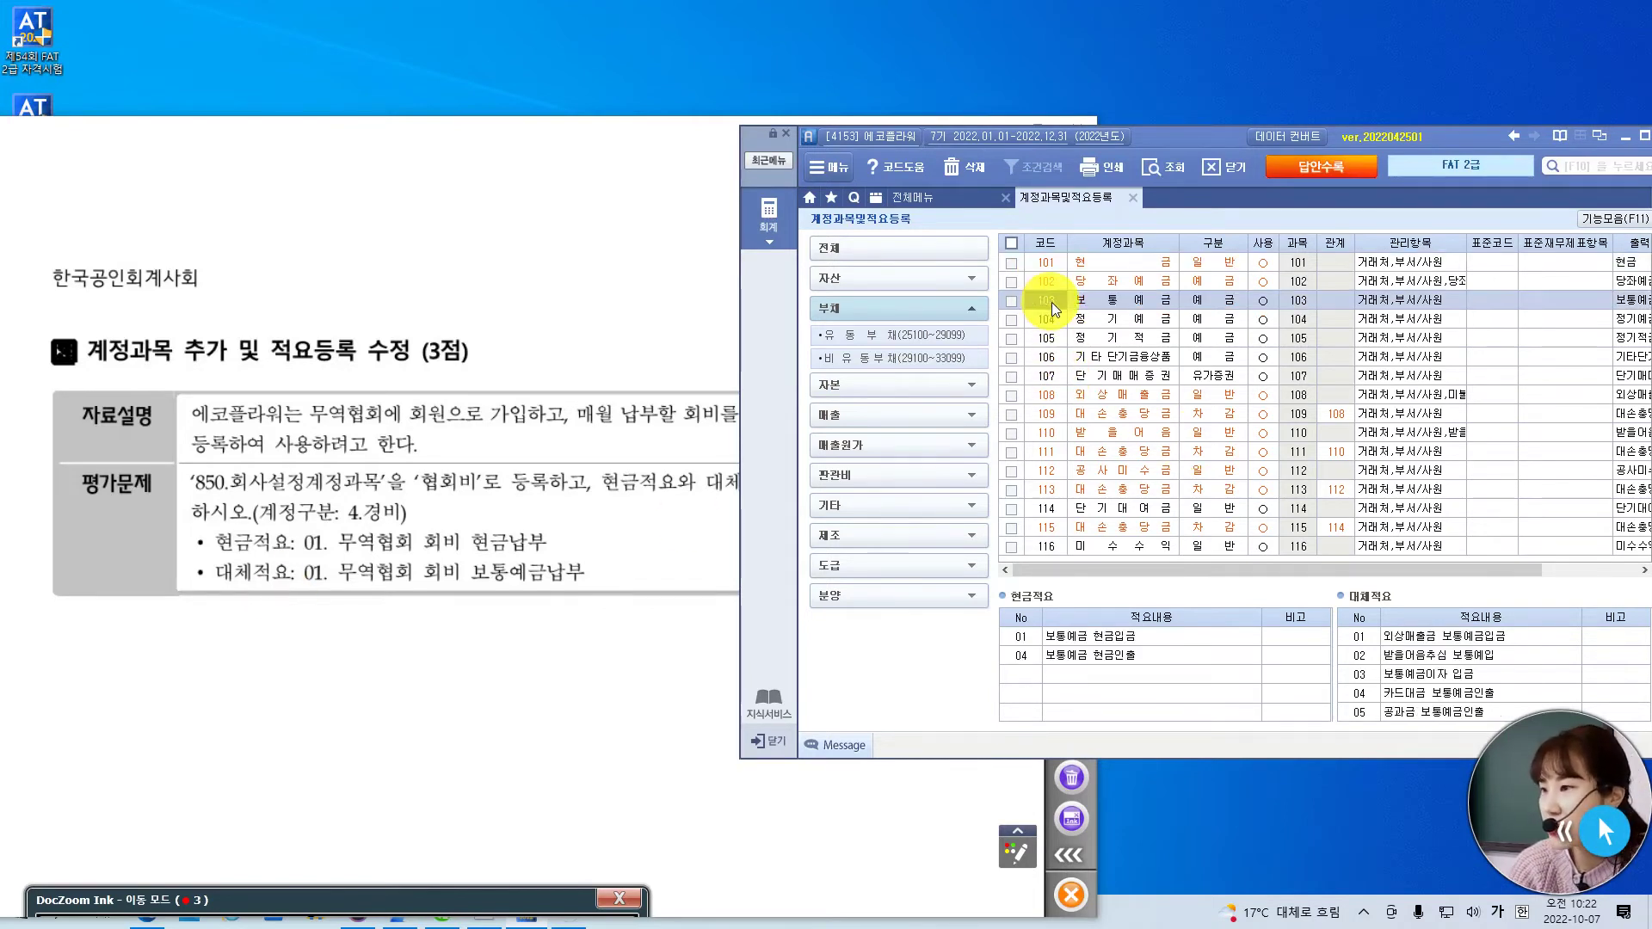
type("850")
key("Return")
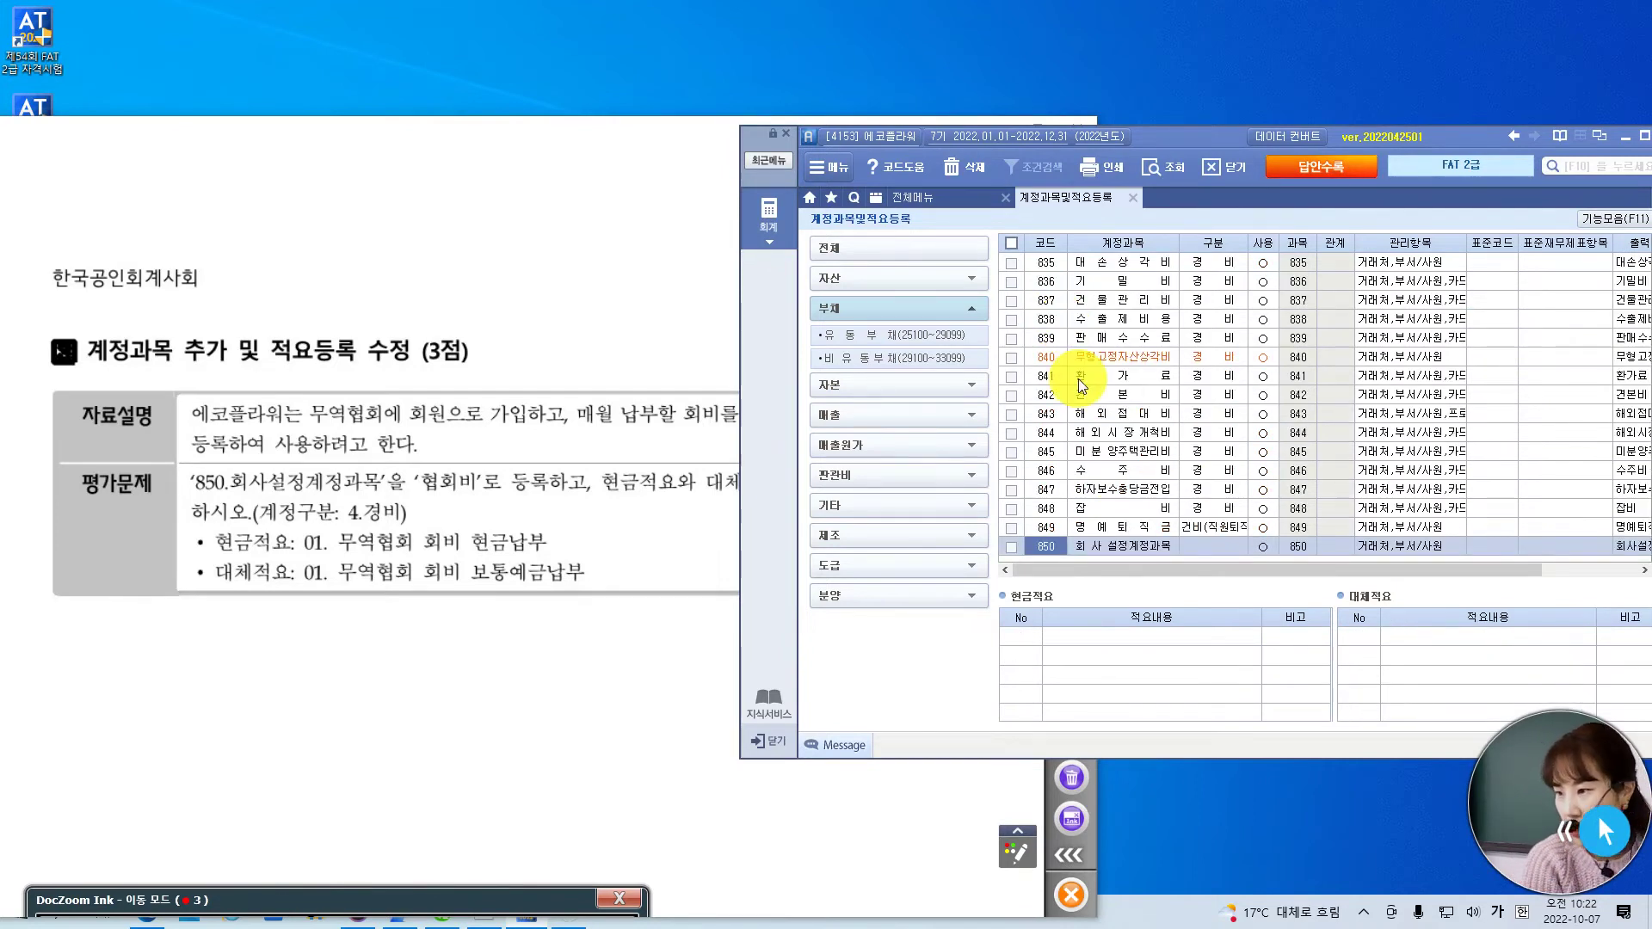
- Rename account 850 to 협회비
left_click(1127, 551)
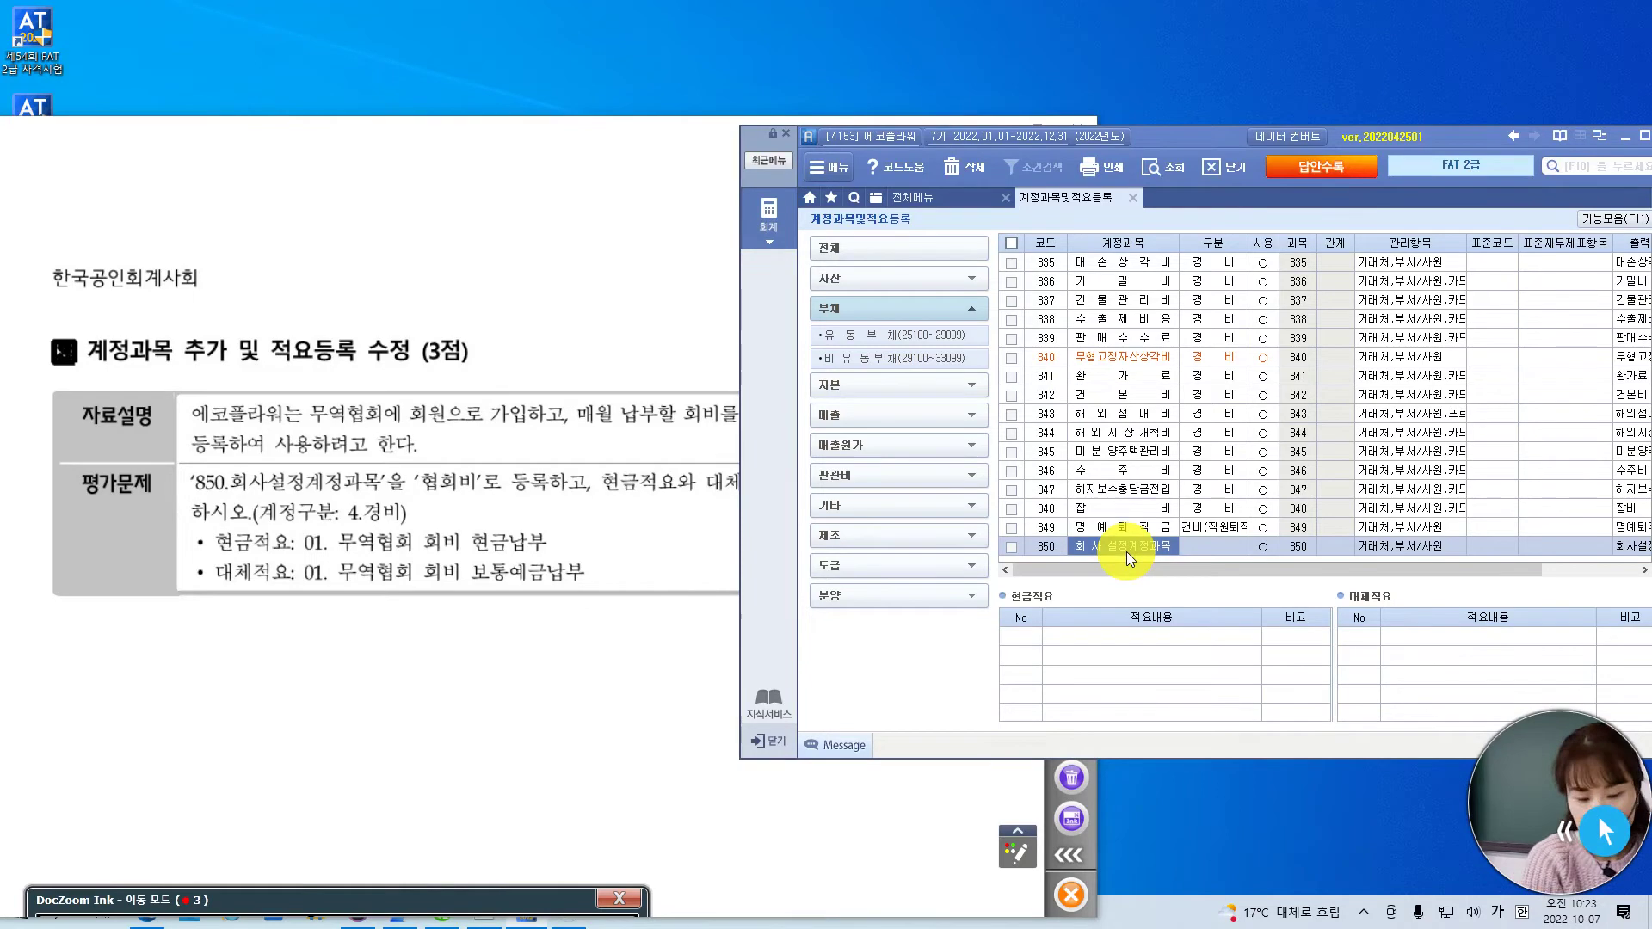
type("협회비")
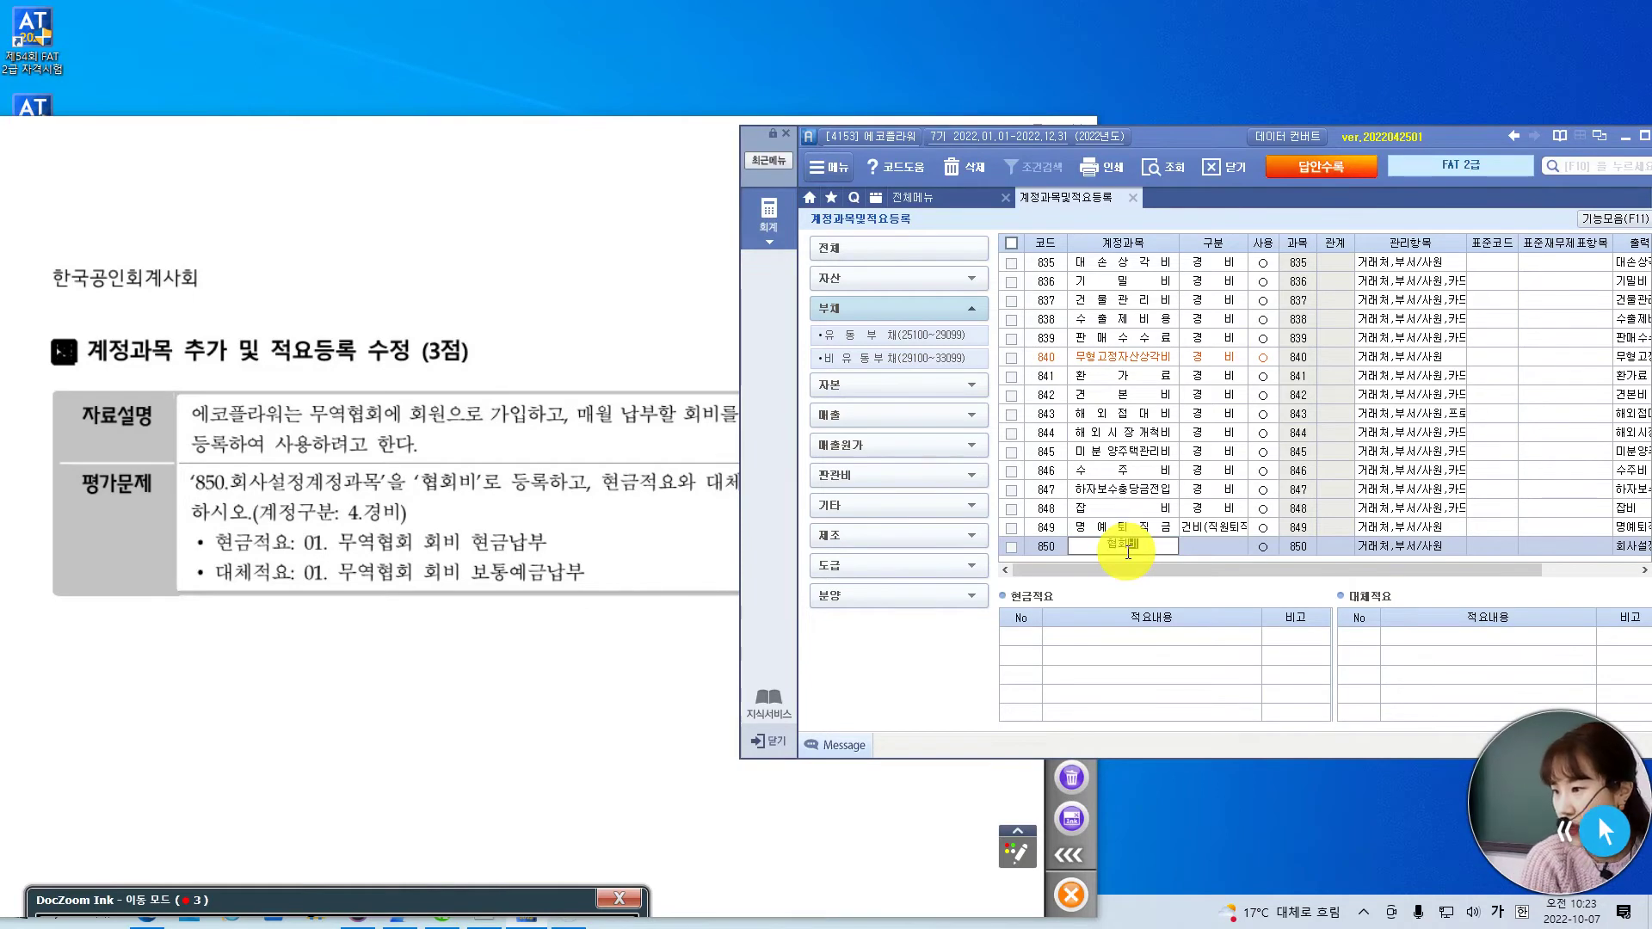
key("Return")
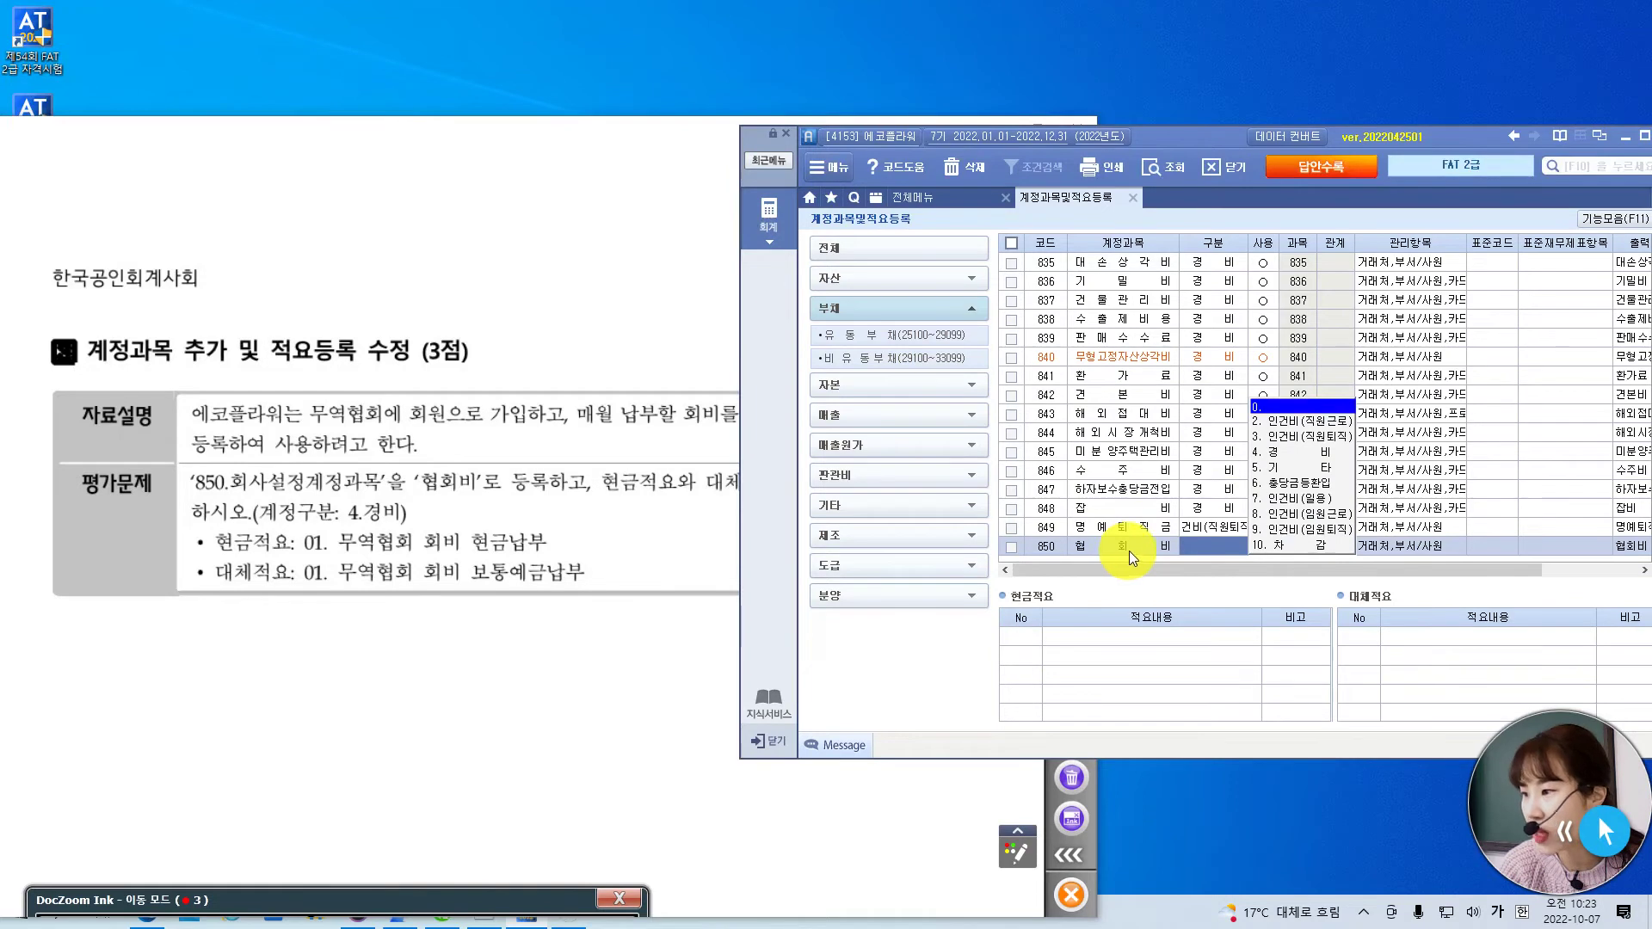
- Set account 850's 구분 to 4. 경비, as the exam question requires
left_click(1297, 452)
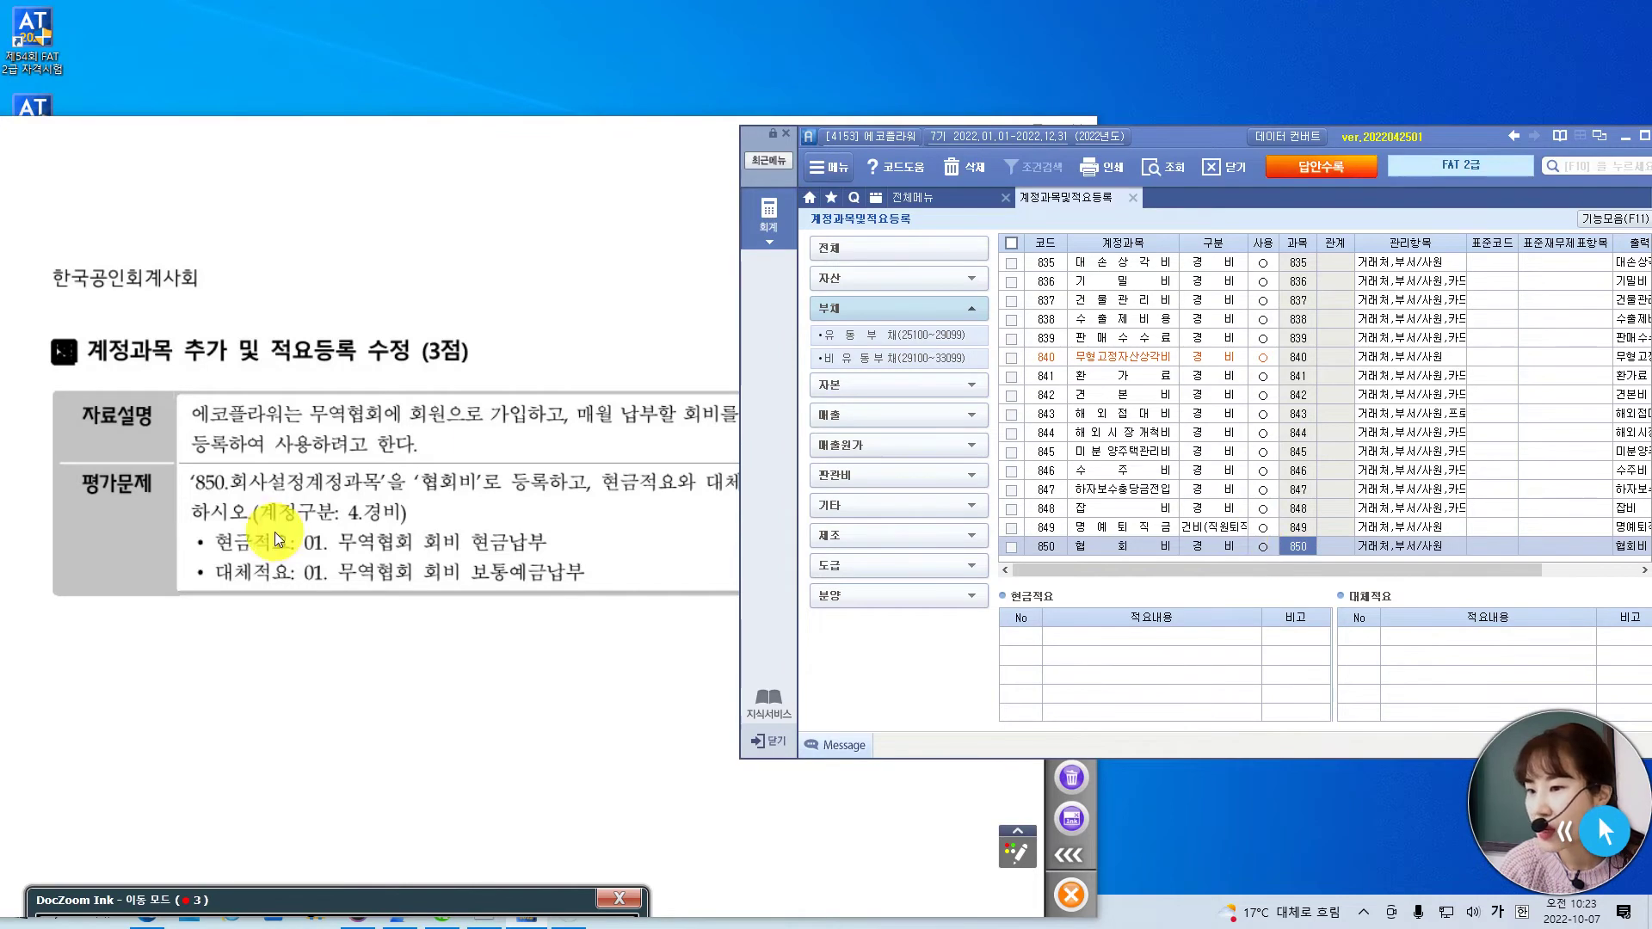
left_click(604, 154)
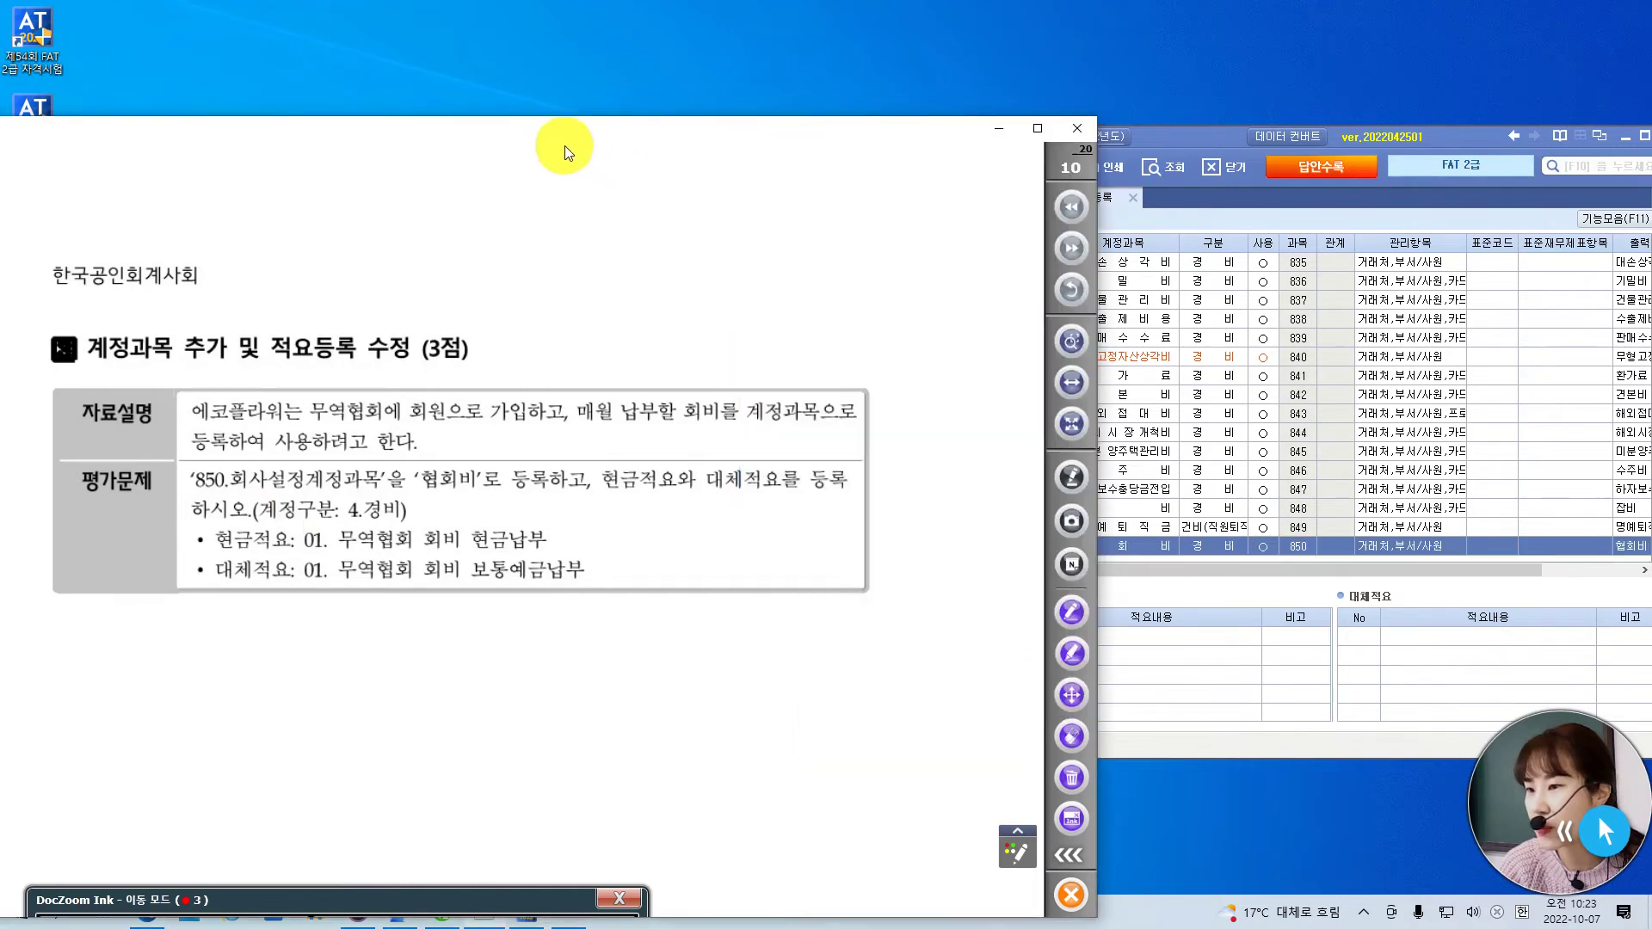
left_click(1208, 142)
left_click_drag(1205, 136, 1294, 124)
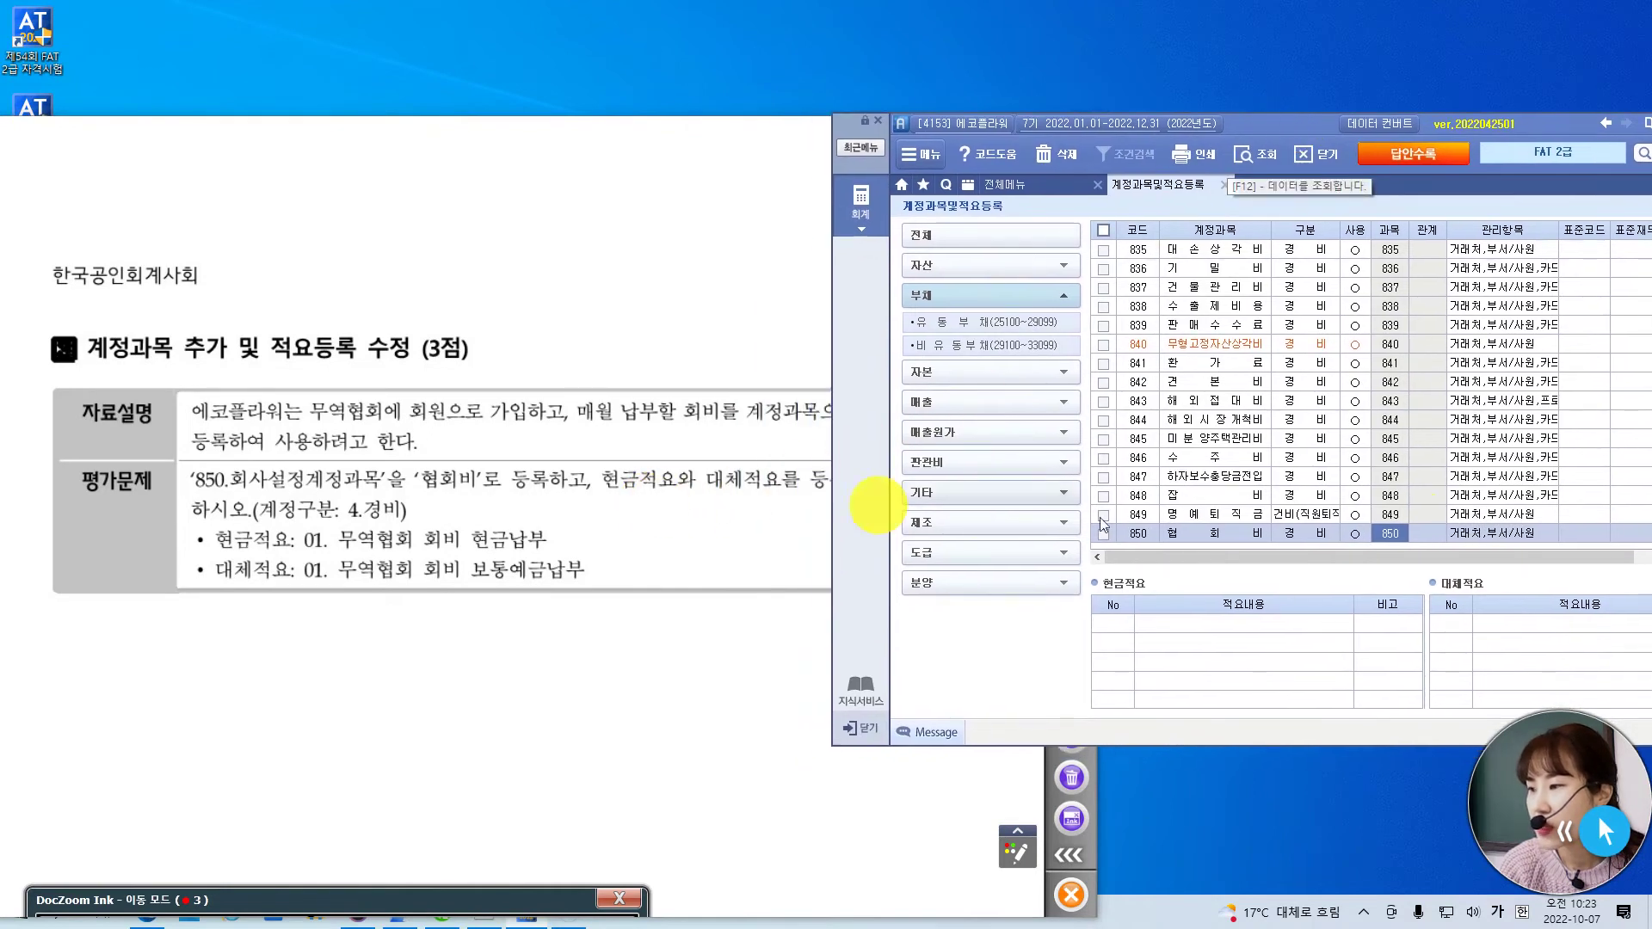
left_click(1323, 532)
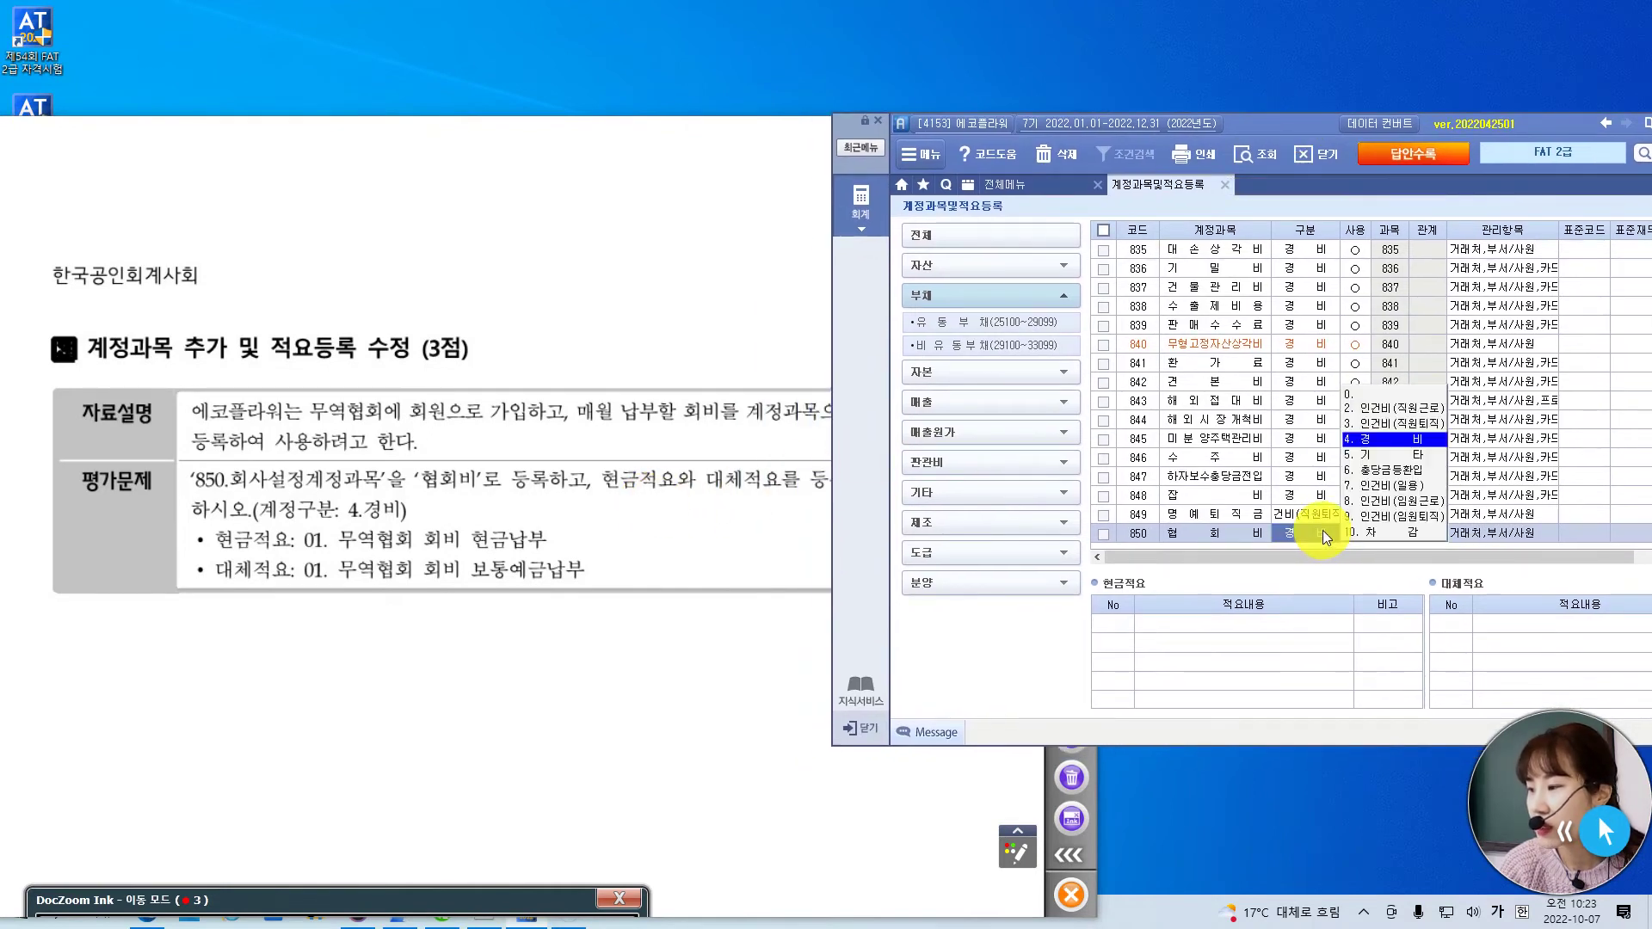
left_click(1387, 443)
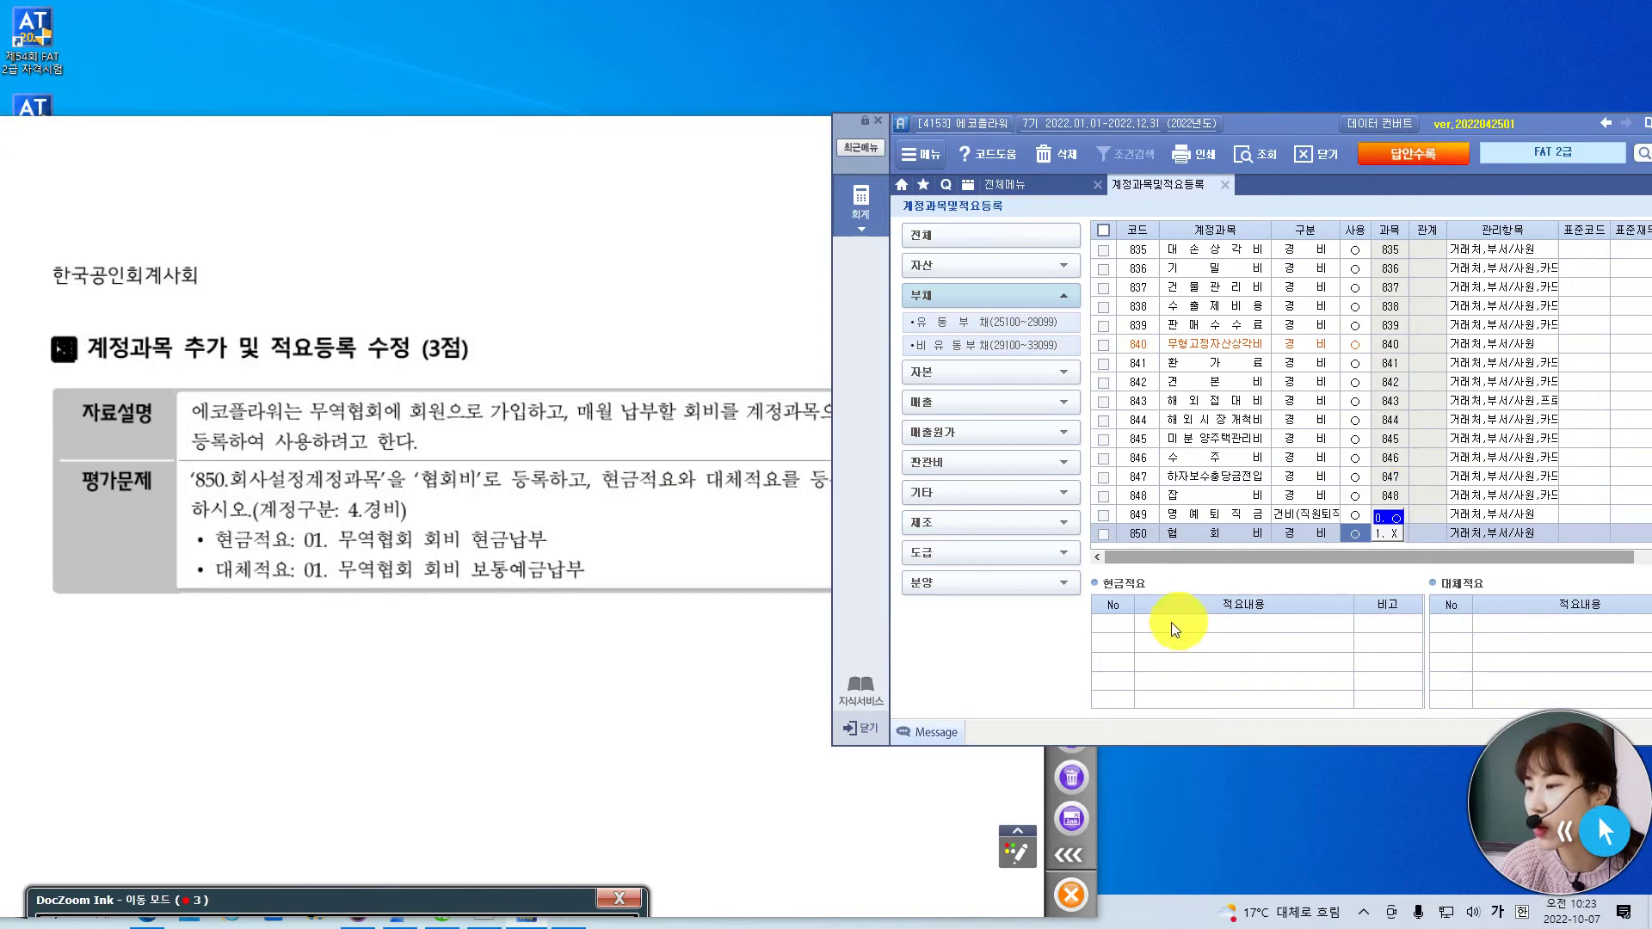
left_click(1125, 624)
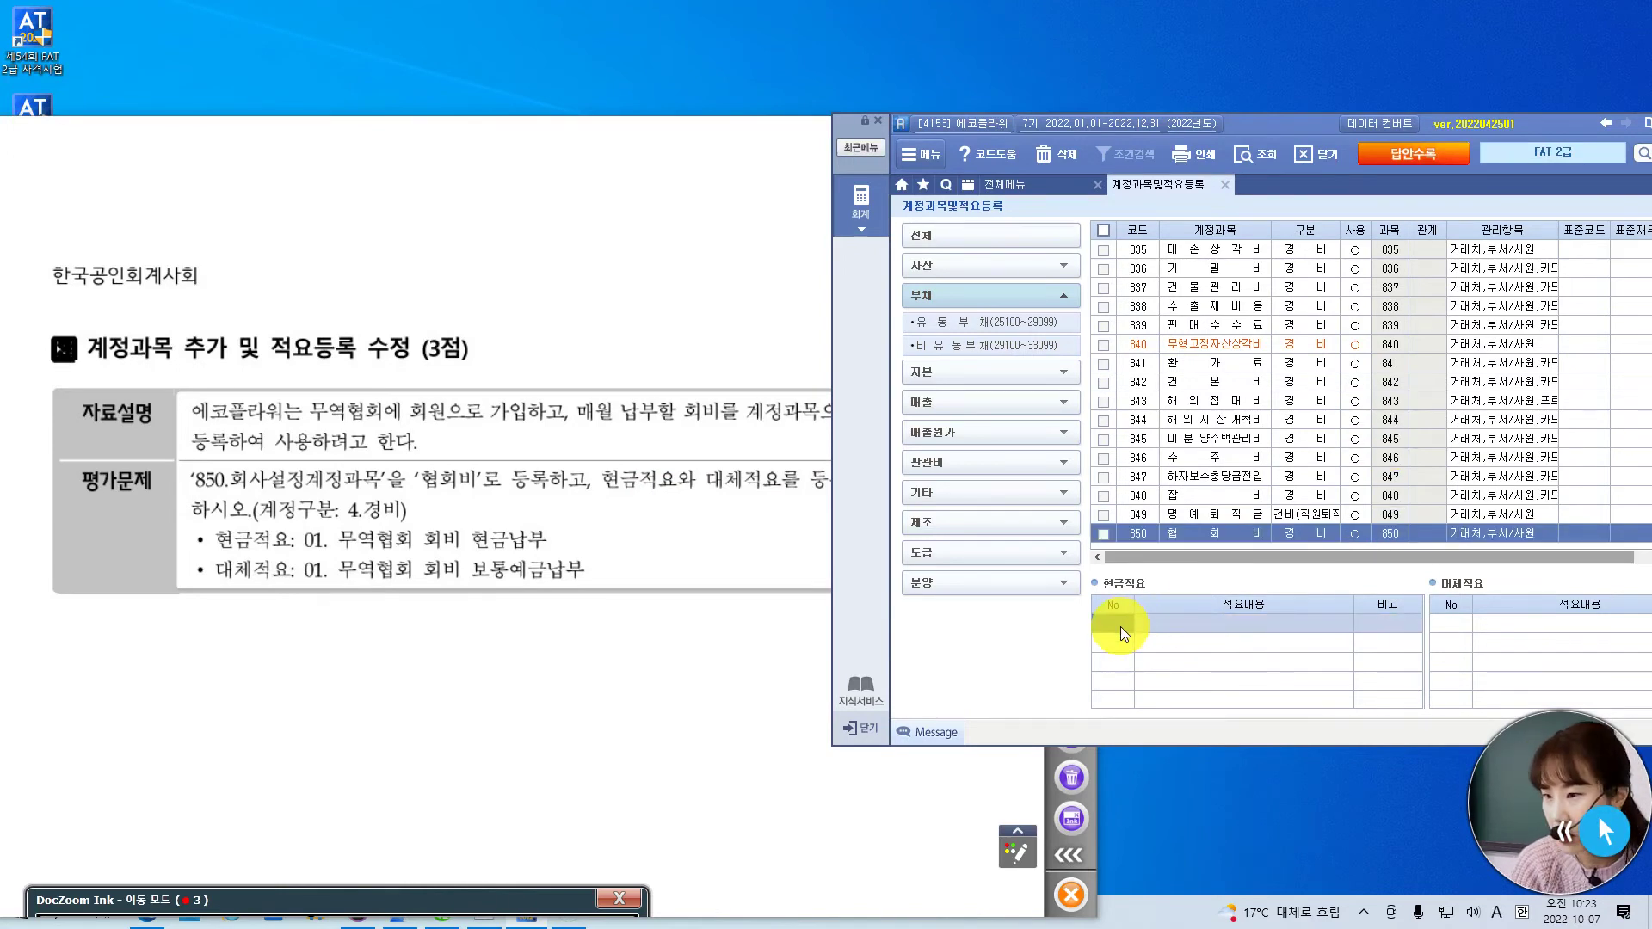
- Add 현금적요 01 '무역협회 회비 현금납부' to 협회비
type("01")
key("Return")
key("Hangul")
type("무")
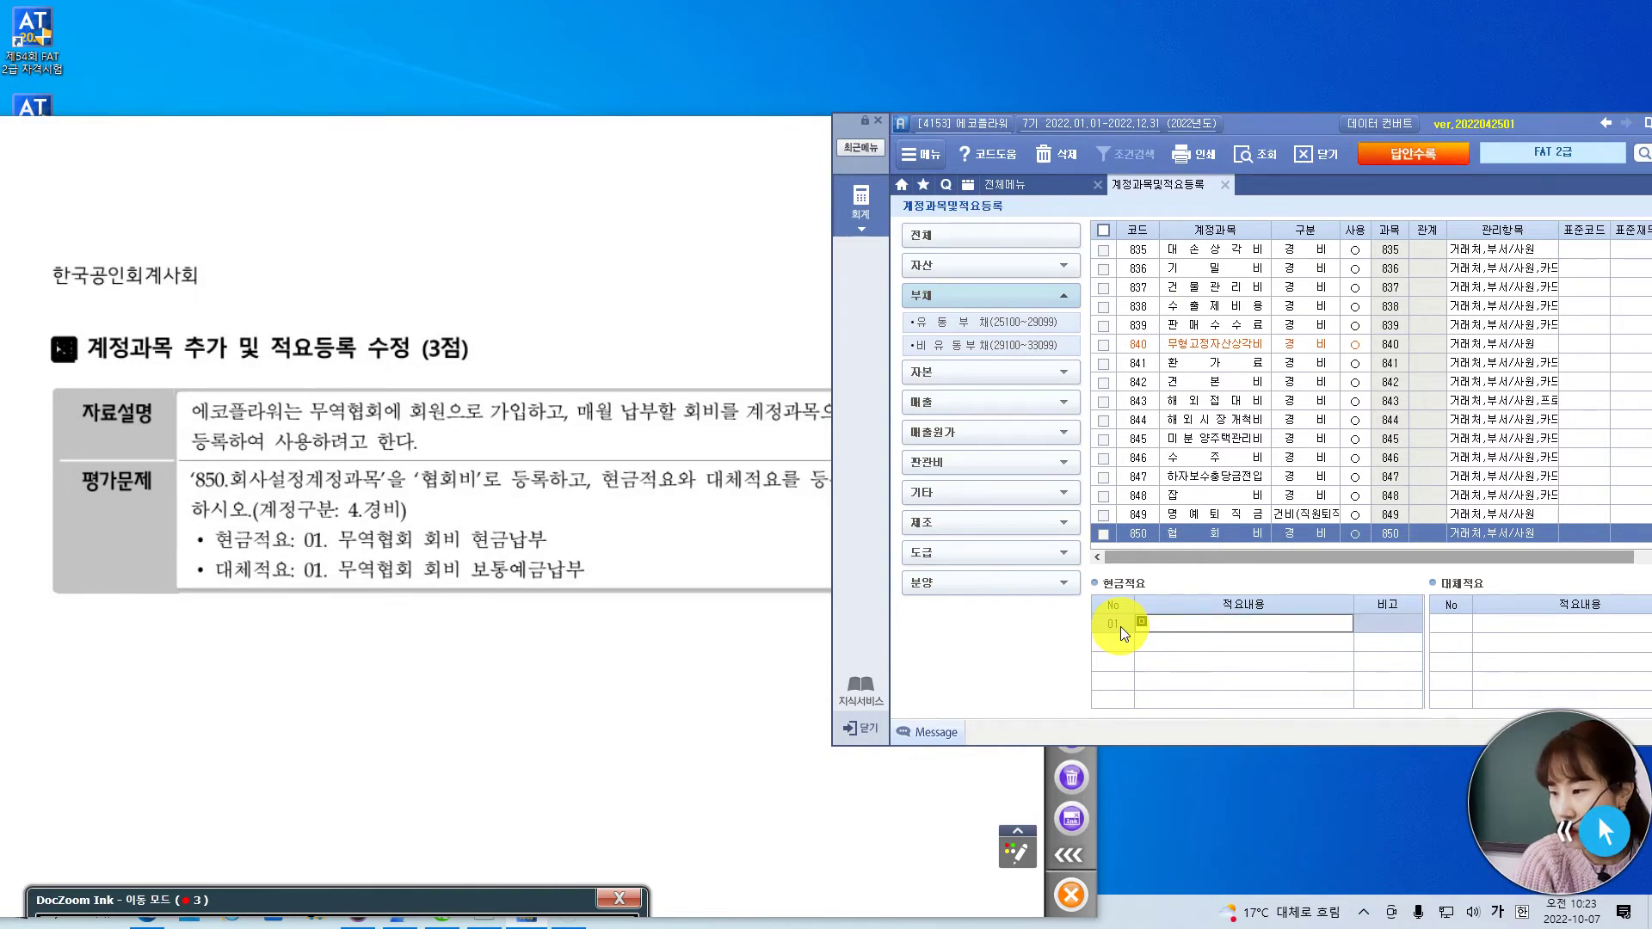
type("역협회 ")
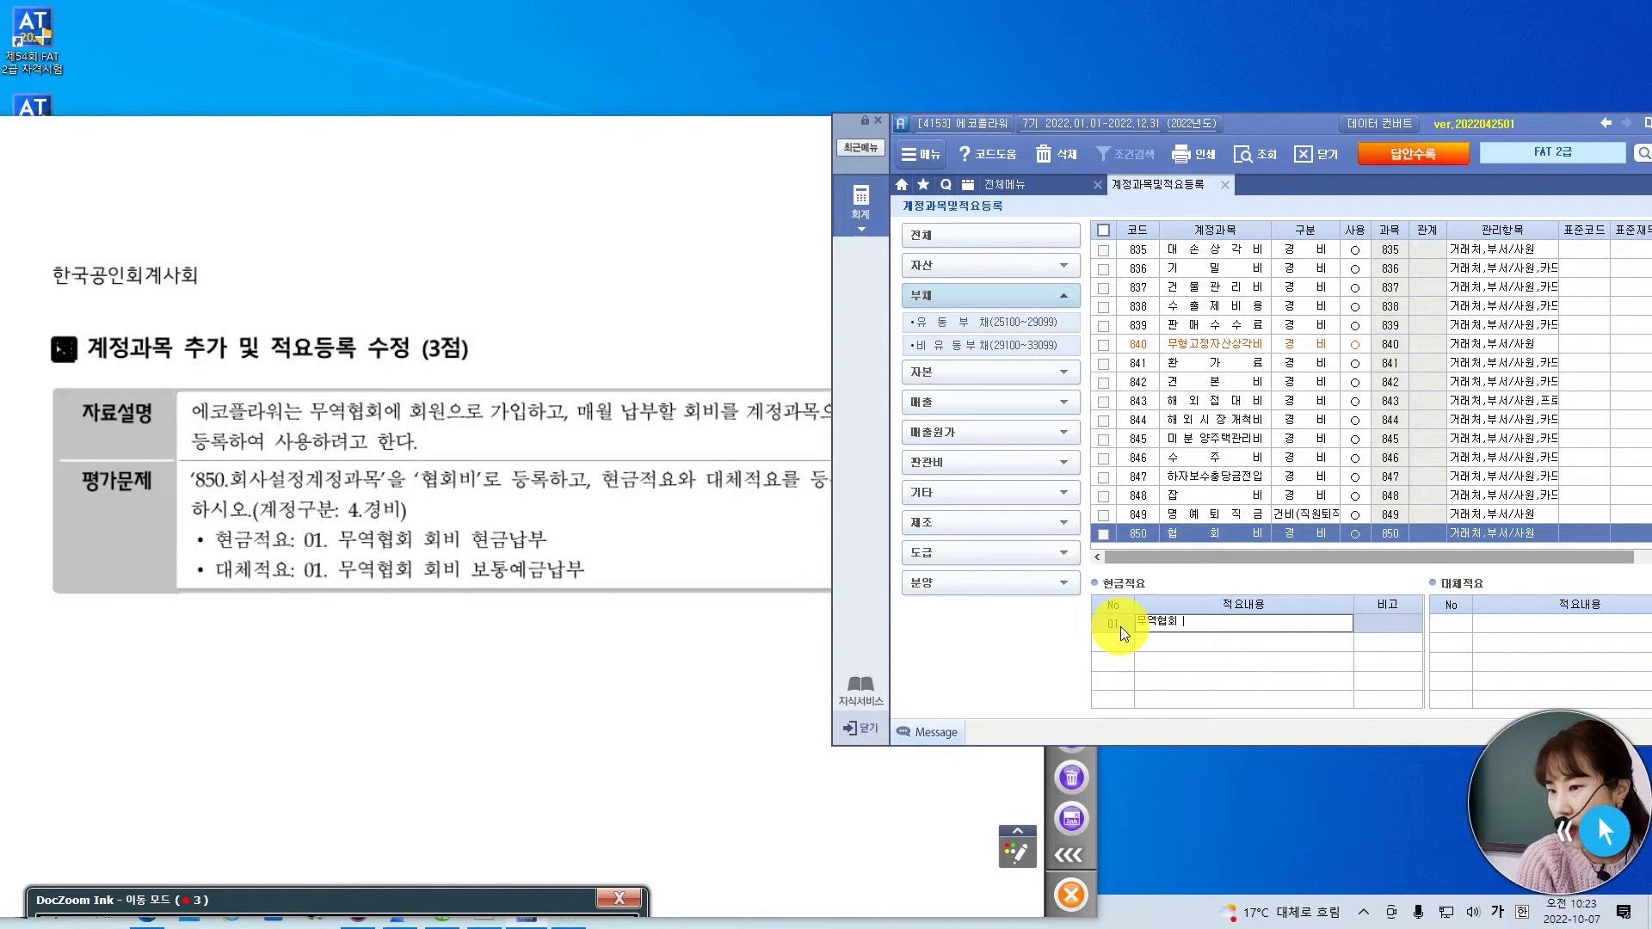
type("회비 현금납부")
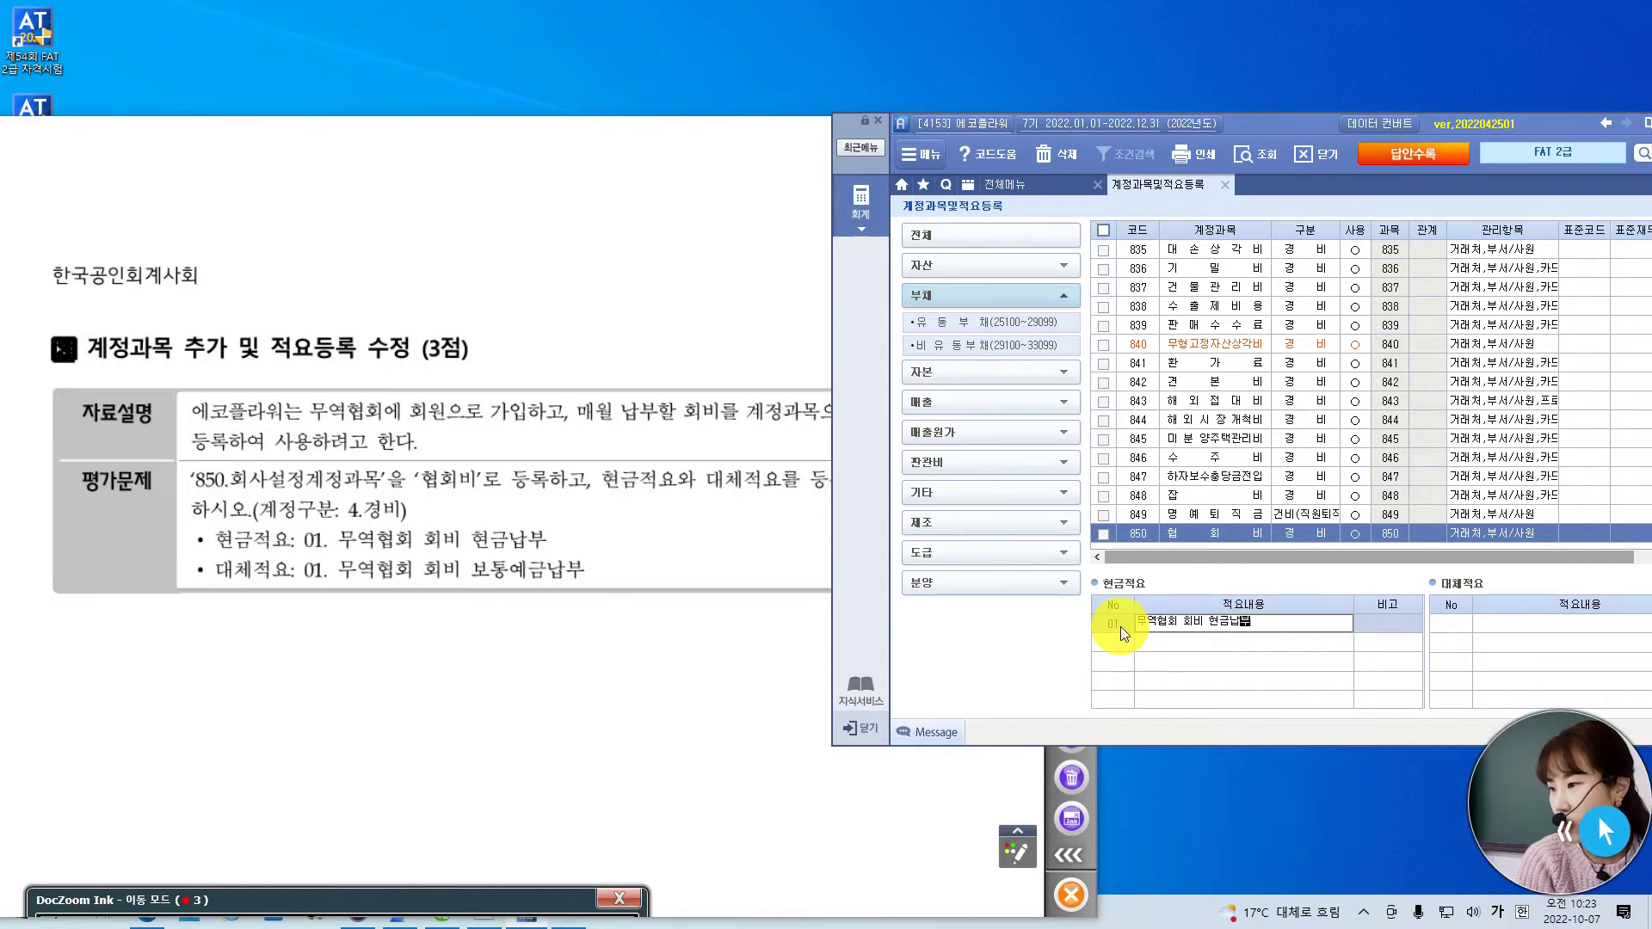
key("Return")
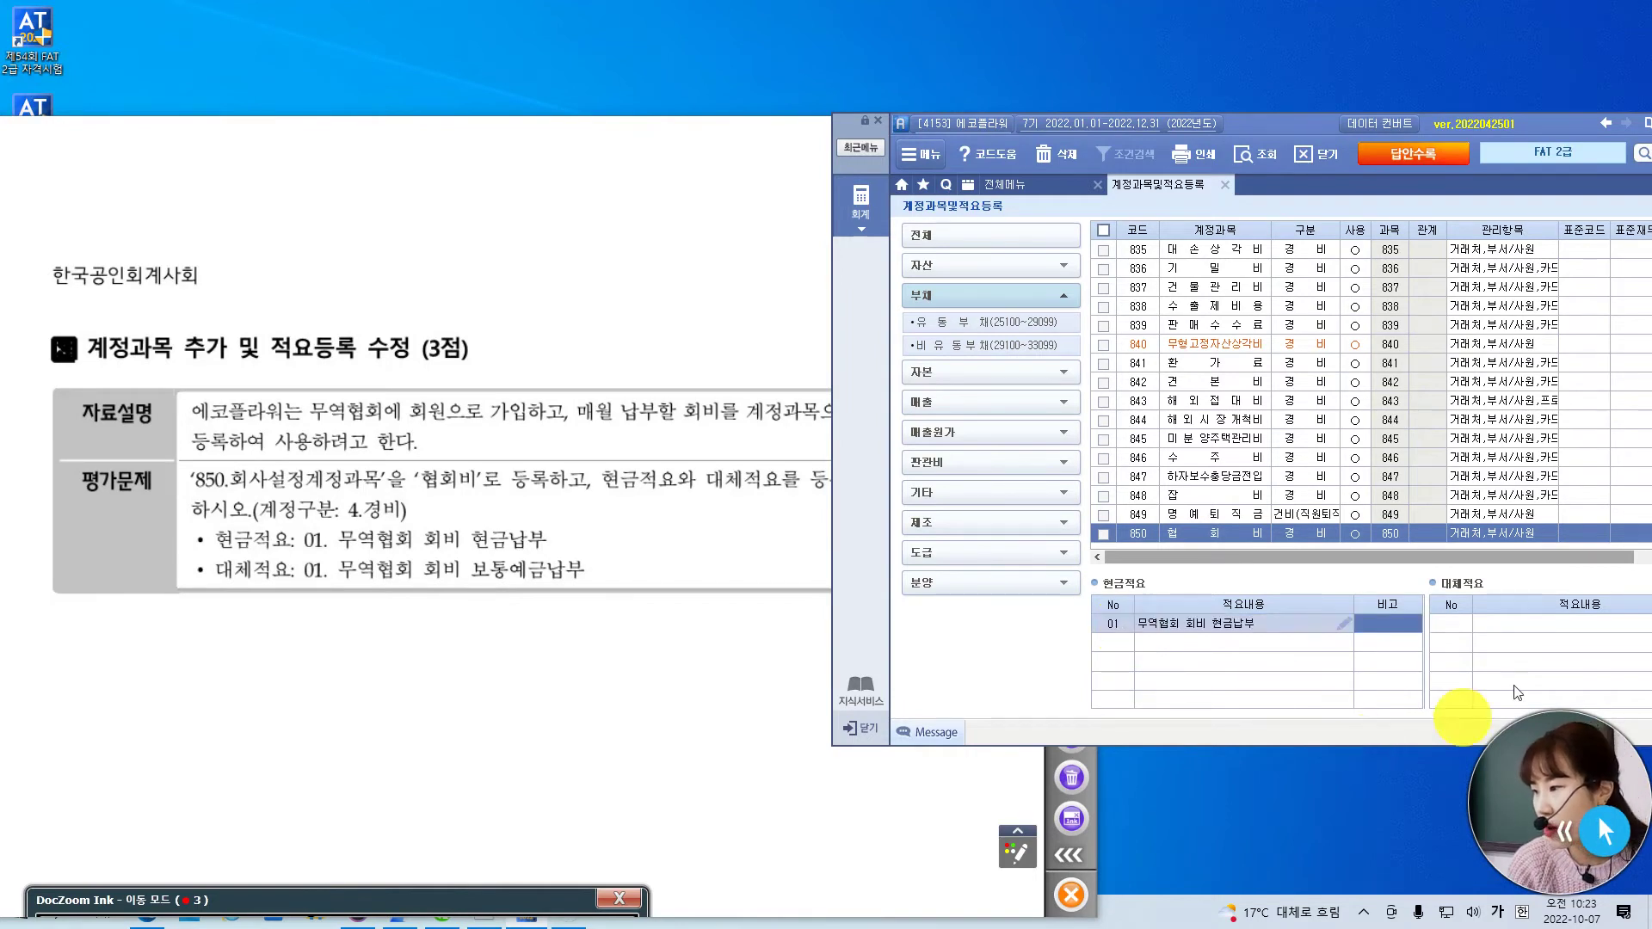
- Add 대체적요 01 '무역협회 회비 보통예금납부' to 협회비
left_click(1449, 626)
type("01")
key("Return")
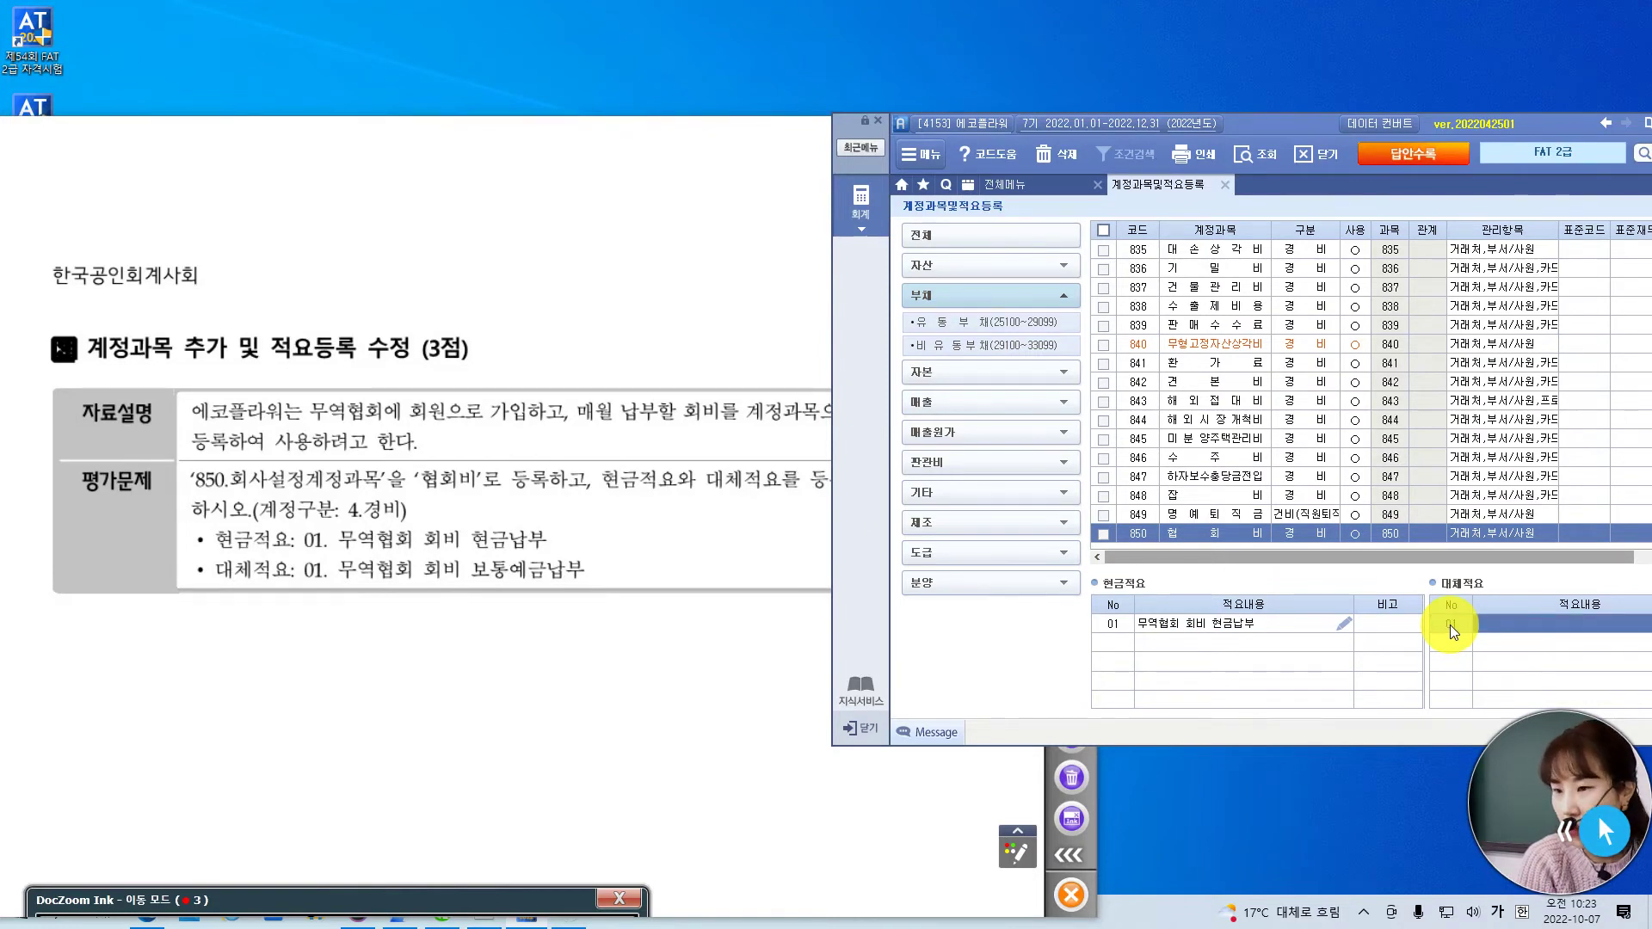
type("무역협회 회")
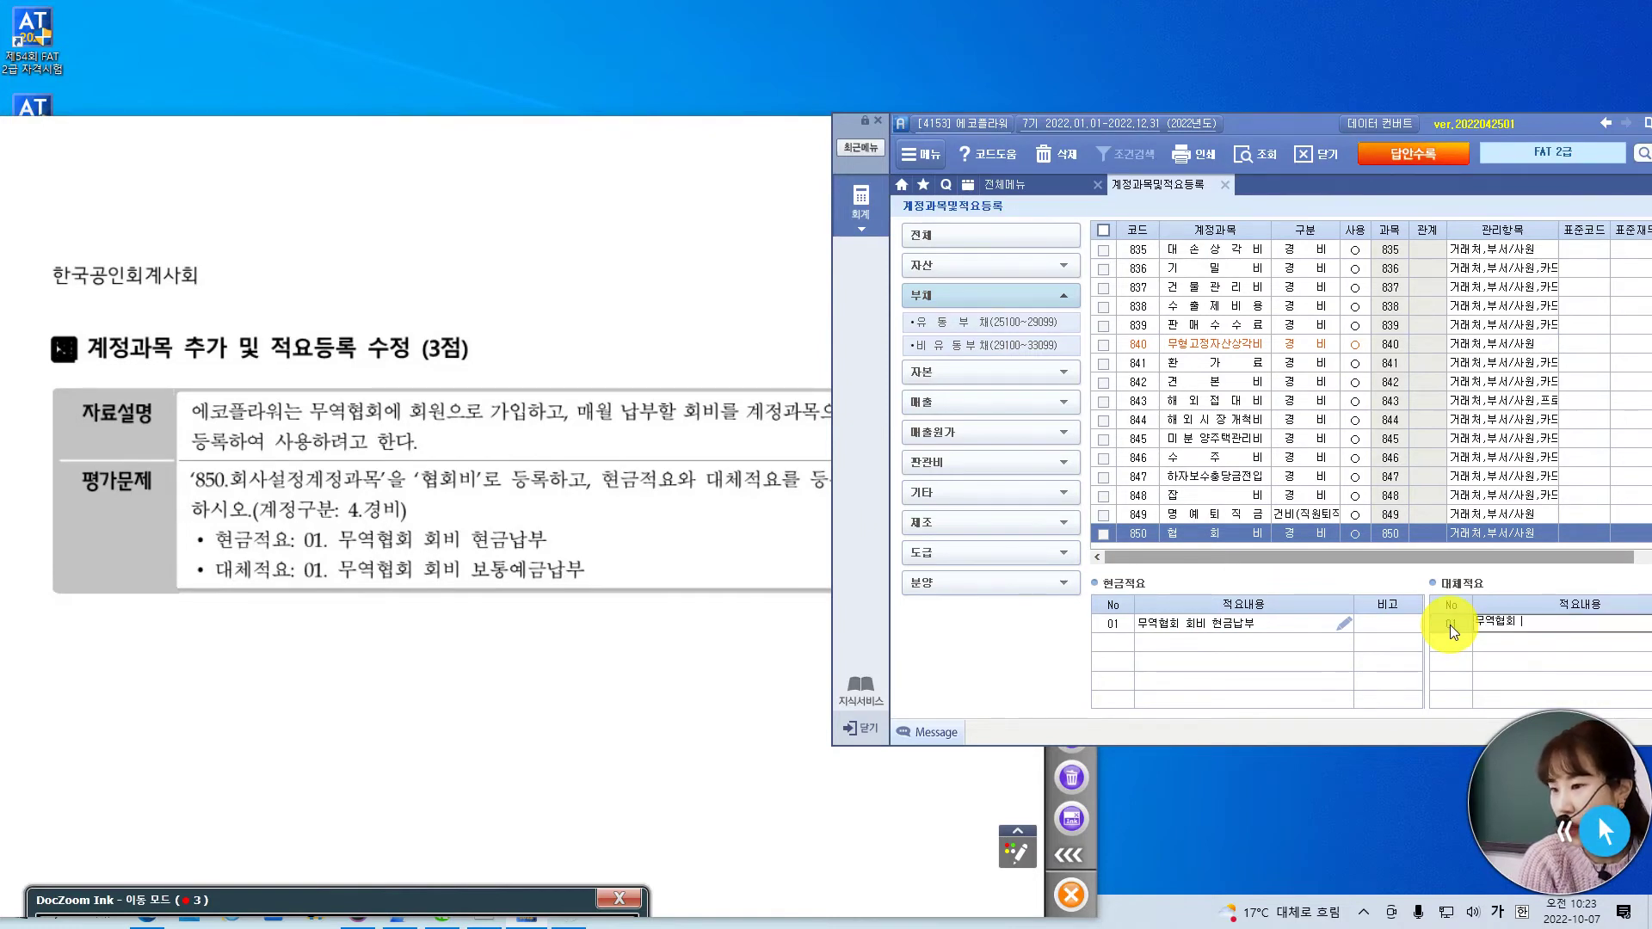
type("비 ㅂ보통")
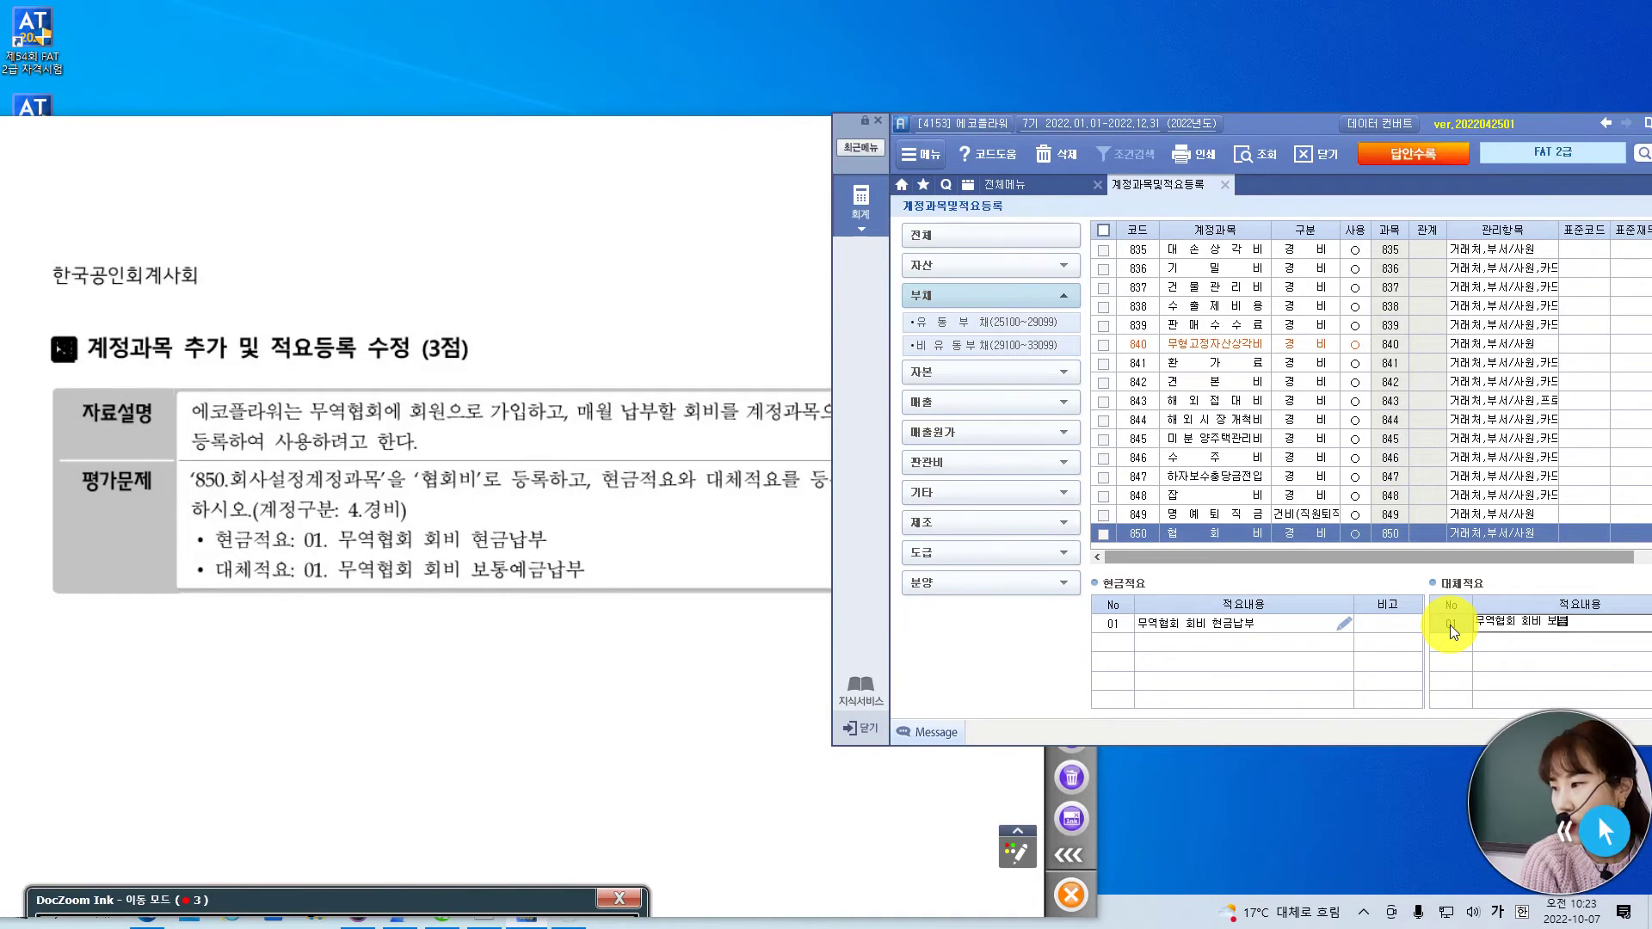
type("예금납부")
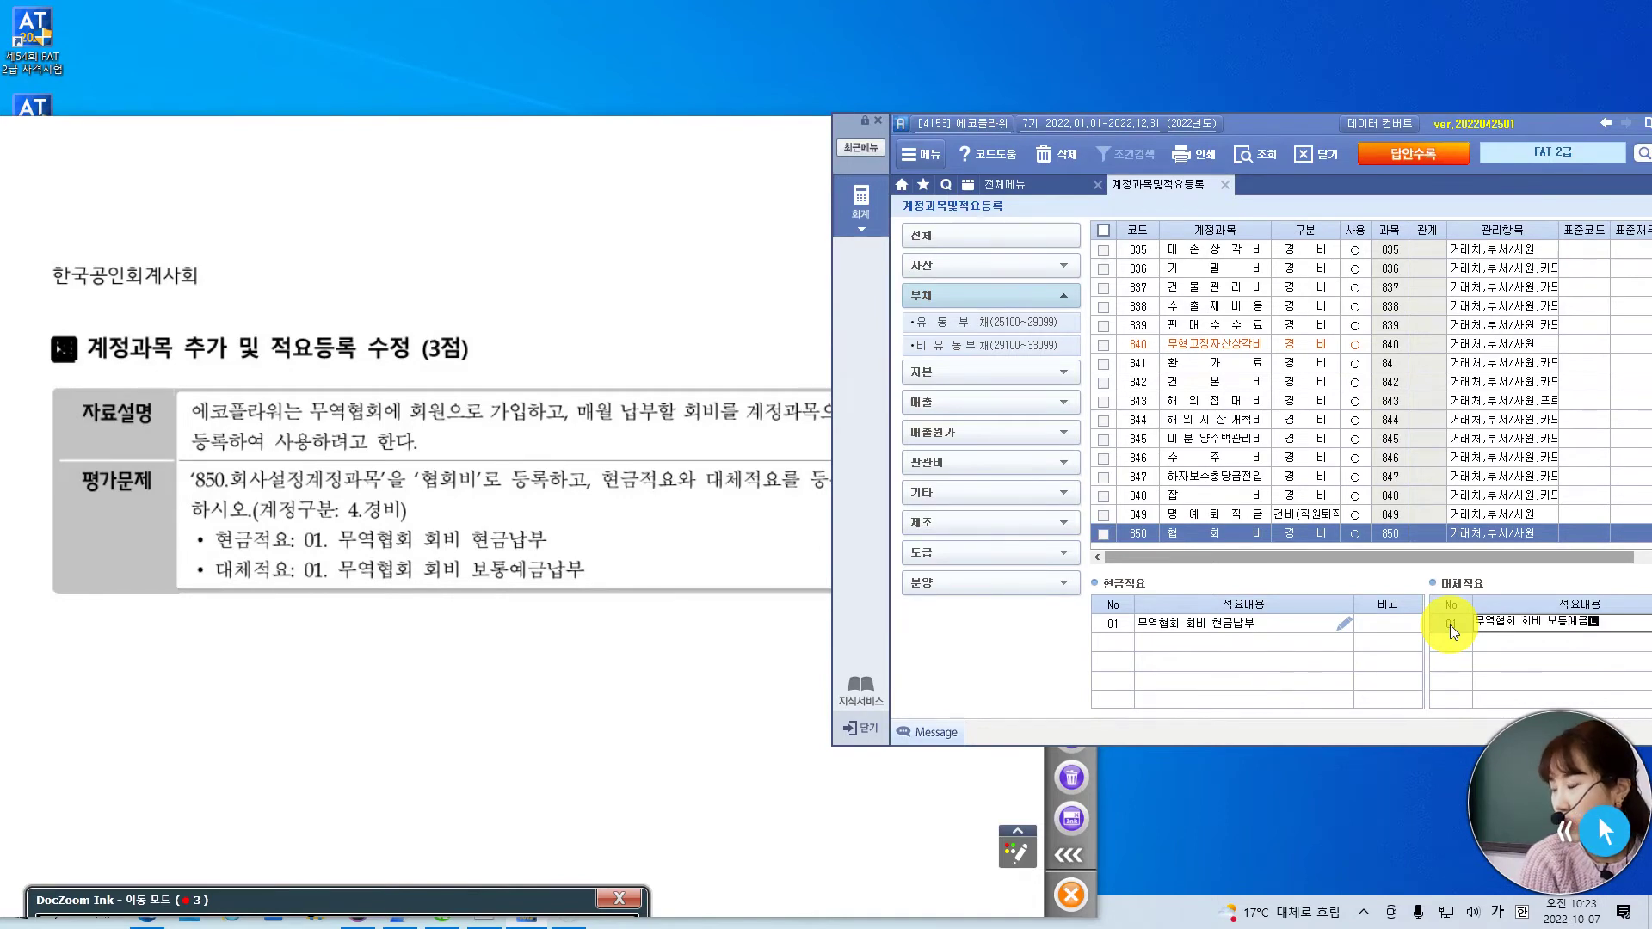
key("Return")
left_click_drag(1293, 126, 1171, 129)
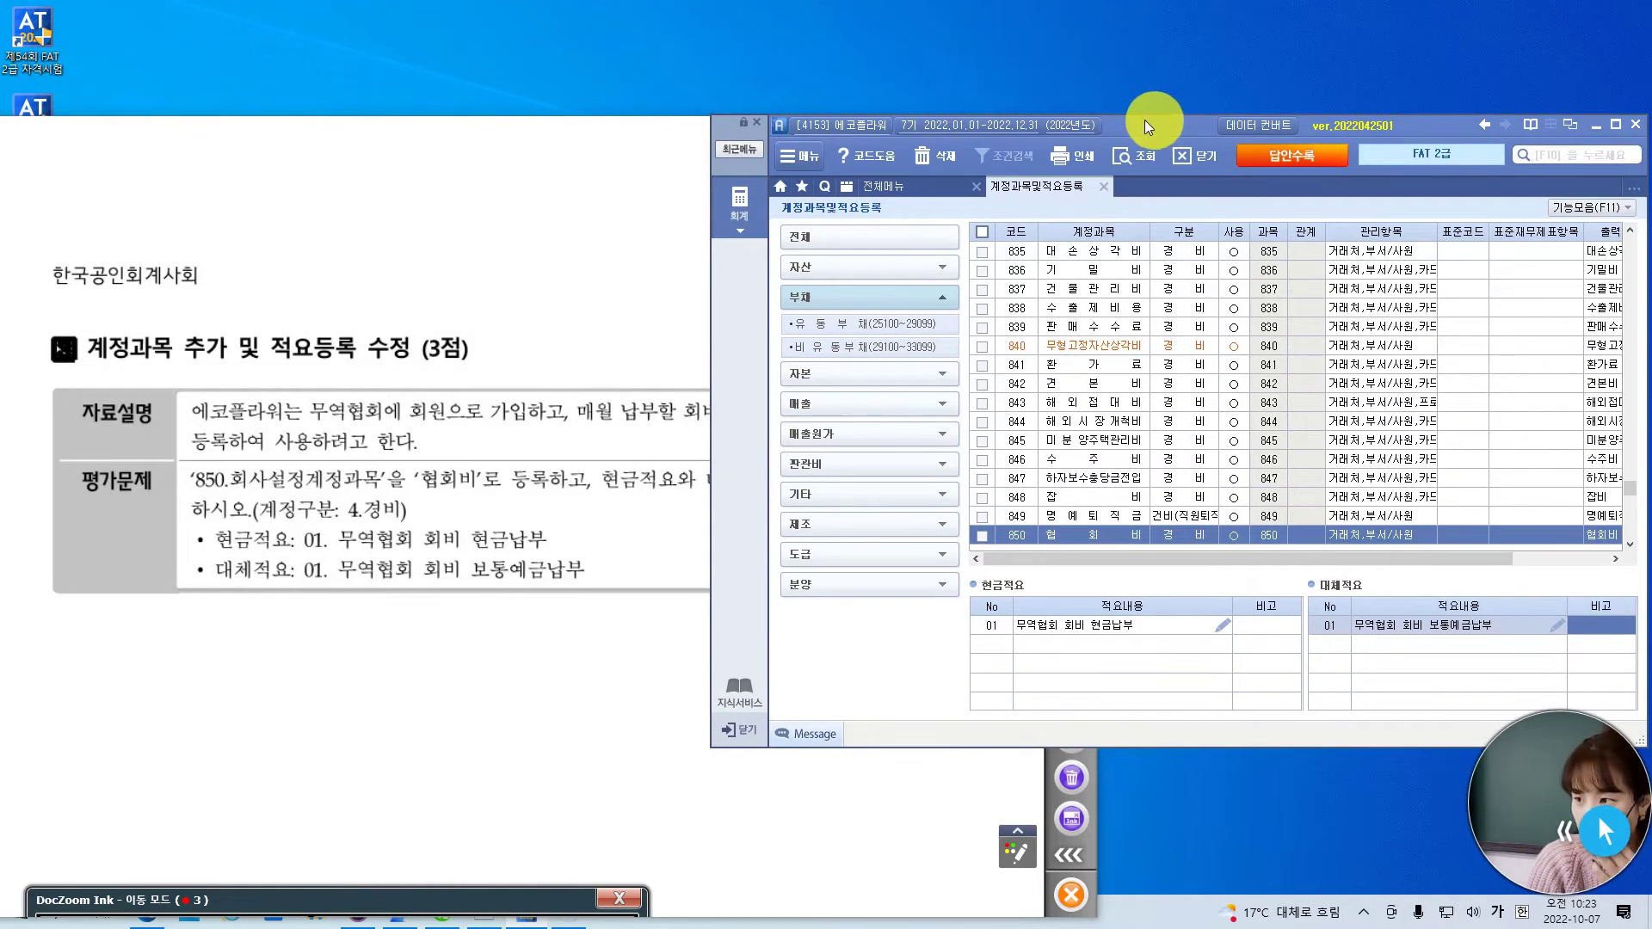
- Close account registration and page the exam, fitted to width, to the July pay statement
left_click(1099, 191)
left_click(419, 163)
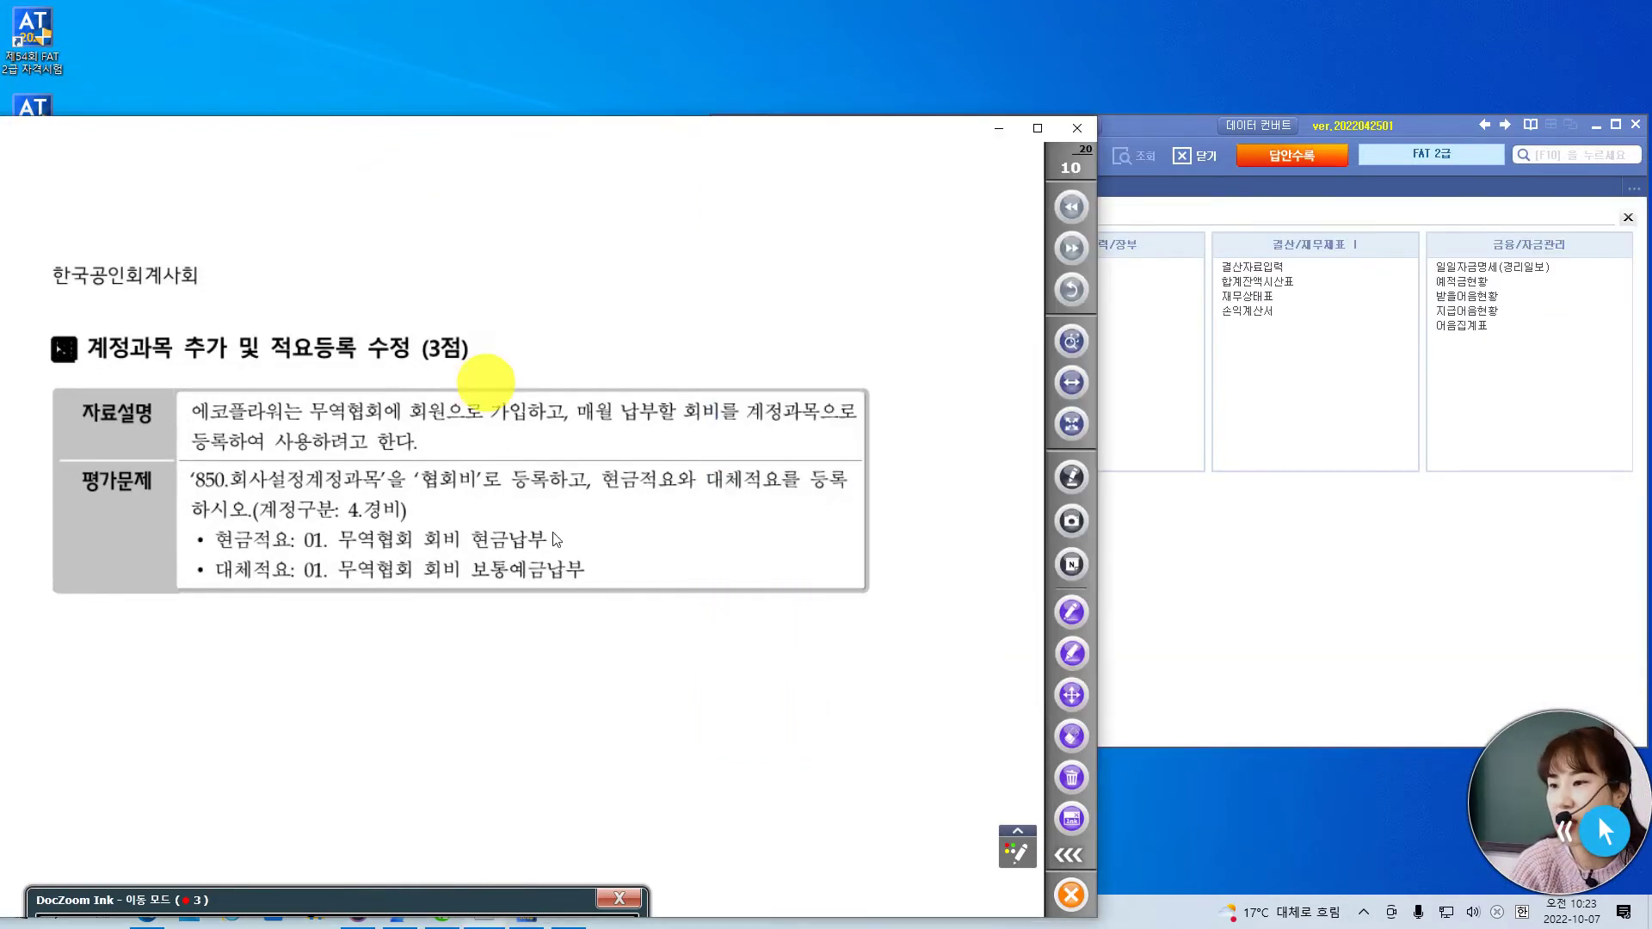
scroll(592, 575, "down", 5)
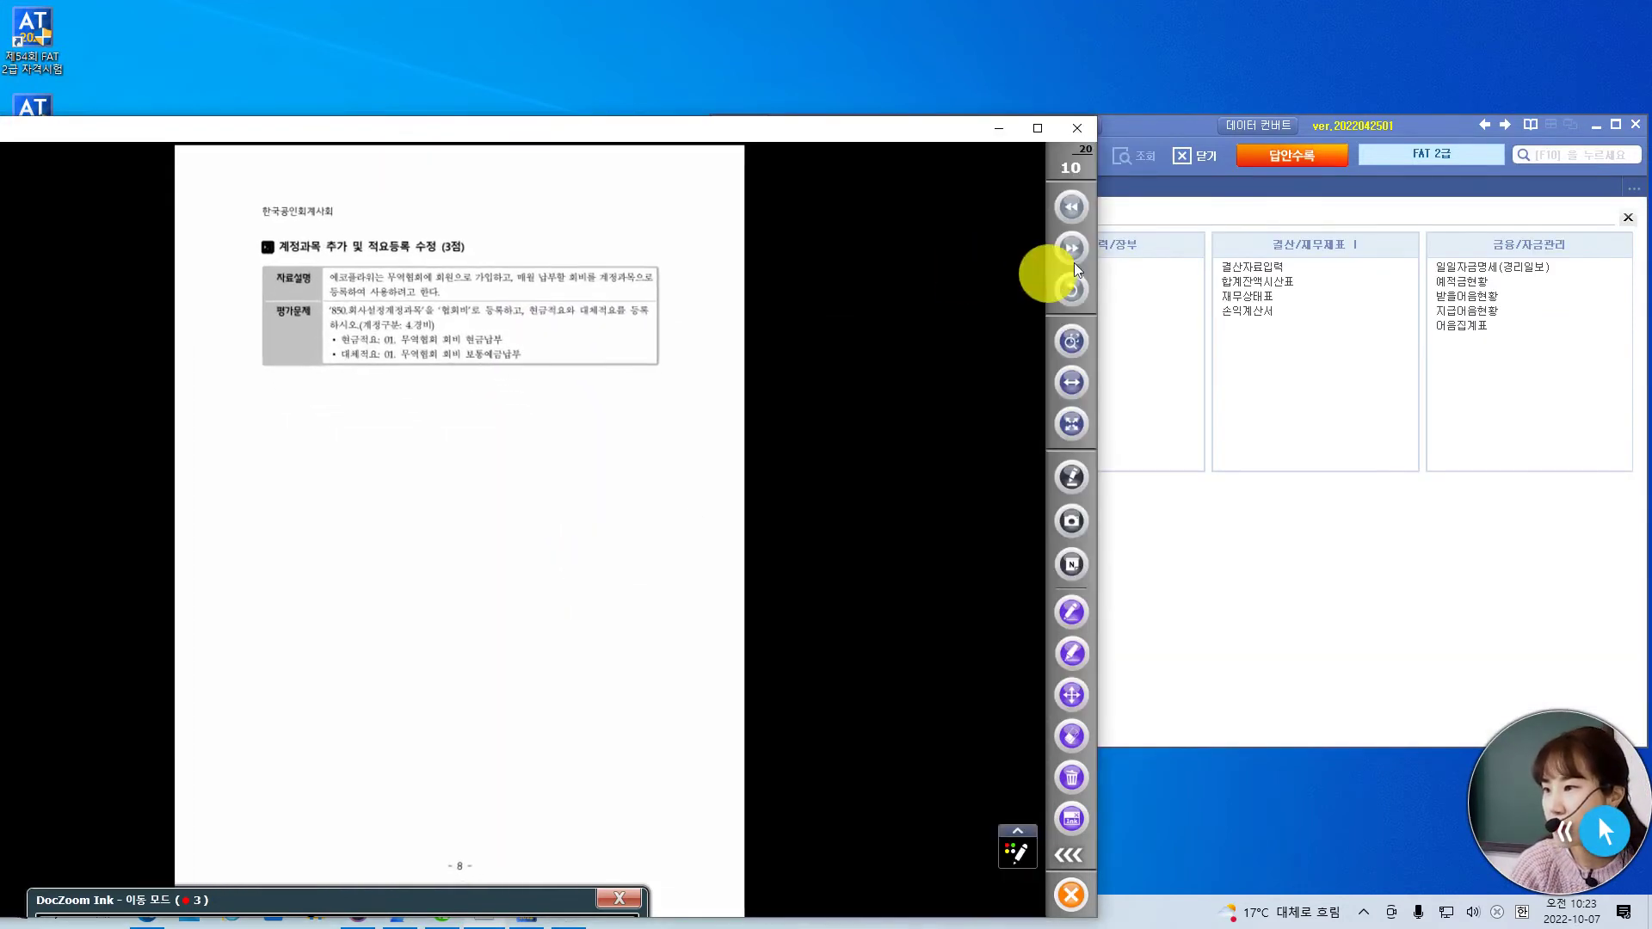
left_click(1071, 246)
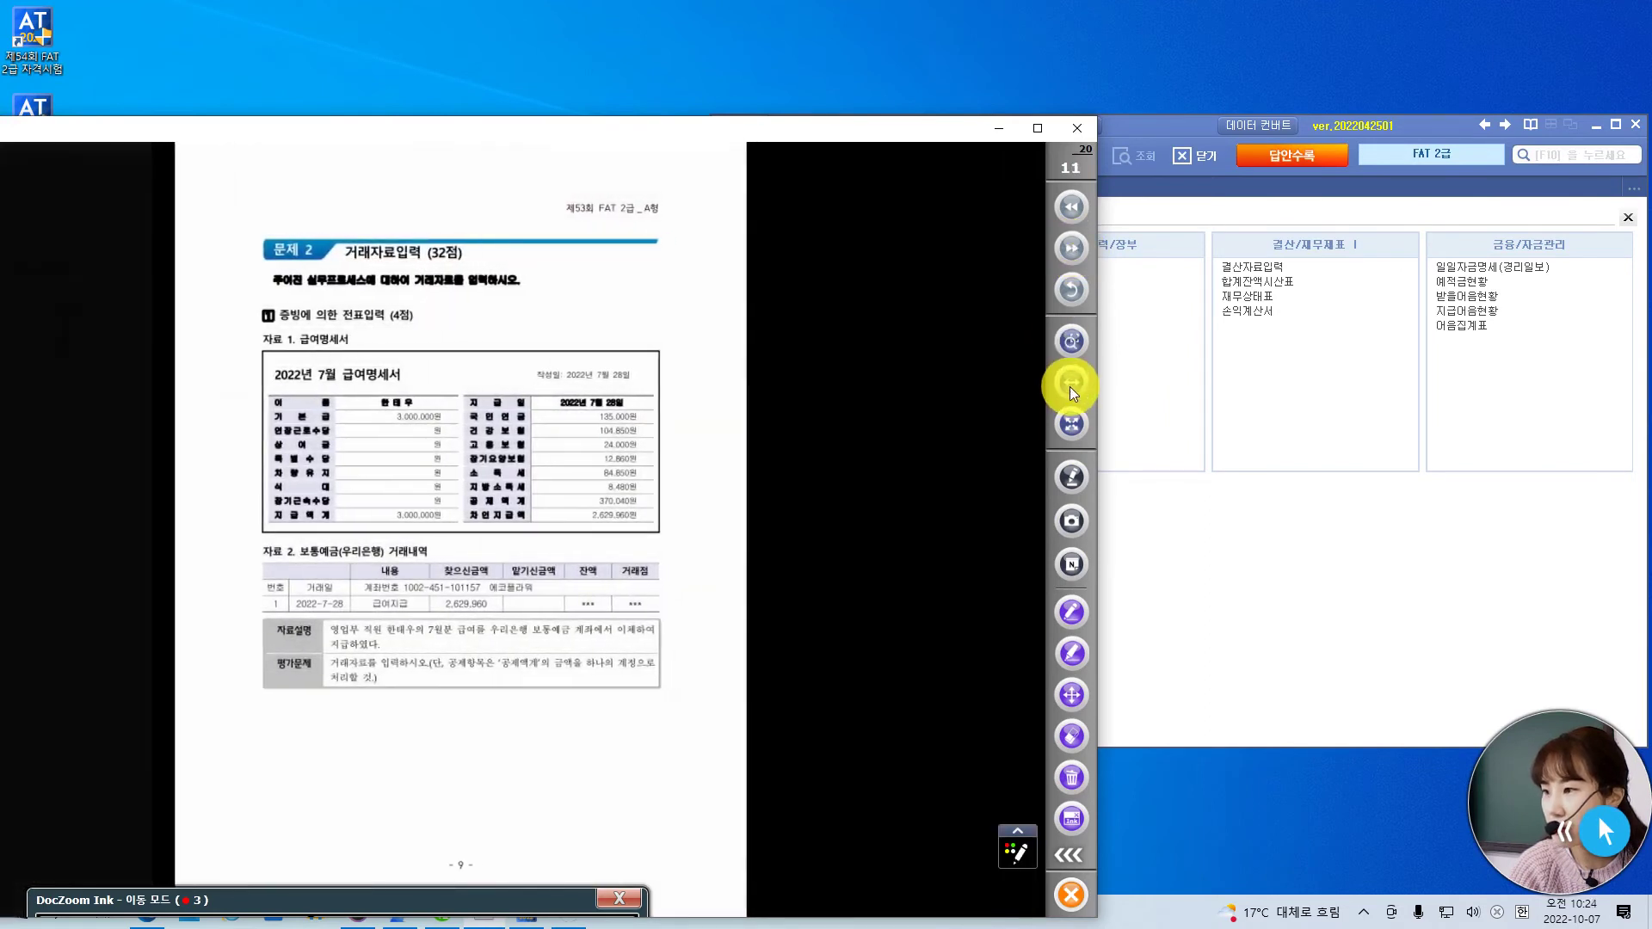
left_click(1071, 385)
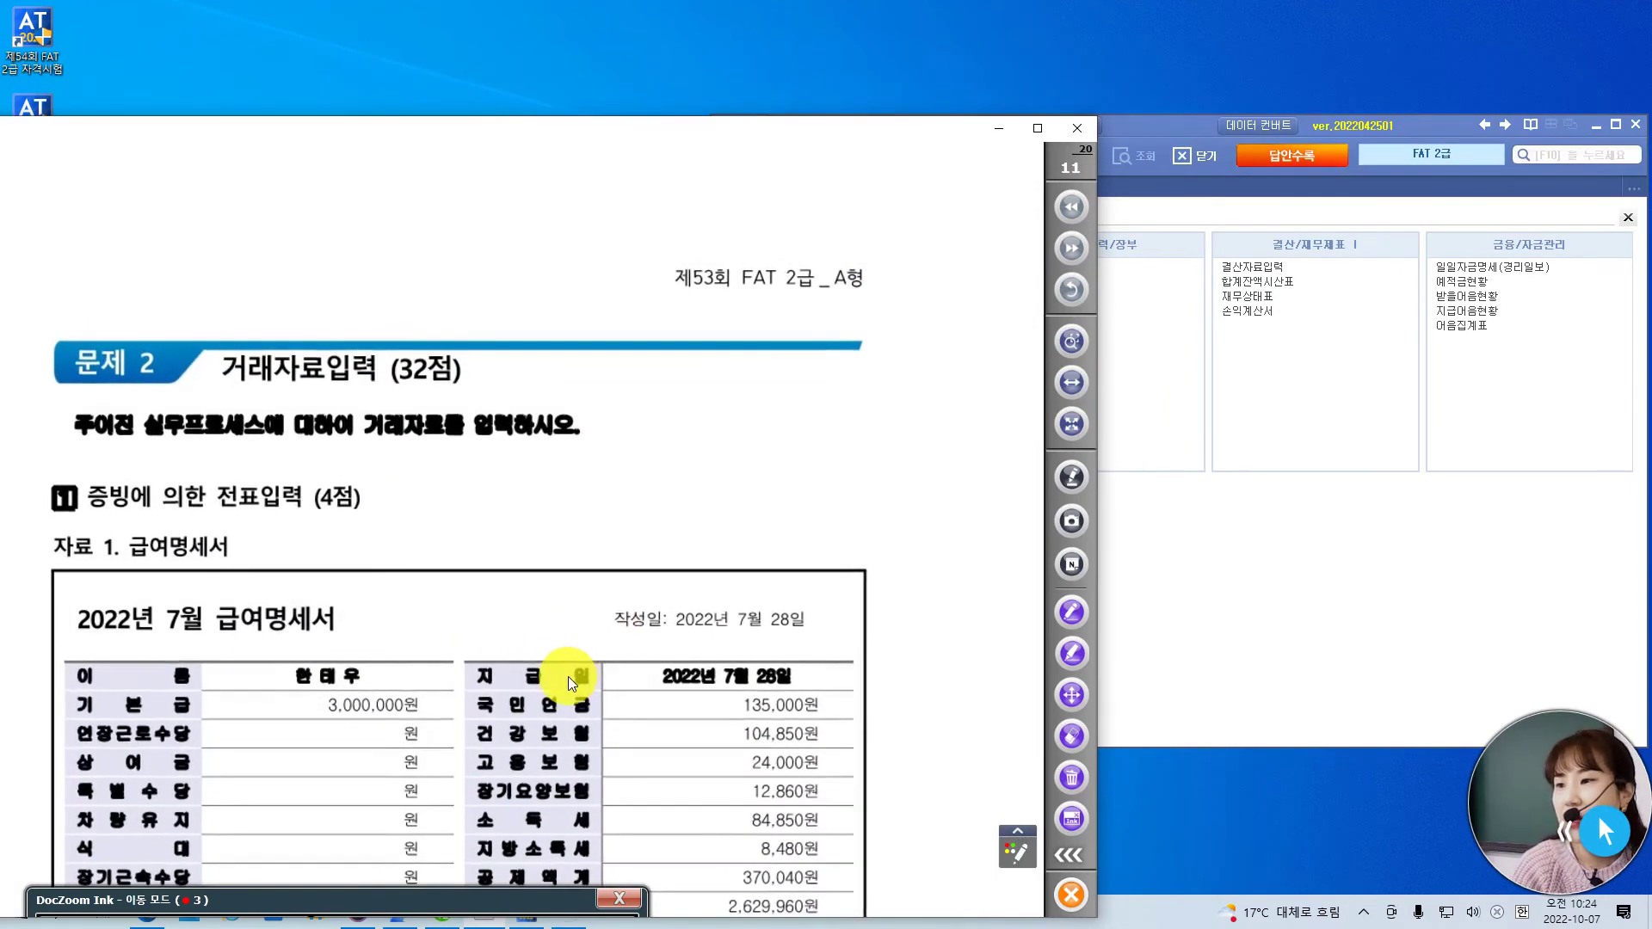
scroll(570, 674, "down", 2)
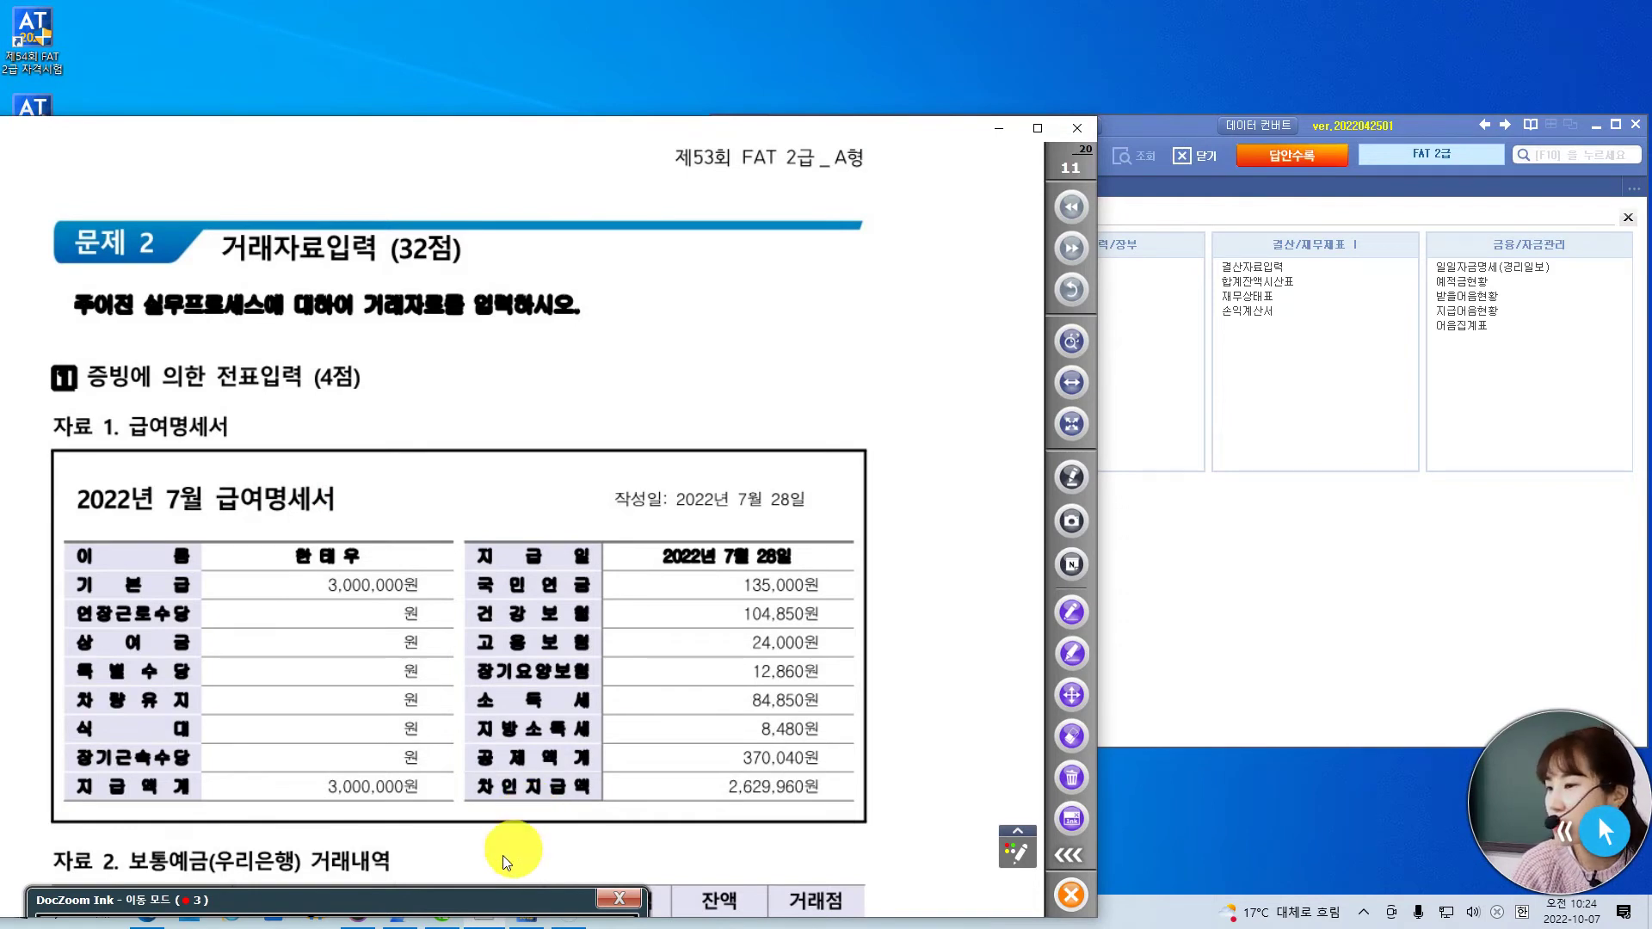
left_click(1175, 127)
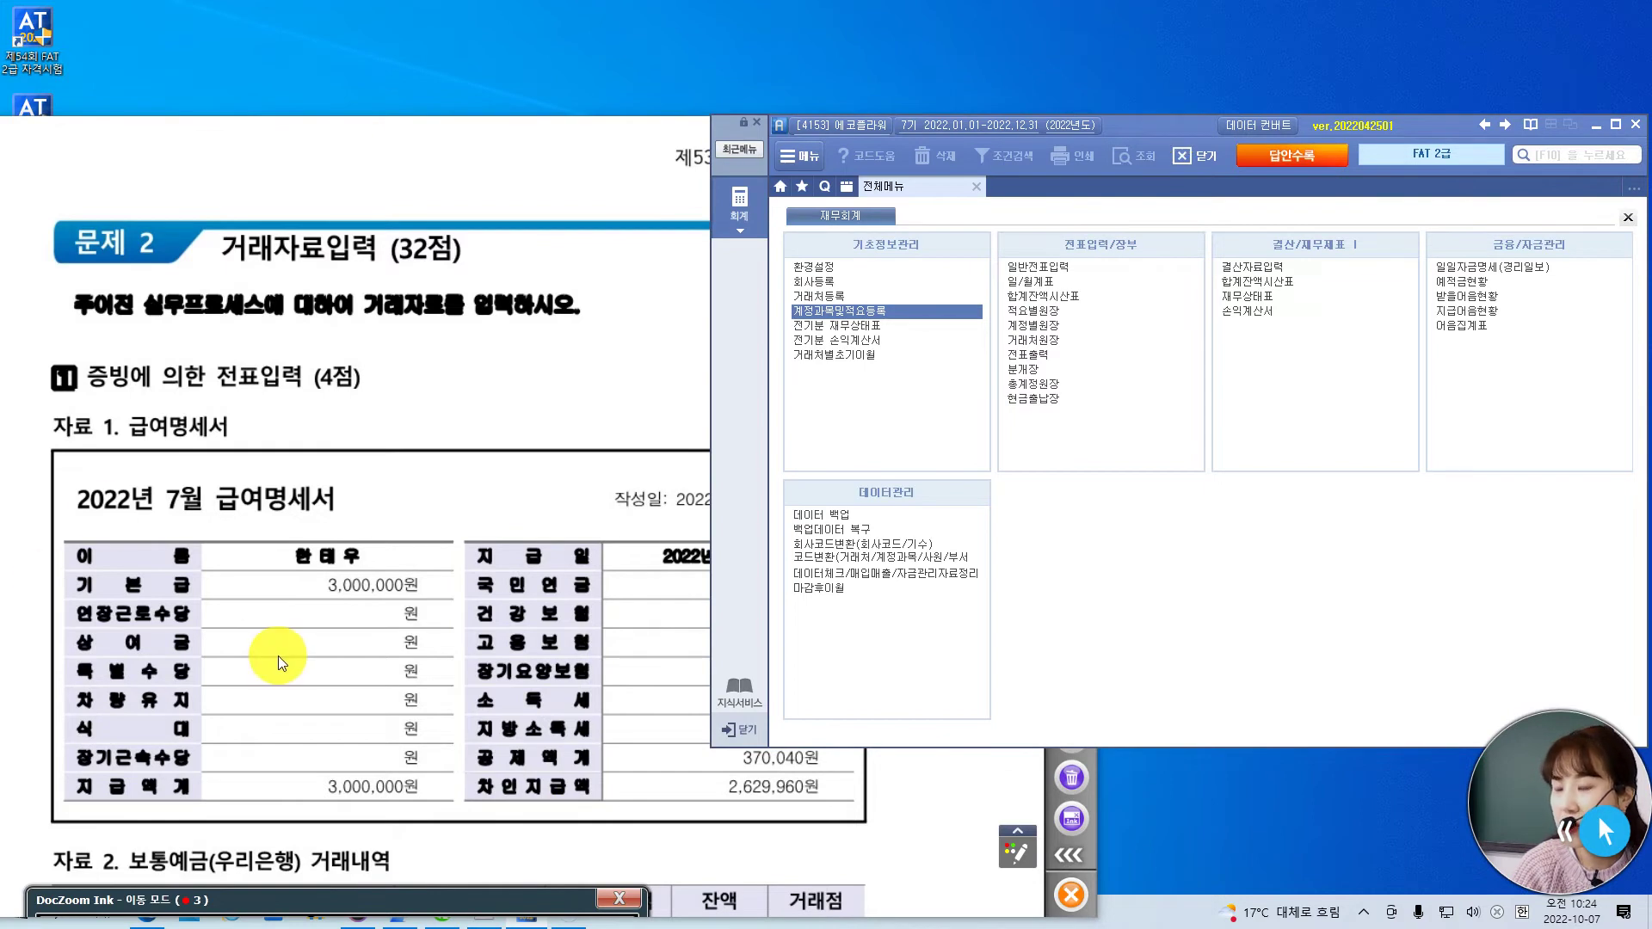
left_click(334, 704)
scroll(344, 671, "down", 2)
scroll(353, 623, "down", 2)
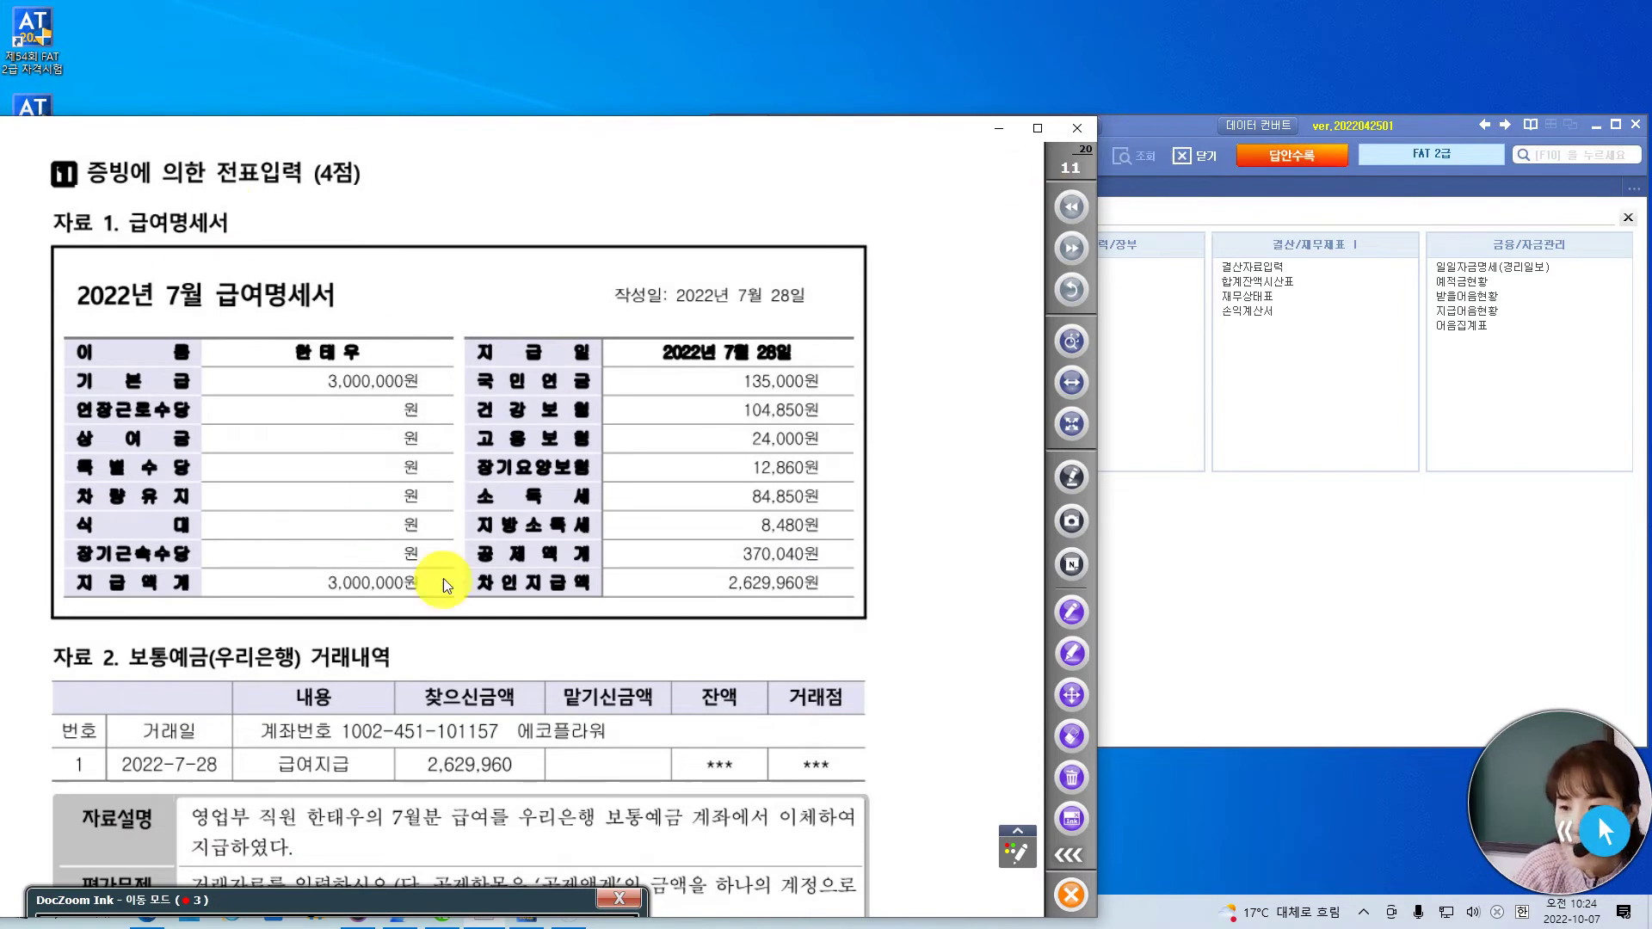
scroll(521, 602, "down", 1)
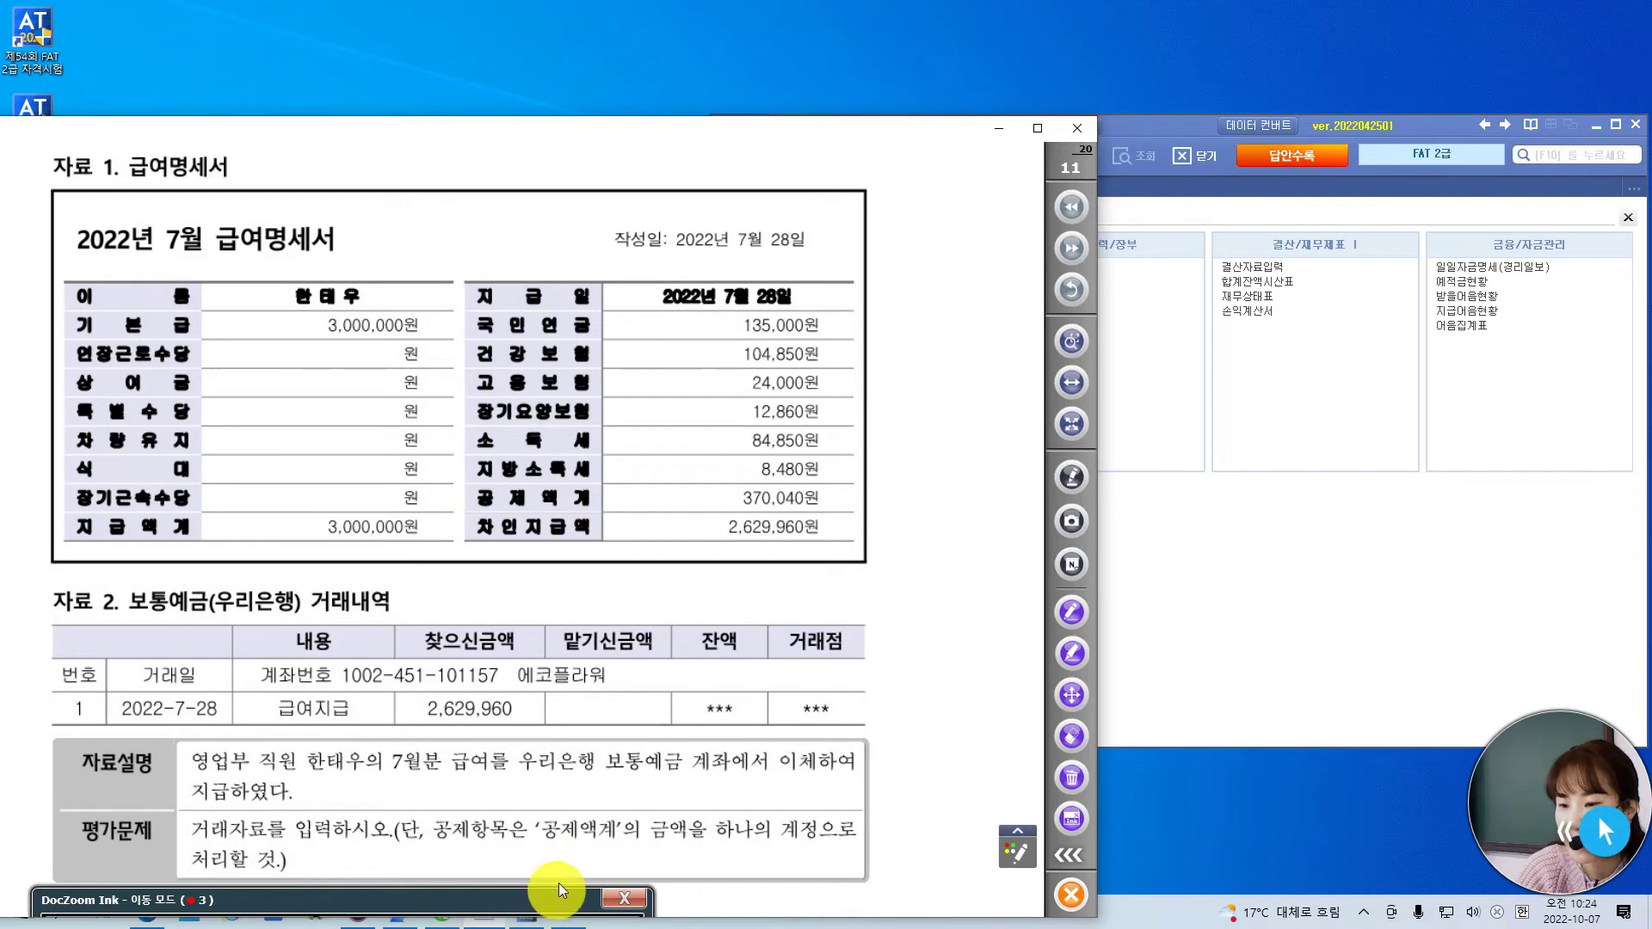
- Mark 우리은행 and the 2,629,960 withdrawal on the exam paper in red pen
mouse_move(553, 900)
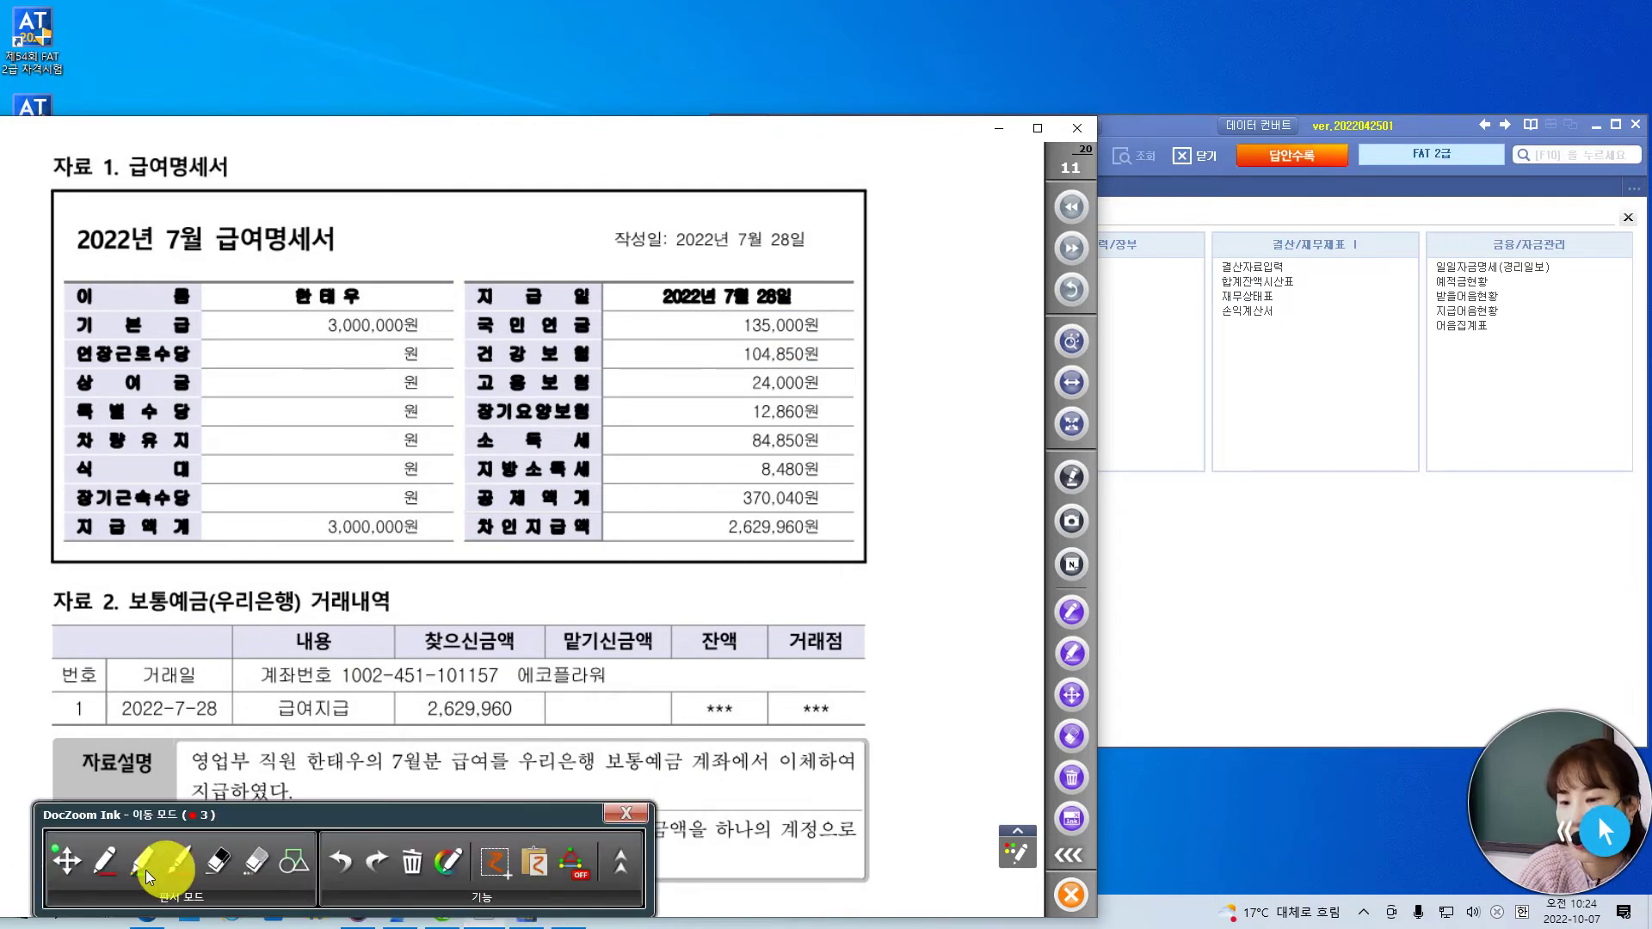
left_click(116, 869)
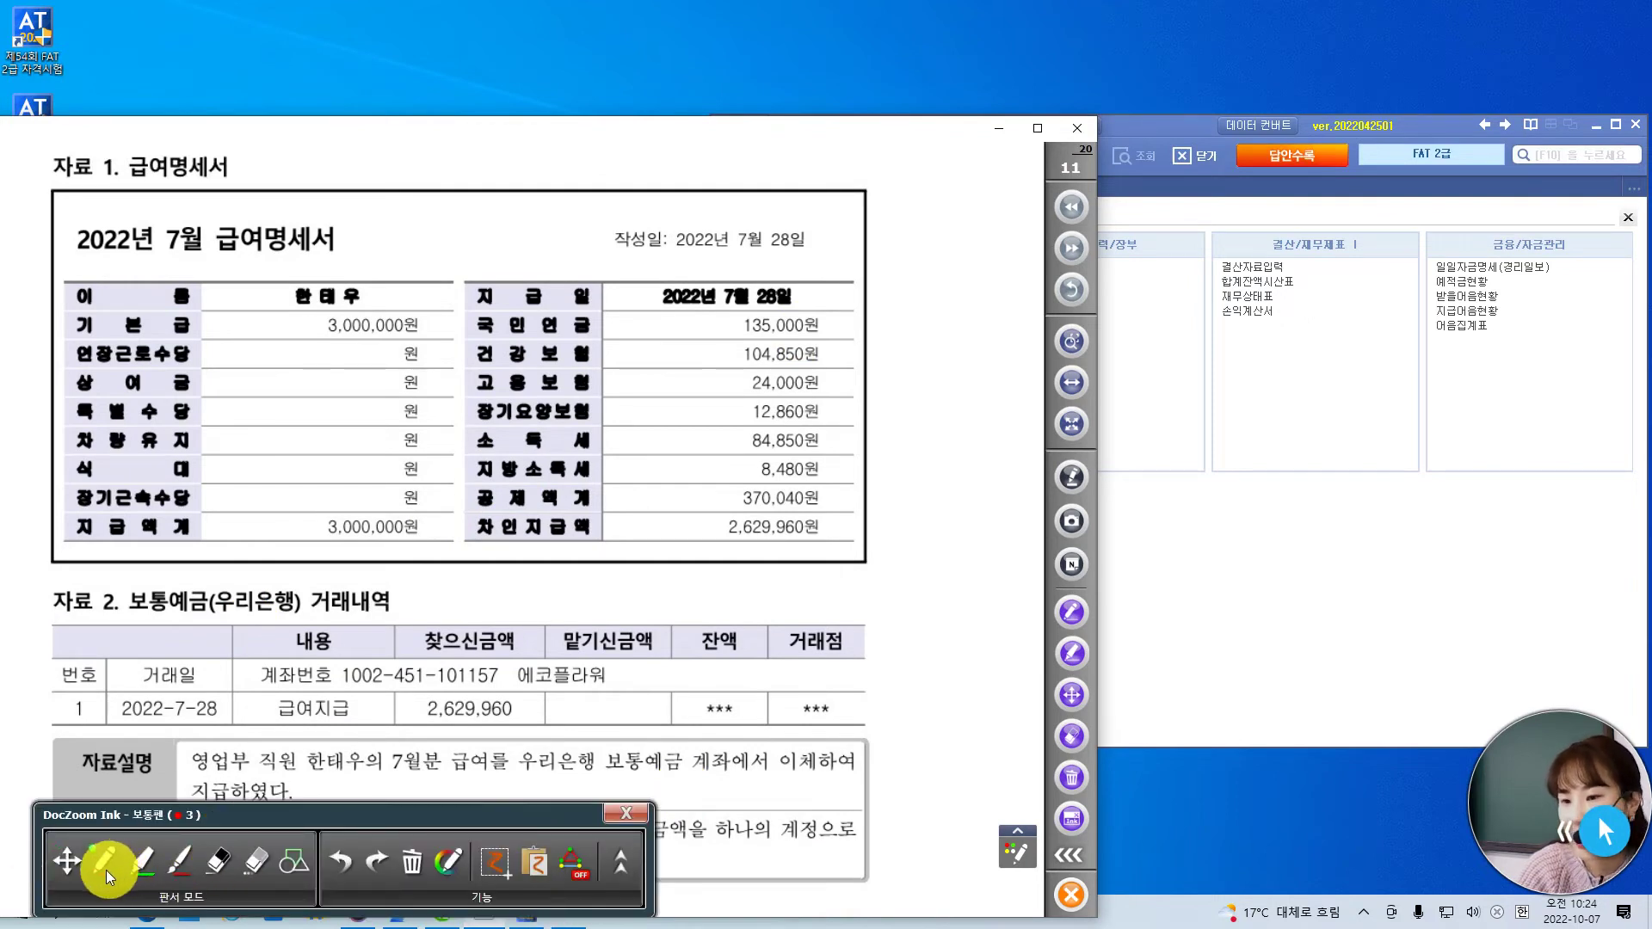
mouse_move(211, 571)
left_mouse_down()
mouse_move(222, 591)
mouse_move(273, 561)
left_mouse_up()
mouse_move(495, 729)
left_mouse_down()
mouse_move(411, 671)
mouse_move(527, 707)
mouse_move(486, 732)
left_mouse_up()
- Set the eraser to size 15 and pan the page up to the question text
left_click(252, 863)
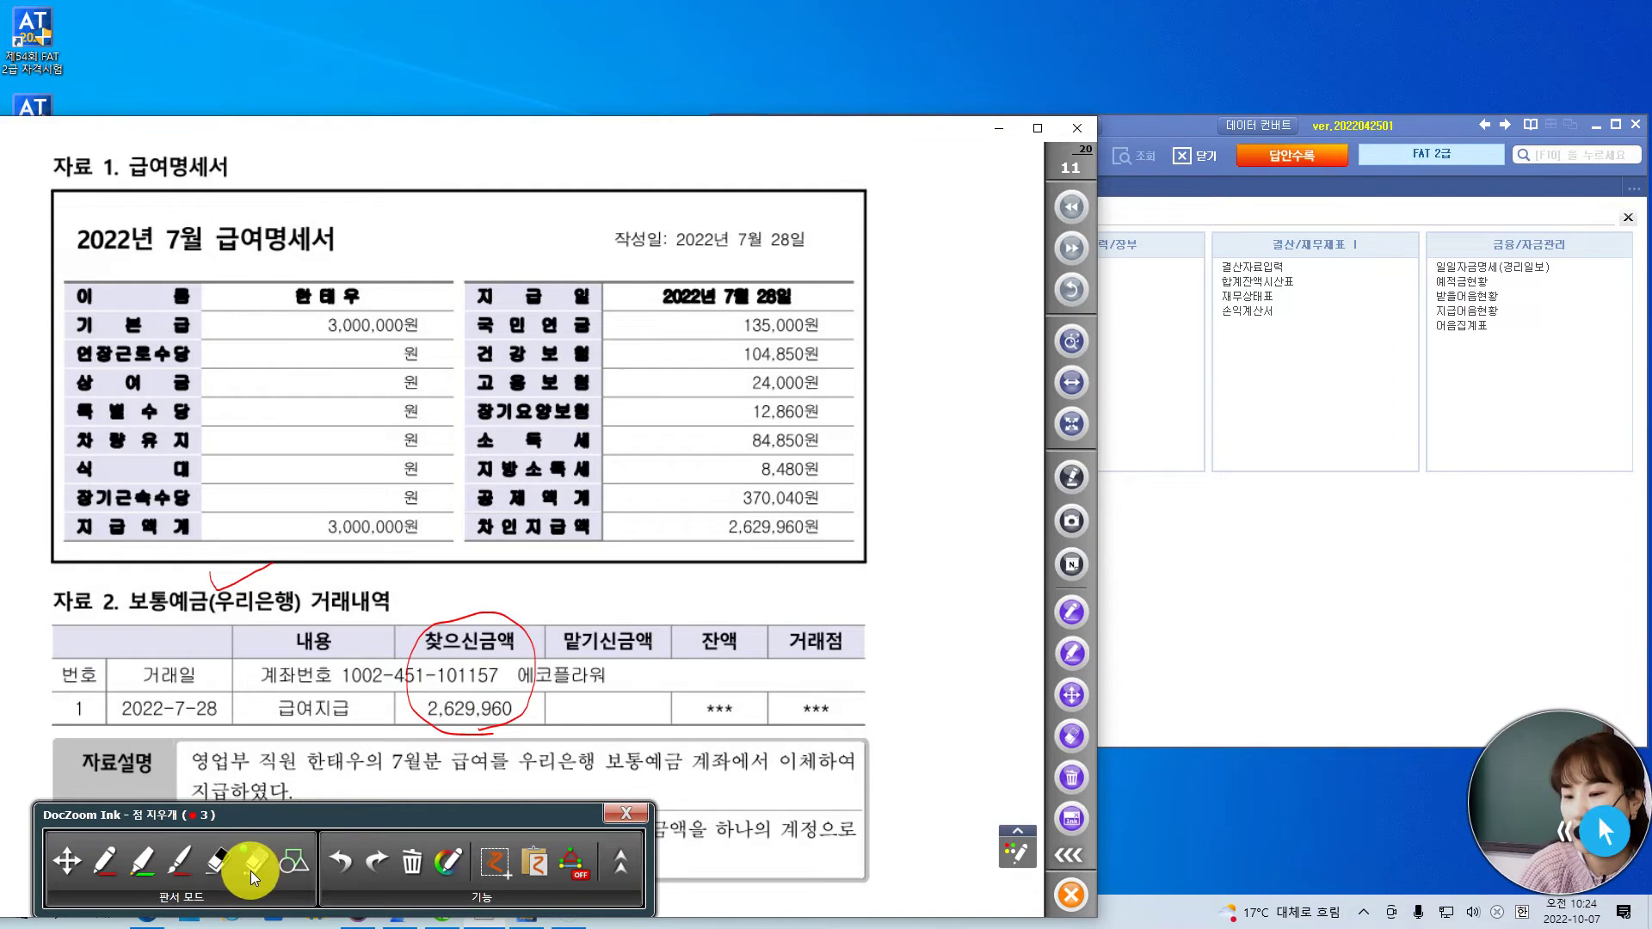
left_click(447, 860)
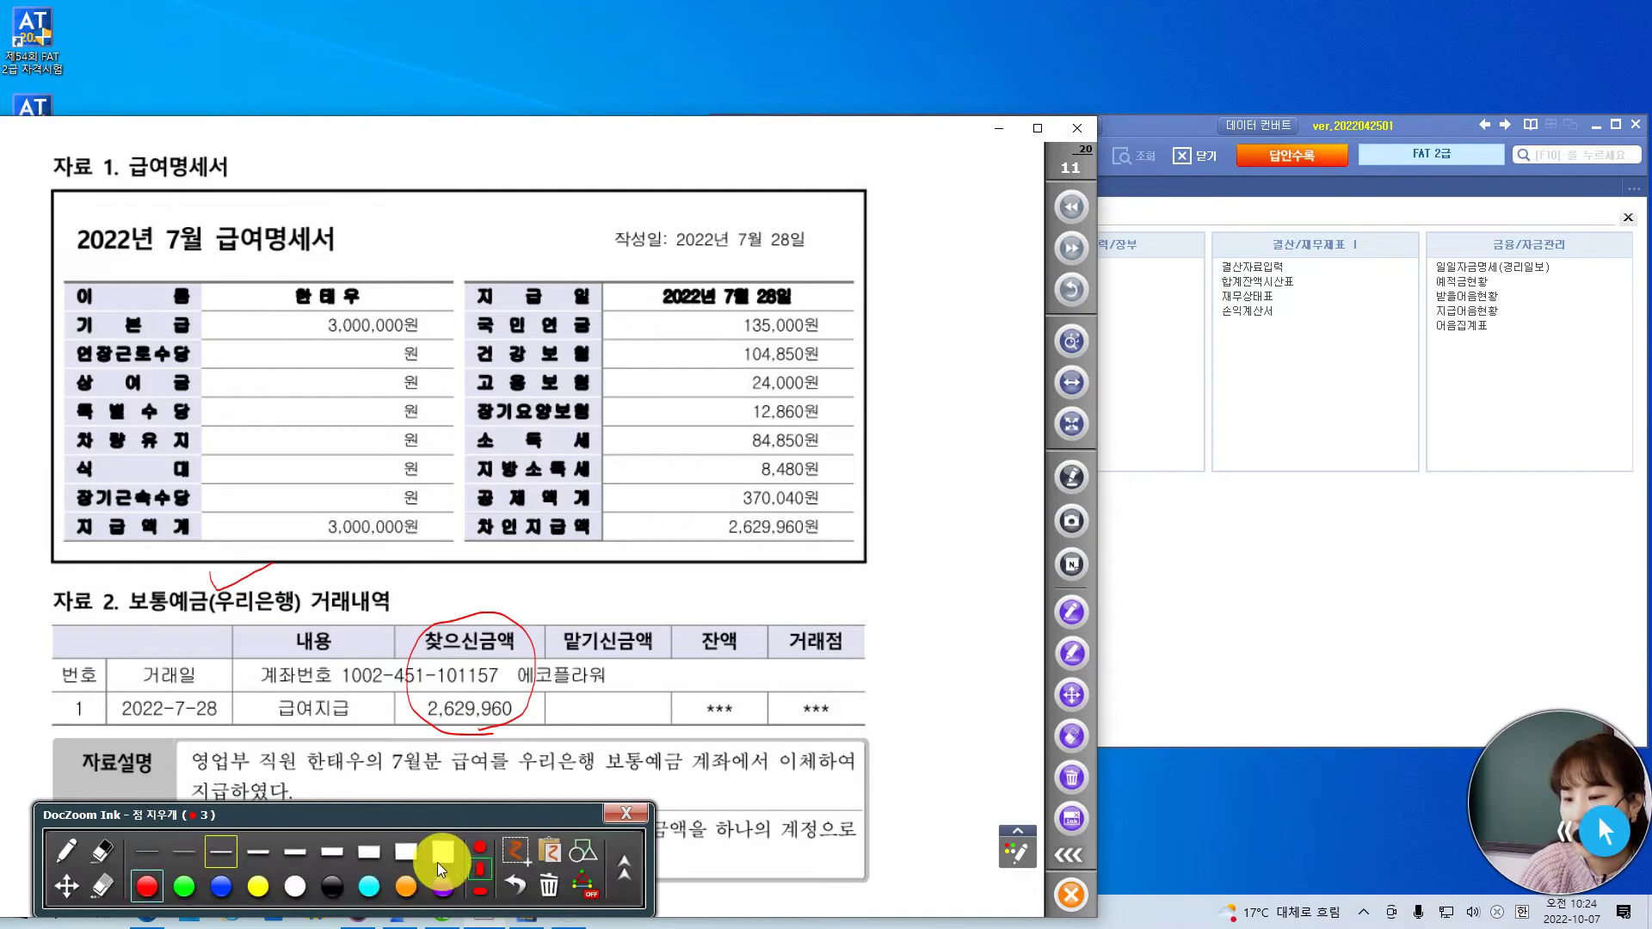
left_click(368, 851)
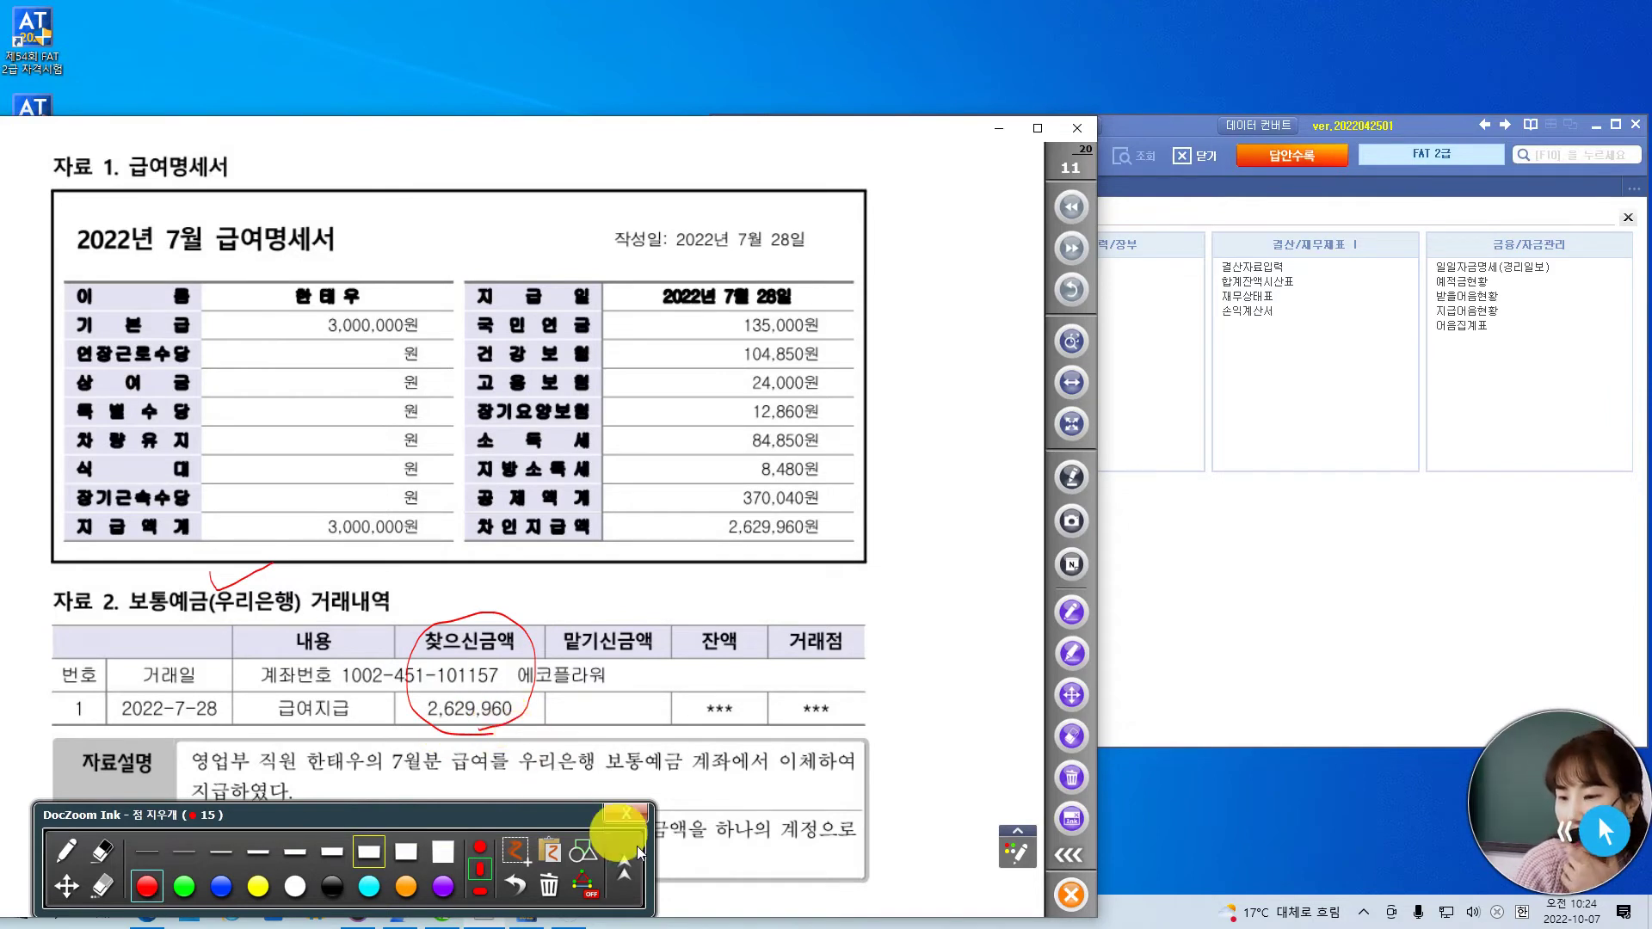
mouse_move(561, 815)
left_mouse_down()
mouse_move(764, 844)
mouse_move(689, 886)
mouse_move(626, 859)
left_mouse_up()
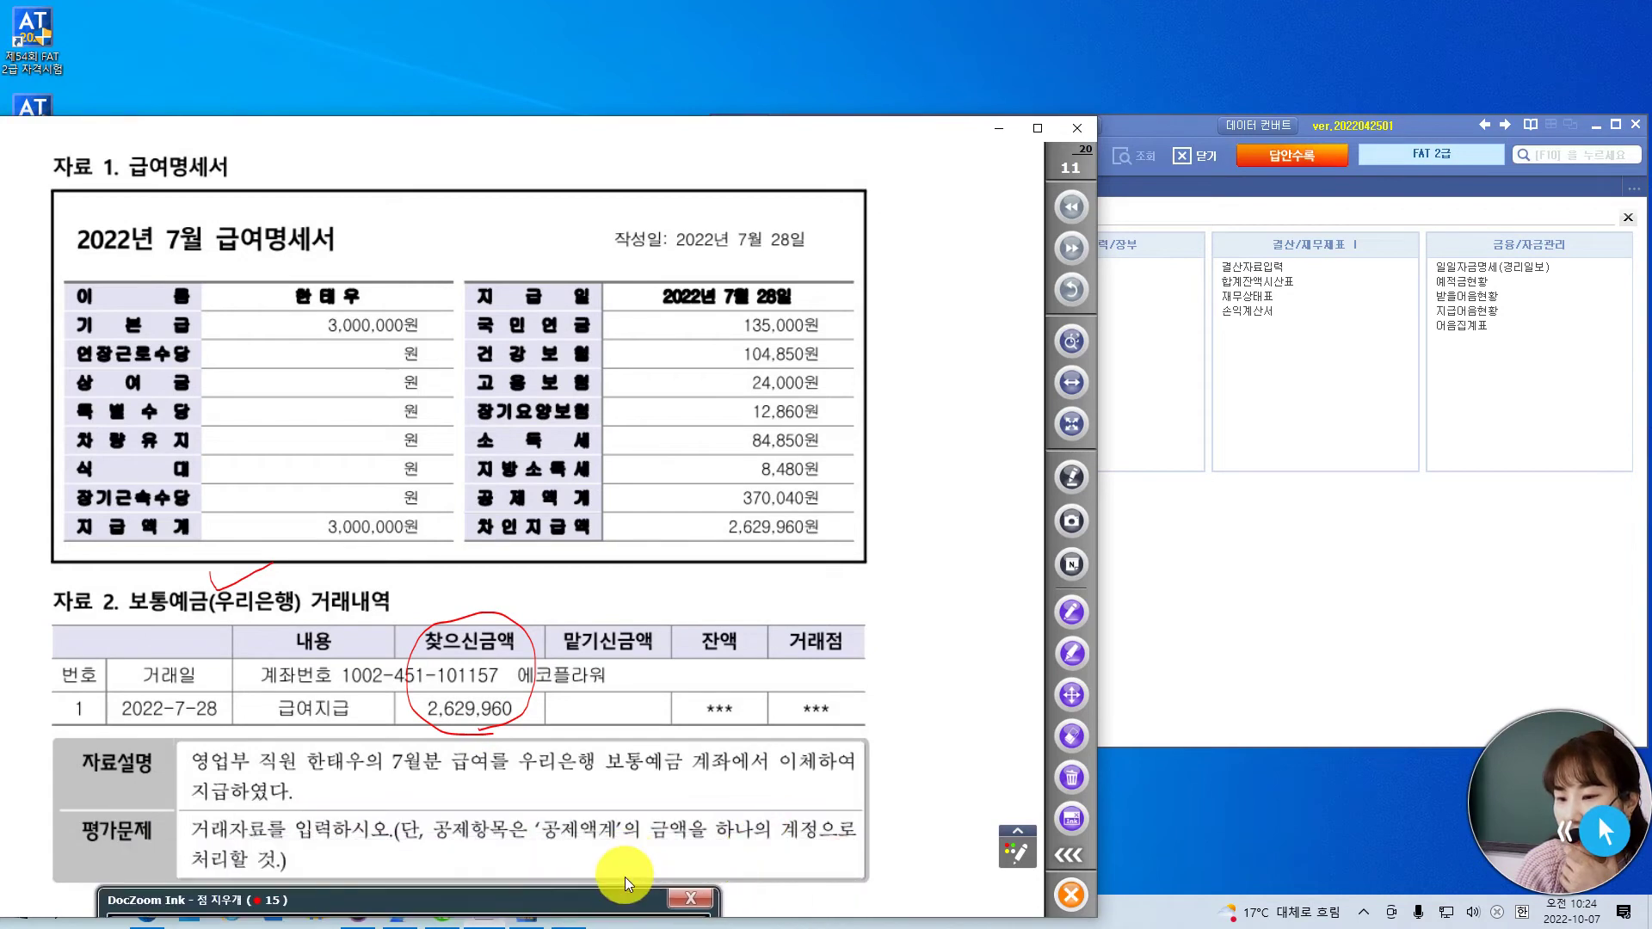
mouse_move(626, 894)
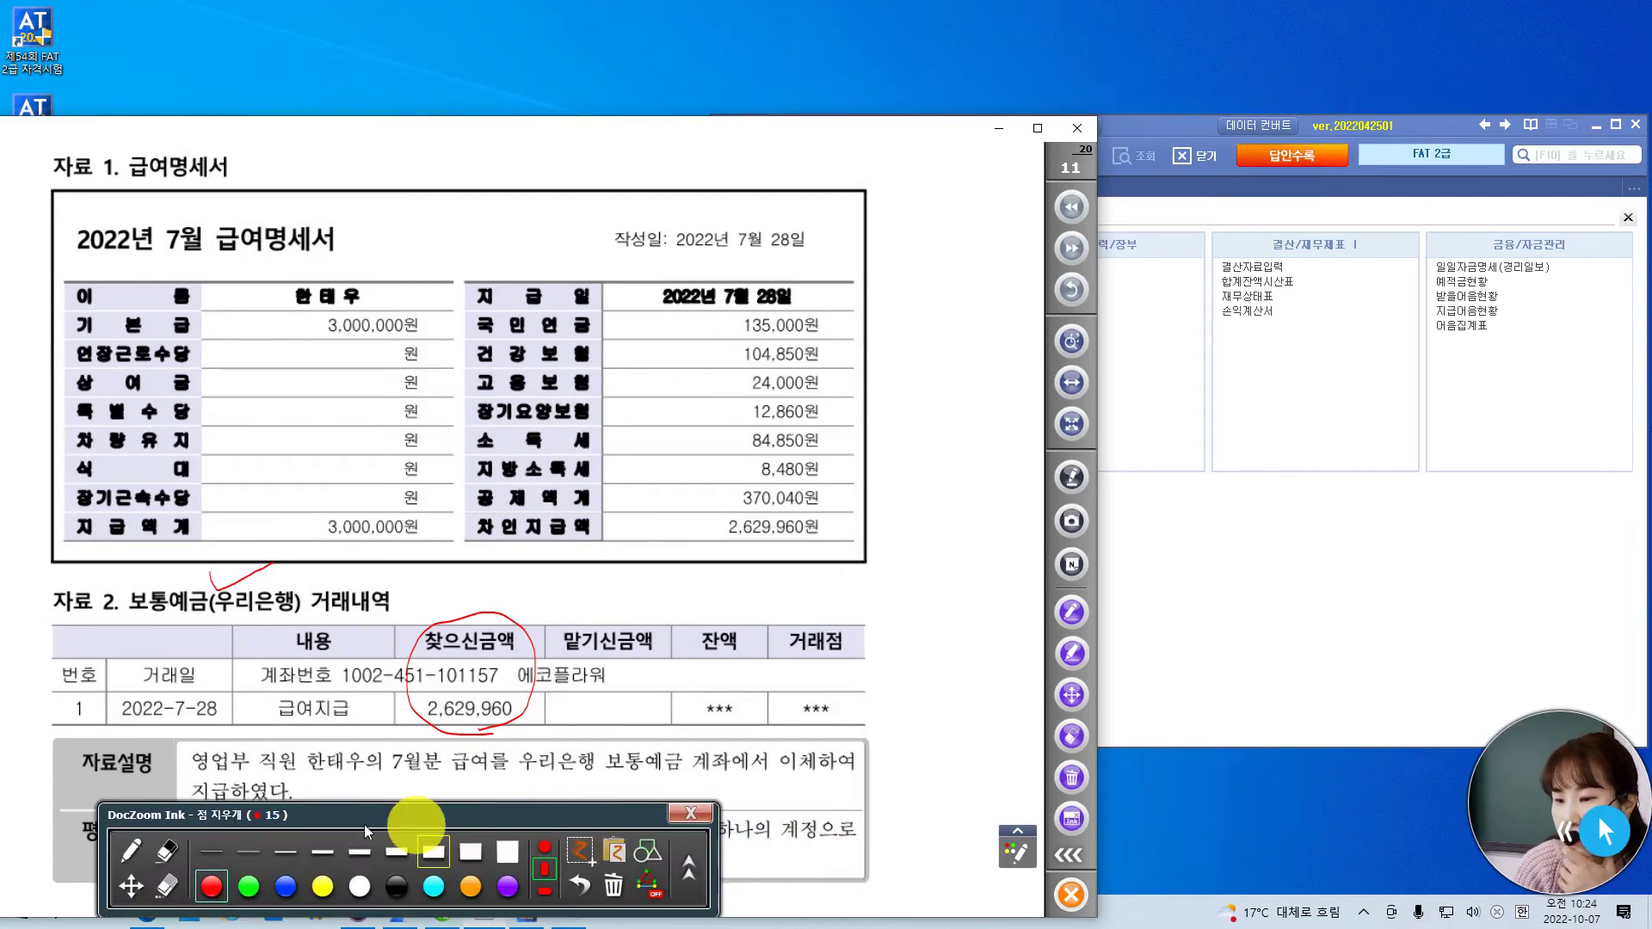
left_click(131, 886)
left_click_drag(612, 770, 637, 637)
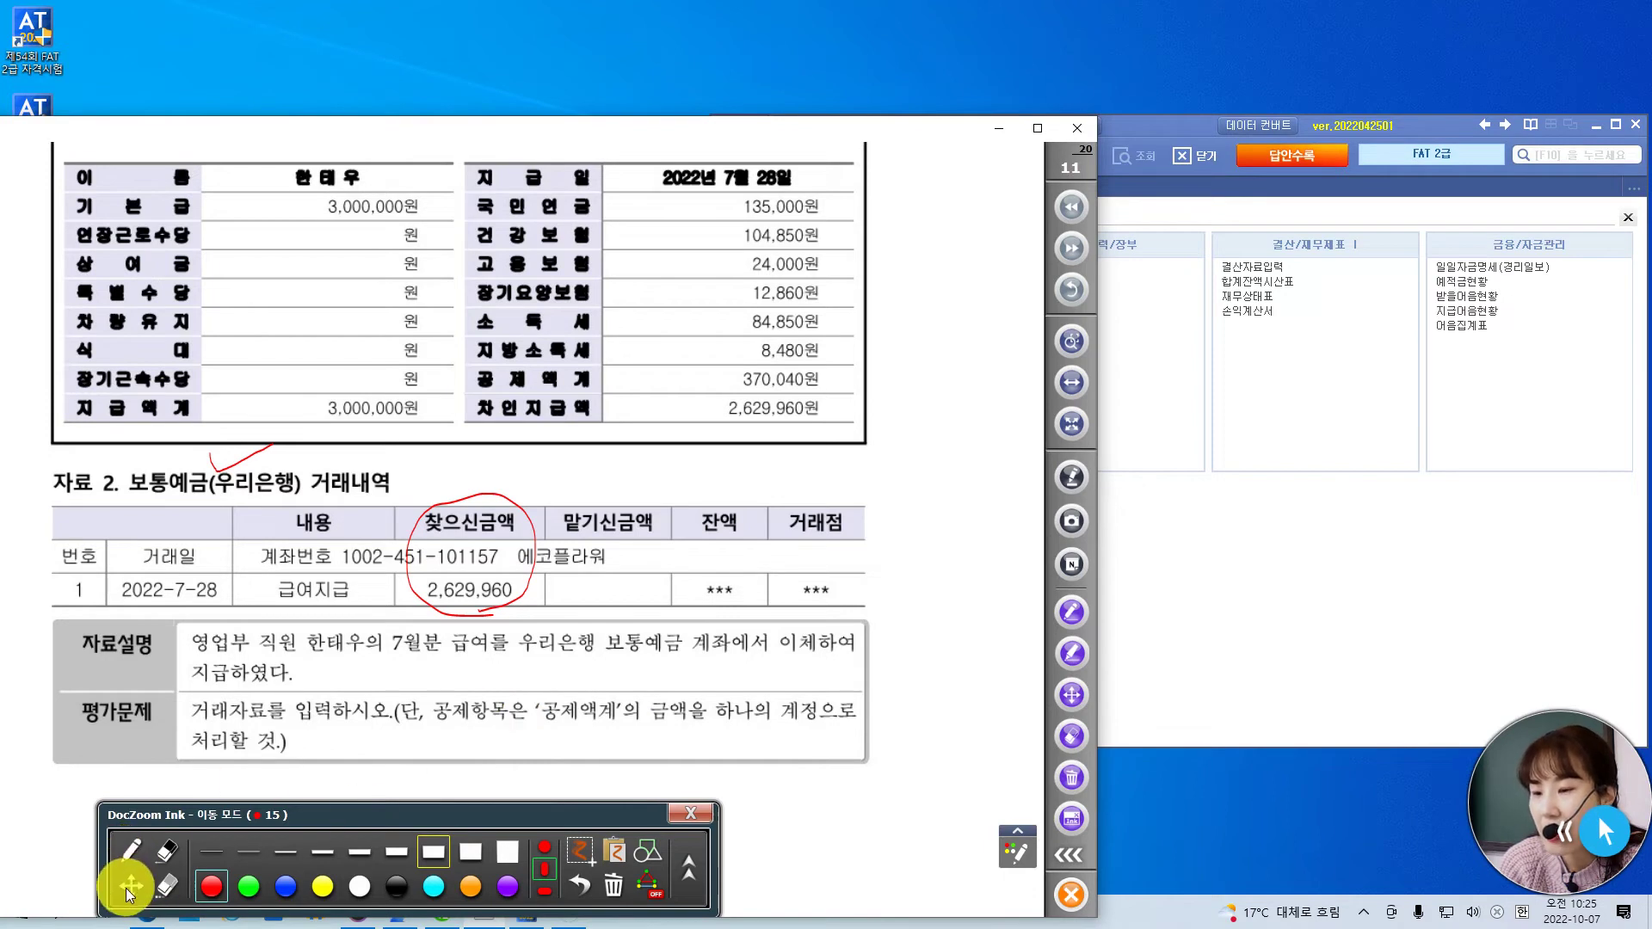
scroll(520, 444, "up", 2)
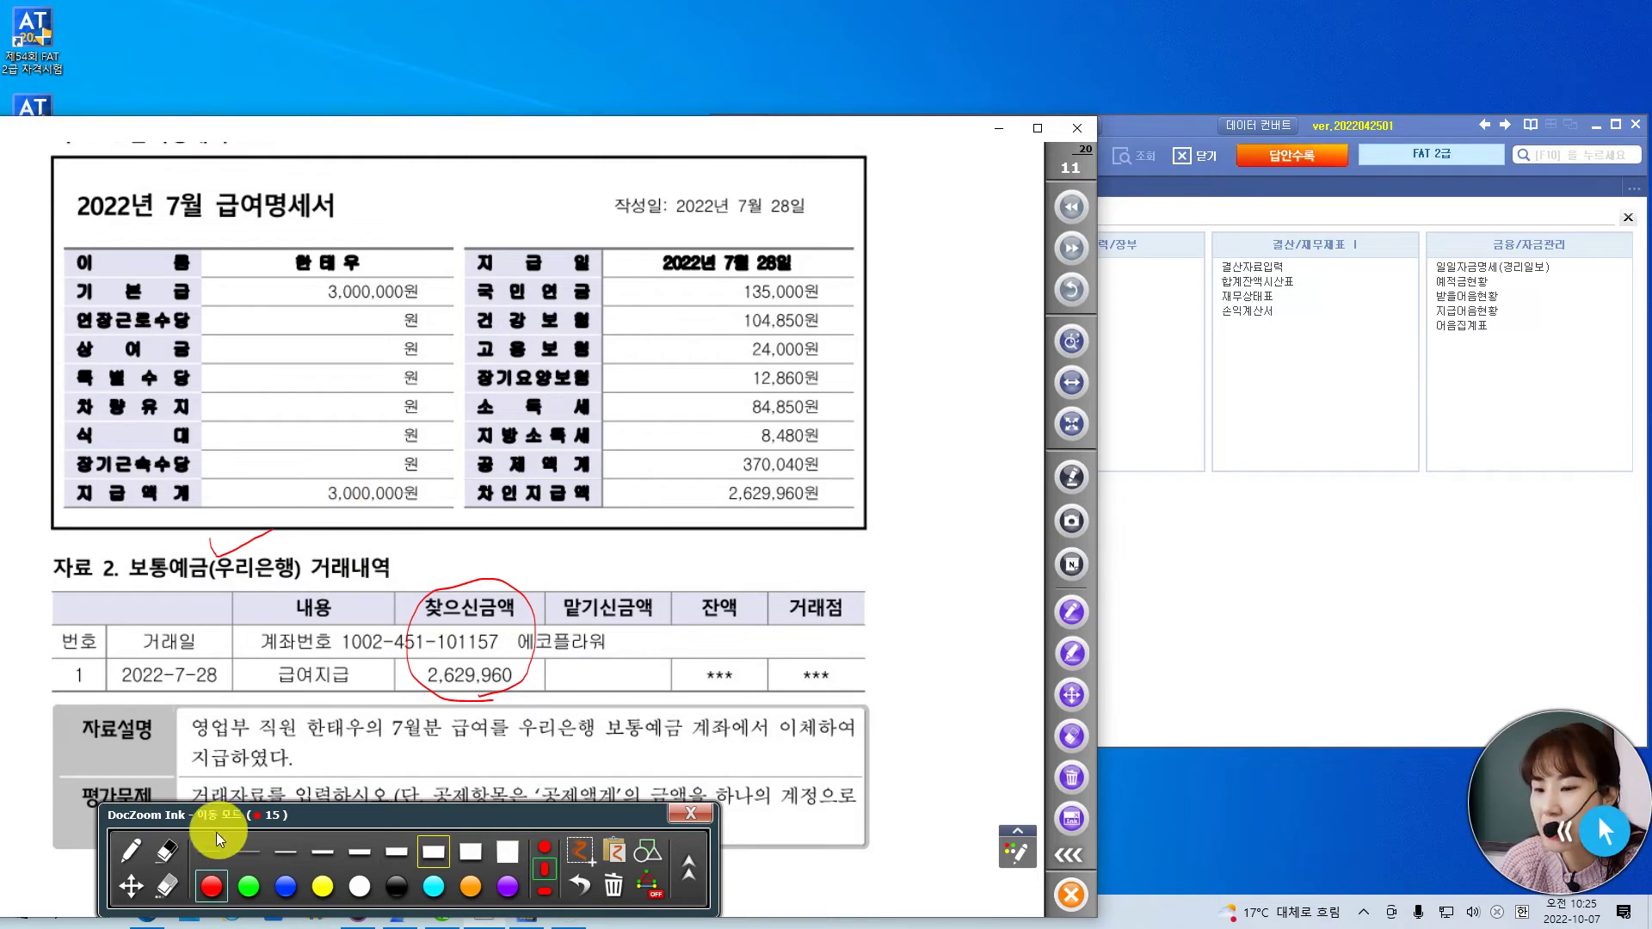
- Write a red '1.' by the 3,000,000 total and '2.예' beside 공제액계
left_click(132, 860)
left_click_drag(305, 446, 306, 480)
left_click(318, 471)
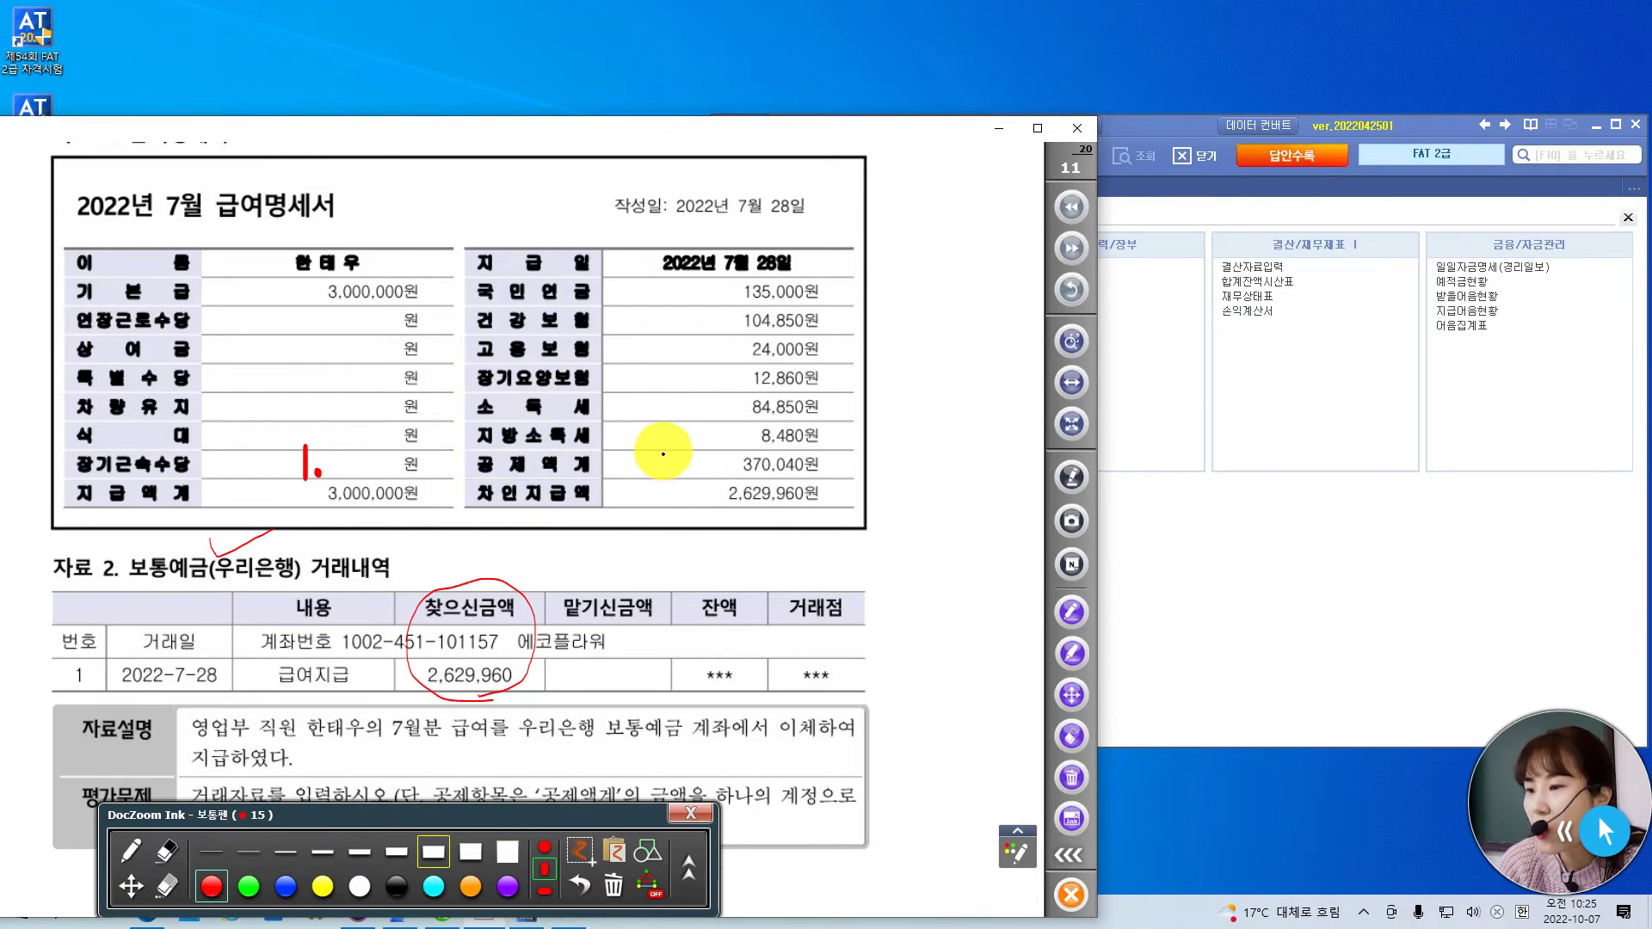
left_click_drag(632, 446, 658, 469)
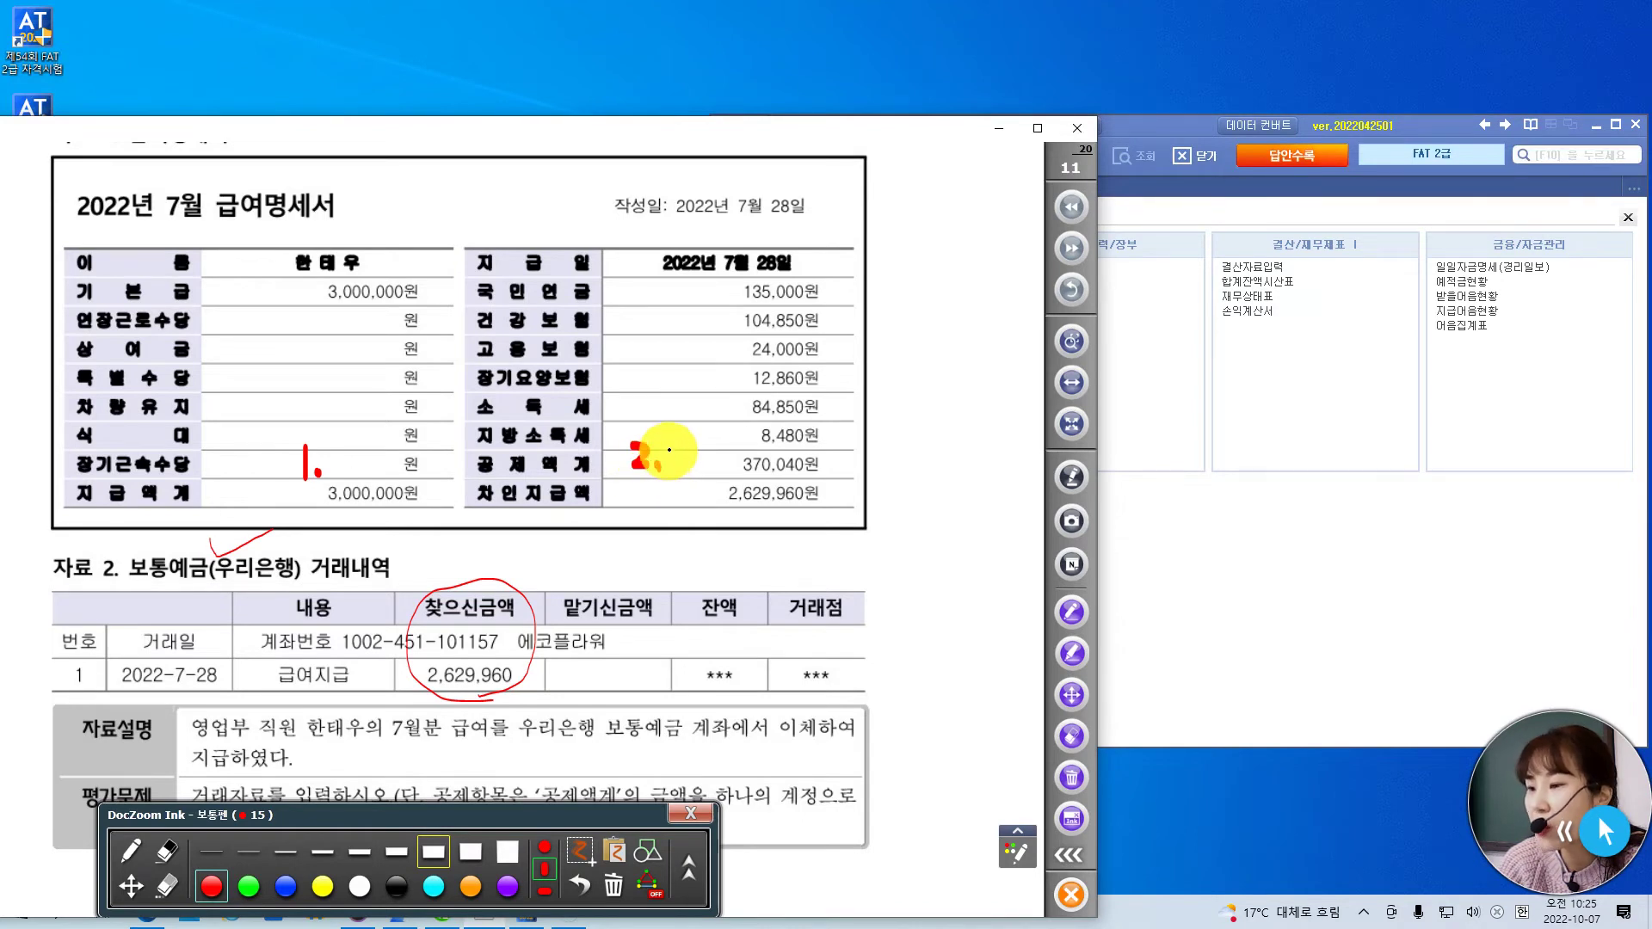
mouse_move(669, 452)
left_mouse_down()
mouse_move(688, 452)
mouse_move(671, 435)
mouse_move(693, 442)
mouse_move(706, 465)
mouse_move(633, 515)
mouse_move(680, 505)
mouse_move(701, 522)
left_mouse_up()
- Complete the '3.보' note, then open 일반전표입력 beside the pay statement
left_click(659, 514)
left_click(1177, 131)
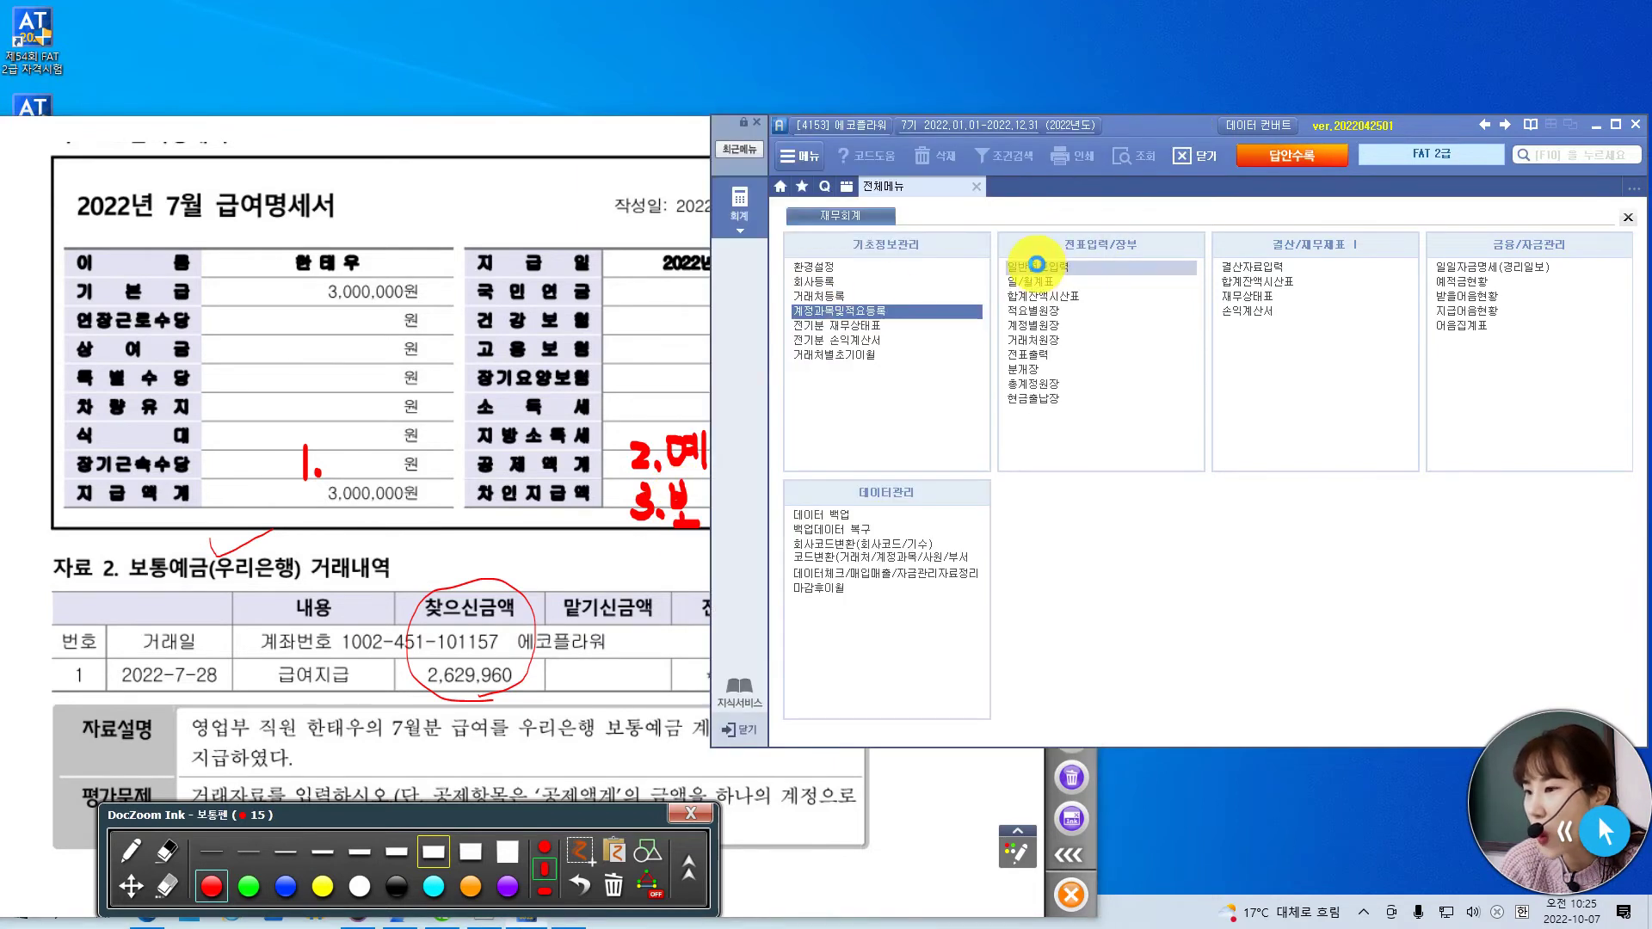
left_click(1037, 266)
left_click_drag(1137, 125, 1279, 126)
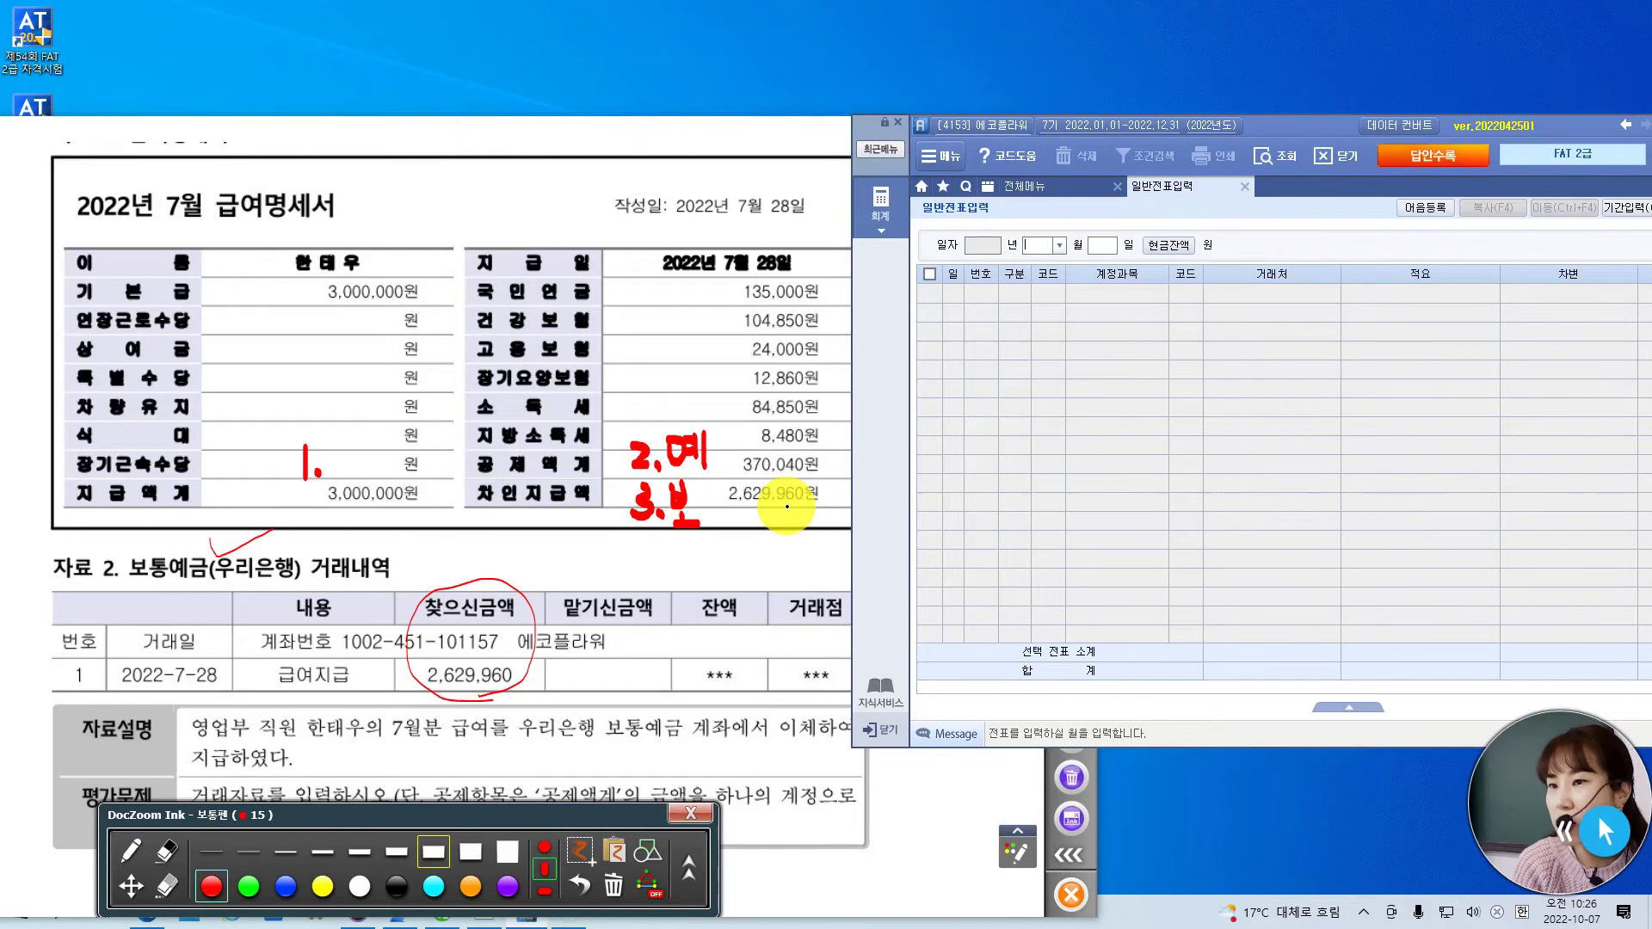
- Start a July 28 voucher line with 구분 3 (차변)
type("07")
key("Return")
type("28")
key("Return")
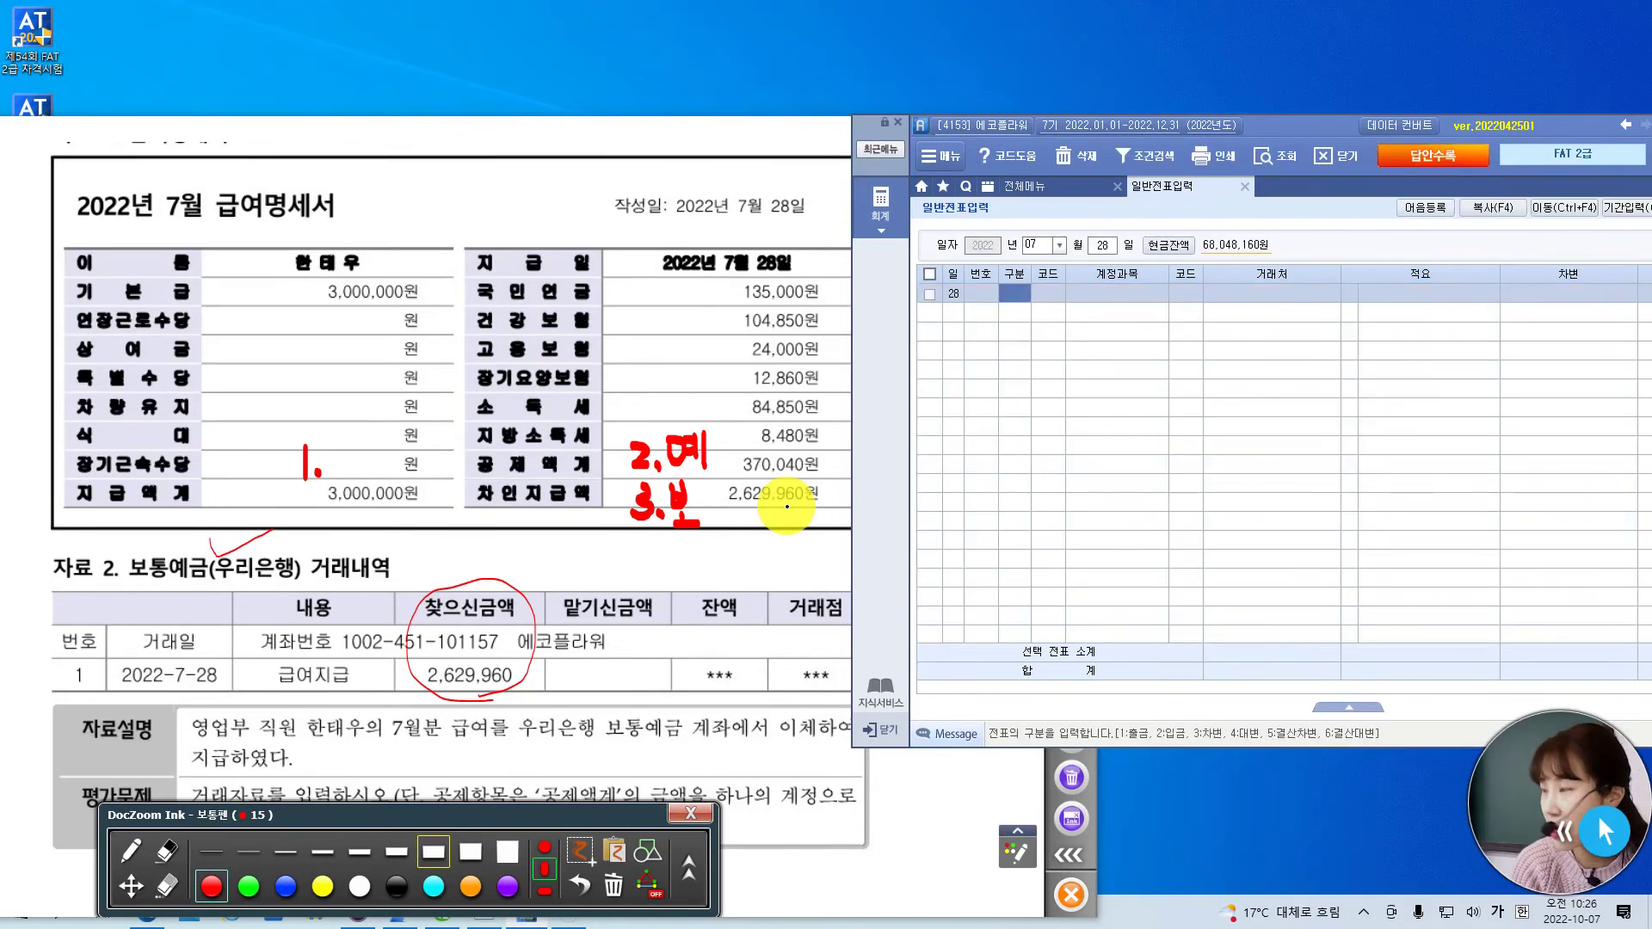
type("3")
key("Return")
- Select 801 급여 from the code help and debit it 3,000,000
type("급여")
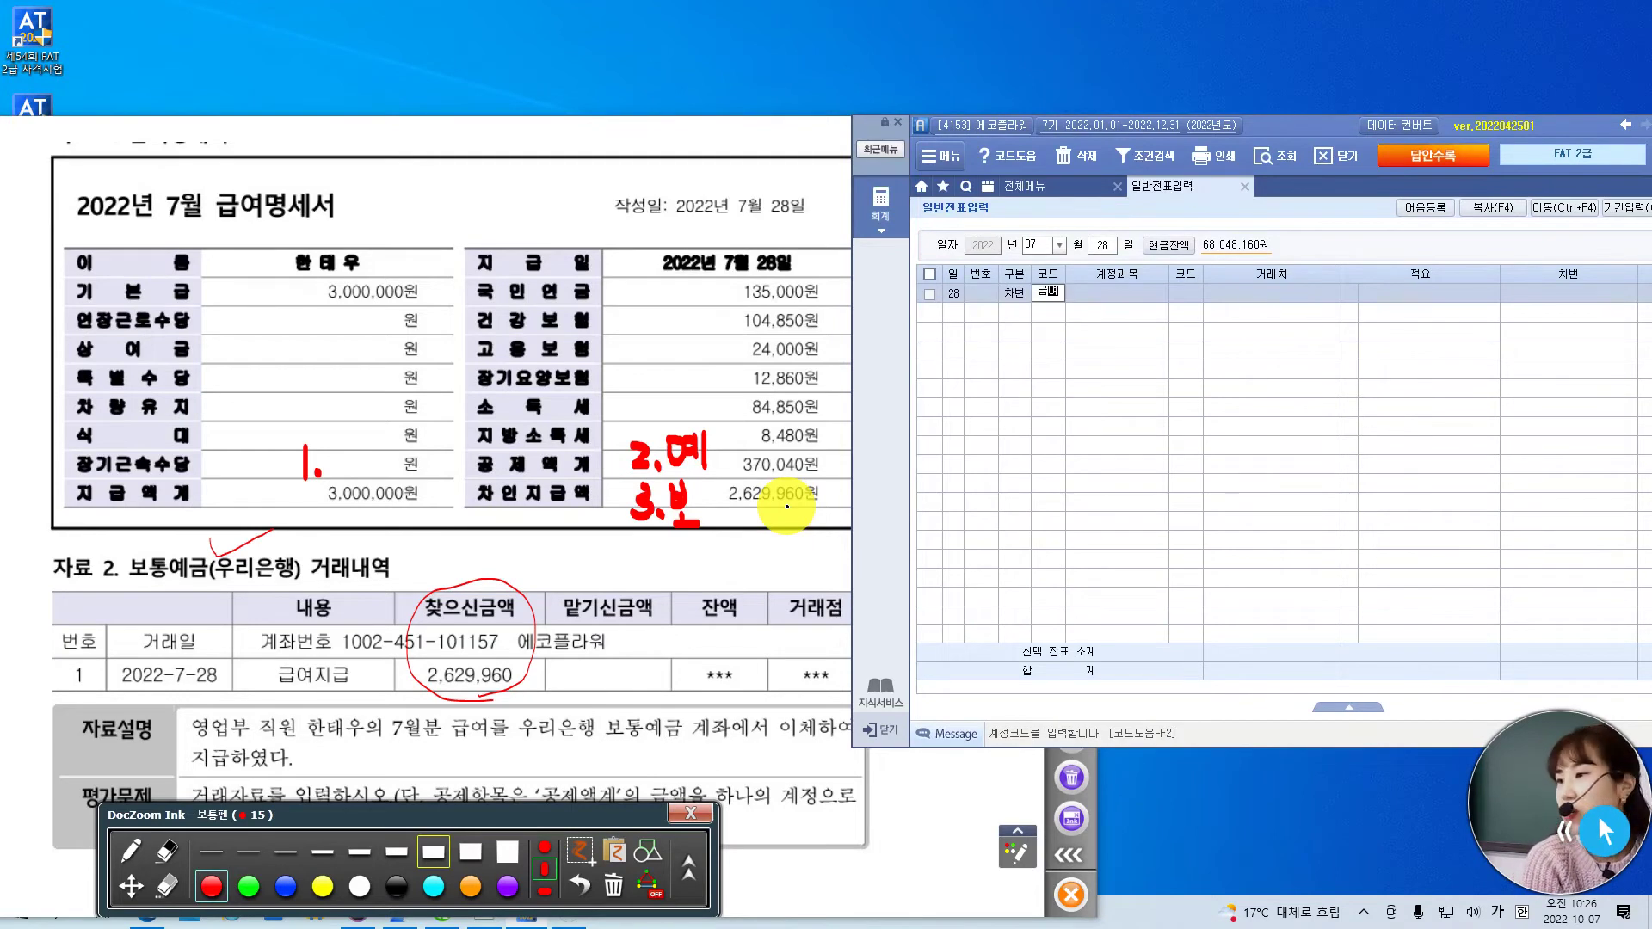
key("Return")
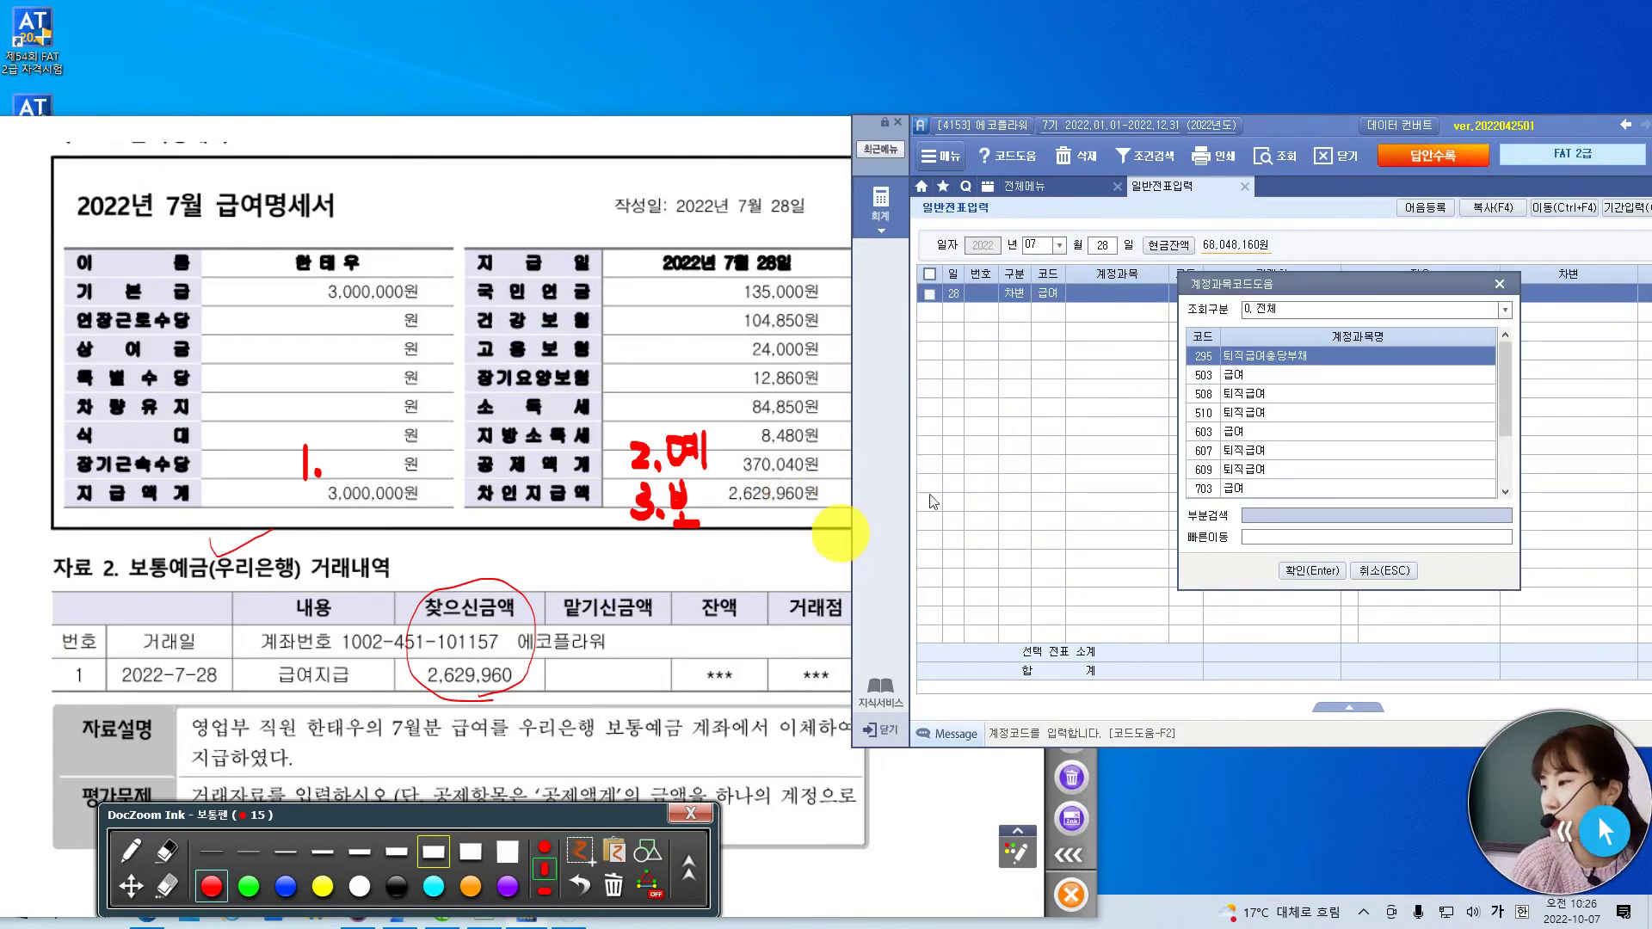
left_click_drag(1511, 383, 1511, 451)
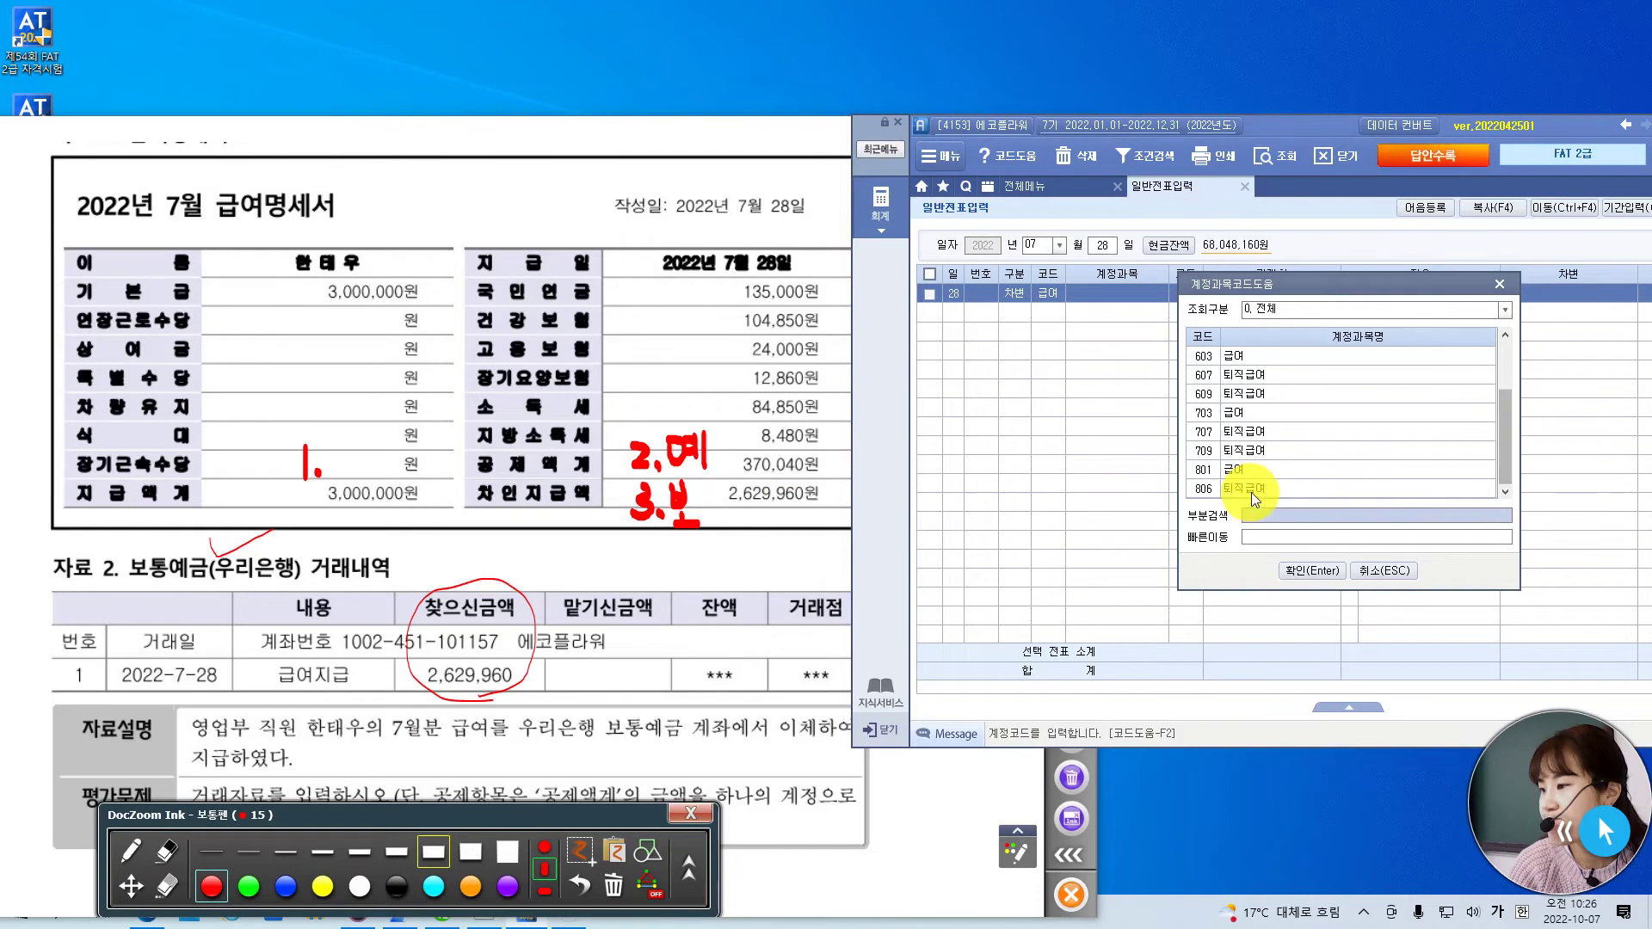
left_click(1236, 468)
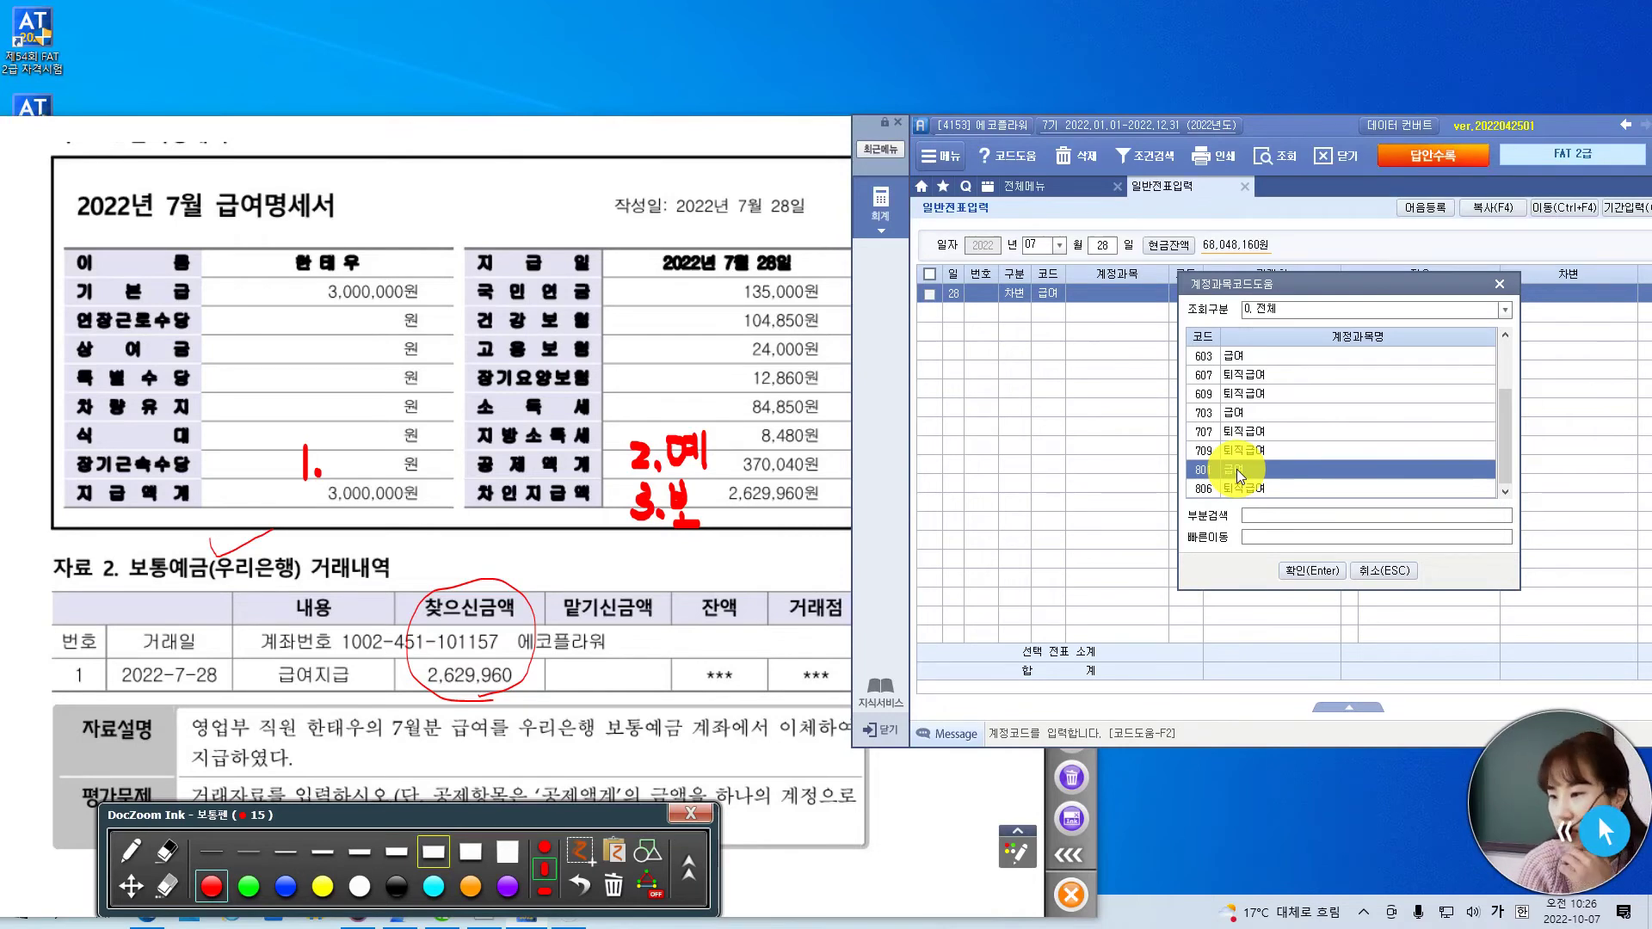
double_click(1236, 468)
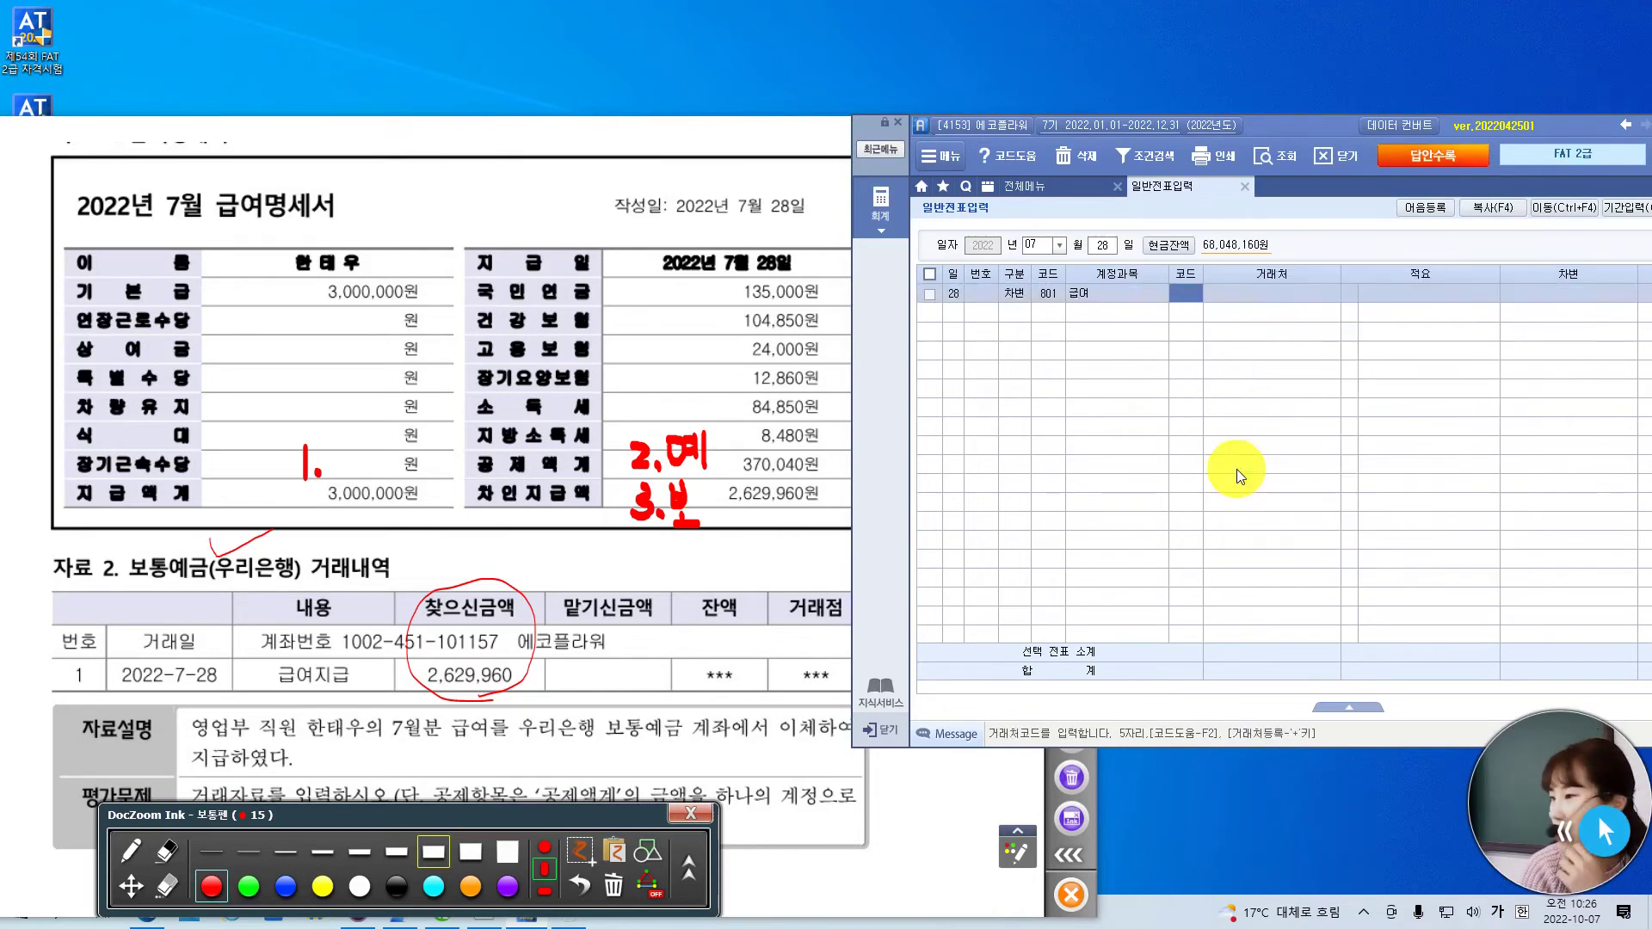
key("Return")
key("Return")
key("Return")
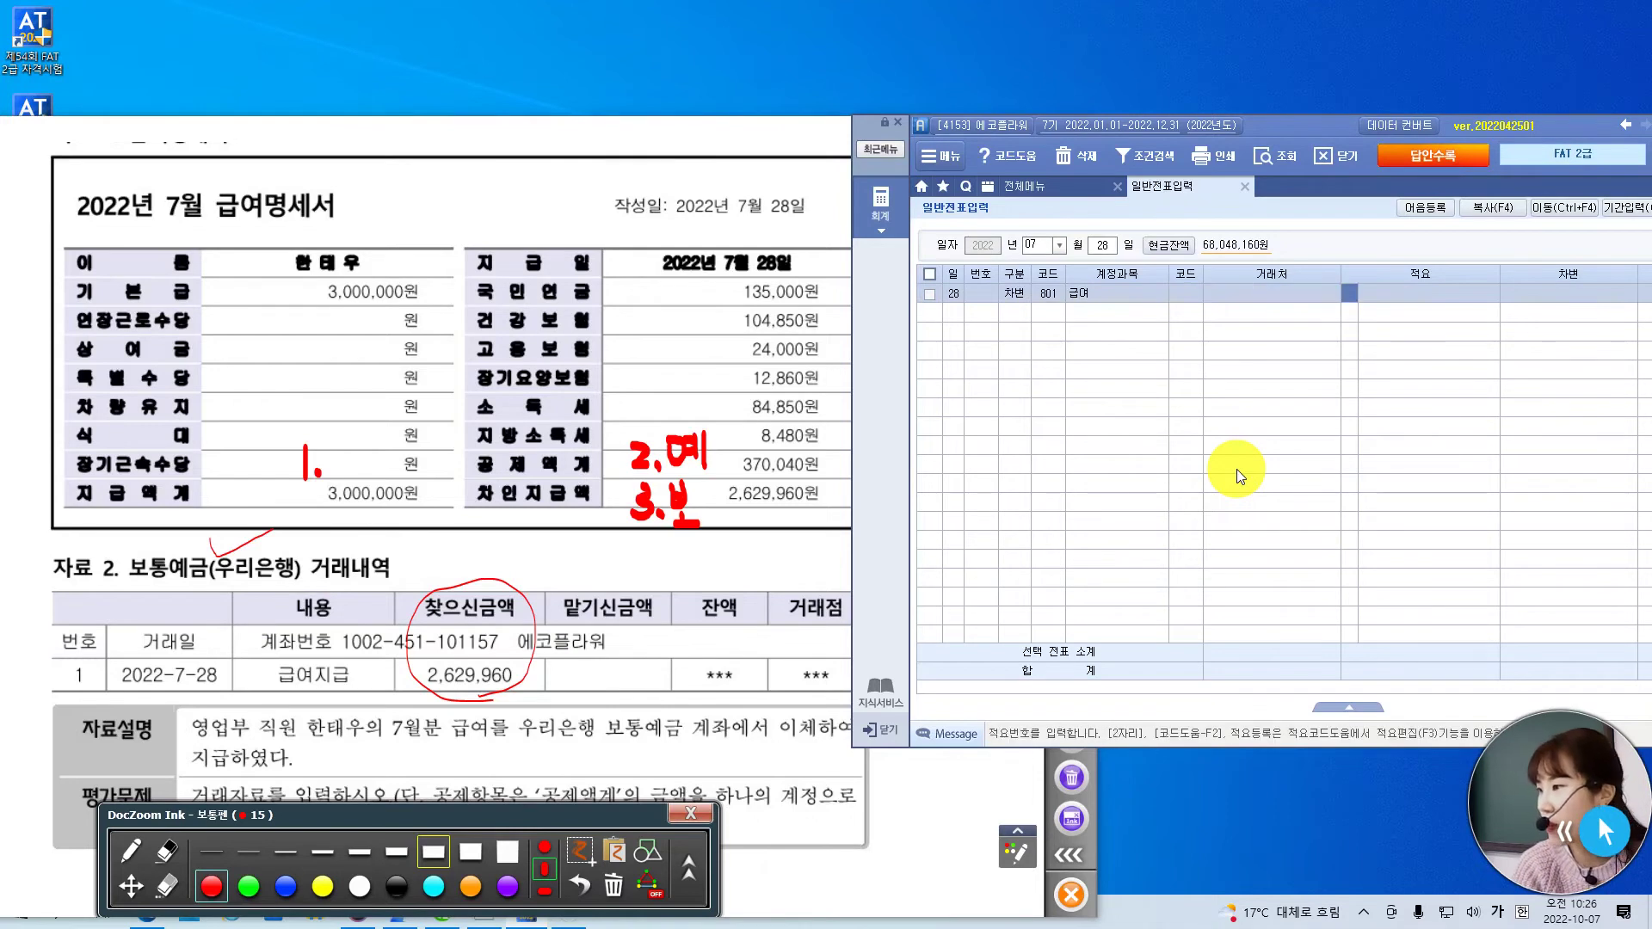
type("3000000")
key("Return")
type("4")
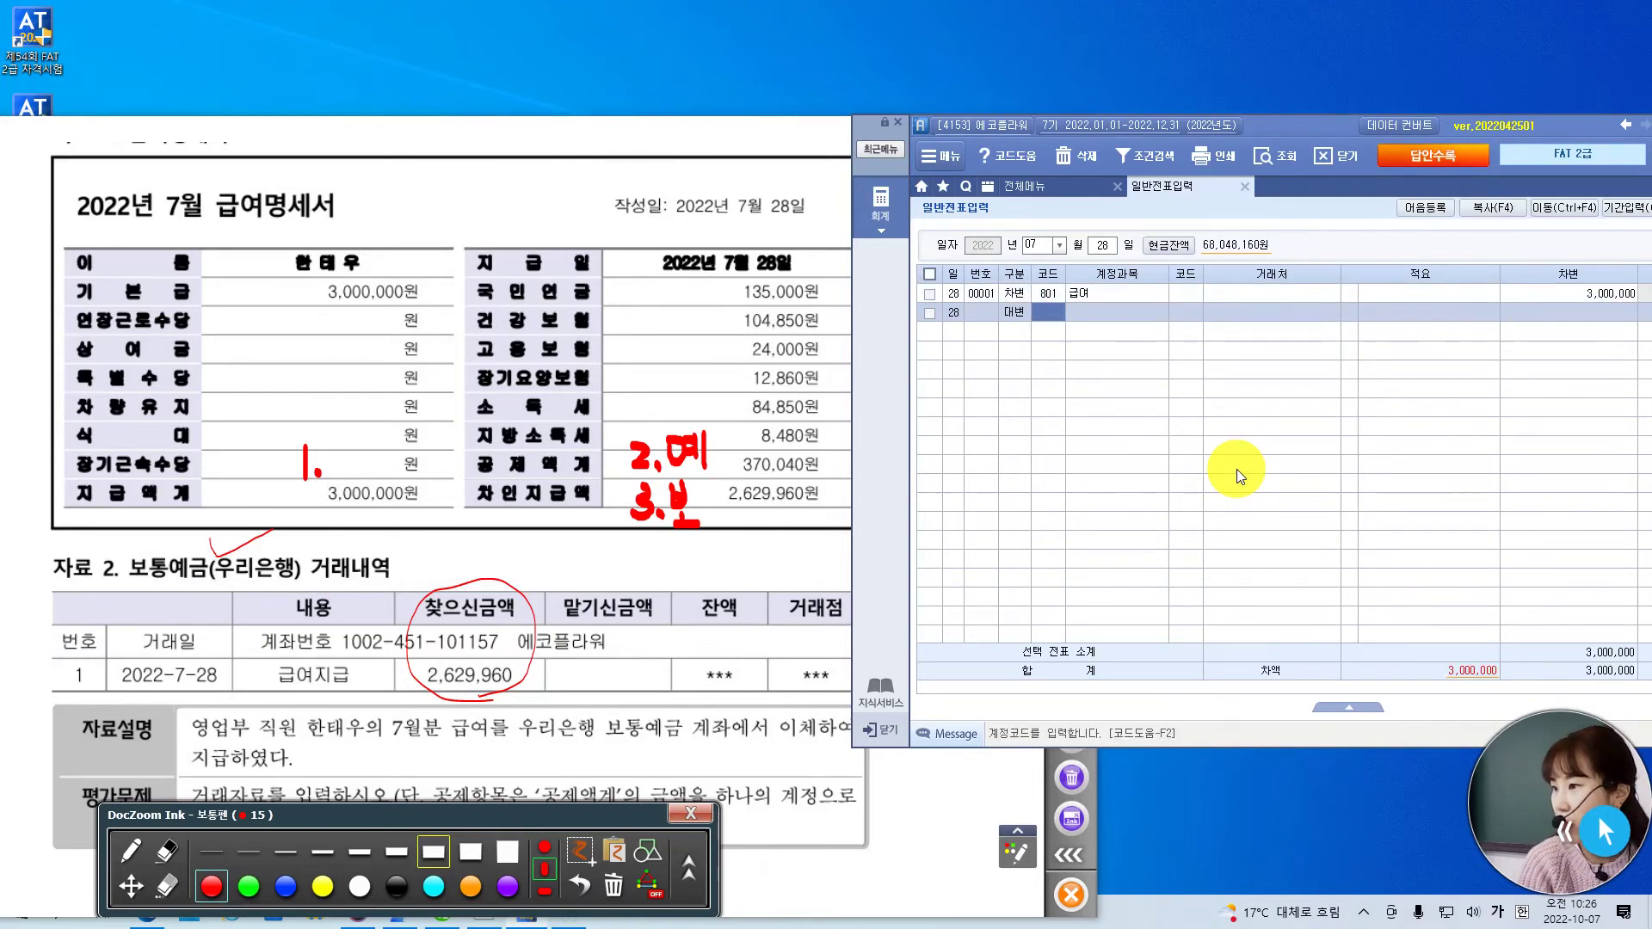
type("예금")
- Credit 254 예수금 370,040, correcting a mistyped 37000
key("Return")
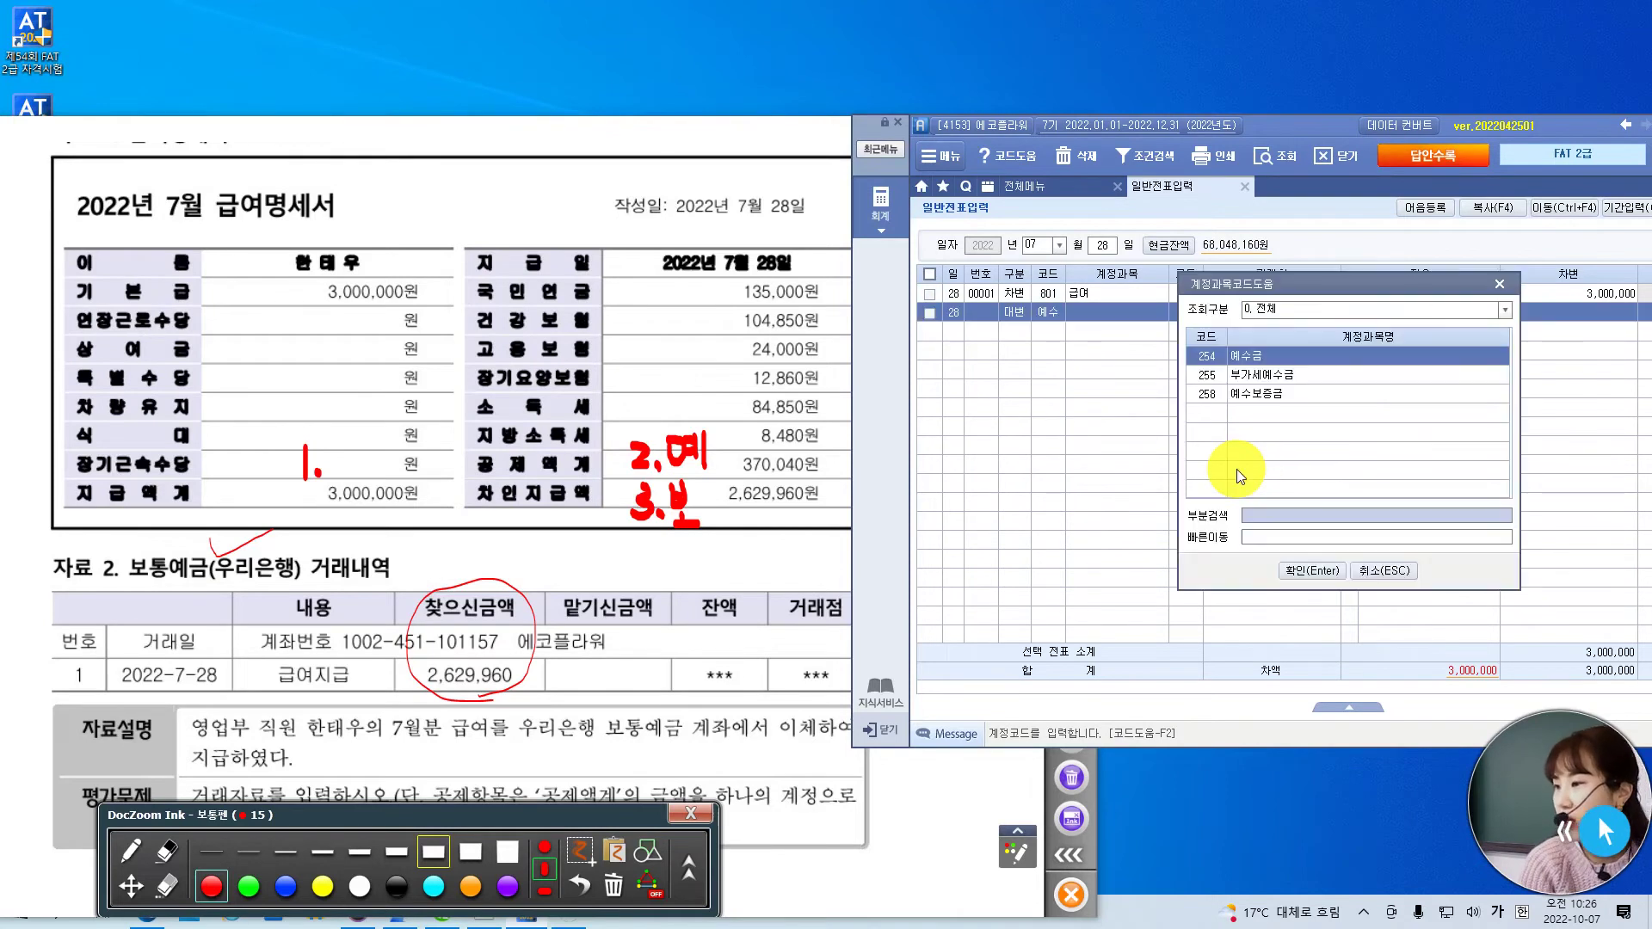
key("Return")
type("37000")
key("Return")
key("Return")
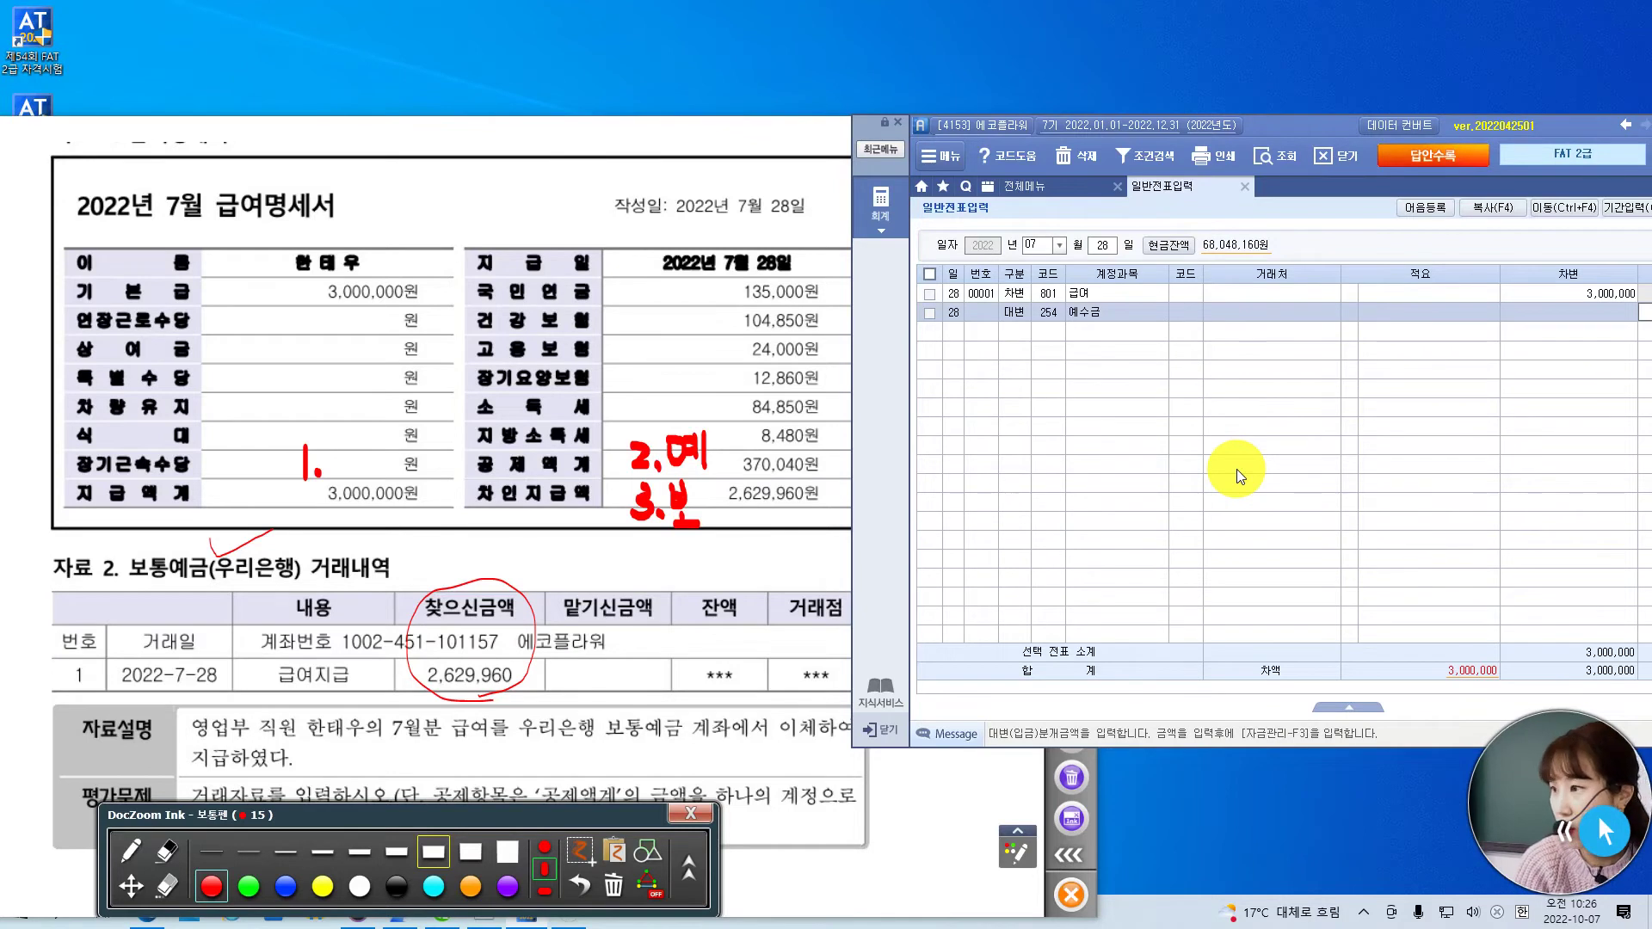
left_click_drag(1279, 121, 1156, 129)
type("370040")
key("Return")
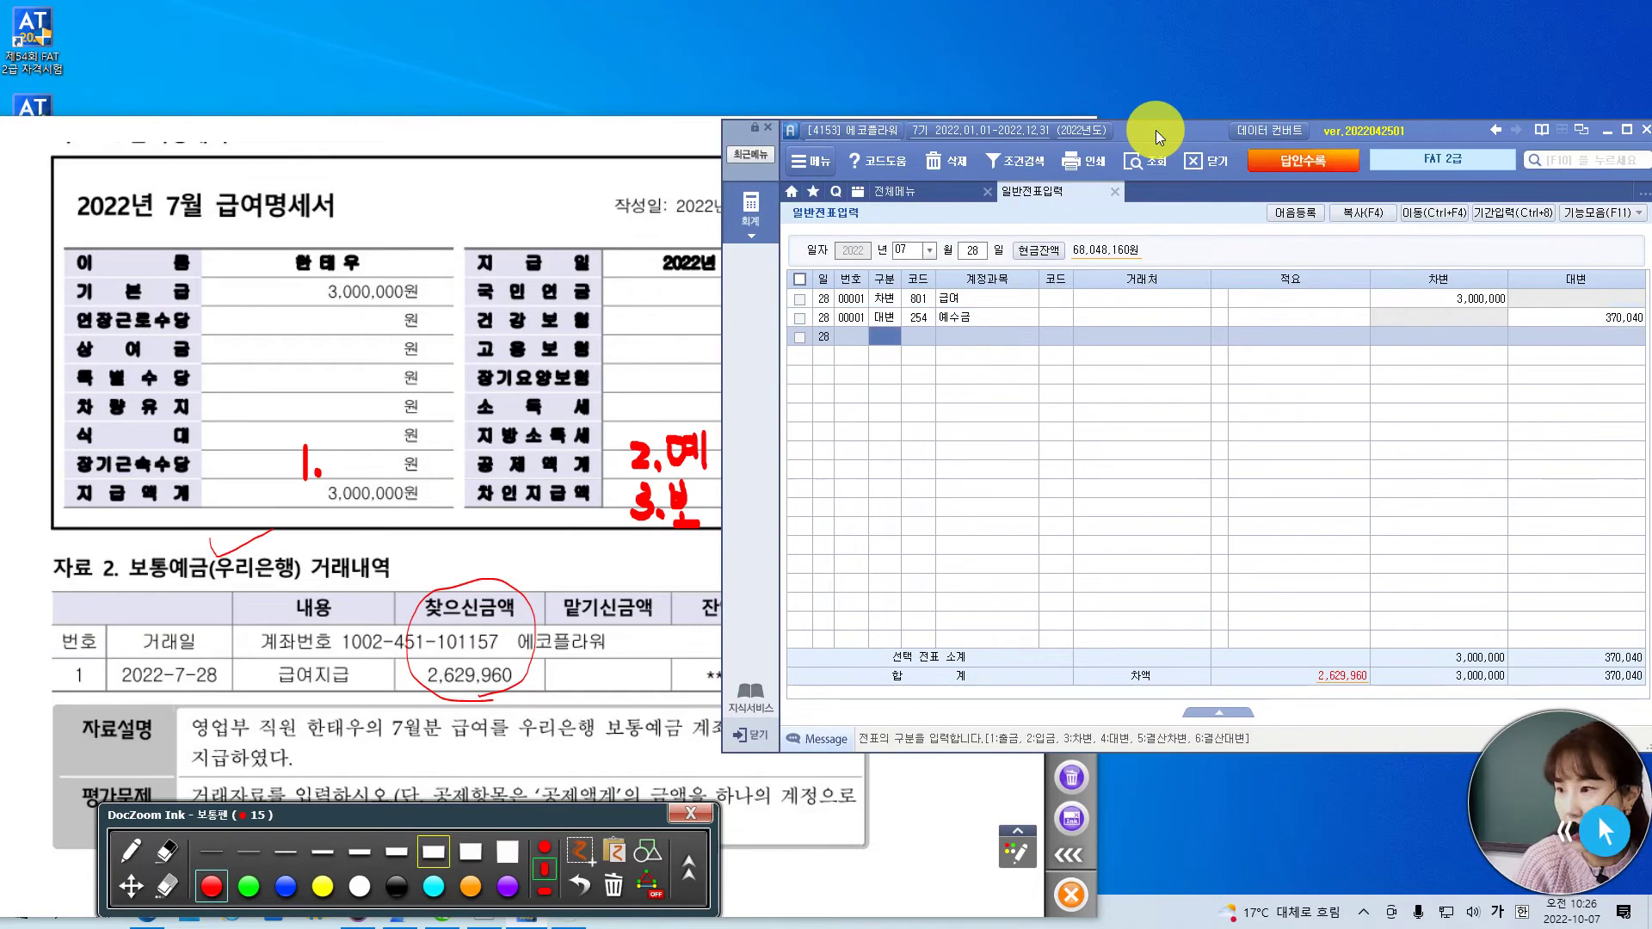
- Credit 103 보통예금 with customer 우리은행(보통) for 2,629,960
type("4103")
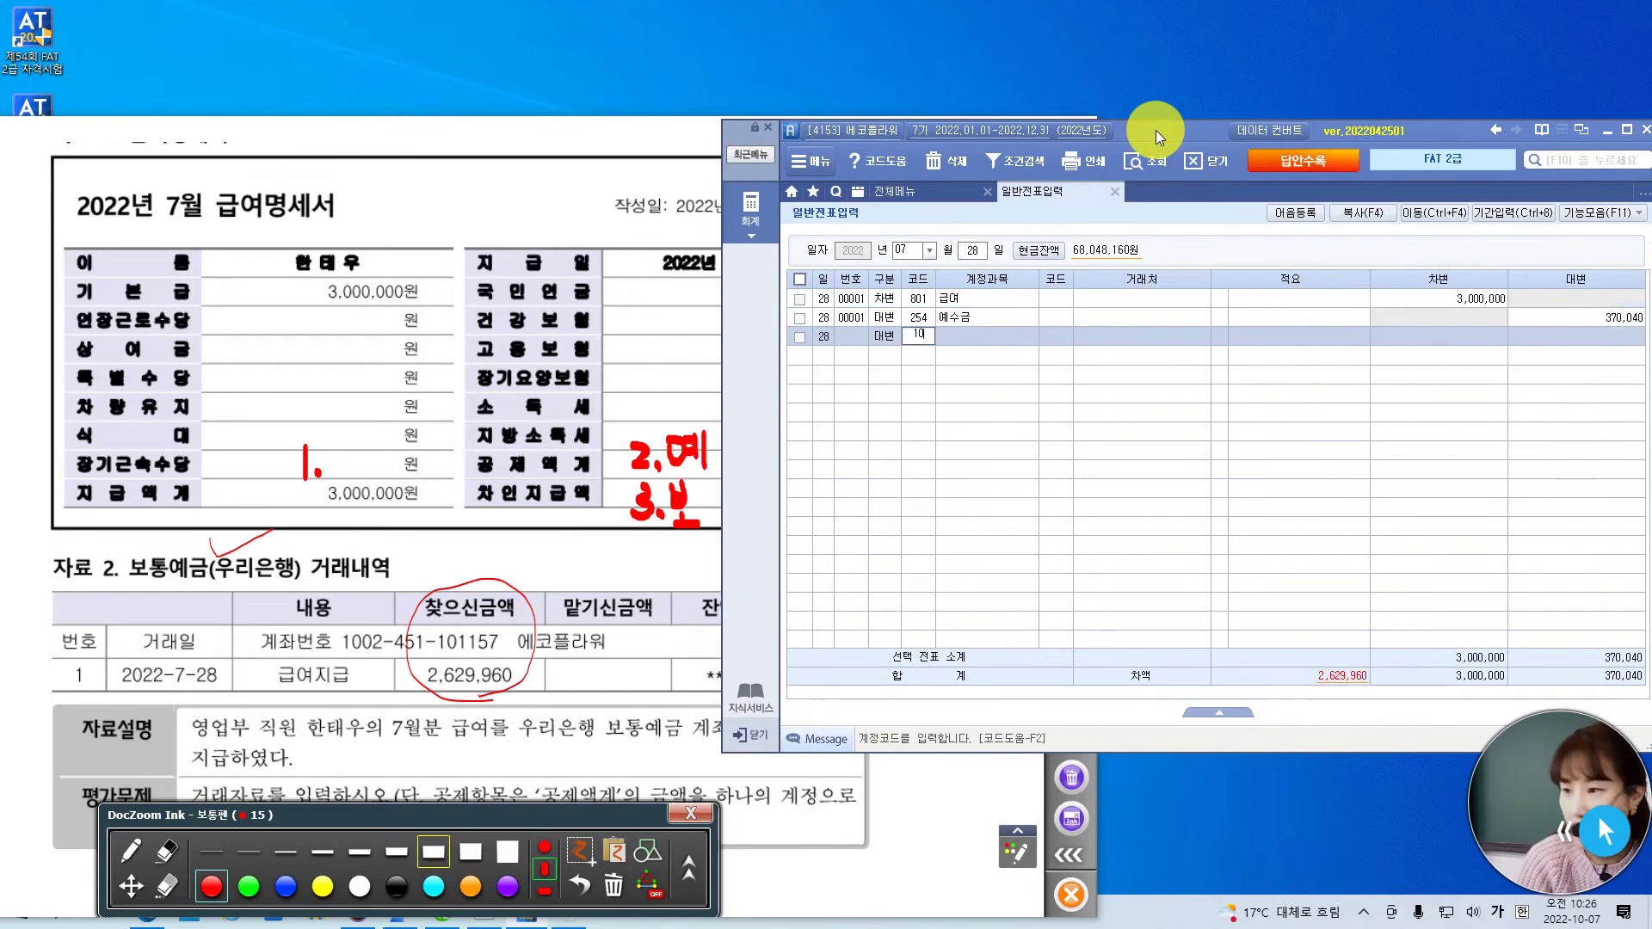
key("Return")
type("우리")
key("Return")
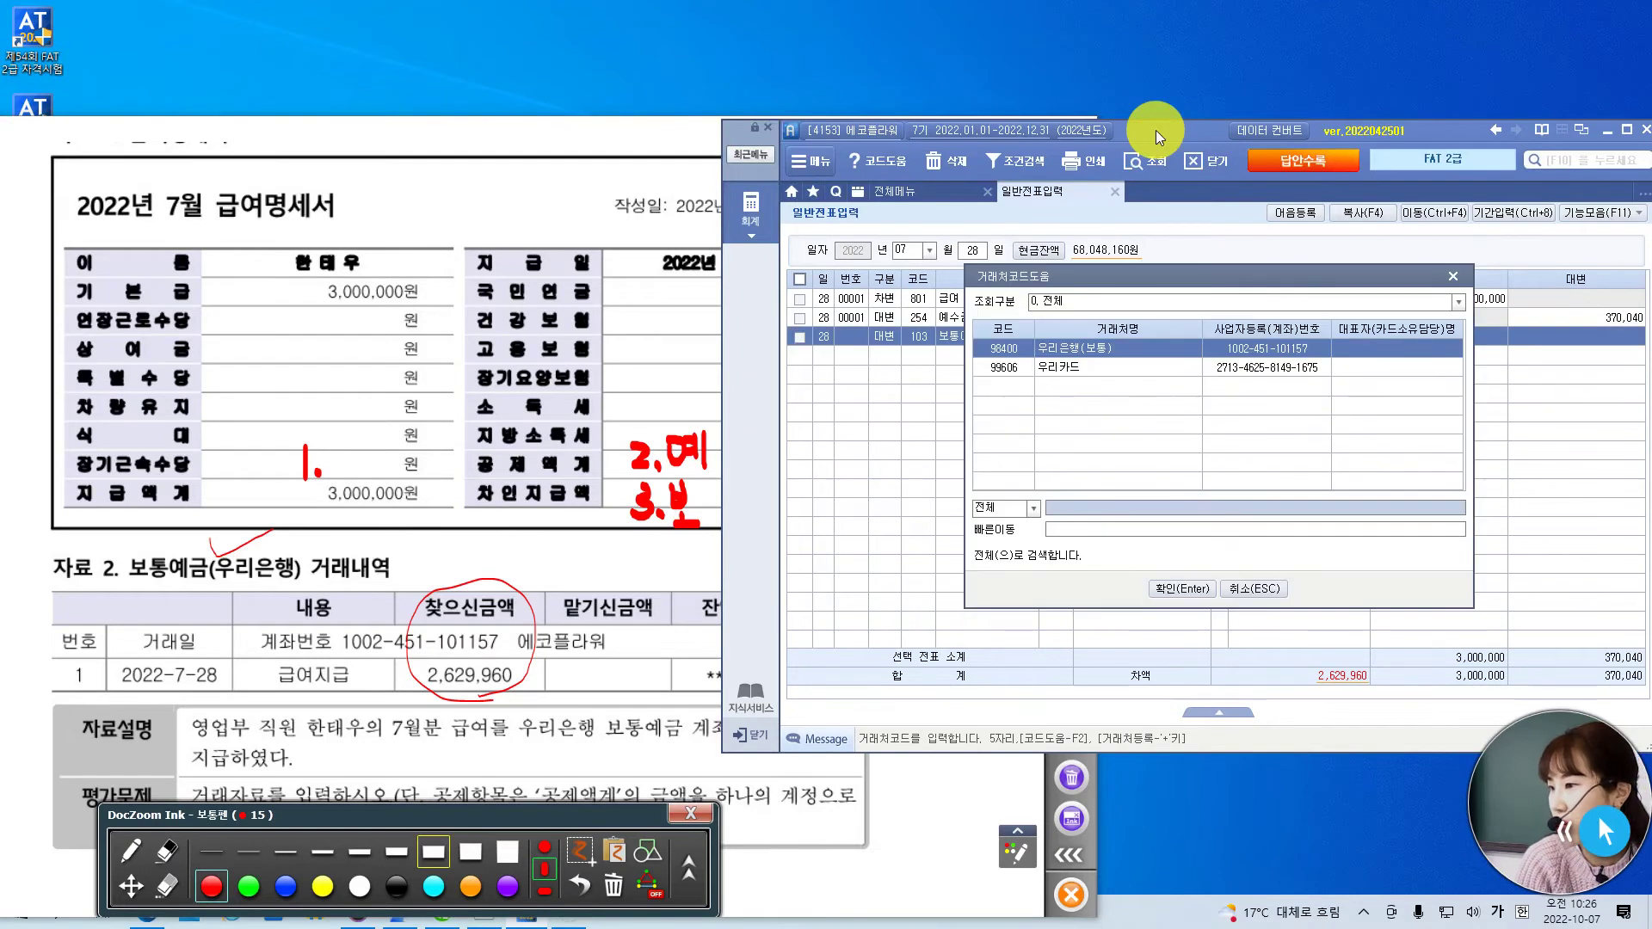
key("Return")
key("Return")
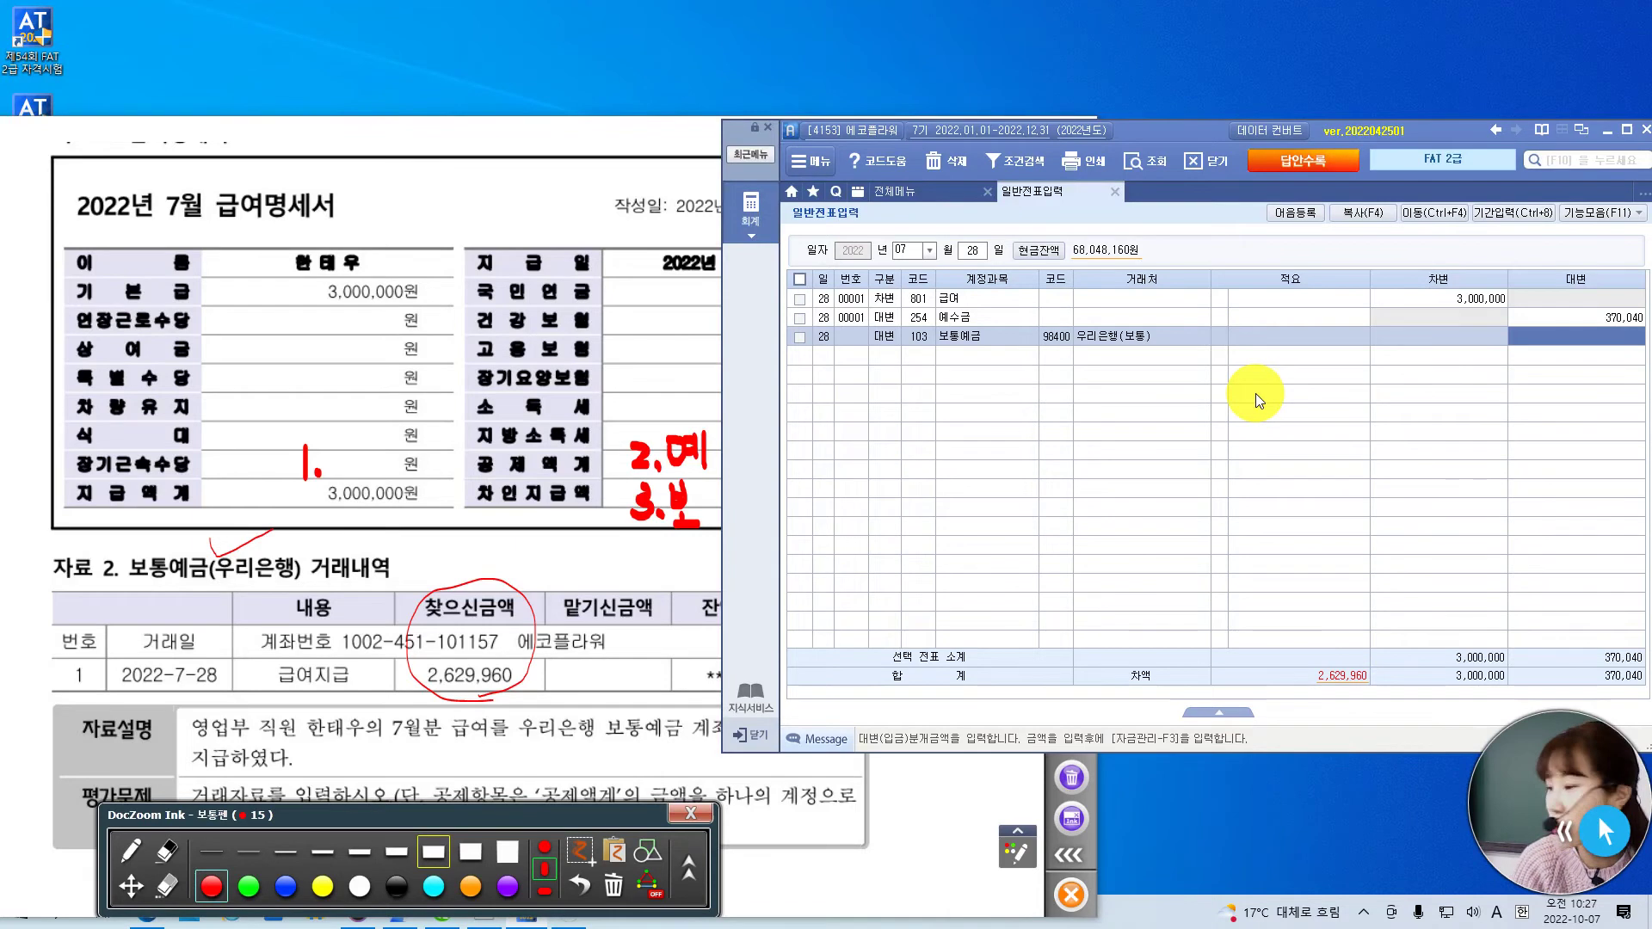
type("2629960")
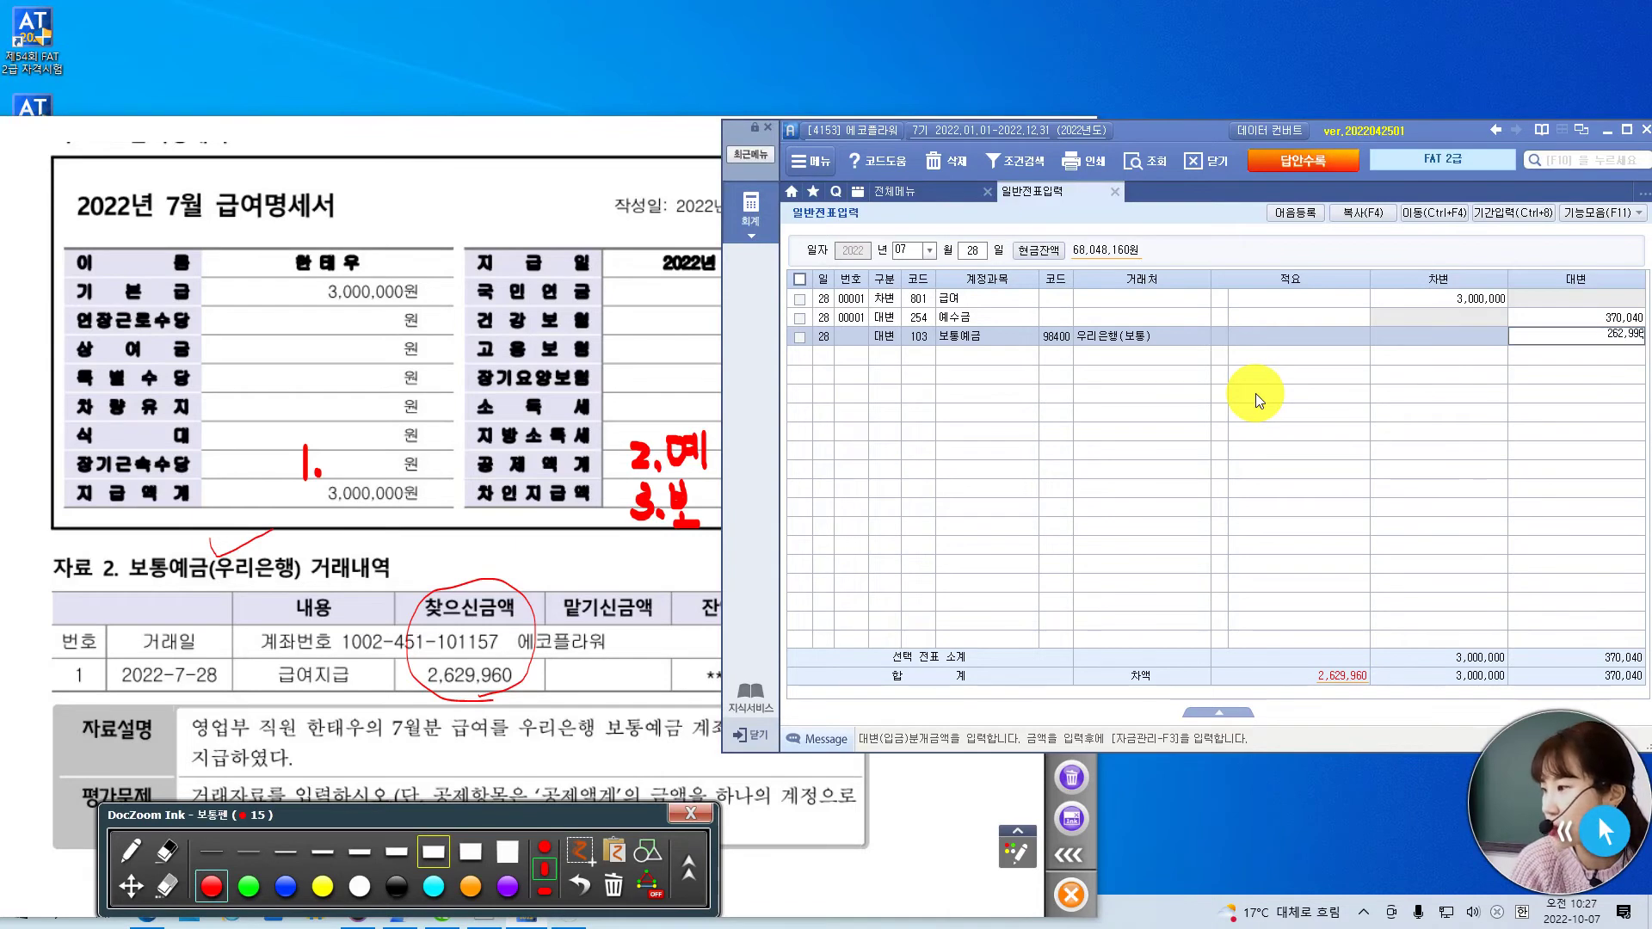
key("Return")
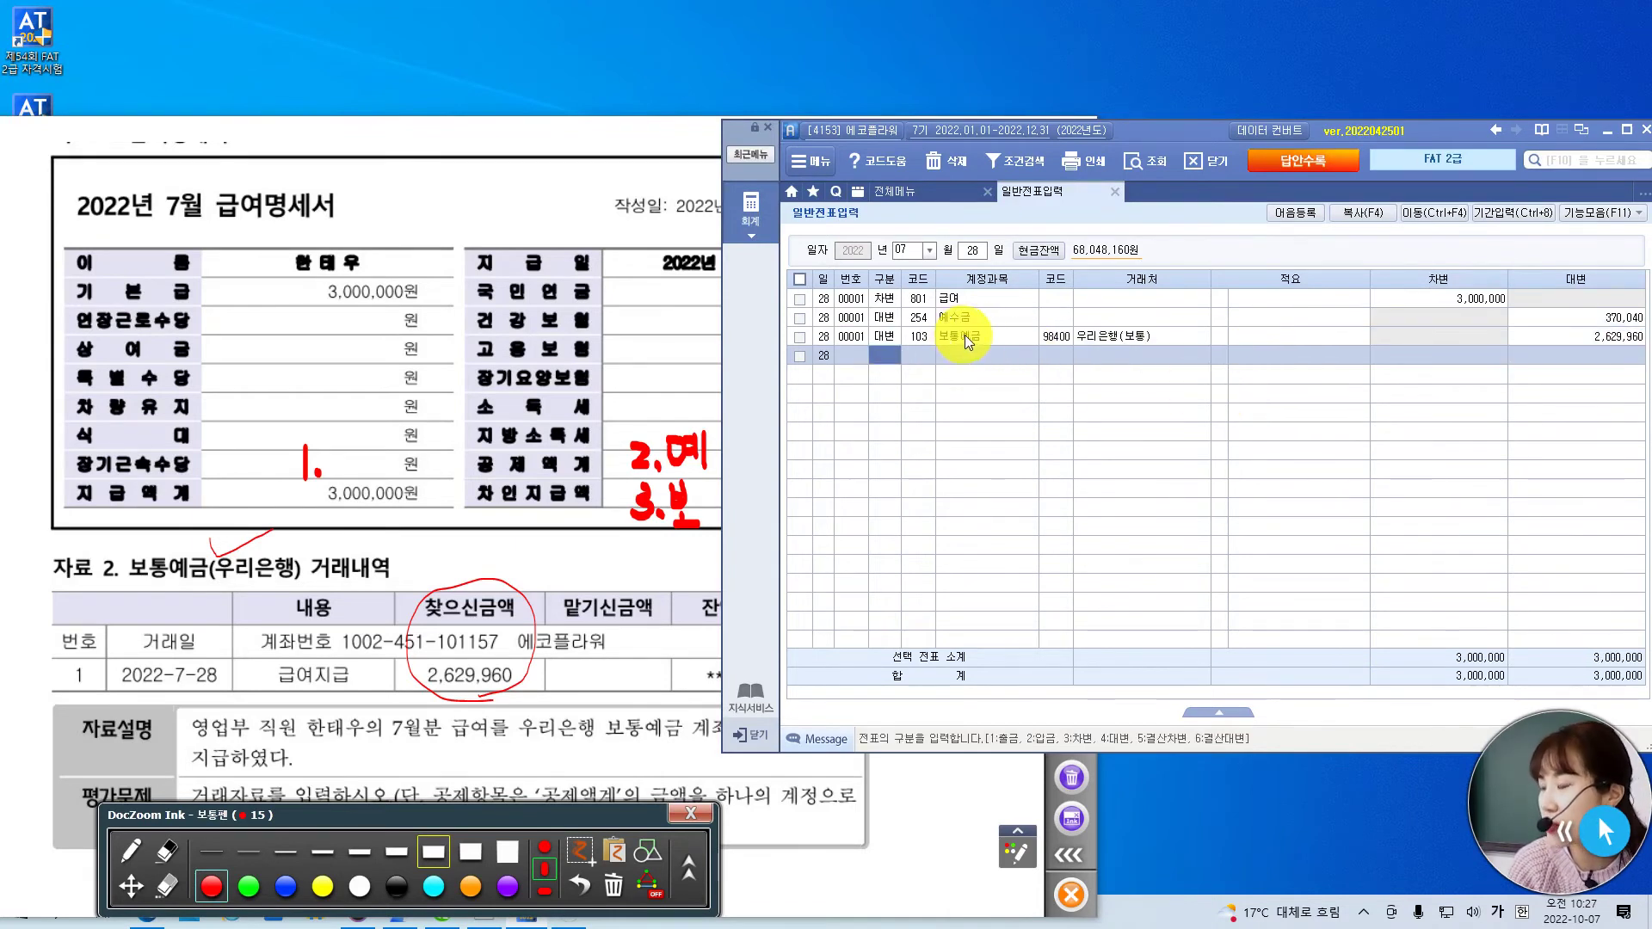
- Review the finished voucher rows, including 예수금, and switch back to the exam paper
left_click(978, 332)
left_click(977, 294)
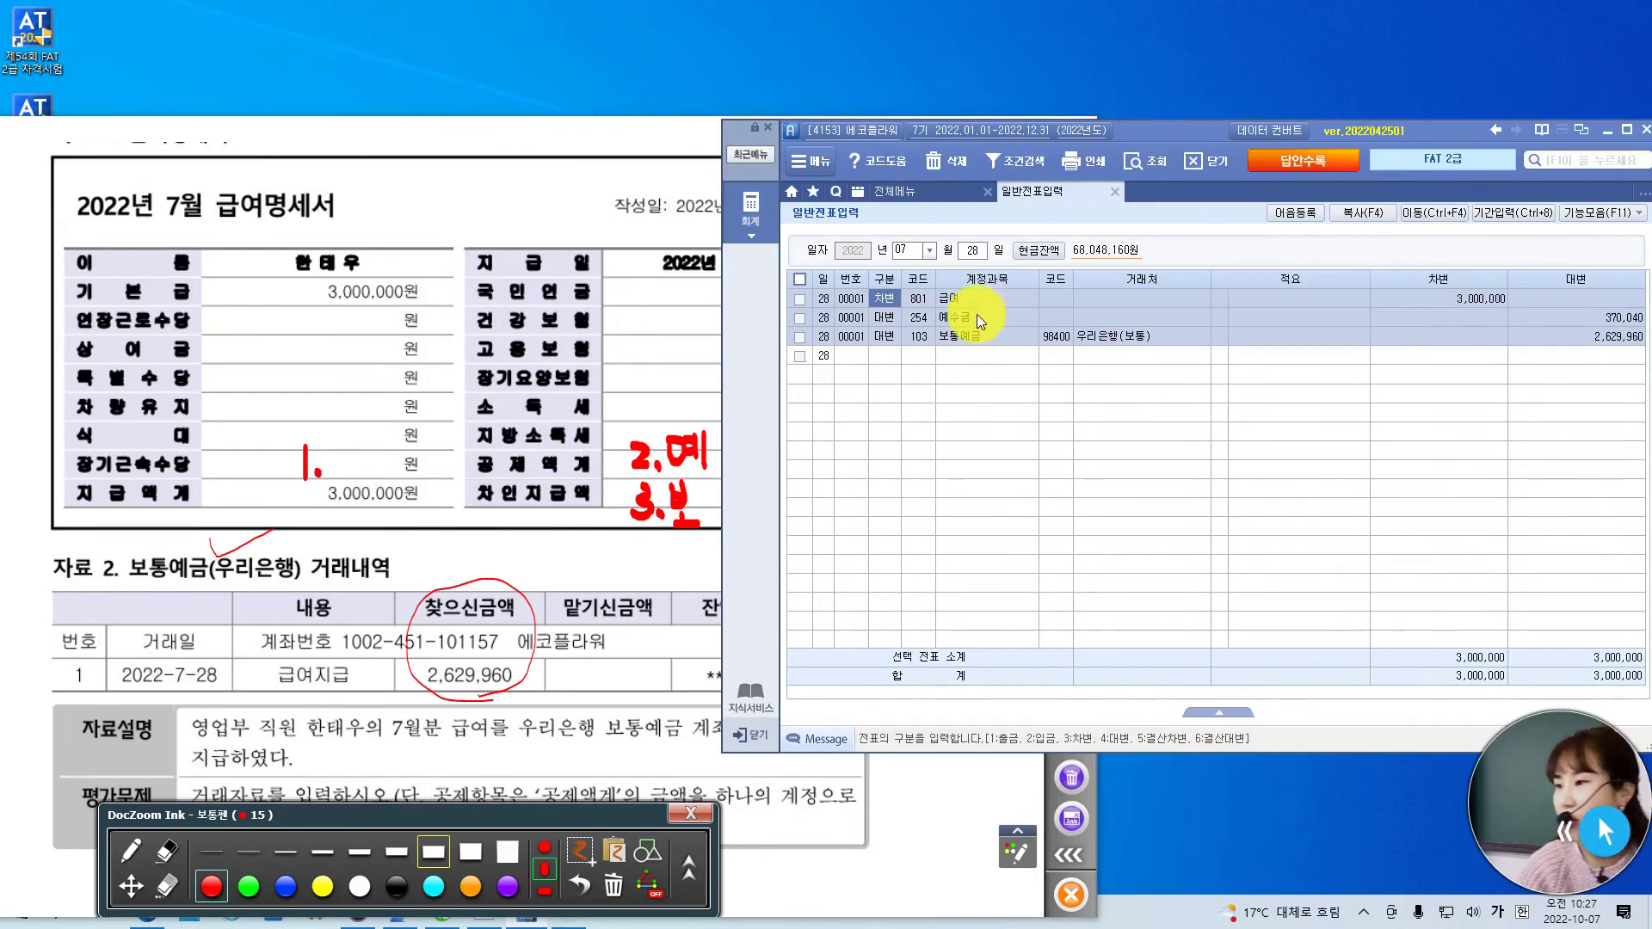
left_click(962, 317)
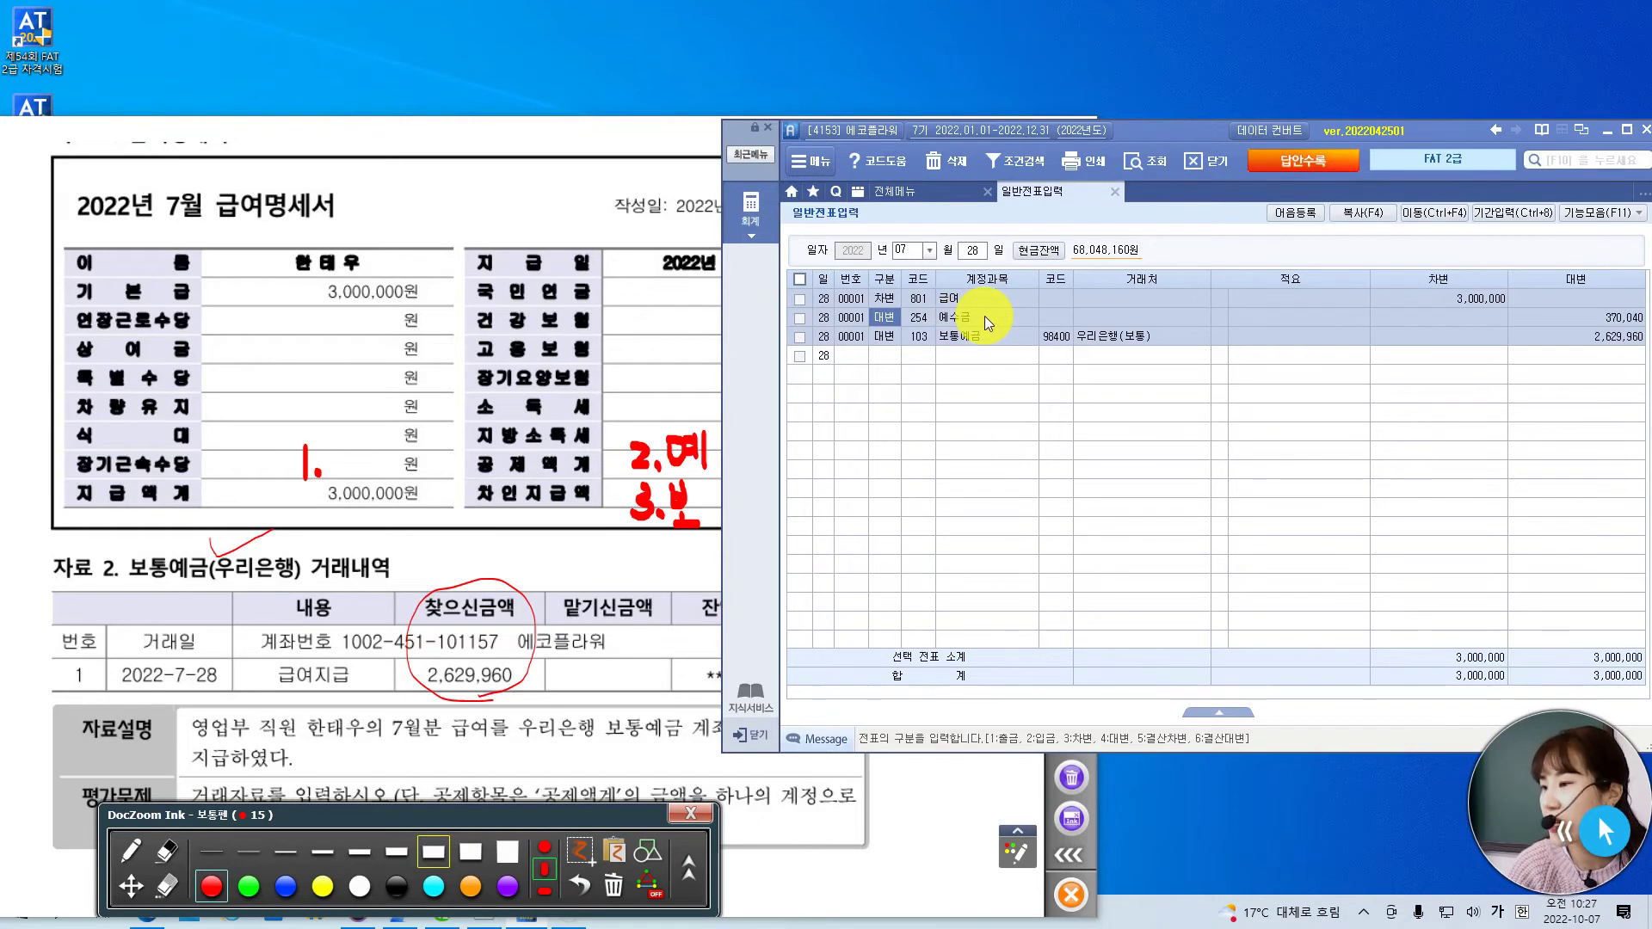
left_click(597, 129)
- Turn to 자료 2 at fit width, tick the 80만원 premium and circle 800,000 in red
left_click(131, 886)
scroll(596, 357, "down", 2)
scroll(596, 350, "down", 10)
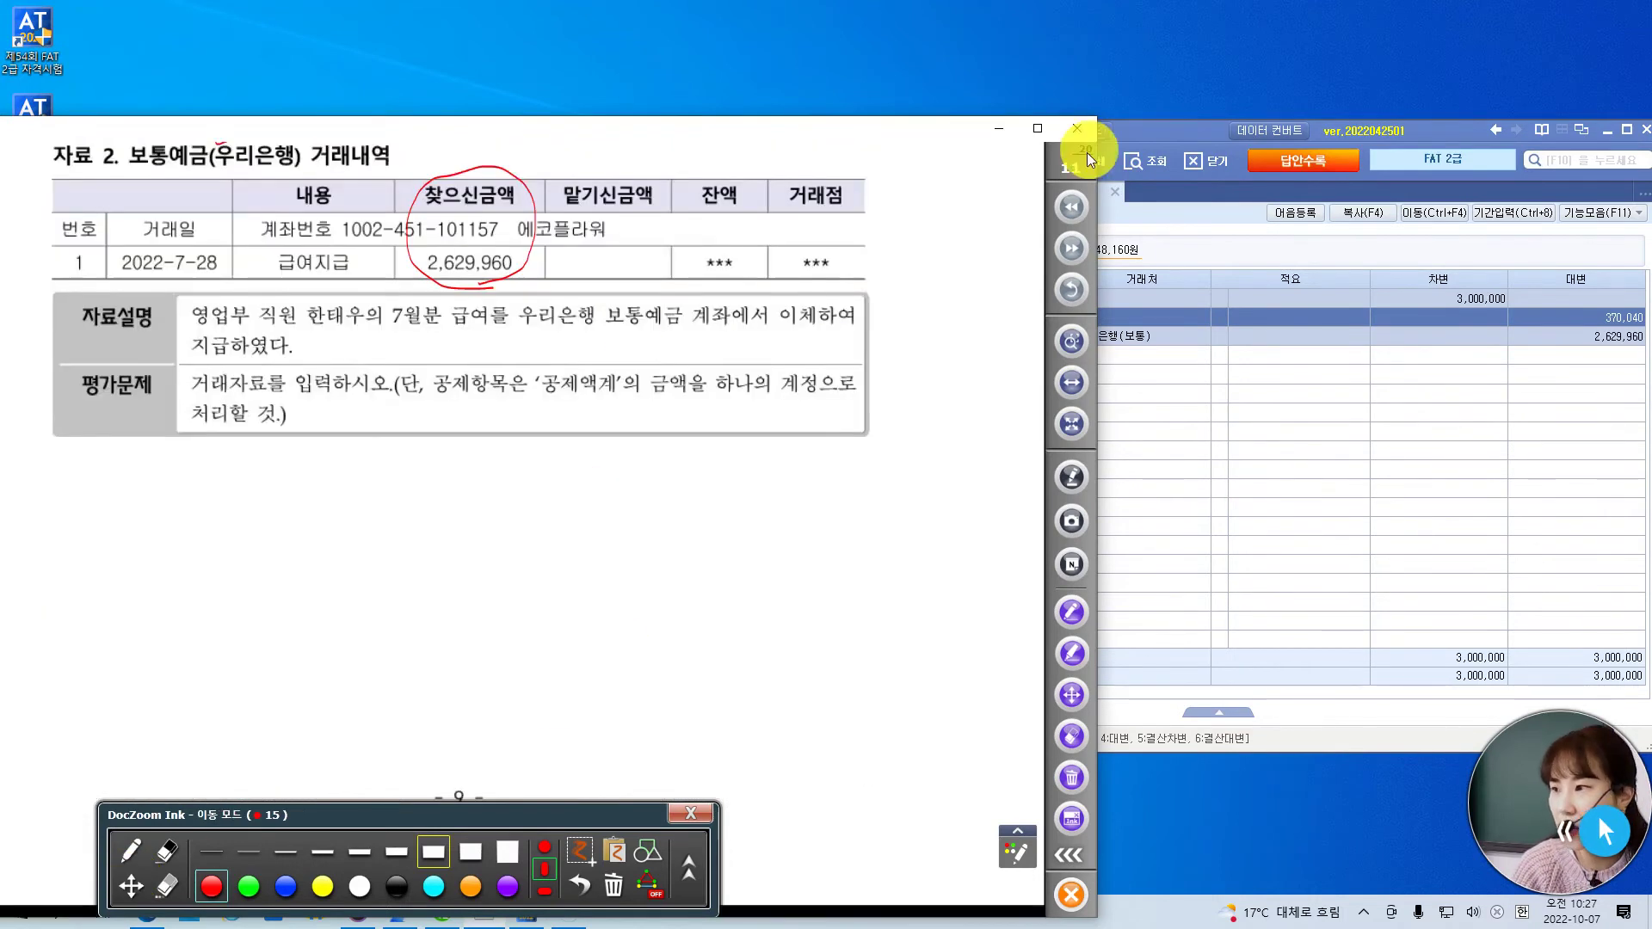
left_click(1071, 248)
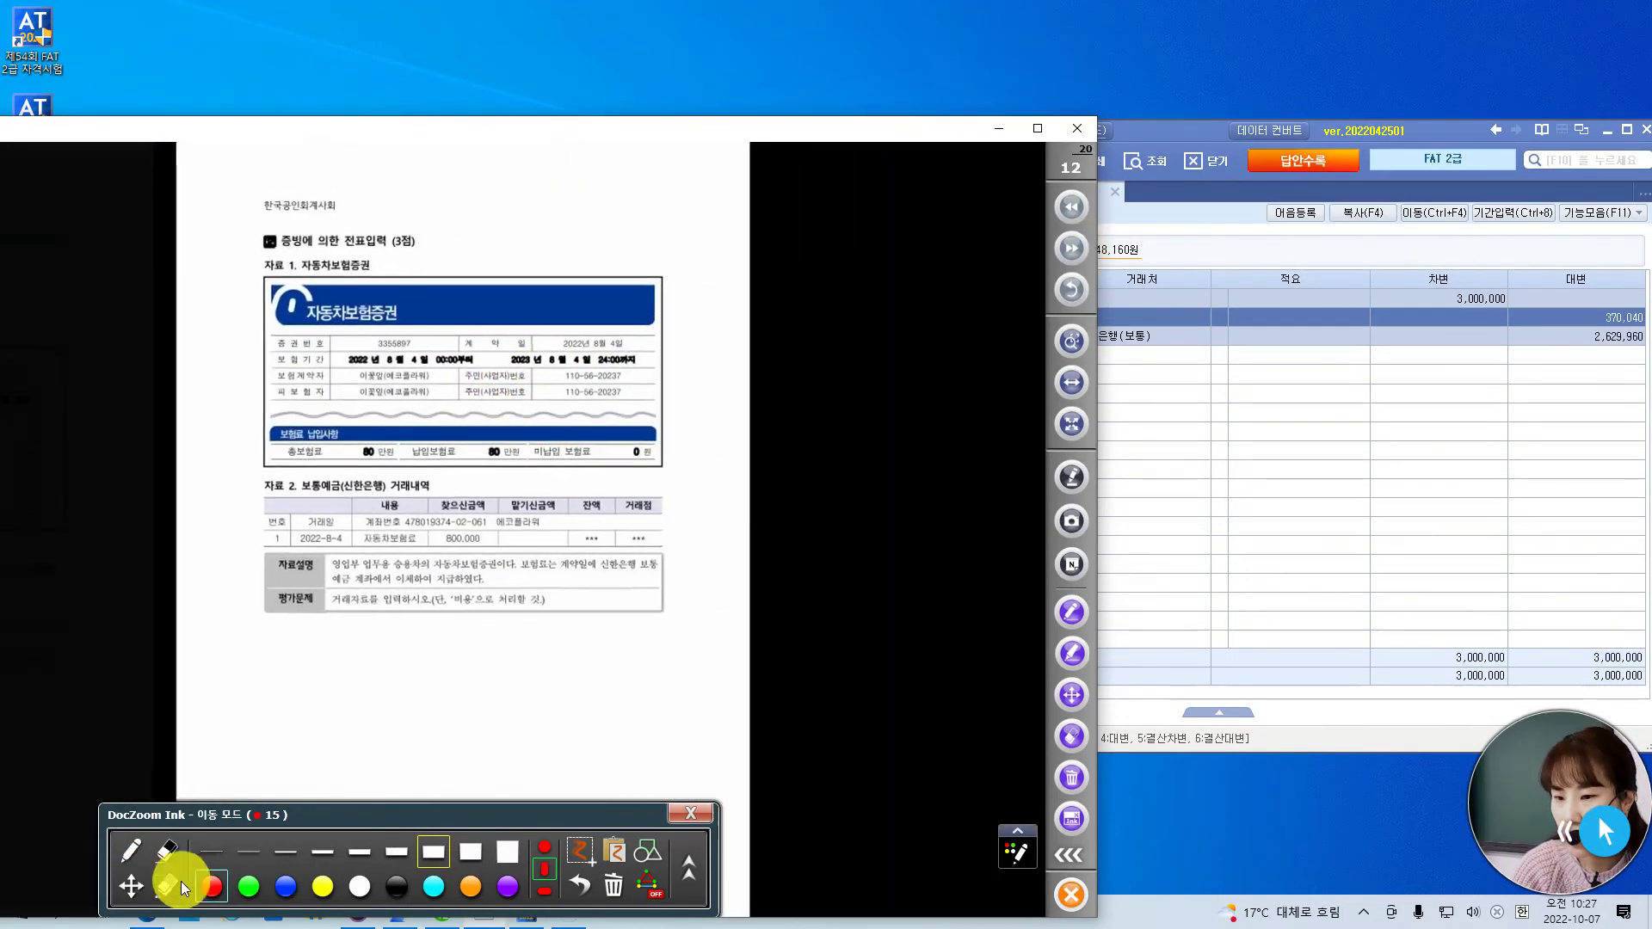
left_click(1072, 385)
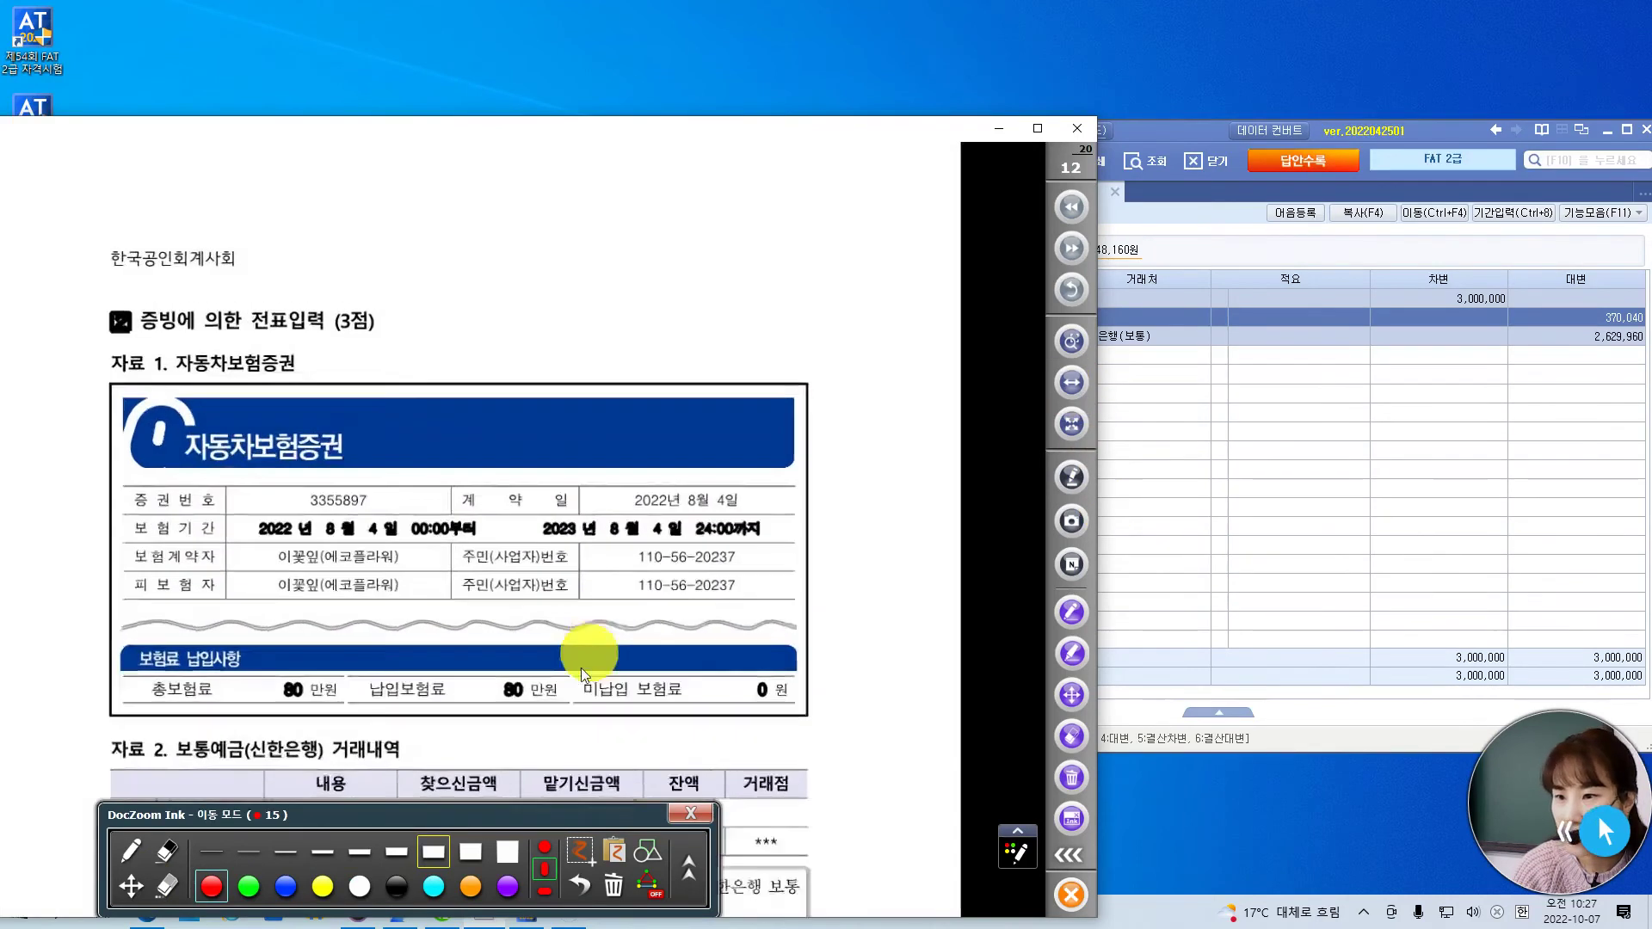
scroll(547, 728, "down", 3)
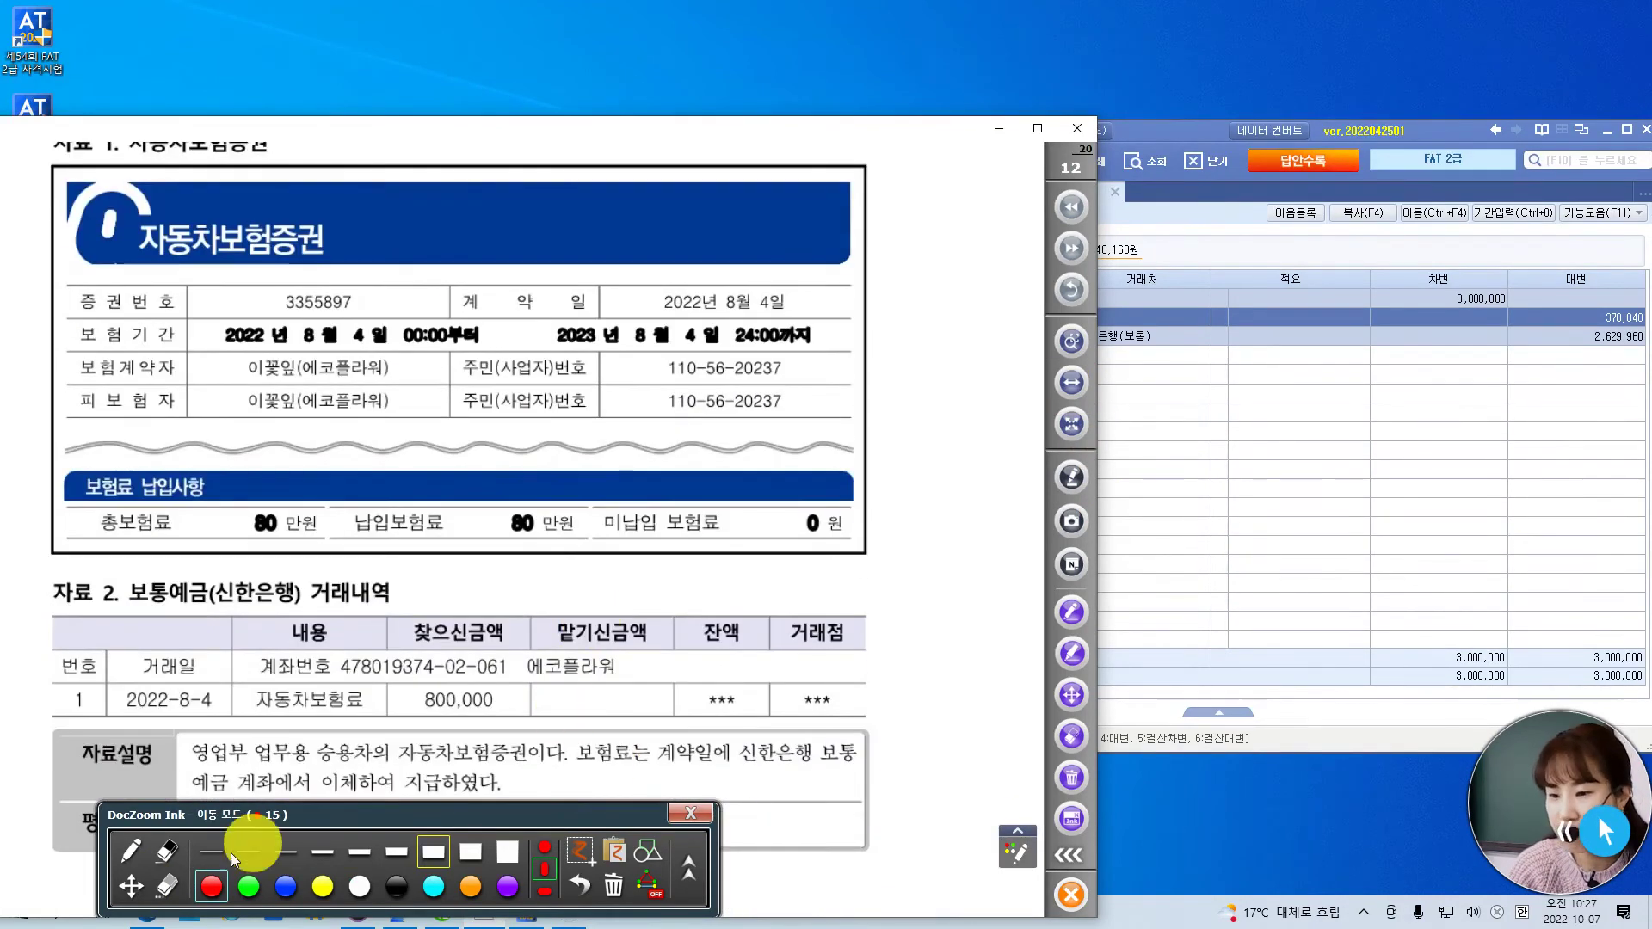
left_click(133, 852)
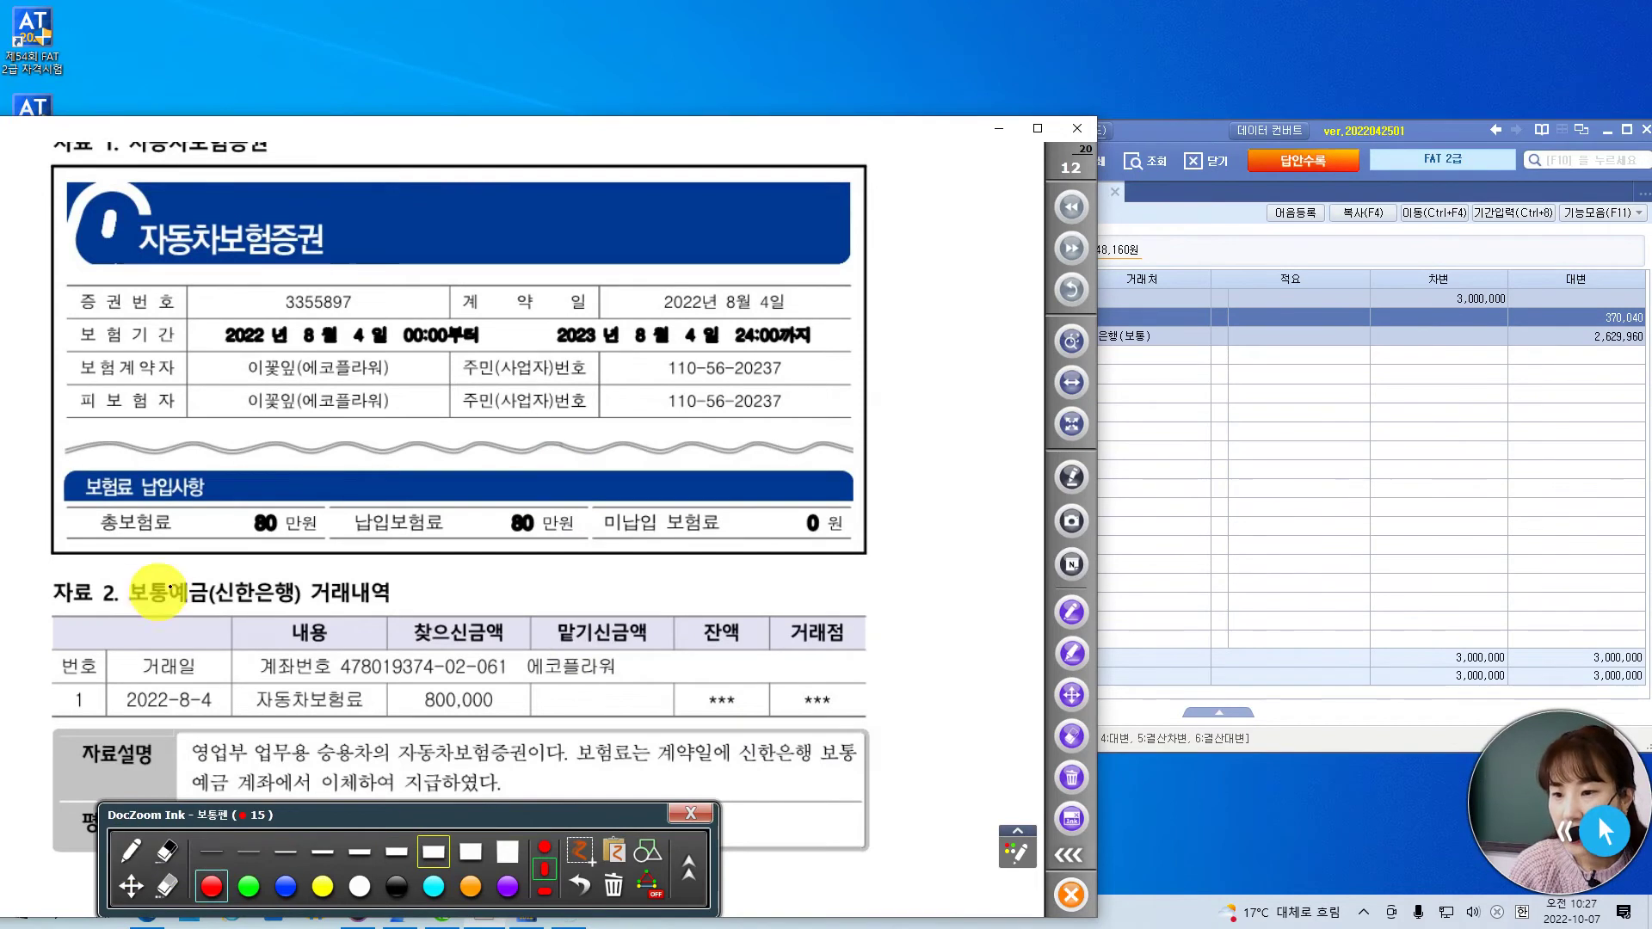
left_click_drag(218, 559, 318, 522)
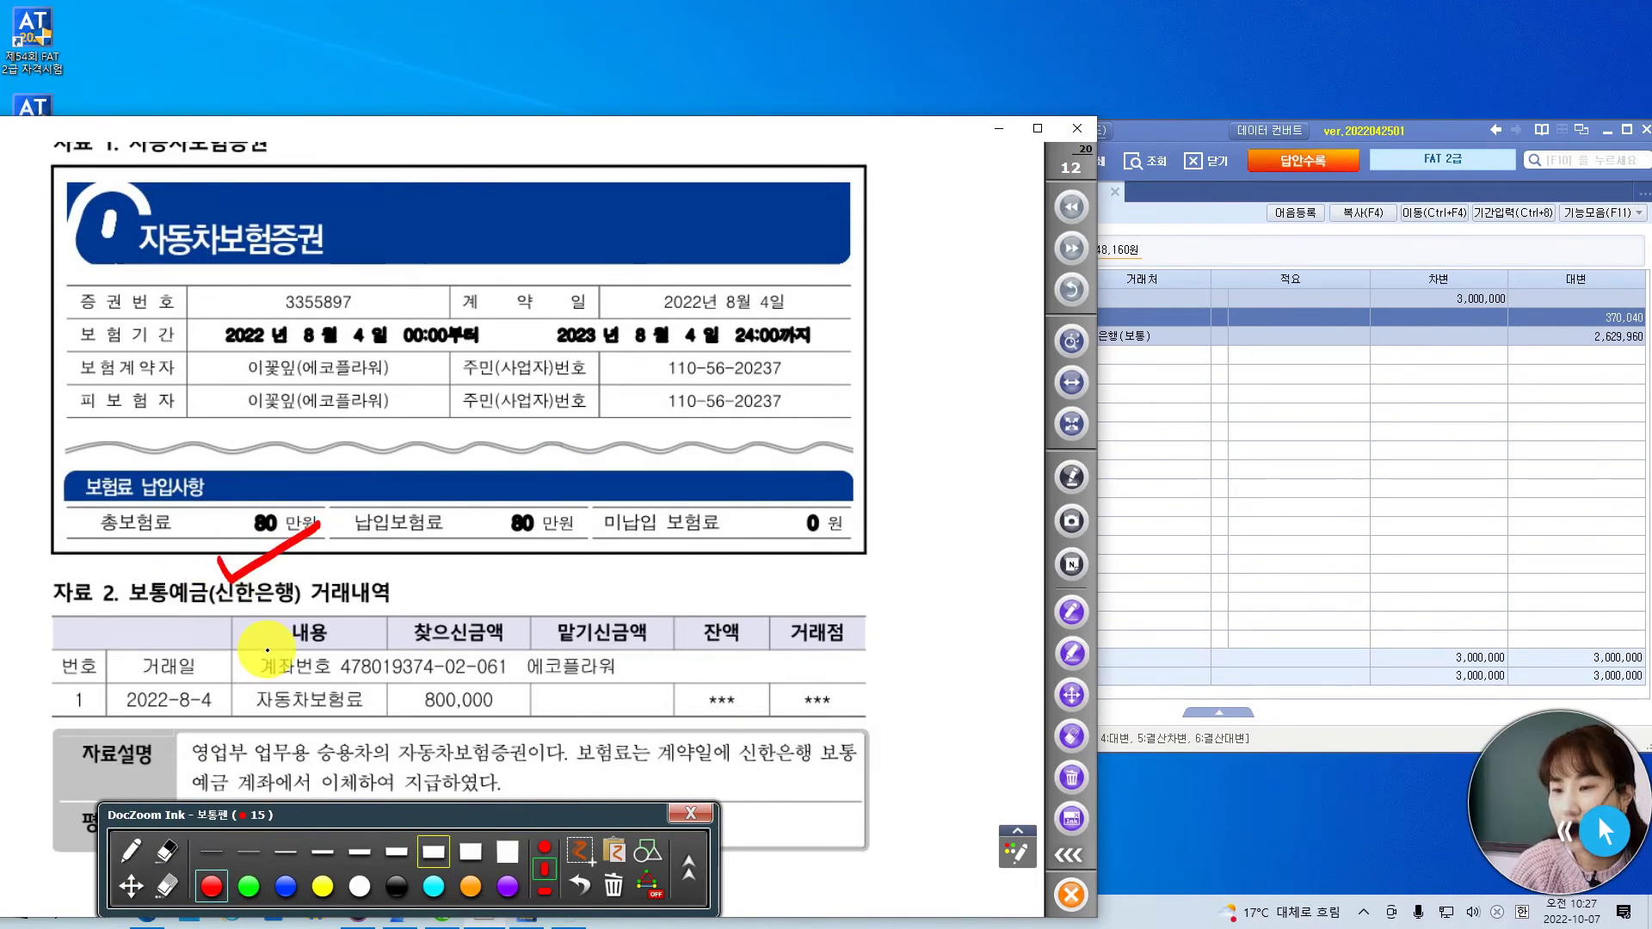
mouse_move(429, 721)
left_mouse_down()
mouse_move(413, 634)
mouse_move(514, 688)
mouse_move(486, 733)
left_mouse_up()
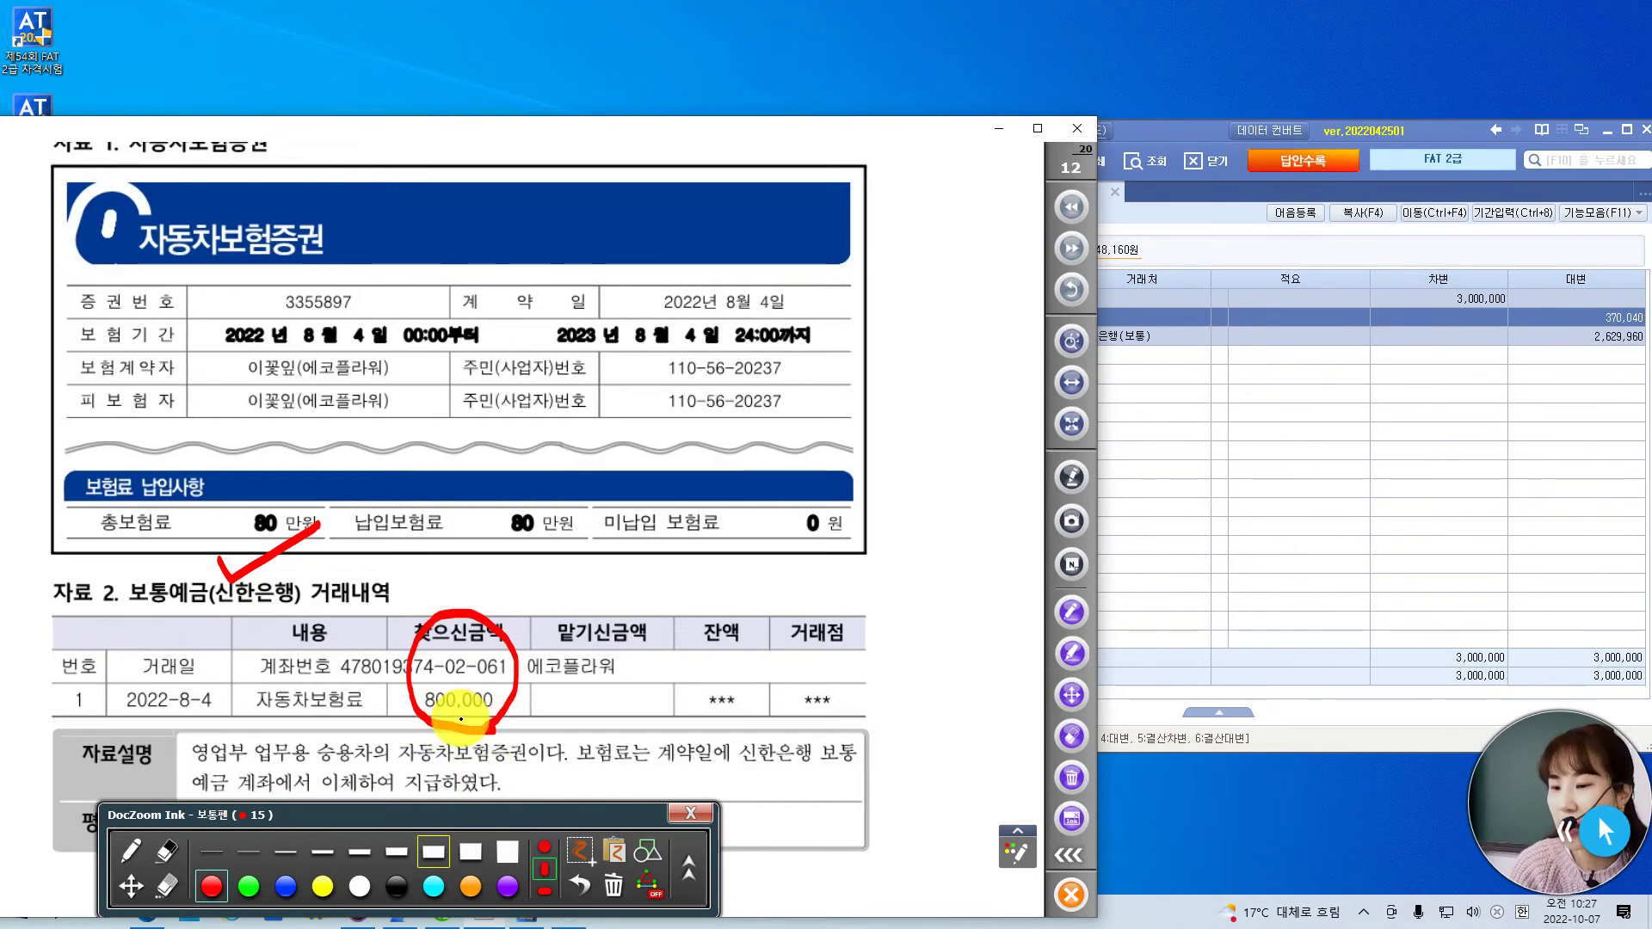
- Pan to the question, circle the '비용' condition and tick the 거래일 date
left_click(129, 885)
left_click_drag(620, 714, 640, 563)
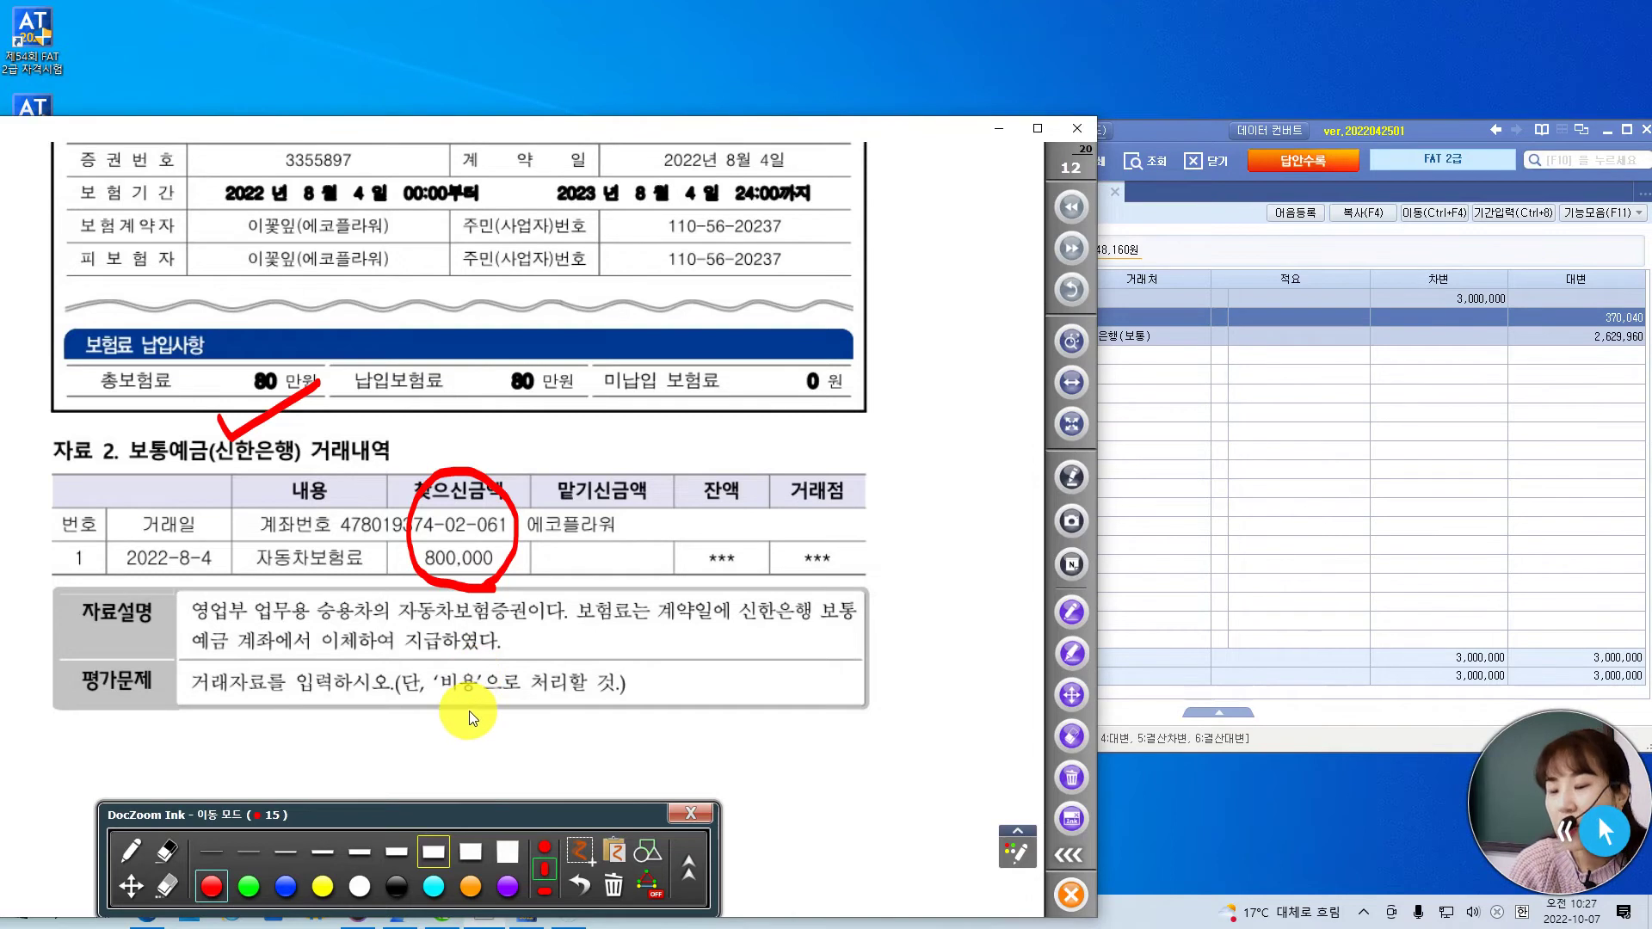
scroll(467, 711, "down", 1)
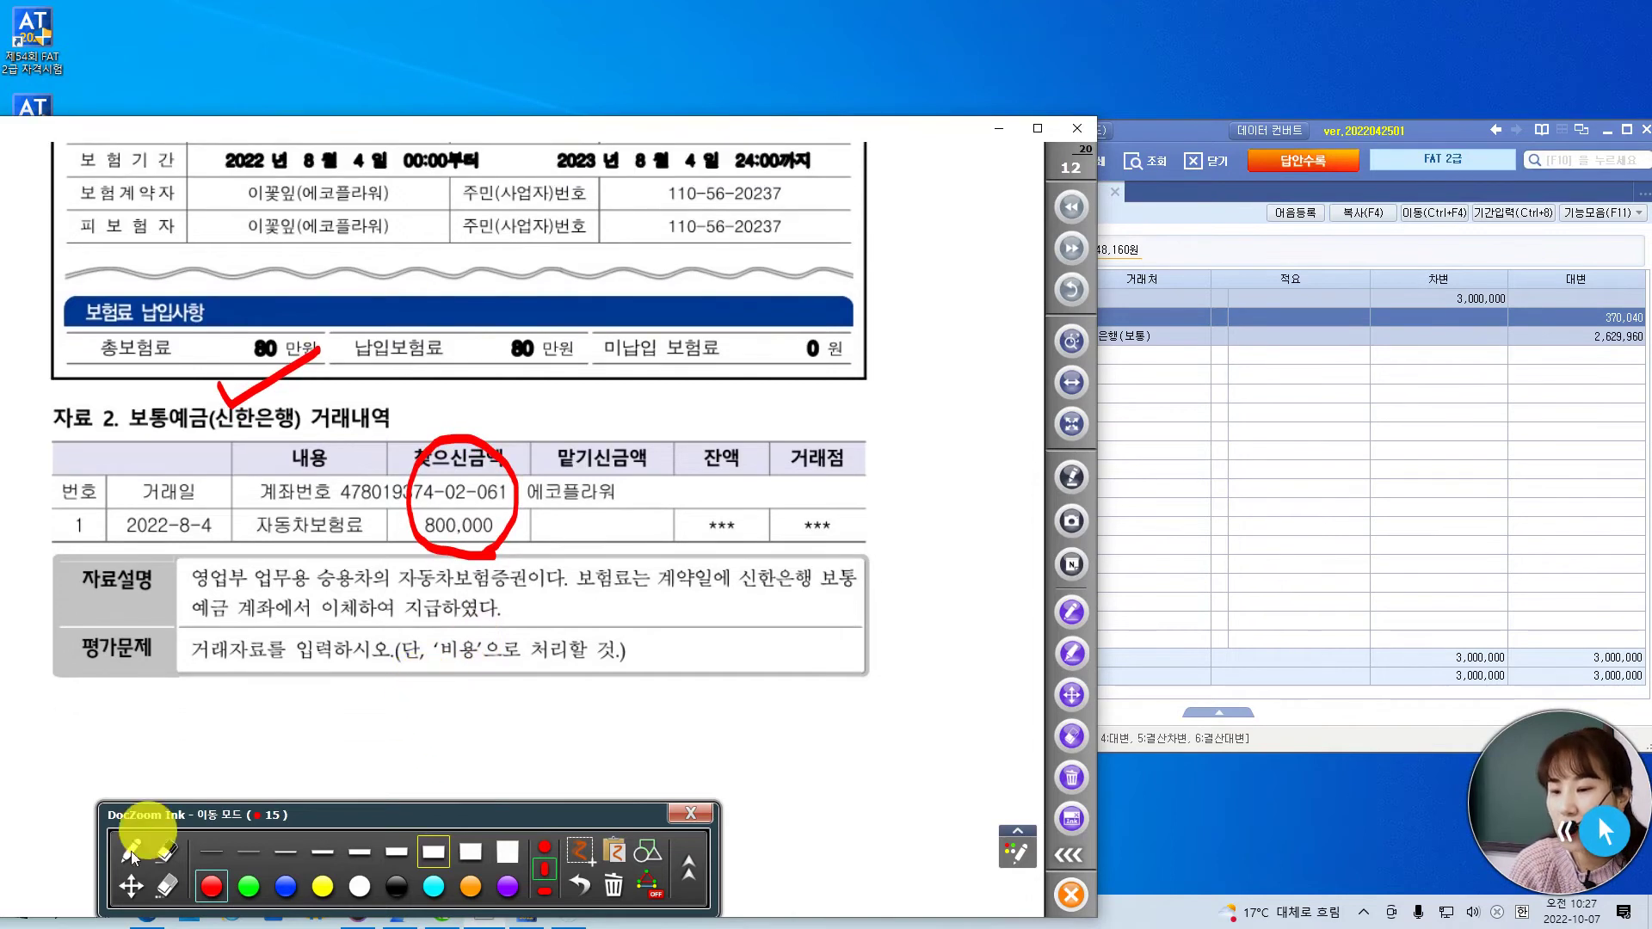
left_click(128, 852)
mouse_move(471, 702)
left_mouse_down()
mouse_move(409, 654)
mouse_move(479, 629)
mouse_move(469, 701)
left_mouse_up()
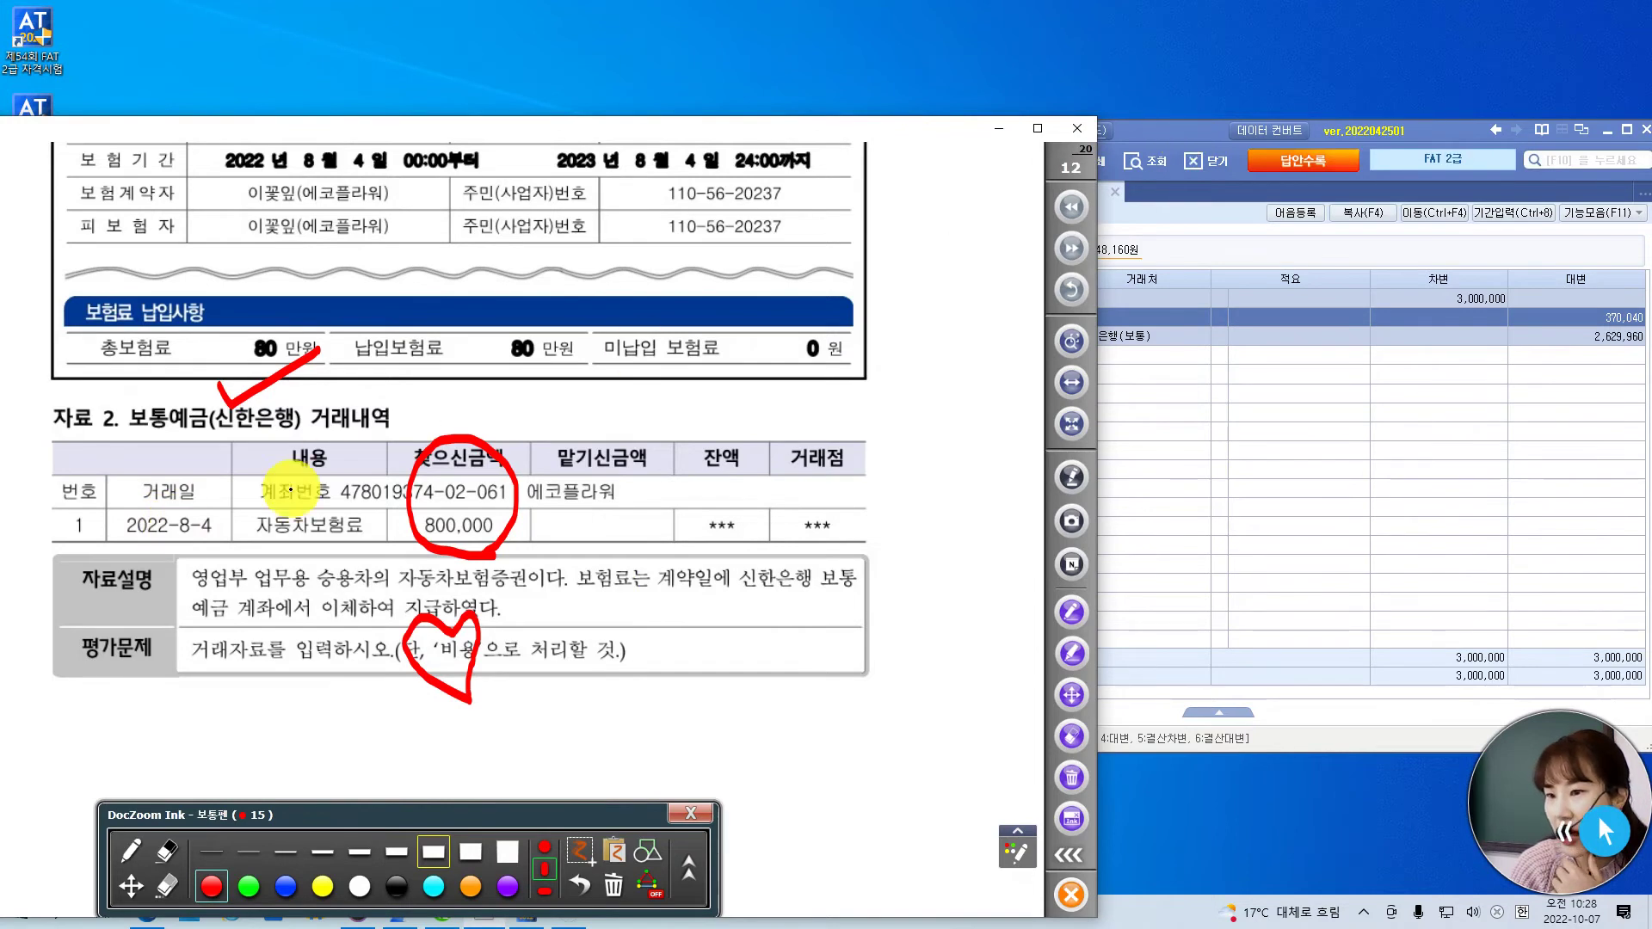
left_click_drag(191, 502, 231, 482)
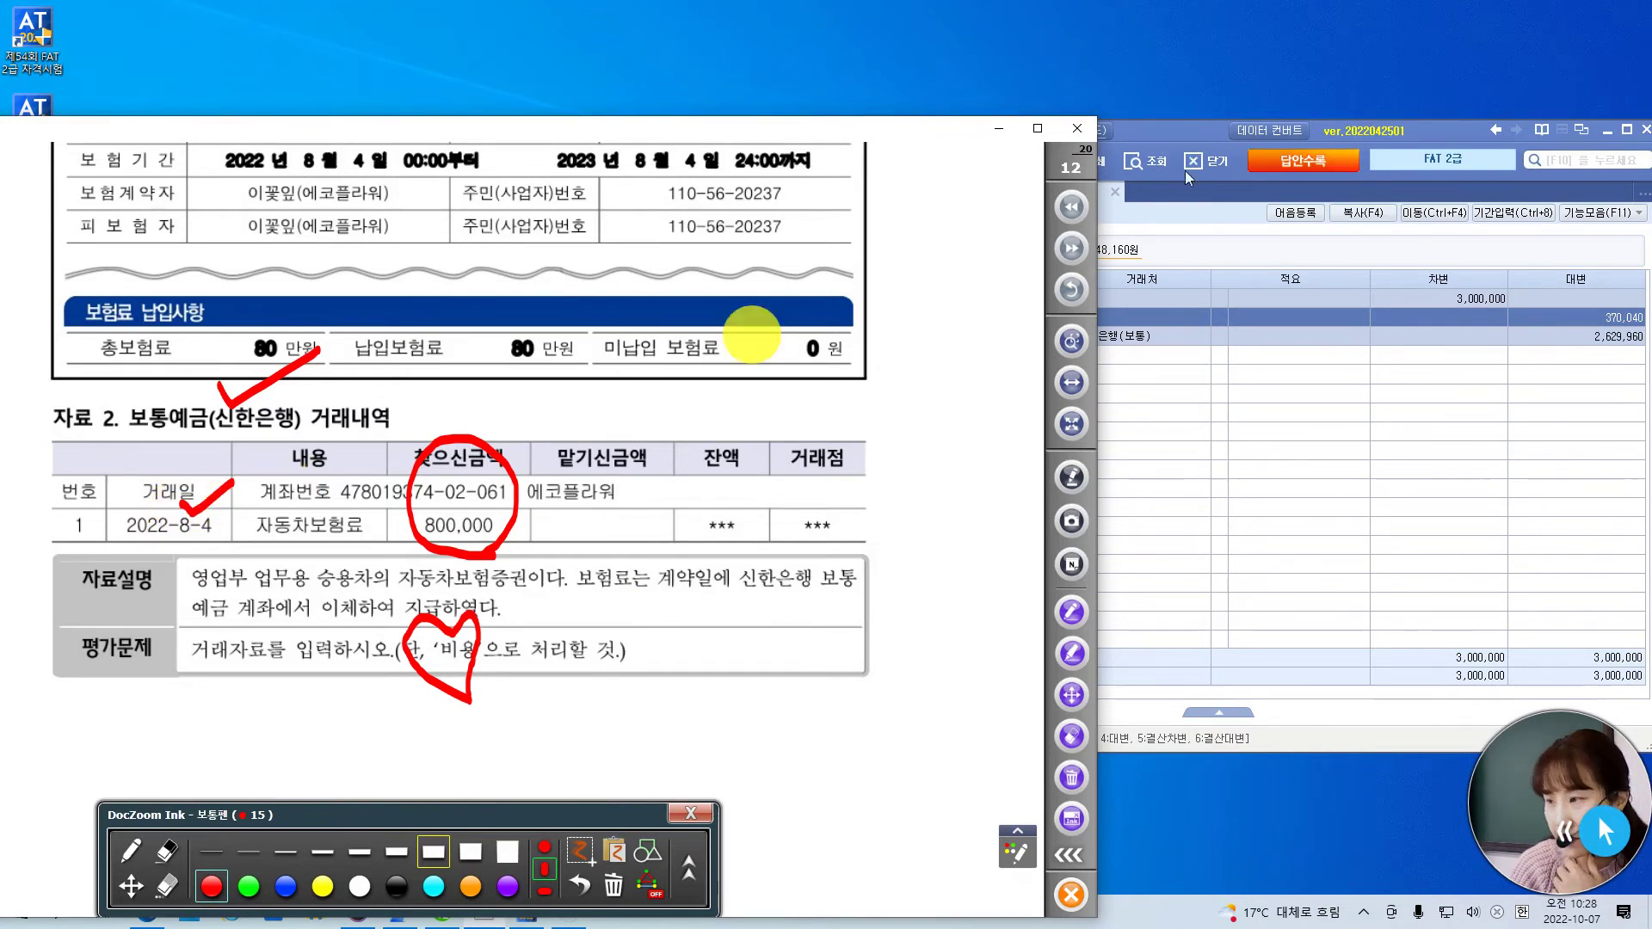
left_click(1175, 132)
- Date the voucher August 4 and enter the credit line: 103 보통예금, partner 신한은행(보통), 800,000
left_click(902, 249)
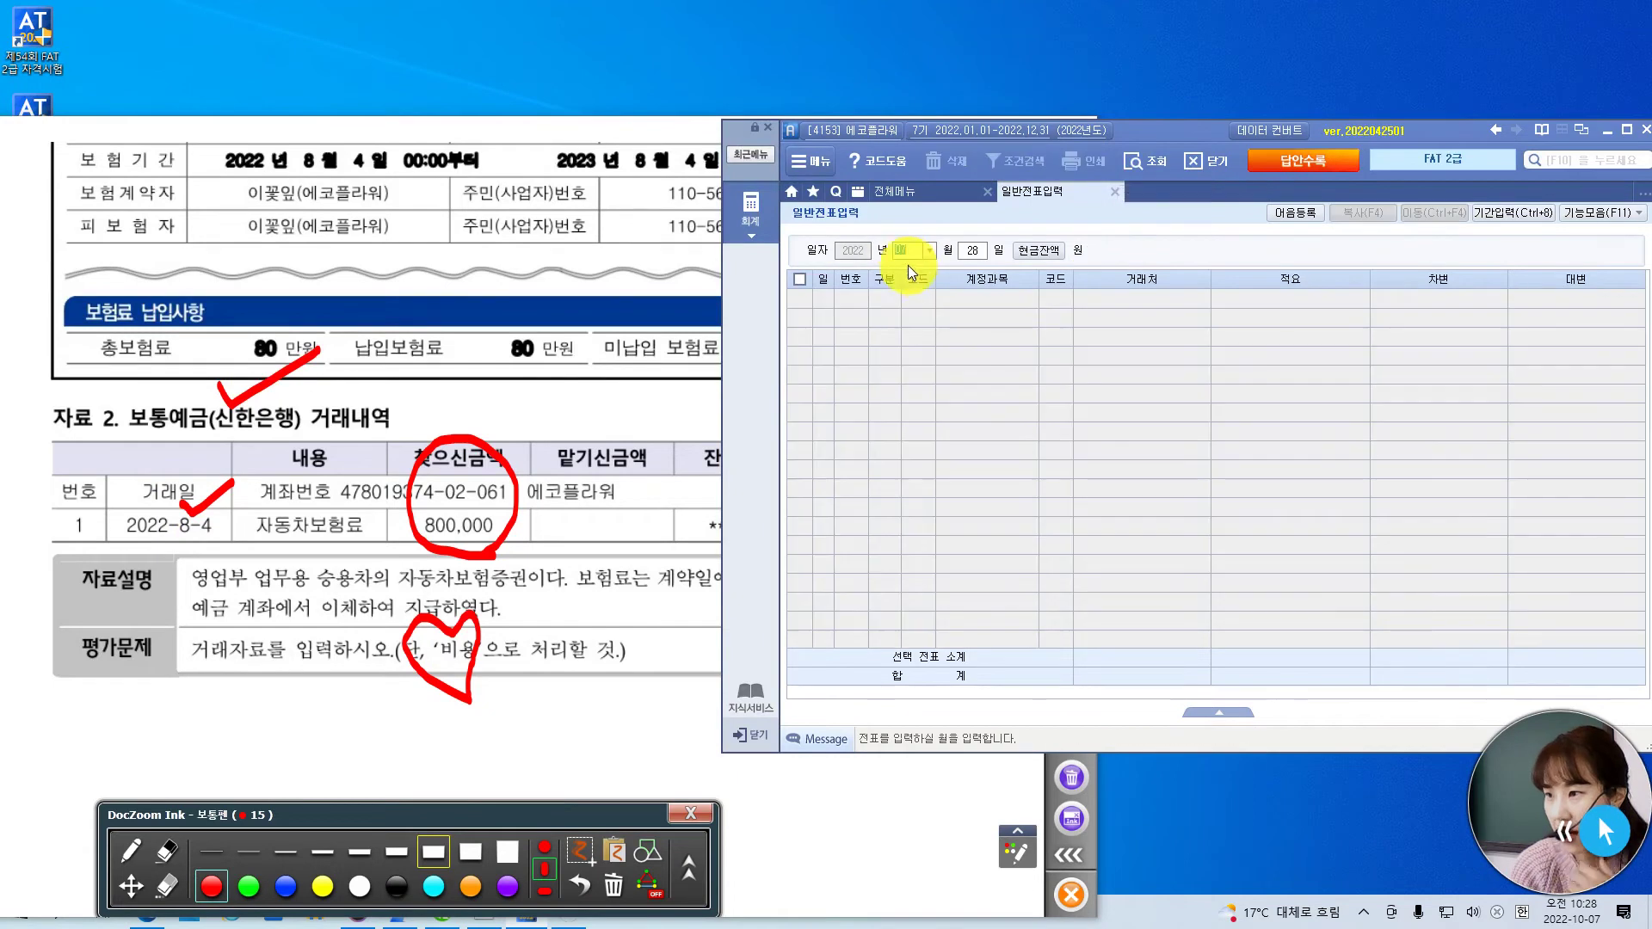
type("8")
key("Return")
type("4")
key("Return")
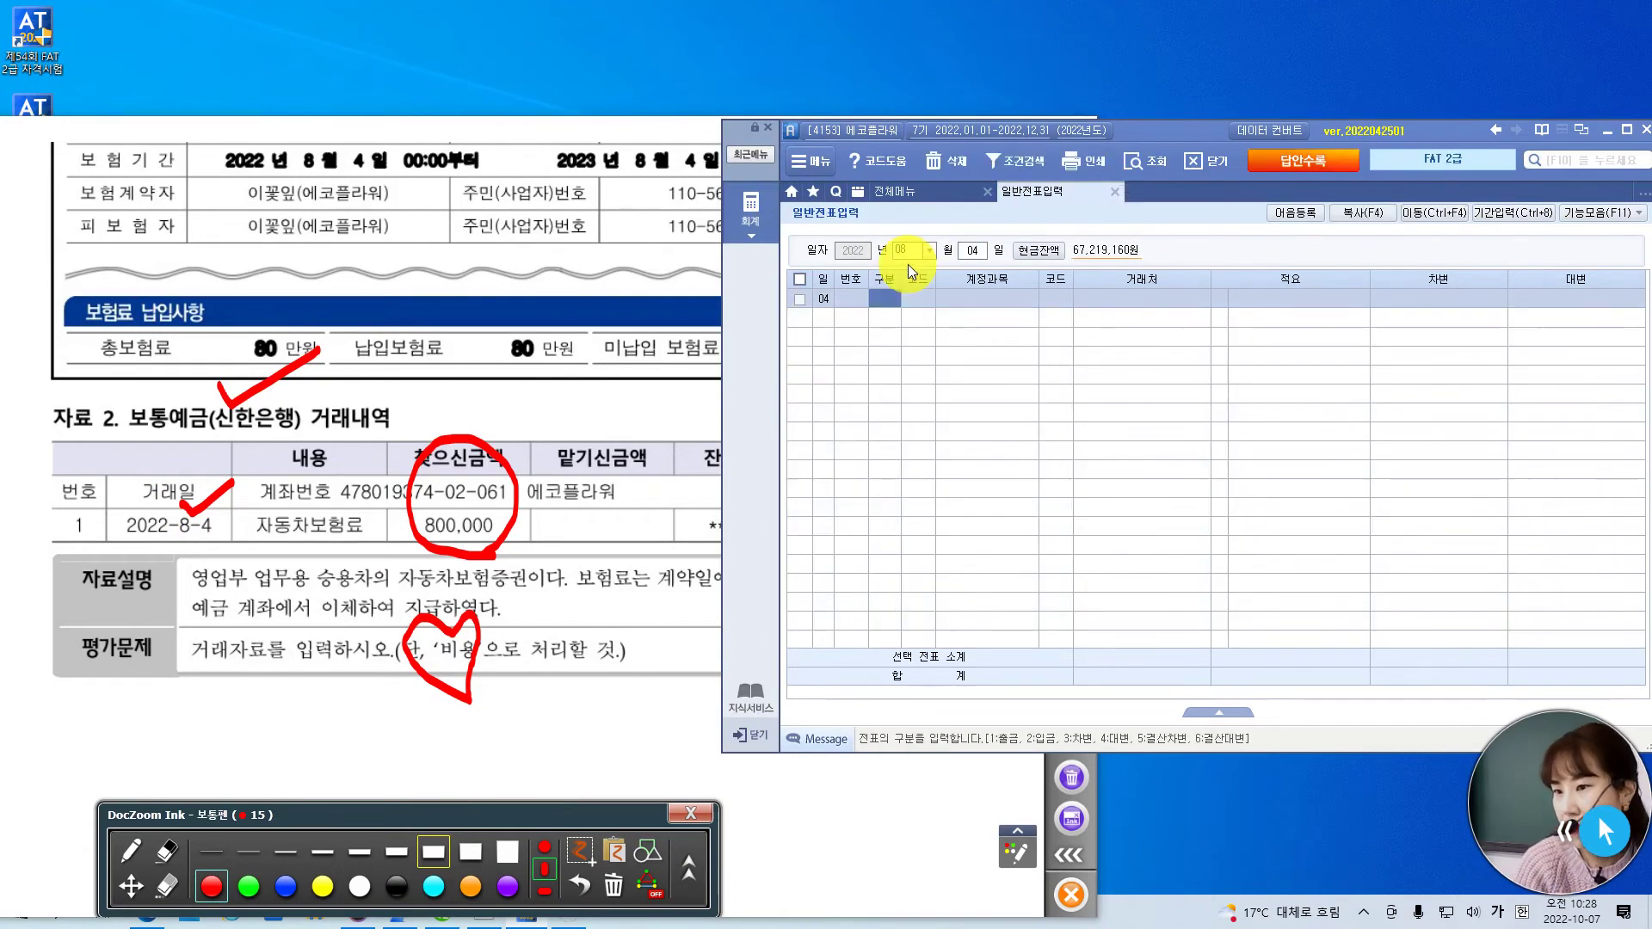
type("4")
key("Return")
type("103")
key("Return")
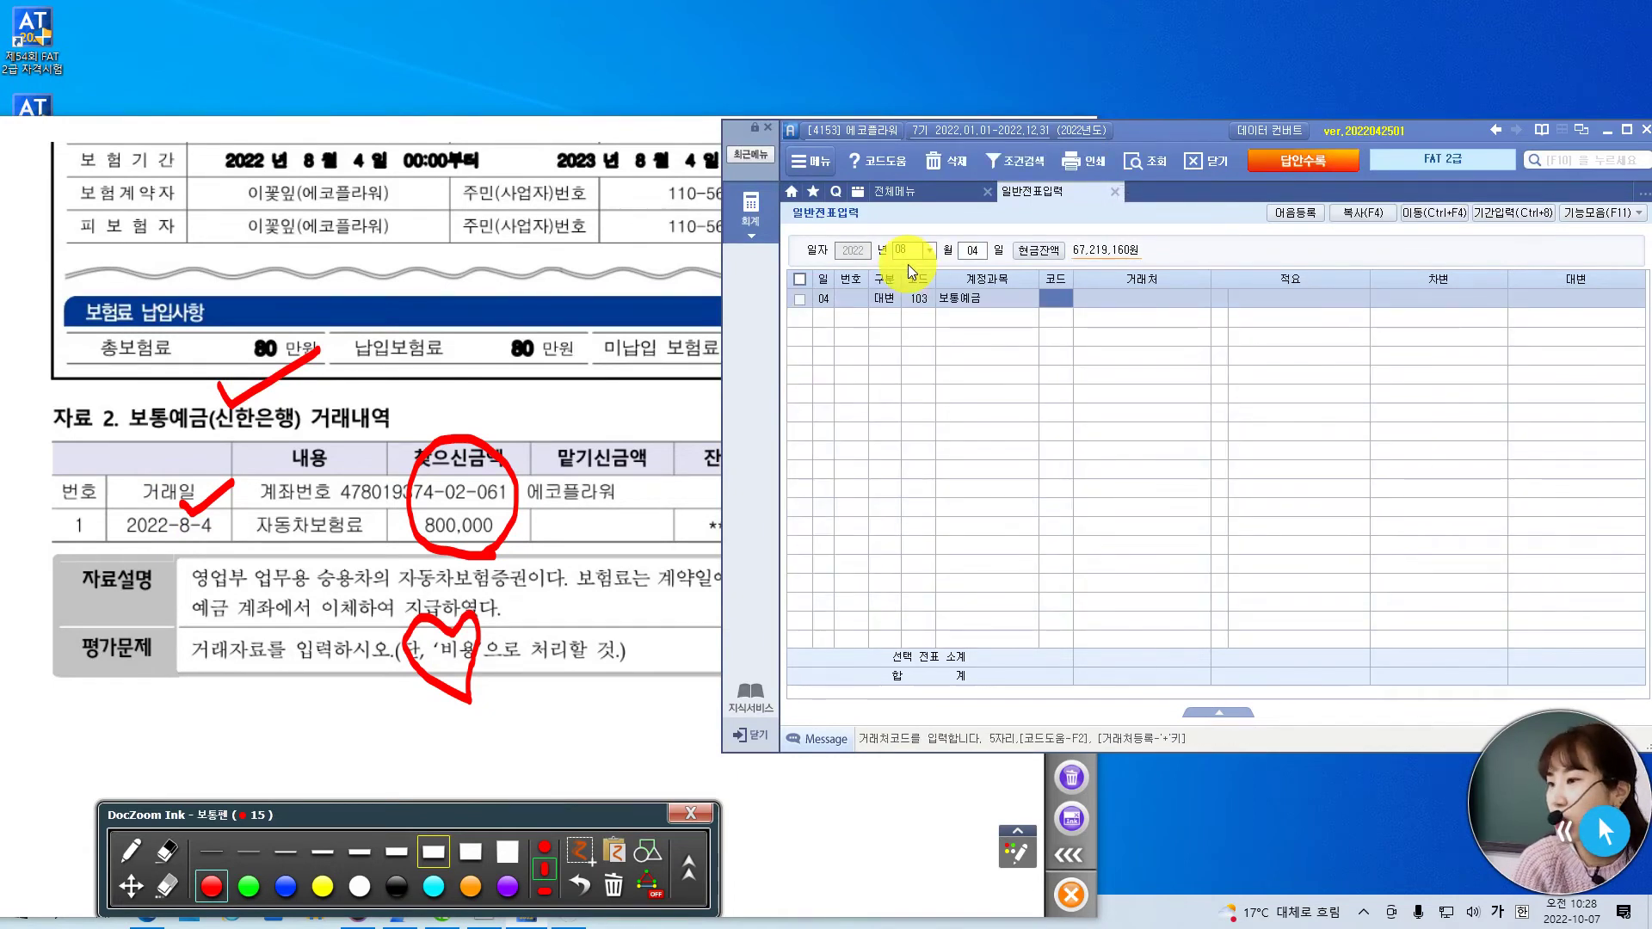
type("신한")
key("Return")
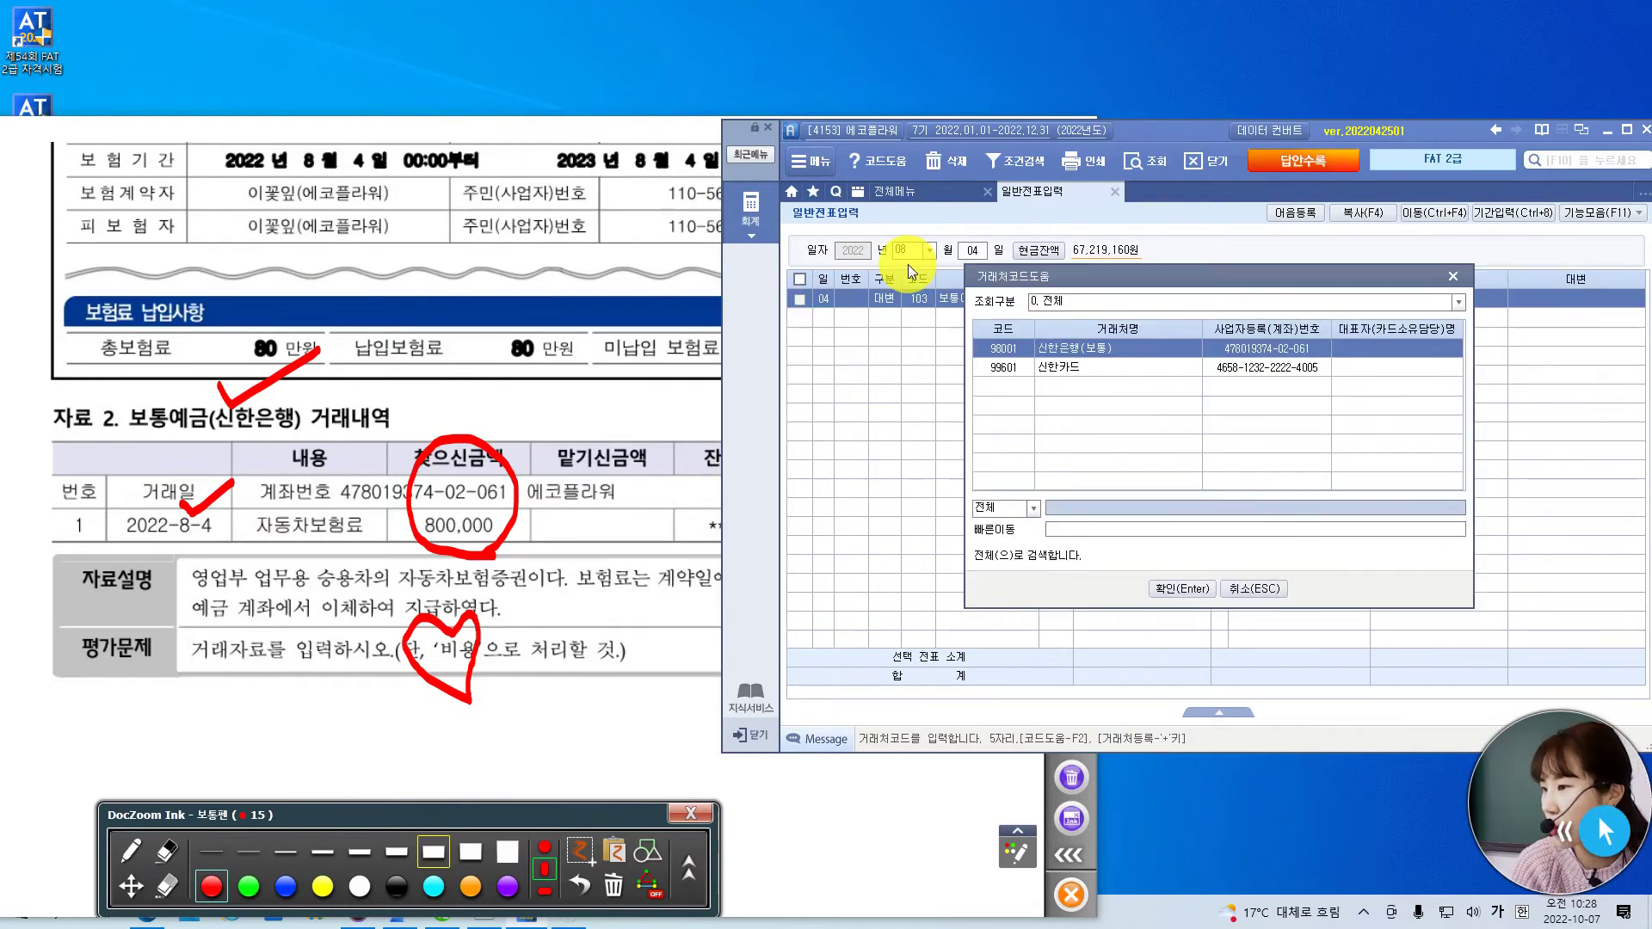
key("Return")
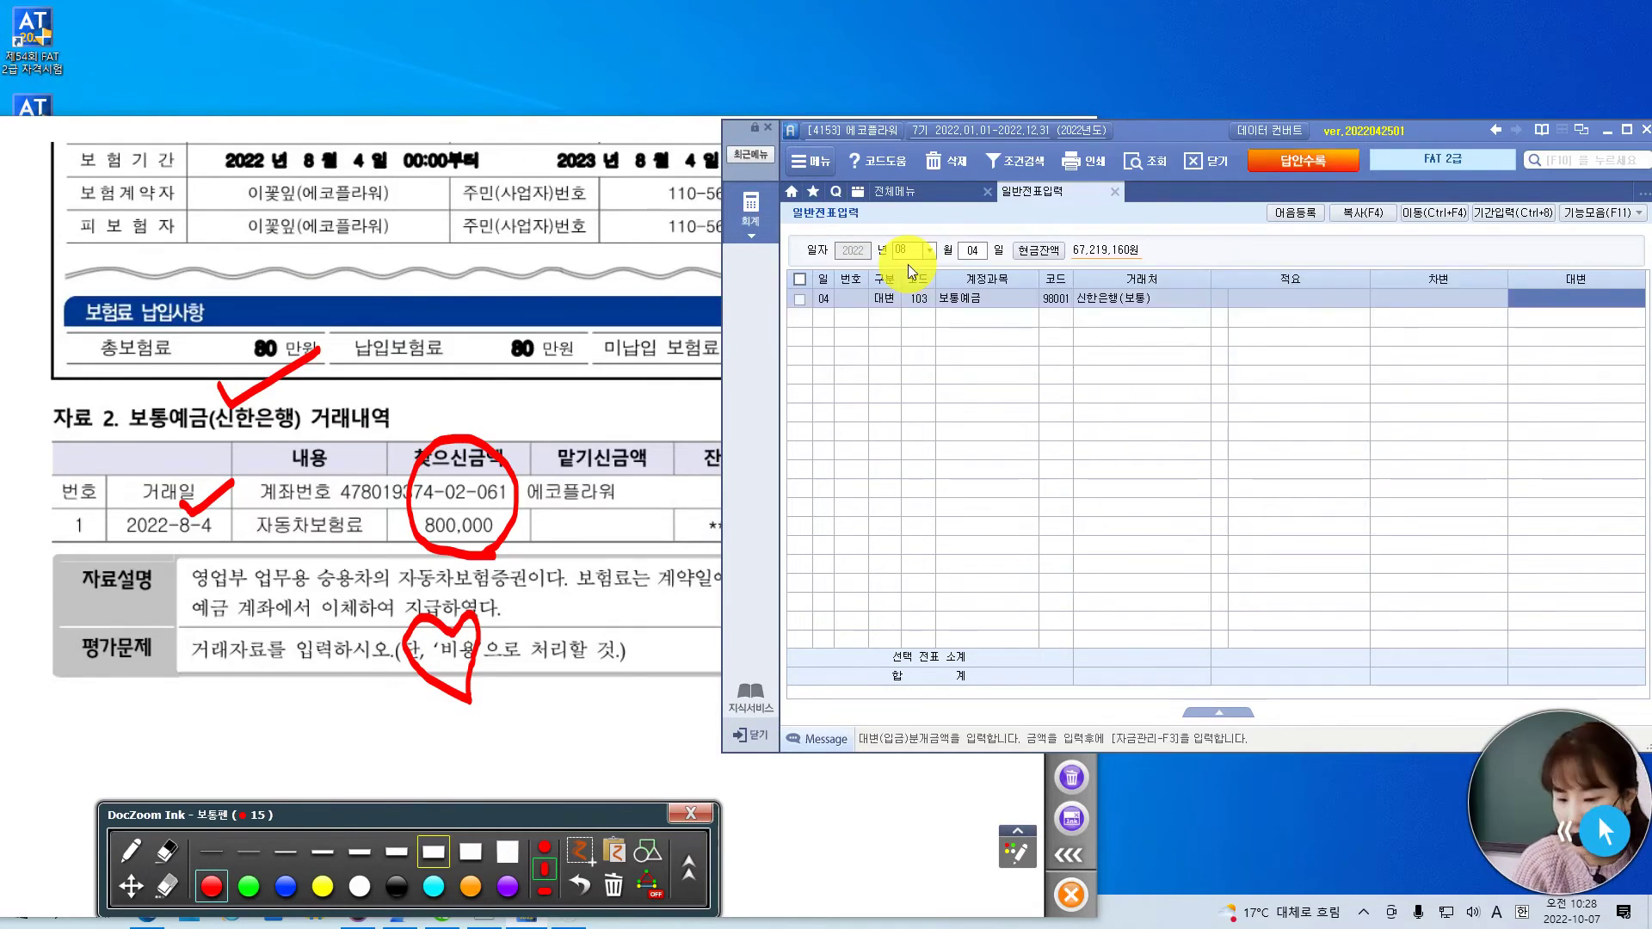
type("800000")
key("Return")
- Add the debit line 821 보험료 for 800,000 so the voucher balances
type("3")
key("Return")
type("보험")
key("Return")
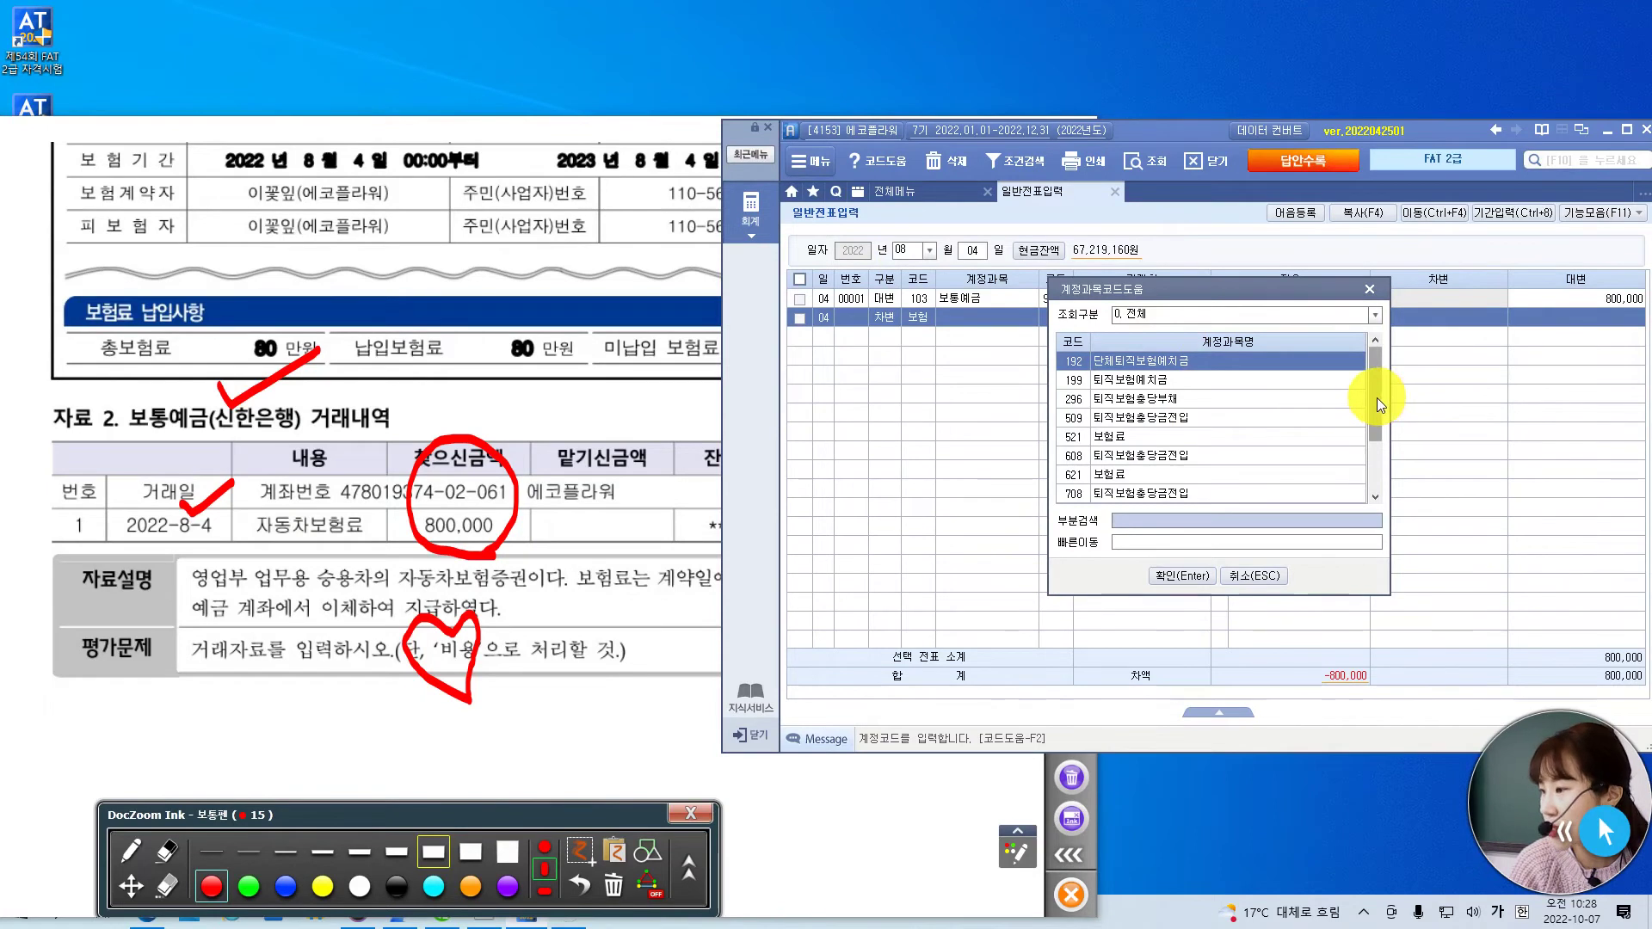
scroll(1379, 402, "down", 1)
left_click(1132, 475)
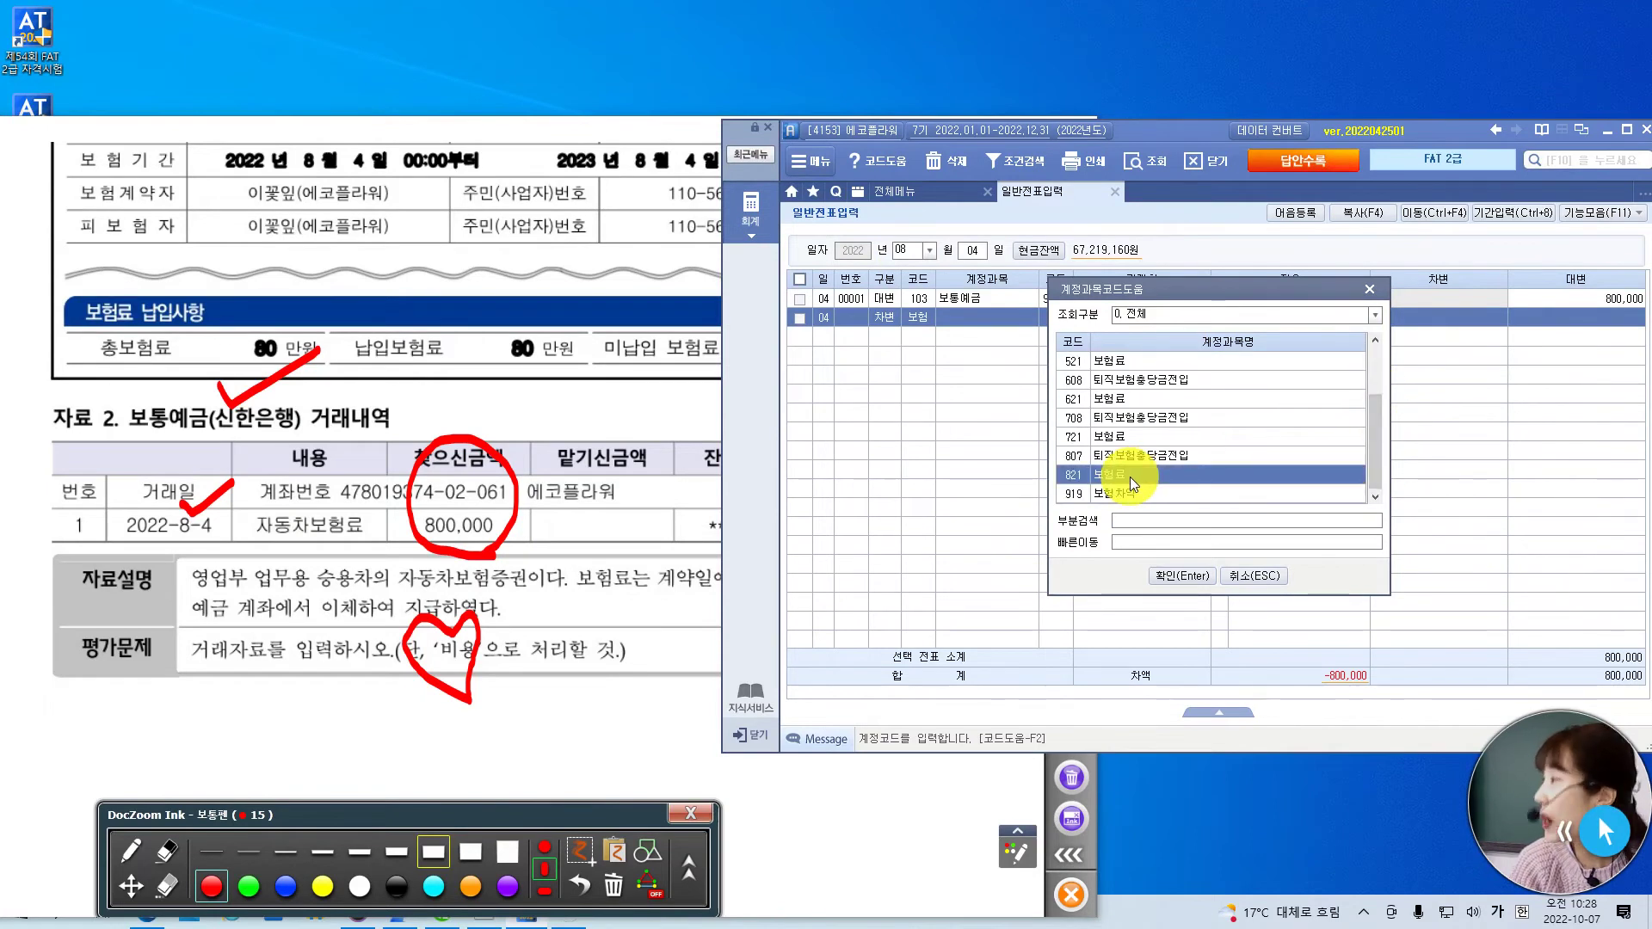
key("Return")
key("Return")
key("Return")
type("80")
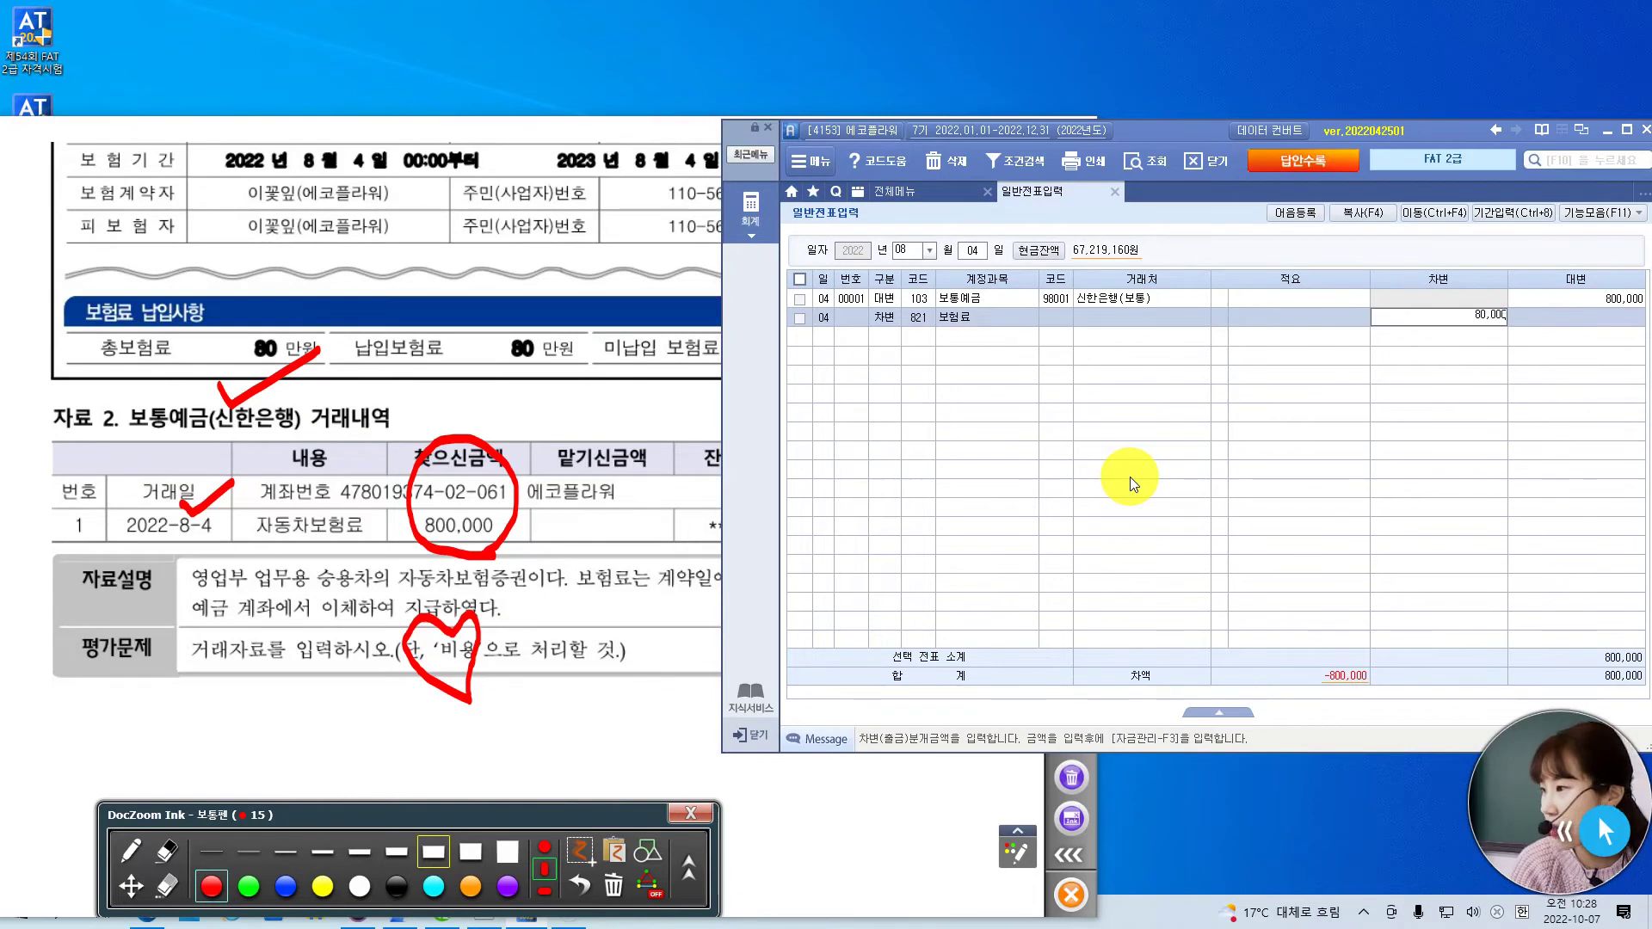
key("Return")
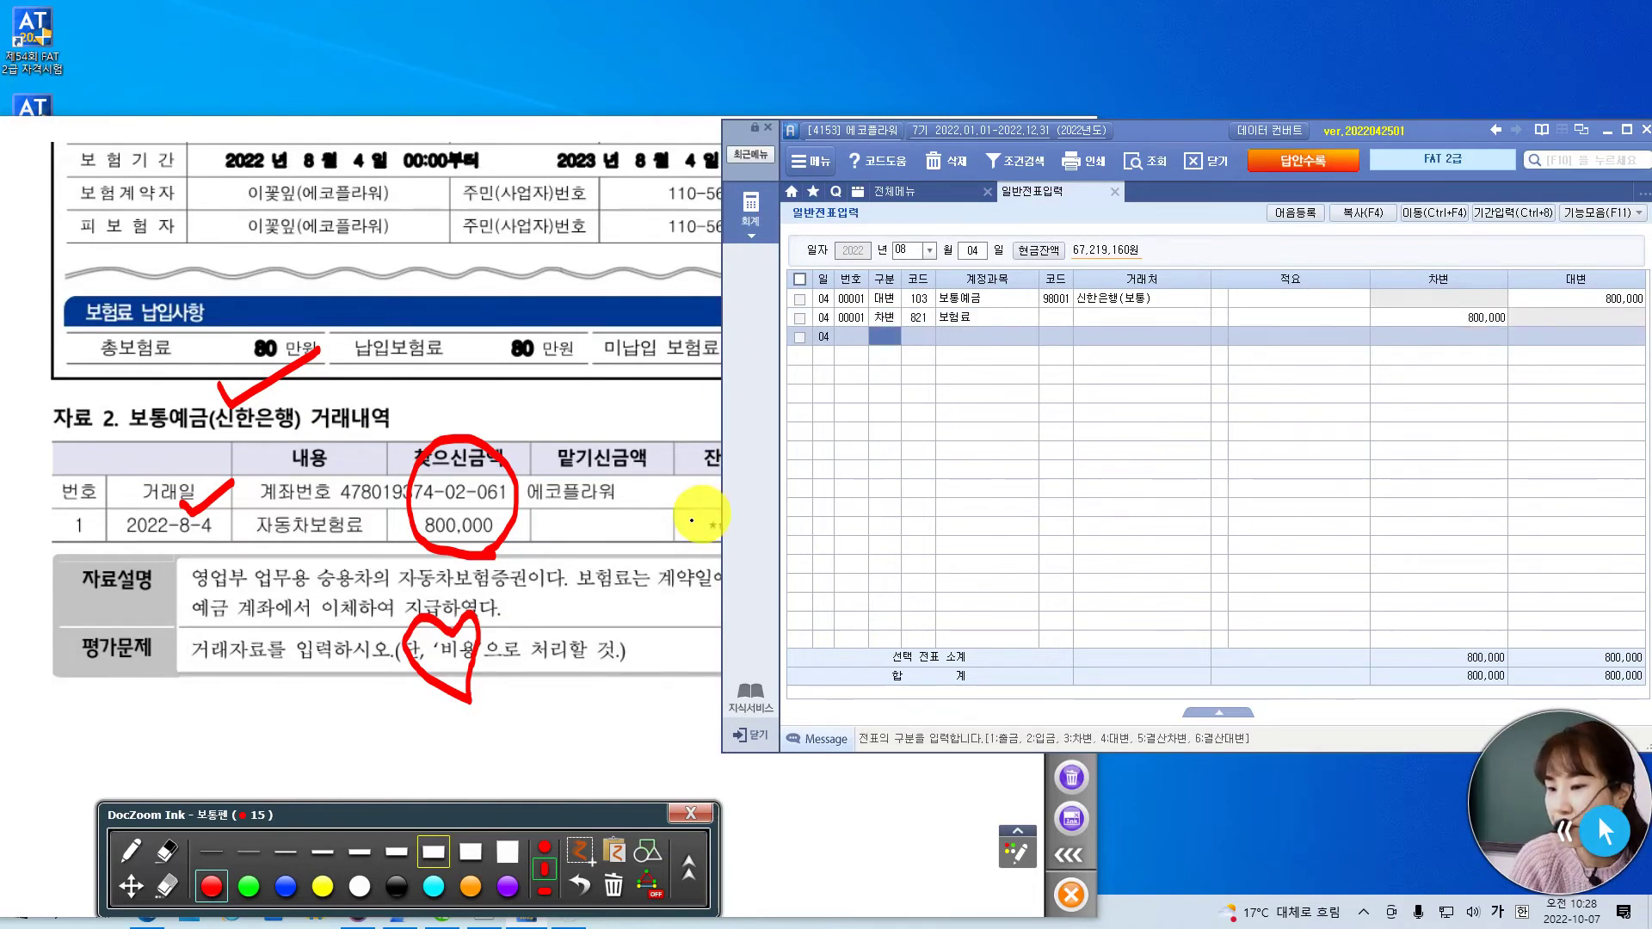
left_click(468, 701)
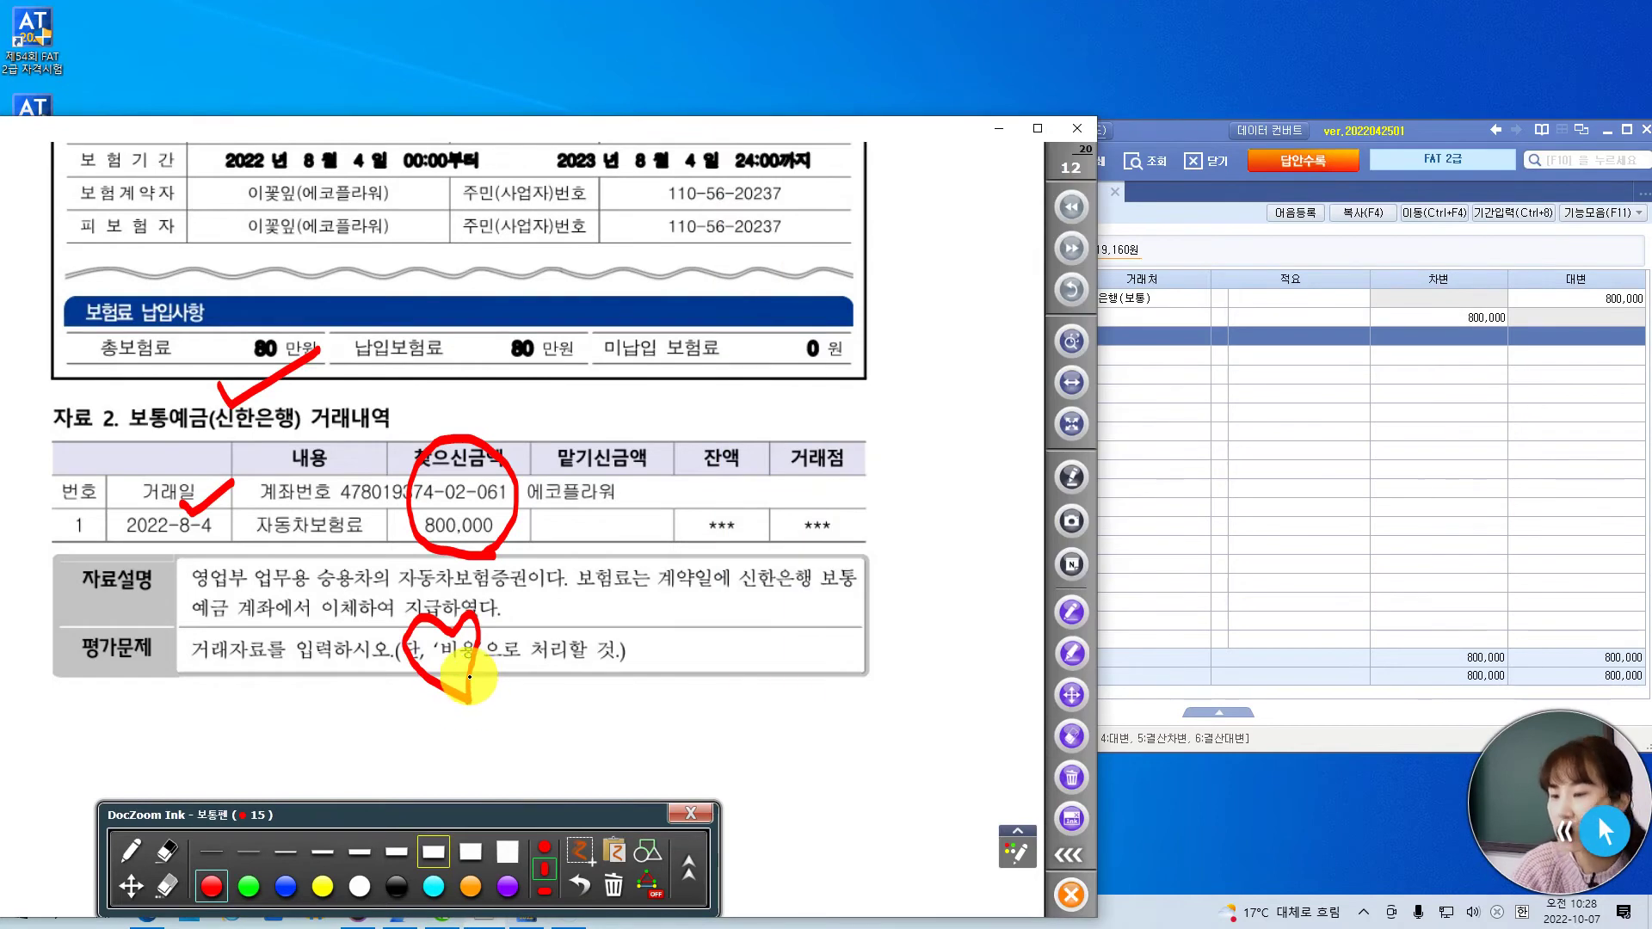
- Handwrite 보험료 and 자산 ; 선급비용 in red ink beside the evaluation question
mouse_move(506, 675)
left_mouse_down()
mouse_move(499, 707)
mouse_move(484, 675)
mouse_move(526, 708)
mouse_move(539, 682)
mouse_move(574, 702)
mouse_move(559, 686)
mouse_move(560, 712)
mouse_move(608, 689)
mouse_move(585, 688)
mouse_move(594, 714)
left_mouse_up()
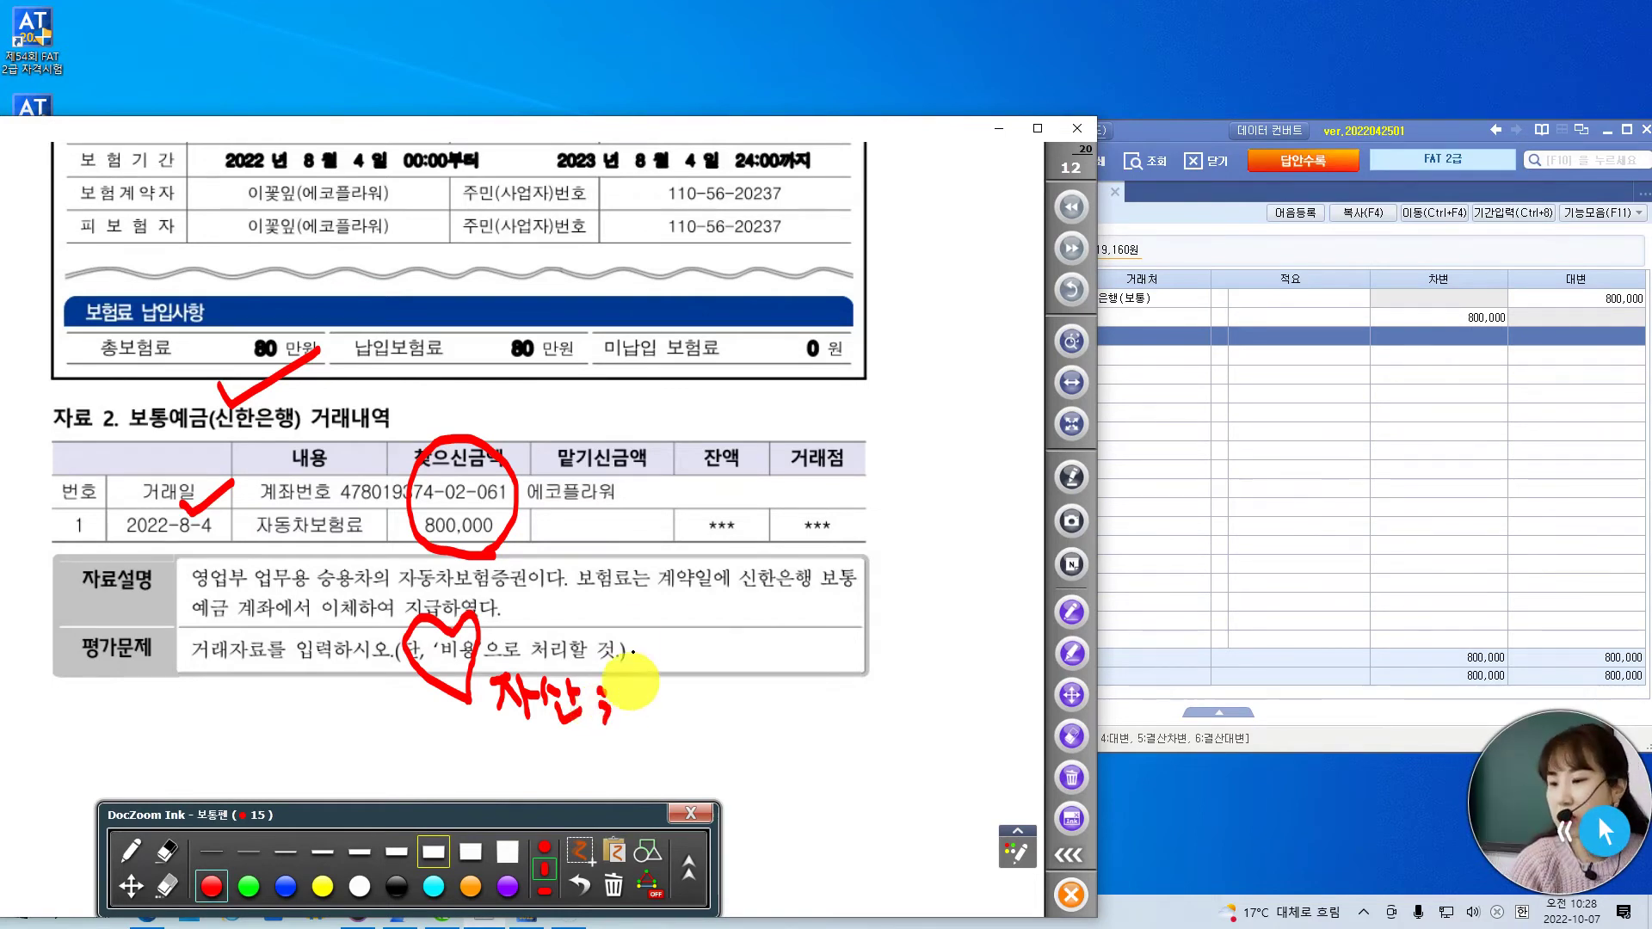
mouse_move(633, 624)
left_mouse_down()
mouse_move(652, 646)
mouse_move(654, 624)
mouse_move(656, 659)
mouse_move(683, 643)
mouse_move(701, 658)
mouse_move(730, 633)
mouse_move(743, 664)
left_mouse_up()
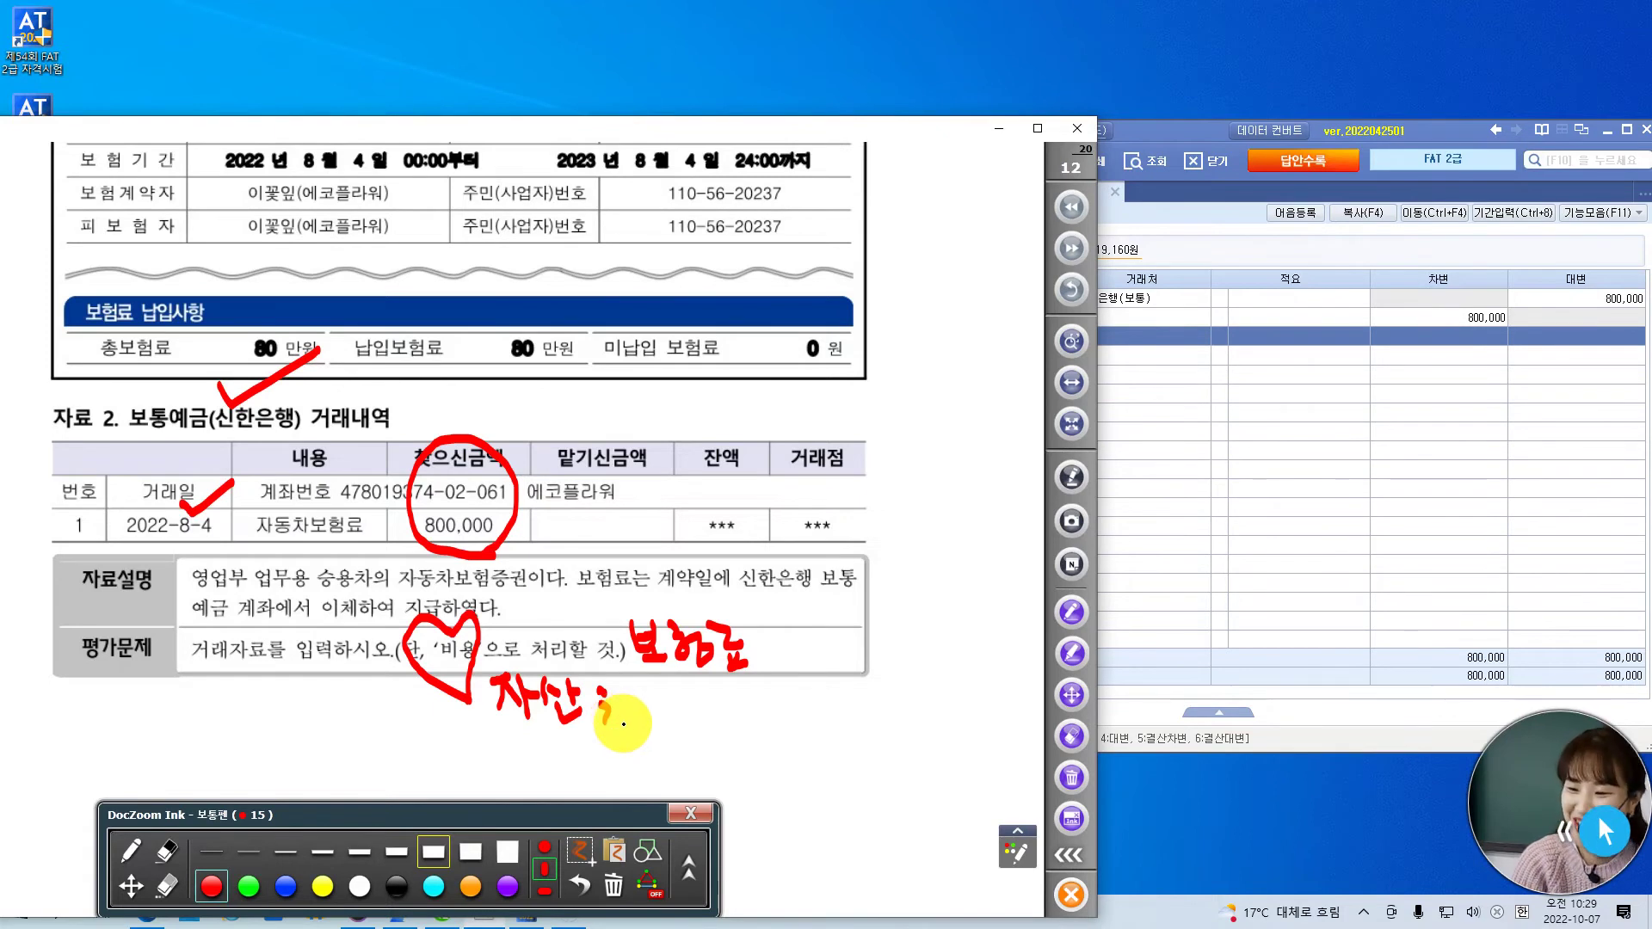
mouse_move(630, 721)
left_mouse_down()
mouse_move(637, 691)
mouse_move(666, 725)
mouse_move(679, 688)
mouse_move(701, 693)
mouse_move(686, 713)
mouse_move(719, 712)
mouse_move(691, 738)
mouse_move(719, 715)
mouse_move(698, 738)
mouse_move(722, 686)
mouse_move(738, 700)
mouse_move(750, 686)
mouse_move(745, 714)
mouse_move(778, 679)
mouse_move(809, 706)
mouse_move(799, 725)
left_mouse_up()
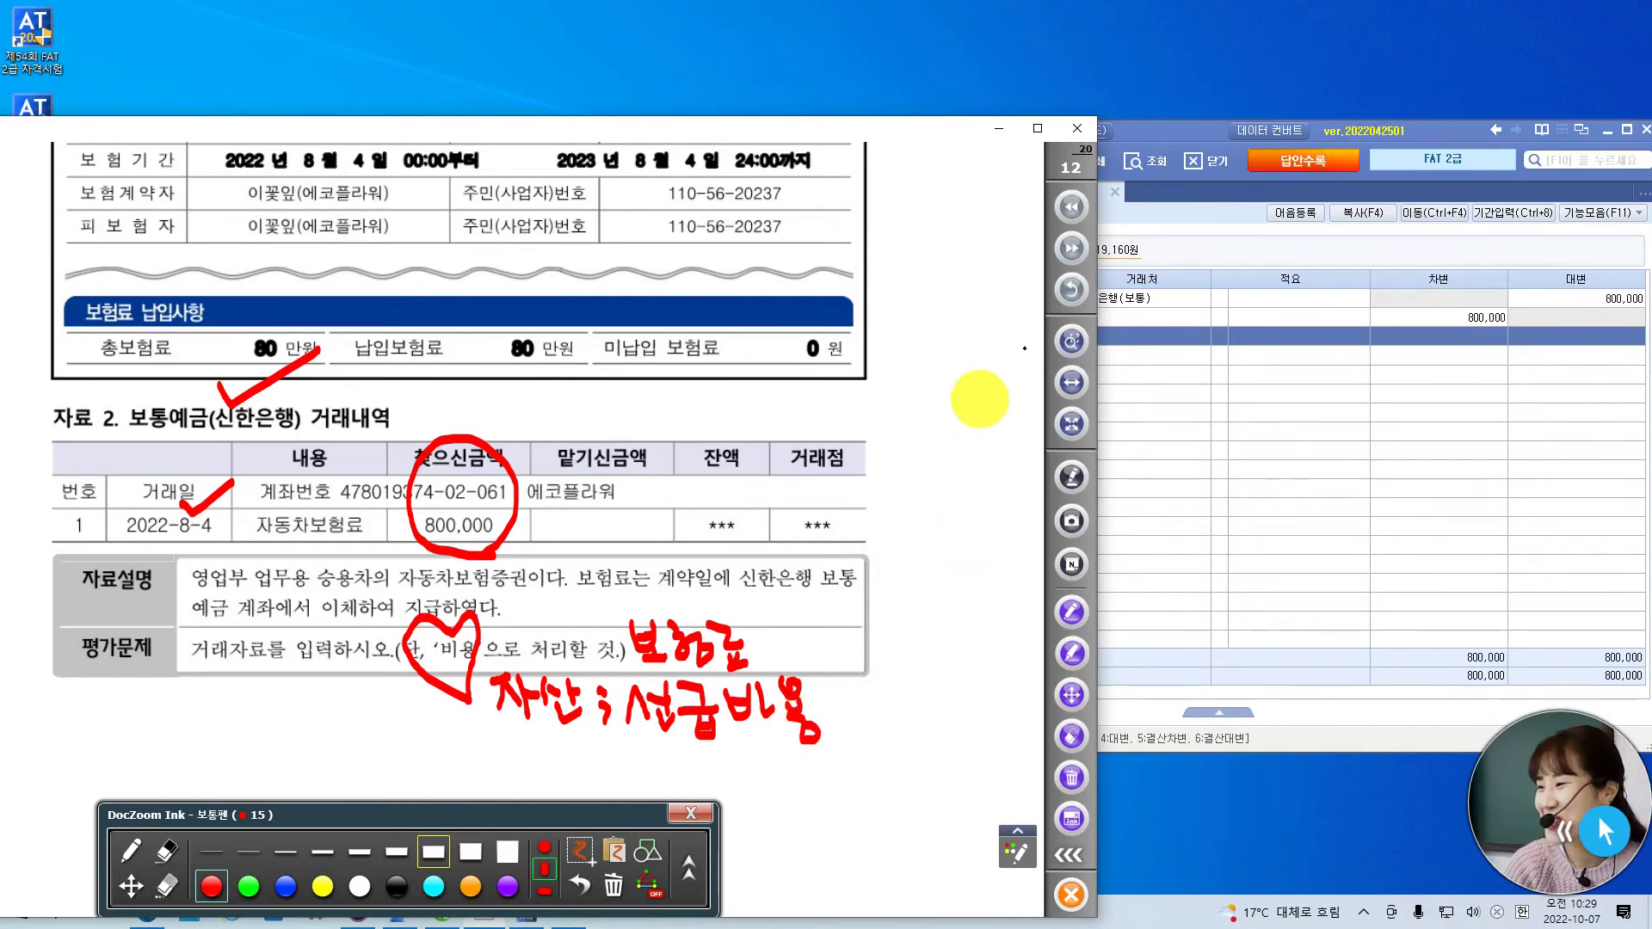
- Bring up the 약속어음 발행거래 (4점) question at page width and mark its heading red
left_click(1065, 255)
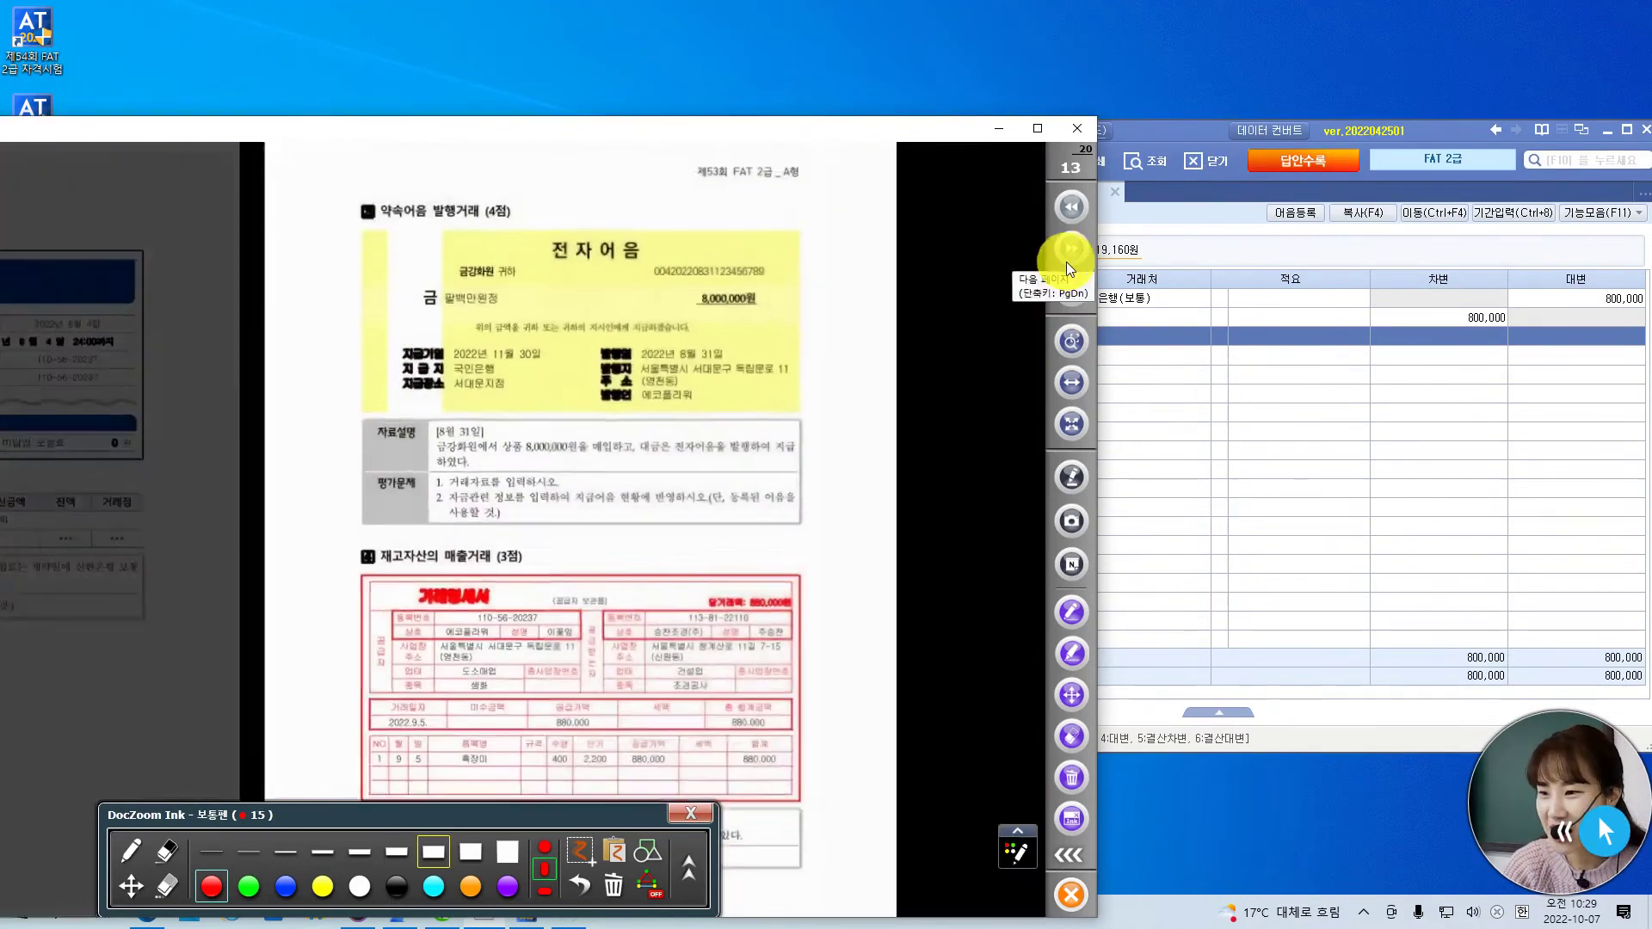
left_click(1187, 139)
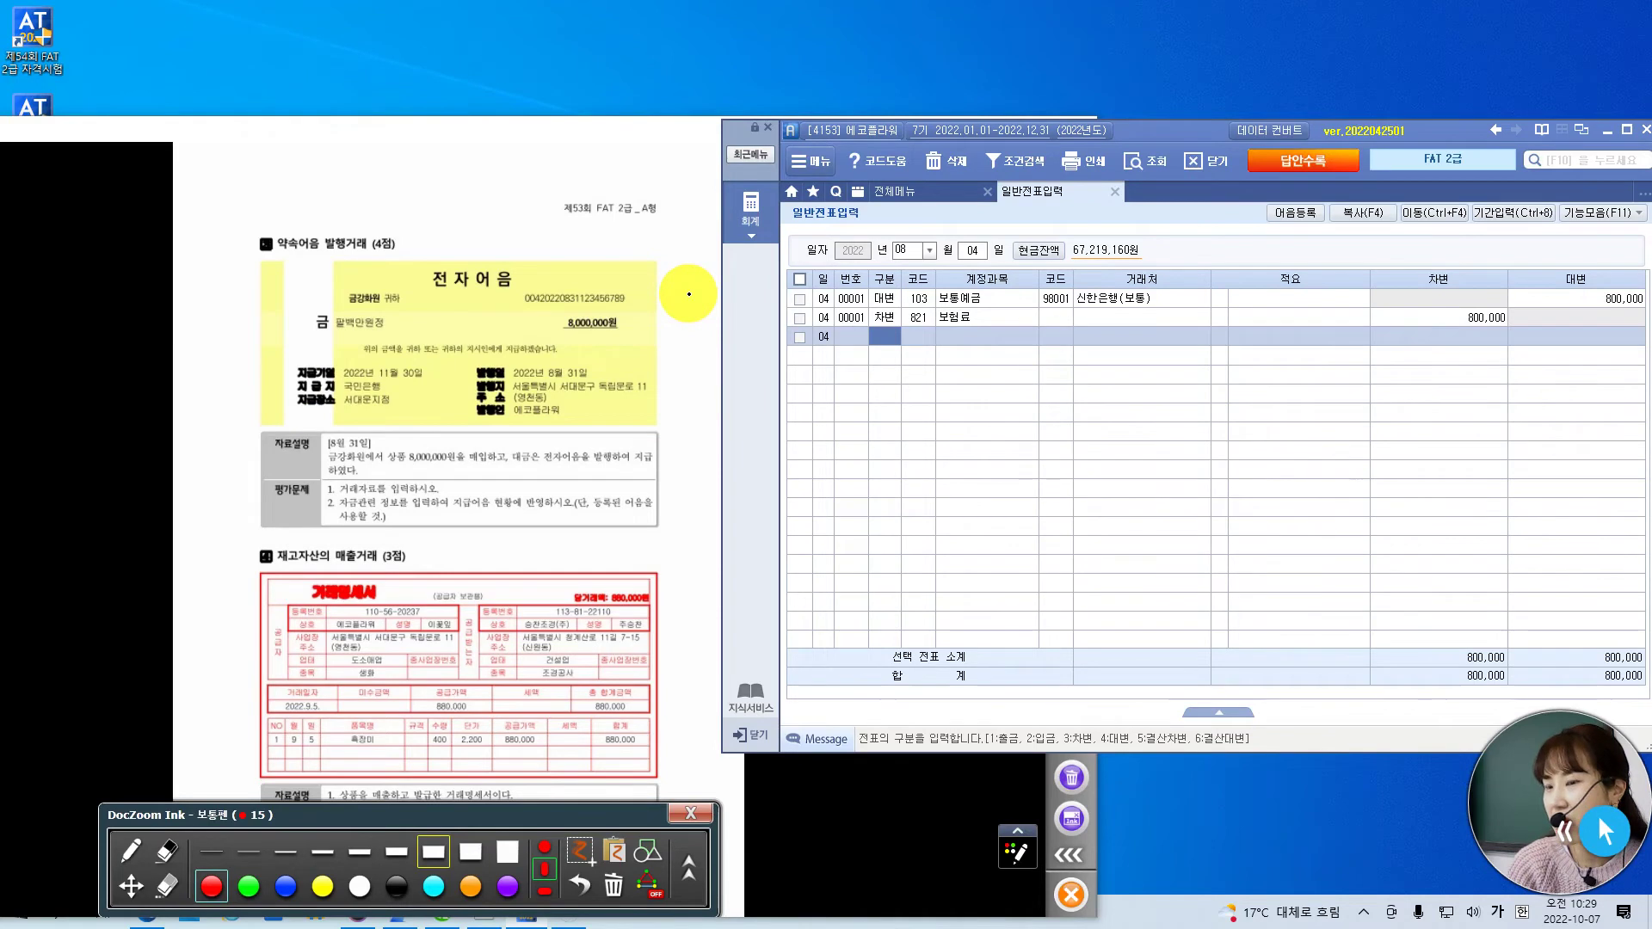
left_click(870, 818)
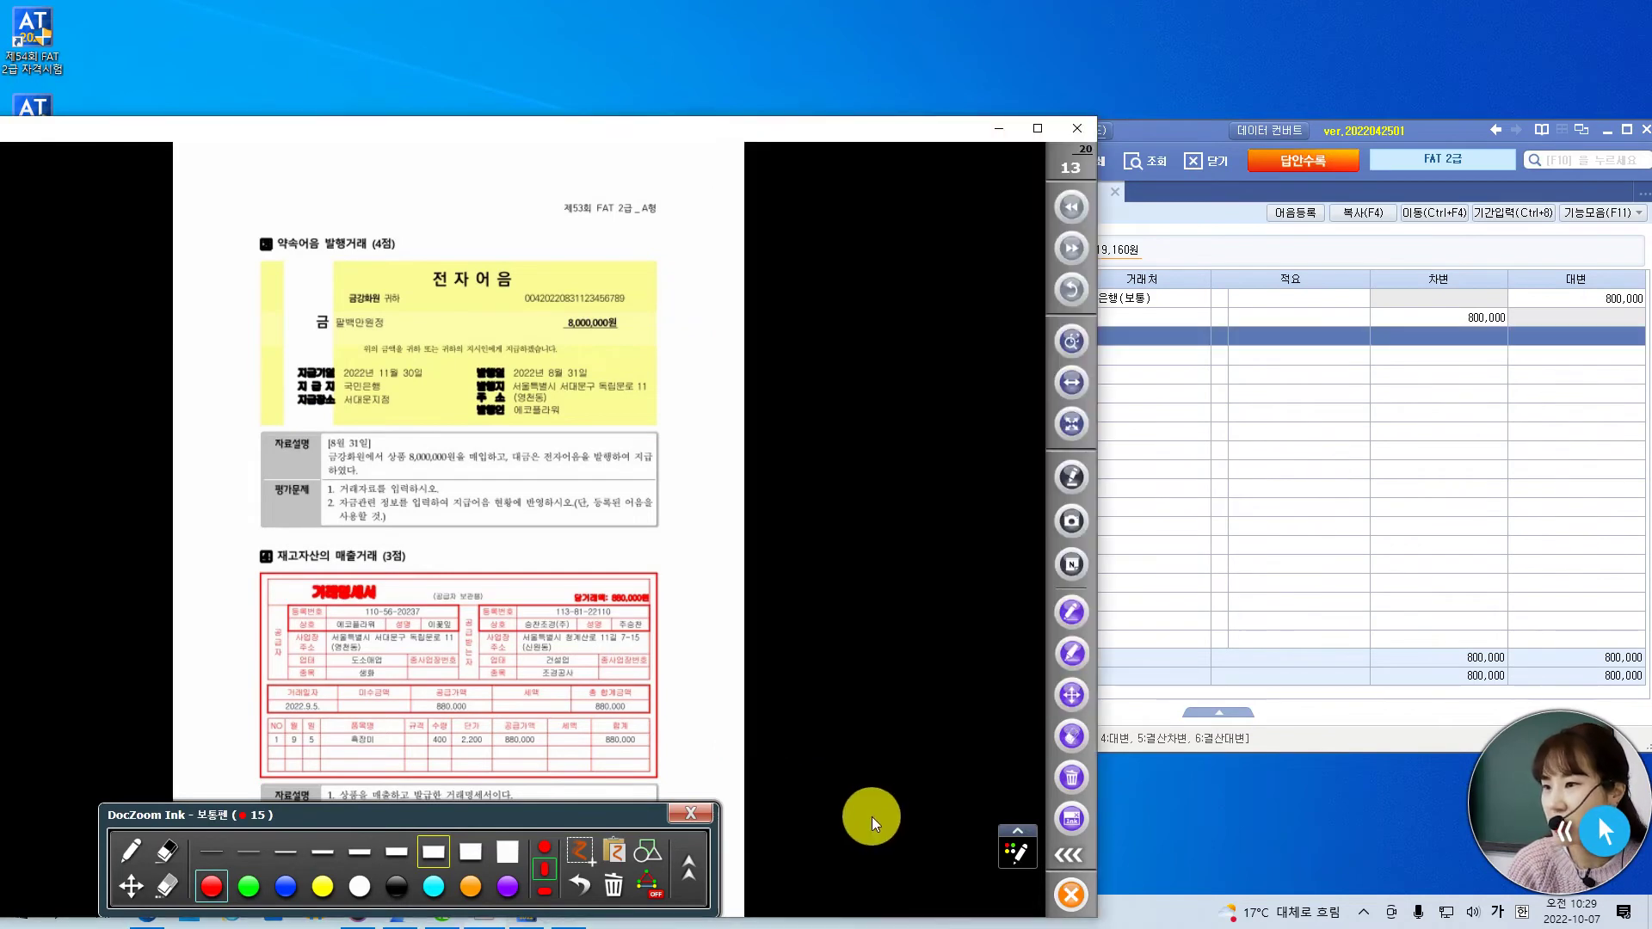
left_click(1071, 382)
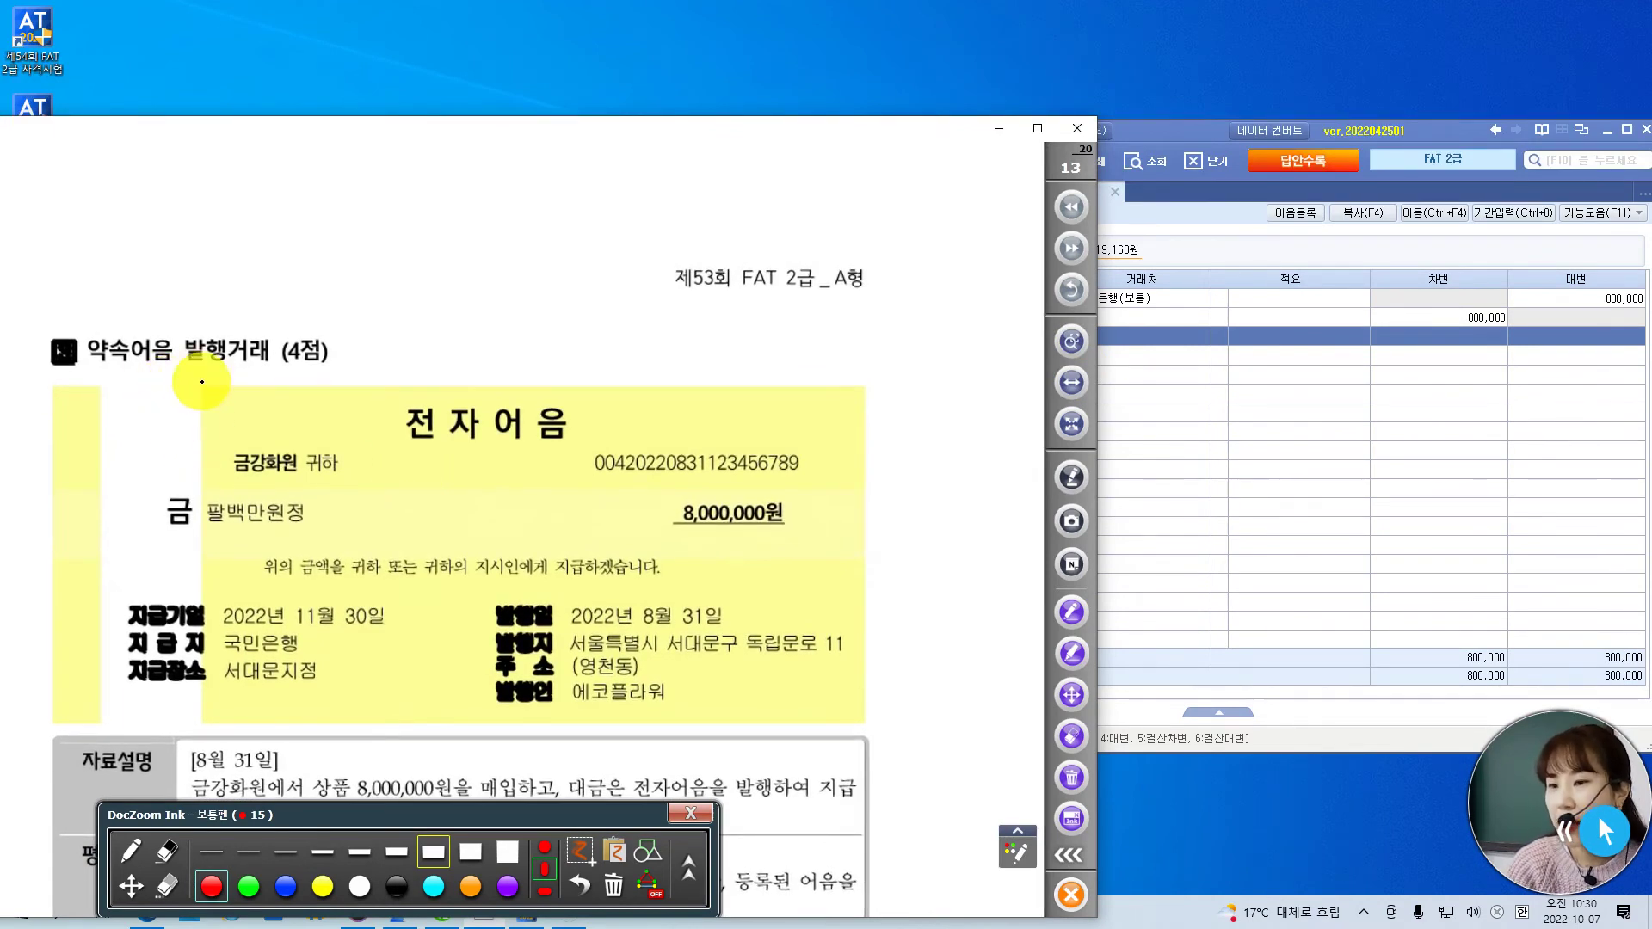
mouse_move(222, 392)
left_mouse_down()
mouse_move(166, 322)
mouse_move(230, 311)
mouse_move(213, 401)
left_mouse_up()
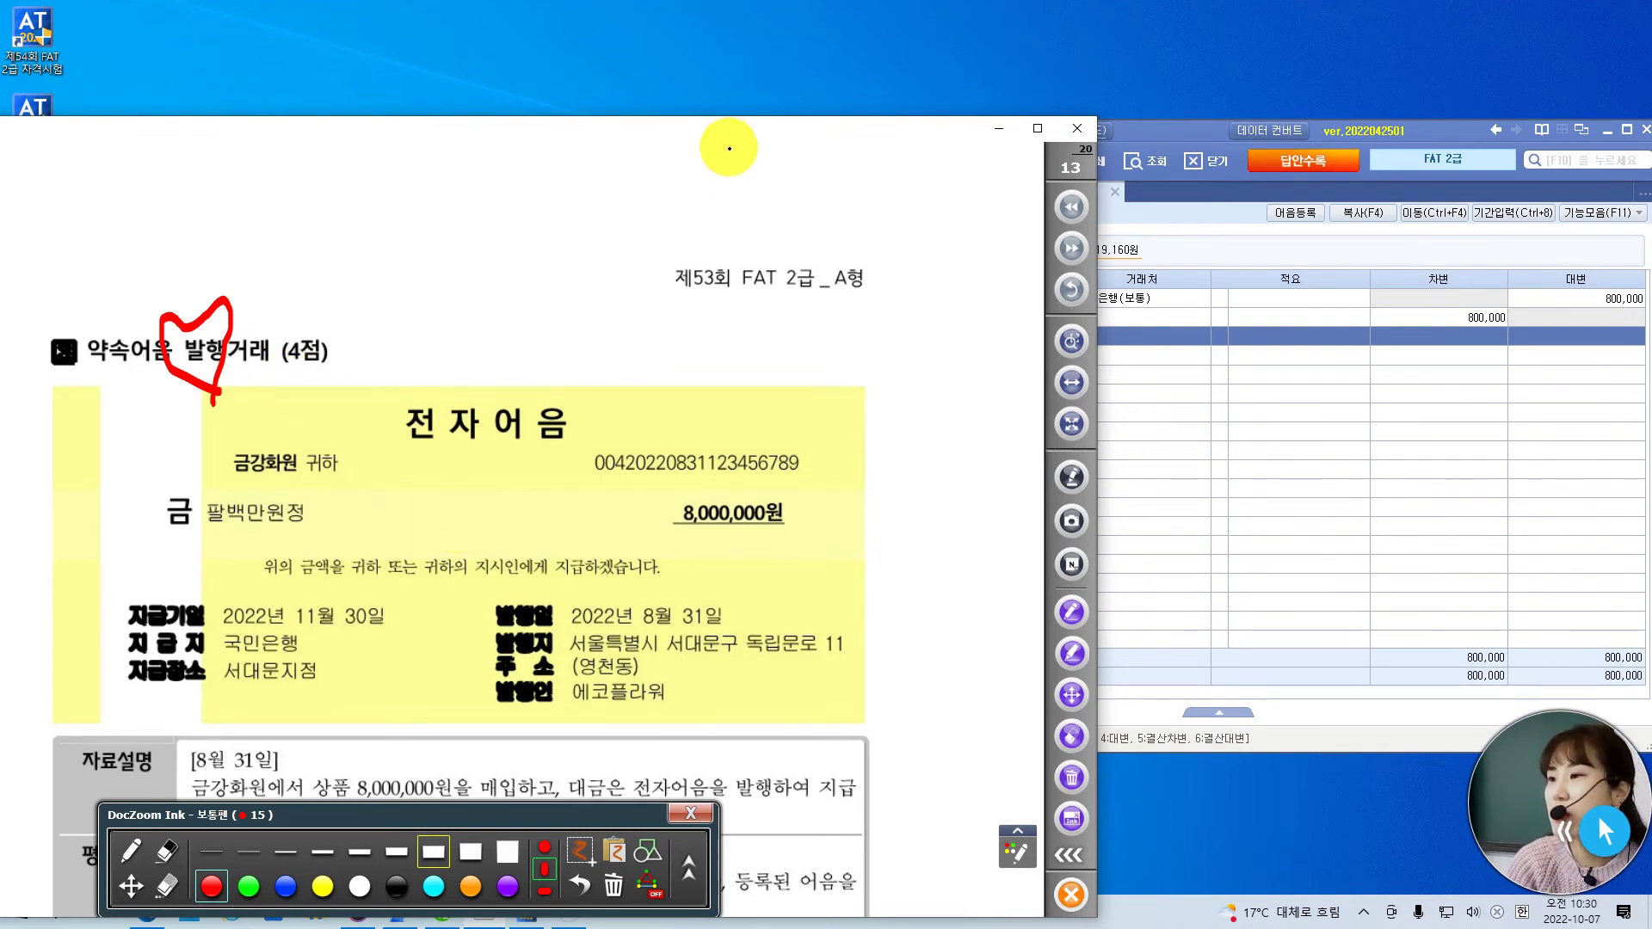
left_click(133, 888)
left_click_drag(441, 706, 440, 508)
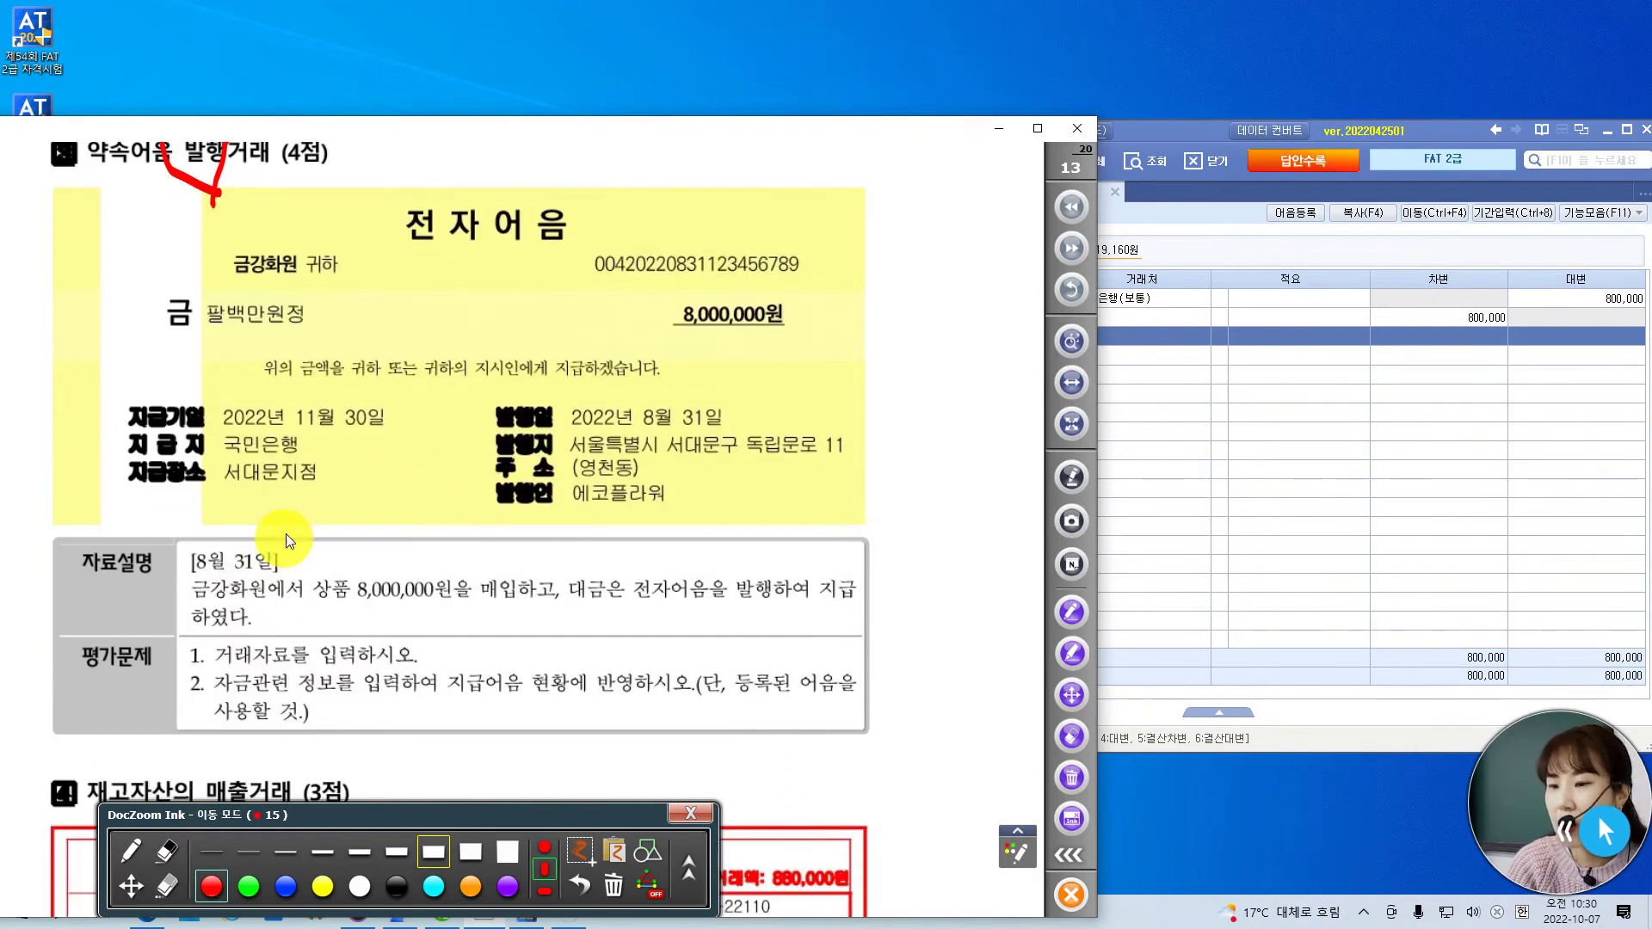
left_click(138, 851)
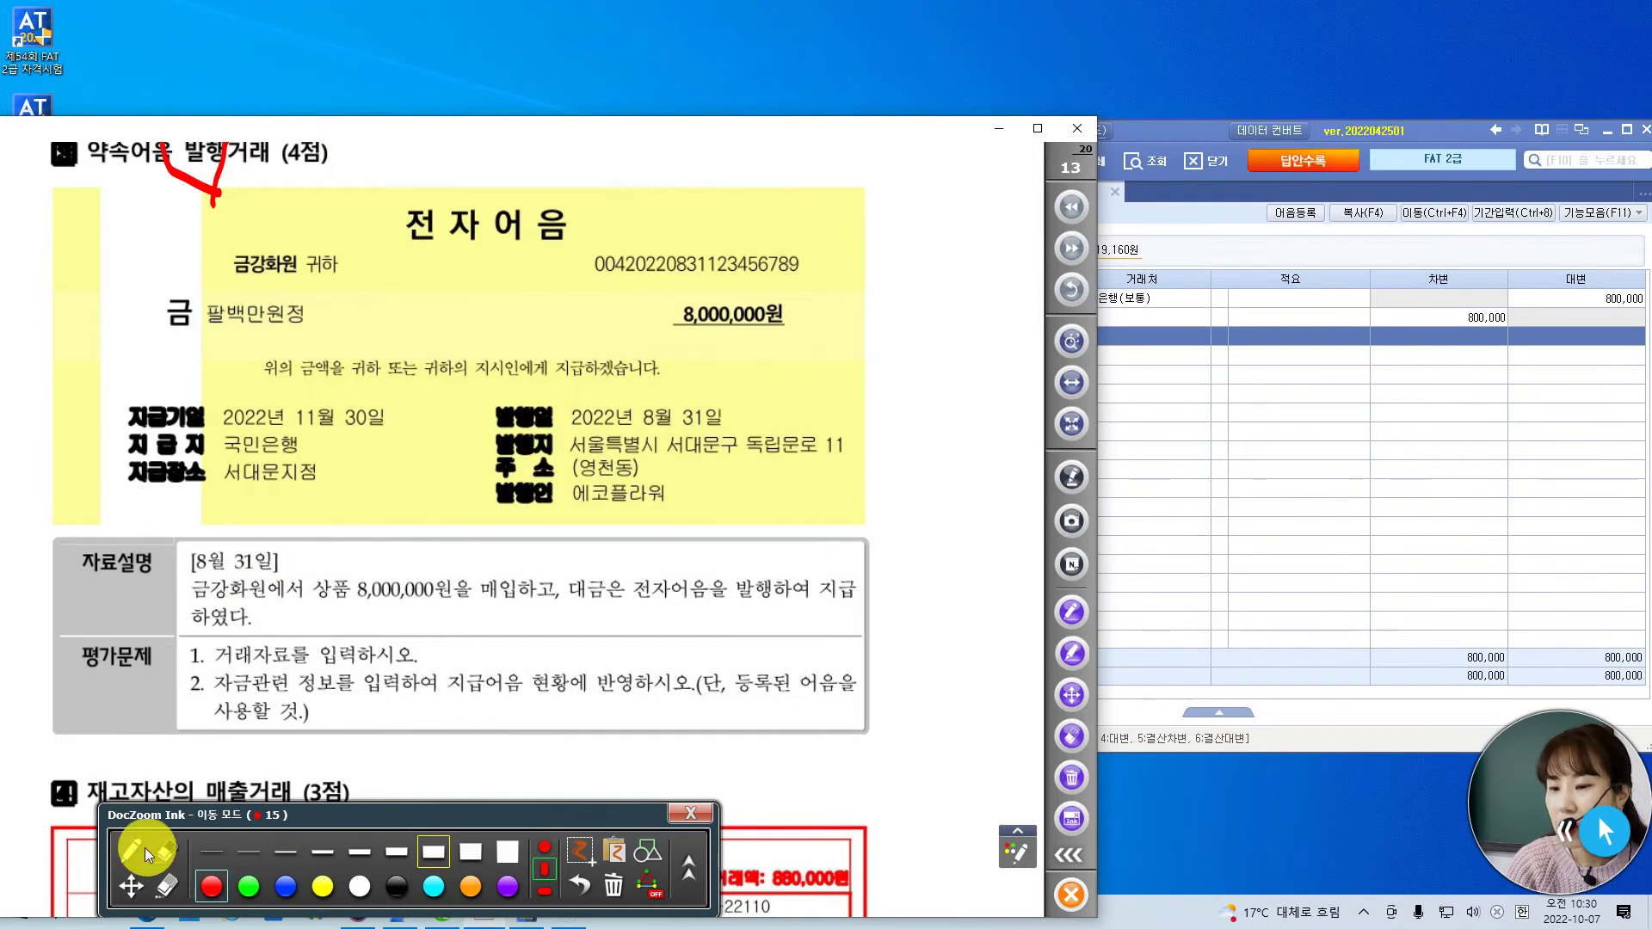
- Underline the 8월 31일 date, electronic-note payment and '등록된 어음을 … 사용할 것.)', then write F2
left_click_drag(303, 542, 325, 519)
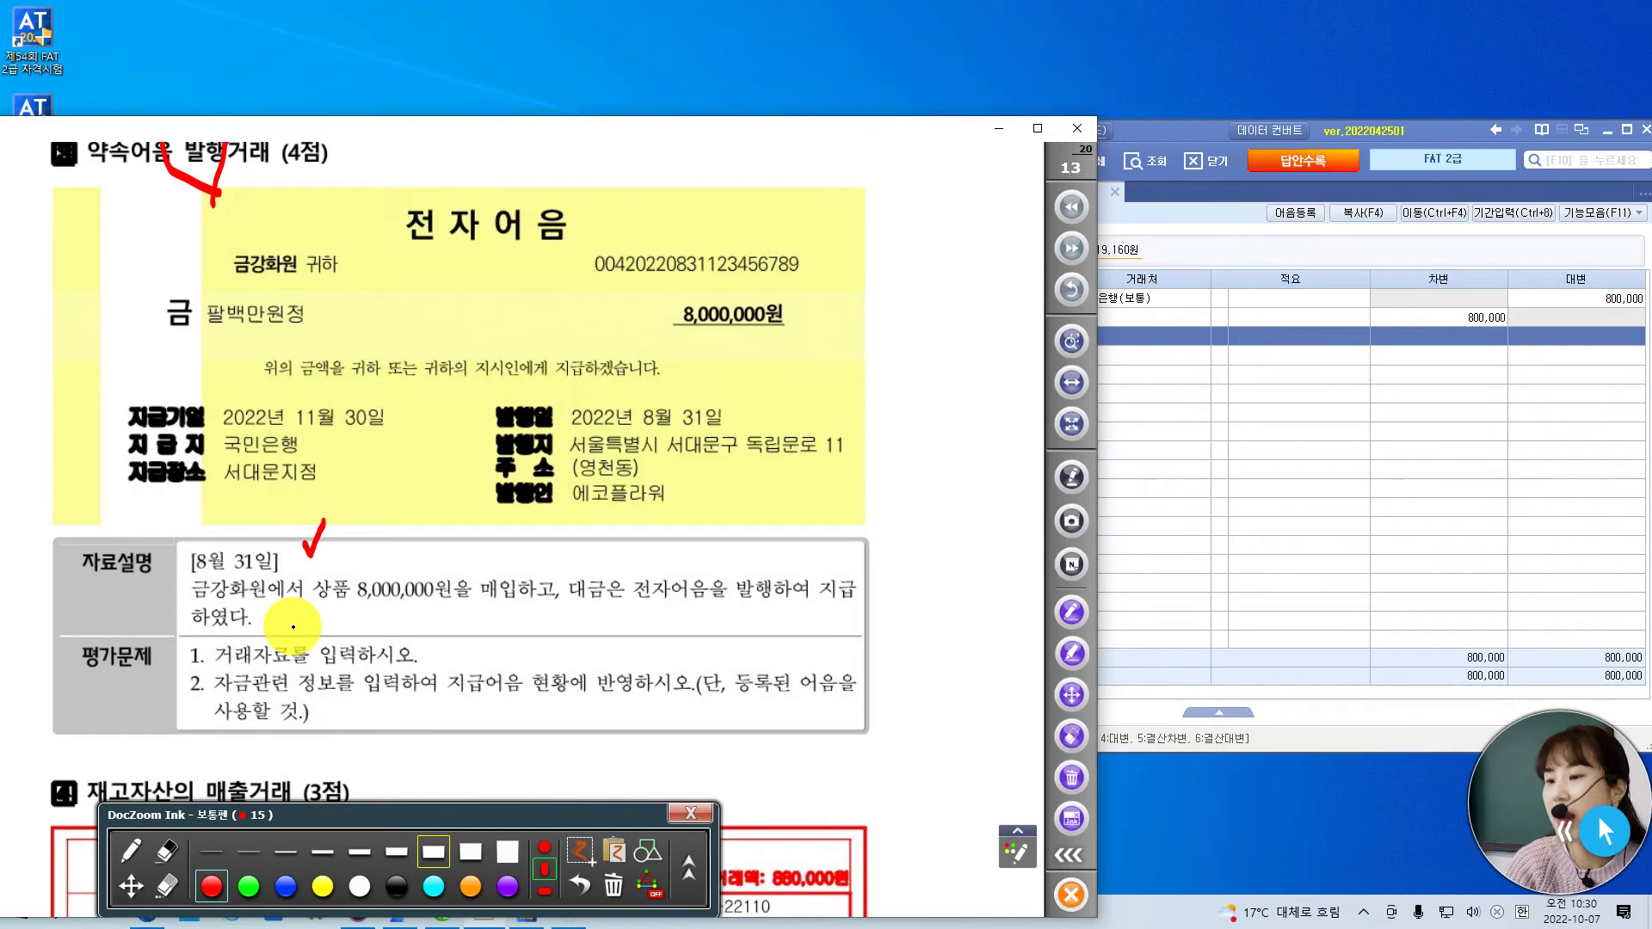
mouse_move(582, 556)
left_mouse_down()
mouse_move(556, 618)
mouse_move(848, 607)
left_mouse_up()
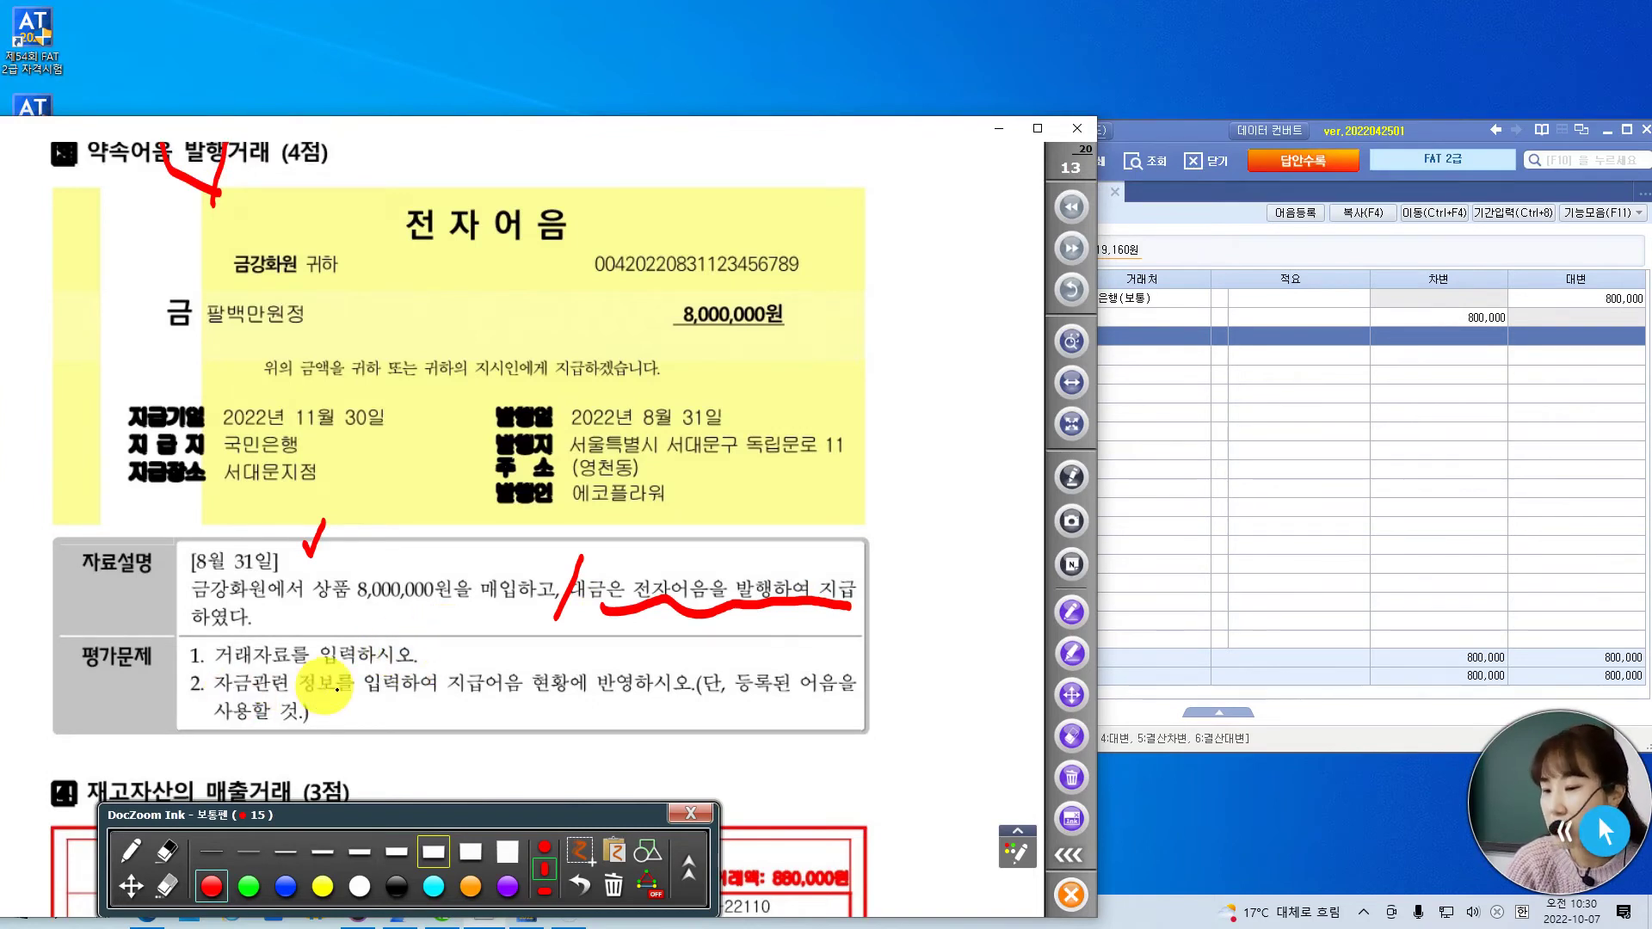
left_click_drag(448, 696, 568, 698)
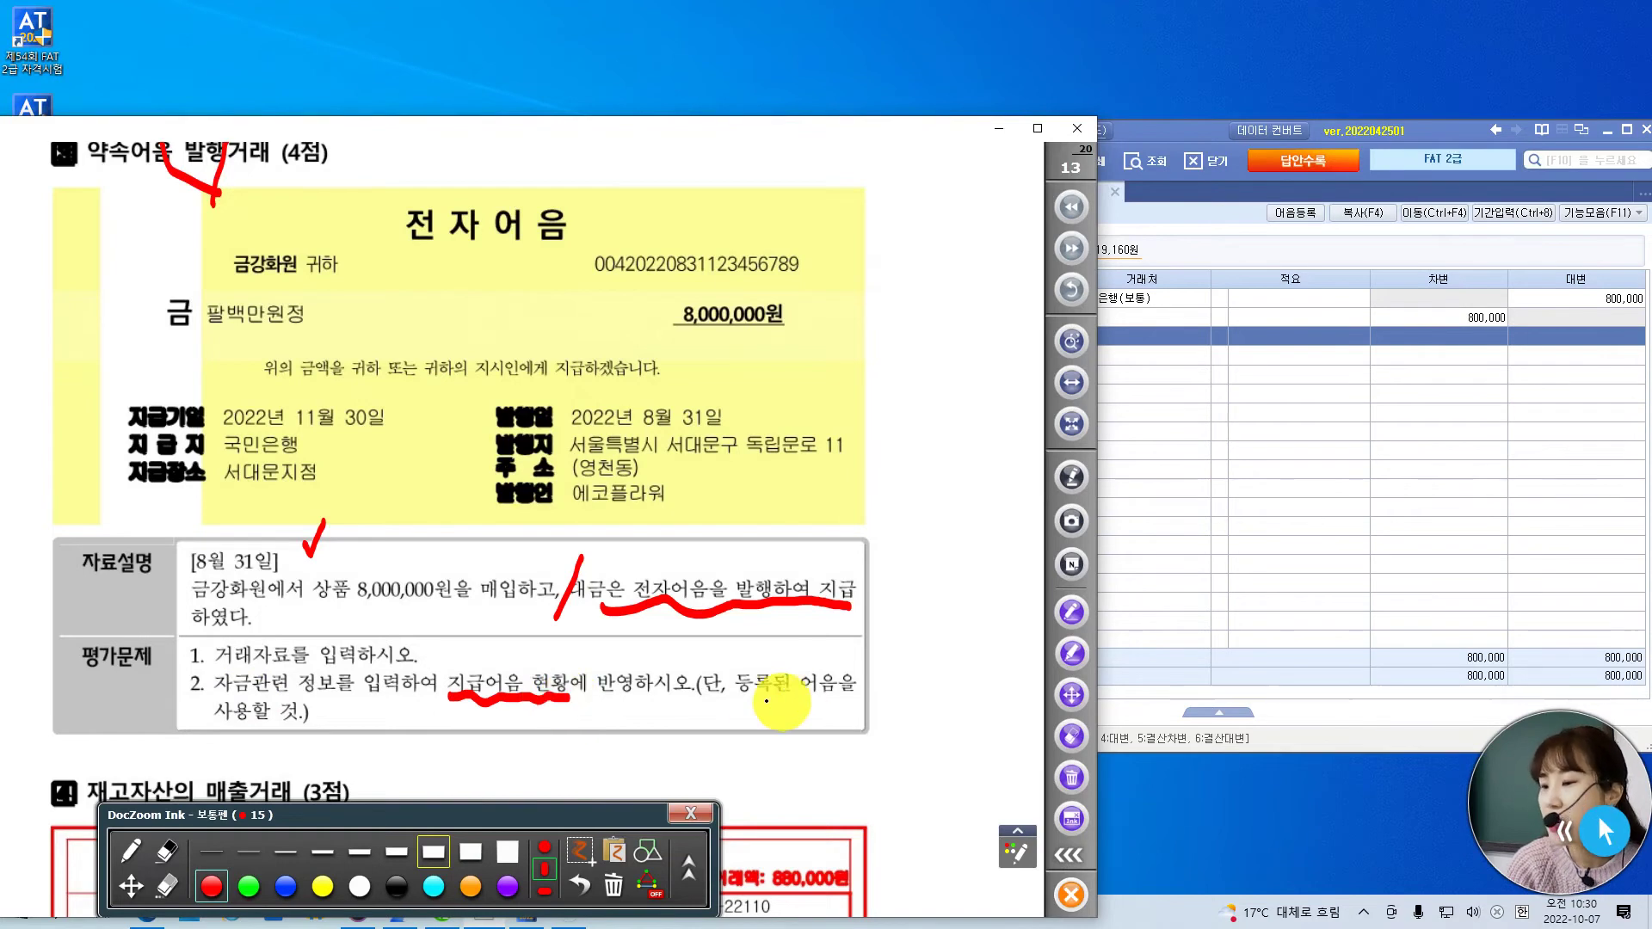
left_click_drag(717, 700, 856, 690)
left_click_drag(213, 738, 300, 737)
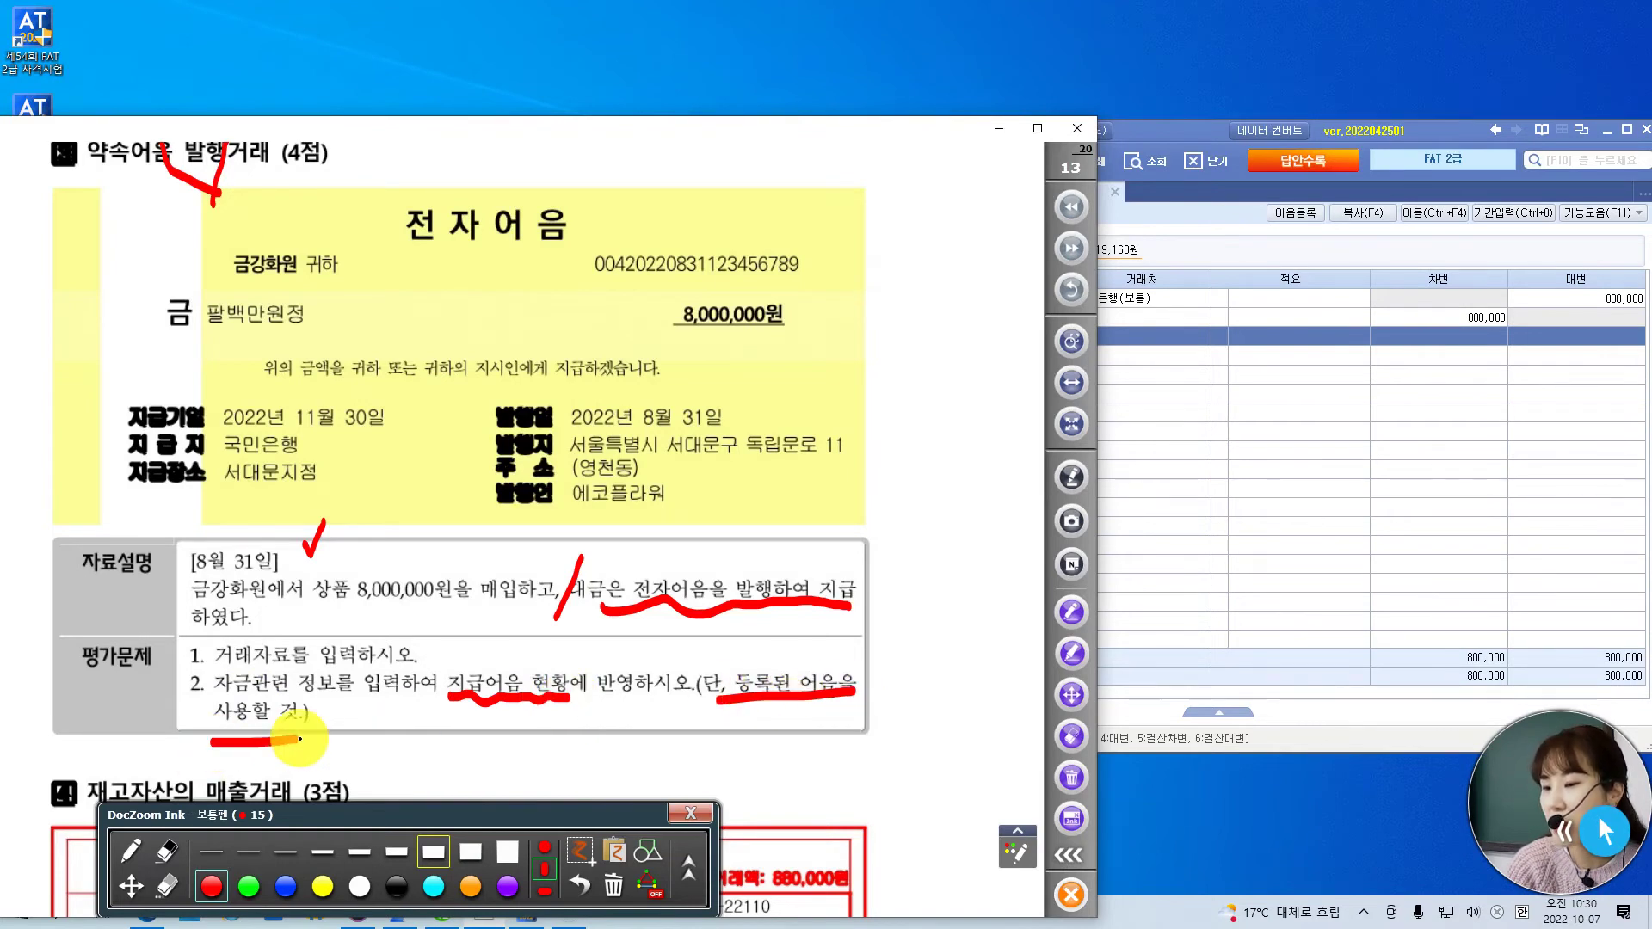
mouse_move(911, 667)
left_mouse_down()
mouse_move(882, 717)
mouse_move(941, 675)
mouse_move(934, 709)
mouse_move(951, 707)
left_mouse_up()
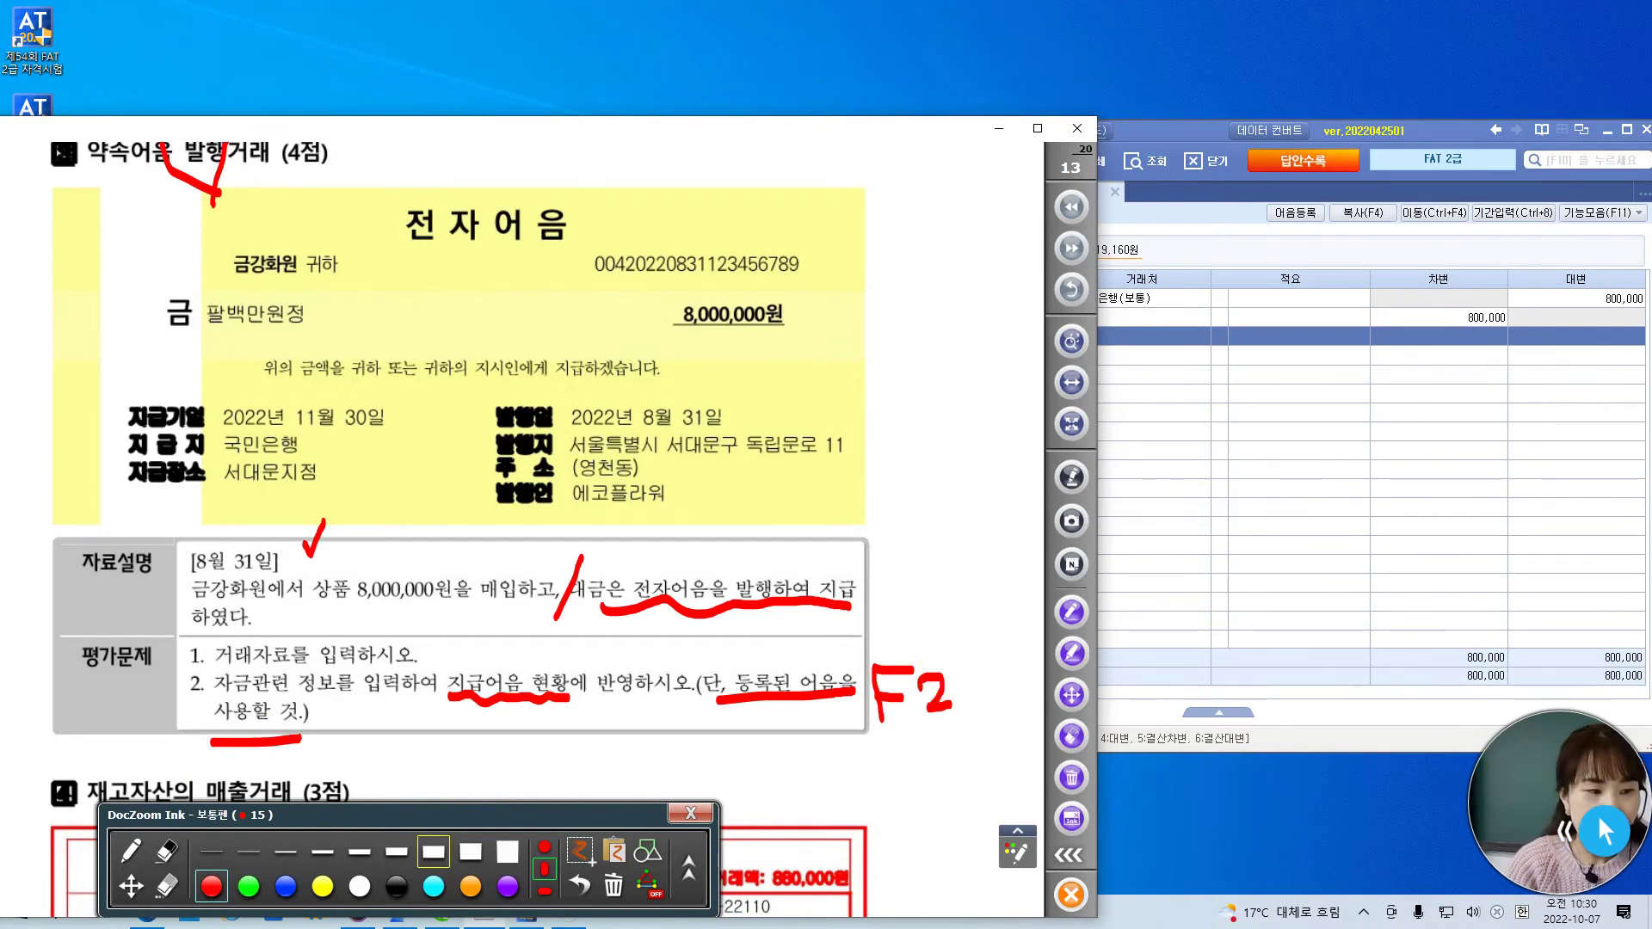
- Start a Notepad memo: 어음을 수취하다 -> enter all note details below (어음번호, 만기일, 은행)
key("super+s")
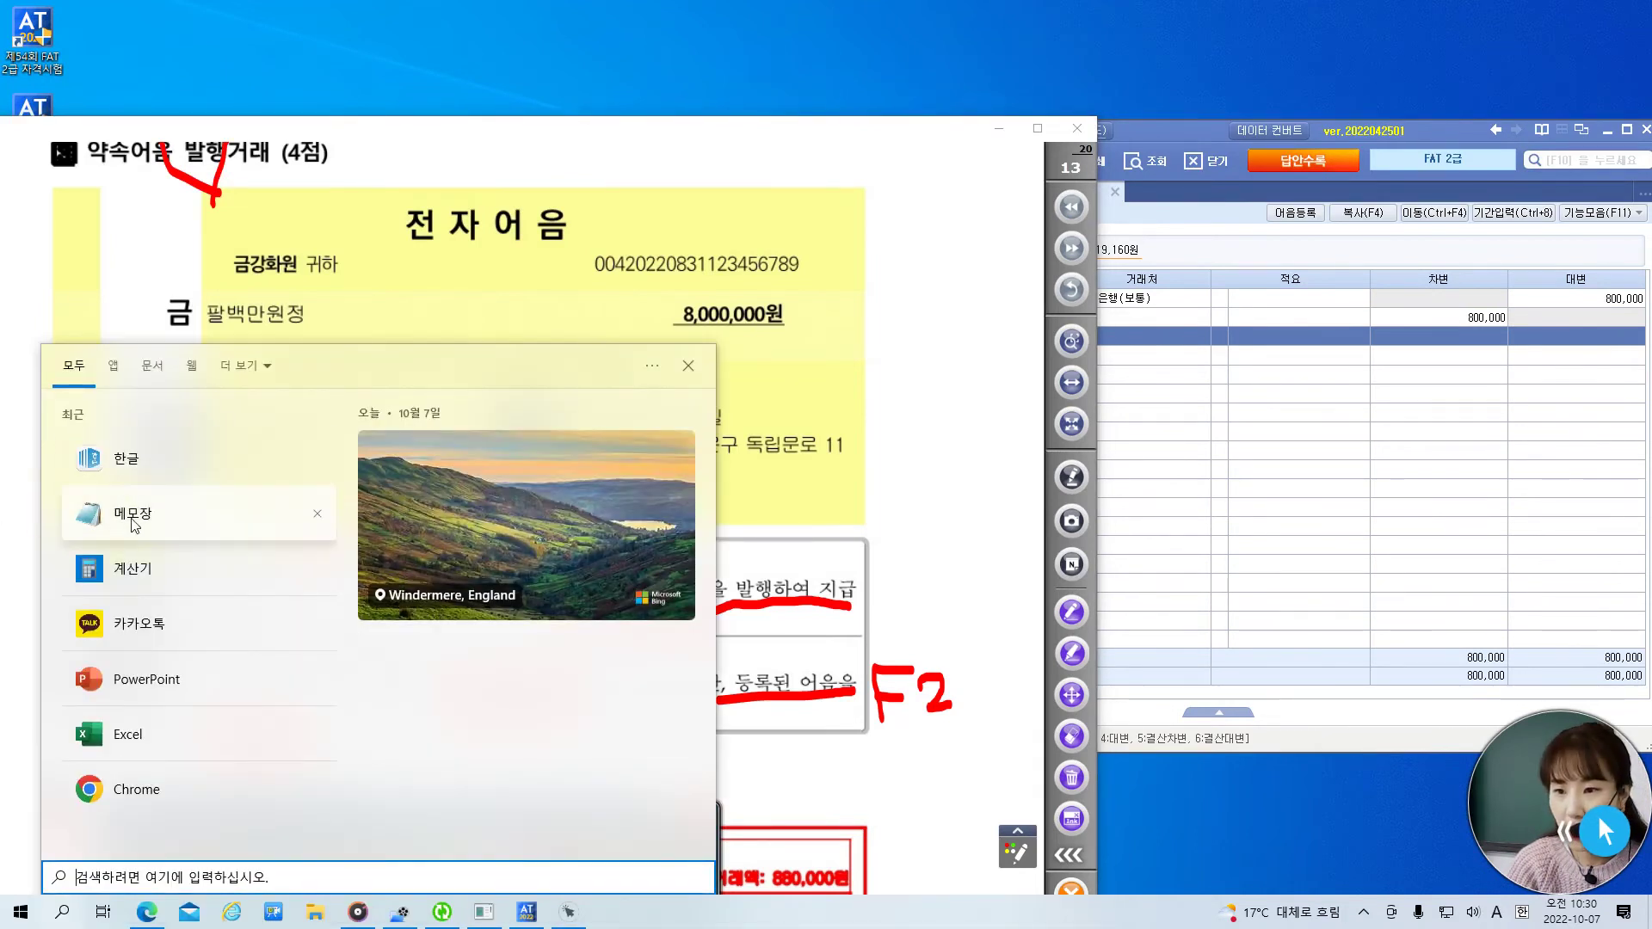
left_click(123, 520)
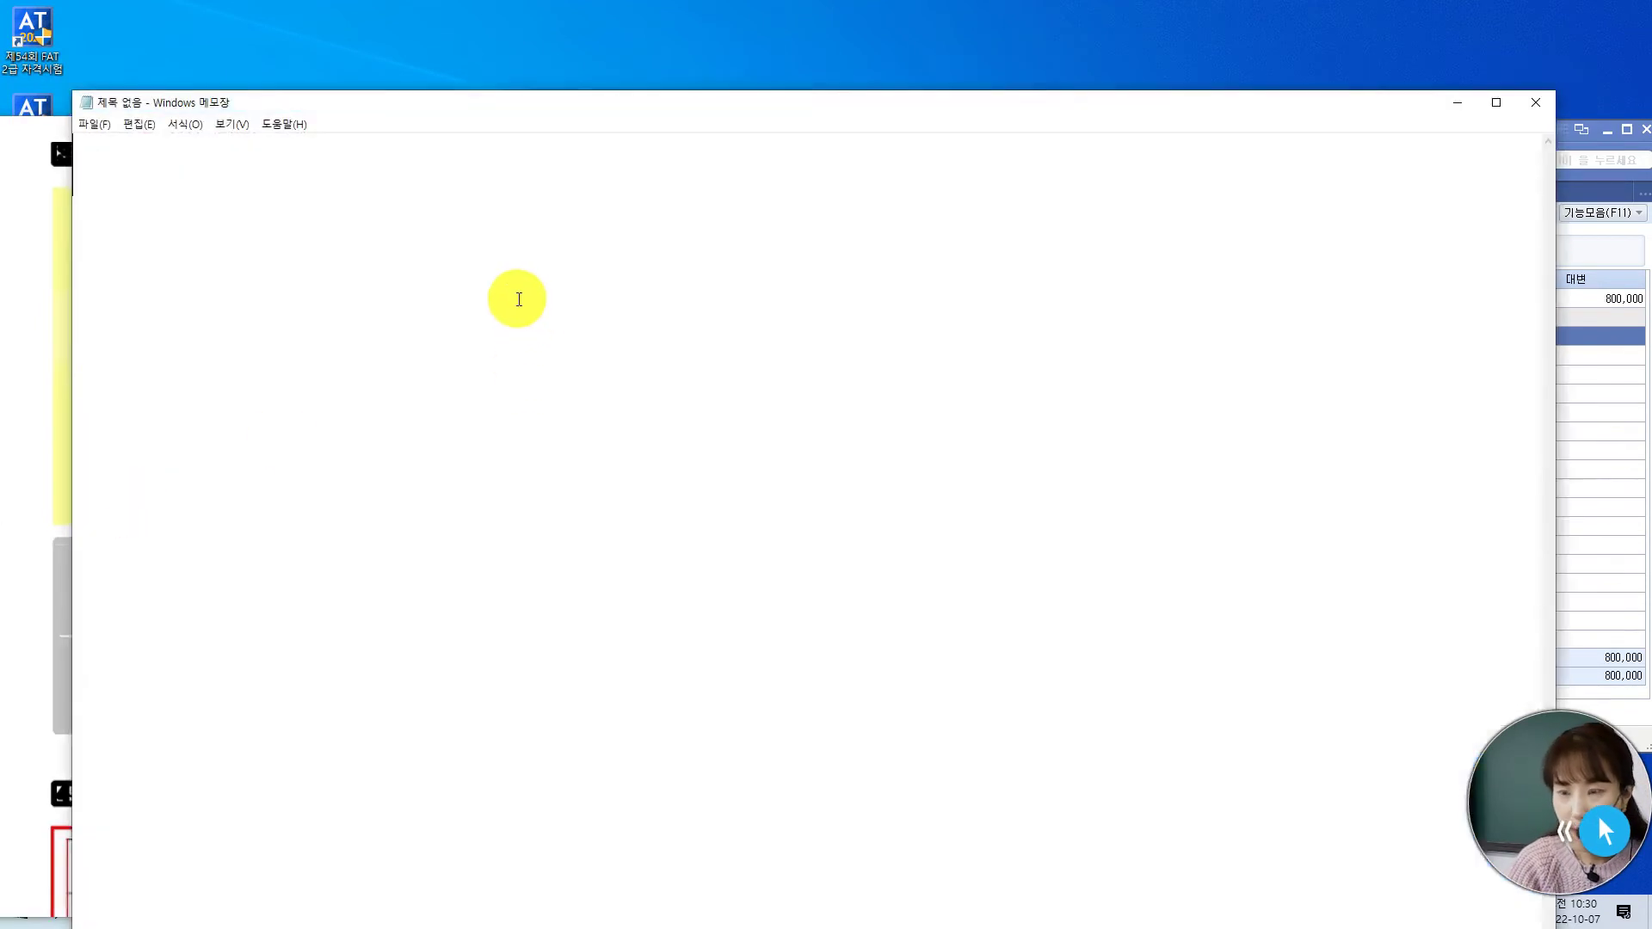
type("dj")
key("BackSpace")
key("BackSpace")
type("음")
key("BackSpace")
key("BackSpace")
type("어음 을 쉬")
key("BackSpace")
type("취하다")
key("Return")
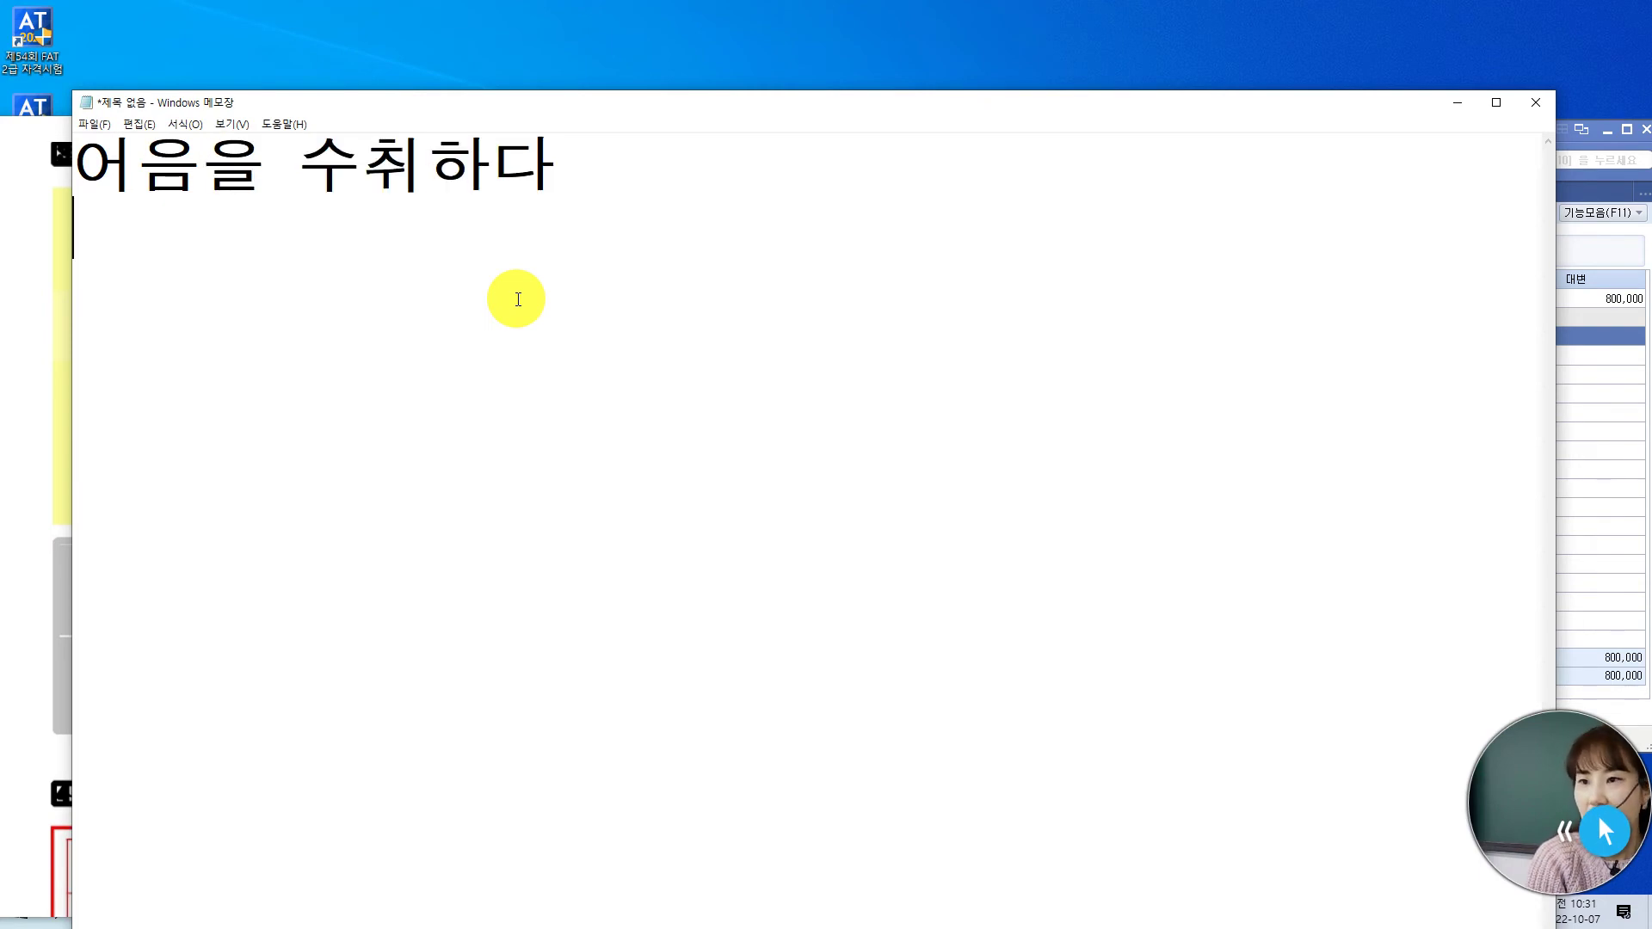
type("->")
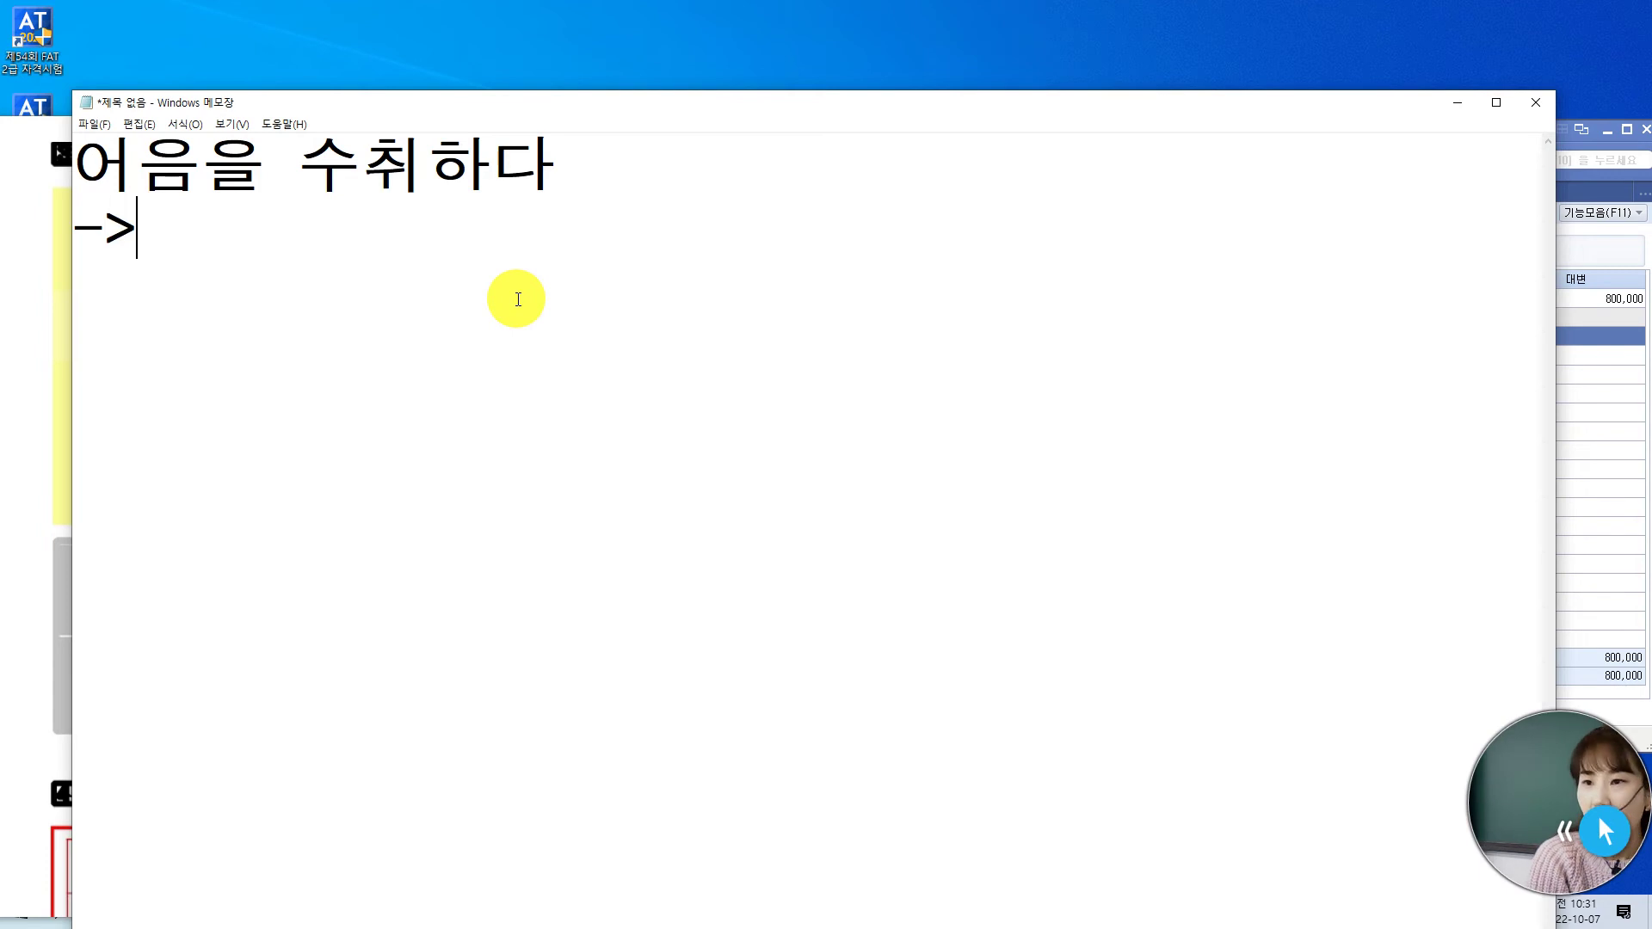
type("어음을")
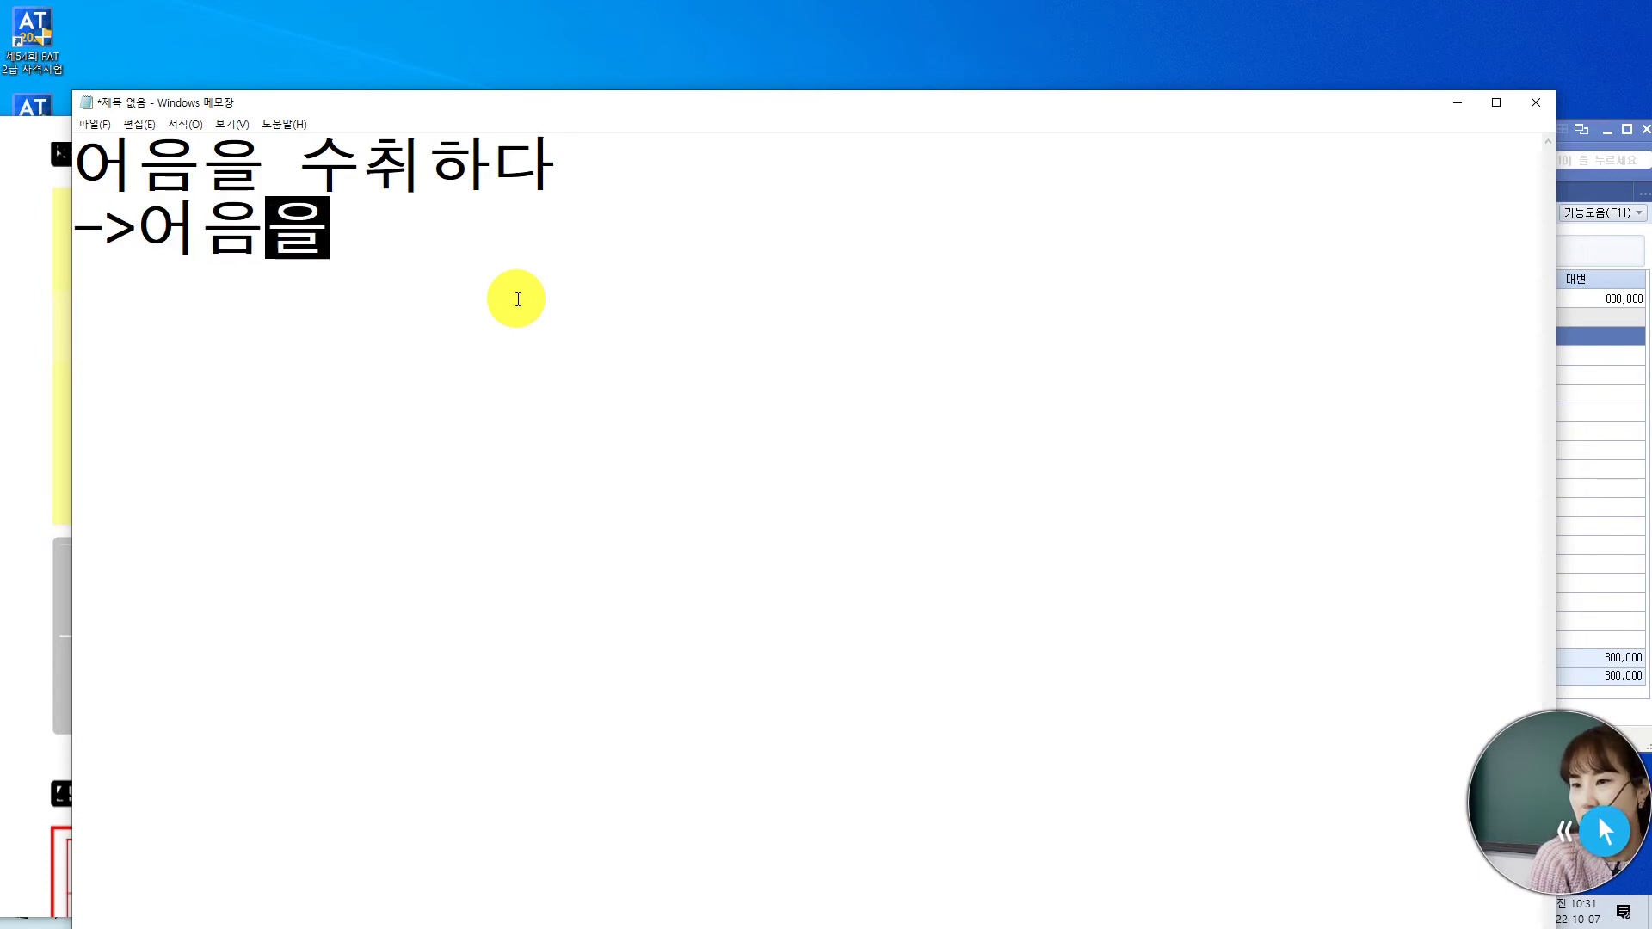
type(" 정볼를")
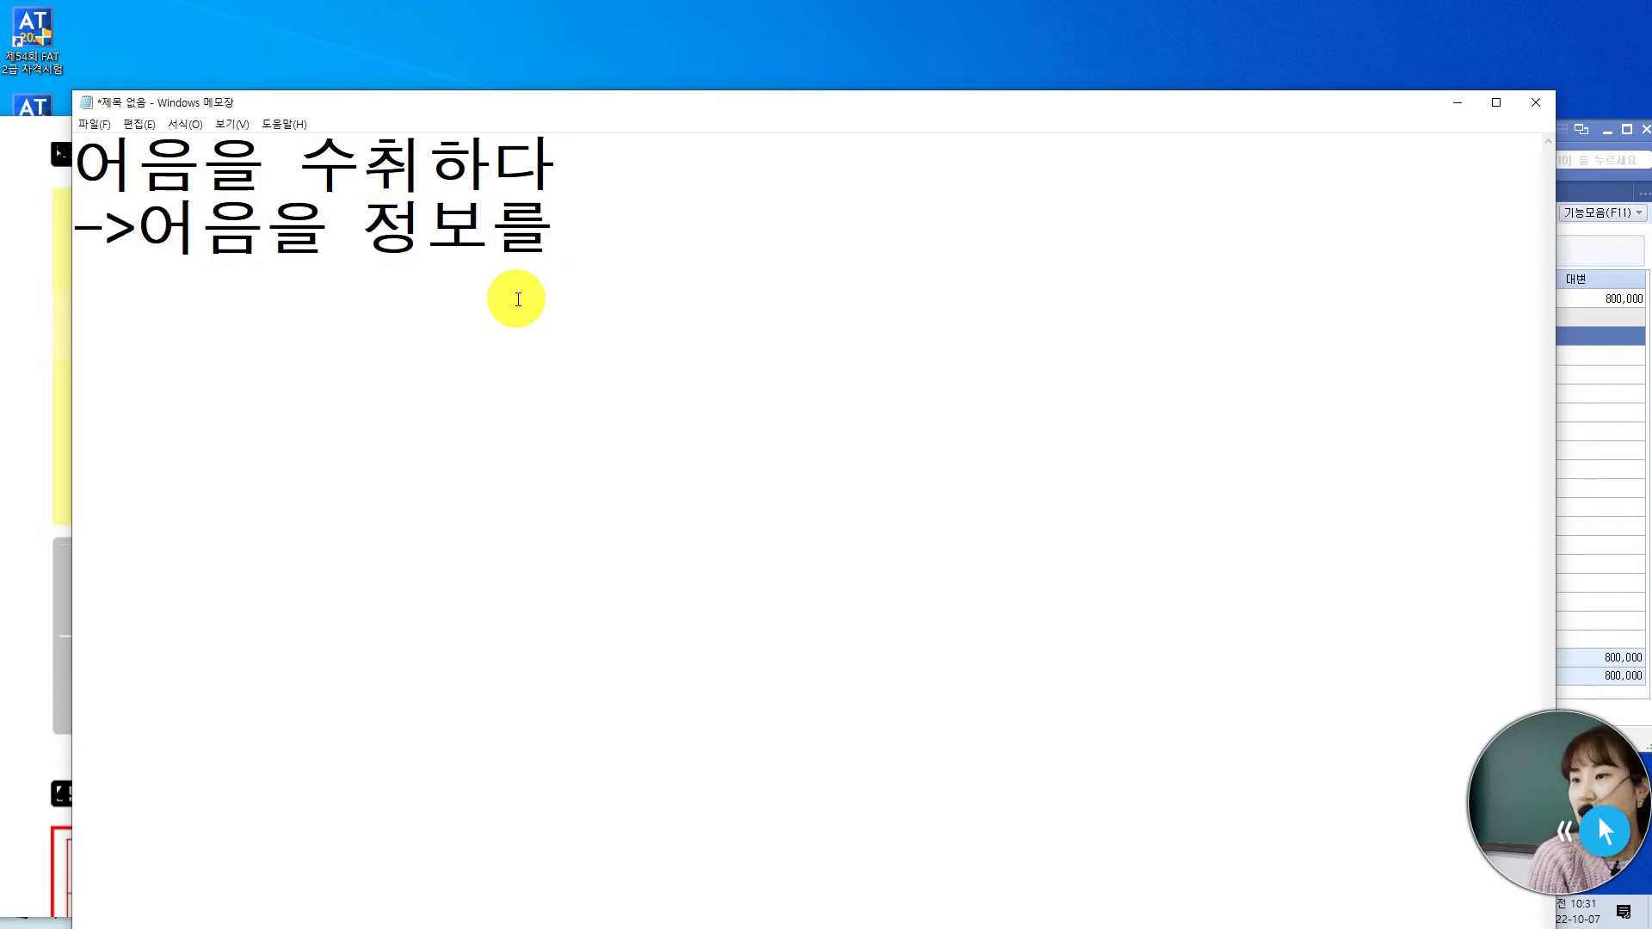
type(" 하단에 ")
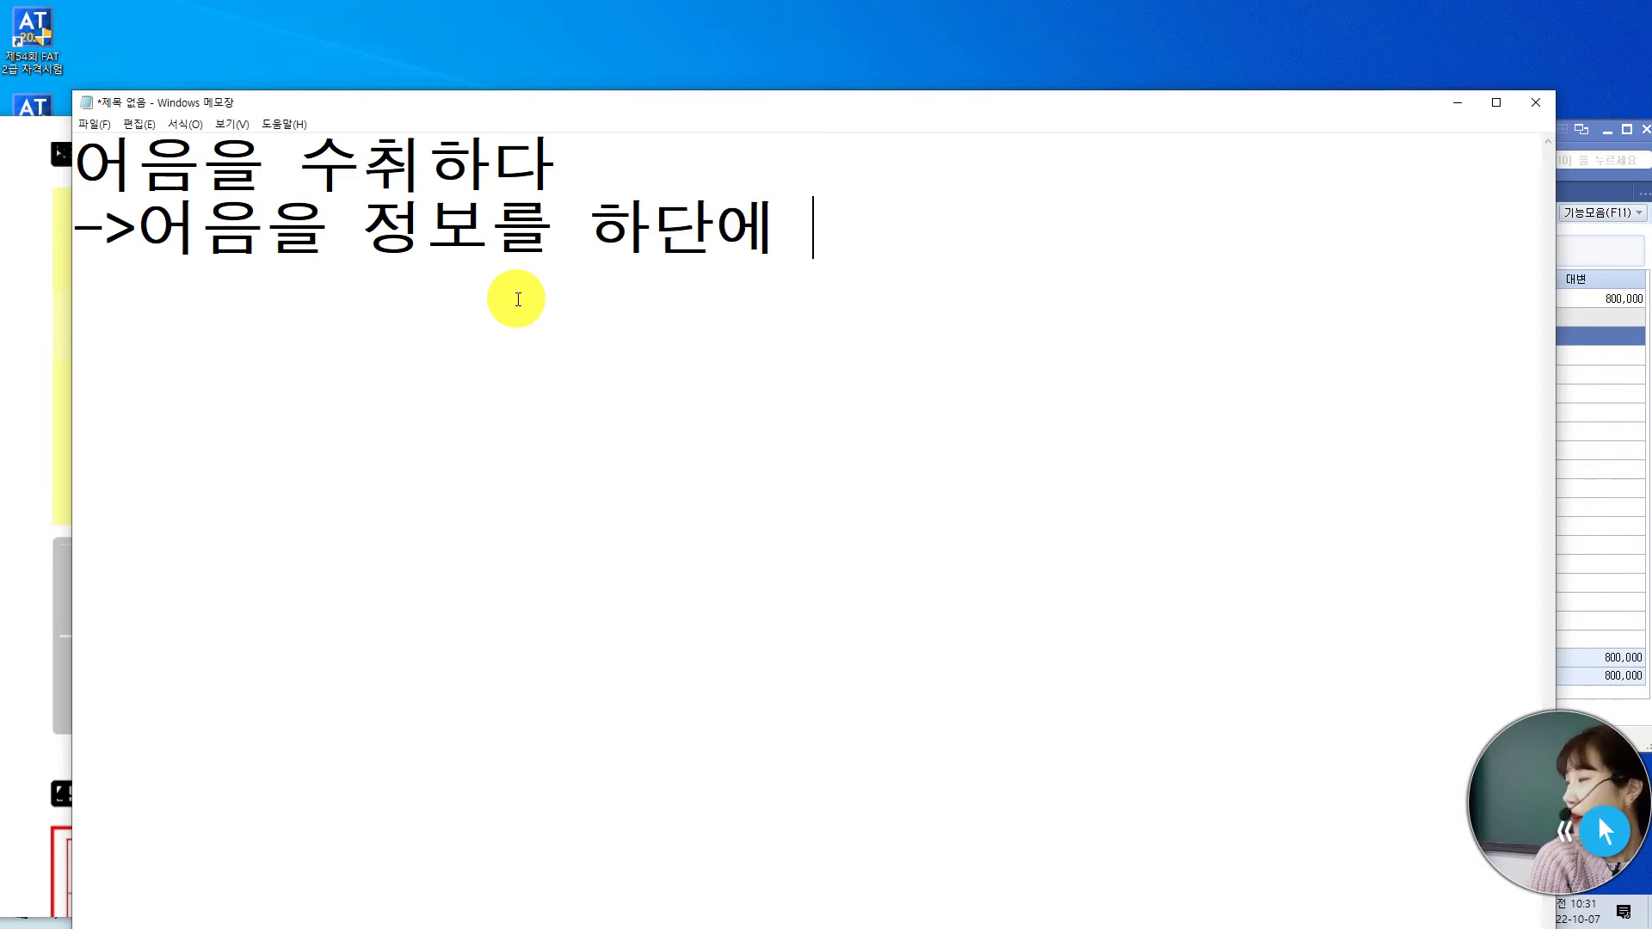
type("모두 ㅇ입력")
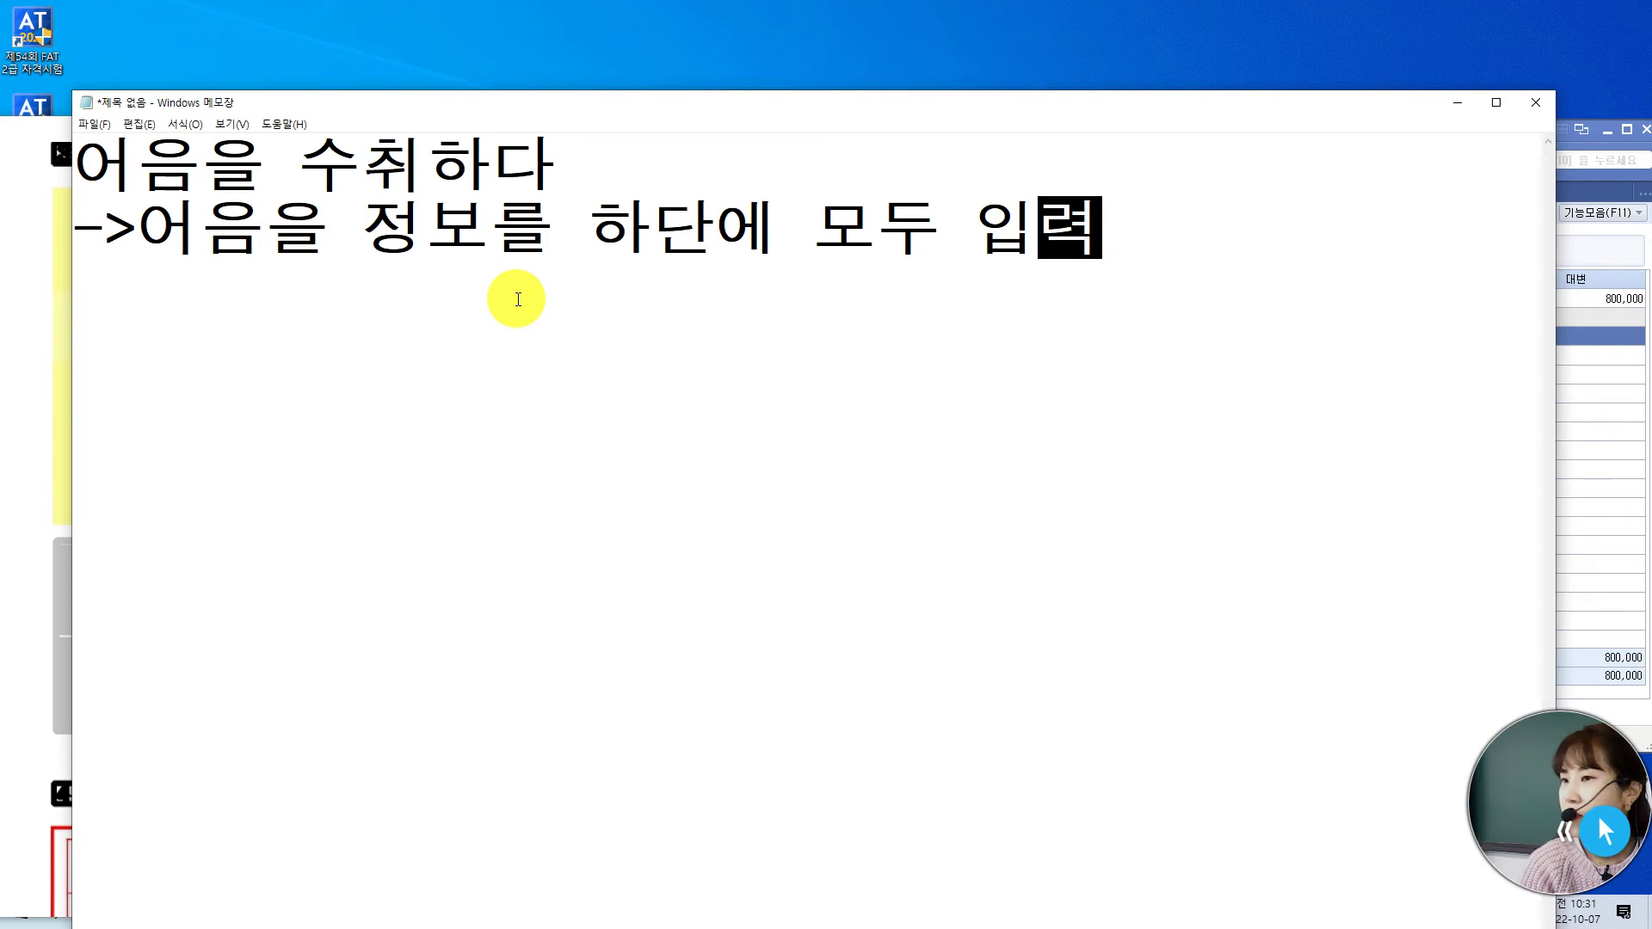
key("Return")
type("(어음번호, 만기일, ")
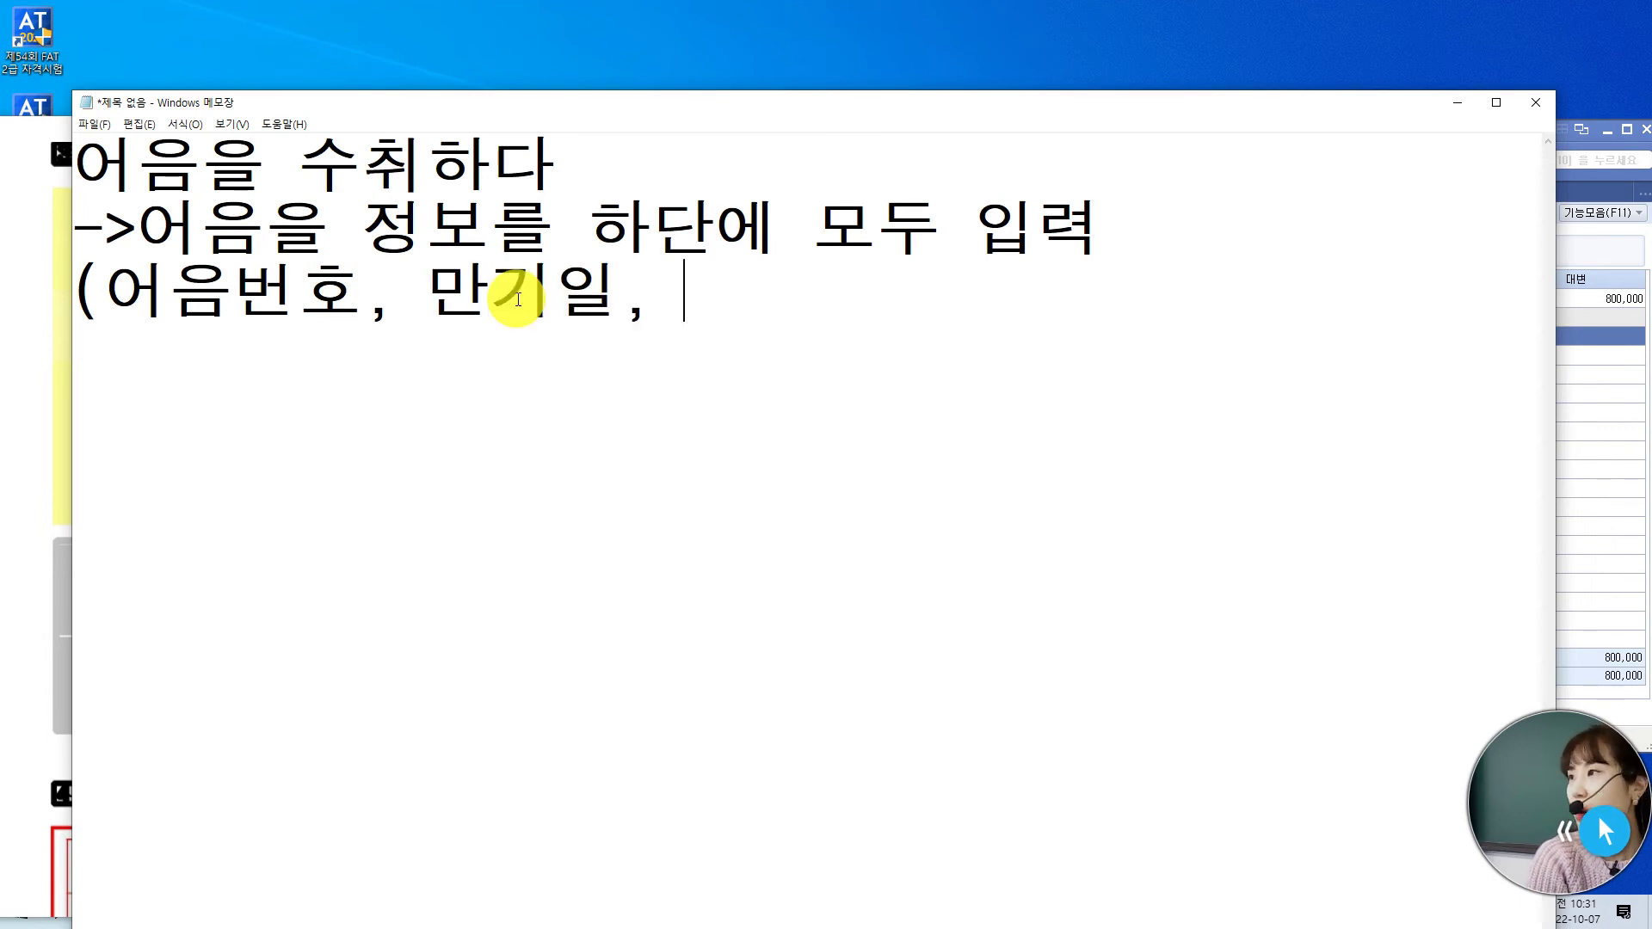
type("은행")
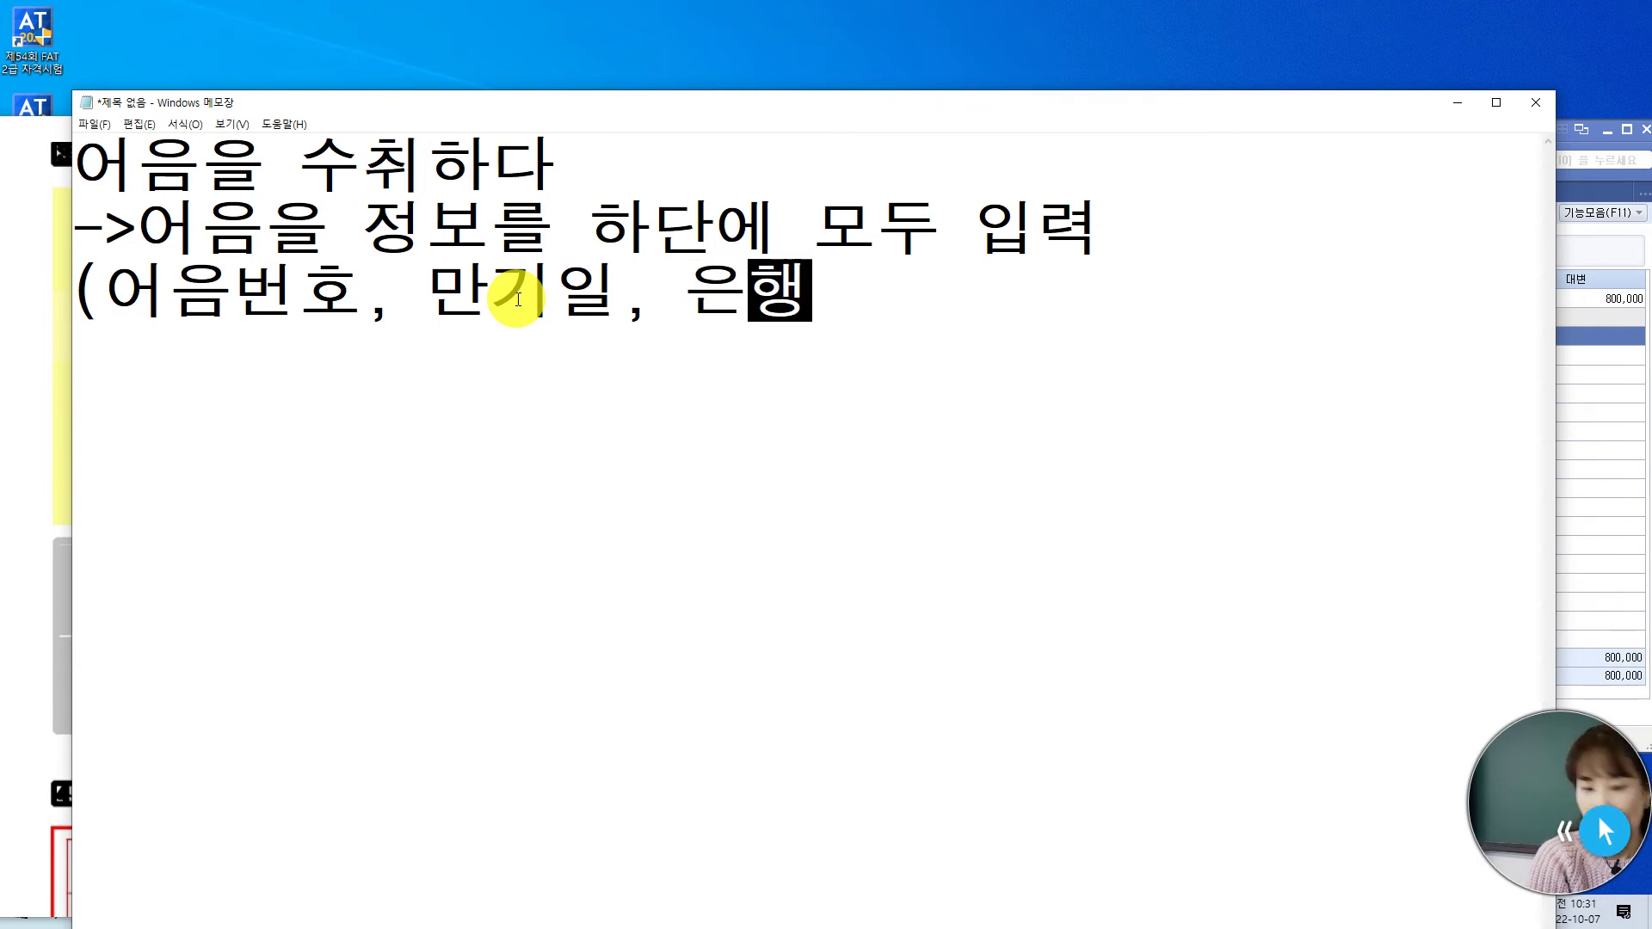
type(")")
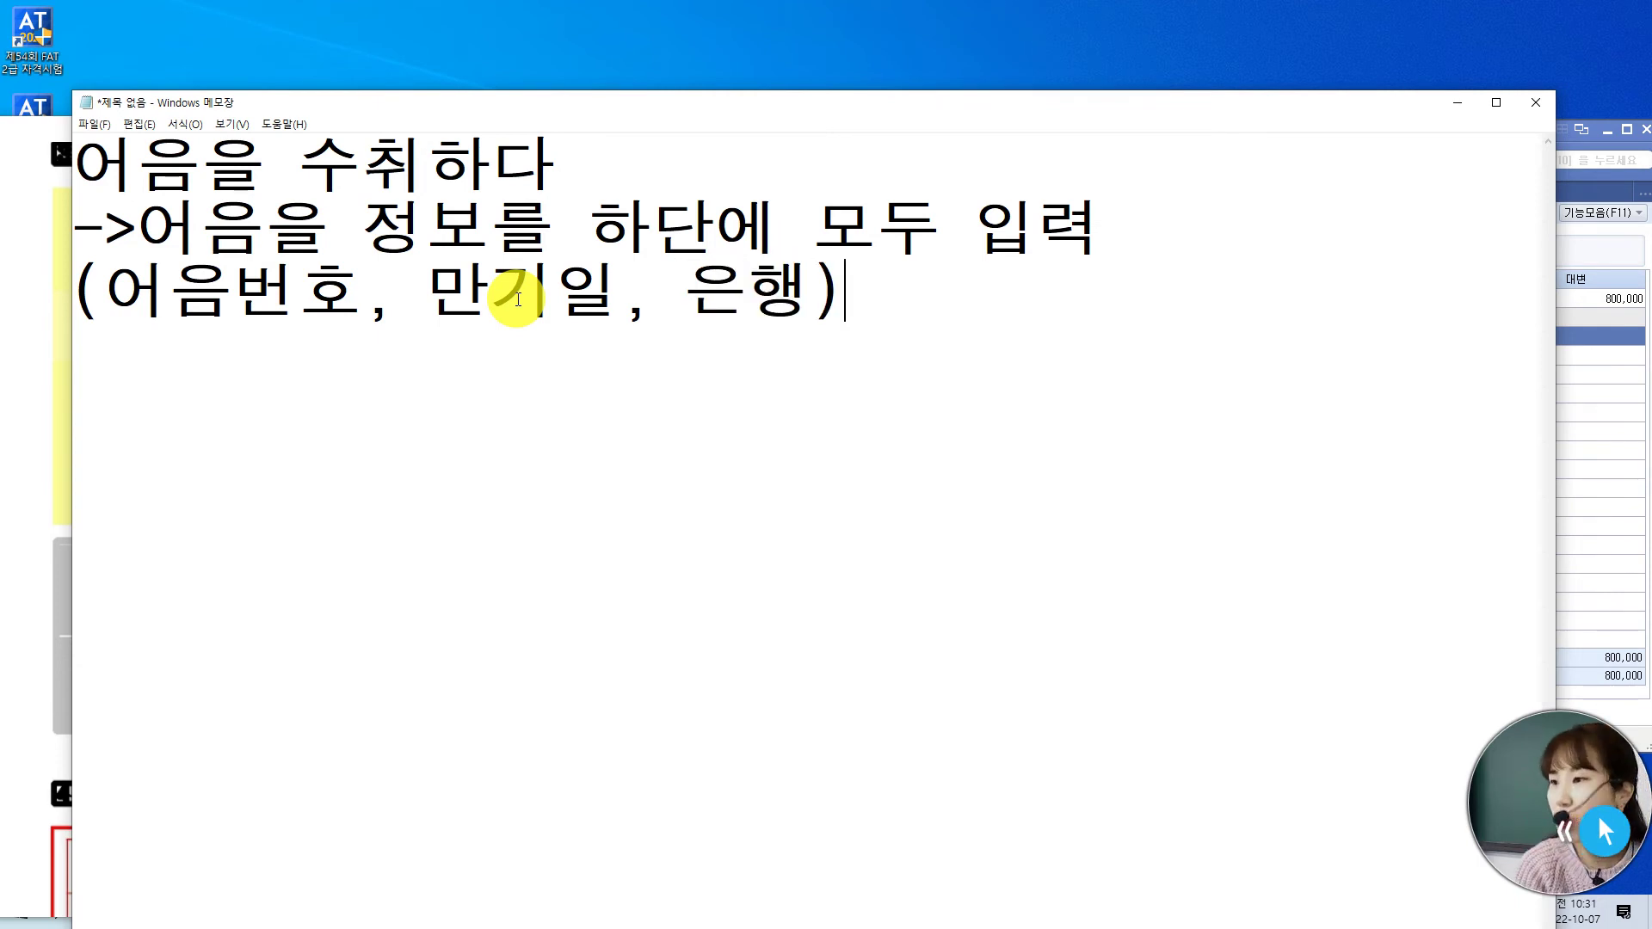
- Number item 1, add item 2 '어음을 추심, 할인' with its 불러온 rule, and highlight item 1
key("Return")
key("Return")
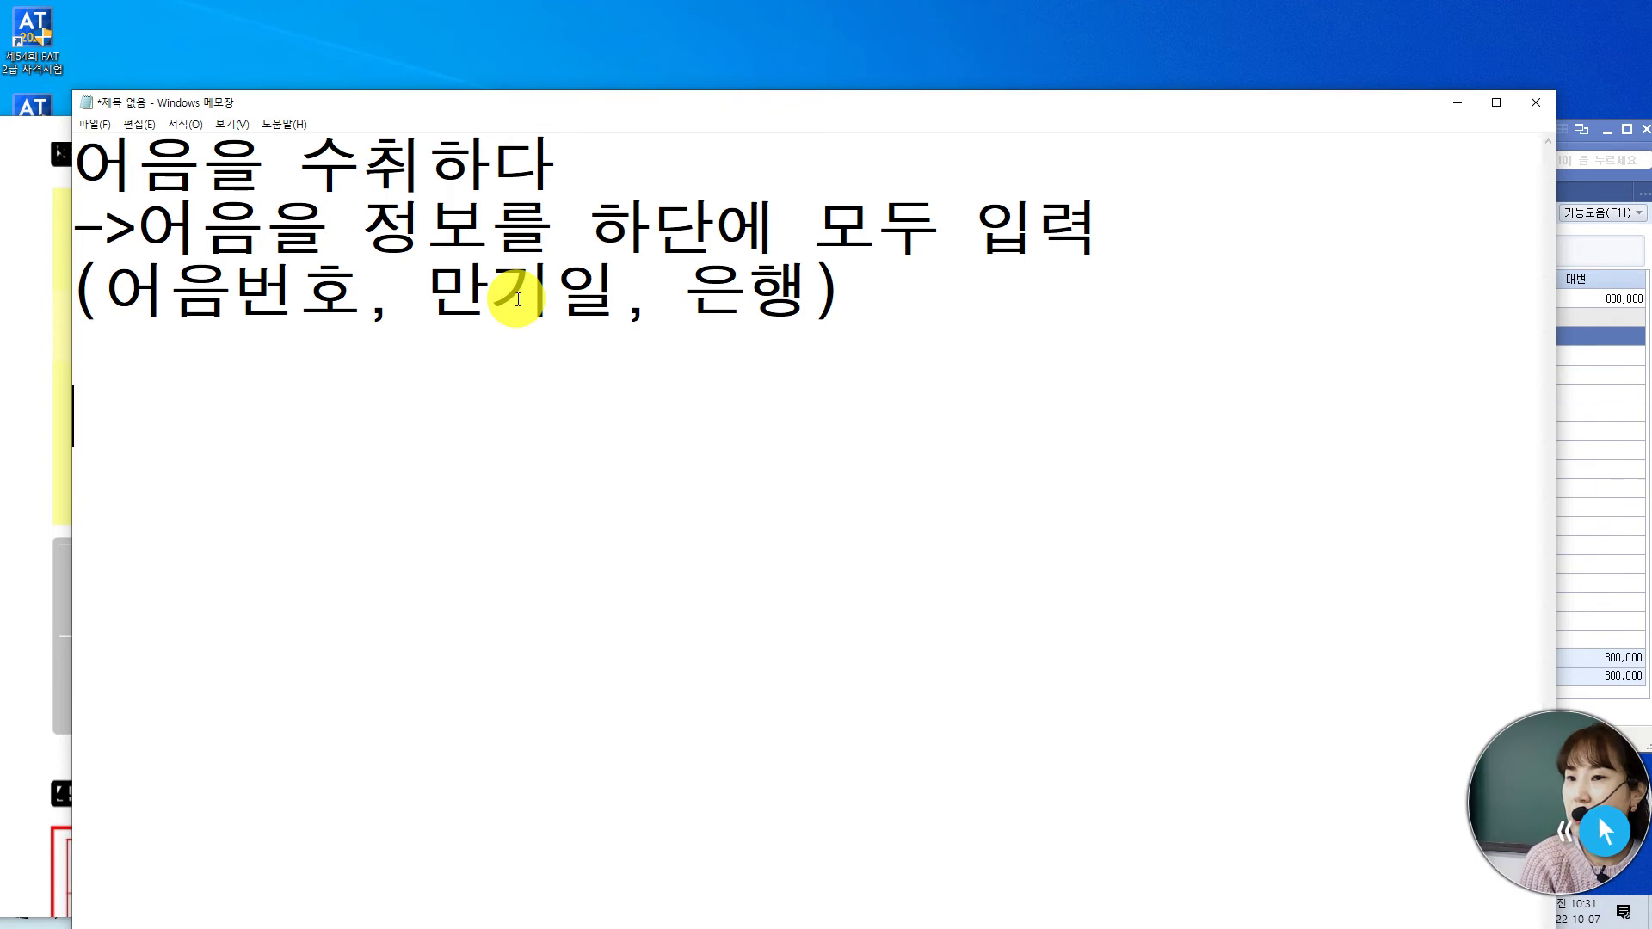
key("Up")
key("Up")
key("Up")
key("Up")
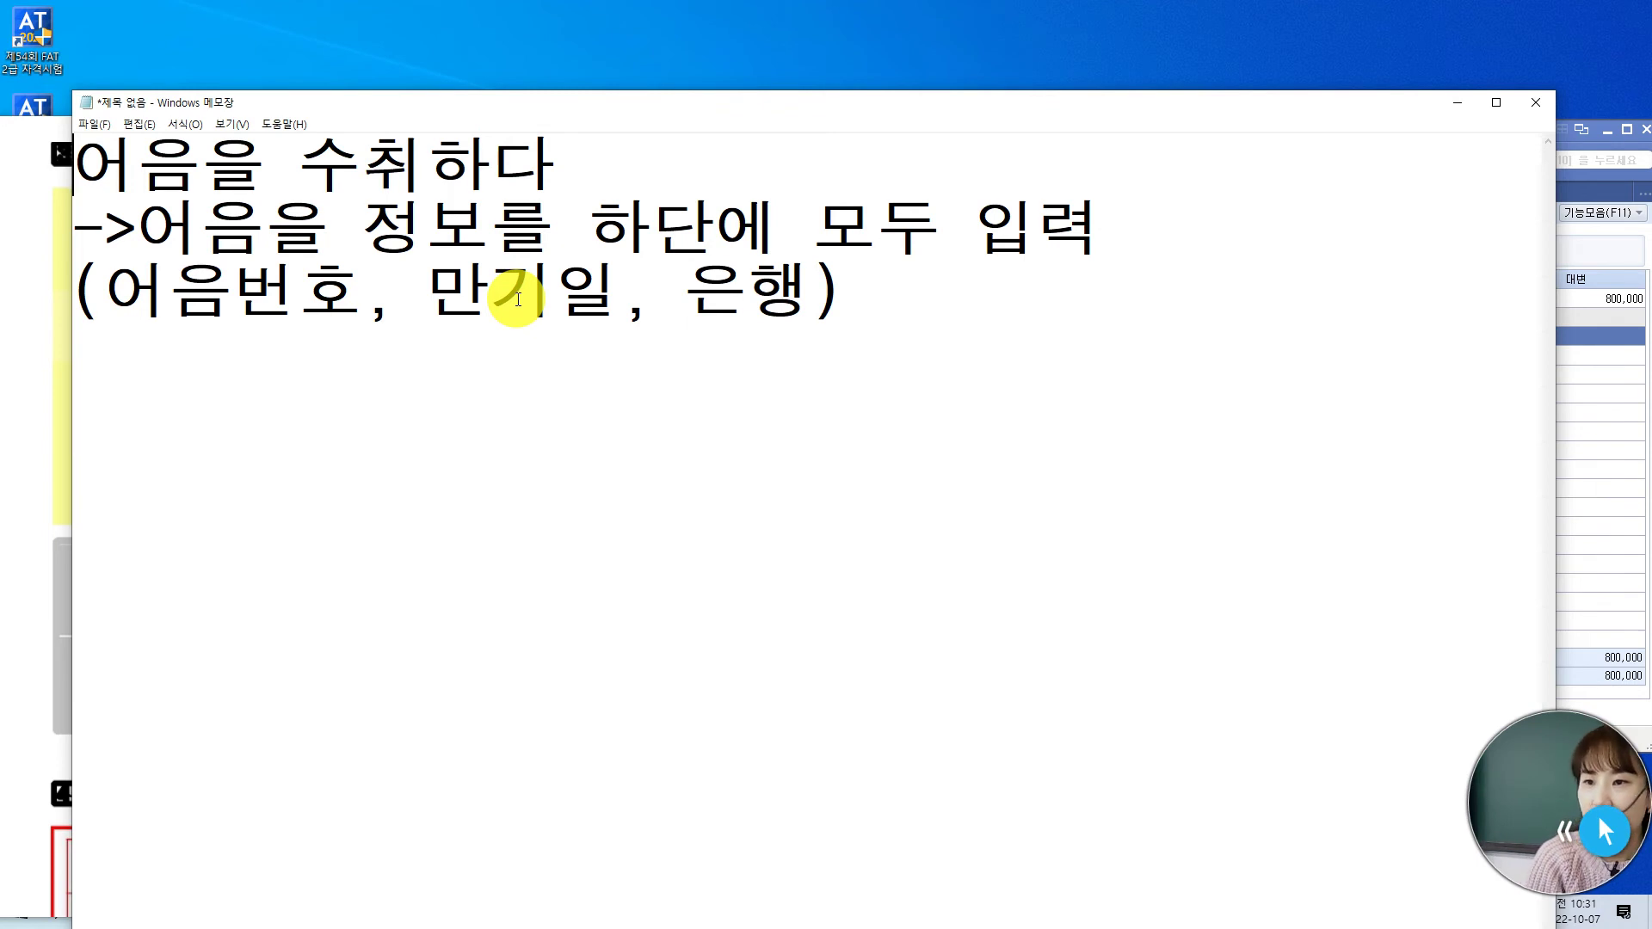
type("1.")
key("Down")
key("Down")
key("Down")
key("Down")
key("Down")
key("Up")
type("2.")
key("BackSpace")
type("어음")
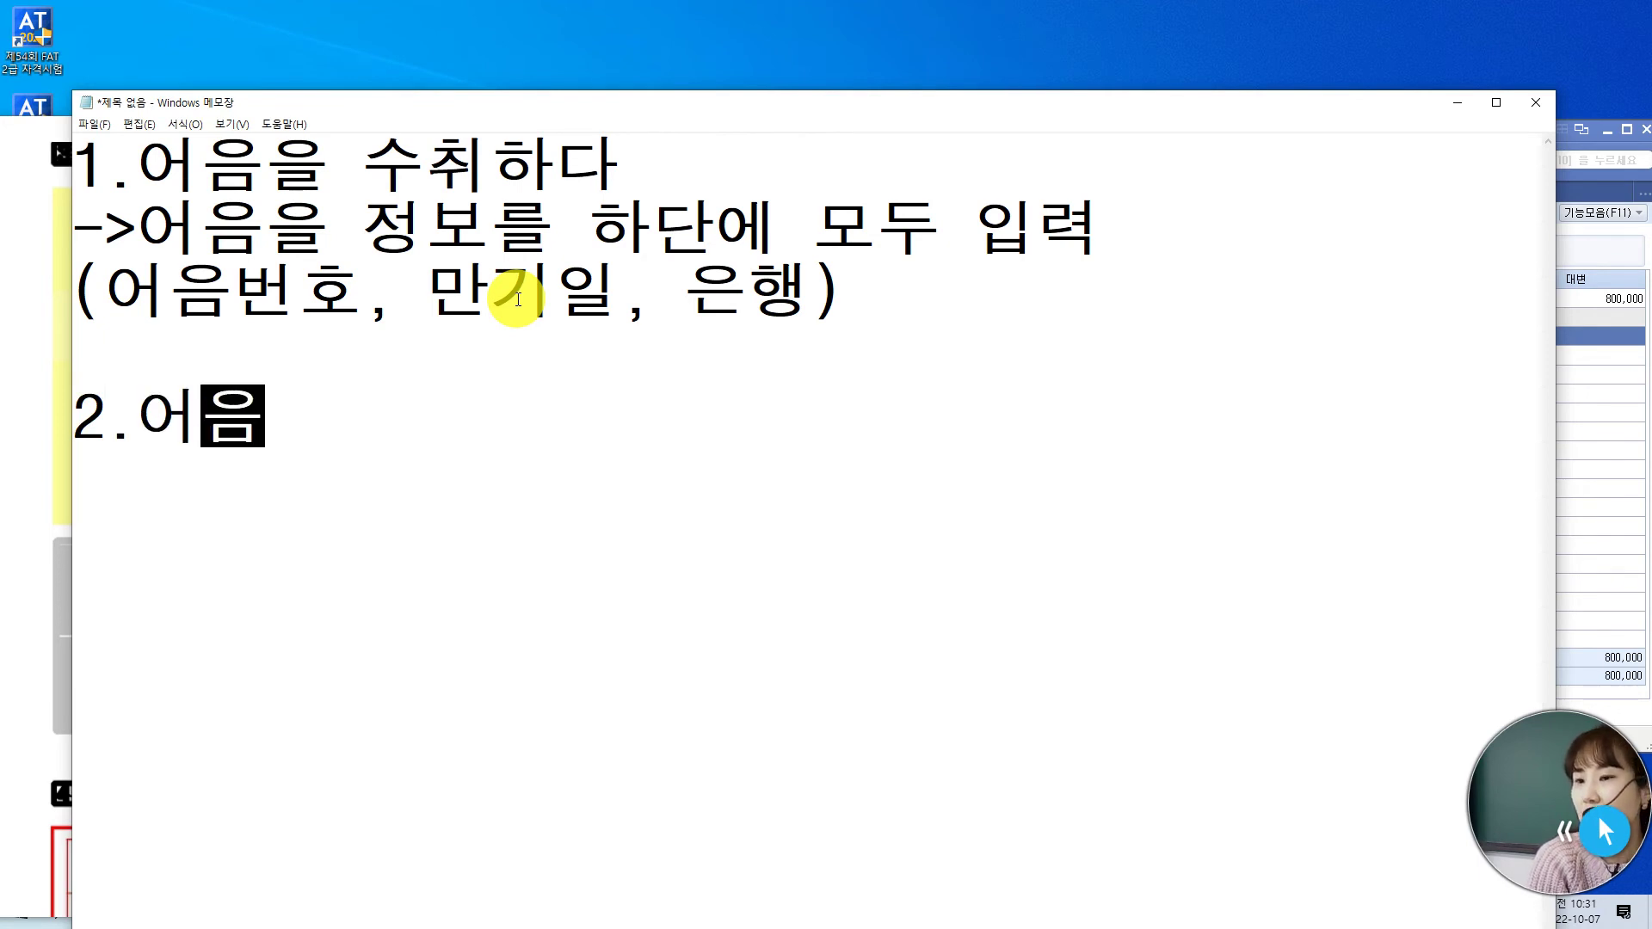
type("을 ")
type("추심, 할이")
type("ㄴ")
key("Return")
type("->")
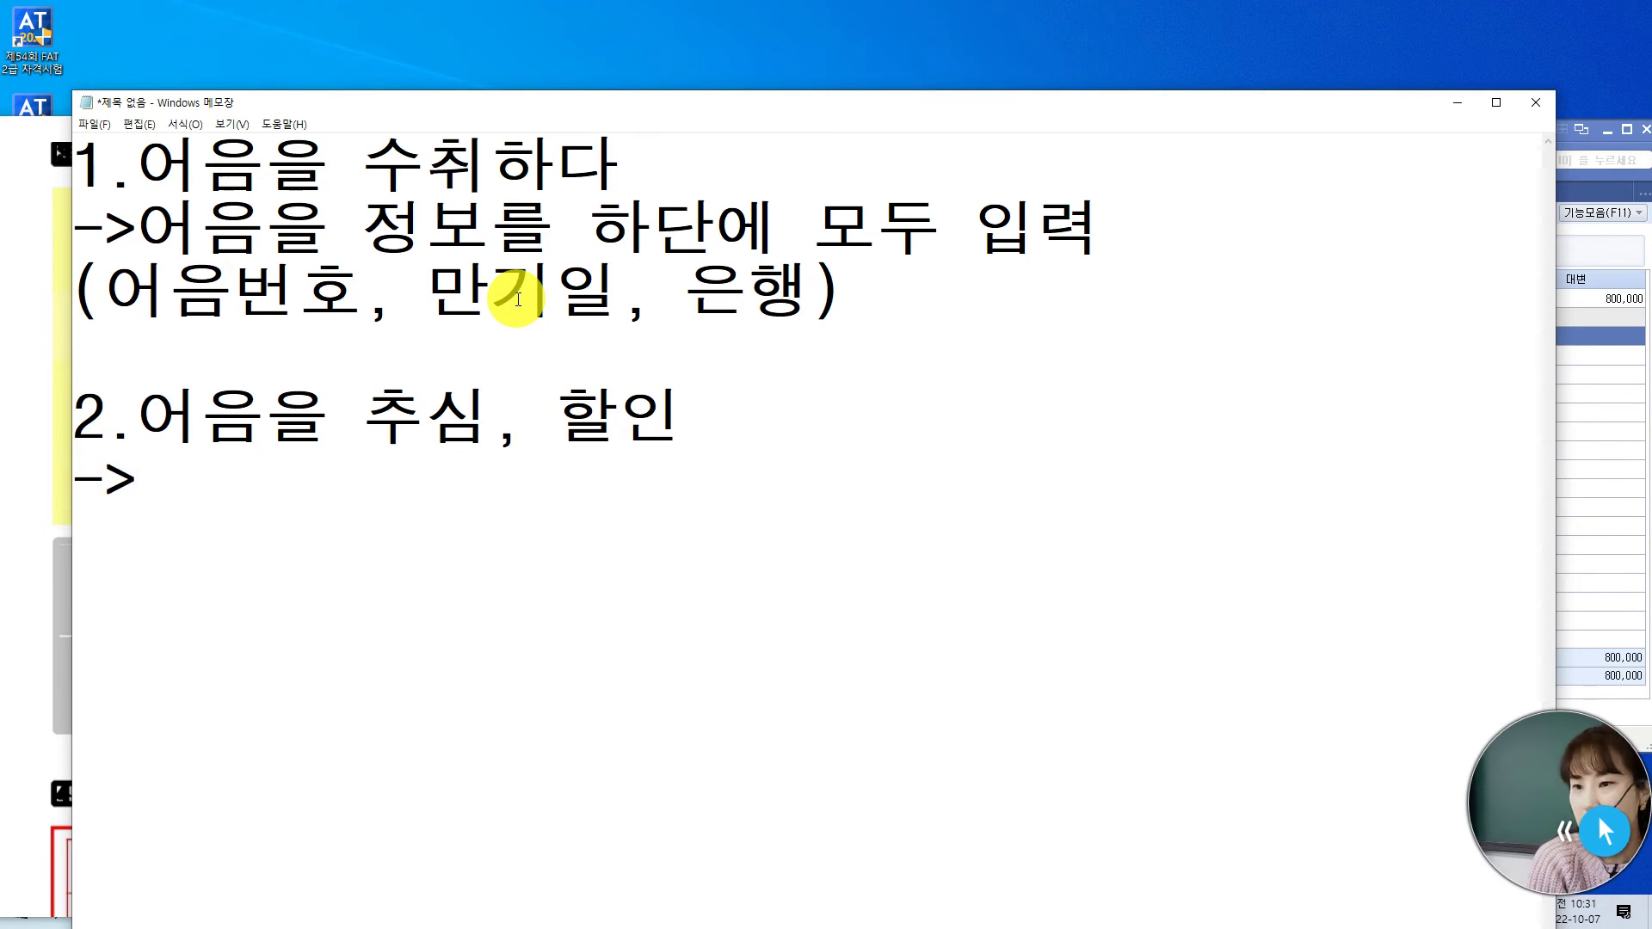
type("어음ㅇ의 정보를 한")
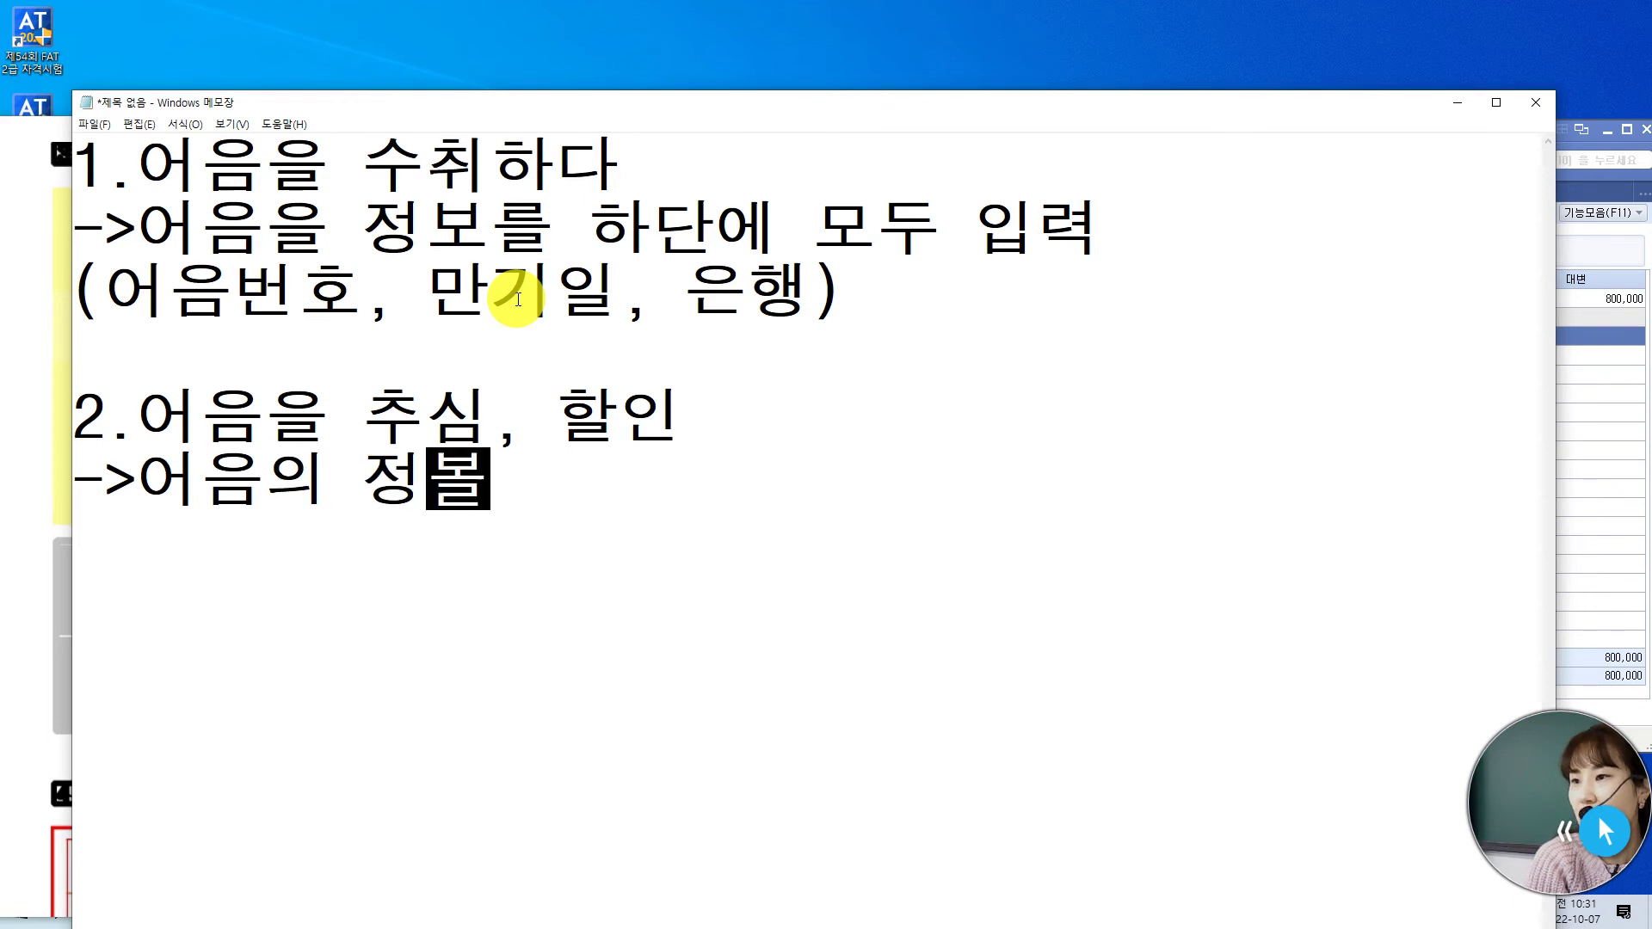
type("다")
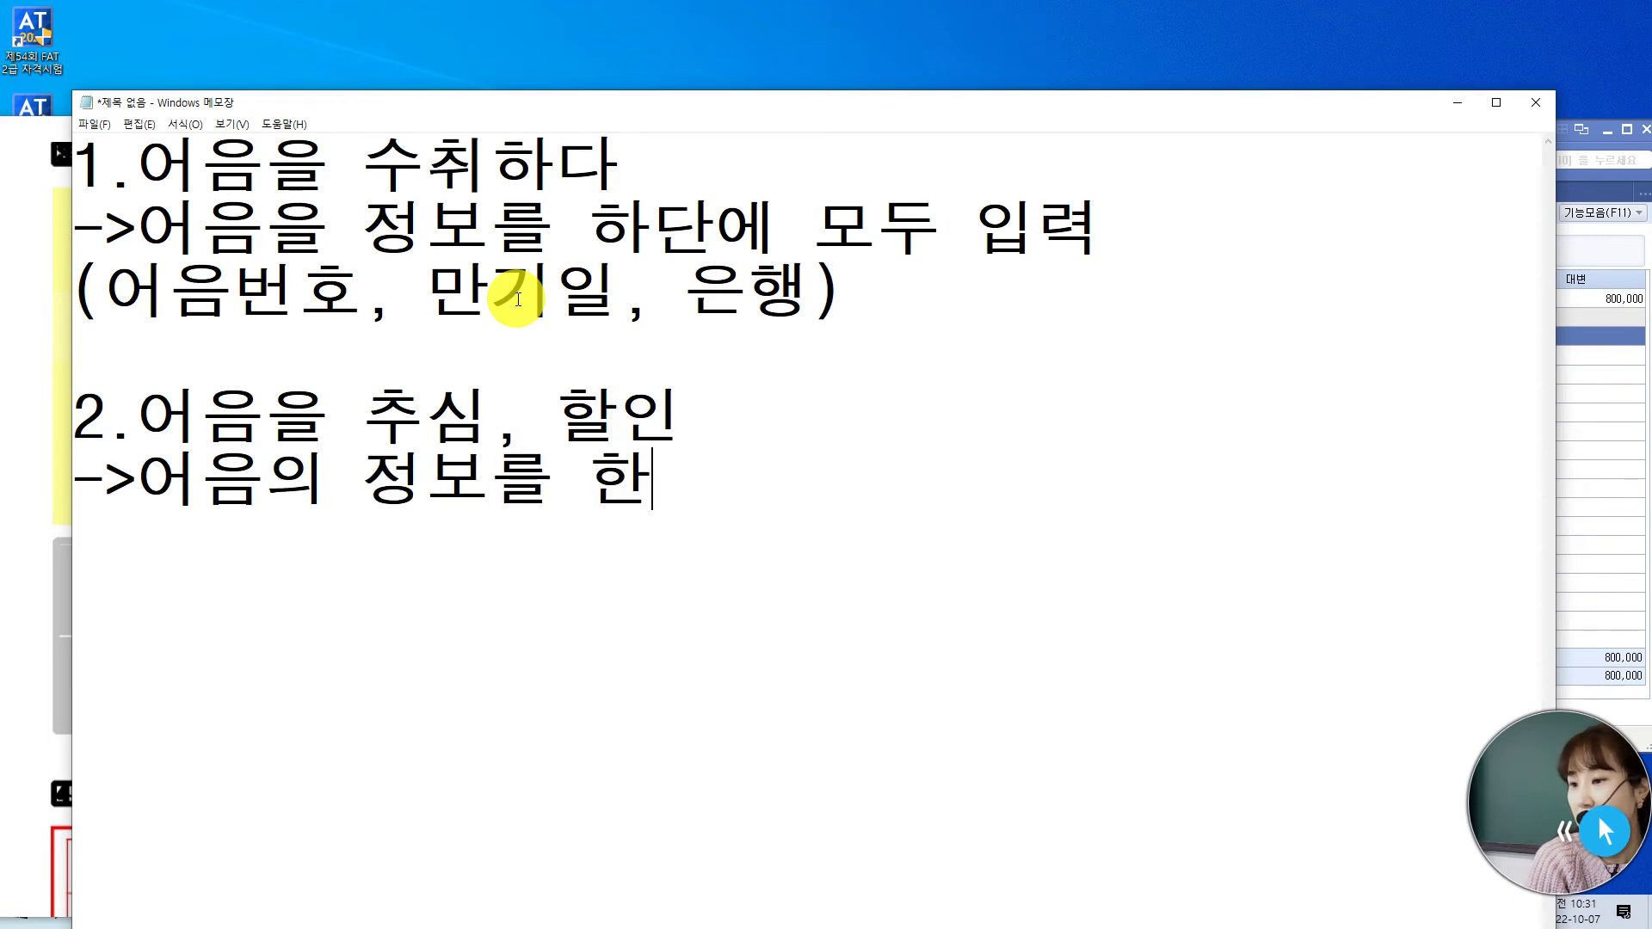
key("BackSpace")
key("BackSpace")
key("BackSpace")
type("단에")
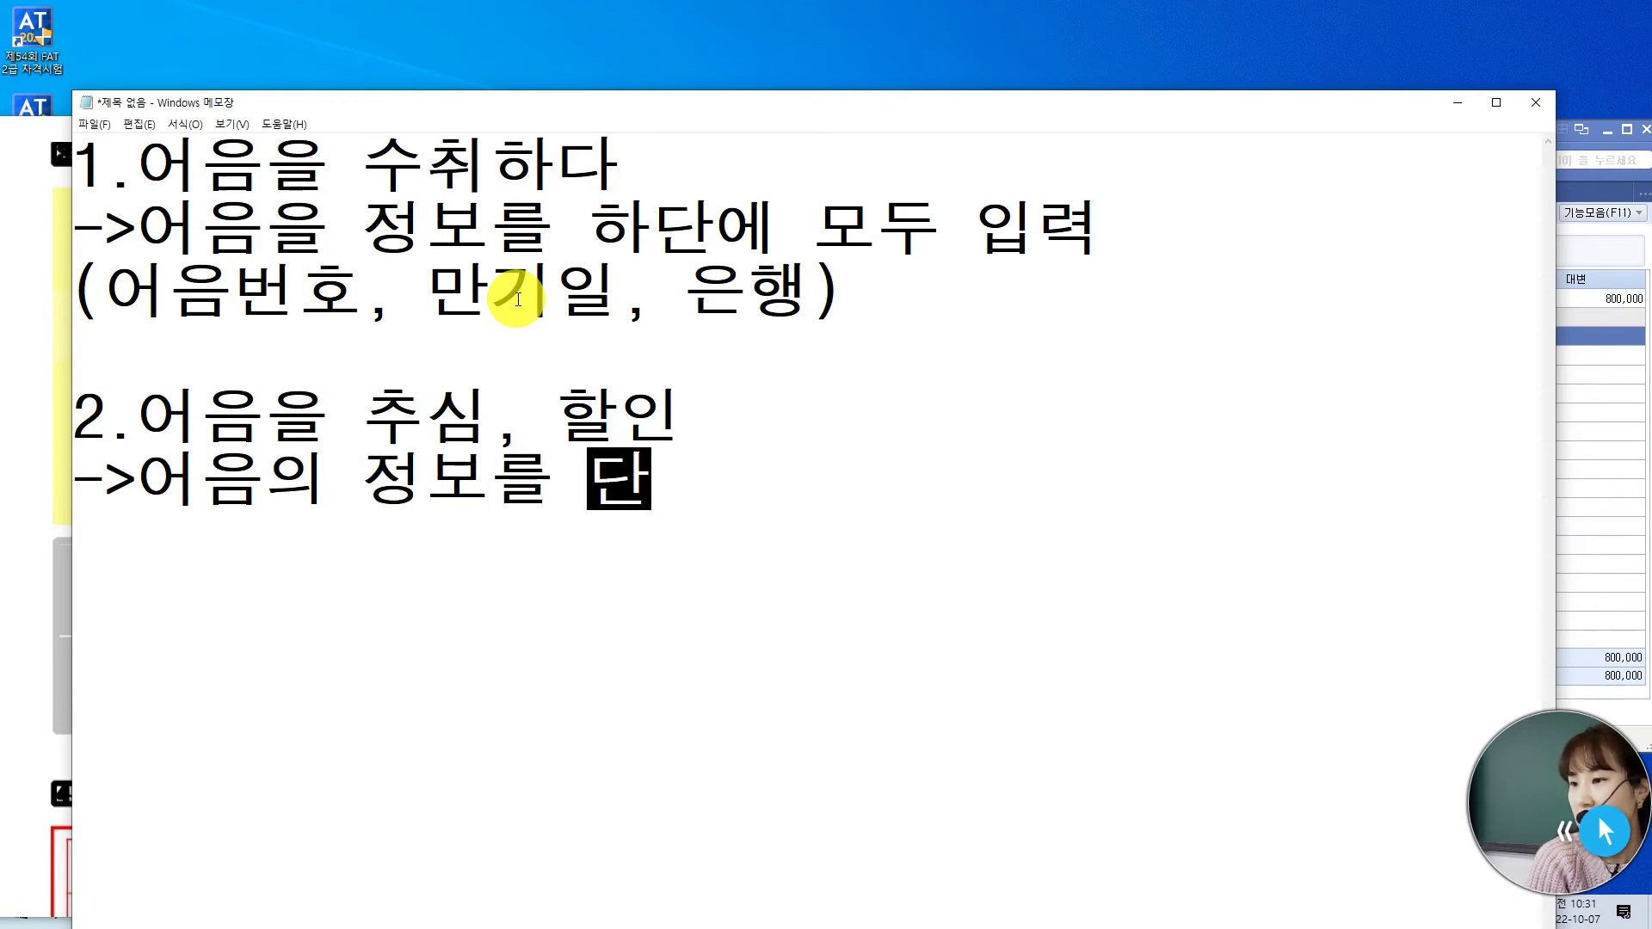
key("BackSpace")
key("BackSpace")
key("BackSpace")
type("하단에")
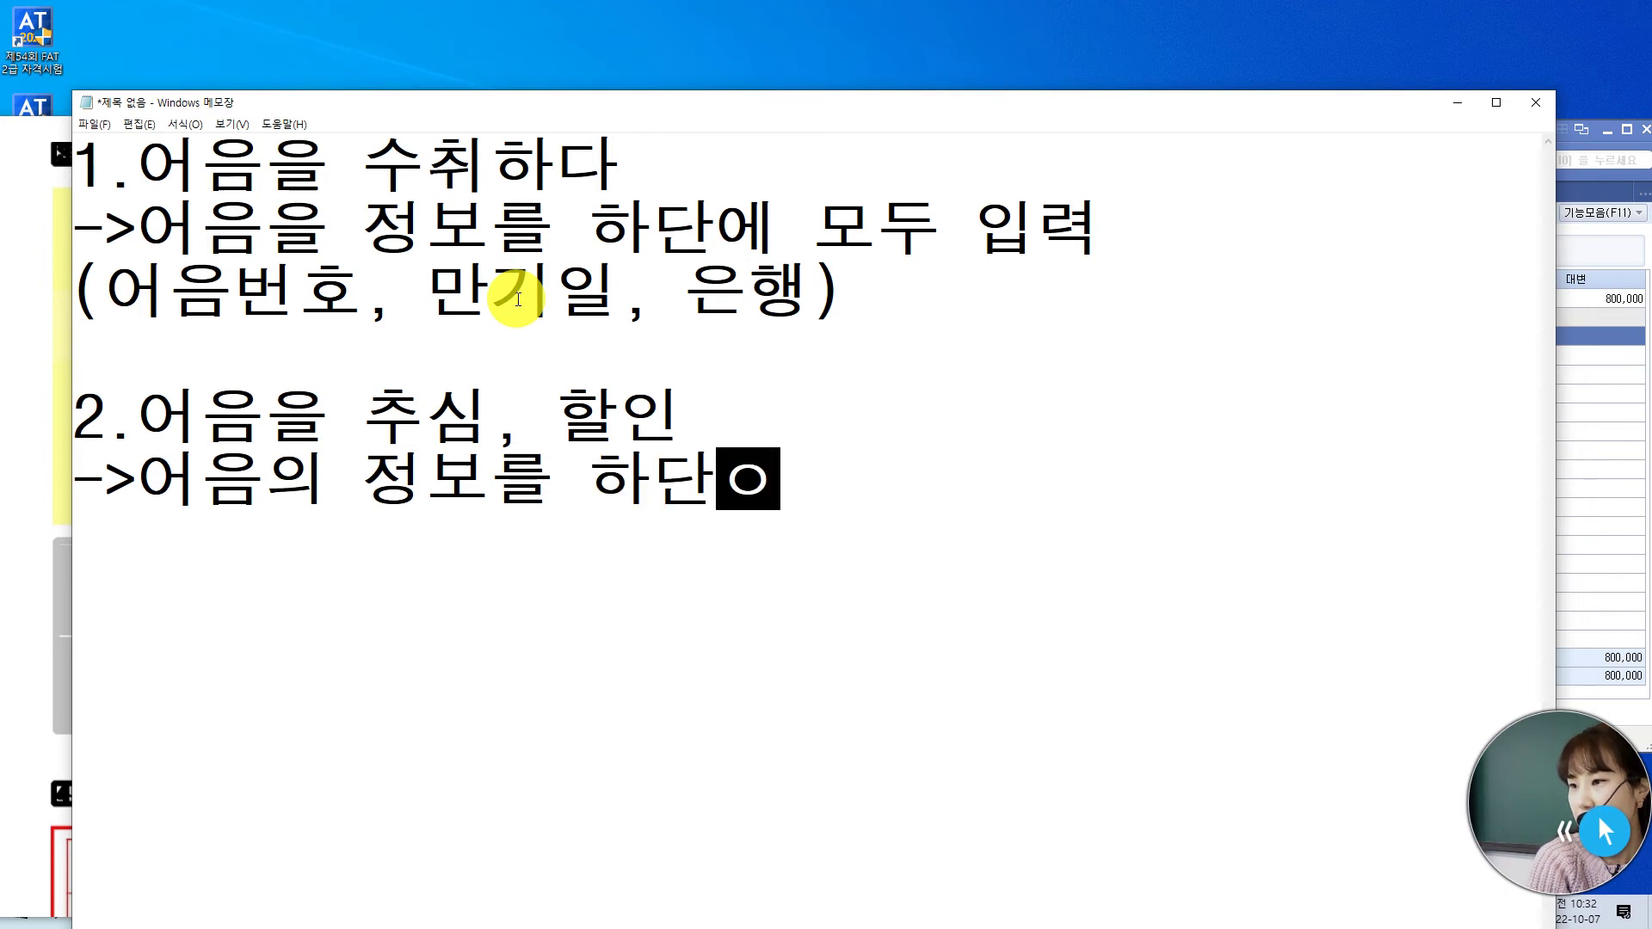
key("BackSpace")
type("서 불러")
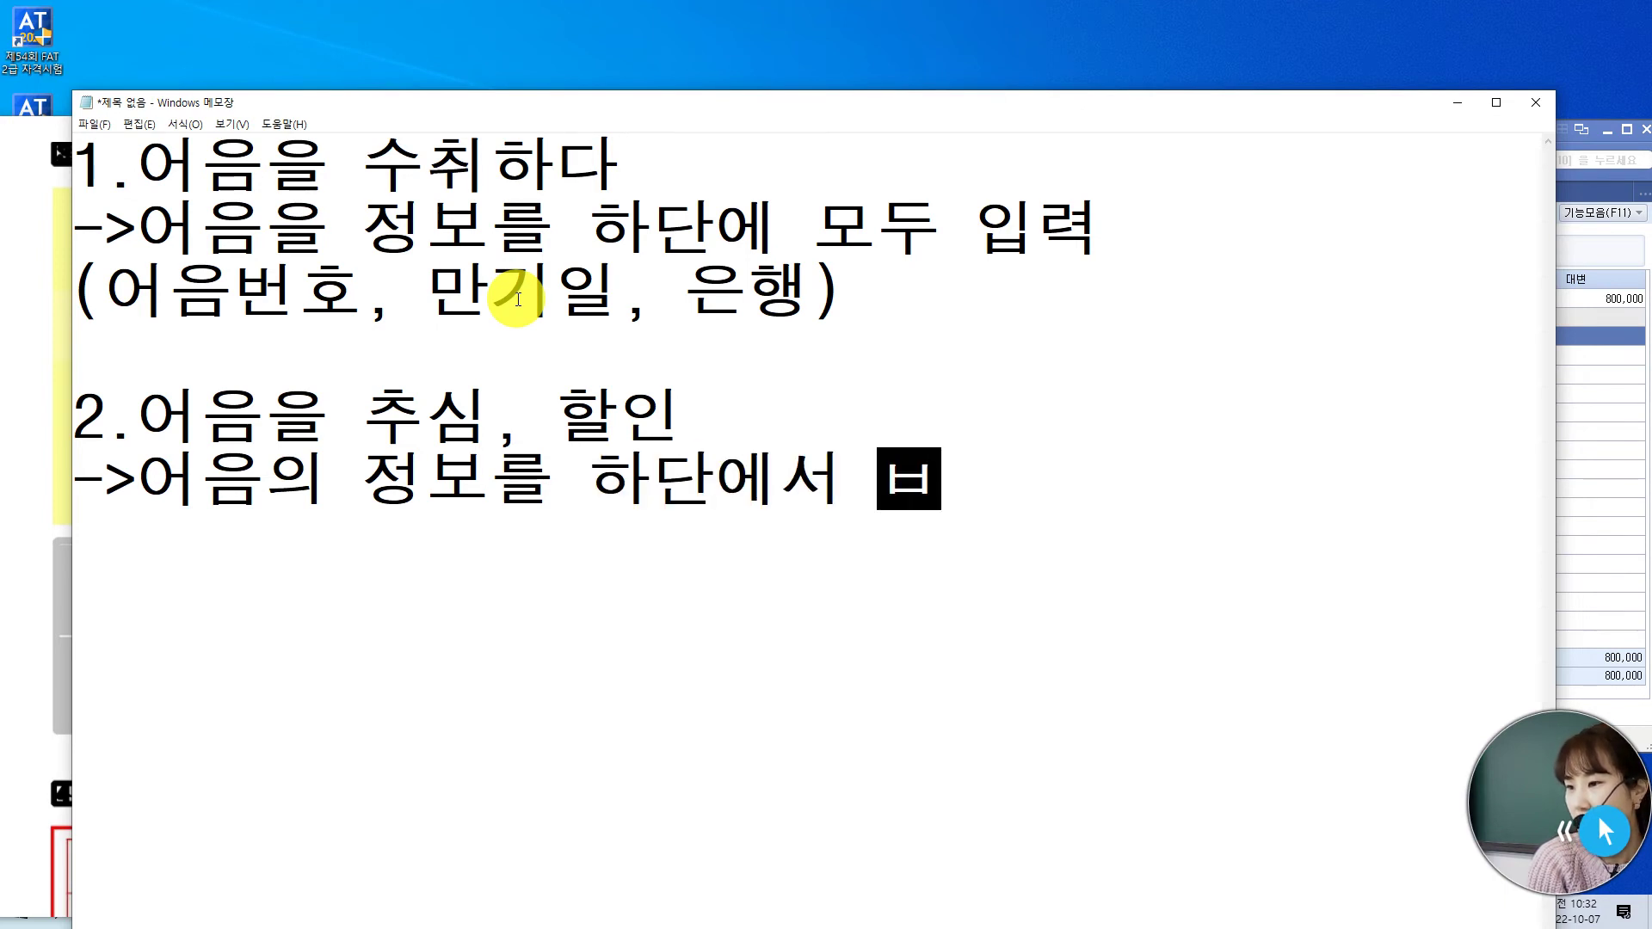
type("온")
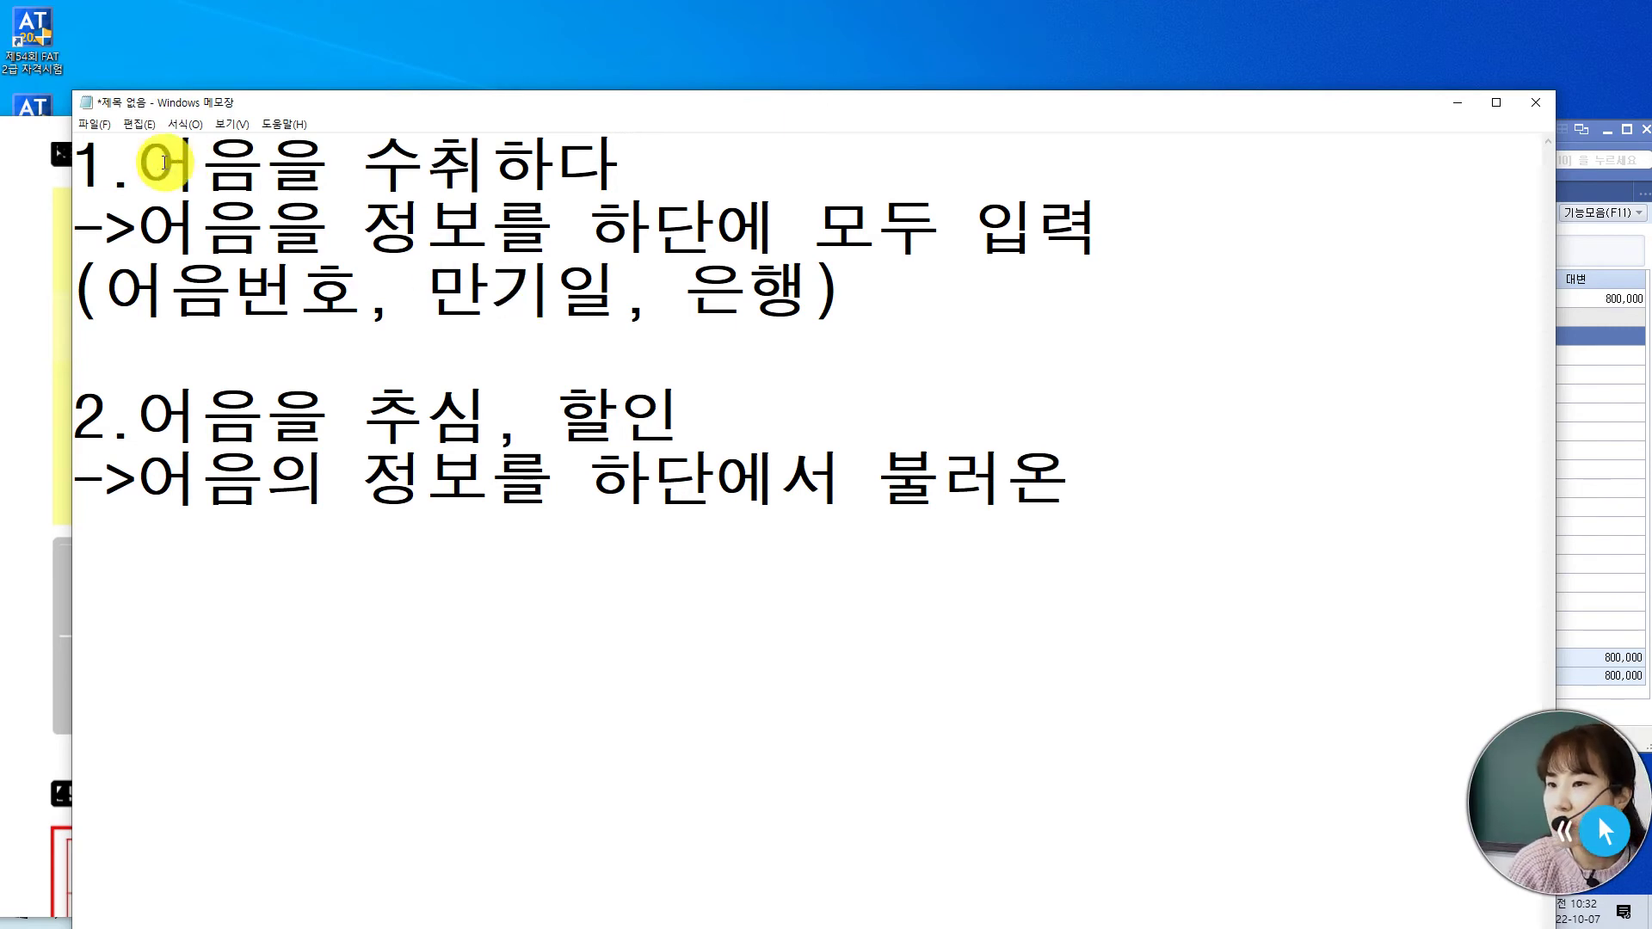
left_click_drag(155, 163, 656, 162)
left_click_drag(155, 228, 1036, 222)
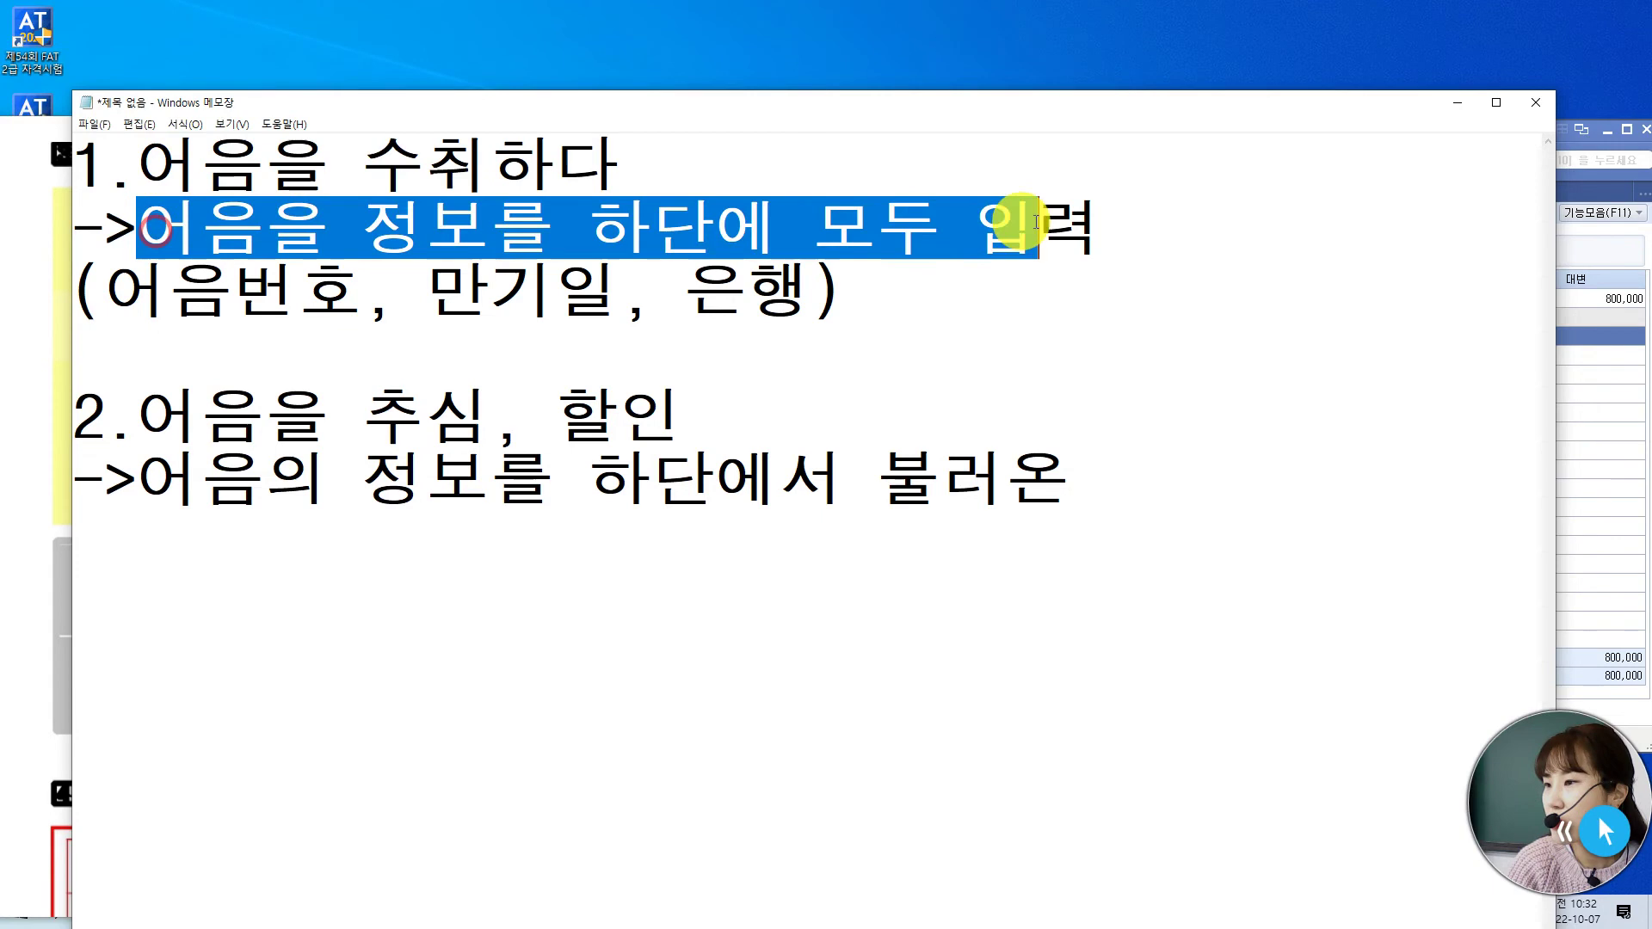
- End item 2's rule with 'f2' and begin item 3
left_click(1123, 478)
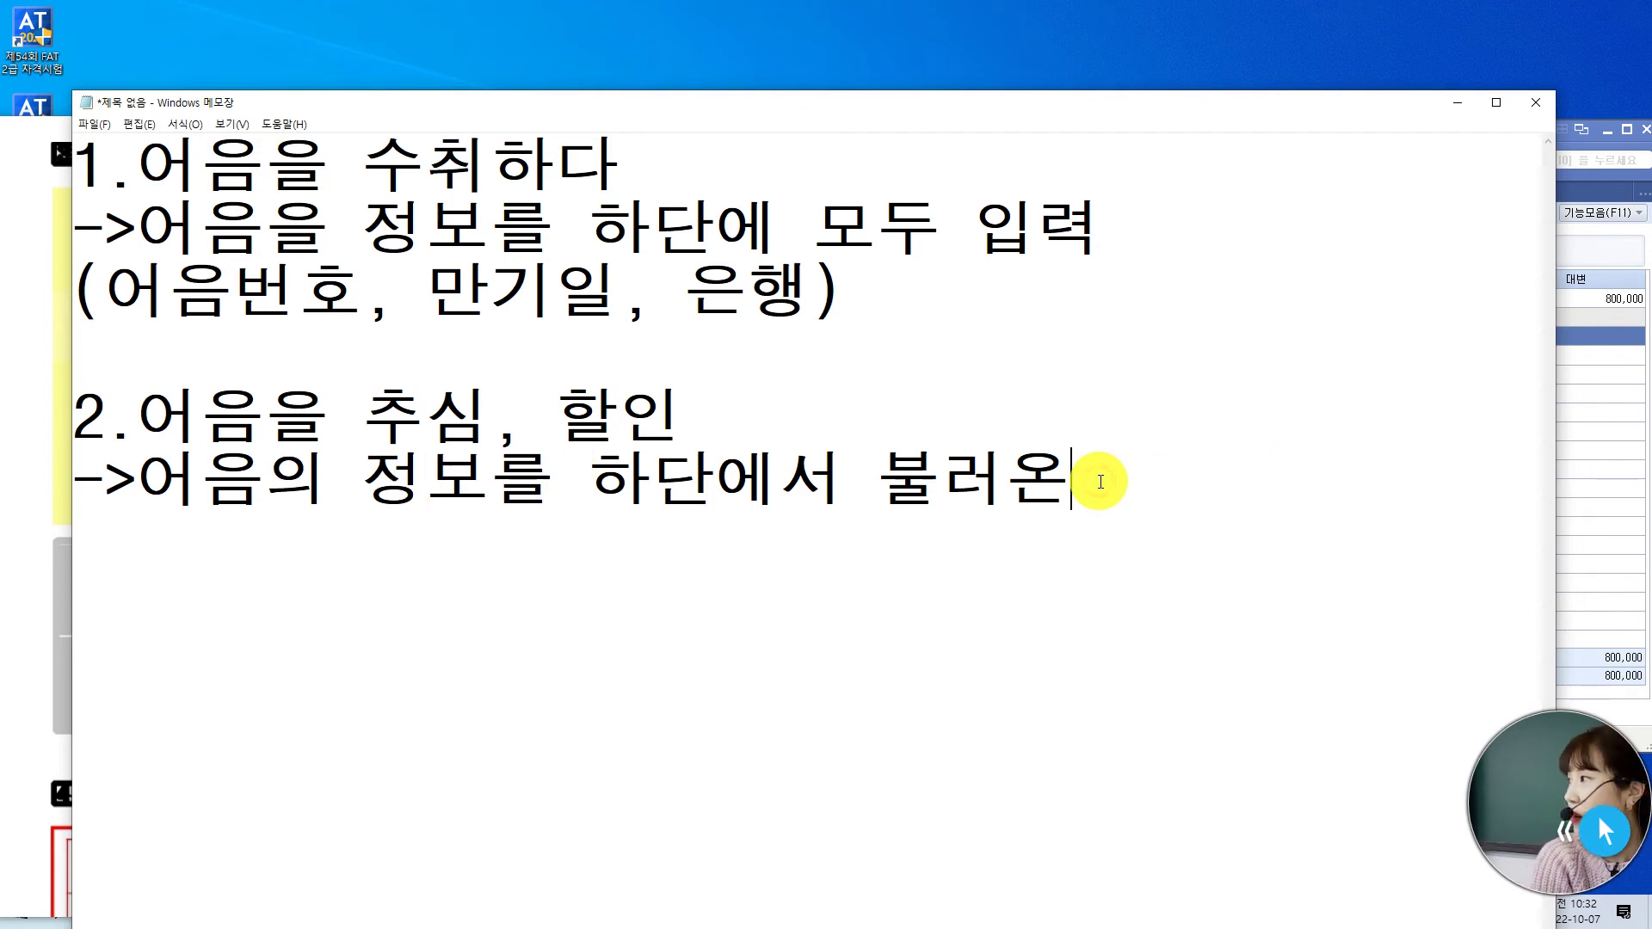
type("다 ㄹ")
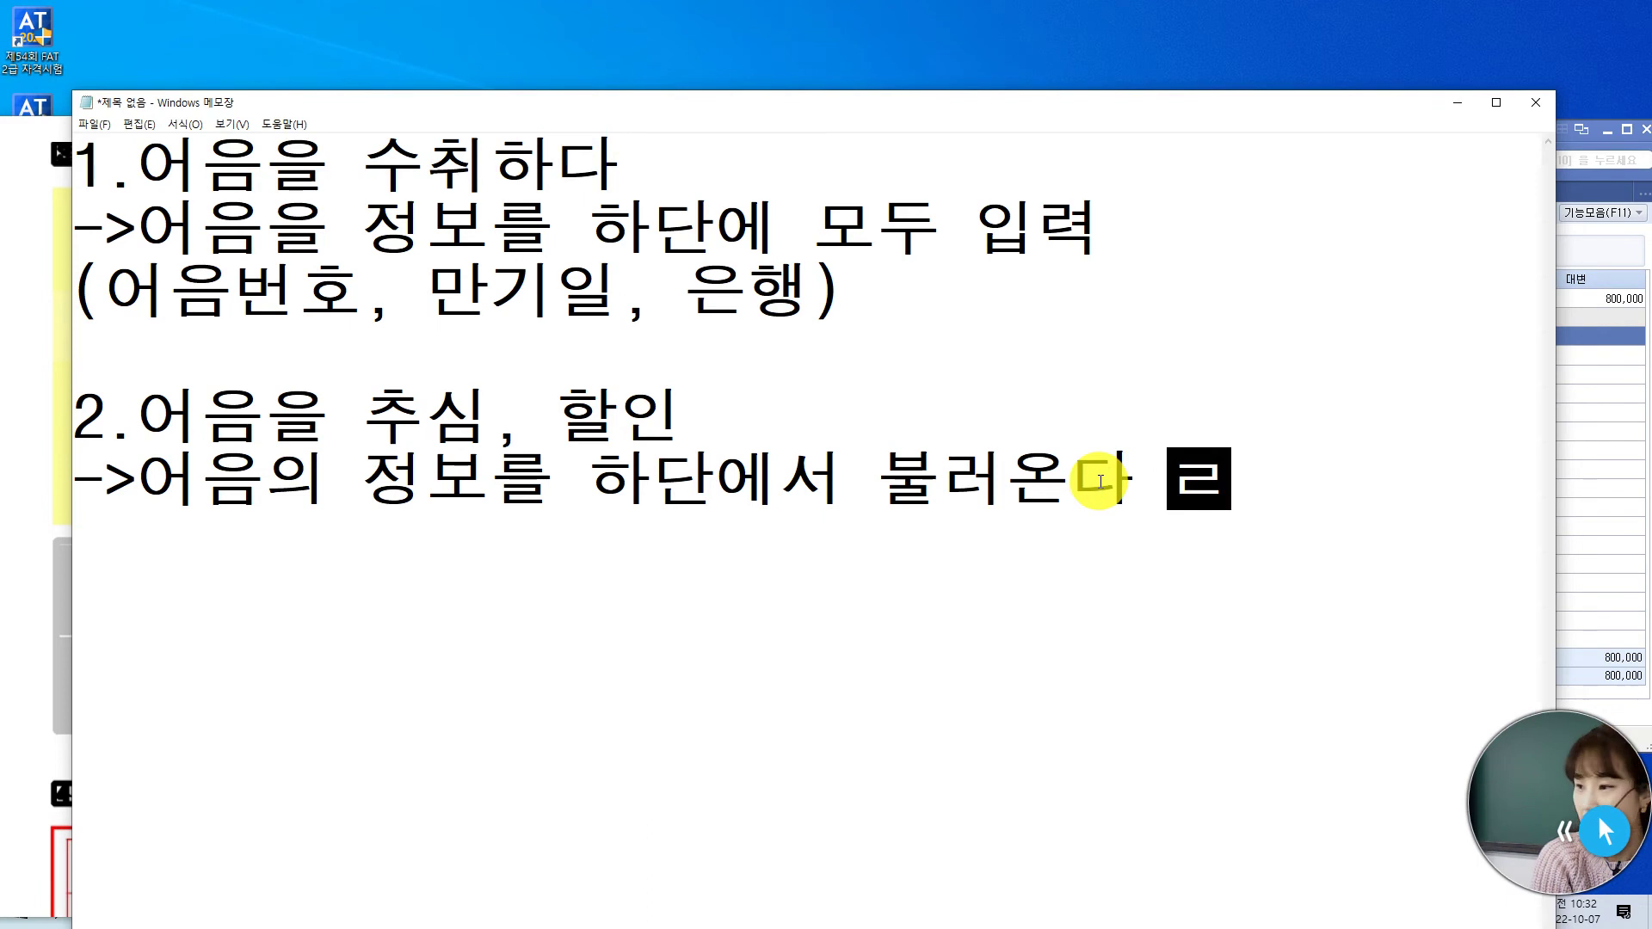
key("BackSpace")
type("f2")
key("Return")
key("Return")
type("3.")
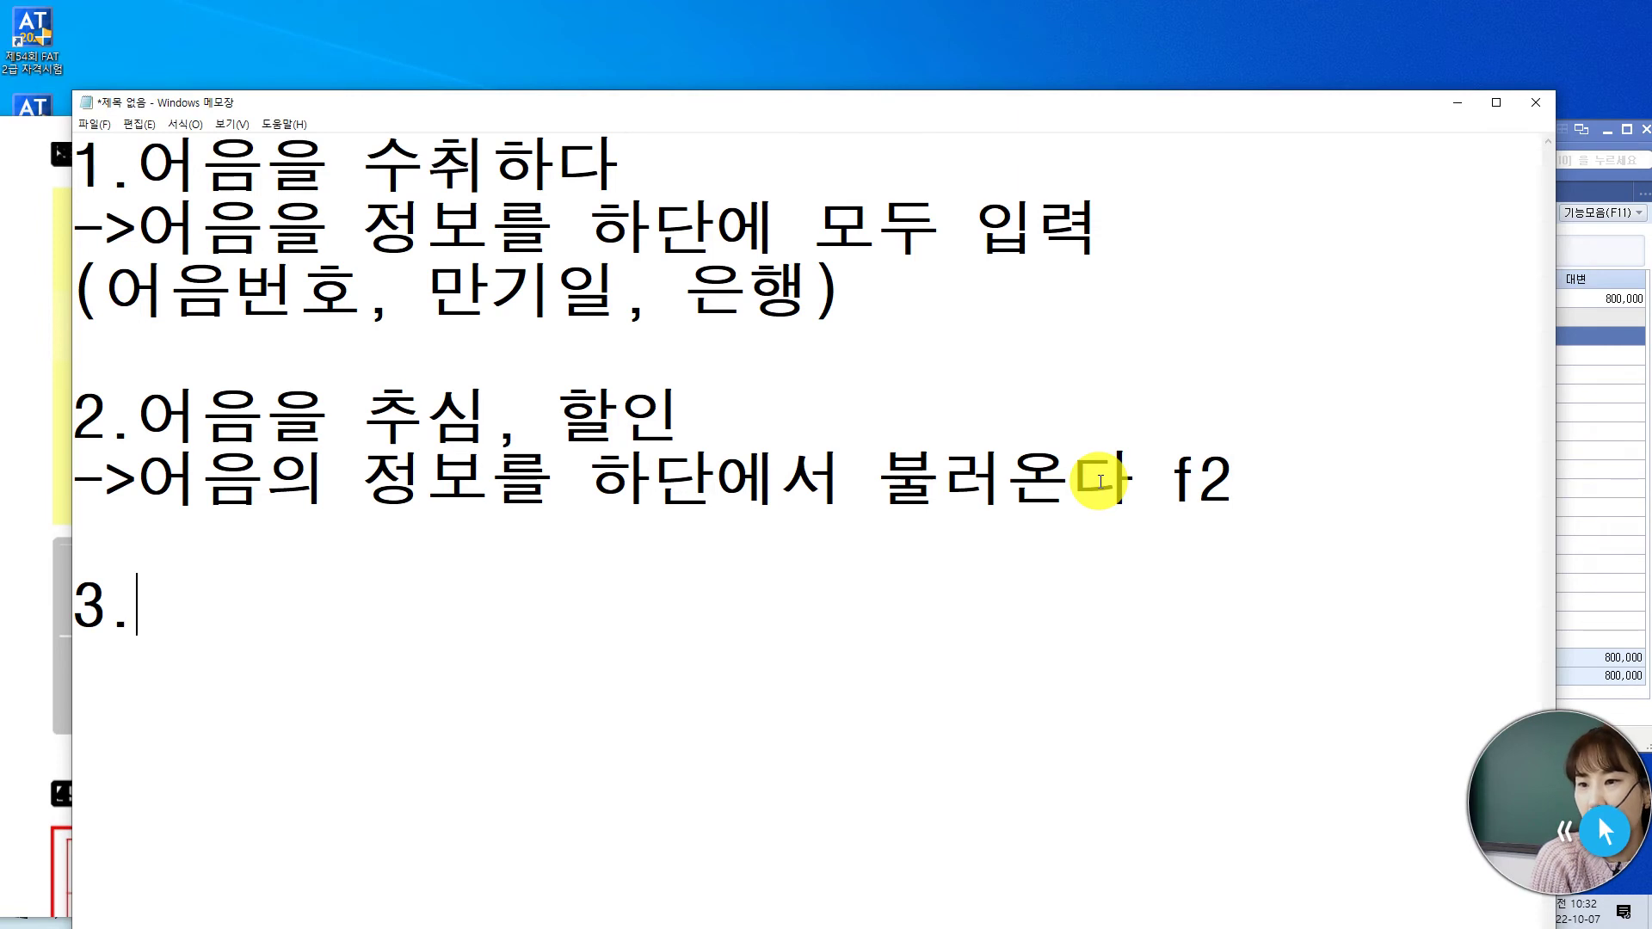
type("dj")
- Title item 3 '어음을 발행하다.' and begin its rule line '->어음의 정보를'
key("BackSpace")
key("BackSpace")
type("어음을 발행하다.")
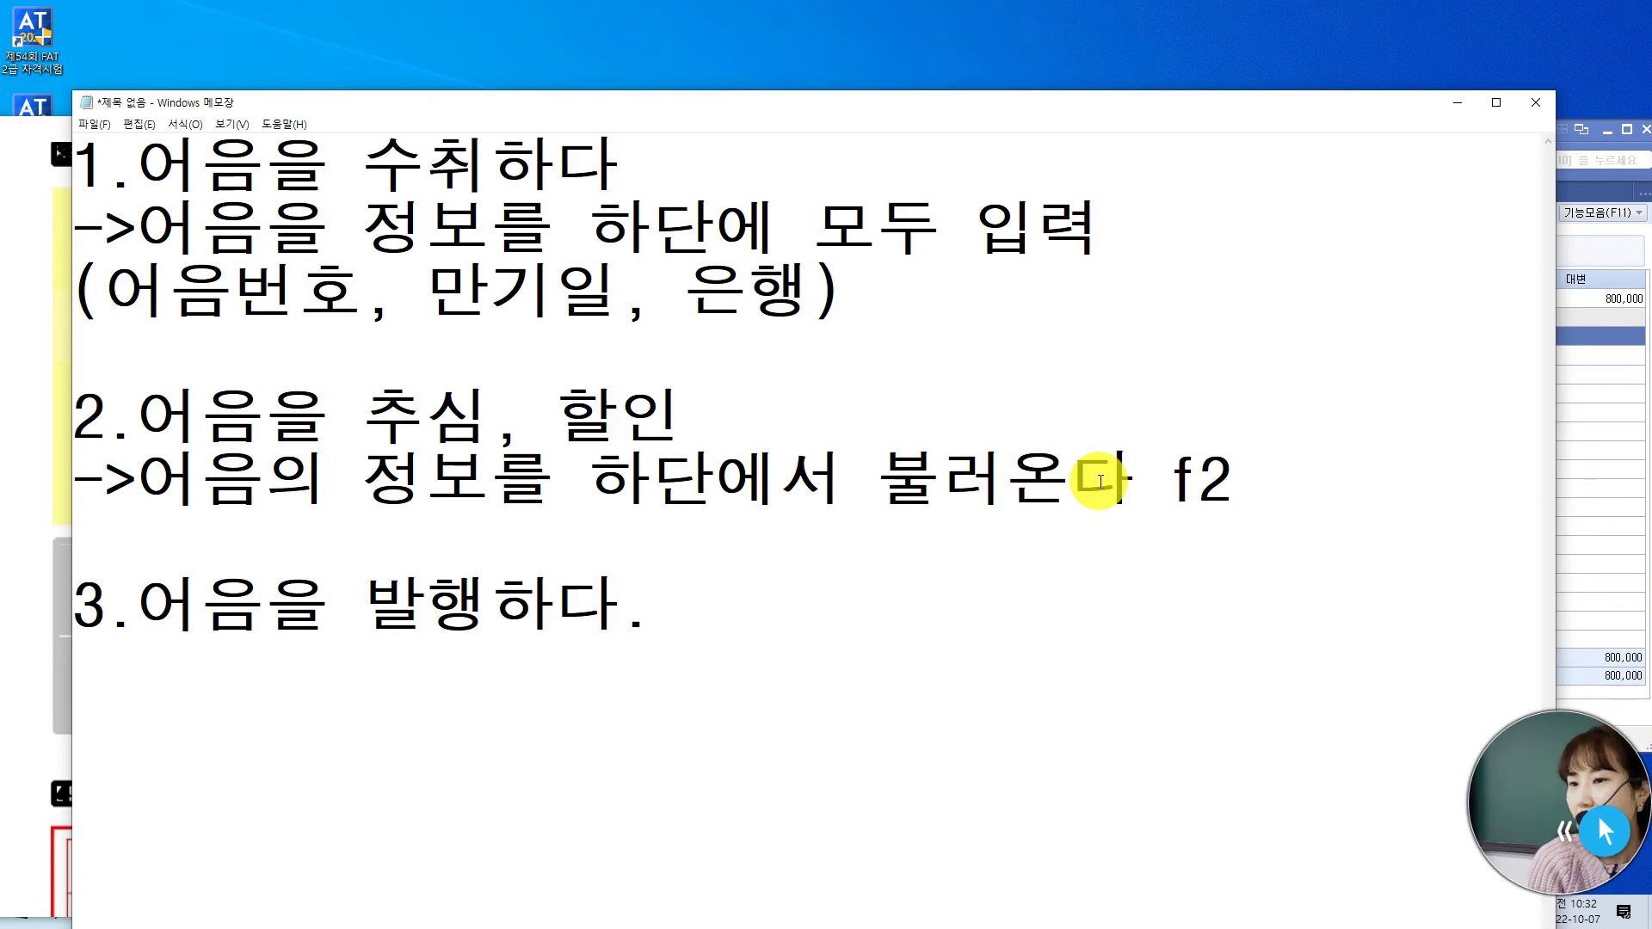
key("Return")
type("->")
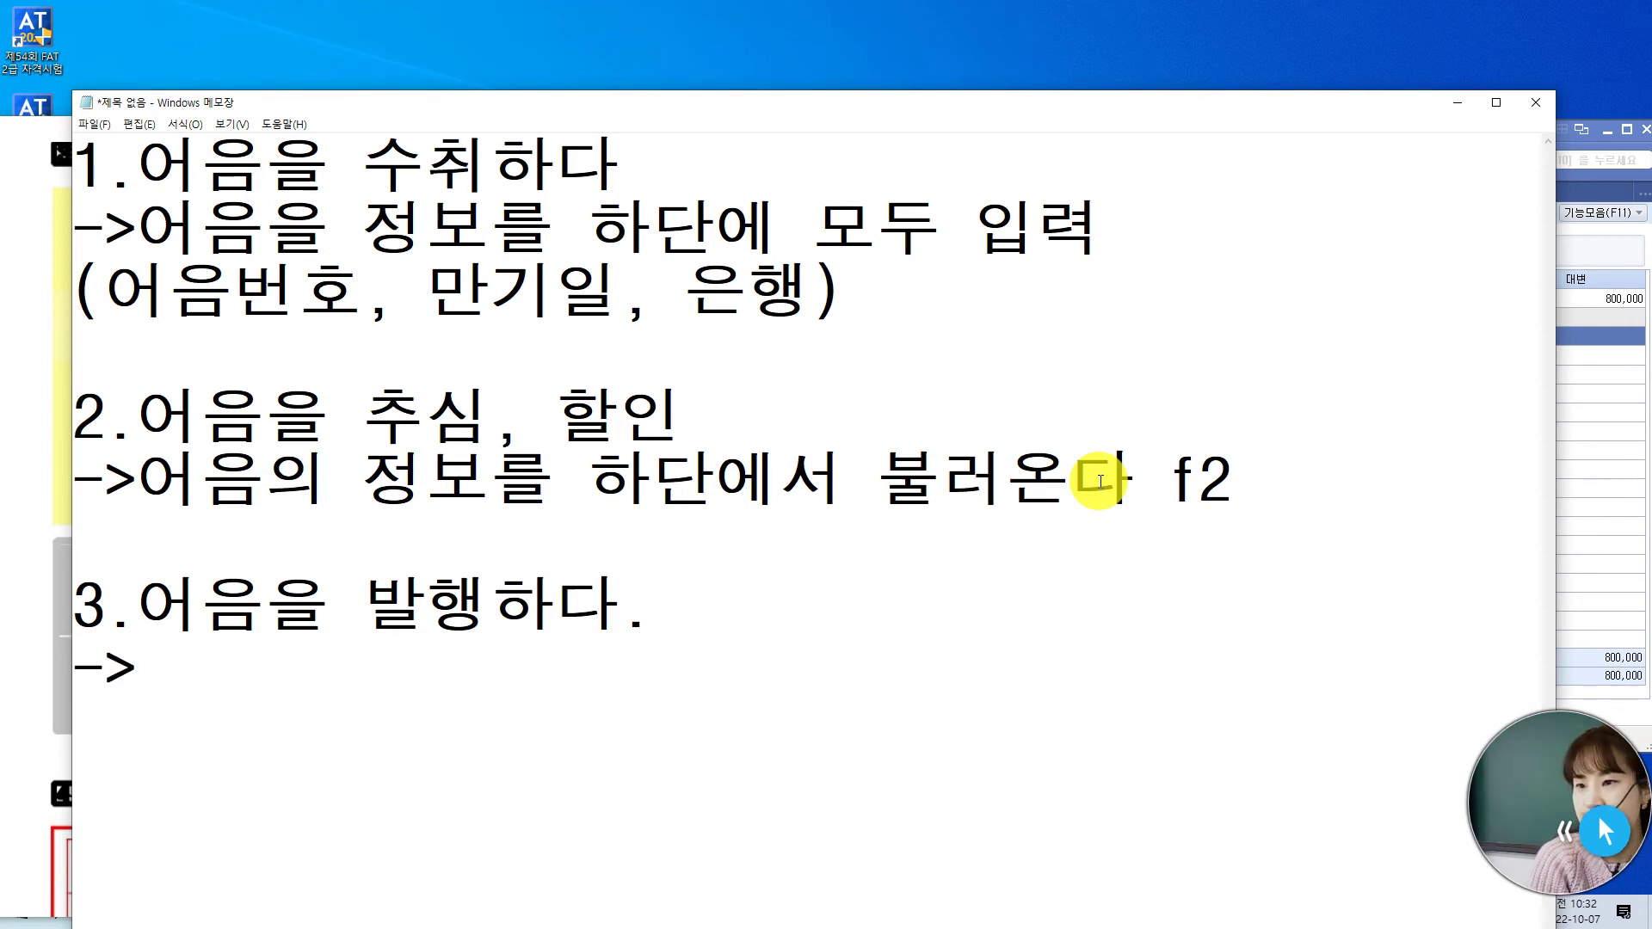
type("어음")
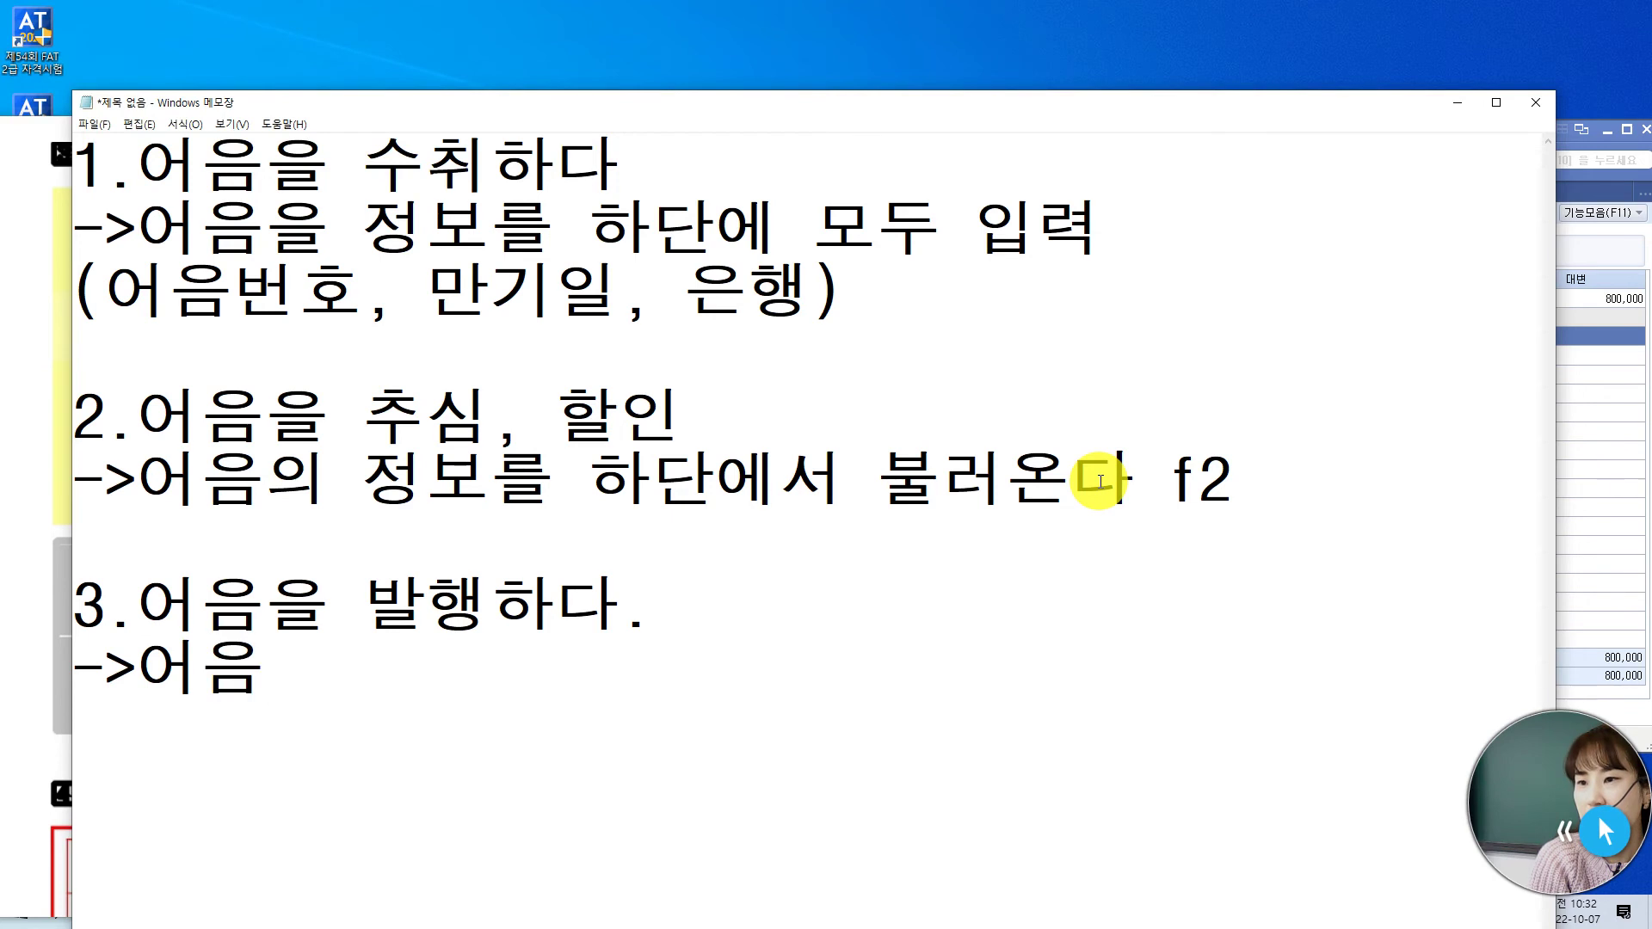
type("을")
key("BackSpace")
key("BackSpace")
type("의 저ㅇ보를")
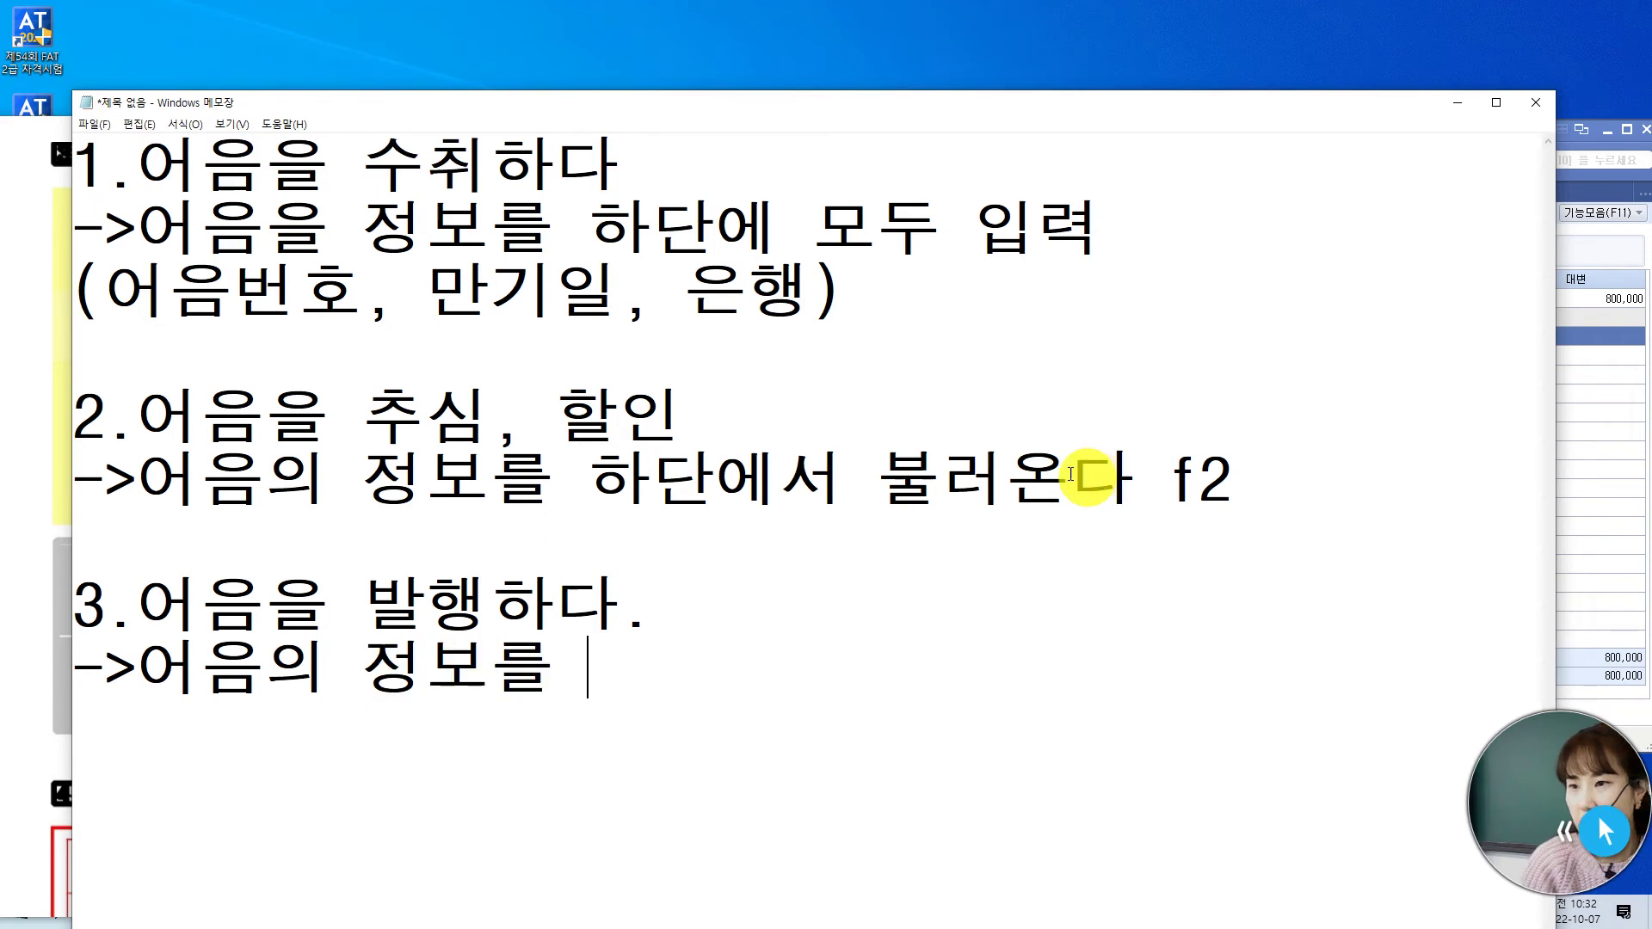
- Change 어음을 to 어음의 on line 2 and finish item 3 with '하단에서 불러온다 f2'
left_click(277, 230)
key("Delete")
type("의")
left_click(576, 667)
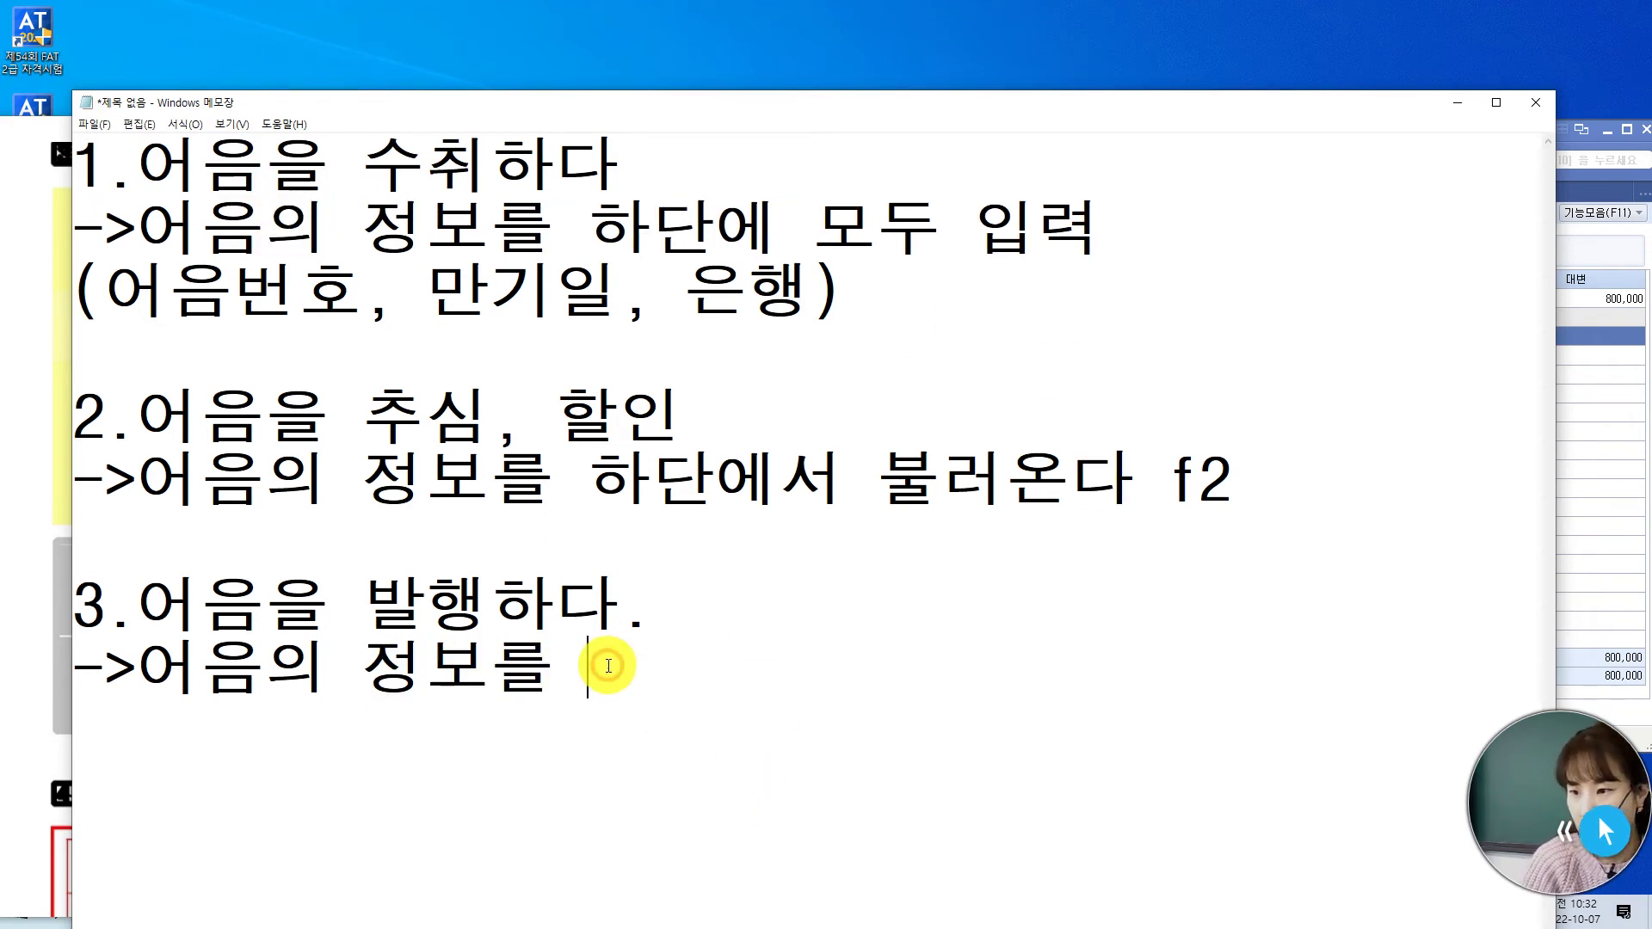
type("하단에서 불렁")
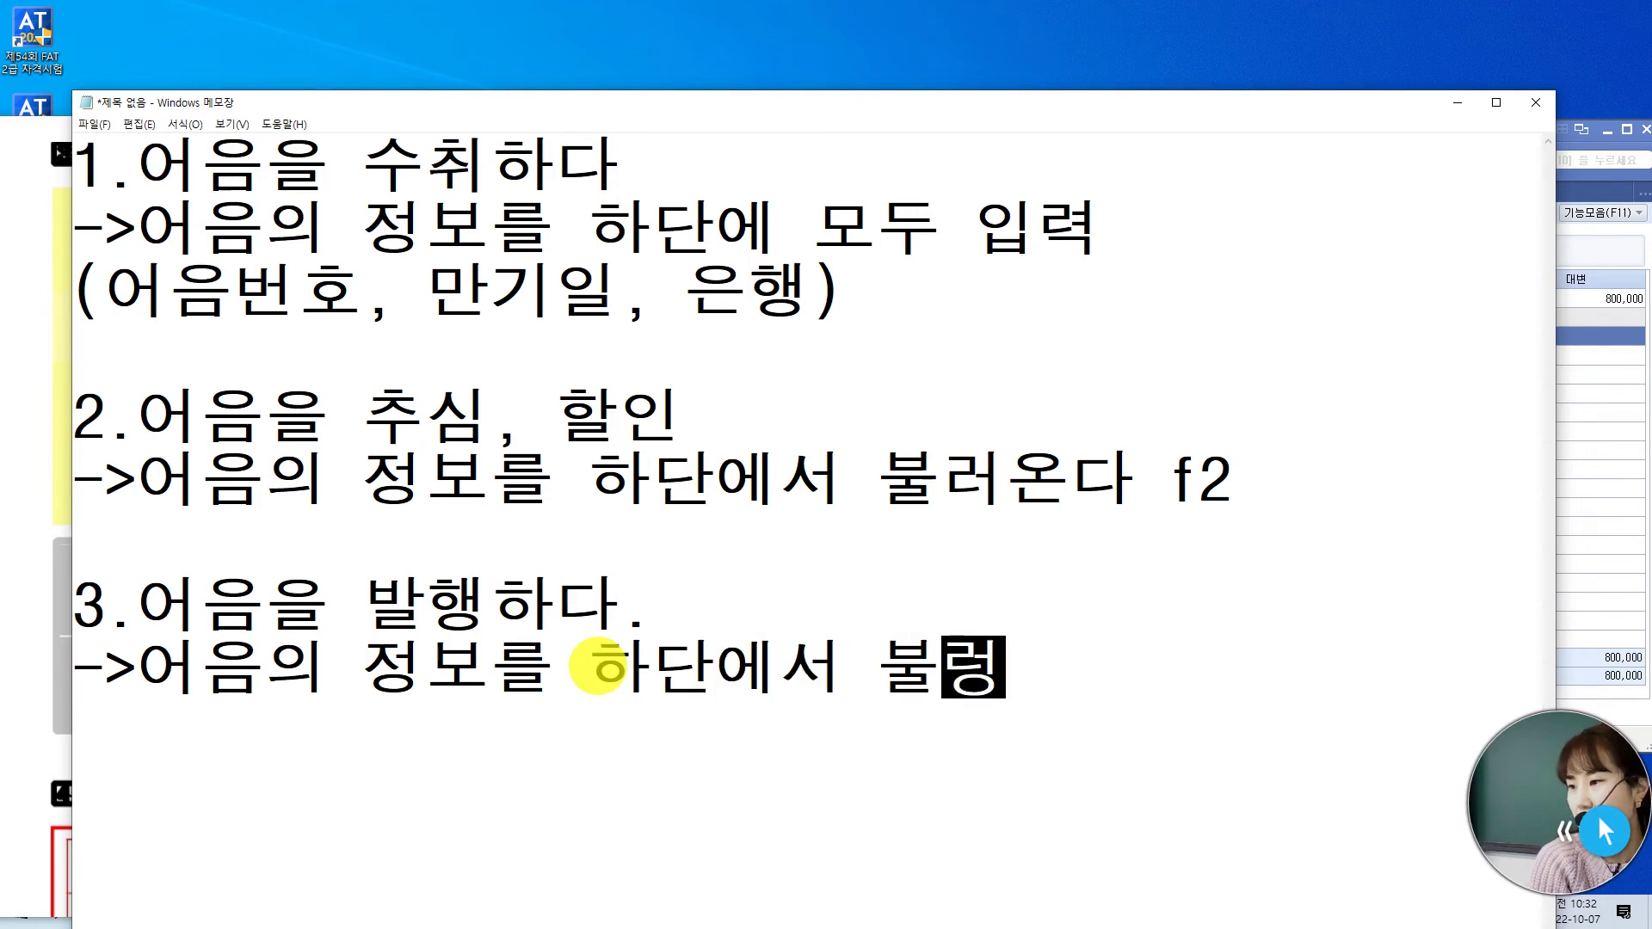
type("온다 ㄹ")
key("BackSpace")
key("Hangul")
type("f2")
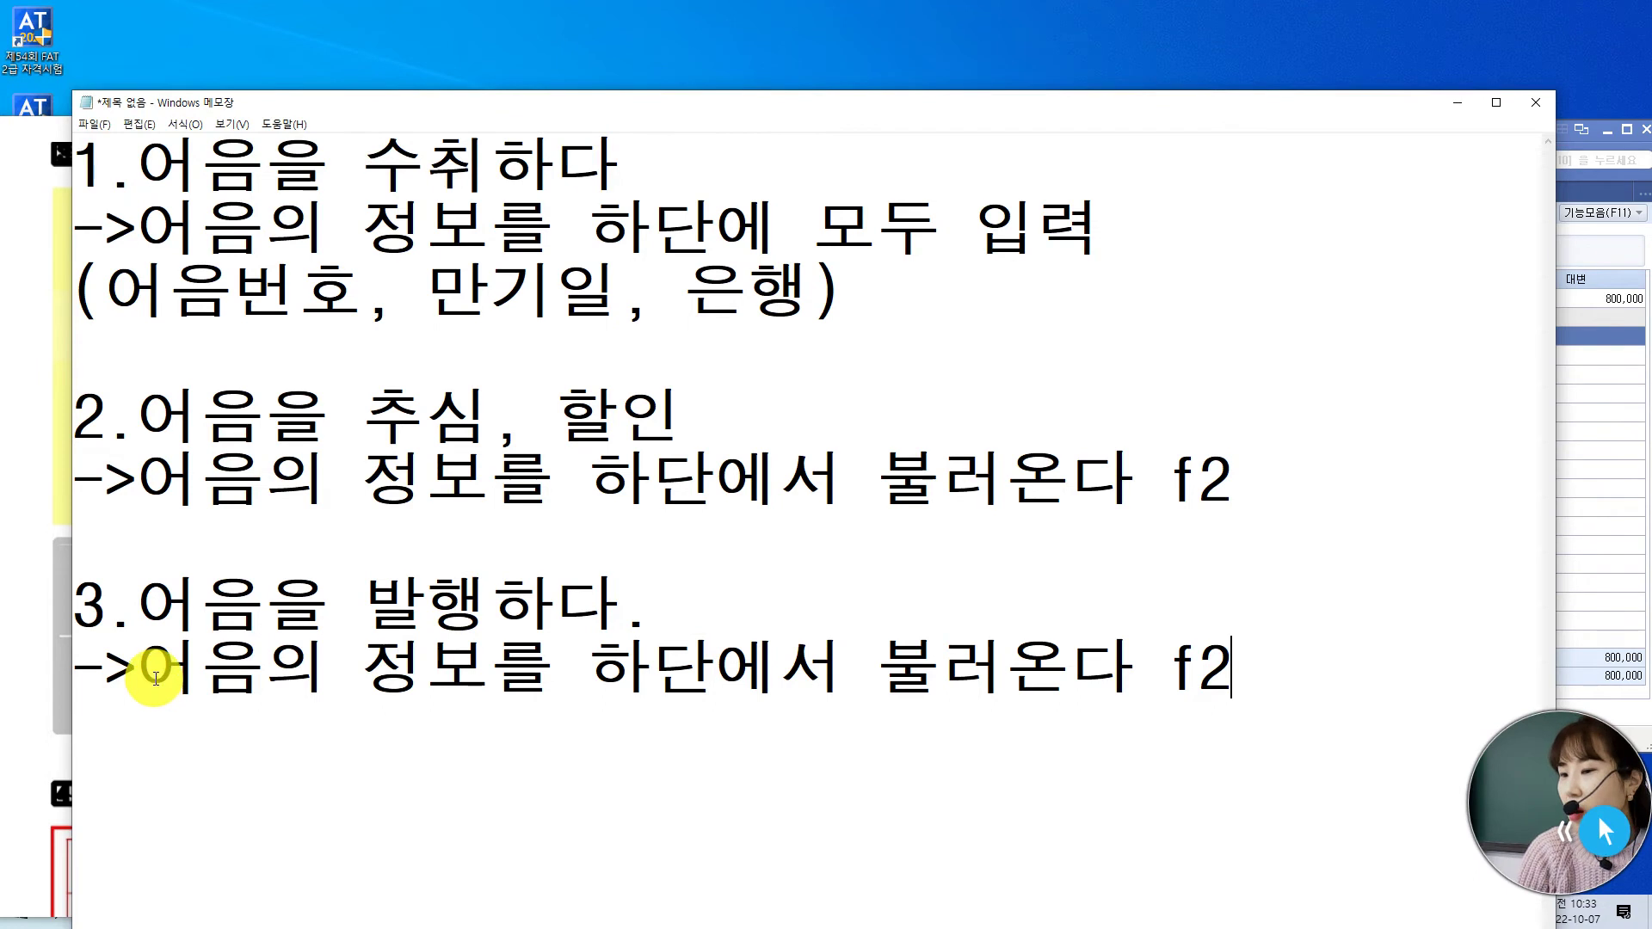
left_click_drag(138, 666, 1316, 675)
- Highlight the 수취하다 and 불러온다 phrases in points 1–3, then minimize Notepad
left_click(1264, 624)
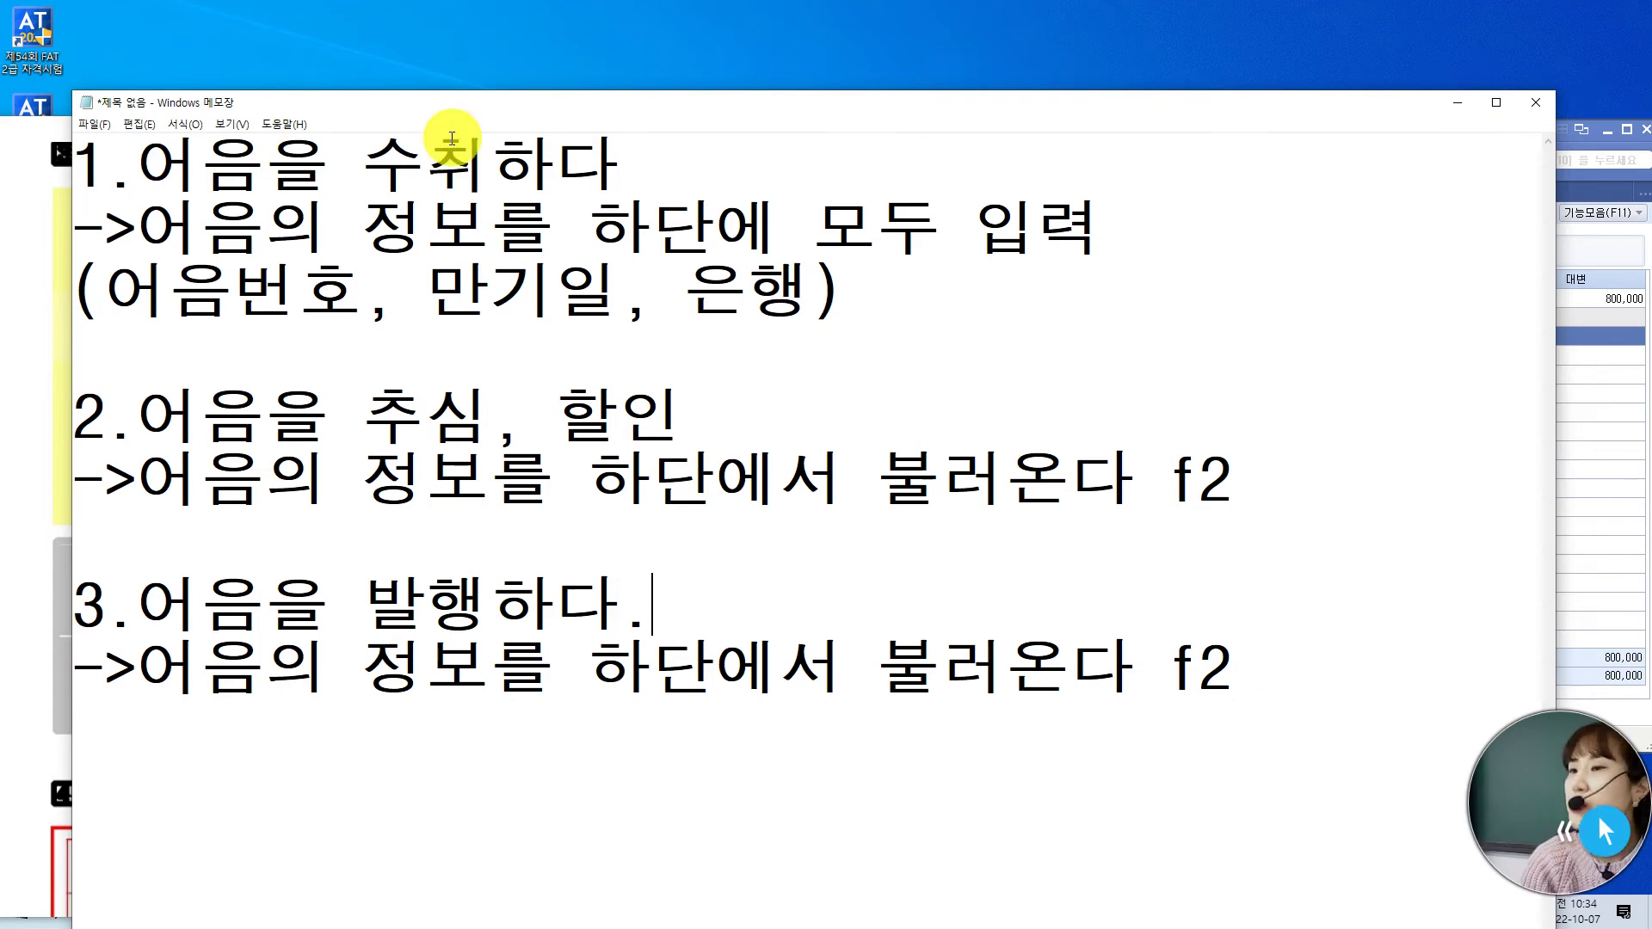
left_click(376, 167)
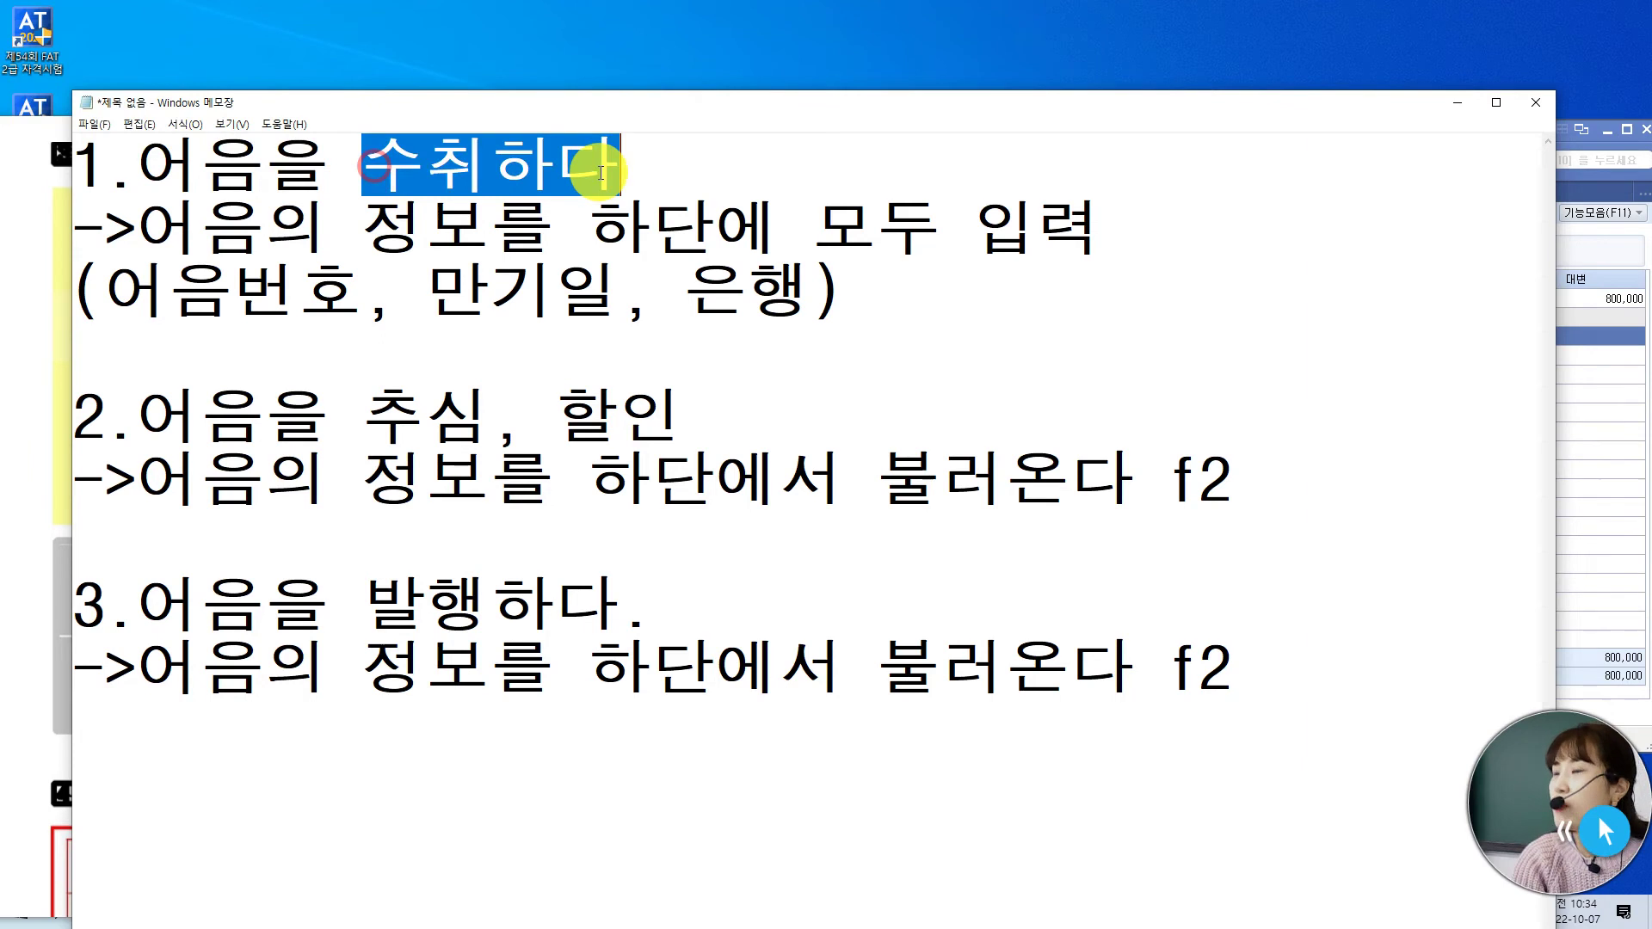
left_click_drag(216, 226, 977, 229)
left_click(792, 484)
left_click_drag(792, 483, 1131, 479)
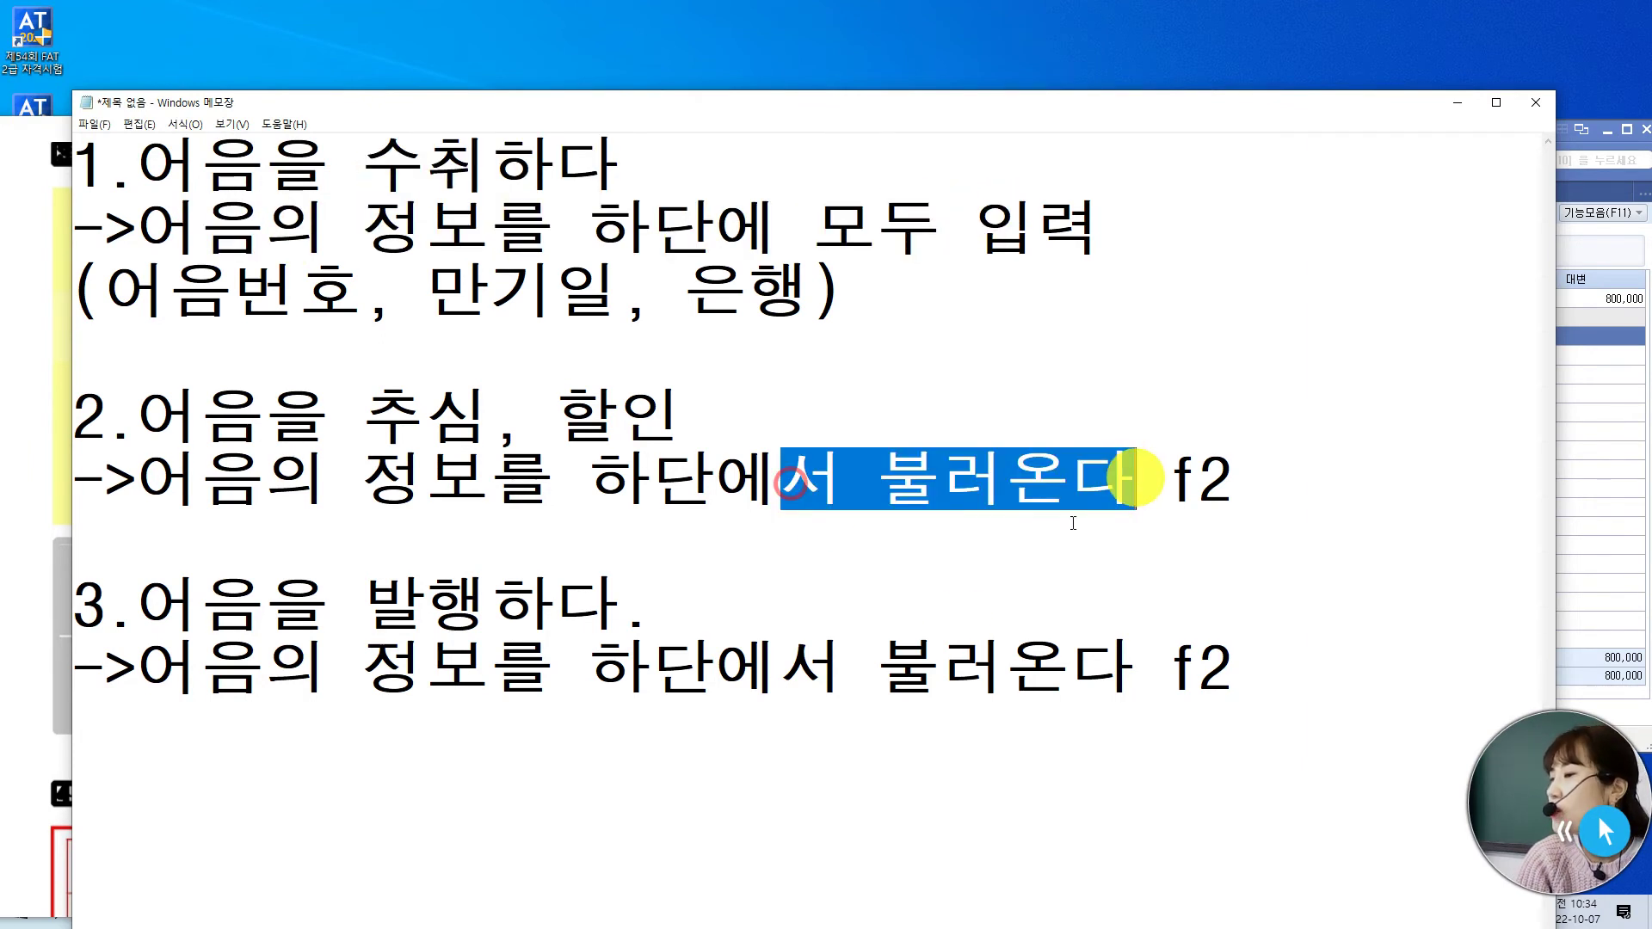
left_click_drag(824, 665, 1127, 663)
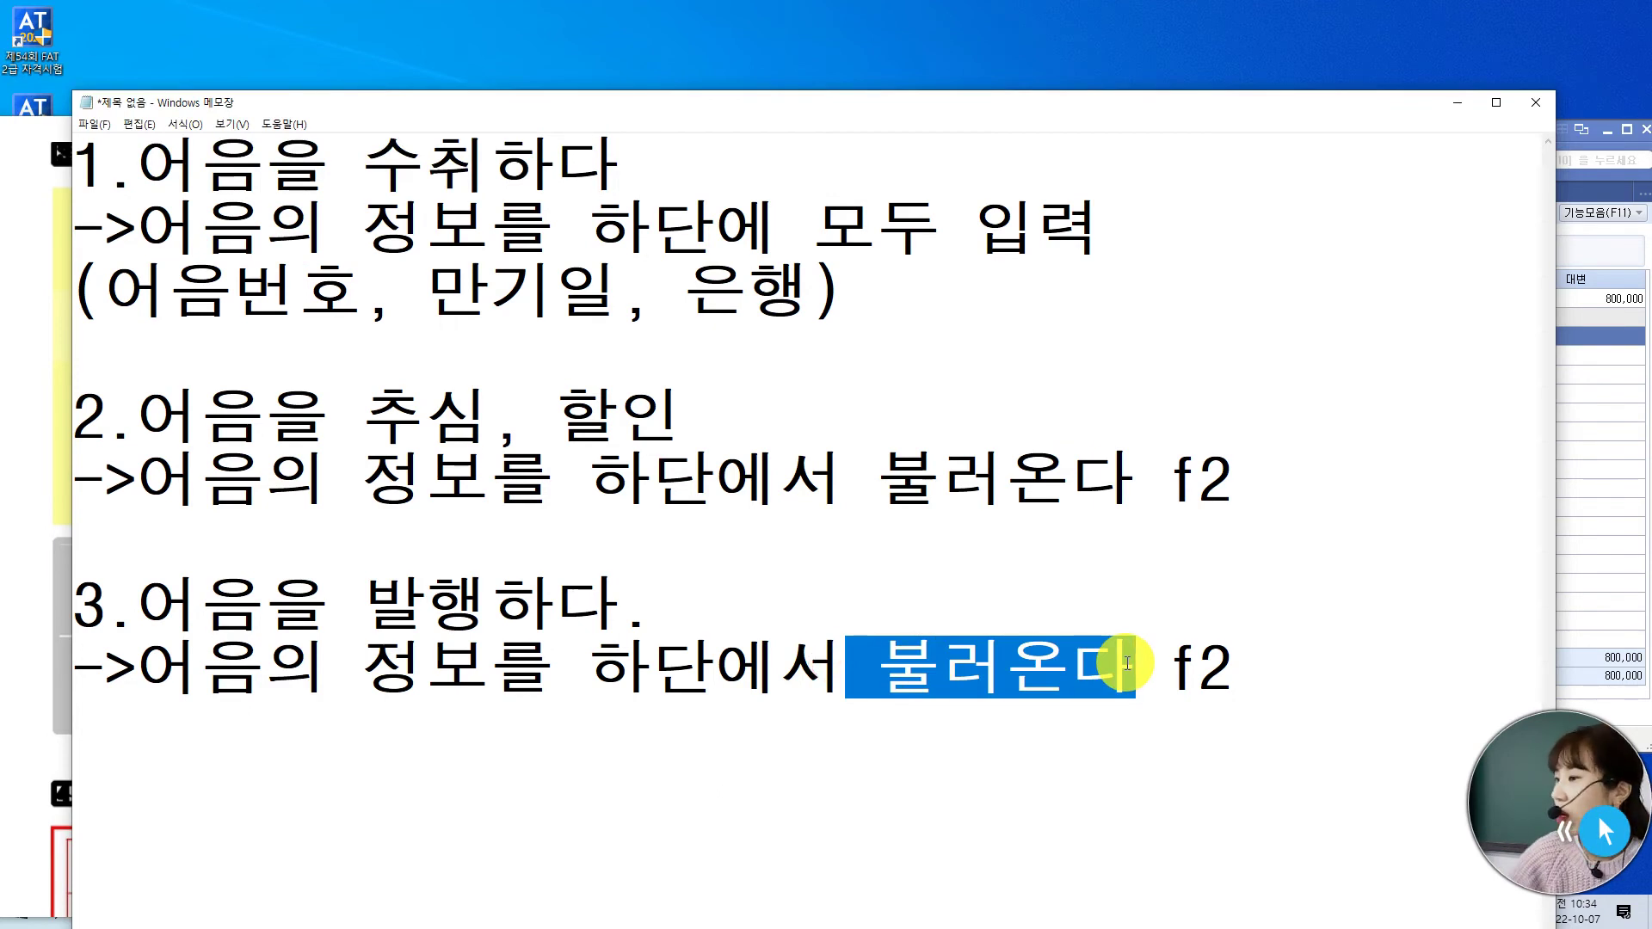
left_click(1454, 107)
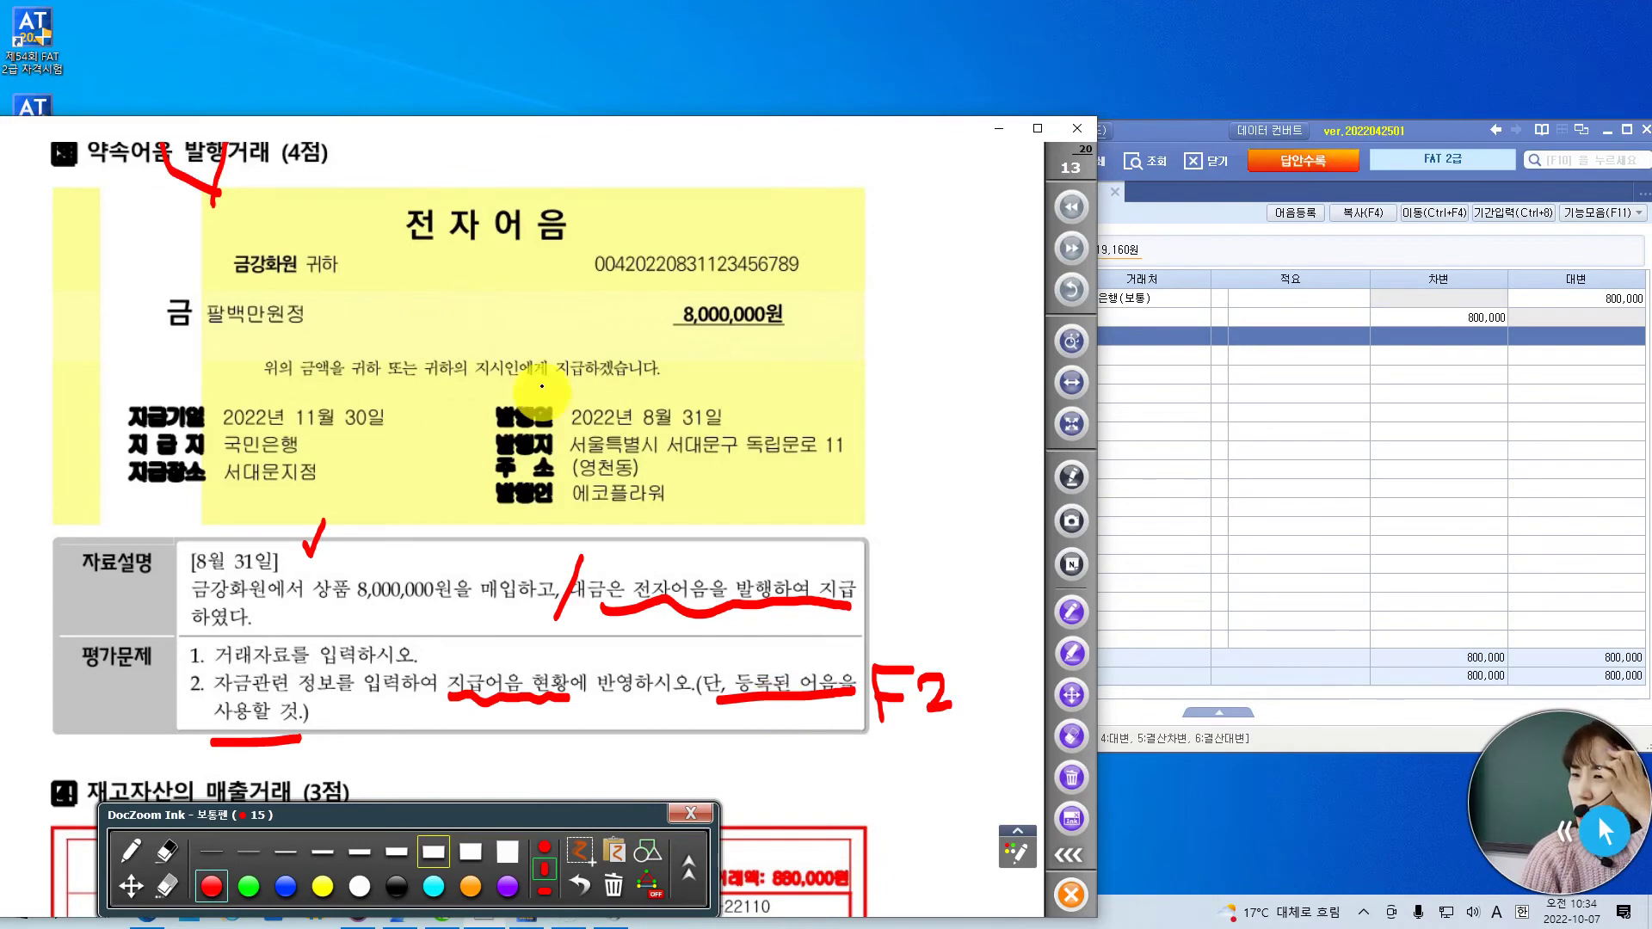
- Tick 8,000,000원, the 8월 31일 issue date and the 30일 due date in red
left_click_drag(655, 299, 671, 298)
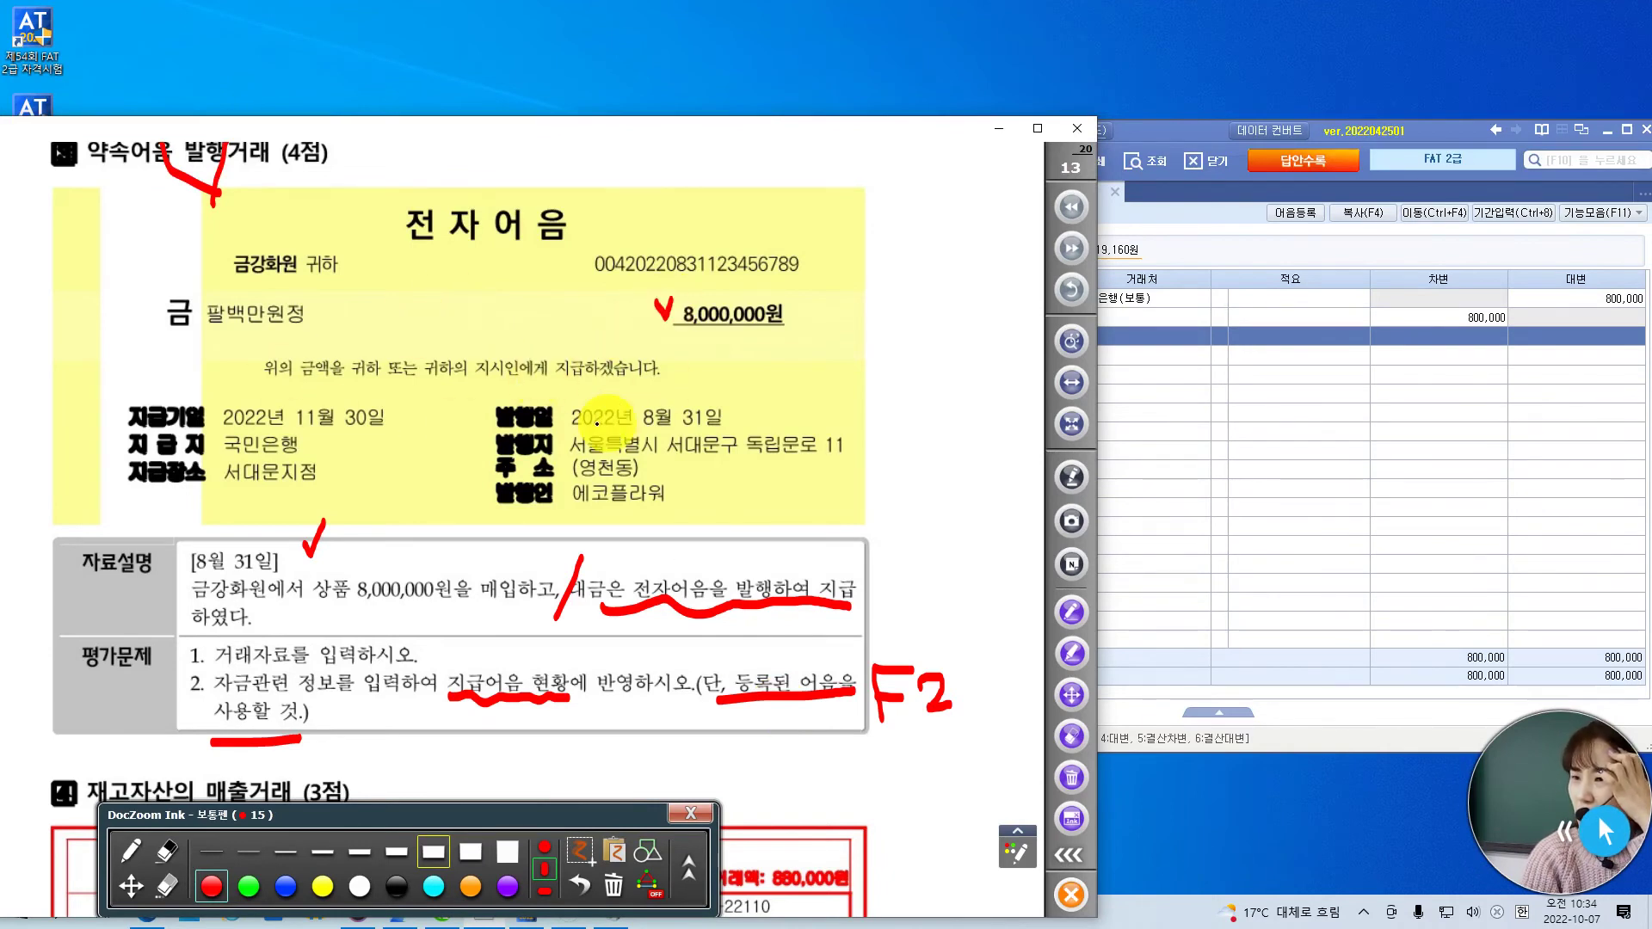
left_click_drag(594, 406, 618, 376)
left_click_drag(392, 401, 405, 404)
left_click_drag(580, 393, 589, 405)
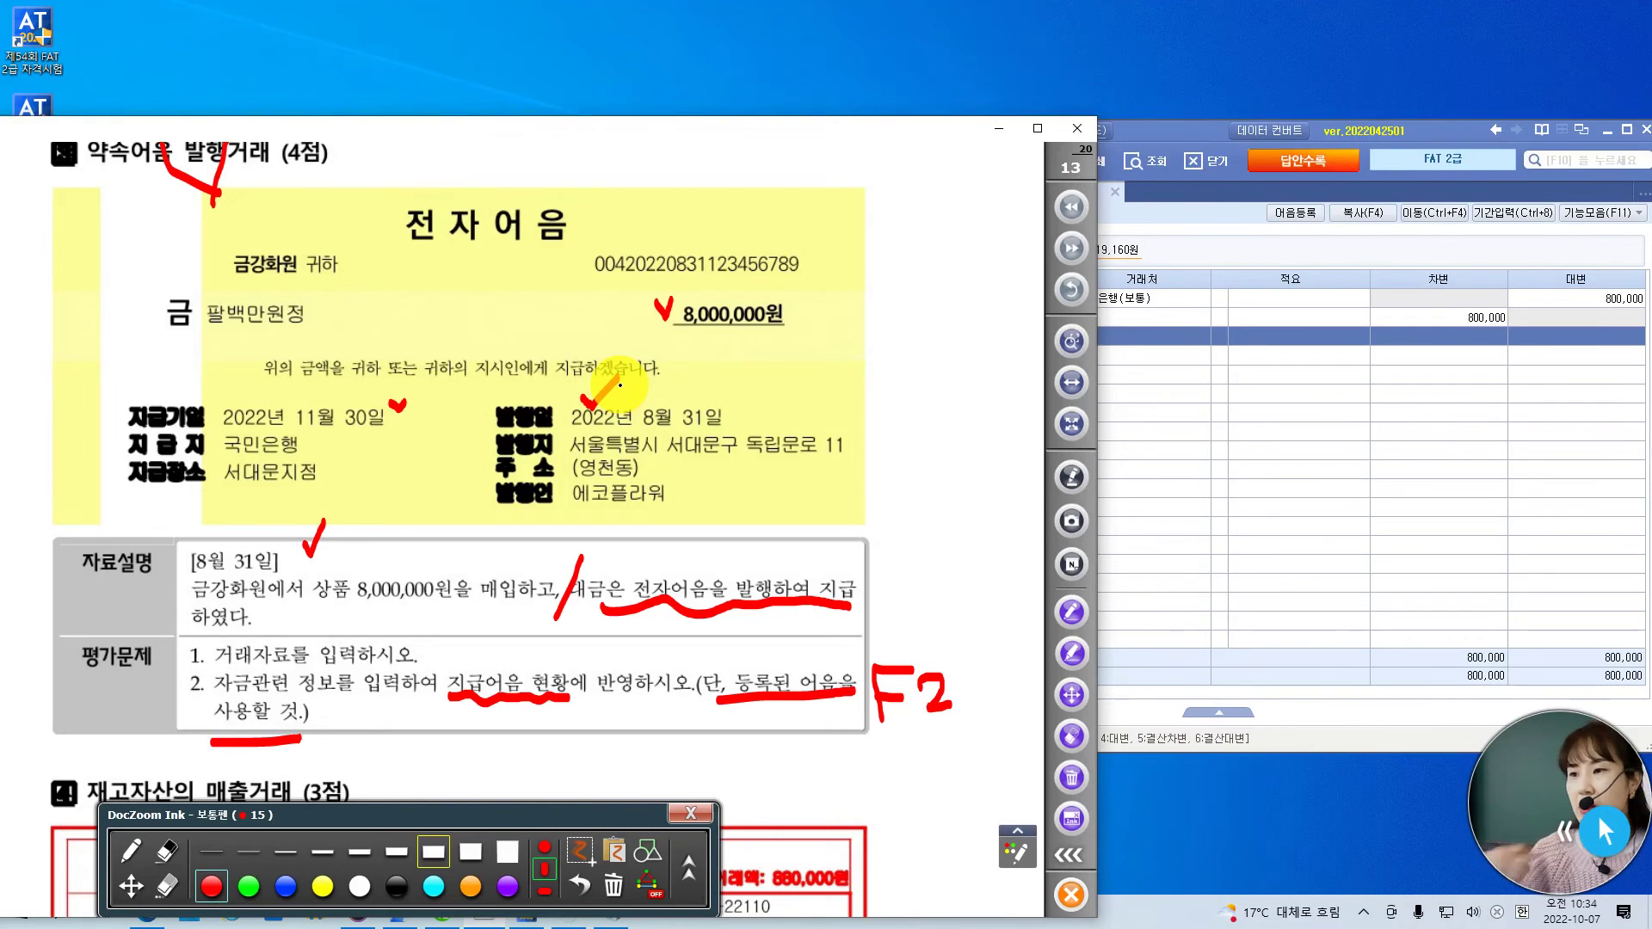
left_click(1191, 136)
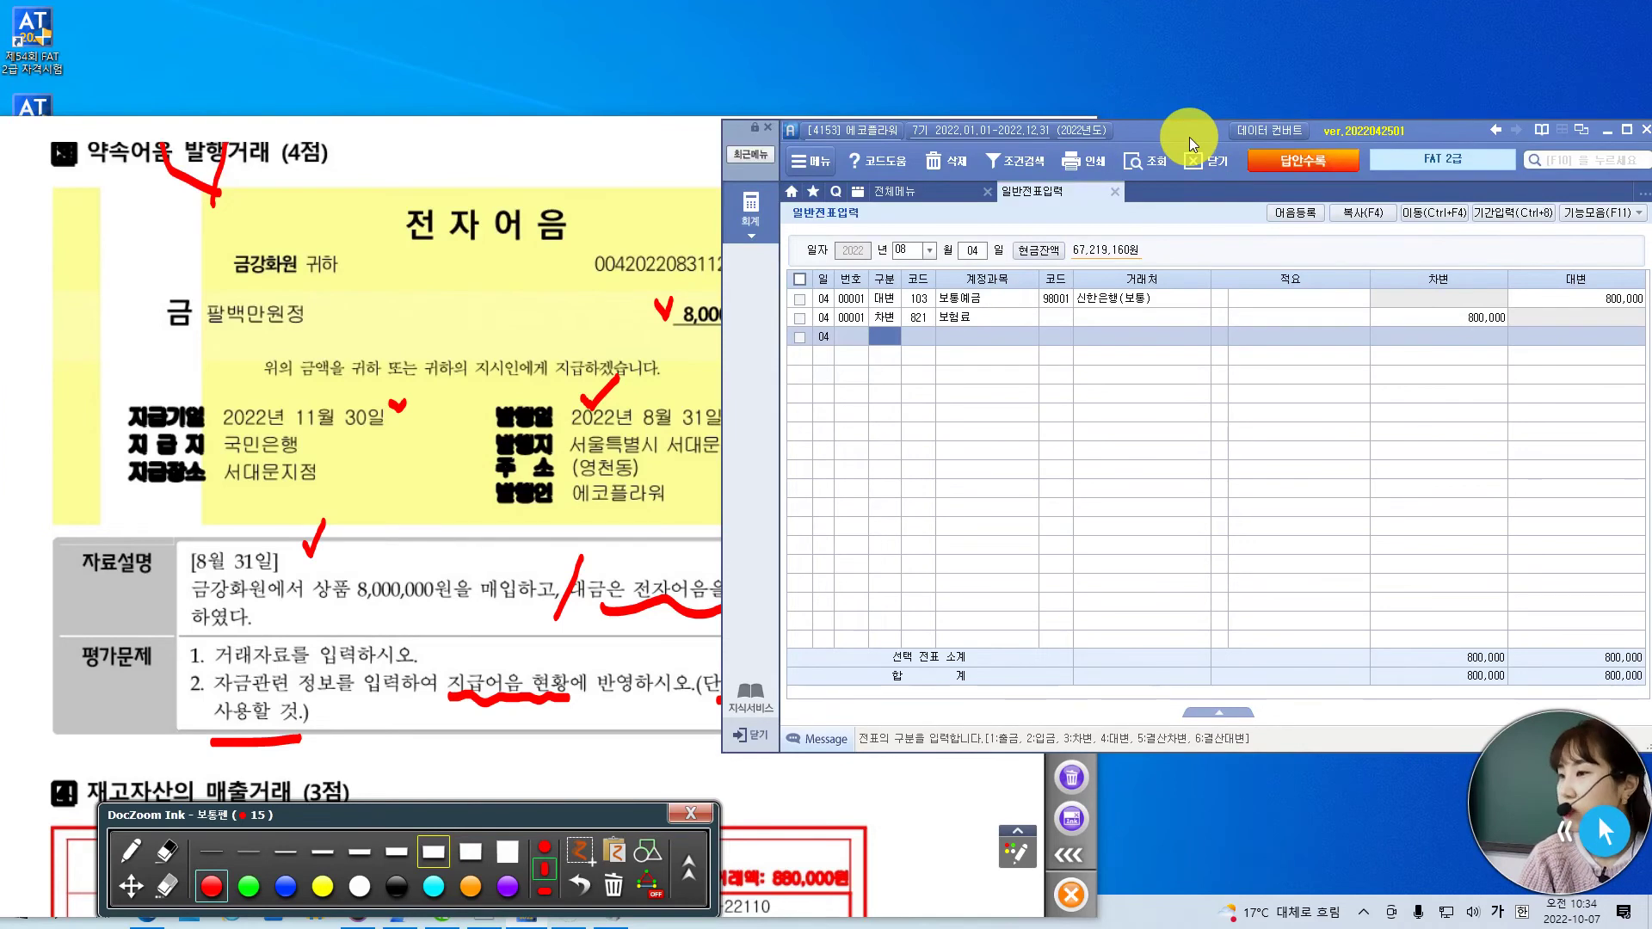
- Date the voucher August 31 and enter the debit line 146 상품 for 8,000,000
left_click(911, 250)
key("Return")
type("31")
key("Return")
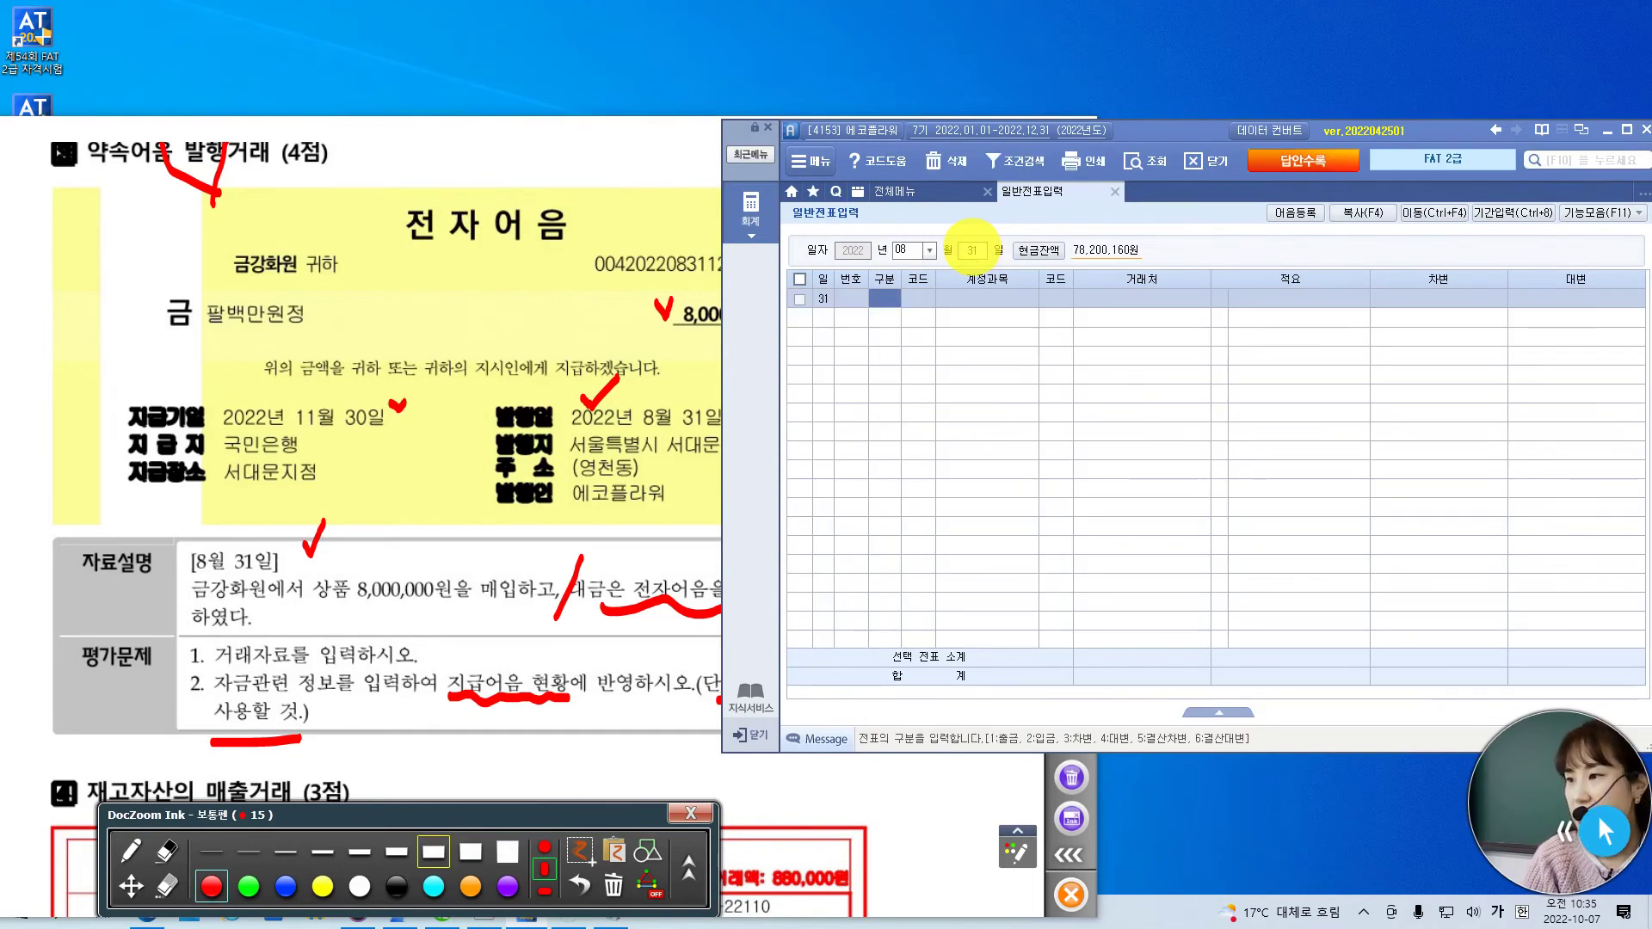
type("3")
key("Return")
type("상품")
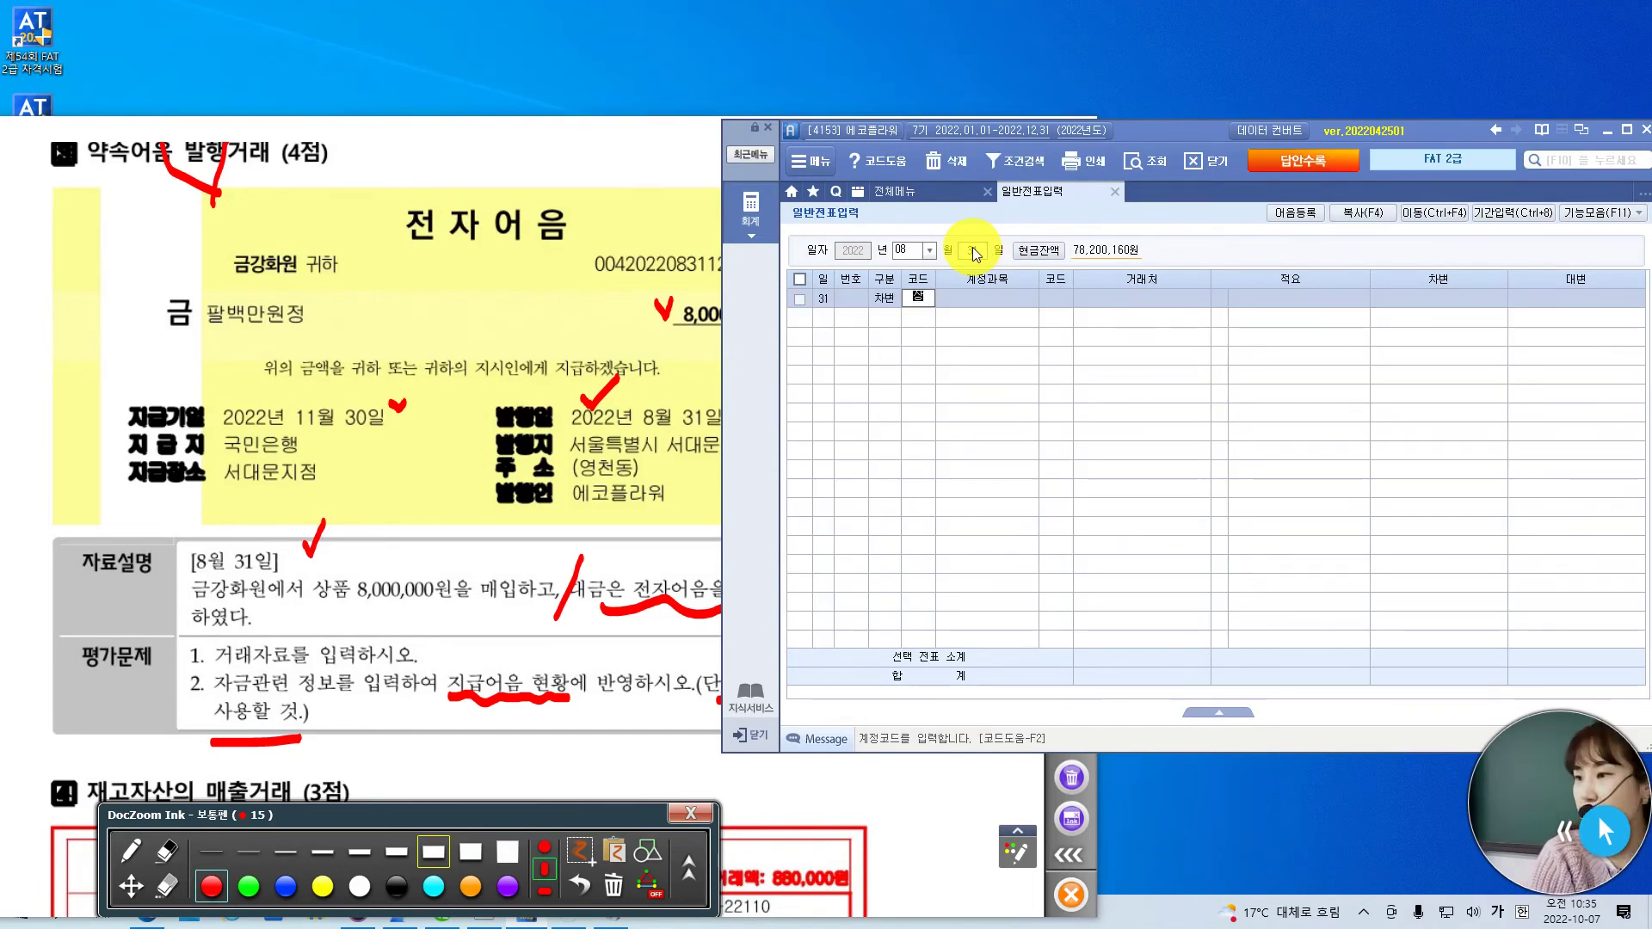
key("Return")
key("Down")
key("Return")
key("Return")
key("Return")
type("8000000")
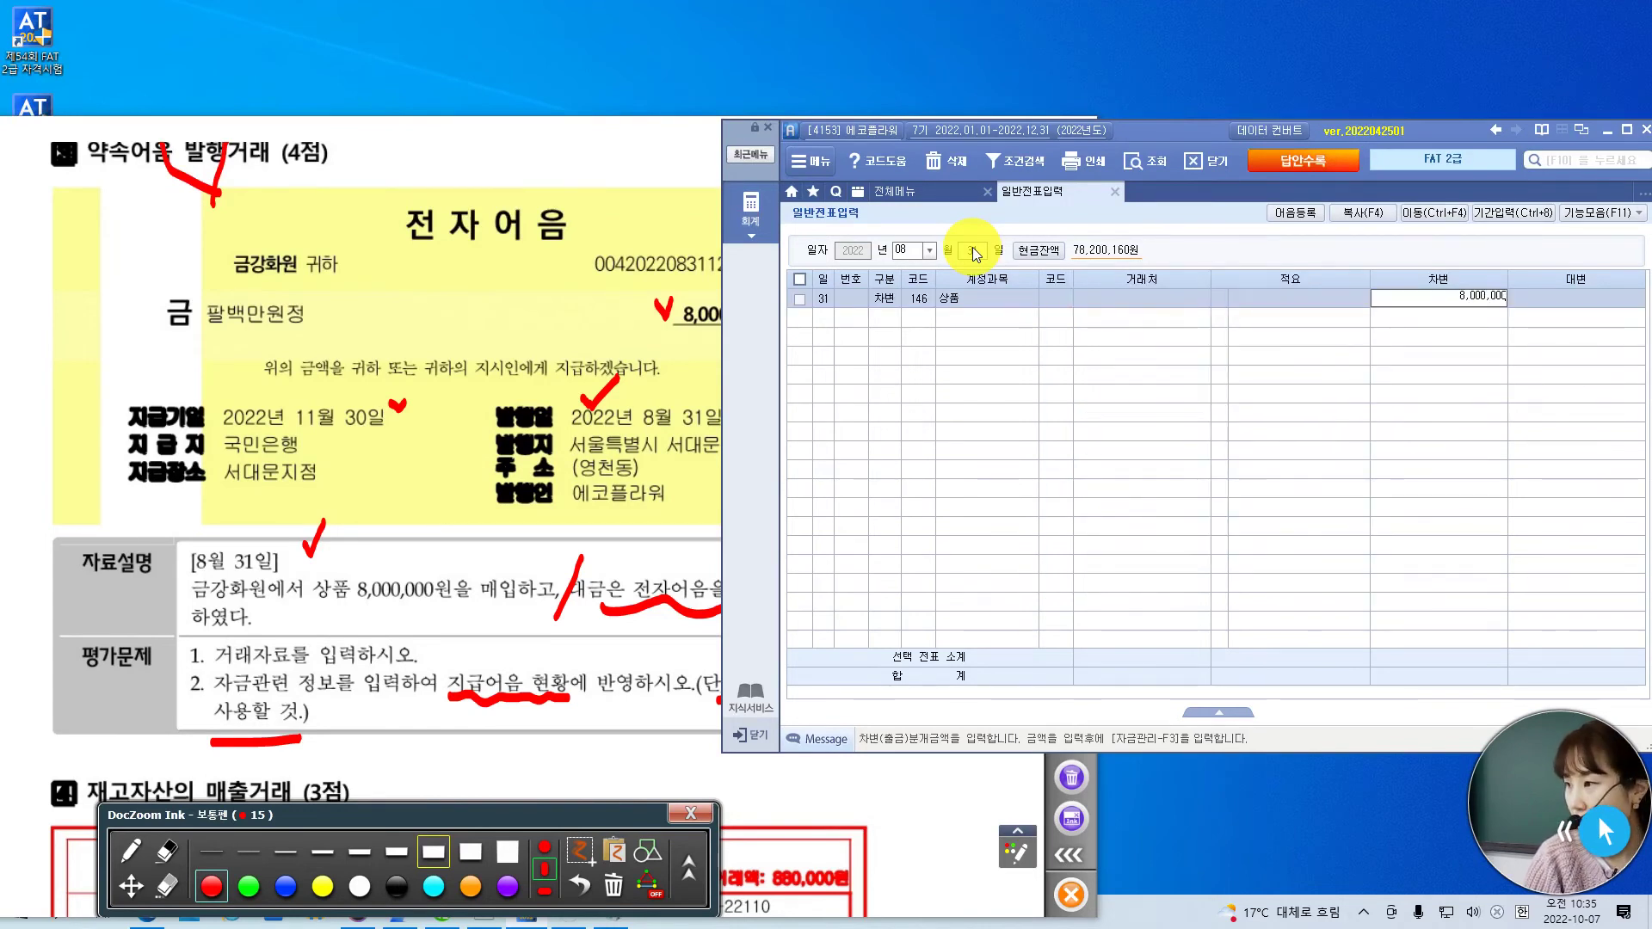
key("Return")
- Add the credit line 252 지급어음 to 금강화원 (04001) for 8,000,000
type("4")
key("Return")
type("지급")
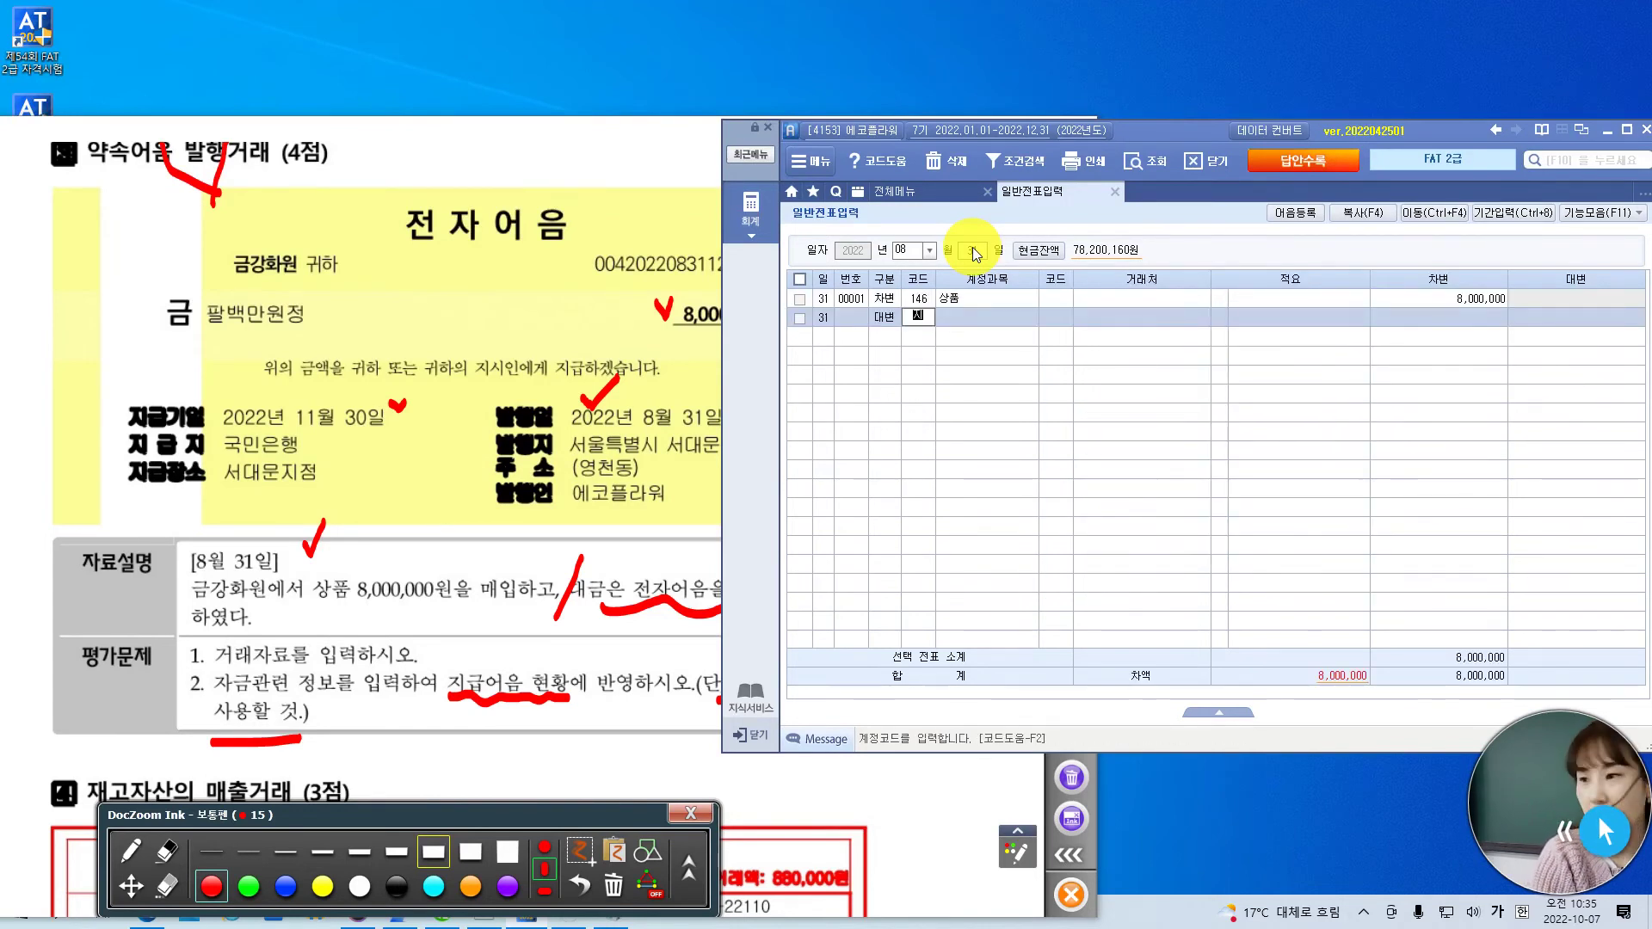
key("Return")
key("Down")
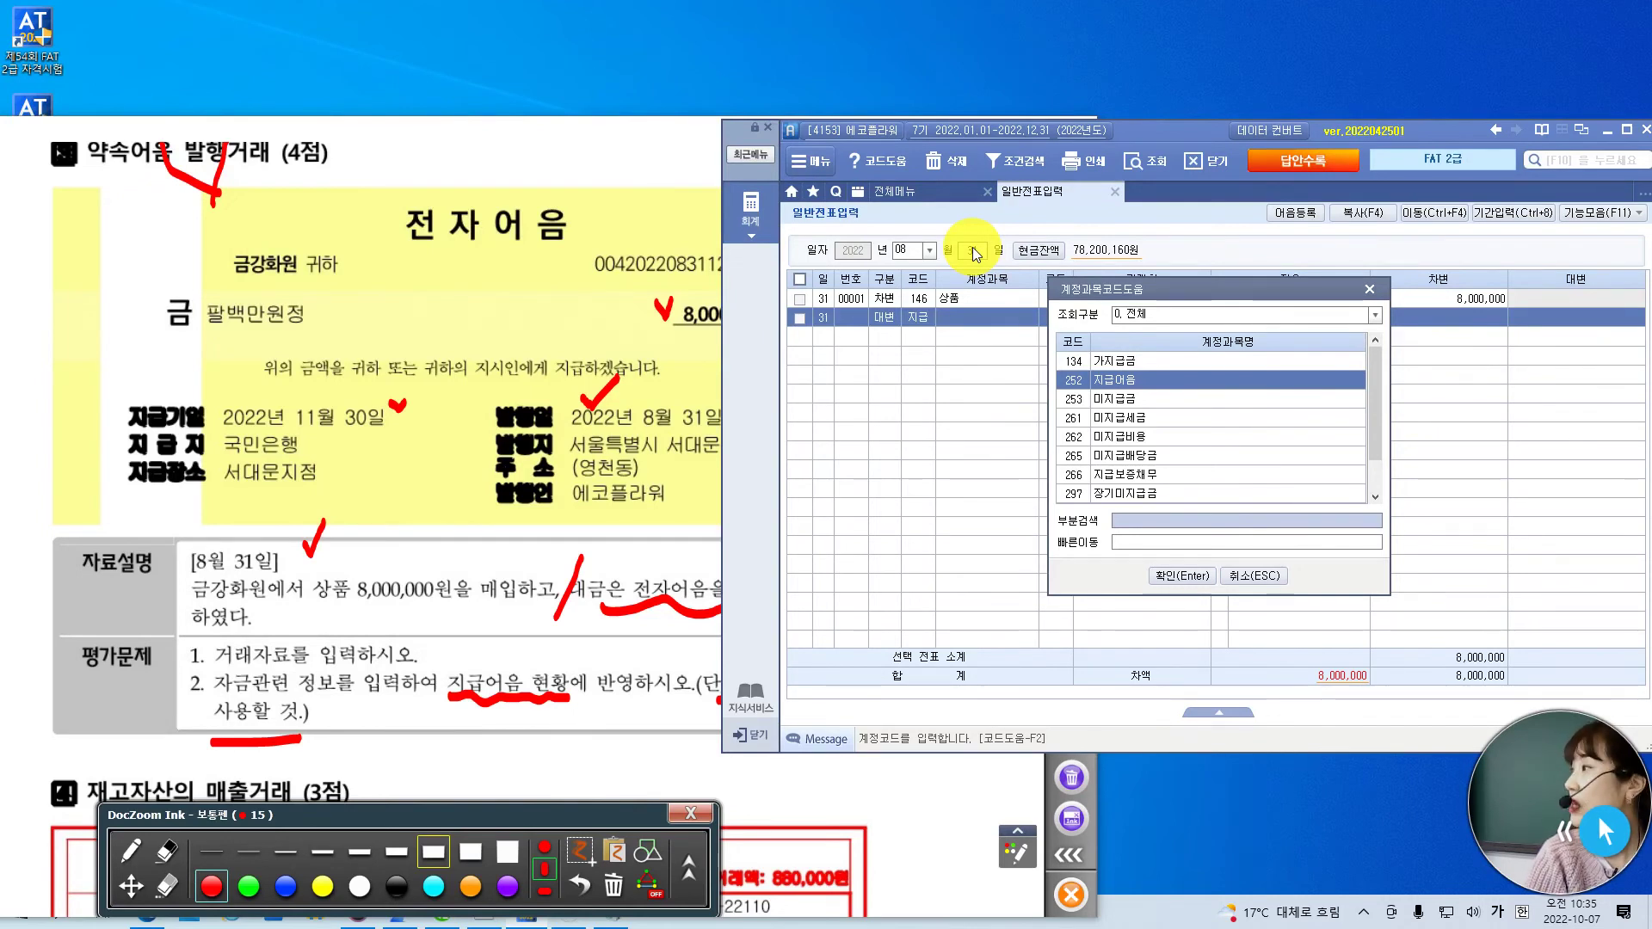
key("Return")
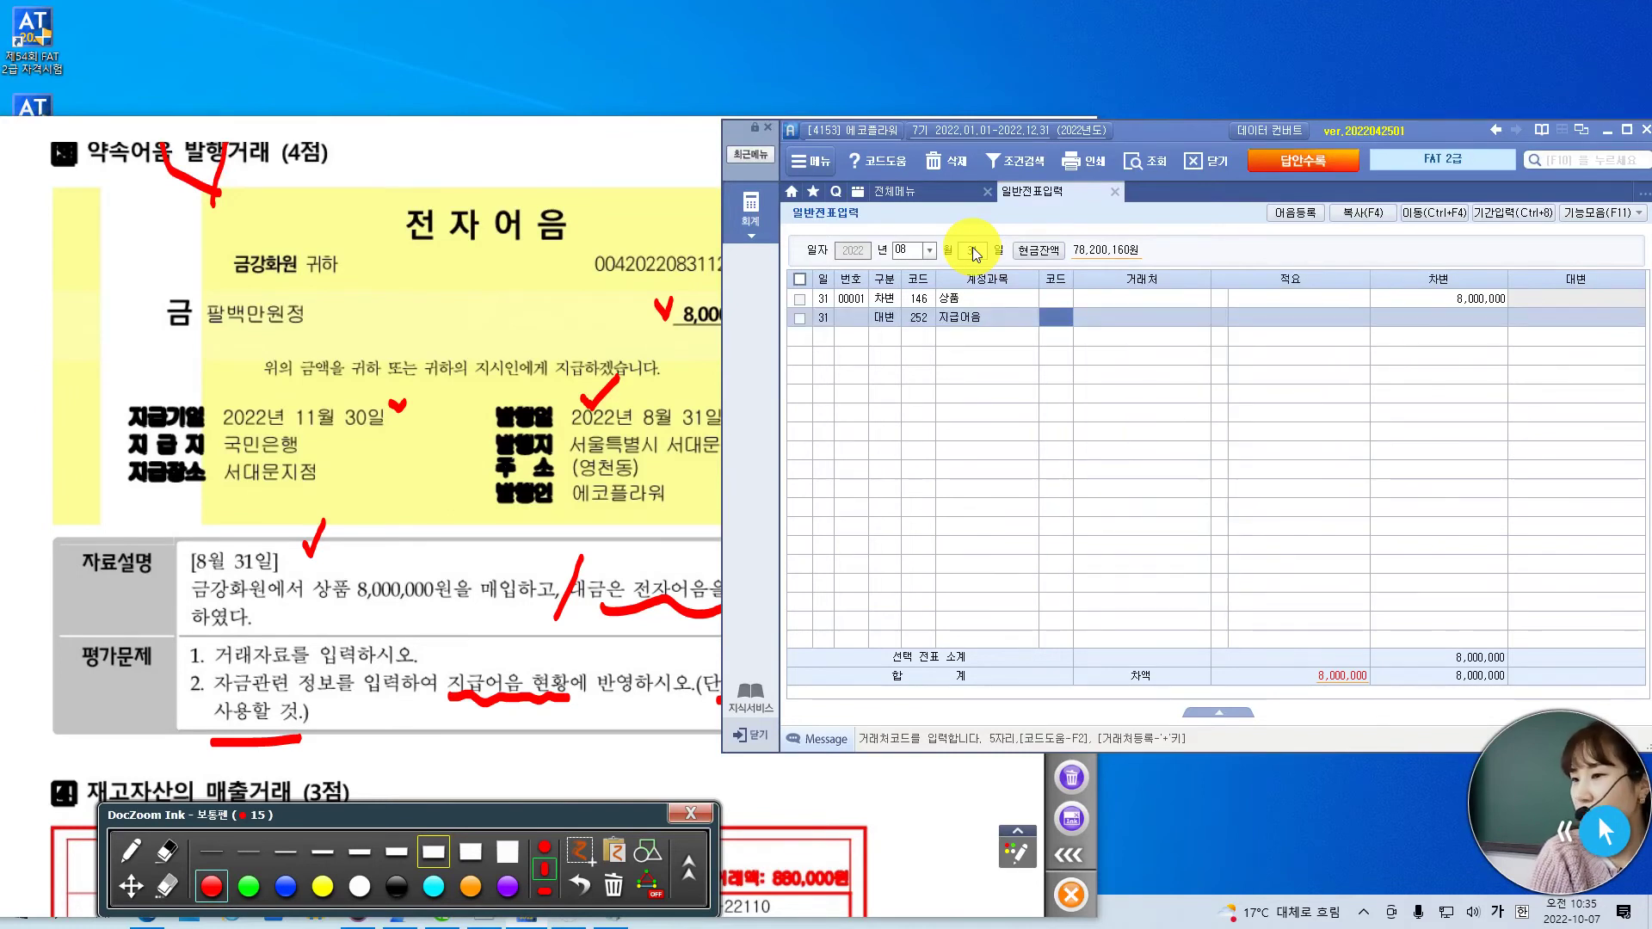
type("04001")
key("Return")
key("Return")
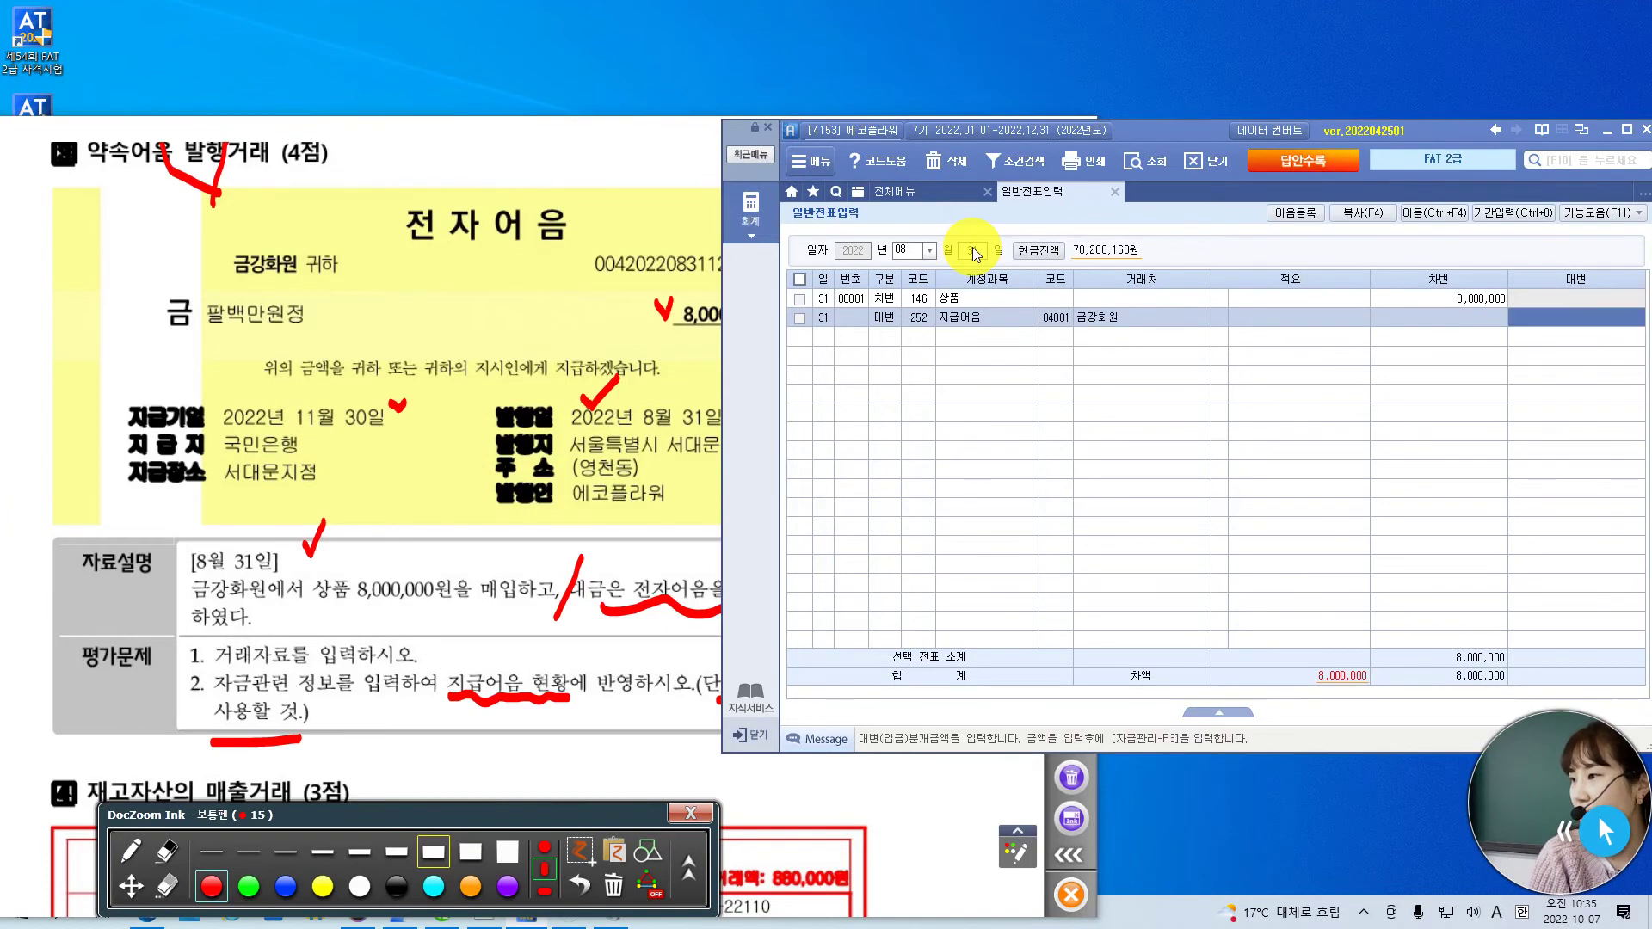
type("8000000")
key("Return")
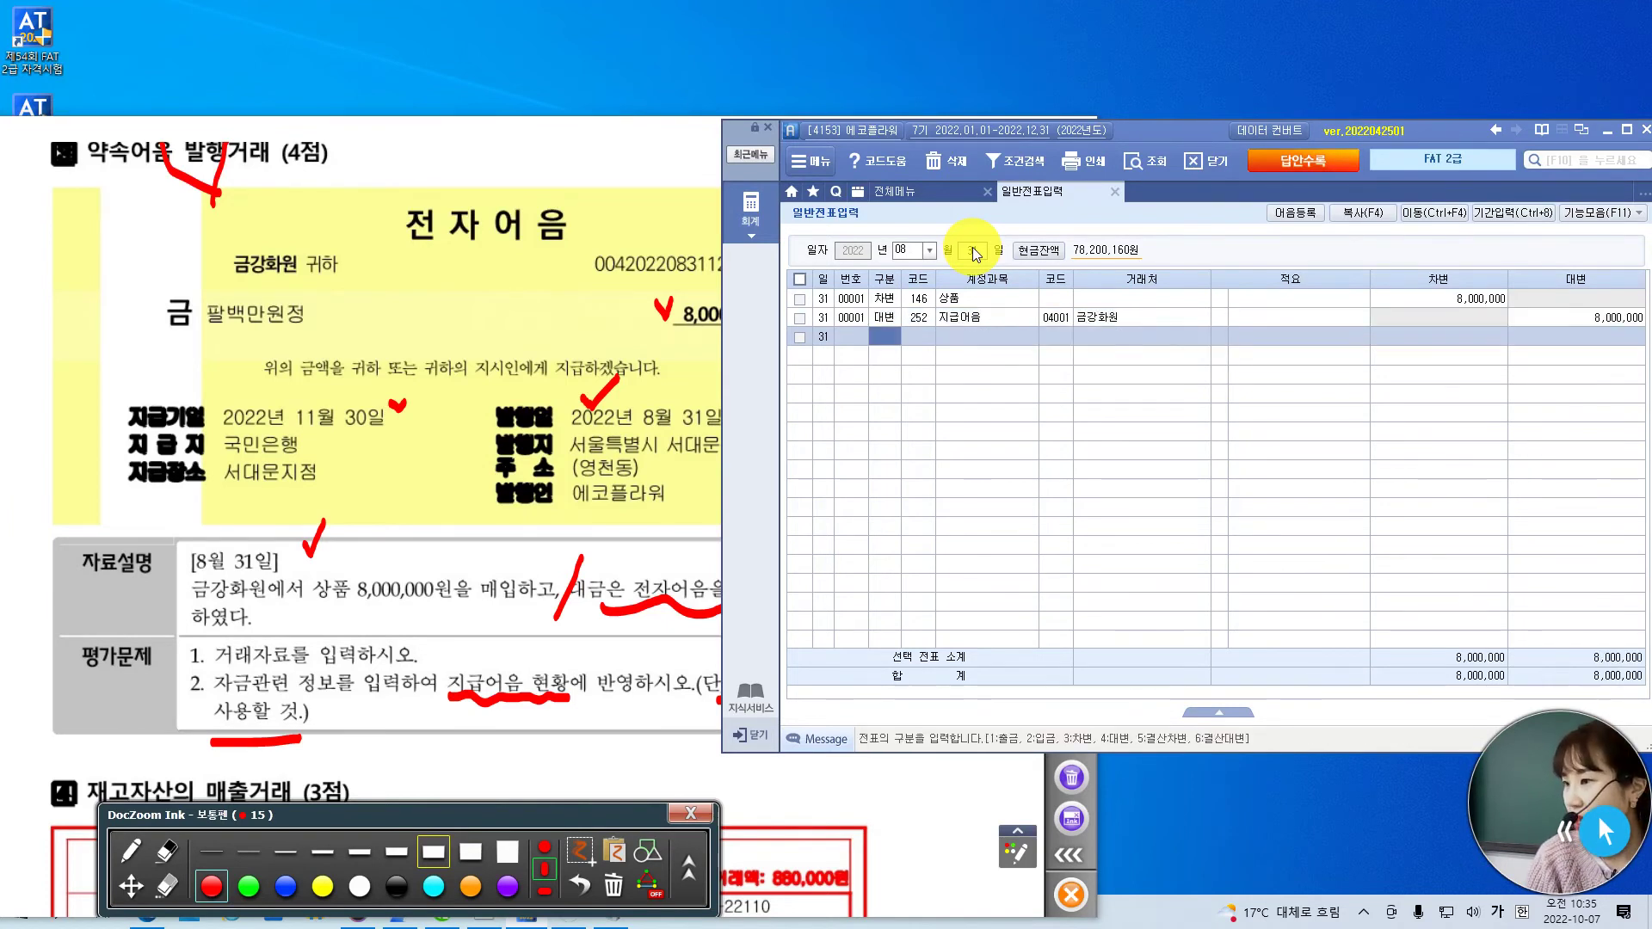
- Select the 252 지급어음 credit line and show its 지급어음 관리 panel via 기능모음
left_click_drag(1175, 136, 1164, 136)
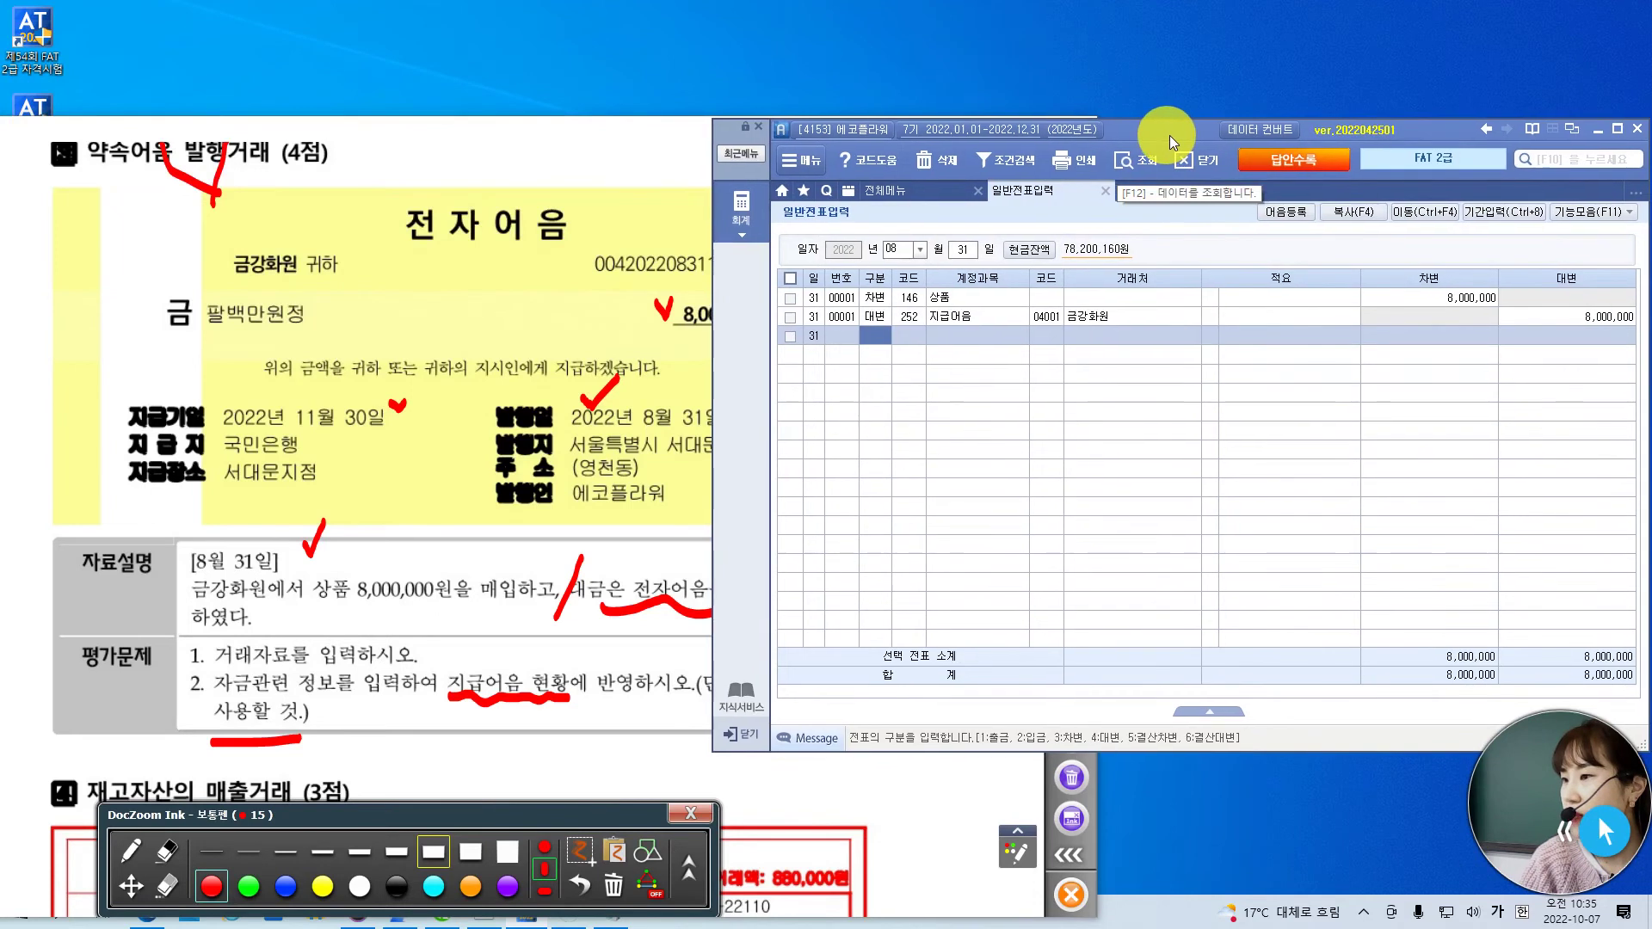
left_click(1147, 316)
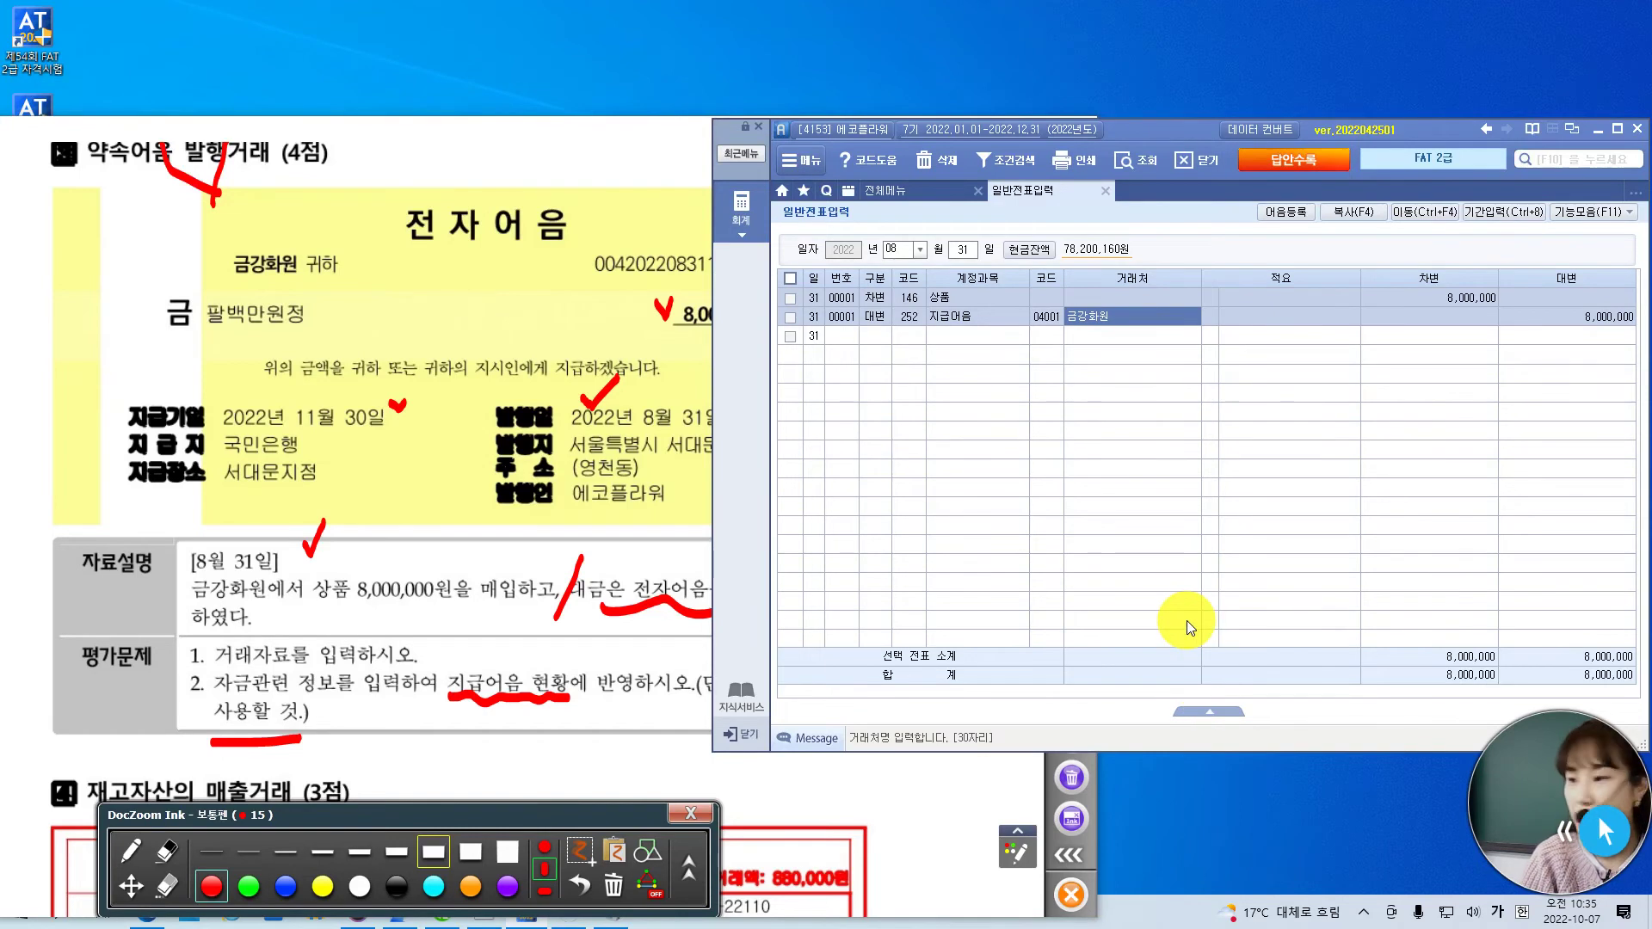
key("ctrl+2")
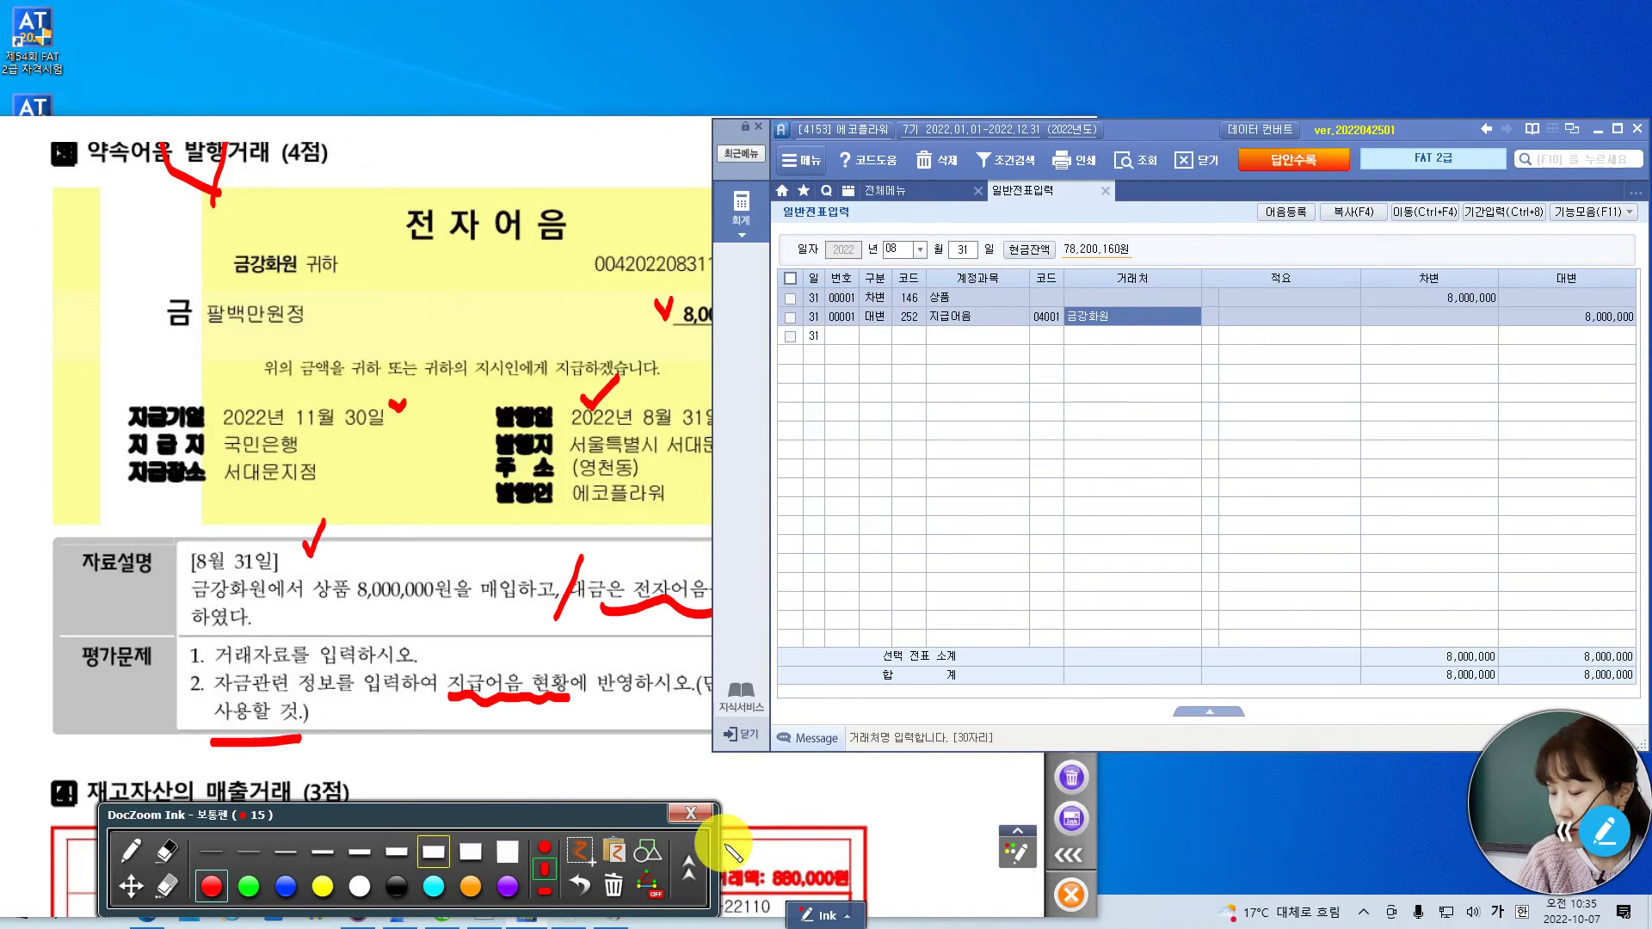
left_click(826, 914)
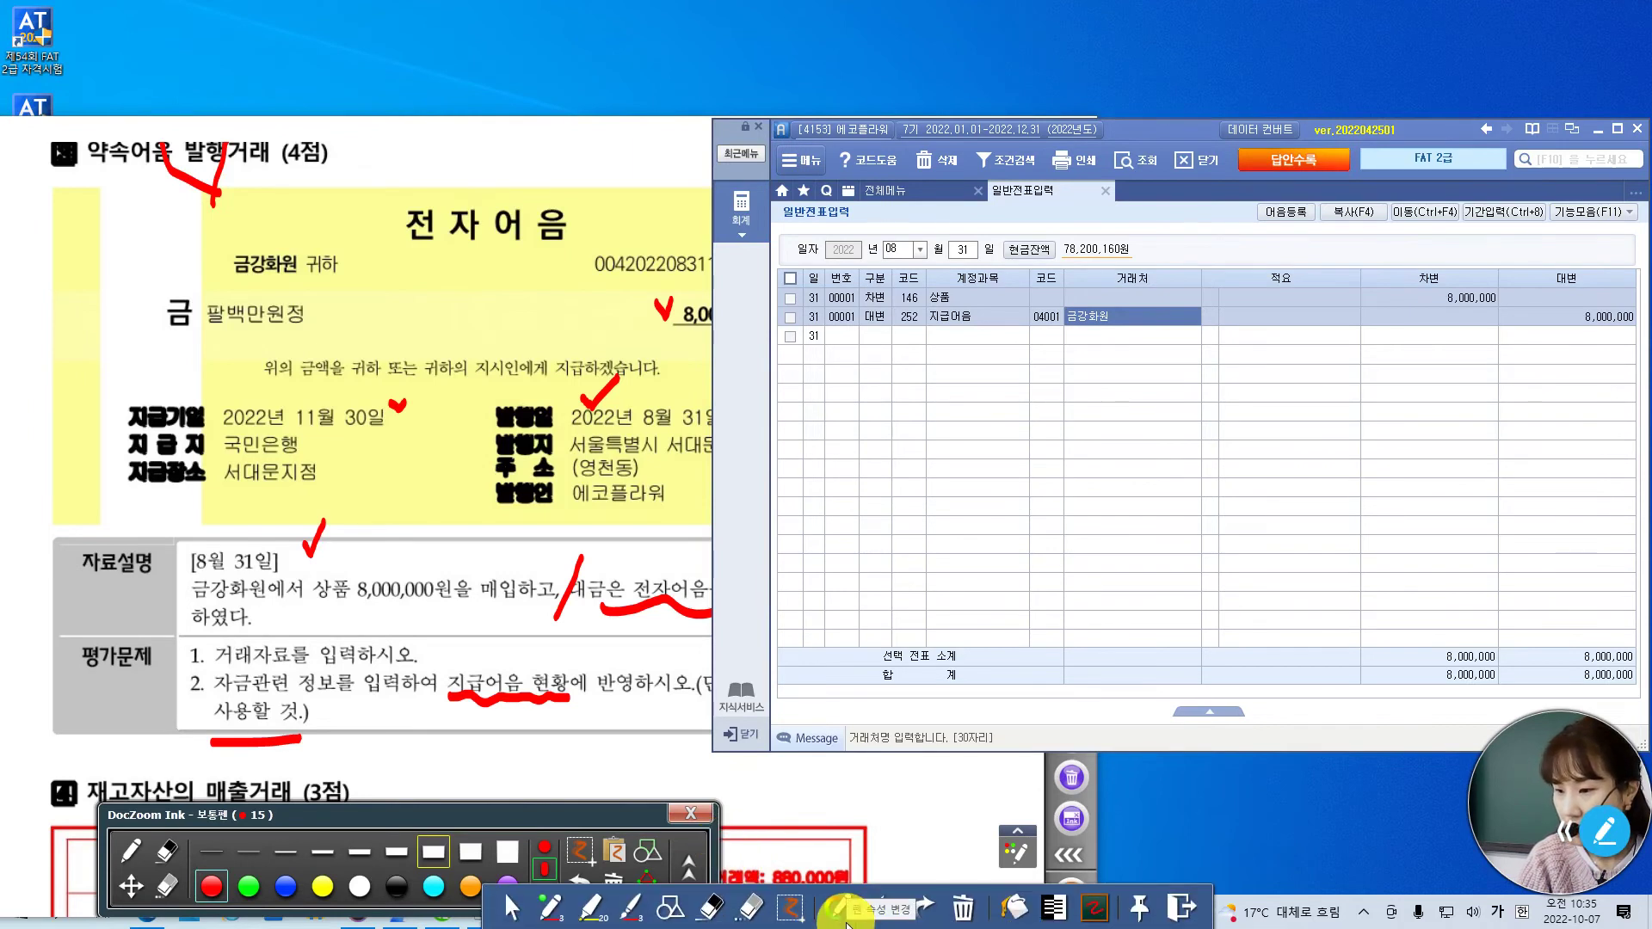
left_click(1181, 906)
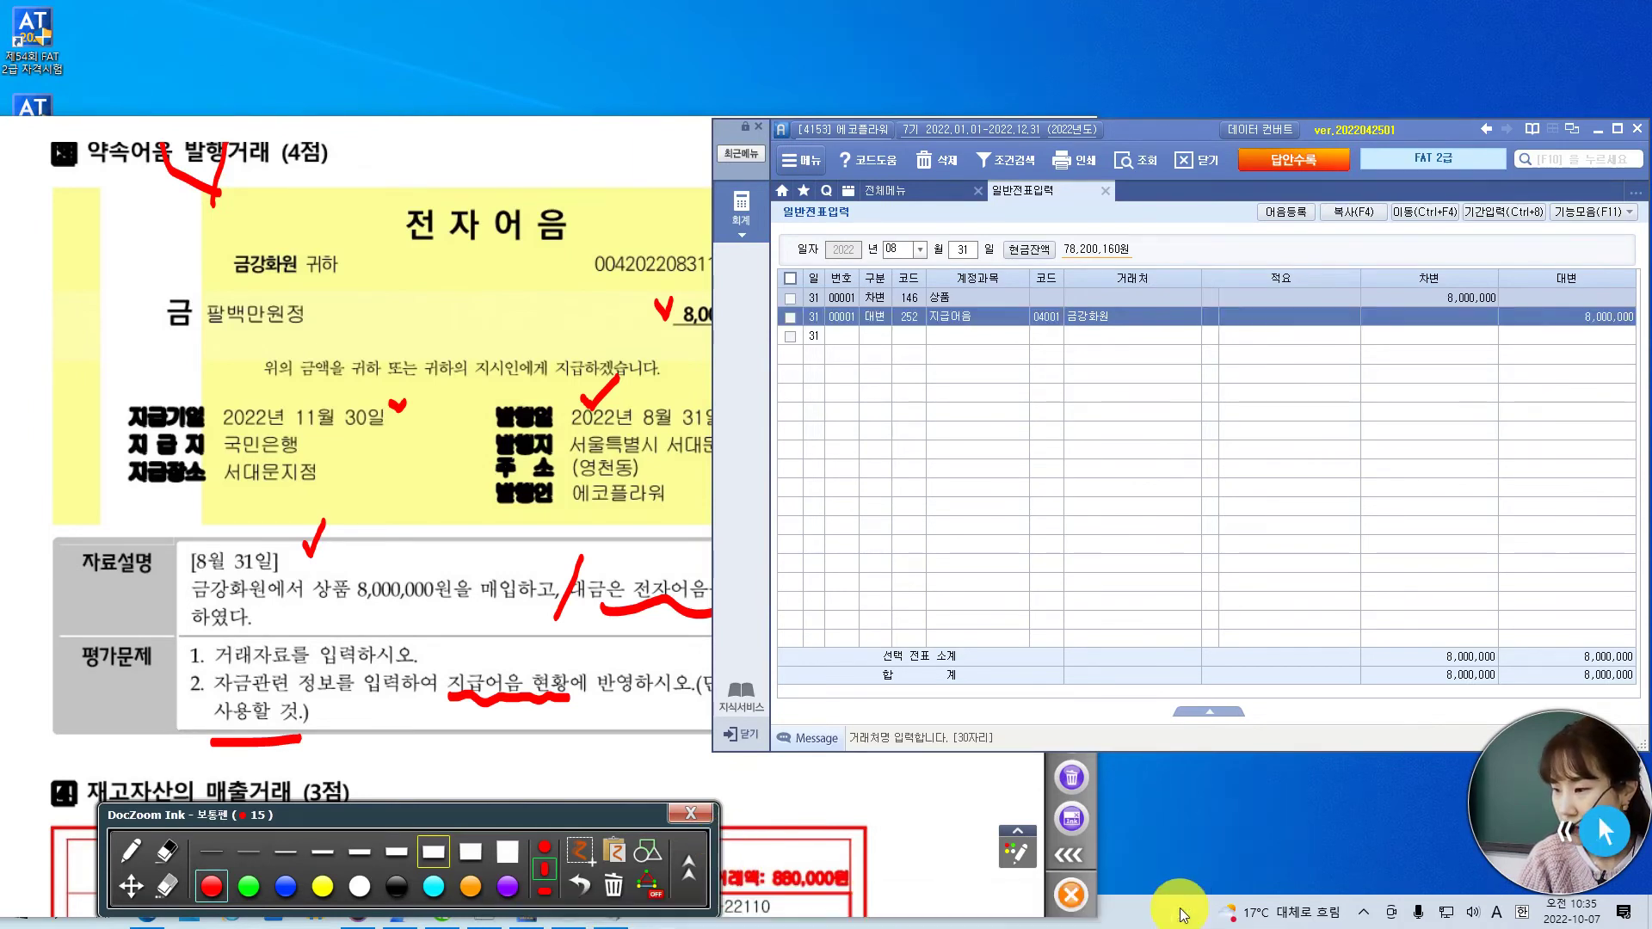
left_click(1620, 220)
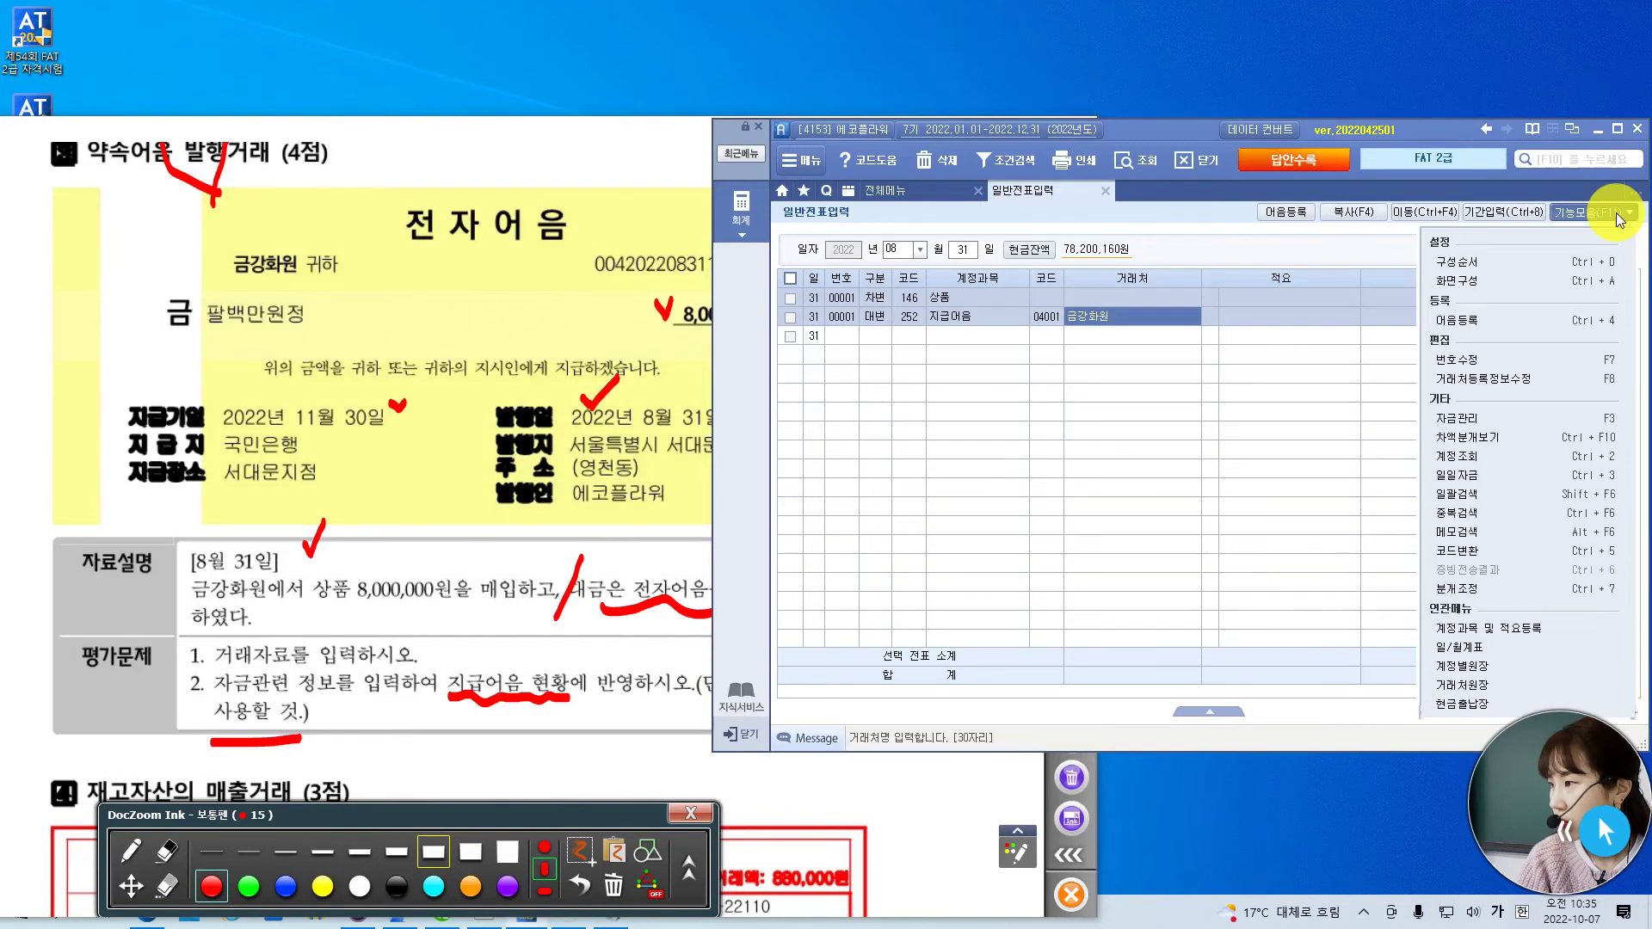
left_click(1495, 419)
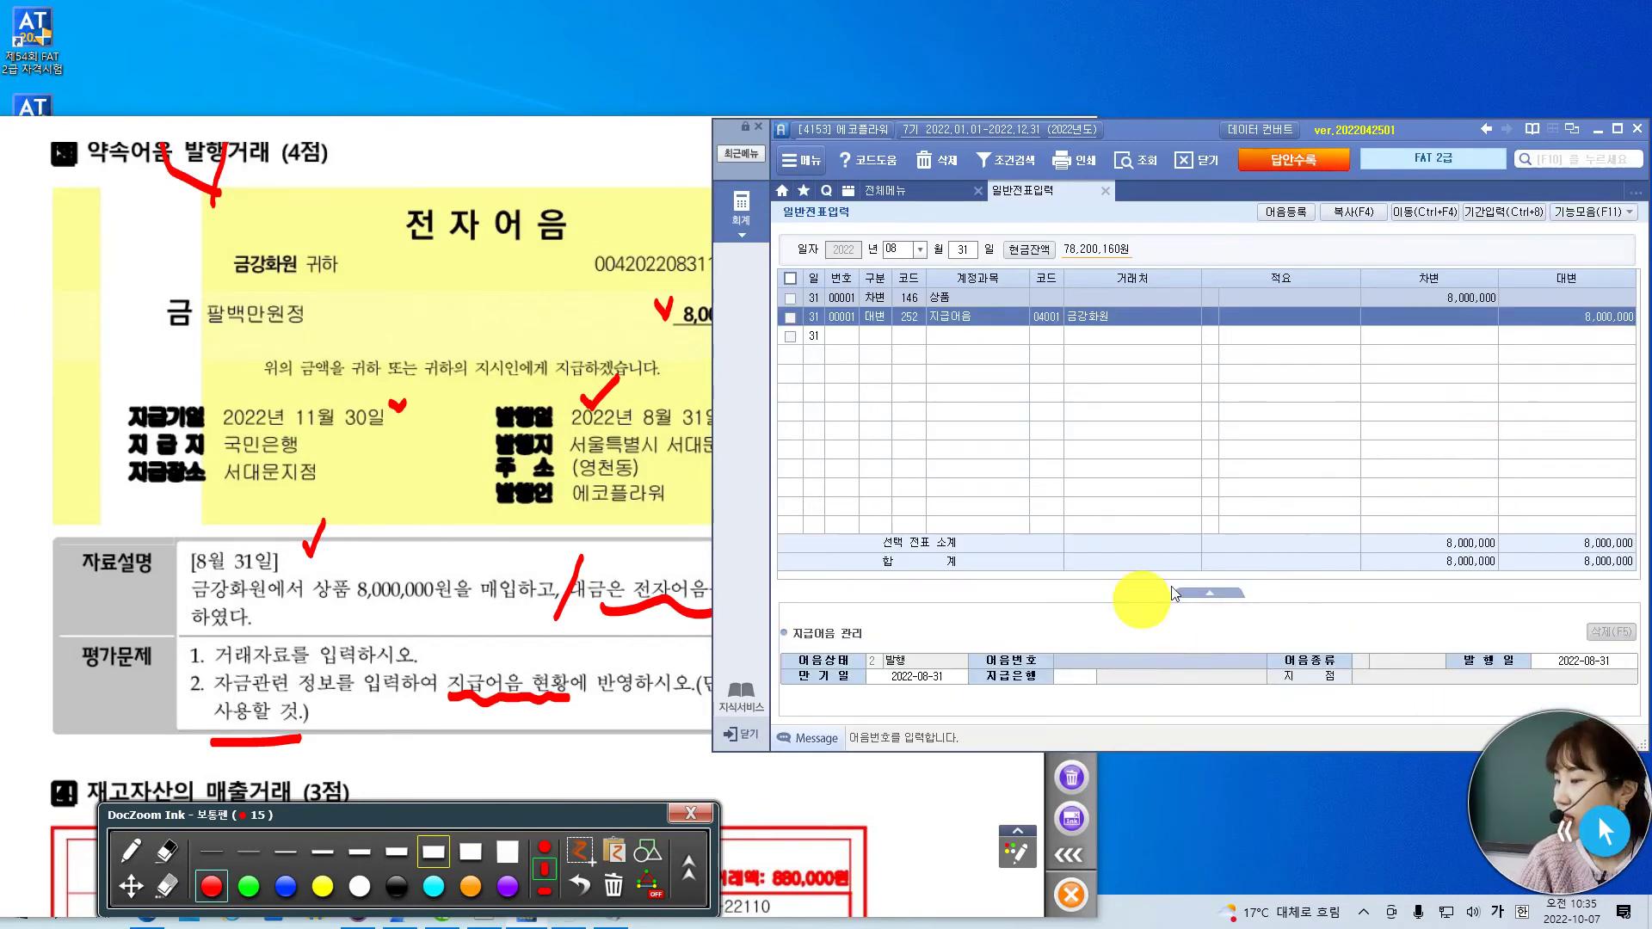
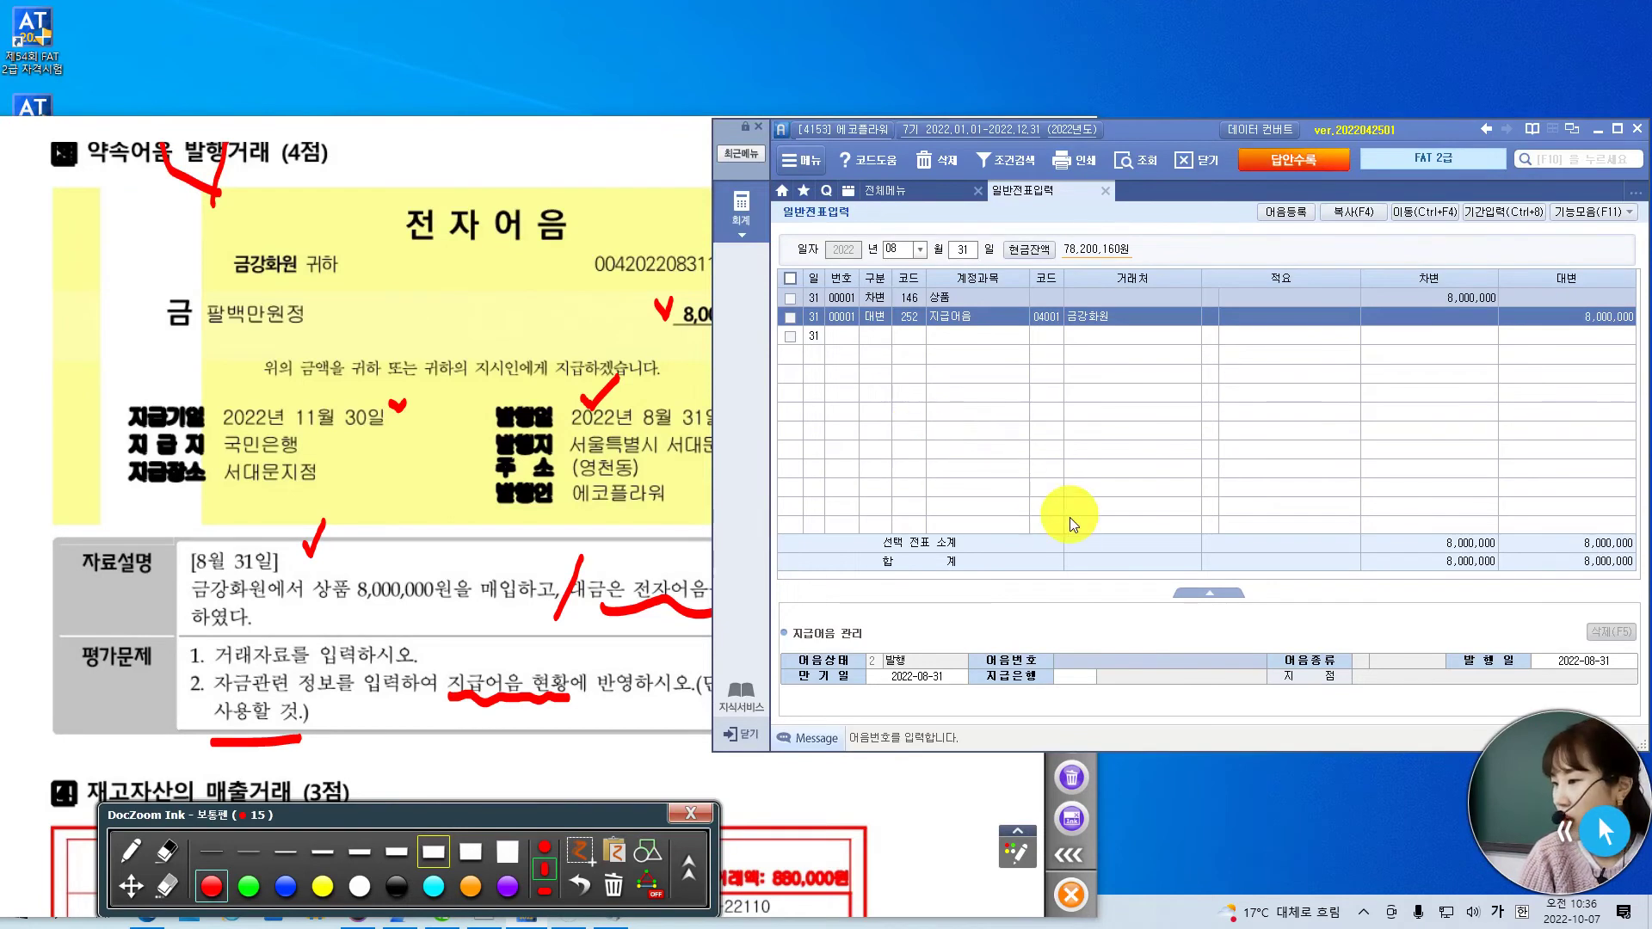
- Mark the note number and its date part on the exam paper
left_click(1567, 212)
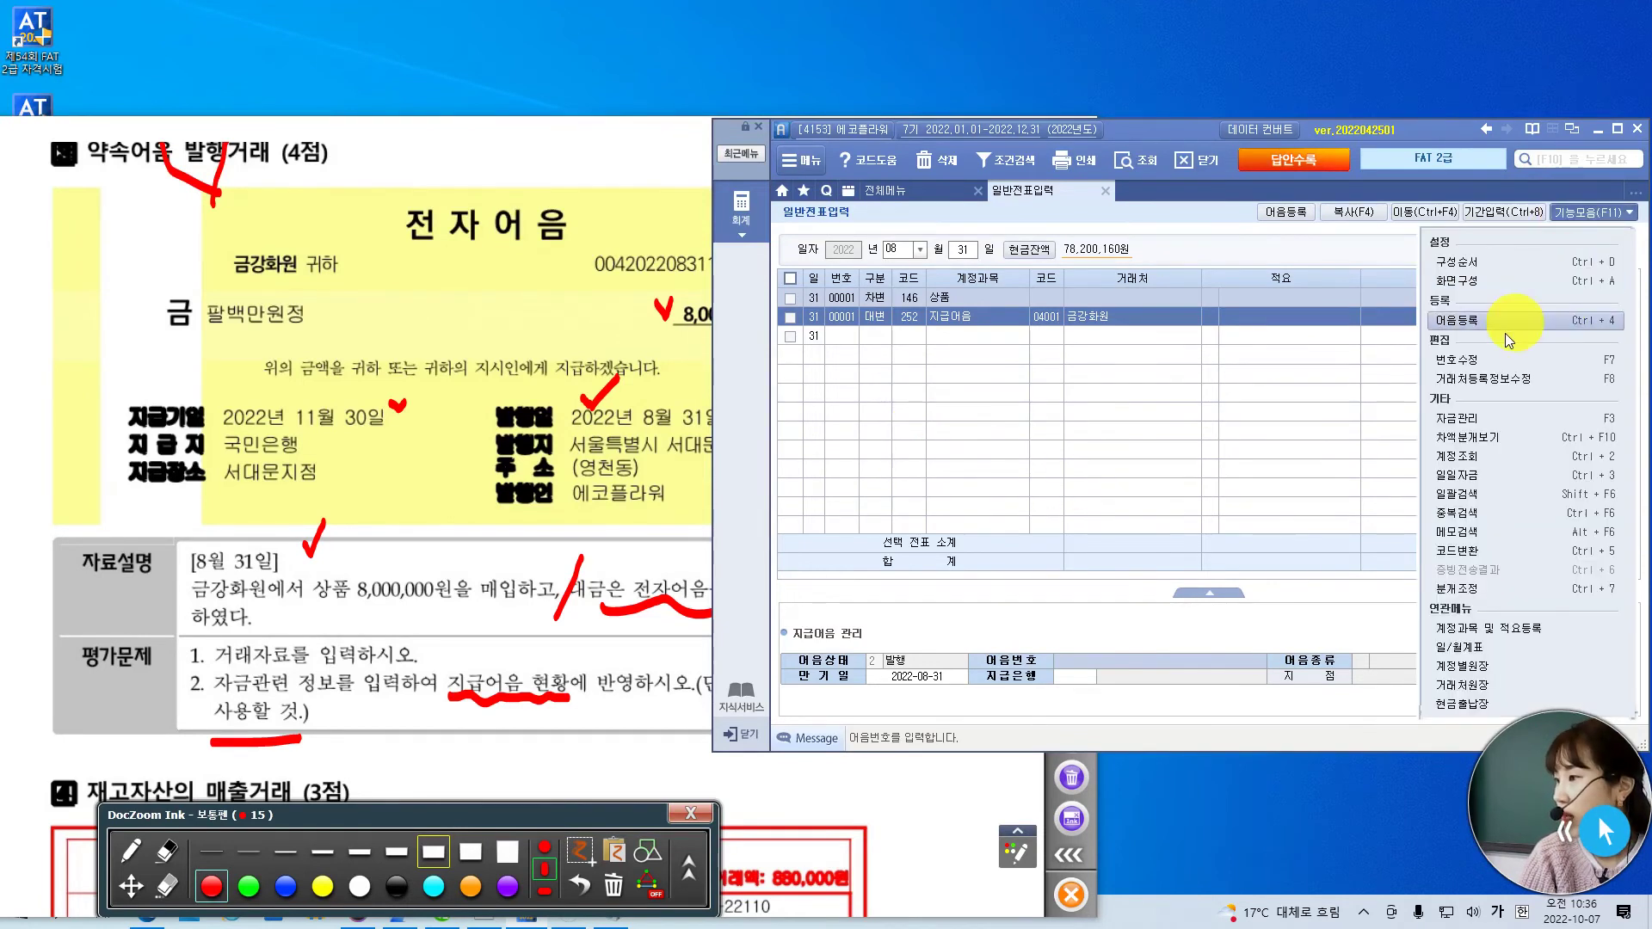
left_click(1475, 419)
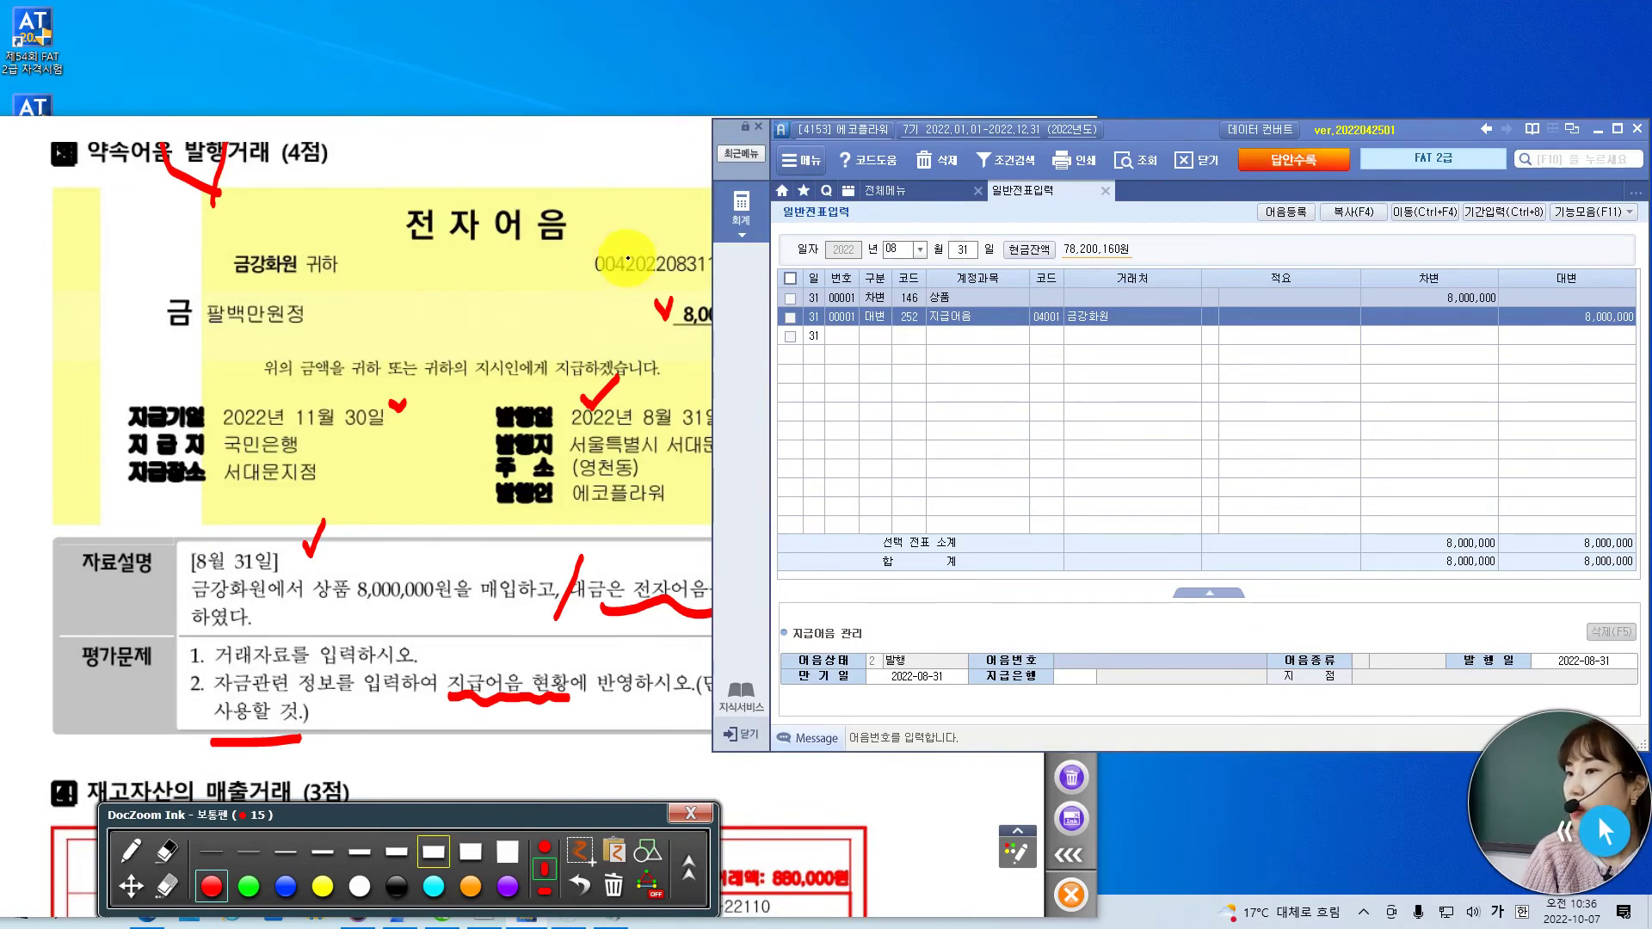
left_click_drag(627, 245, 616, 280)
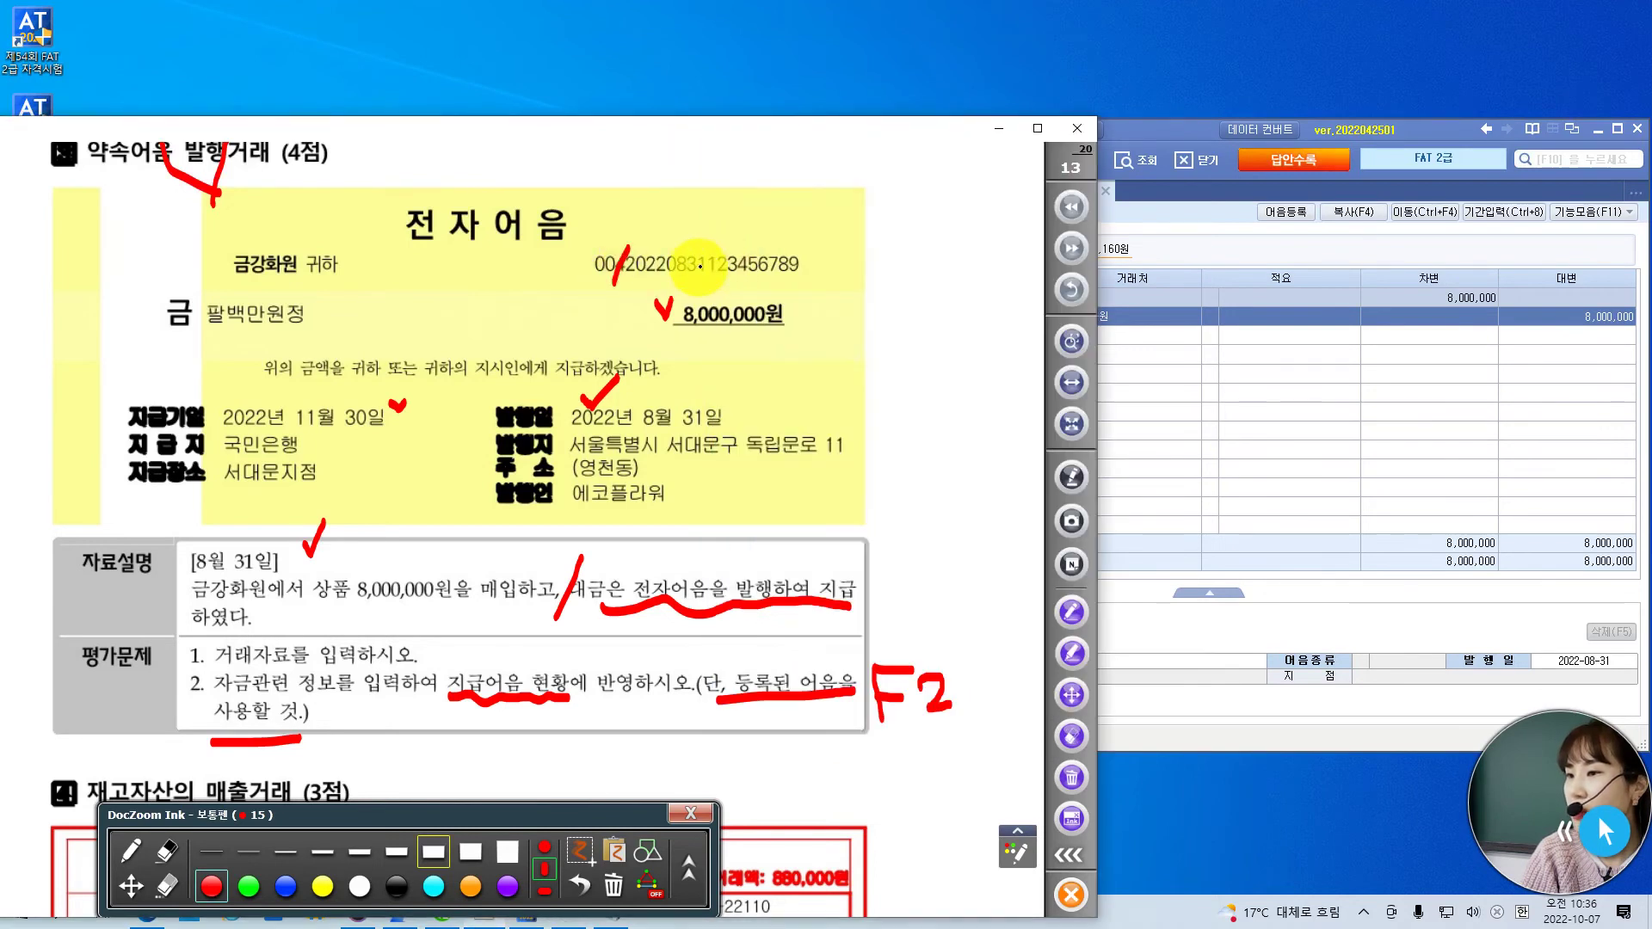
left_click_drag(711, 248, 701, 288)
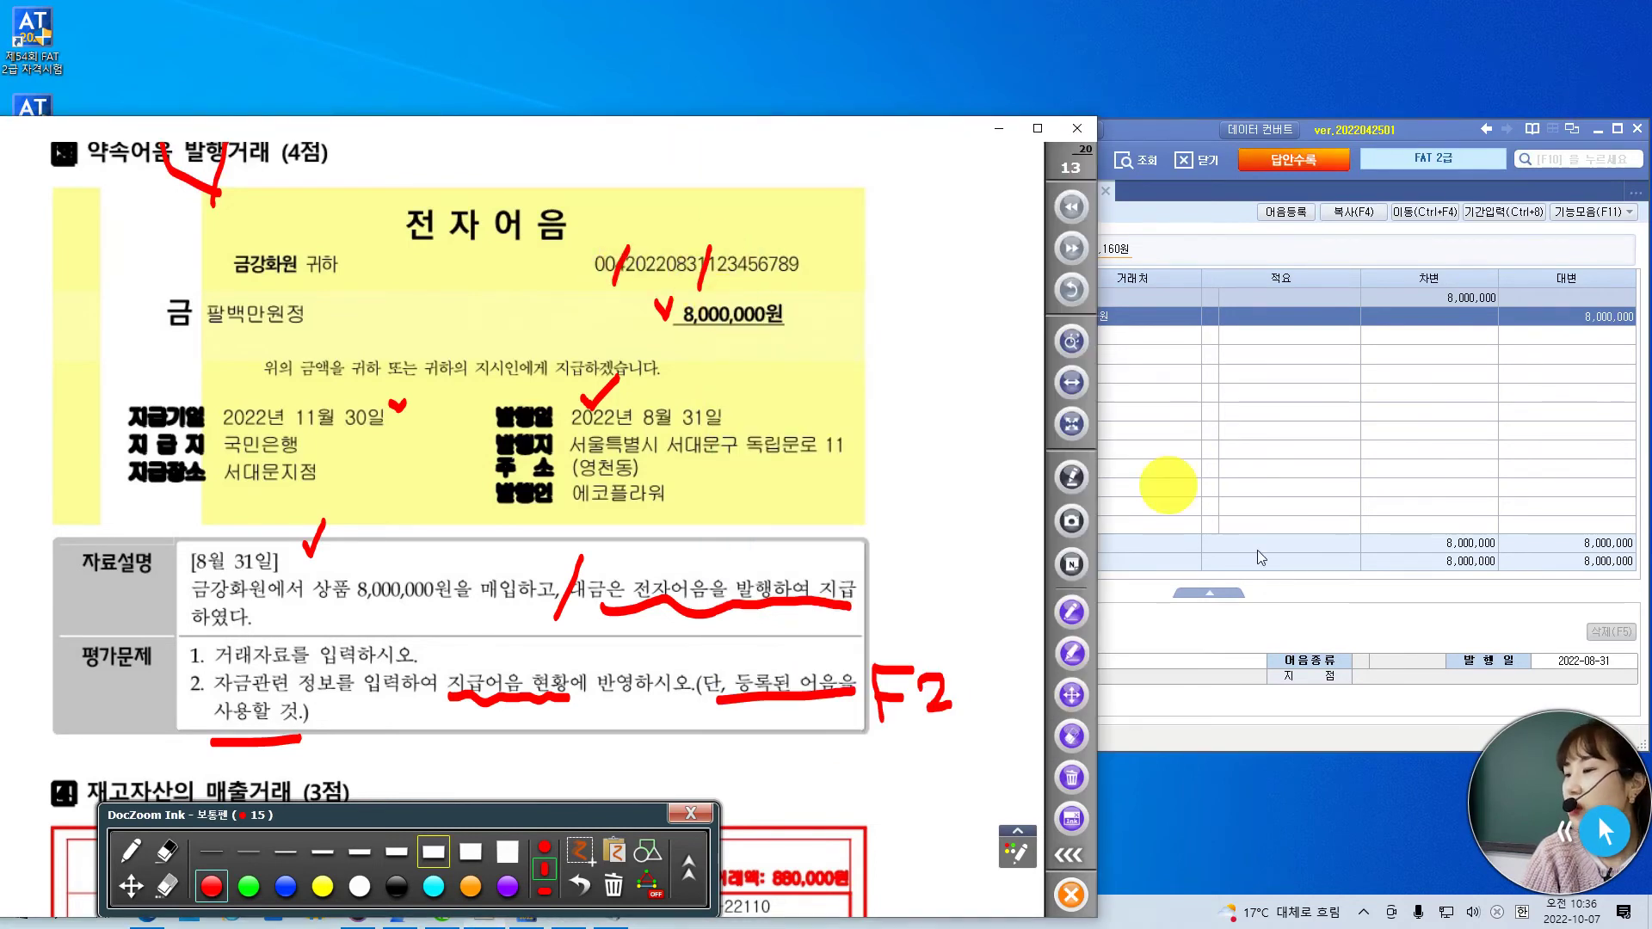
- Attach the registered electronic note to the 252 지급어음 line from the F2 note list
left_click(1215, 662)
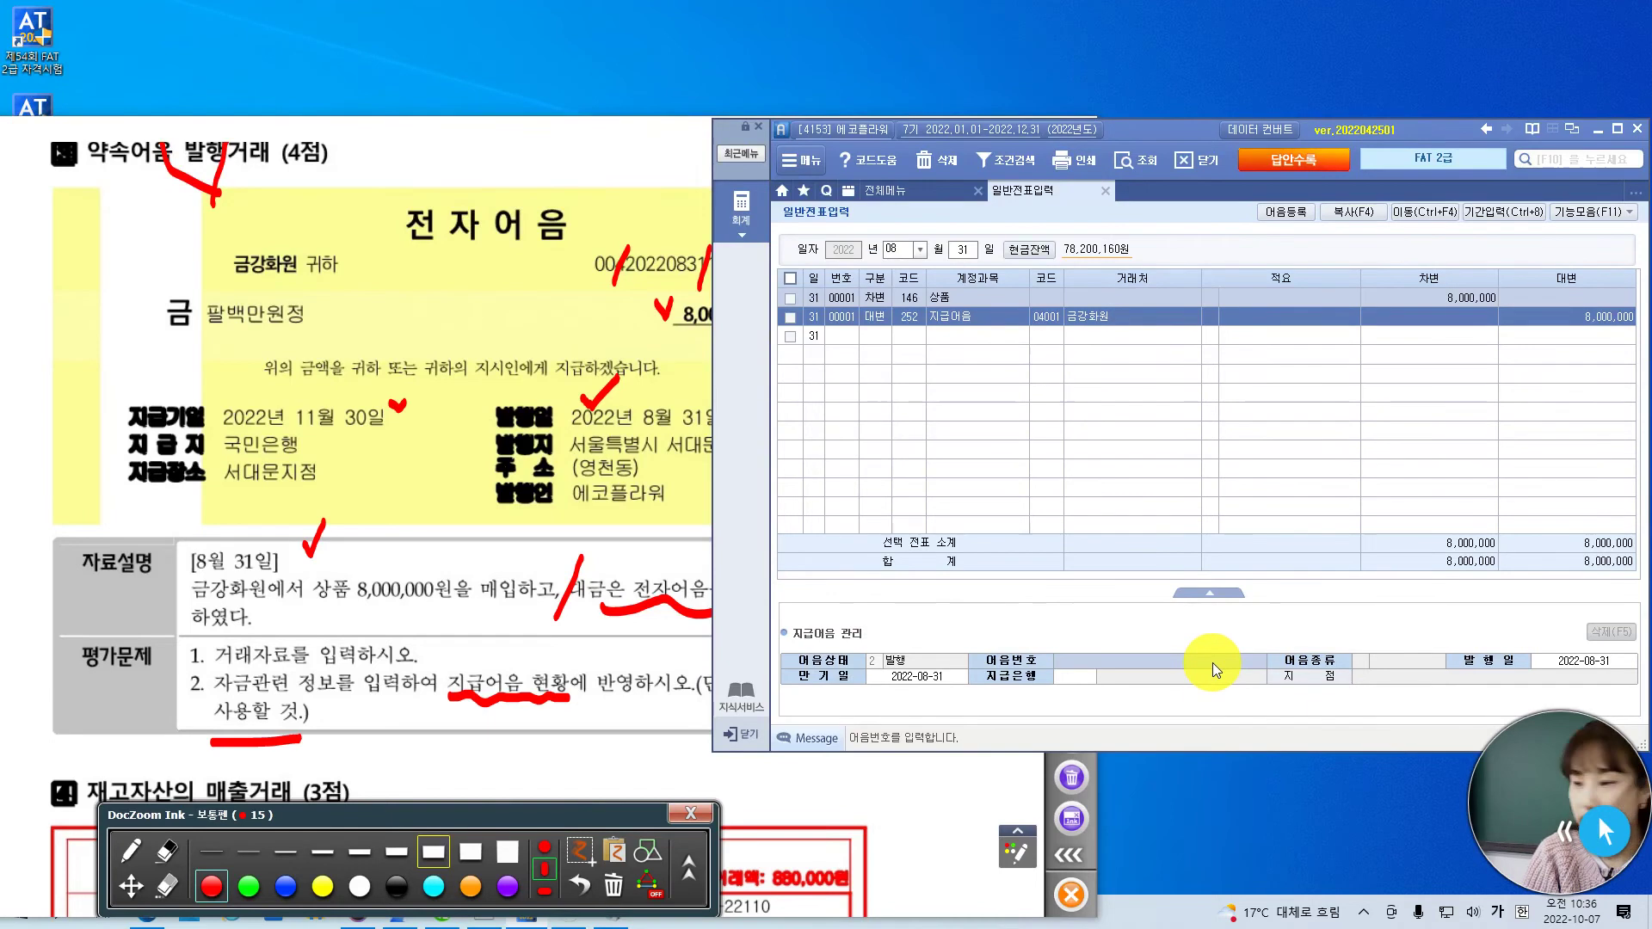
key("F2")
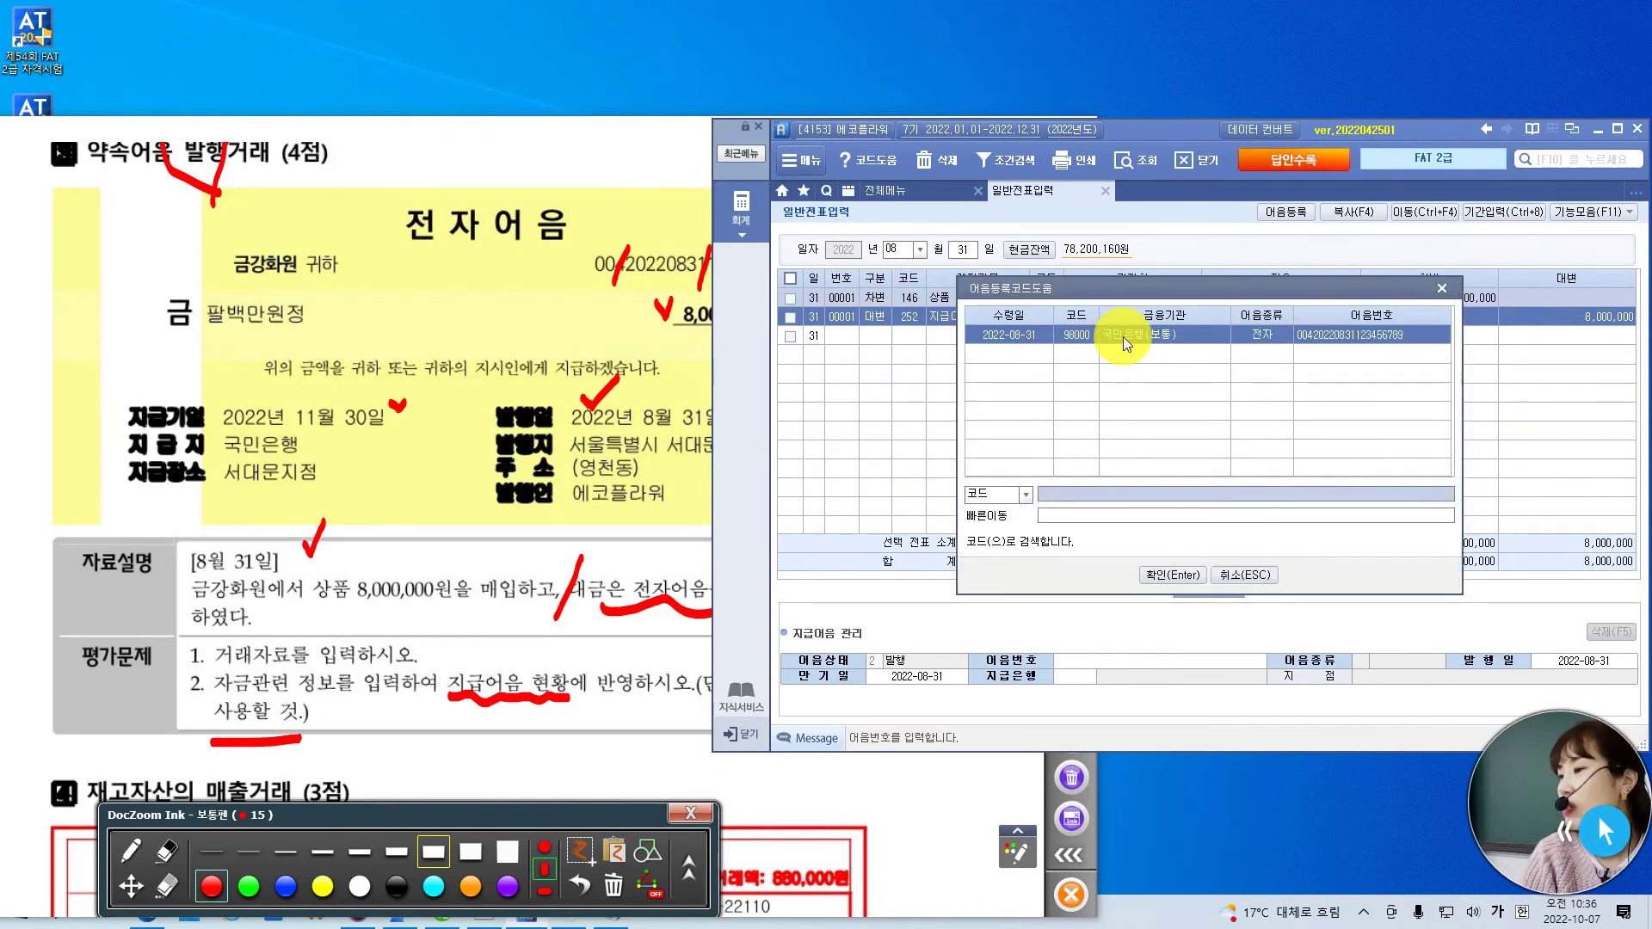
left_click(1183, 572)
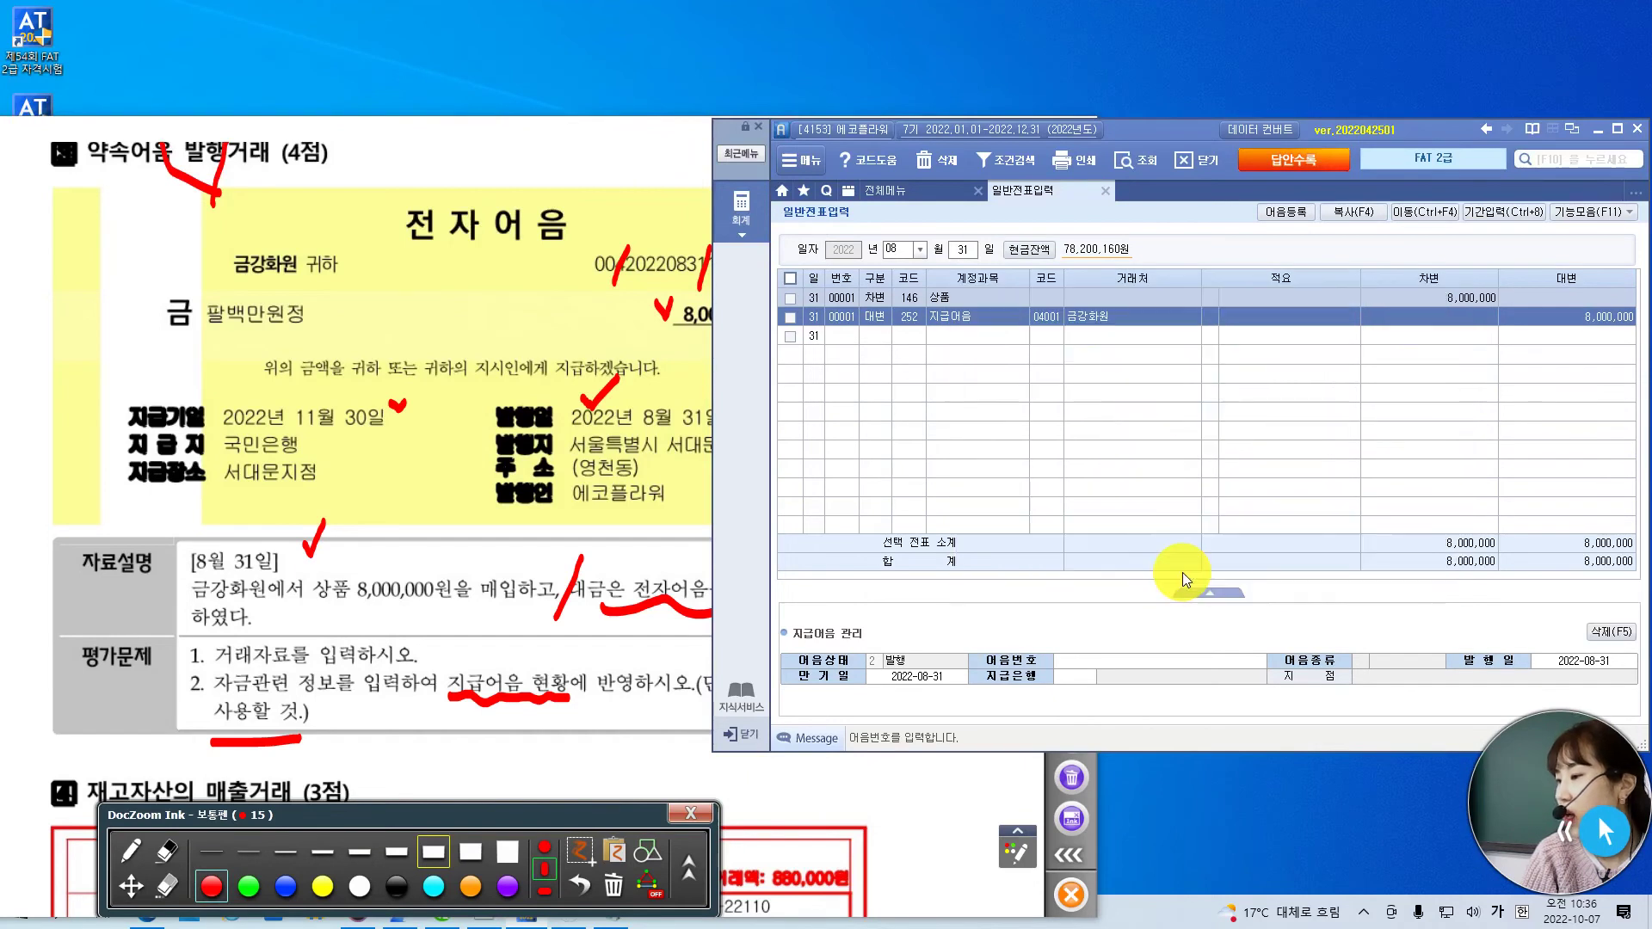
left_click(1581, 666)
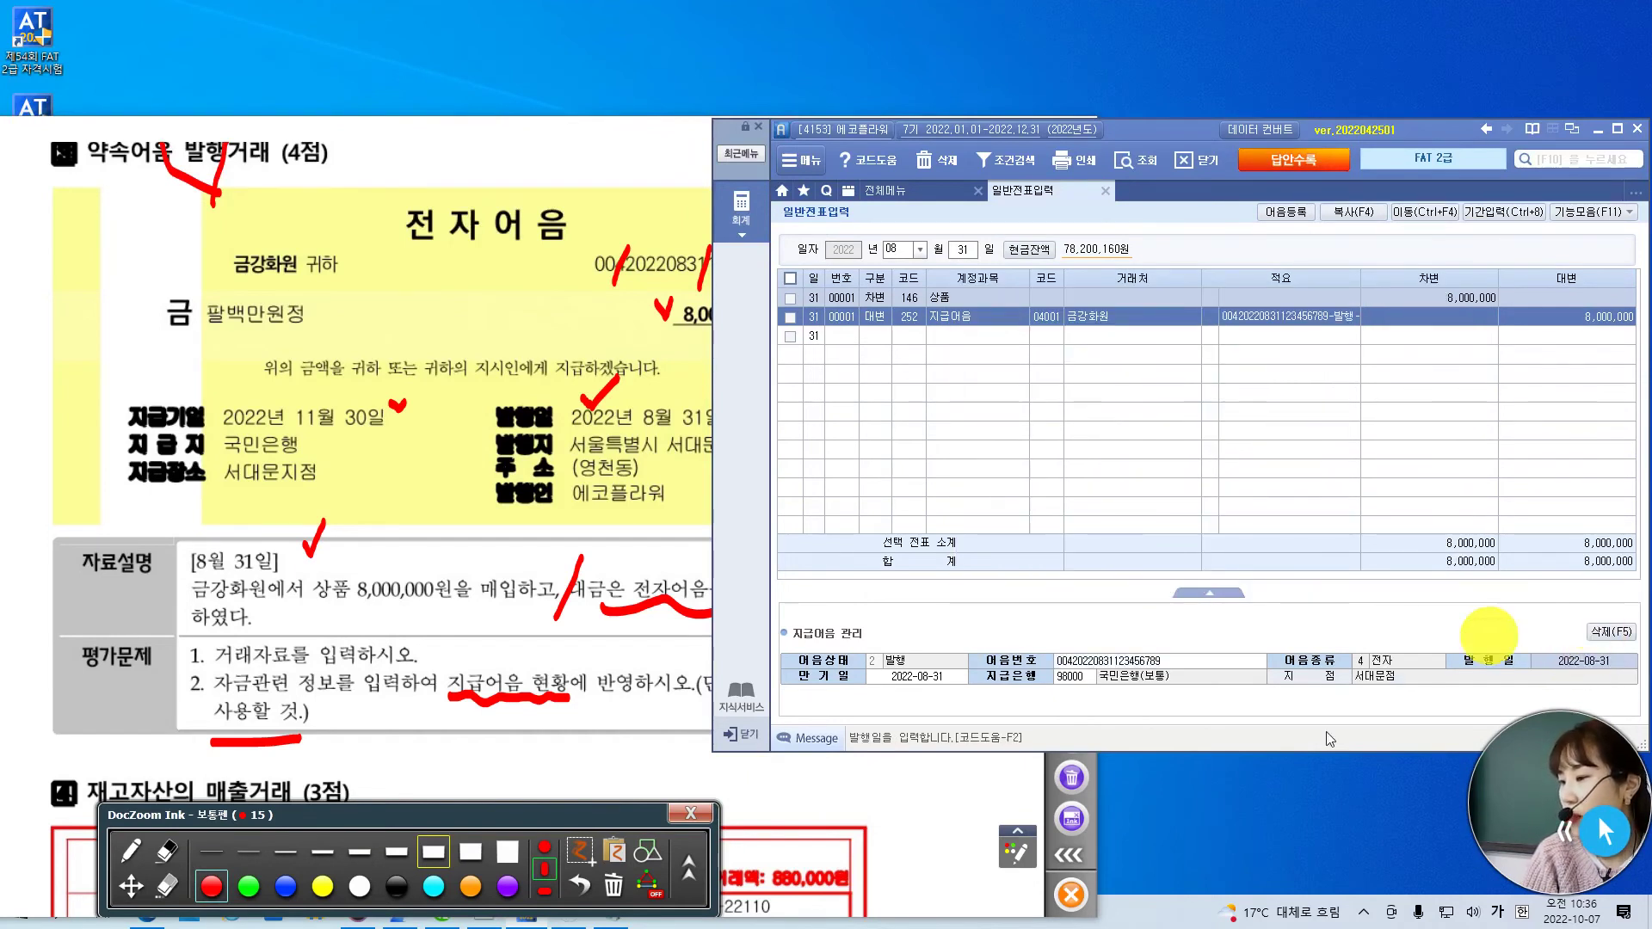
left_click(931, 676)
- Fill in the note's 2022 issue and maturity dates and complete the voucher row
type("2022-")
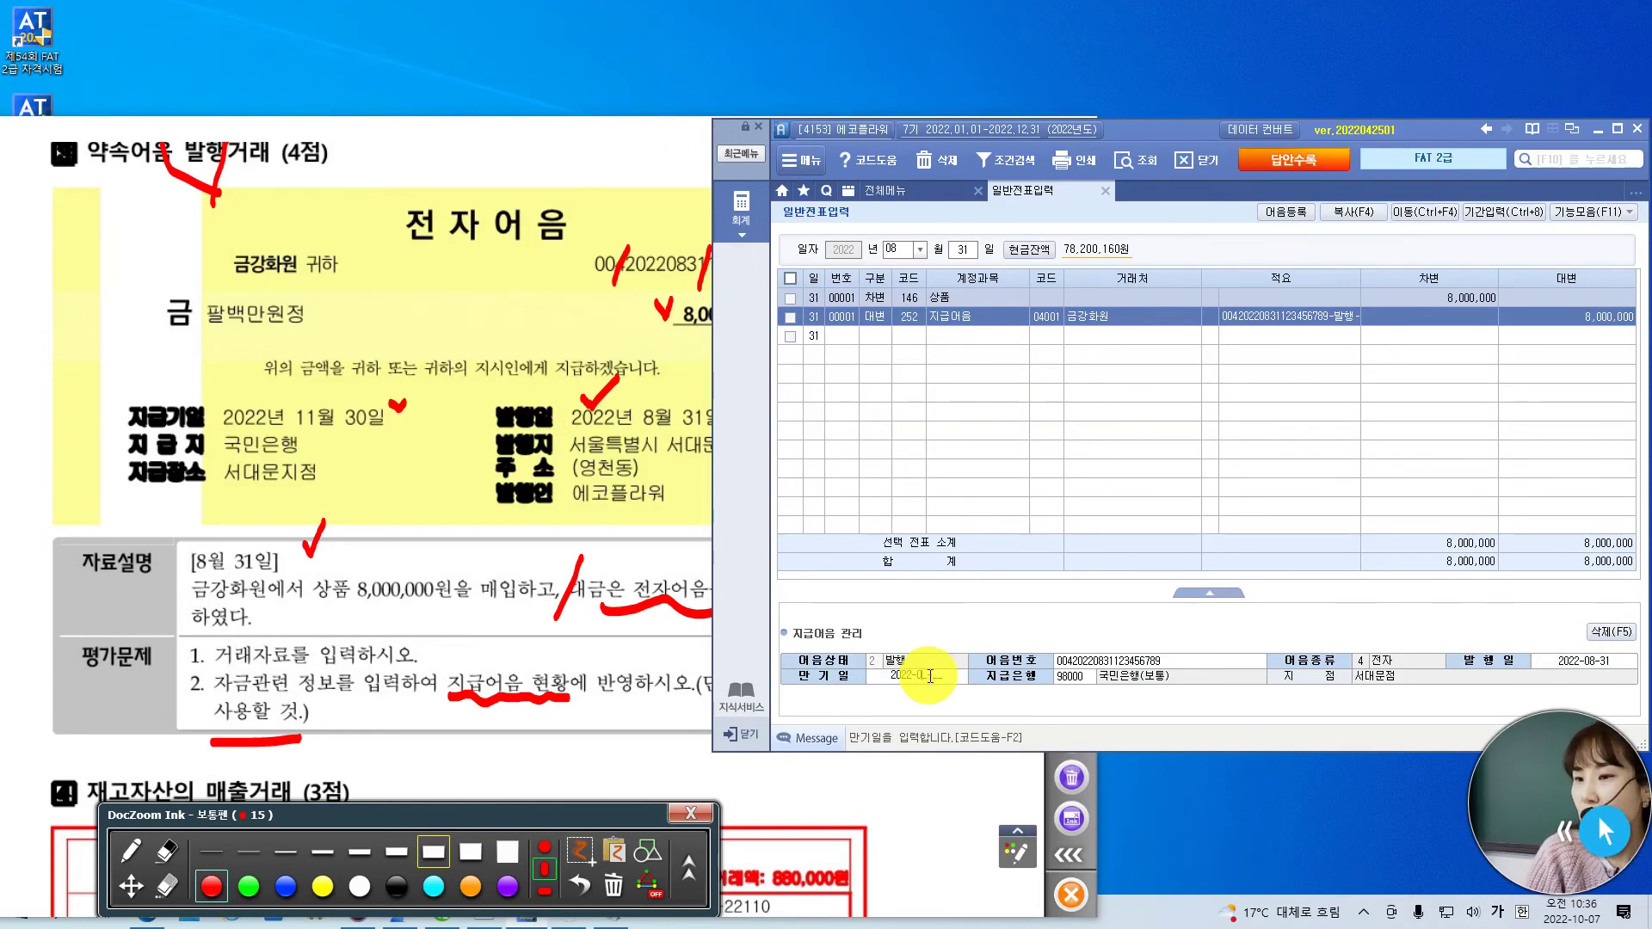
type("0")
key("BackSpace")
type("11-")
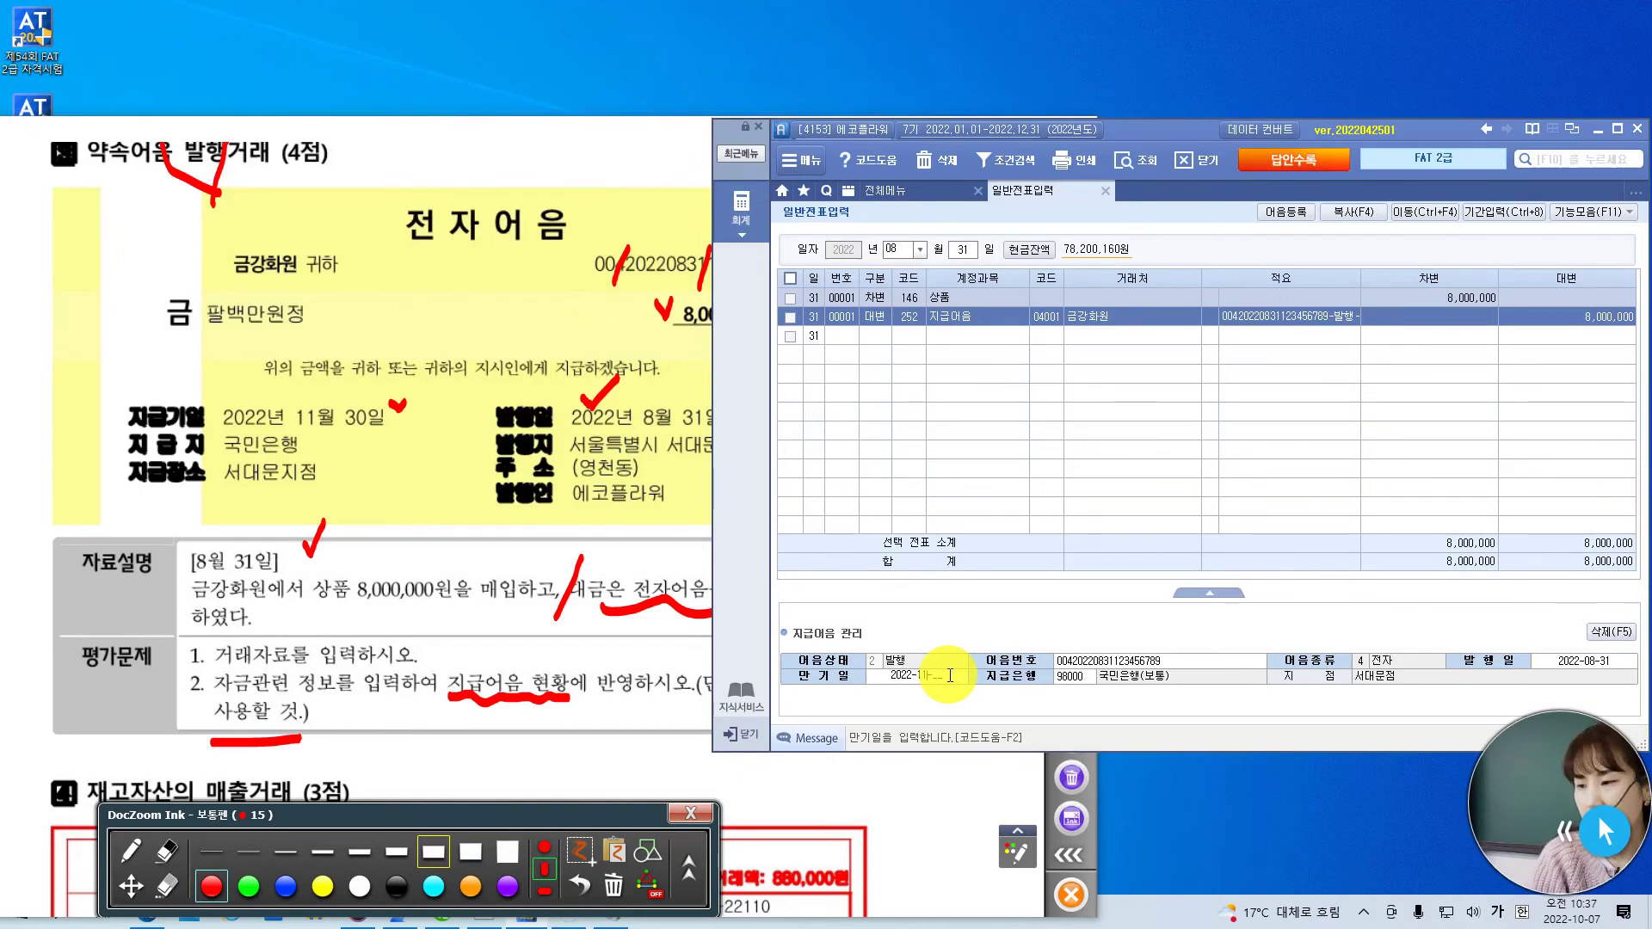
type("0")
key("Return")
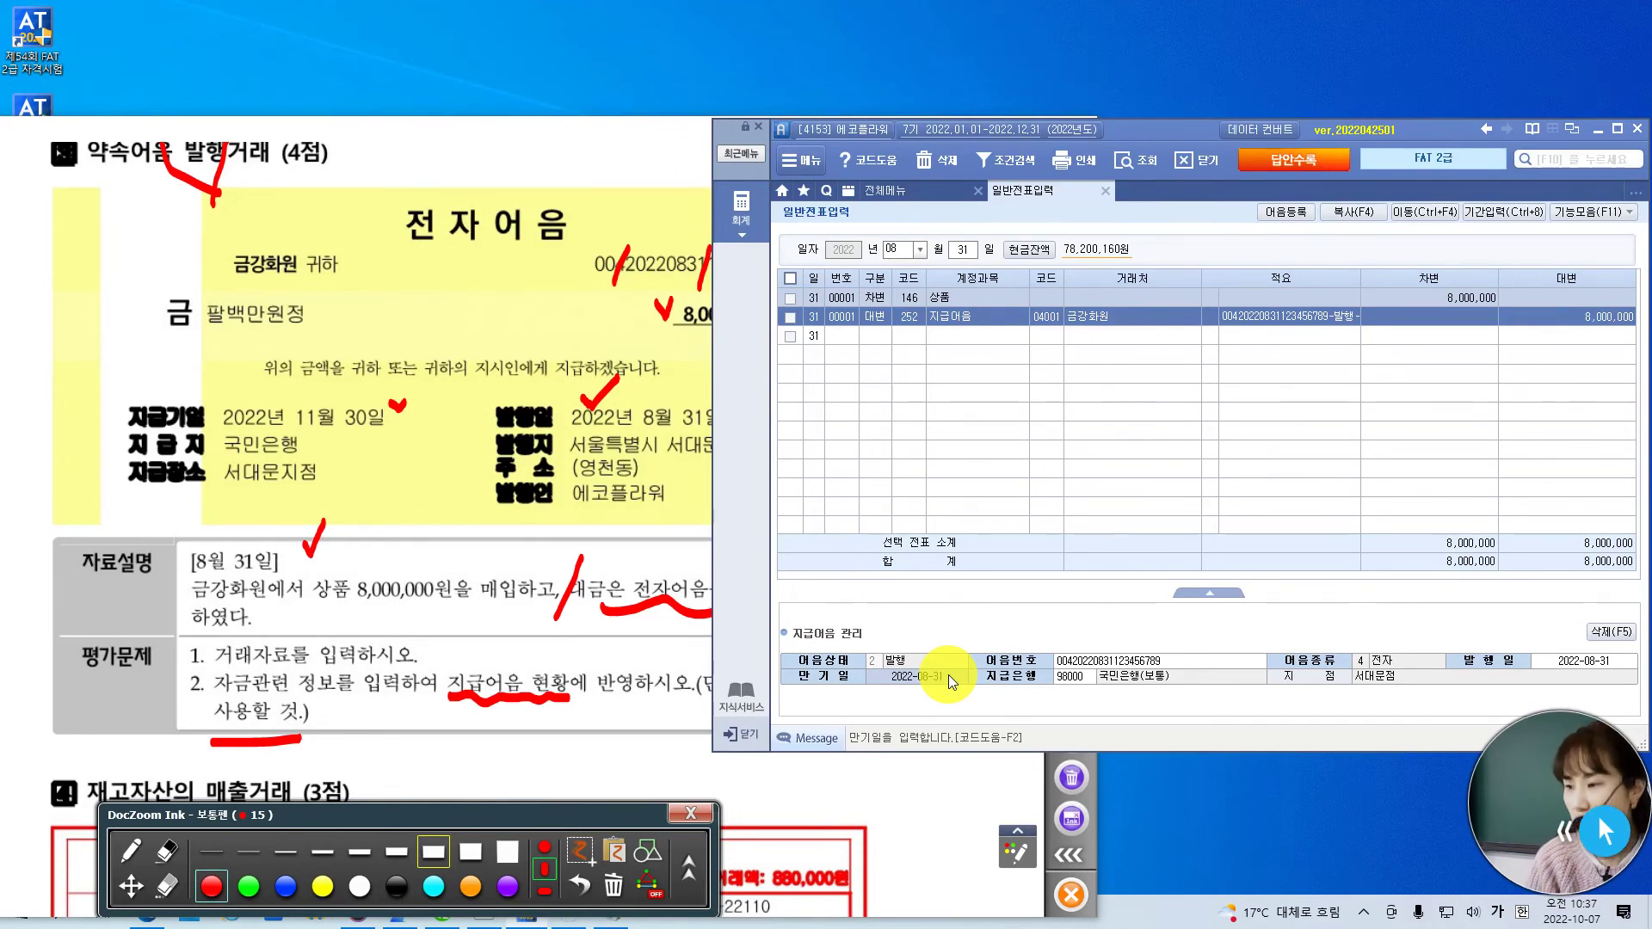
key("Return")
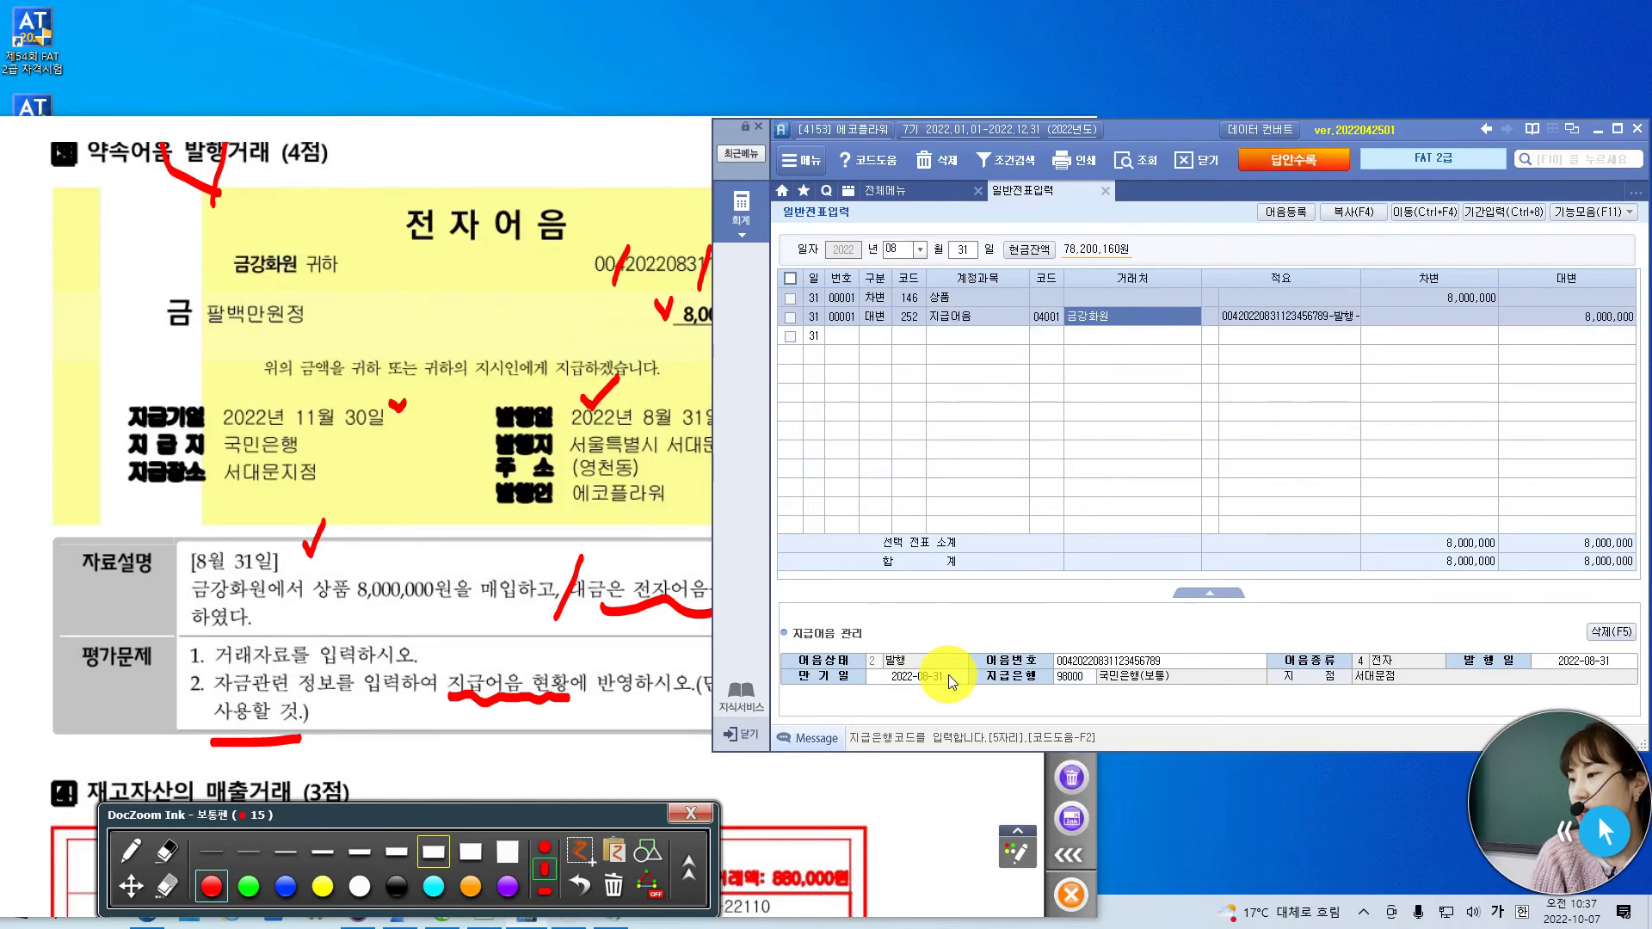
key("Return")
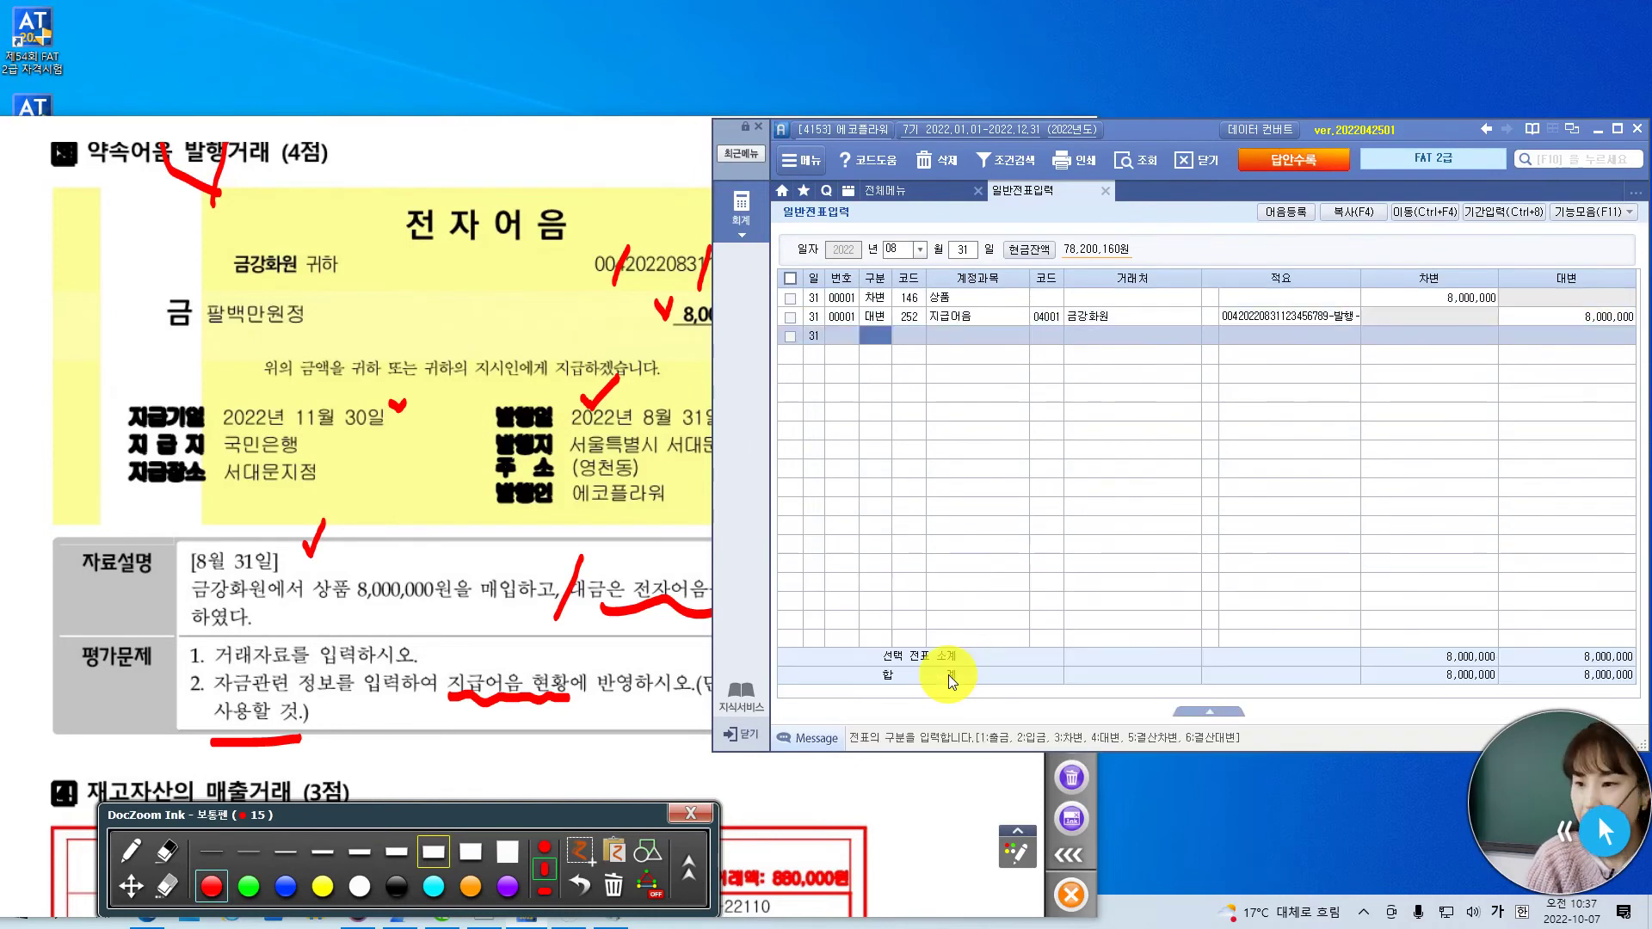
- Show the next exam page at full width, scrolled to the credit card receipt problem
left_click(336, 128)
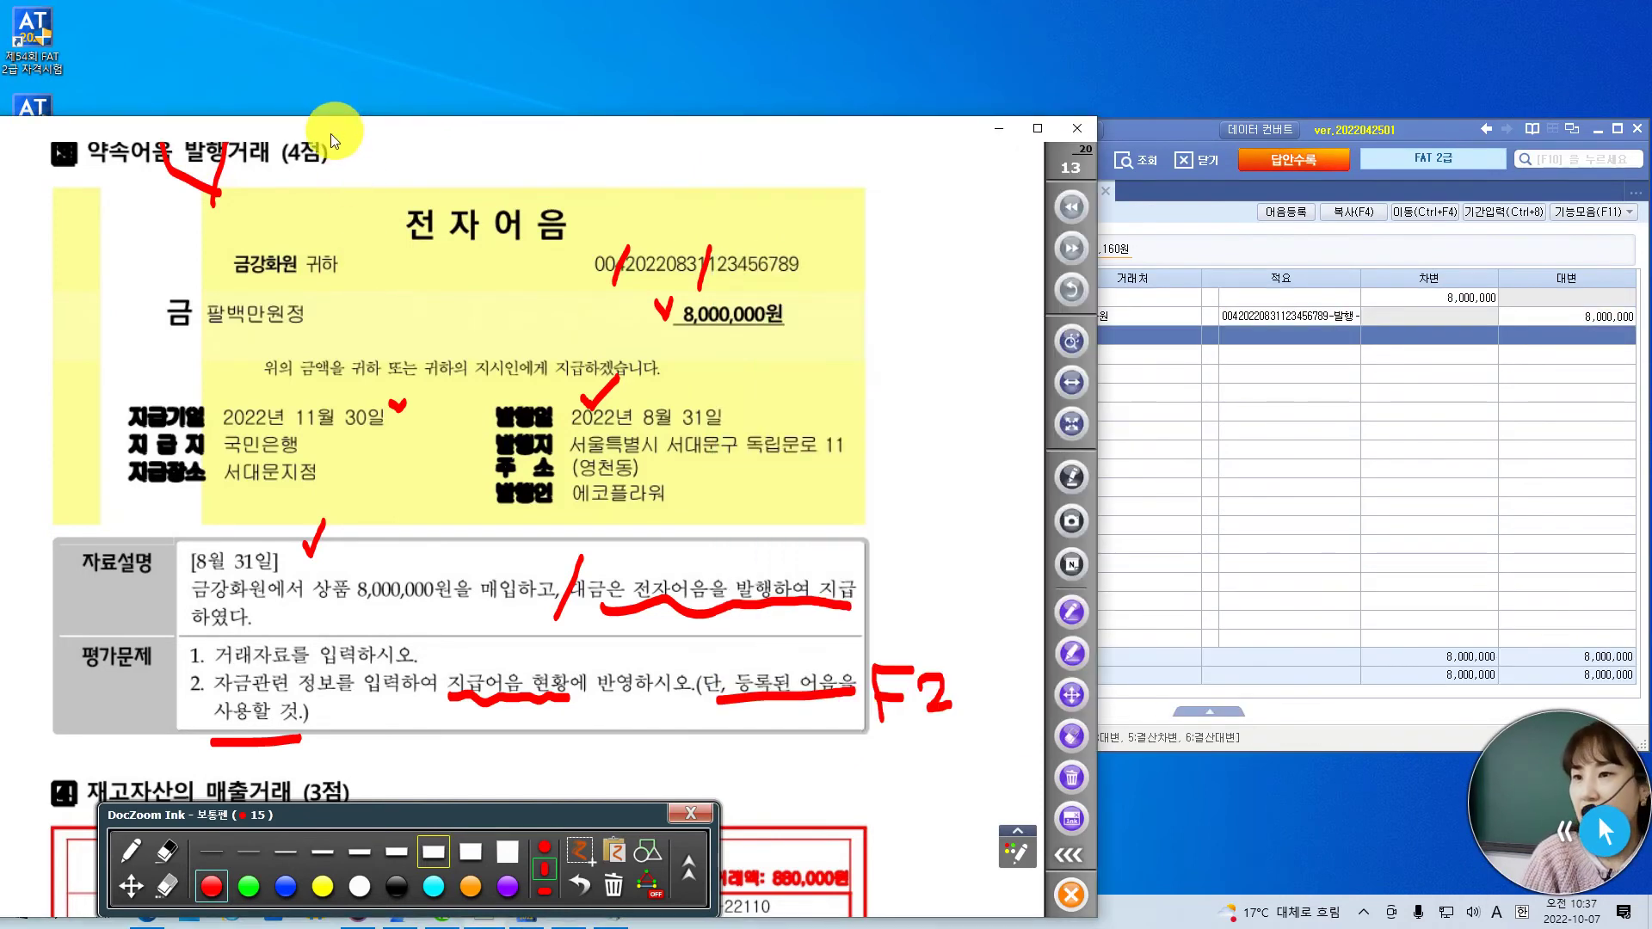
left_click(1077, 248)
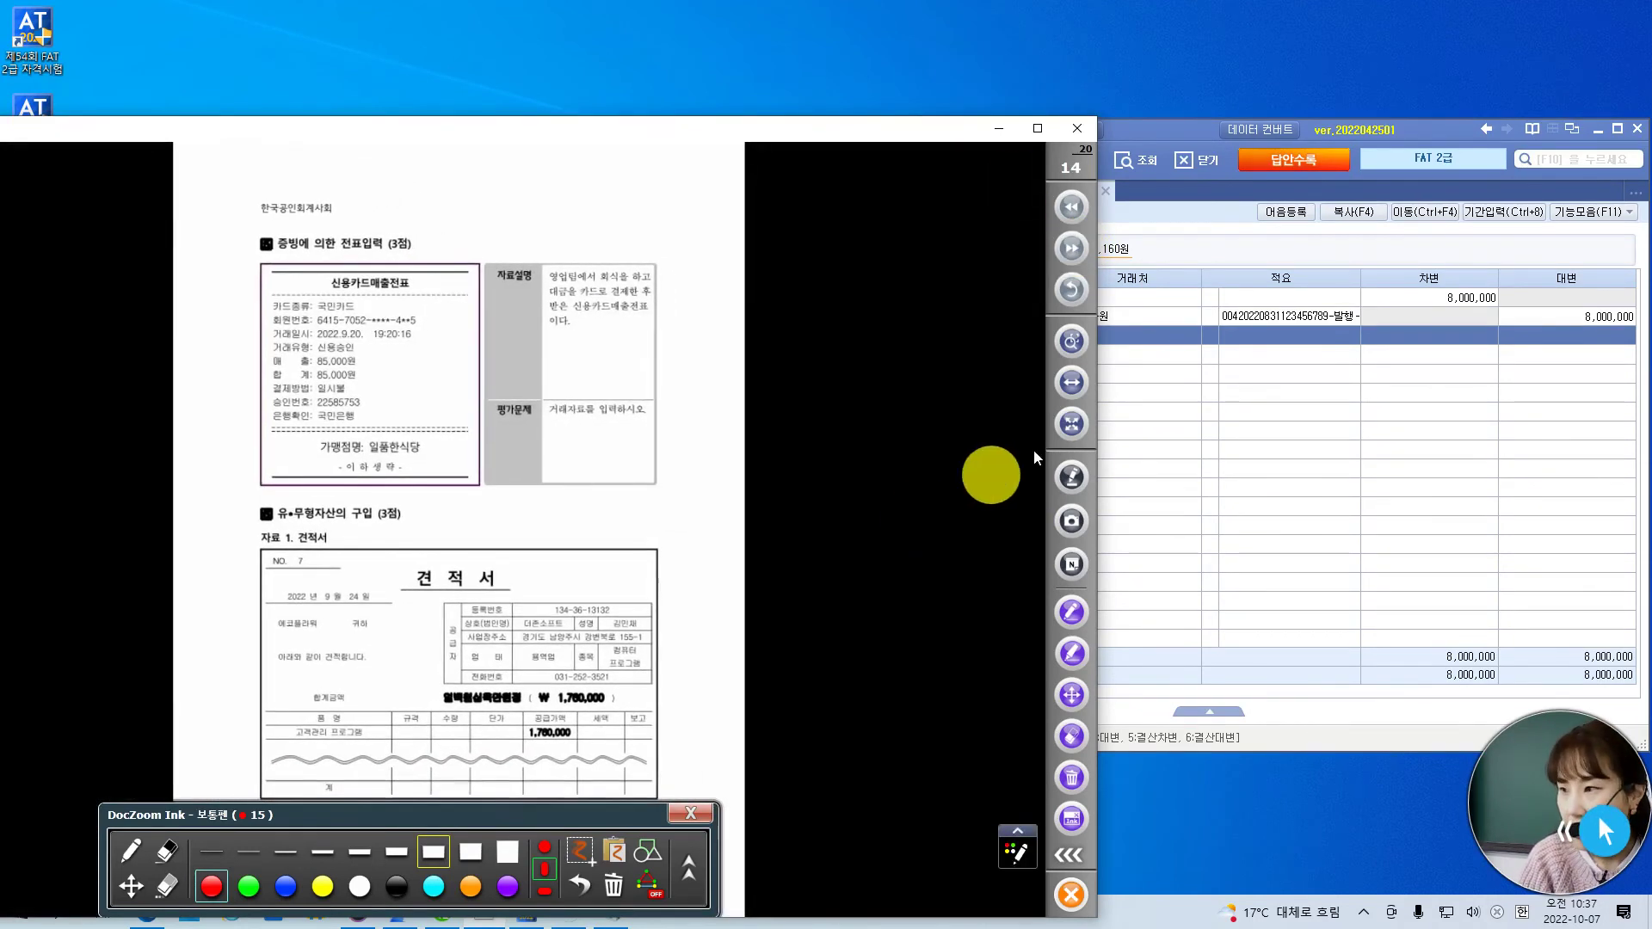
left_click(1071, 386)
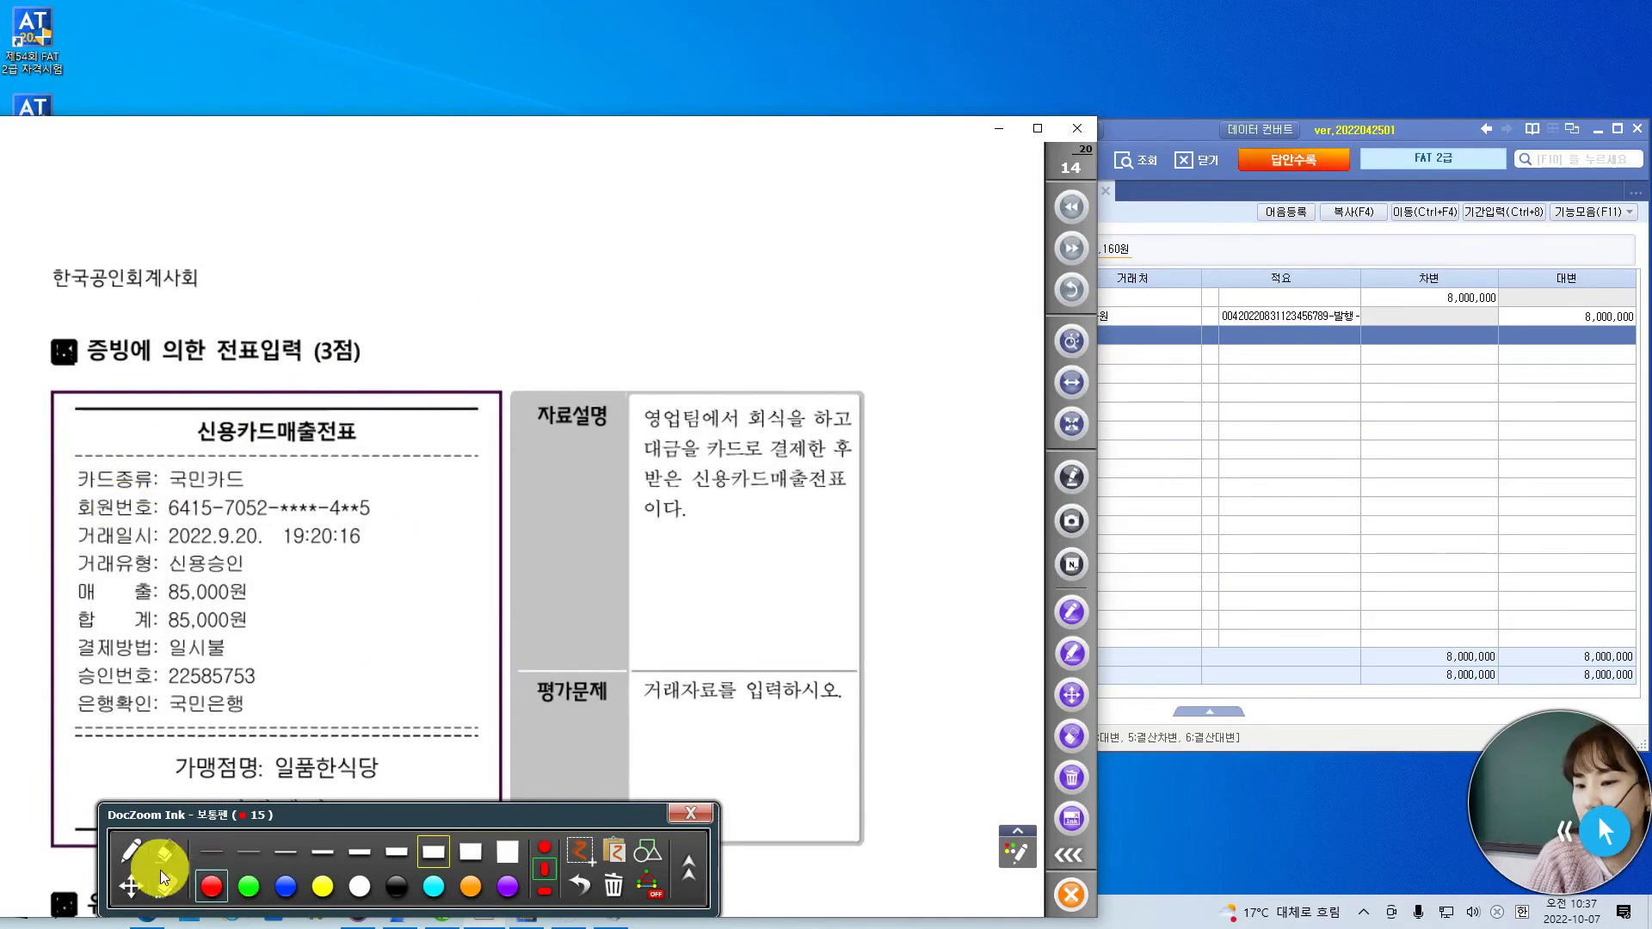
left_click(131, 886)
left_click_drag(391, 678, 405, 499)
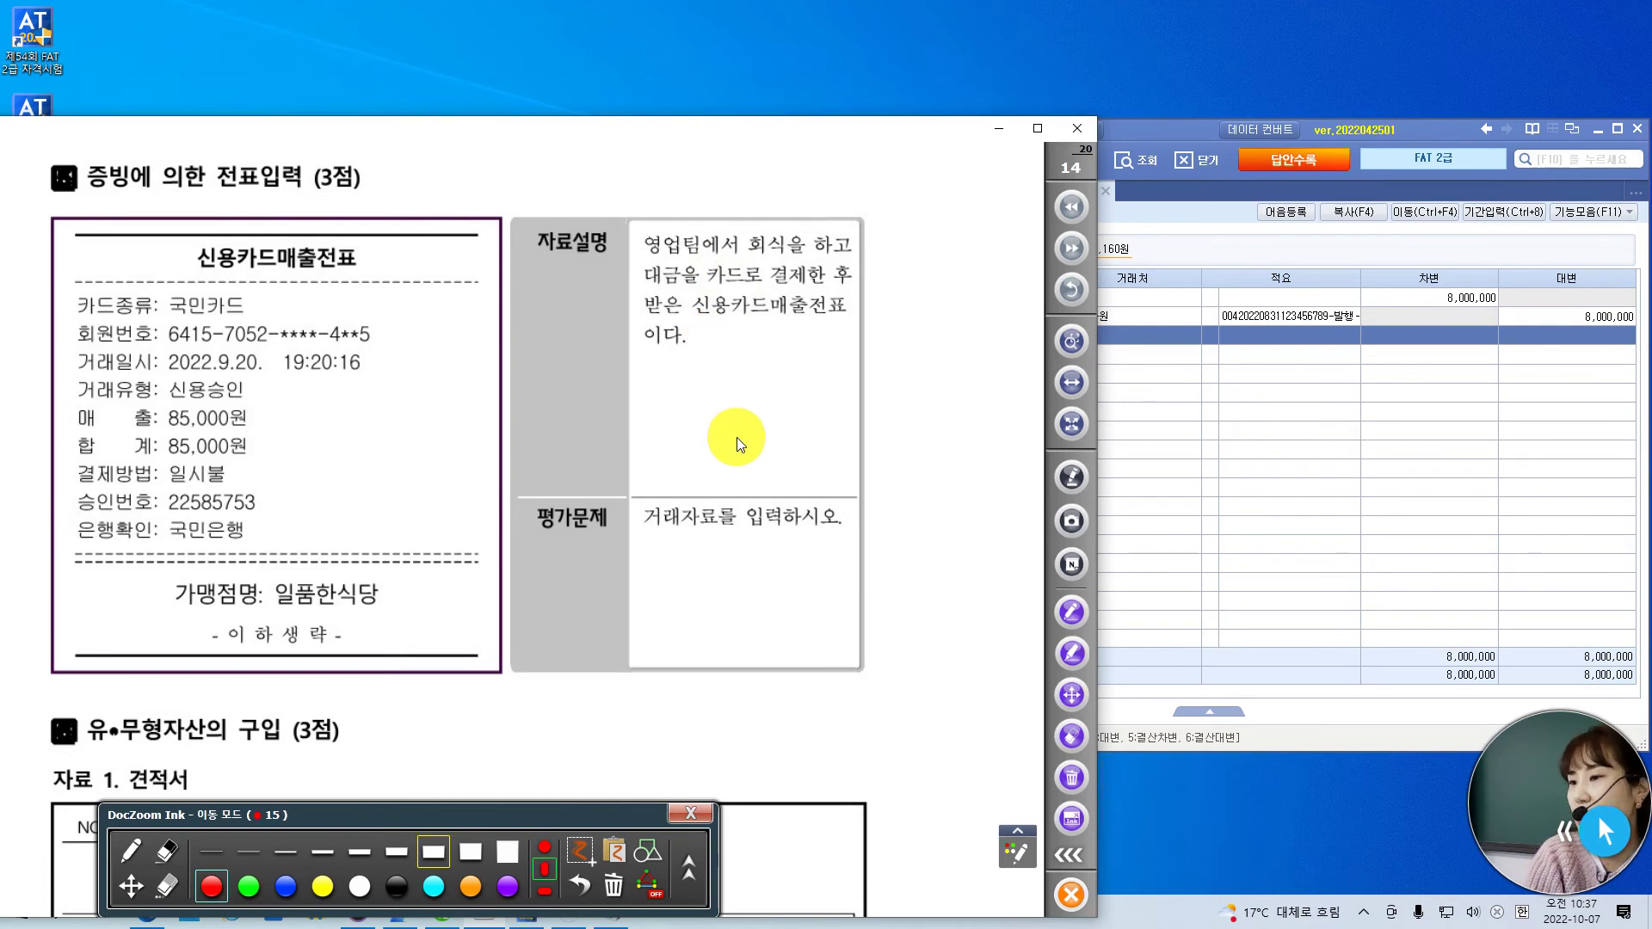
- Tick the 9.20 date and 85,000원 amount, circle 국민카드, and erase the 국민은행 check
left_click(1237, 466)
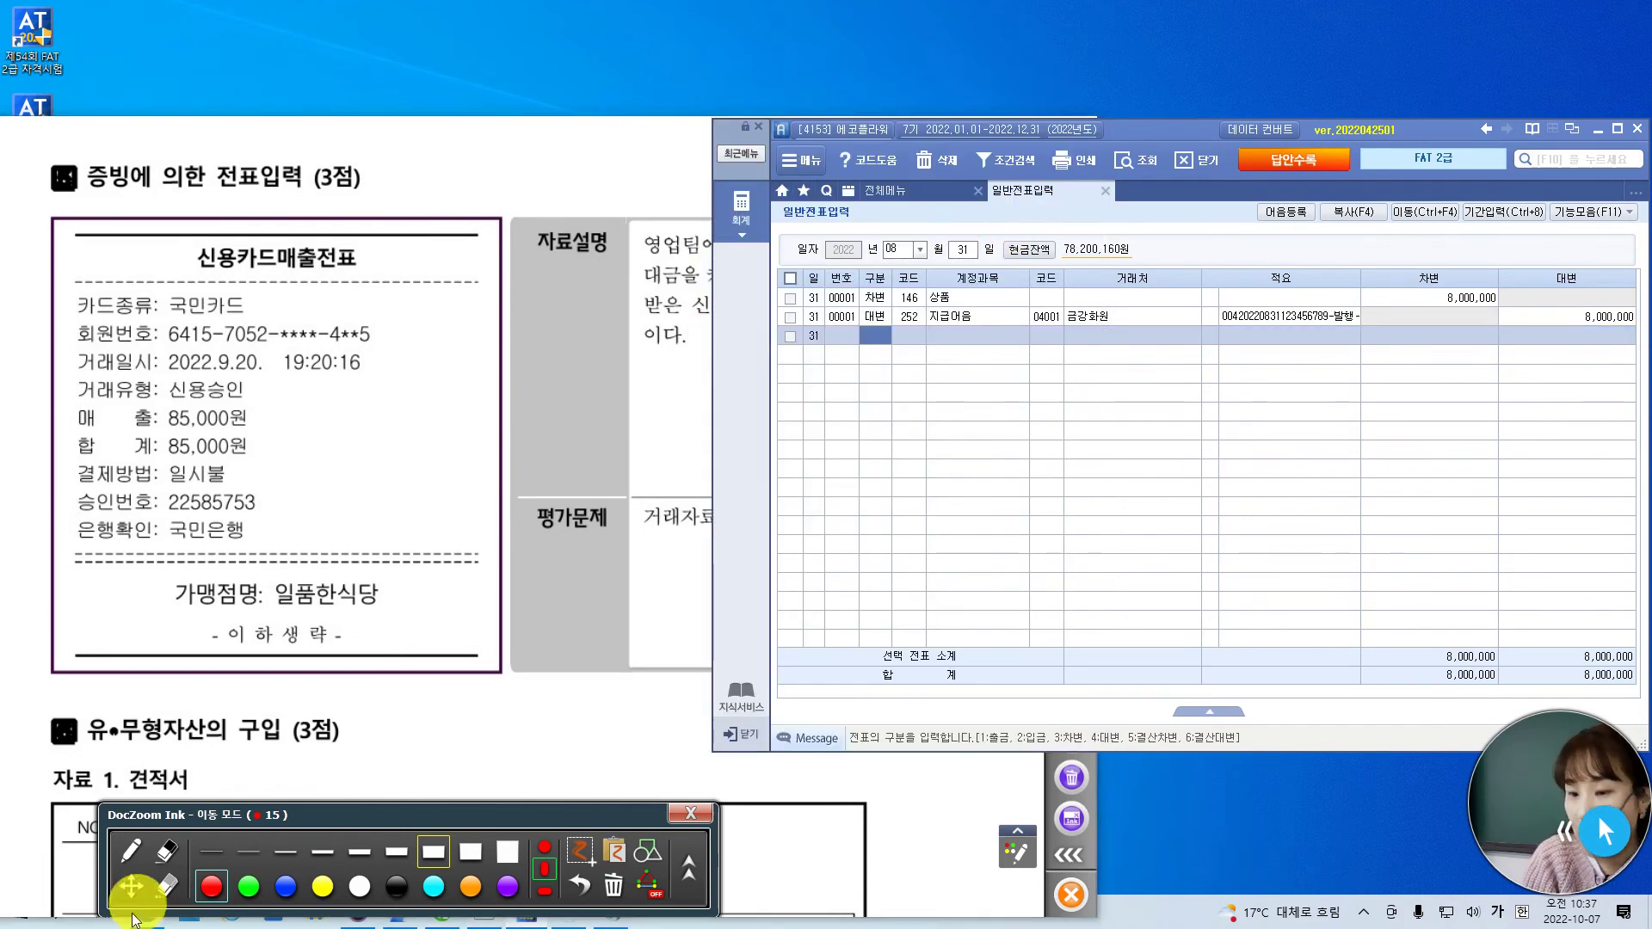
left_click(130, 851)
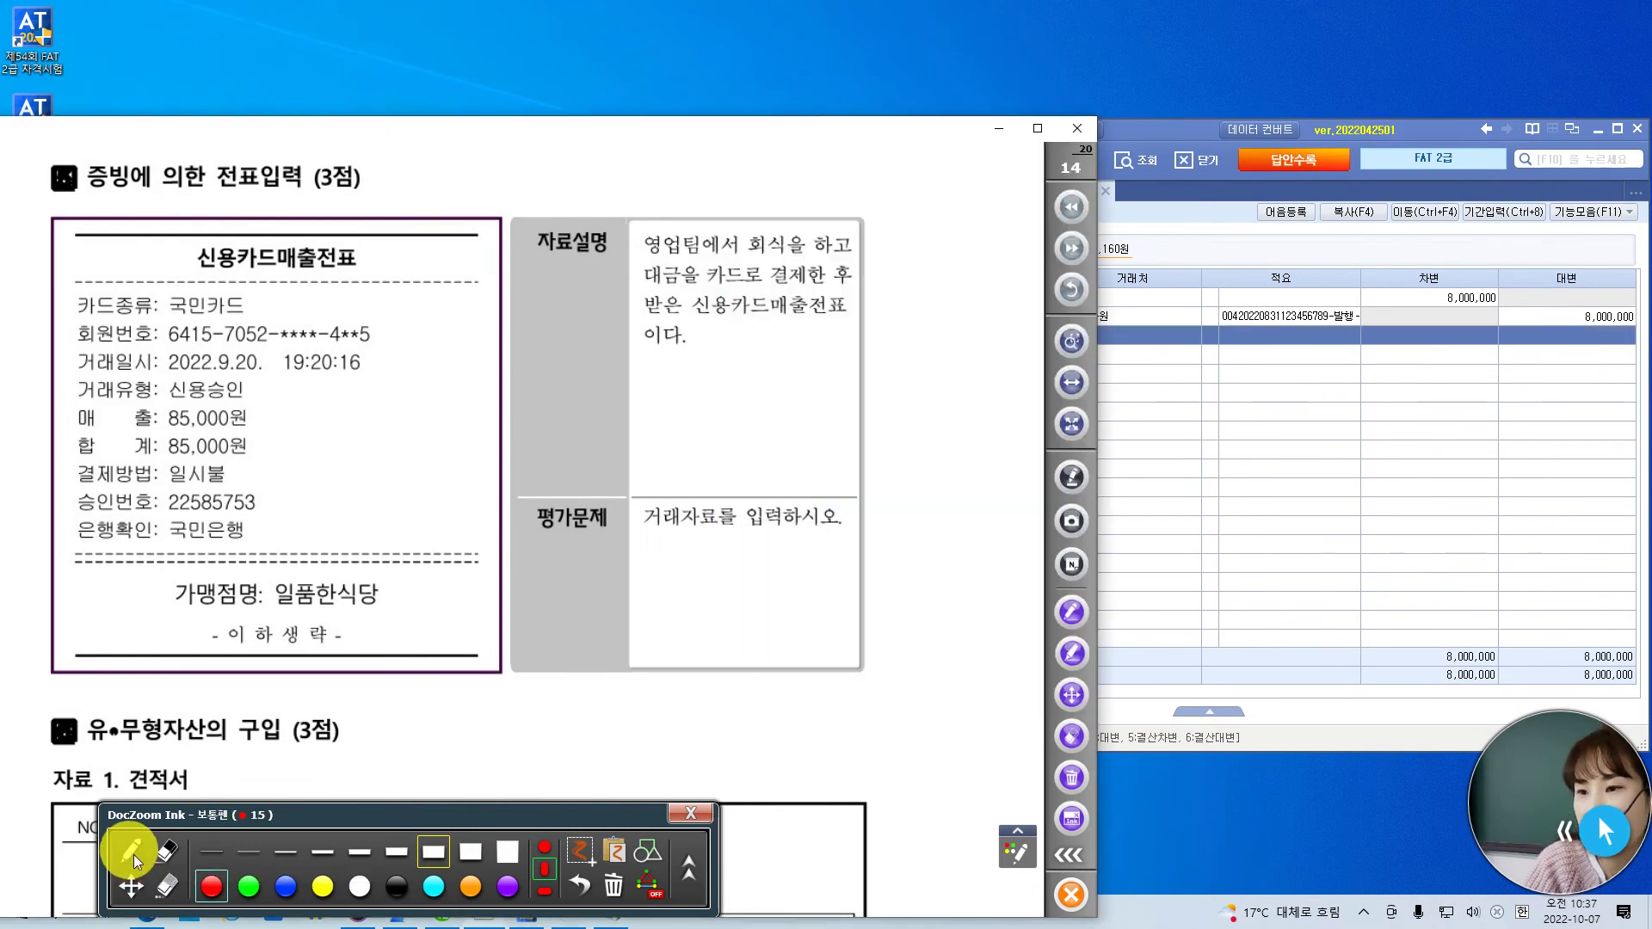
left_click_drag(259, 348, 289, 338)
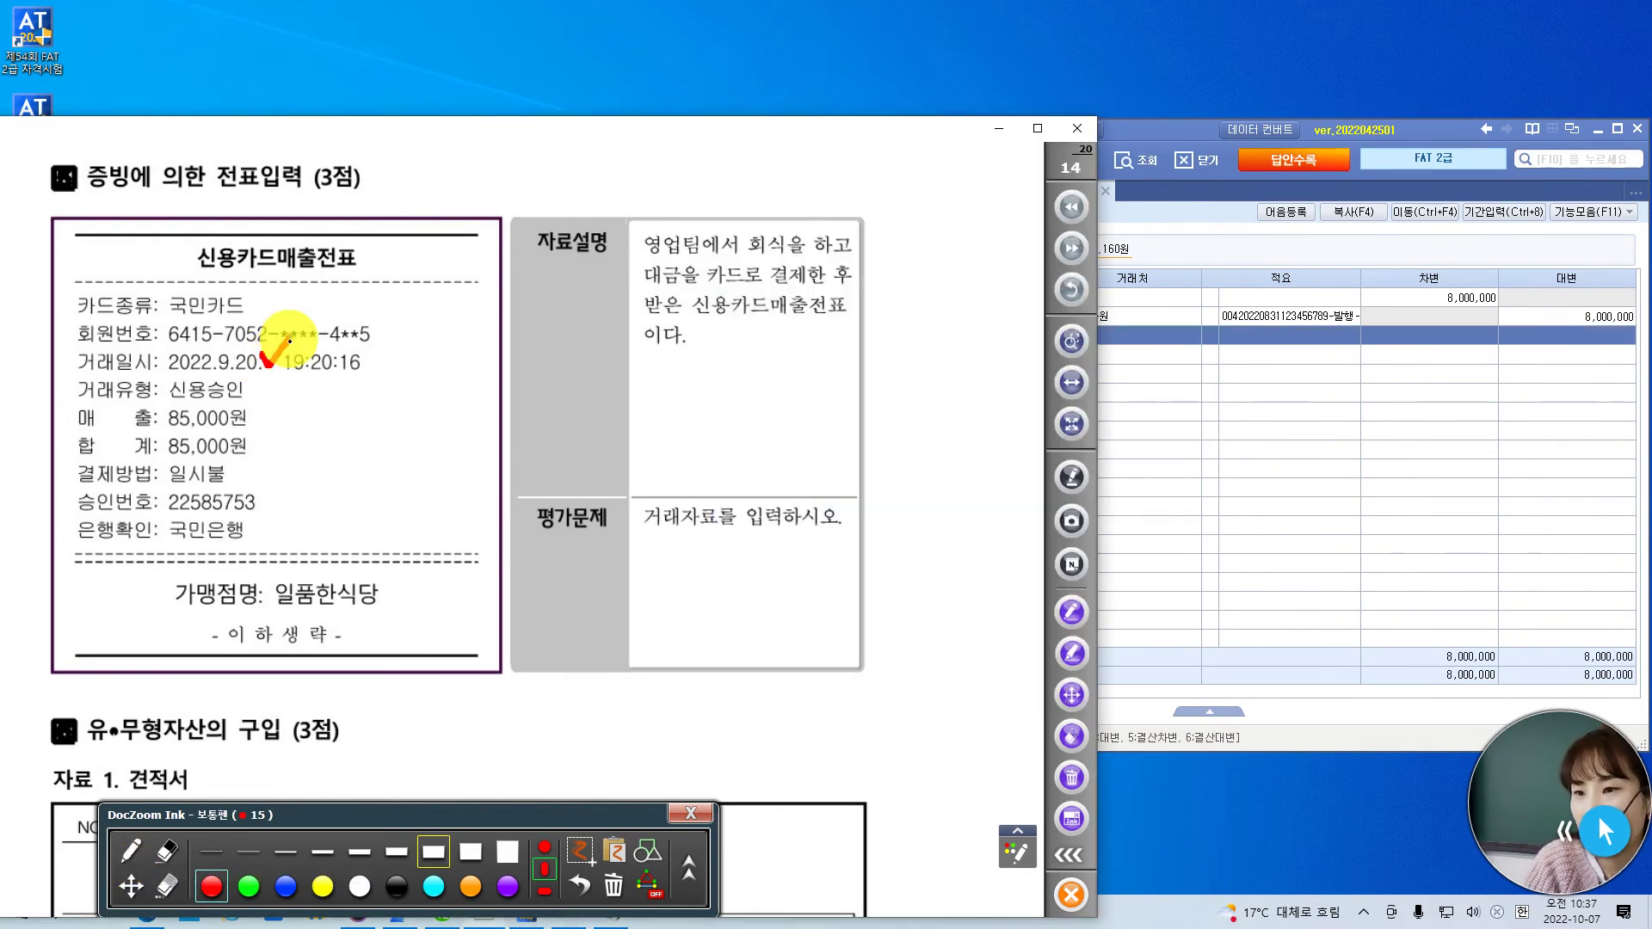
mouse_move(263, 411)
left_mouse_down()
mouse_move(272, 426)
mouse_move(282, 409)
left_mouse_up()
mouse_move(250, 526)
left_mouse_down()
mouse_move(255, 546)
mouse_move(264, 524)
left_mouse_up()
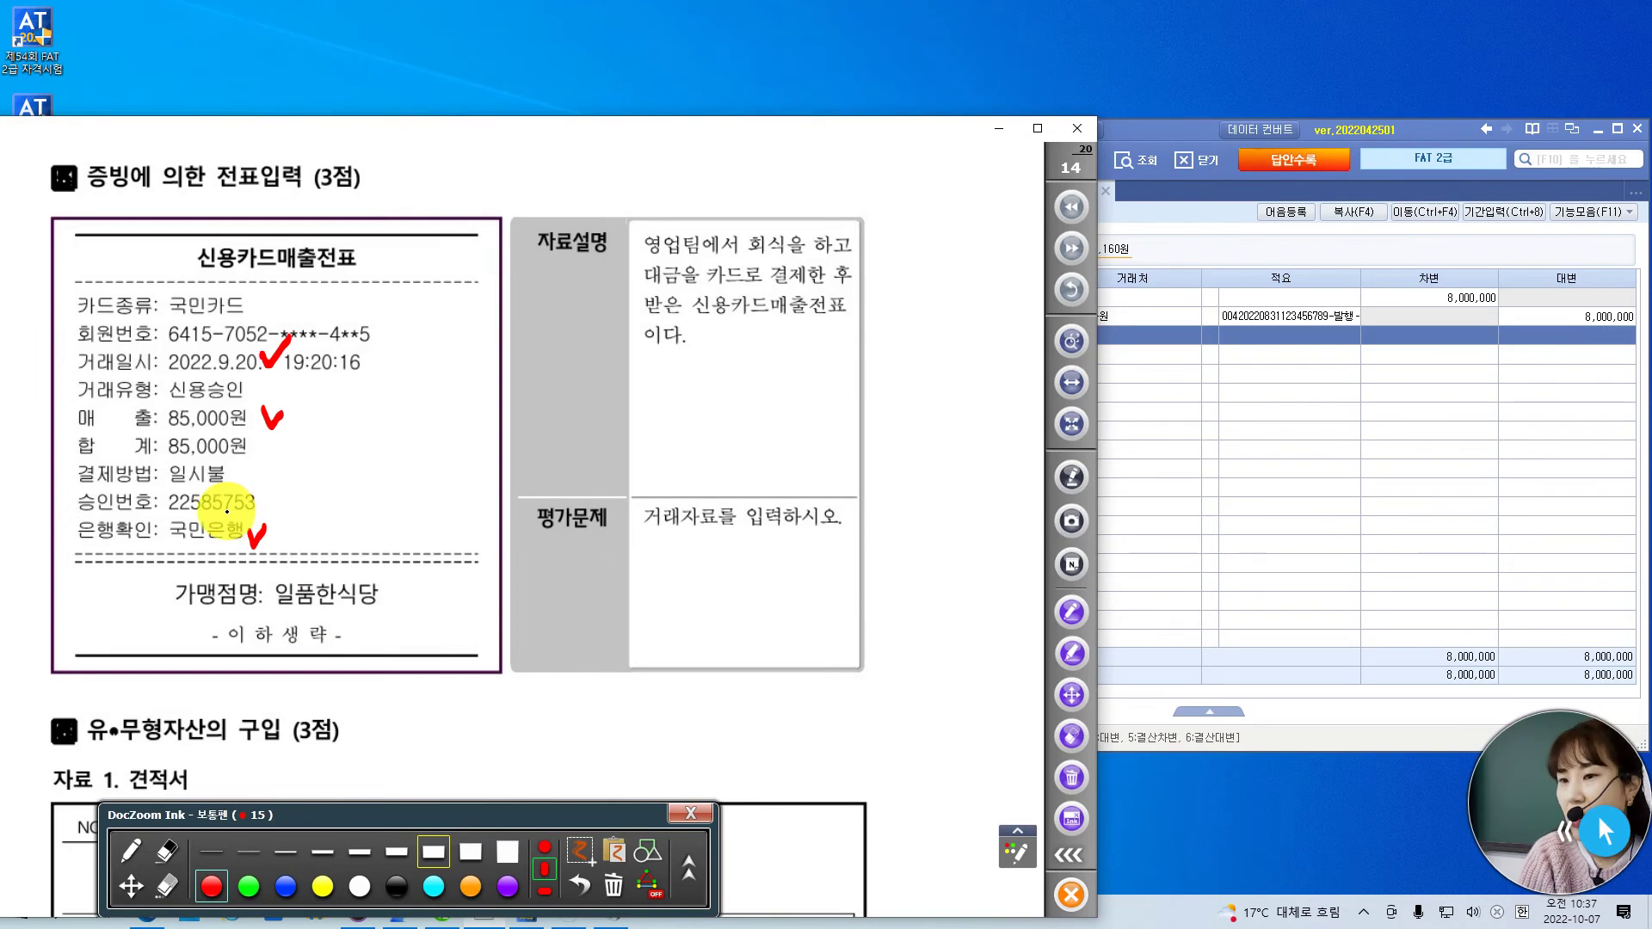
mouse_move(262, 286)
left_mouse_down()
mouse_move(172, 297)
mouse_move(255, 277)
left_mouse_up()
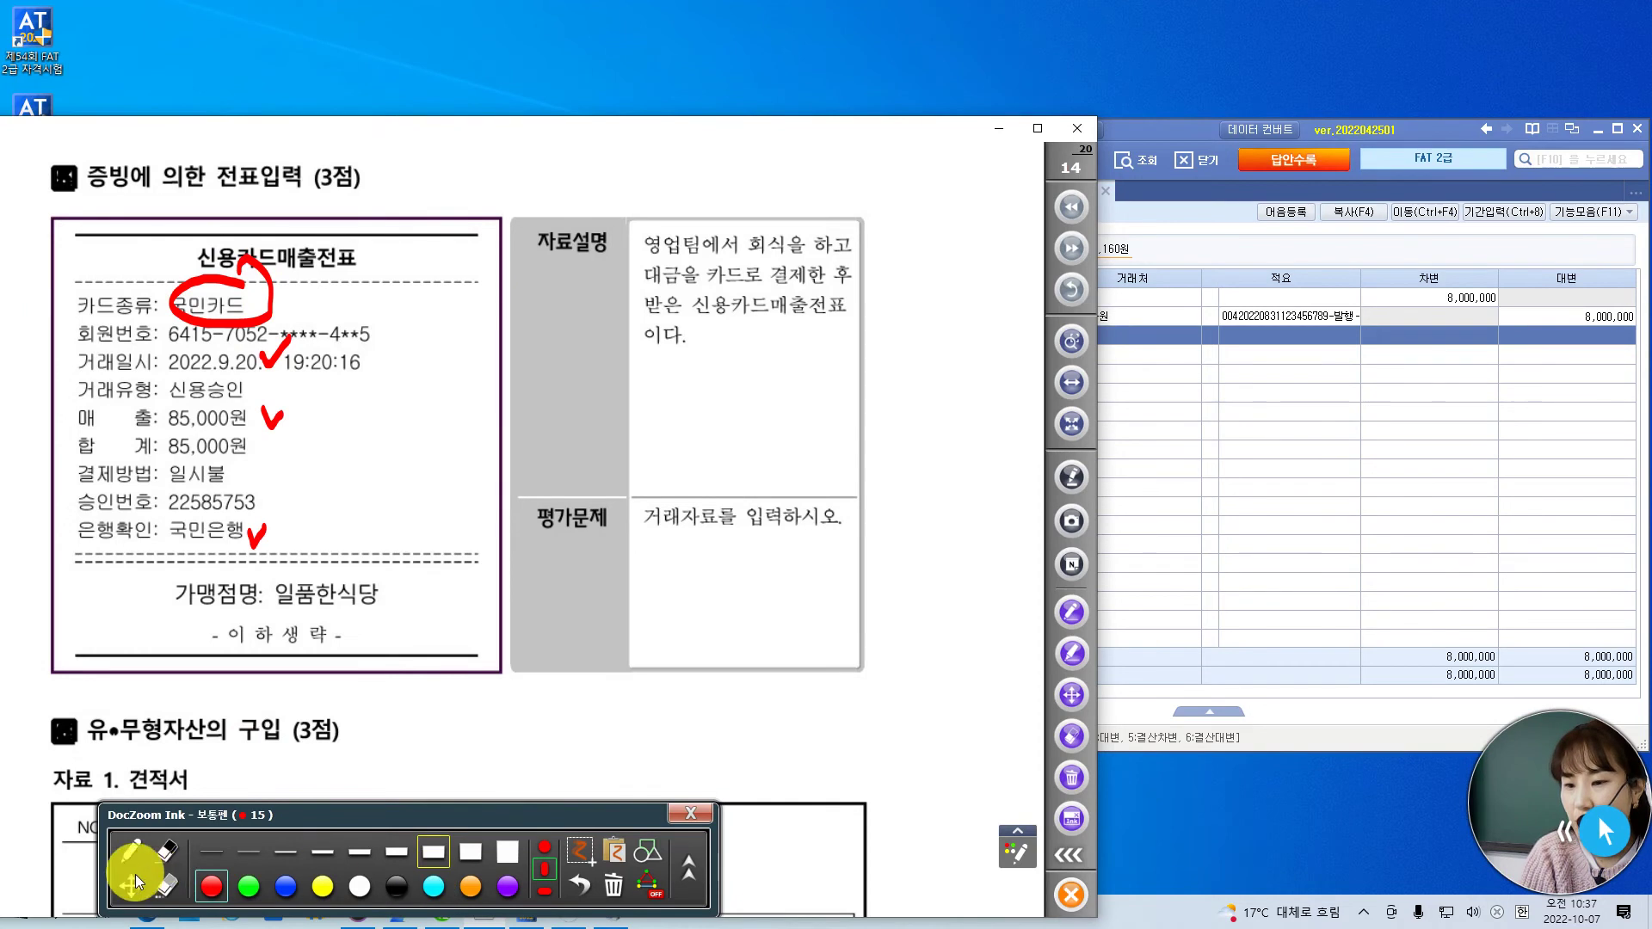
left_click(164, 884)
left_click_drag(253, 527, 258, 538)
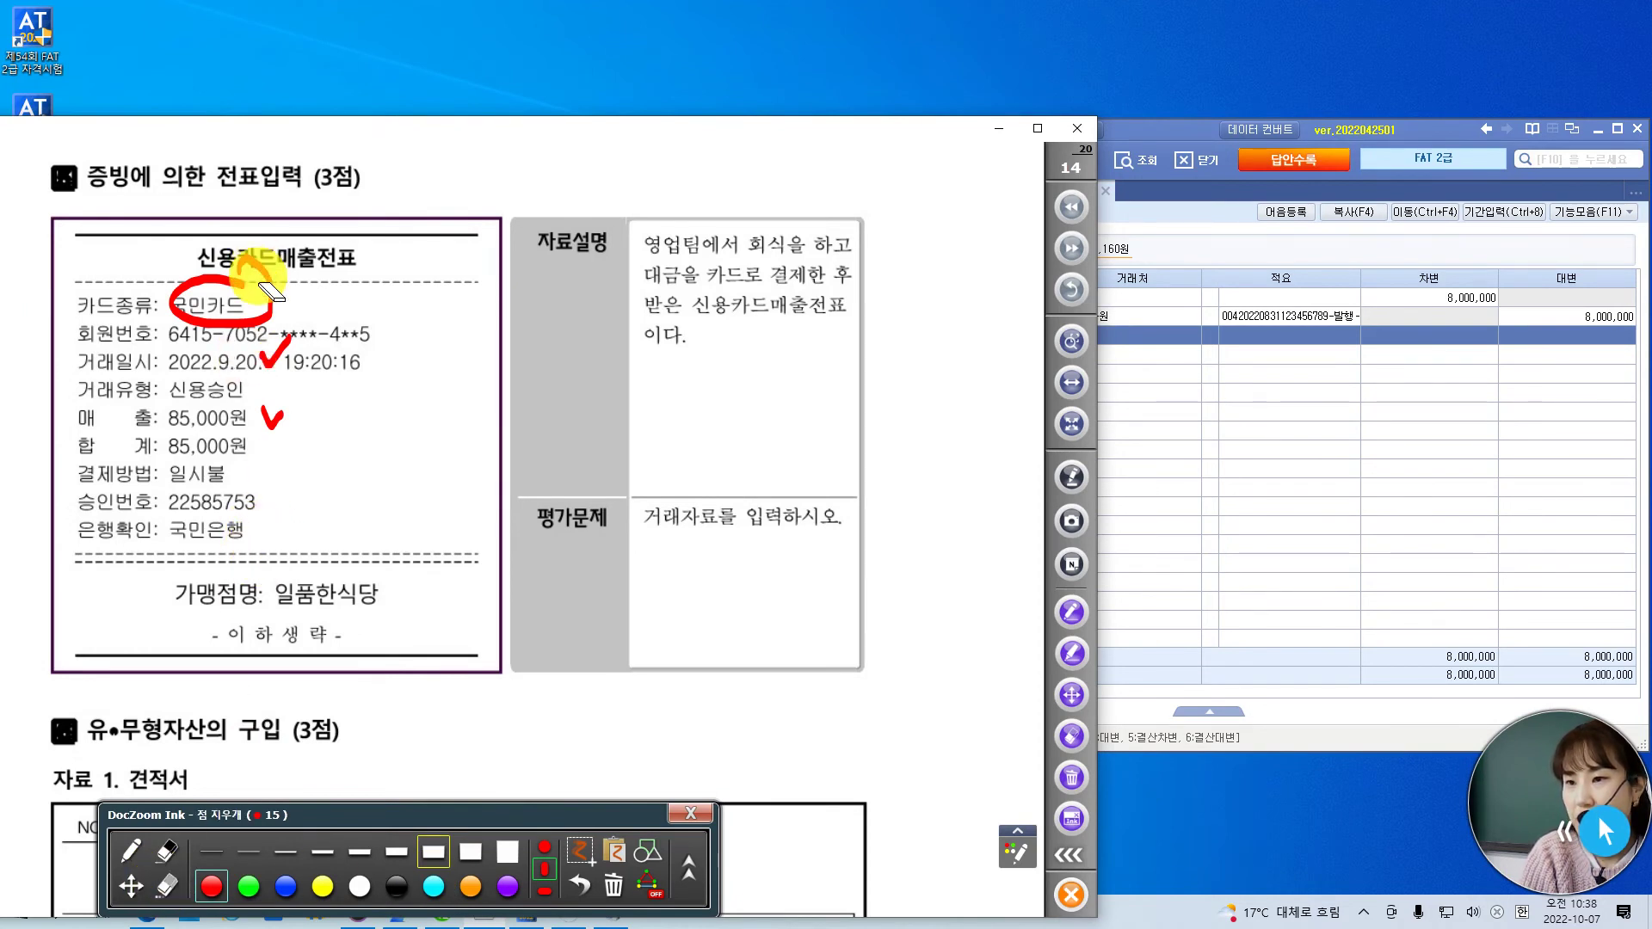
left_click(1146, 127)
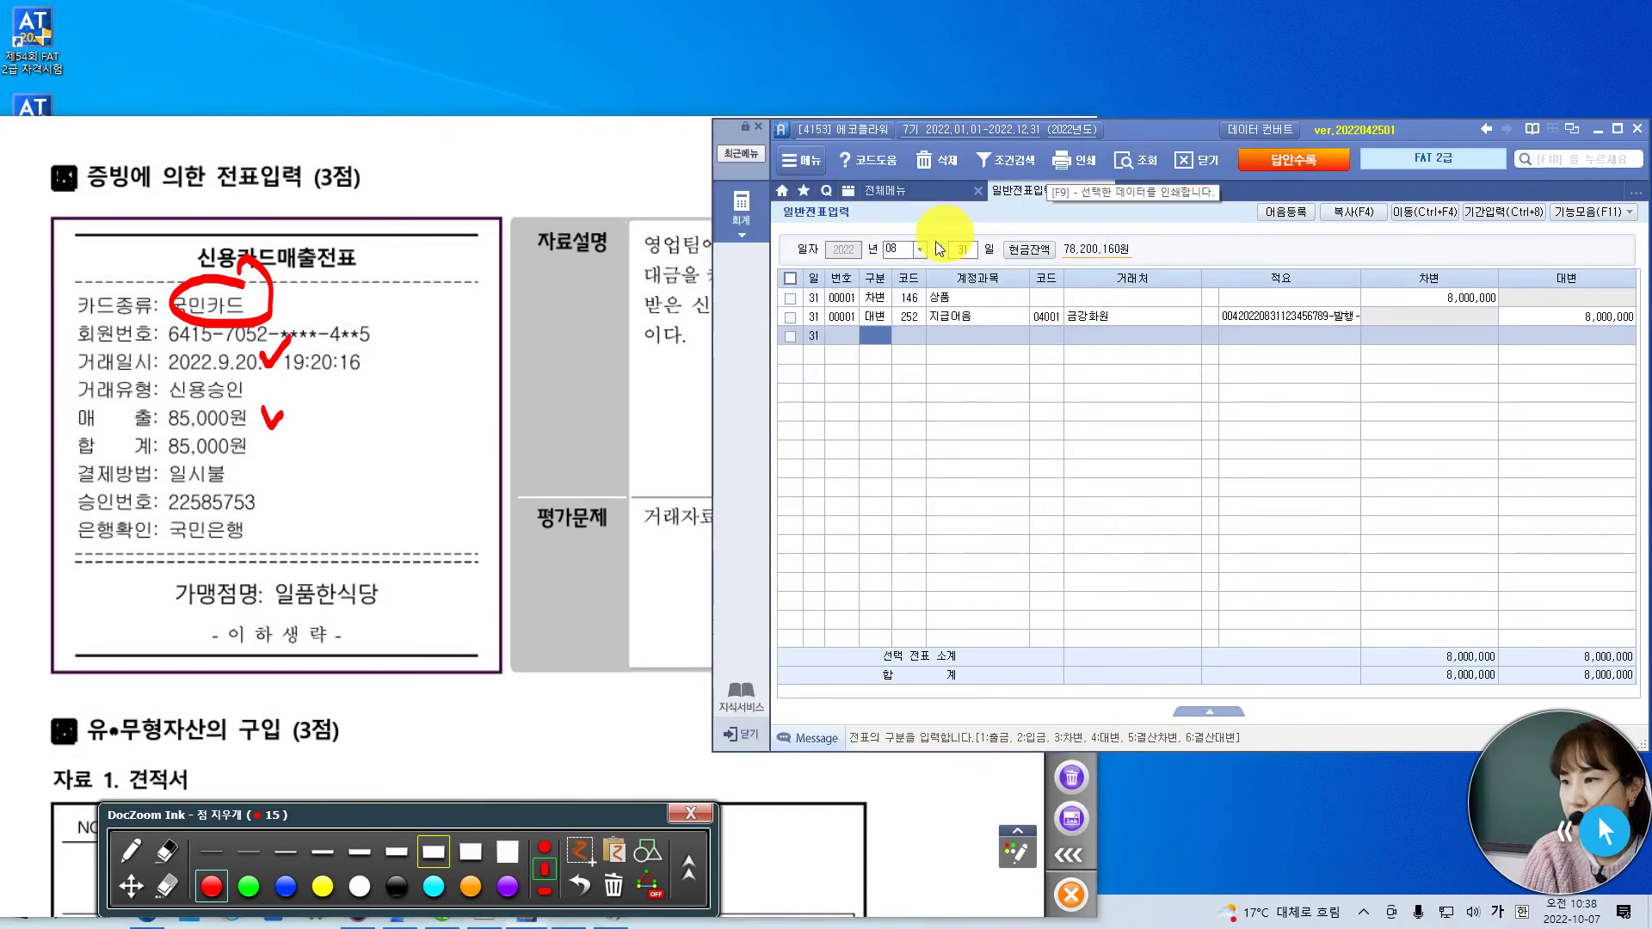
- Set the voucher date to September 20
left_click(903, 251)
type("09")
key("Return")
type("20")
key("Return")
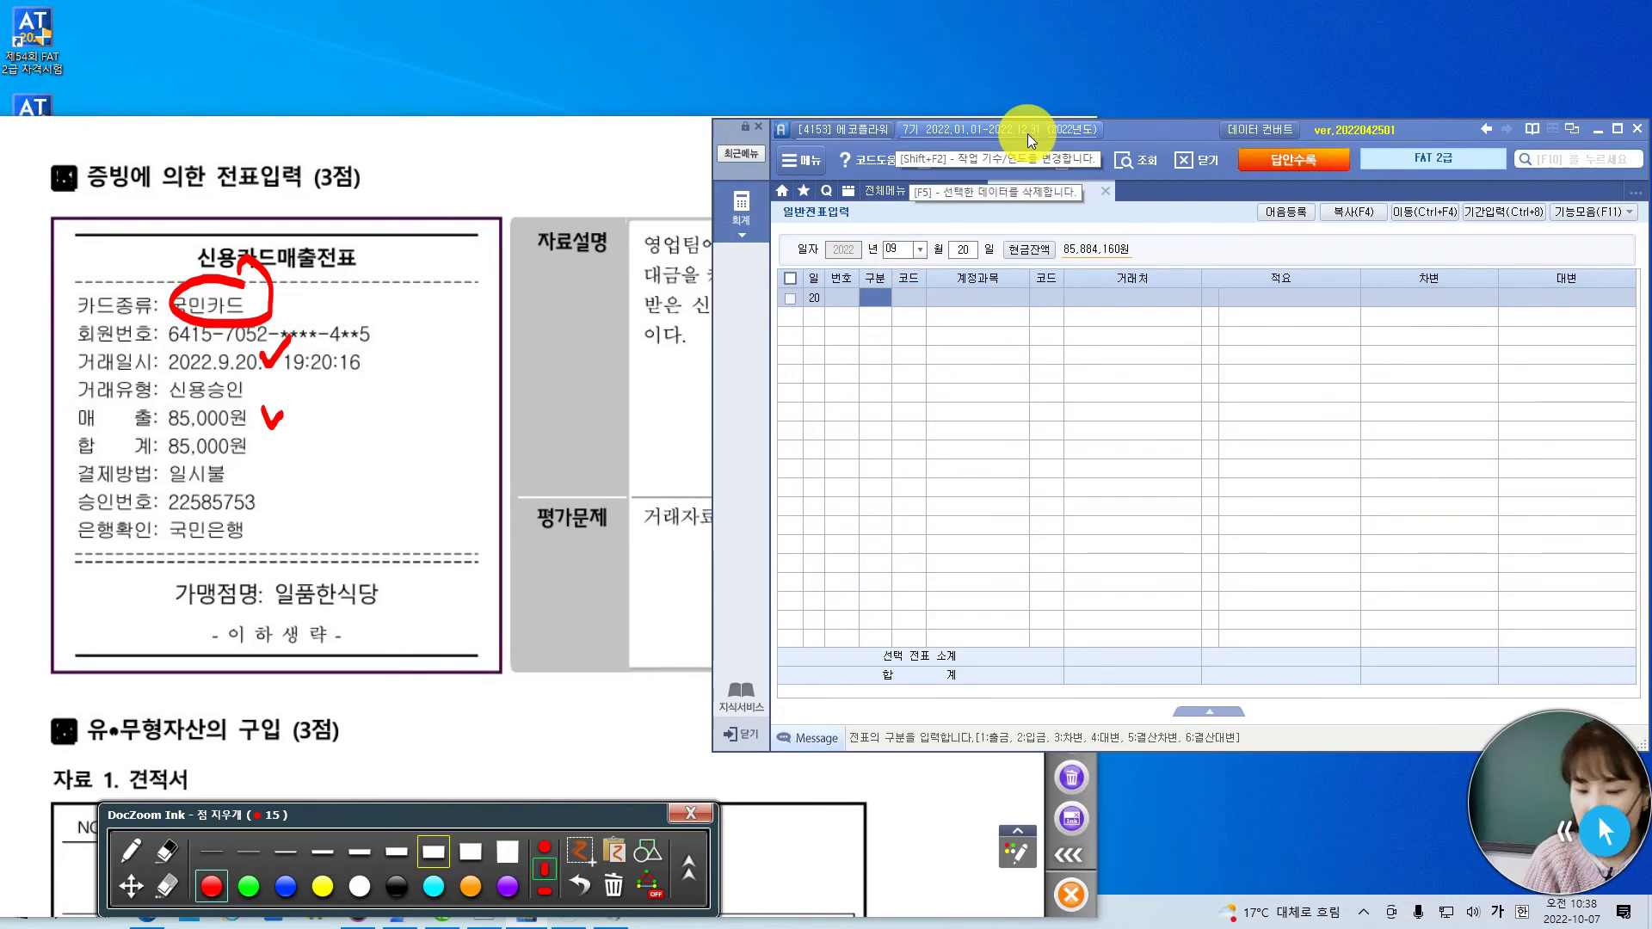
- Debit 811 복리후생비 for 85,000
type("3")
key("Return")
type("복리")
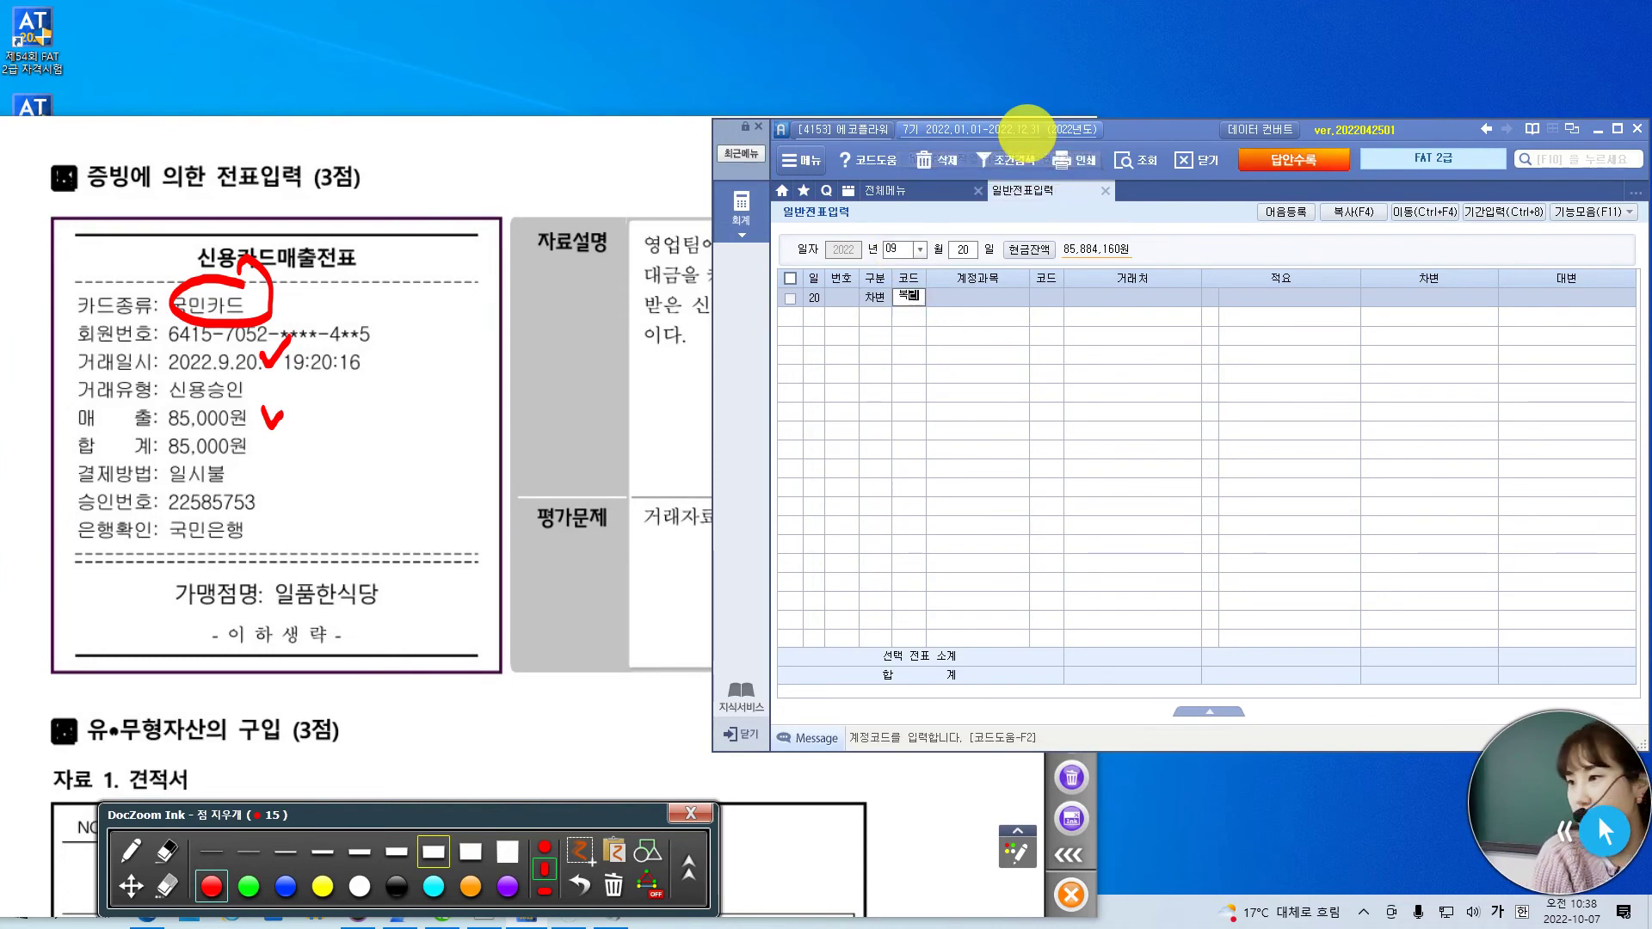
key("Return")
key("Down")
key("Down")
key("Down")
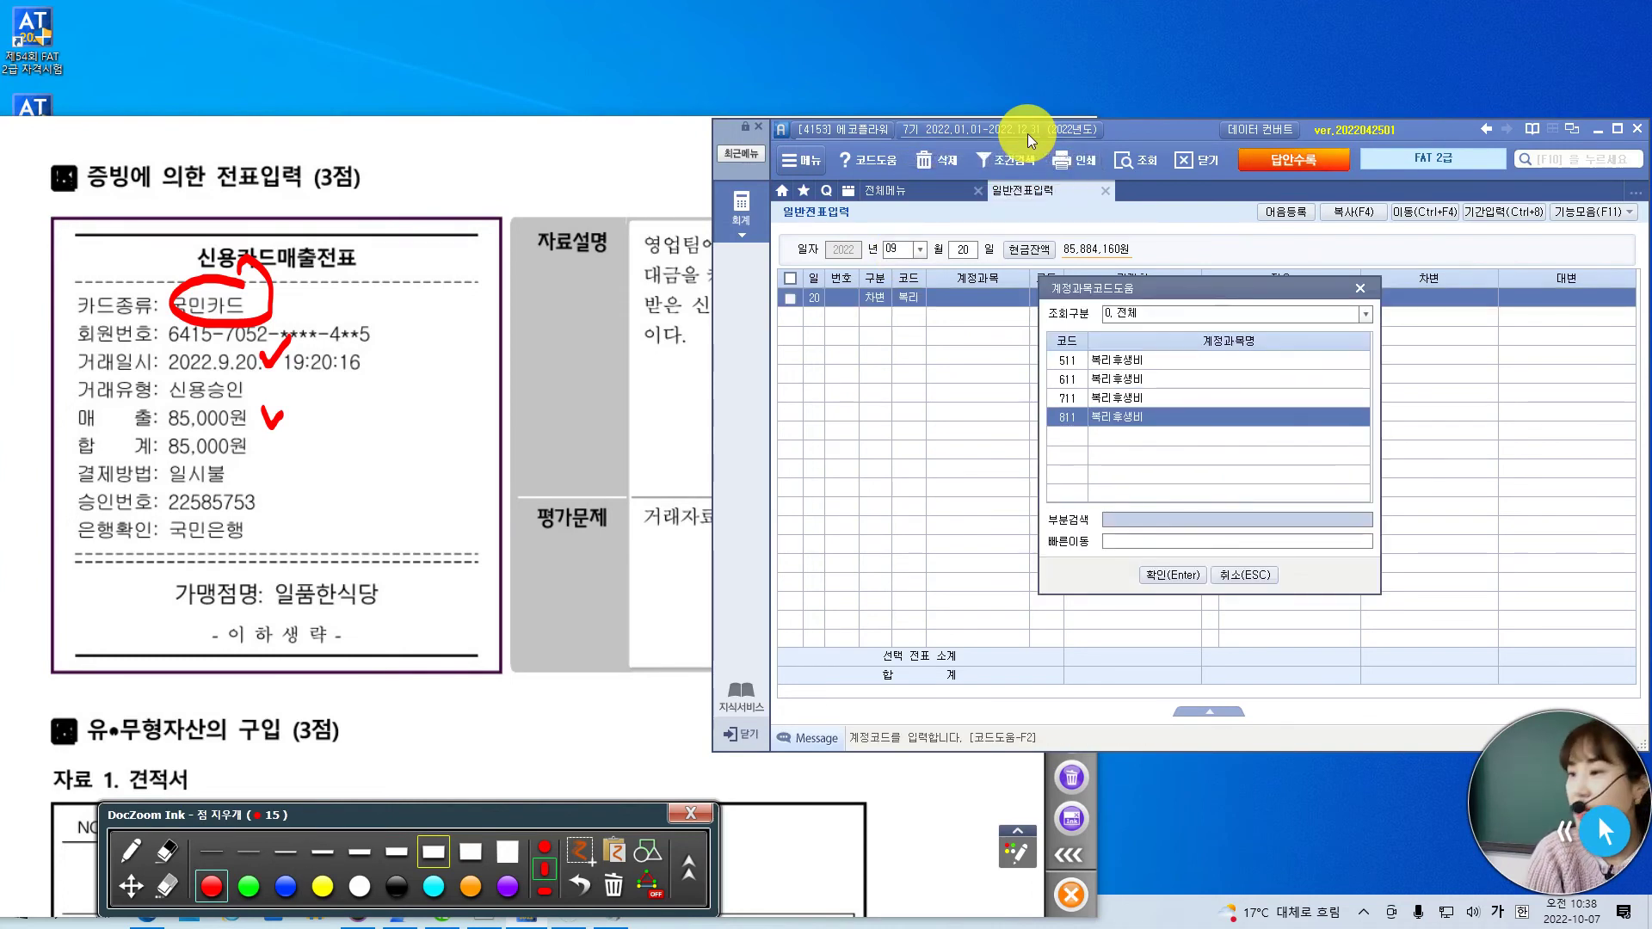
key("Return")
key("Return")
key("Return")
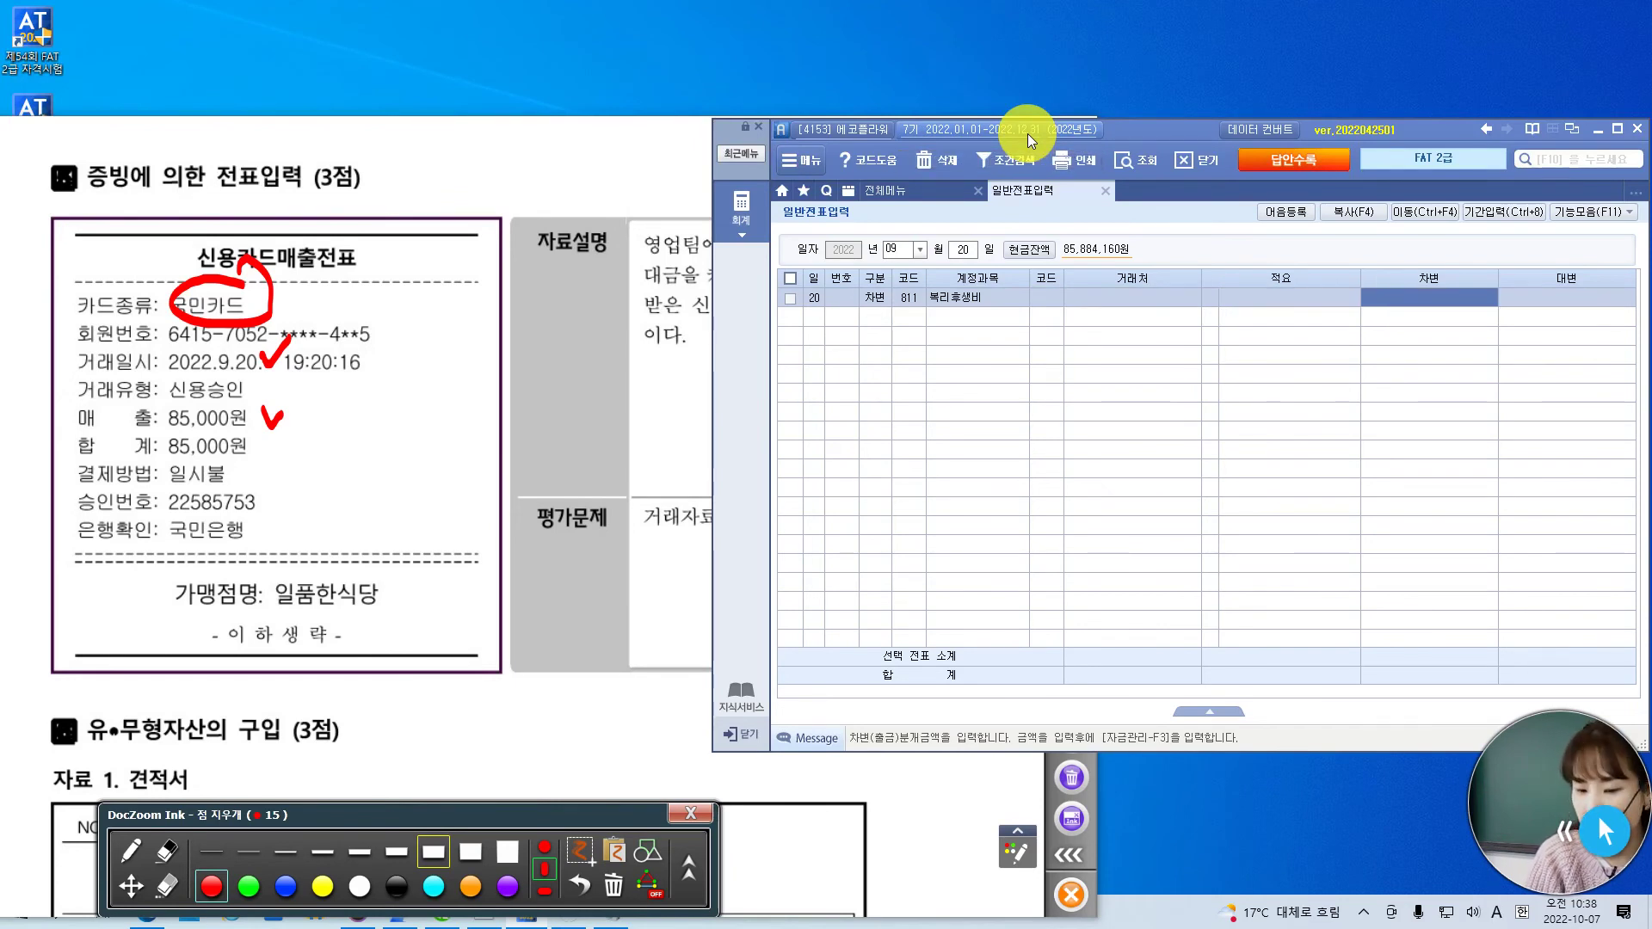
type("850000")
key("Return")
- Credit 253 미지급금 with partner 국민카드 to balance the voucher
type("4")
key("Return")
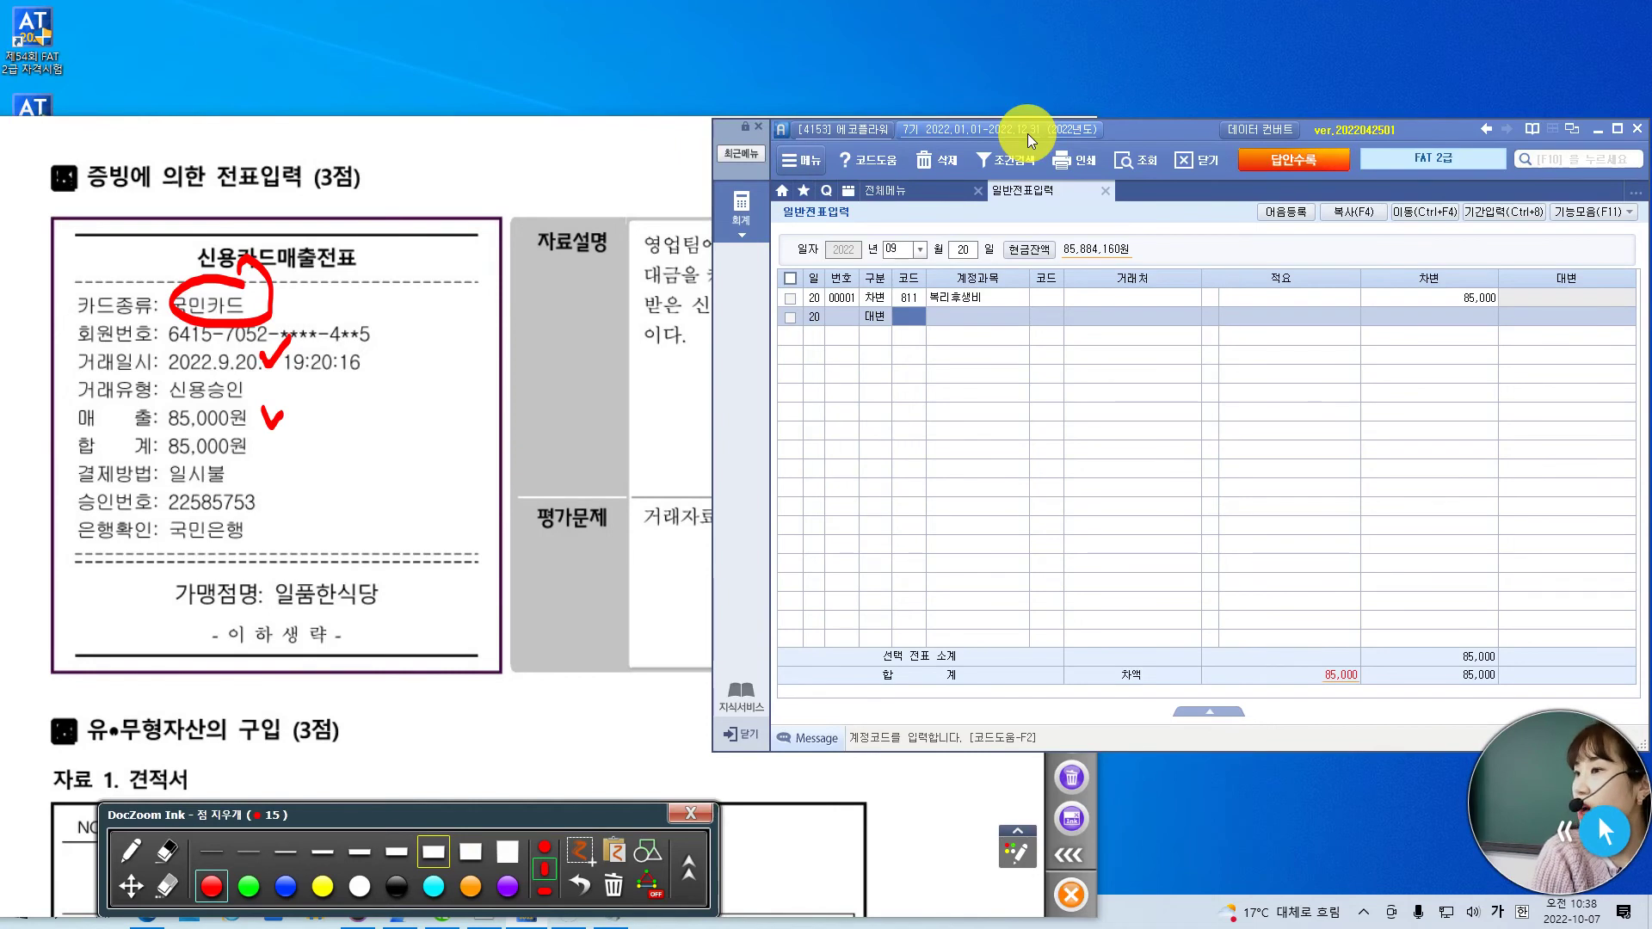
type("미지")
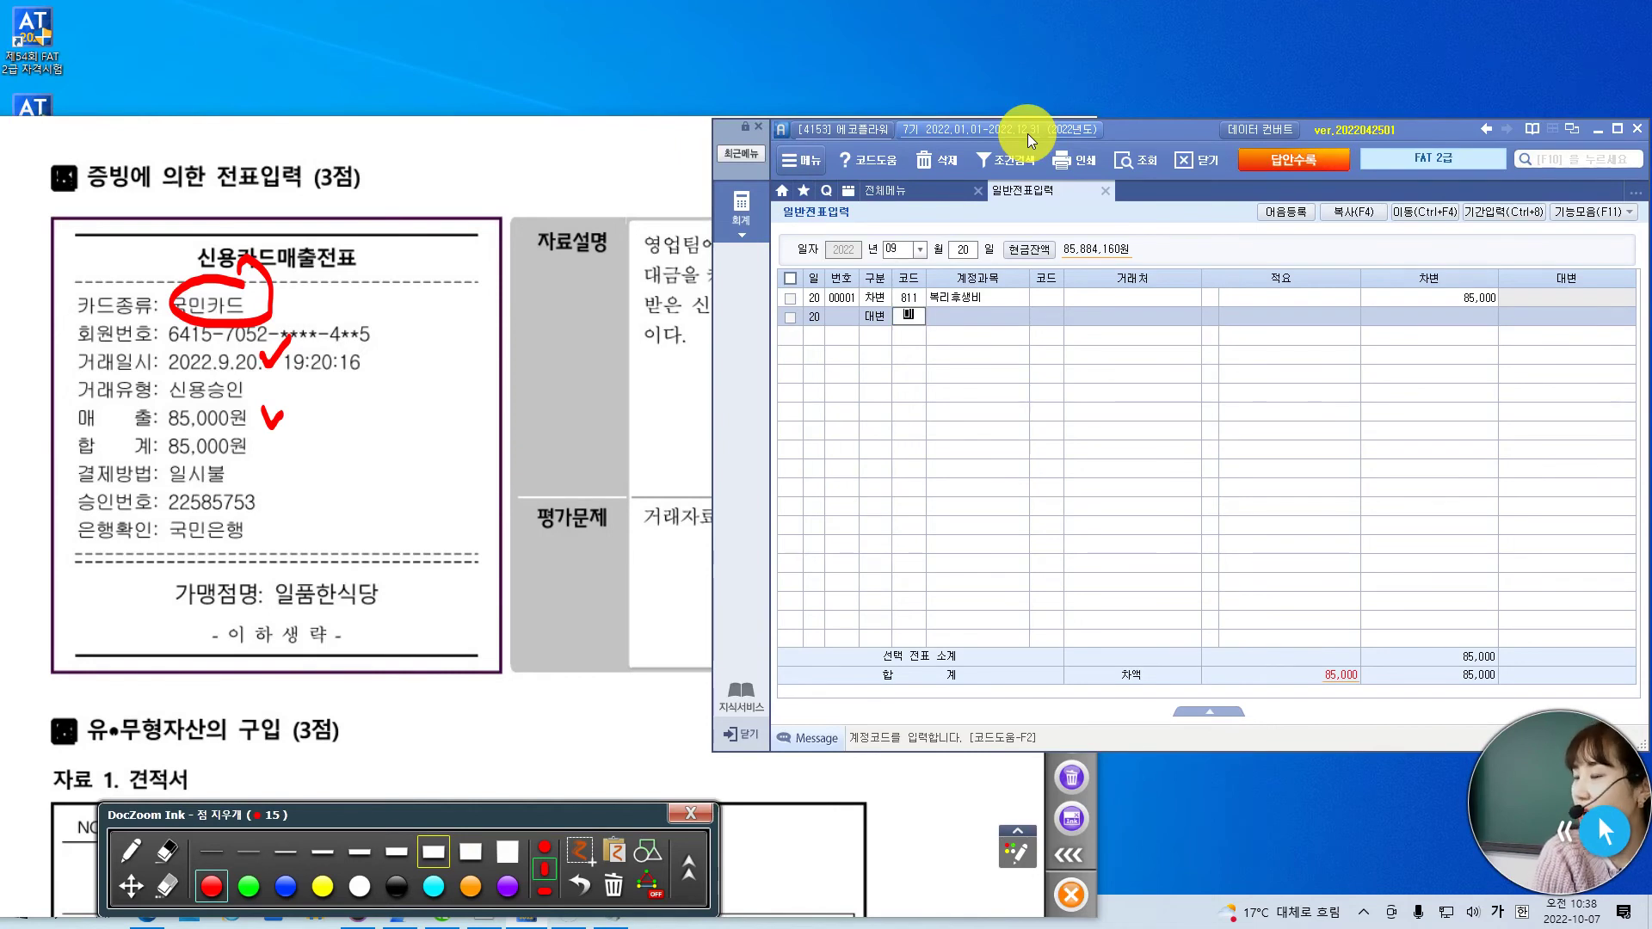
key("Return")
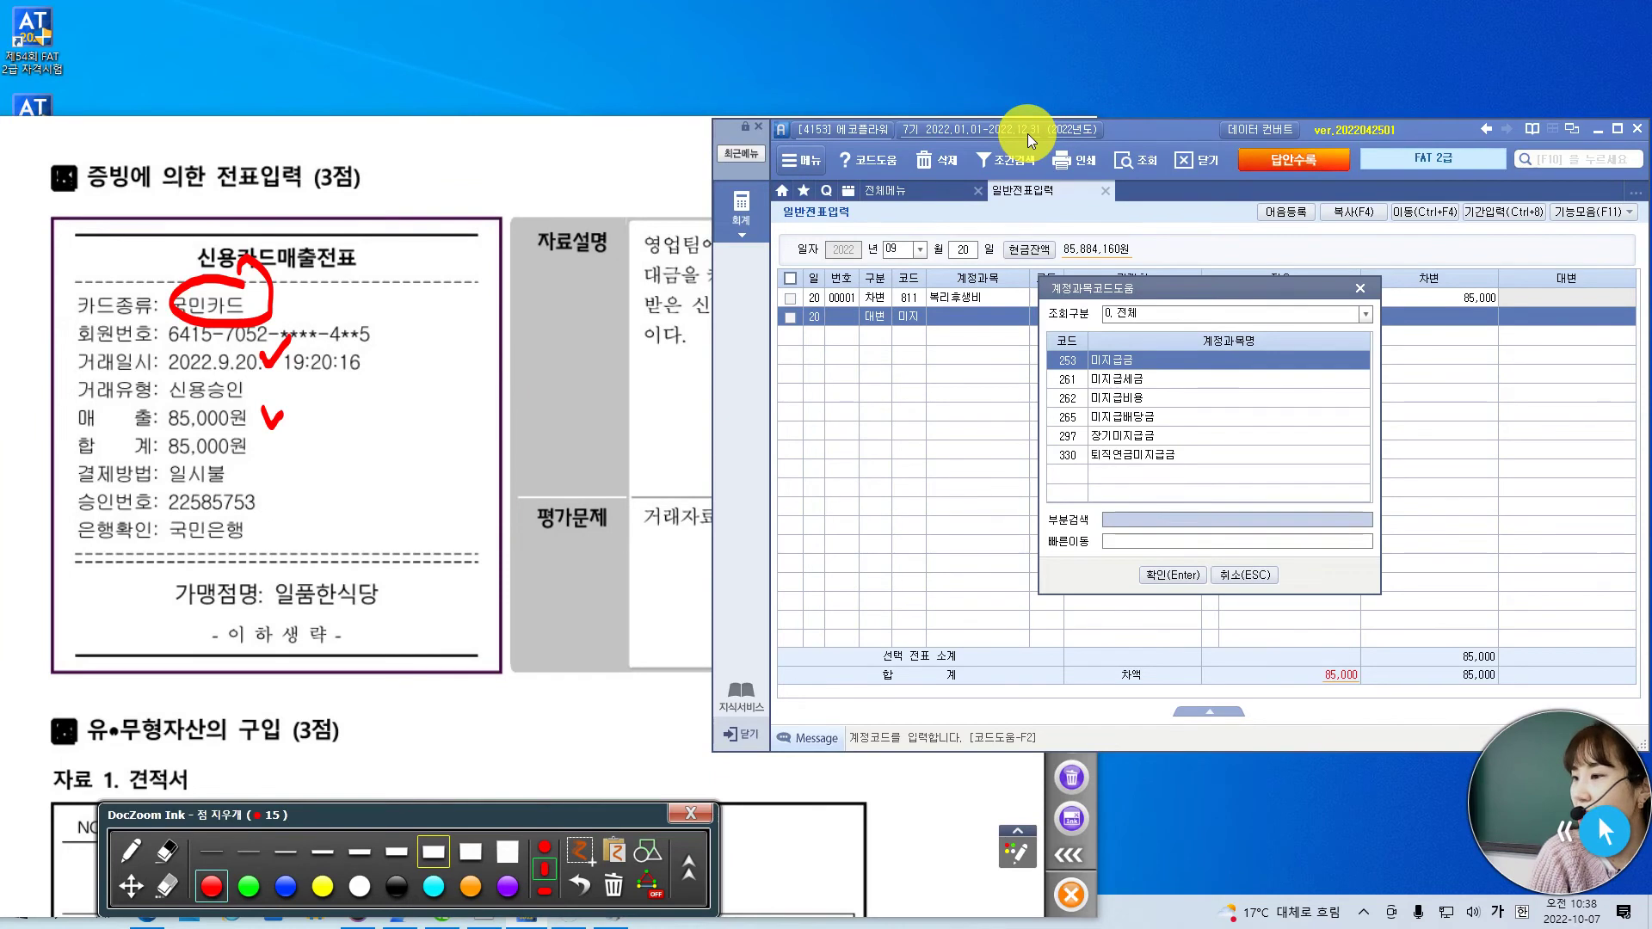
key("Return")
type("국민")
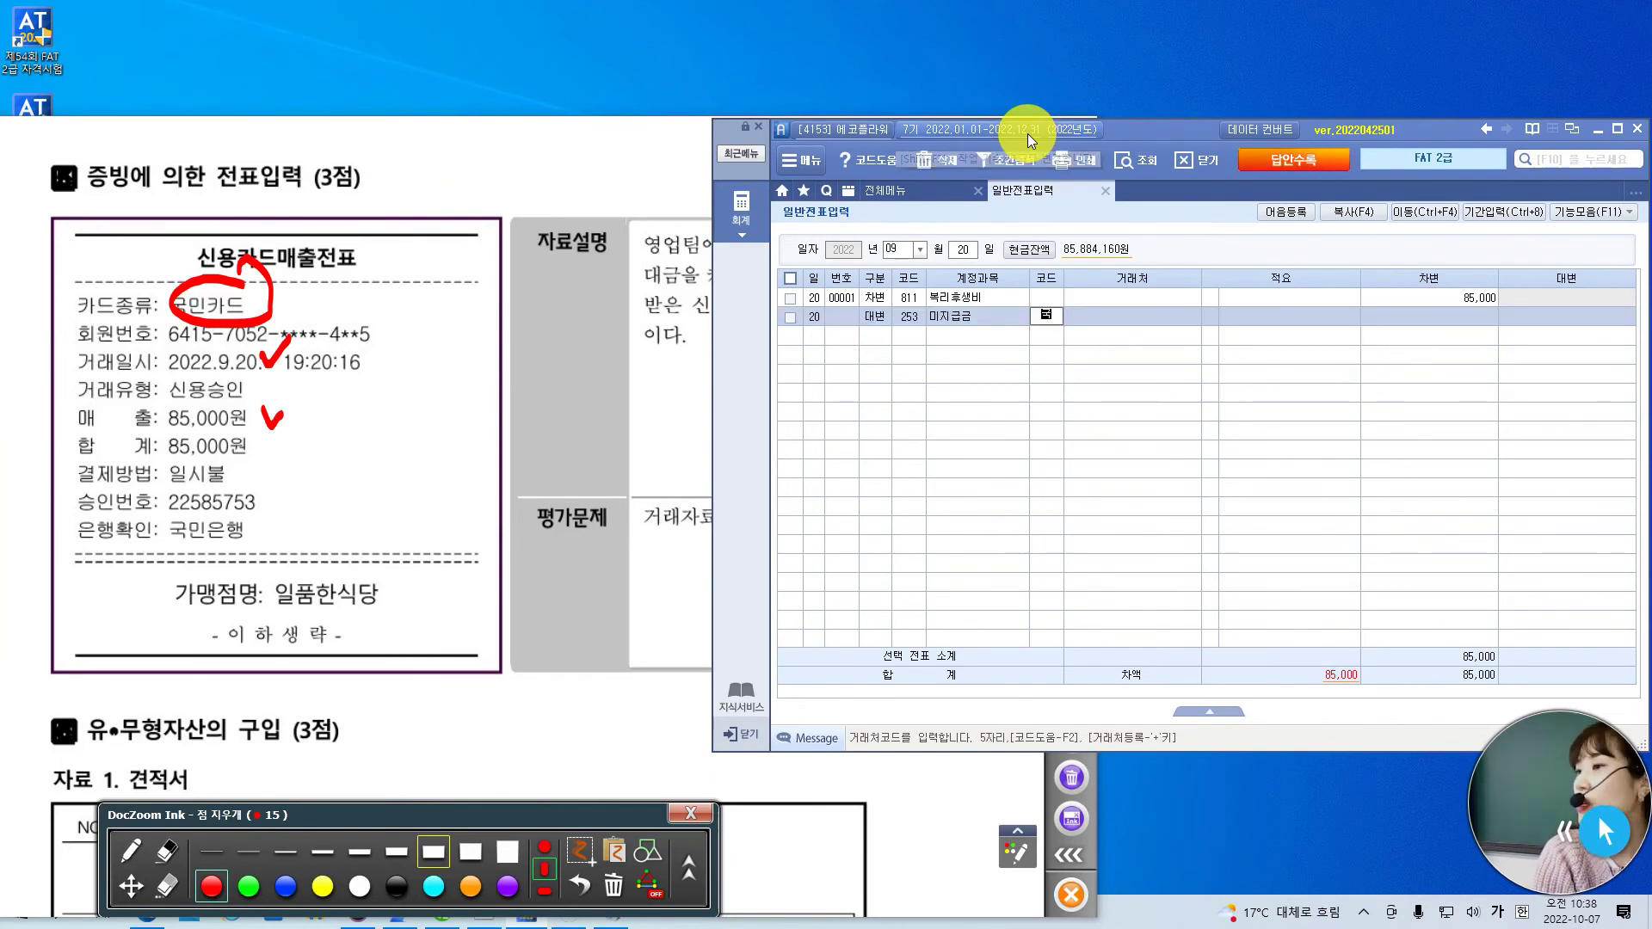
key("Return")
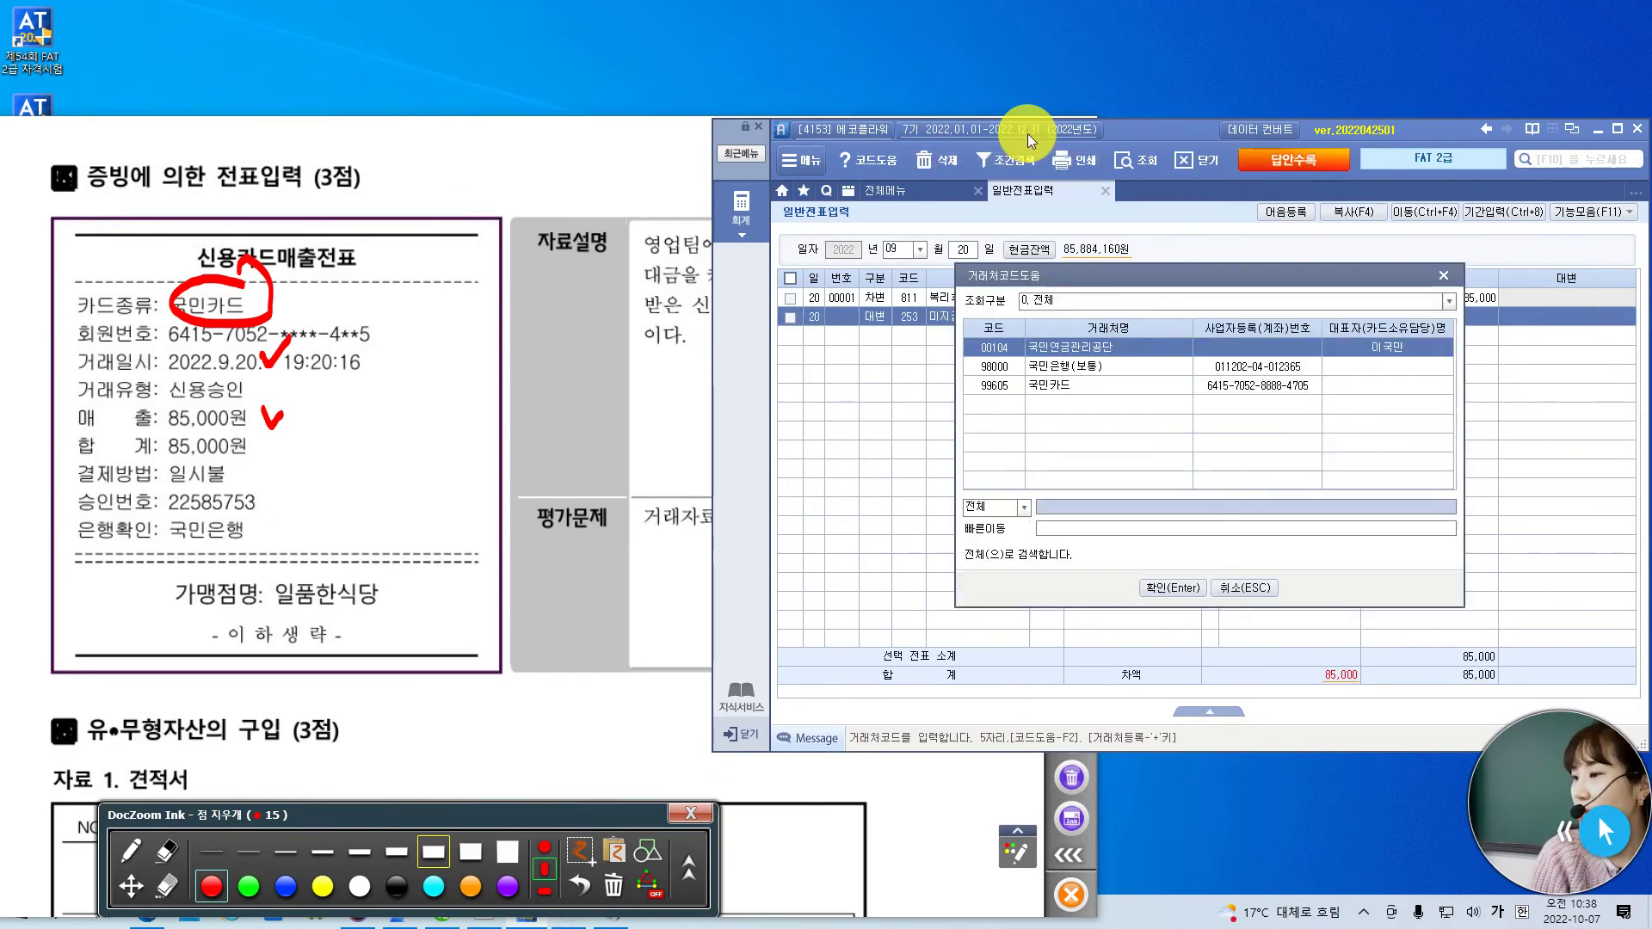
key("Down")
key("Down")
key("Return")
key("Return")
key("Return")
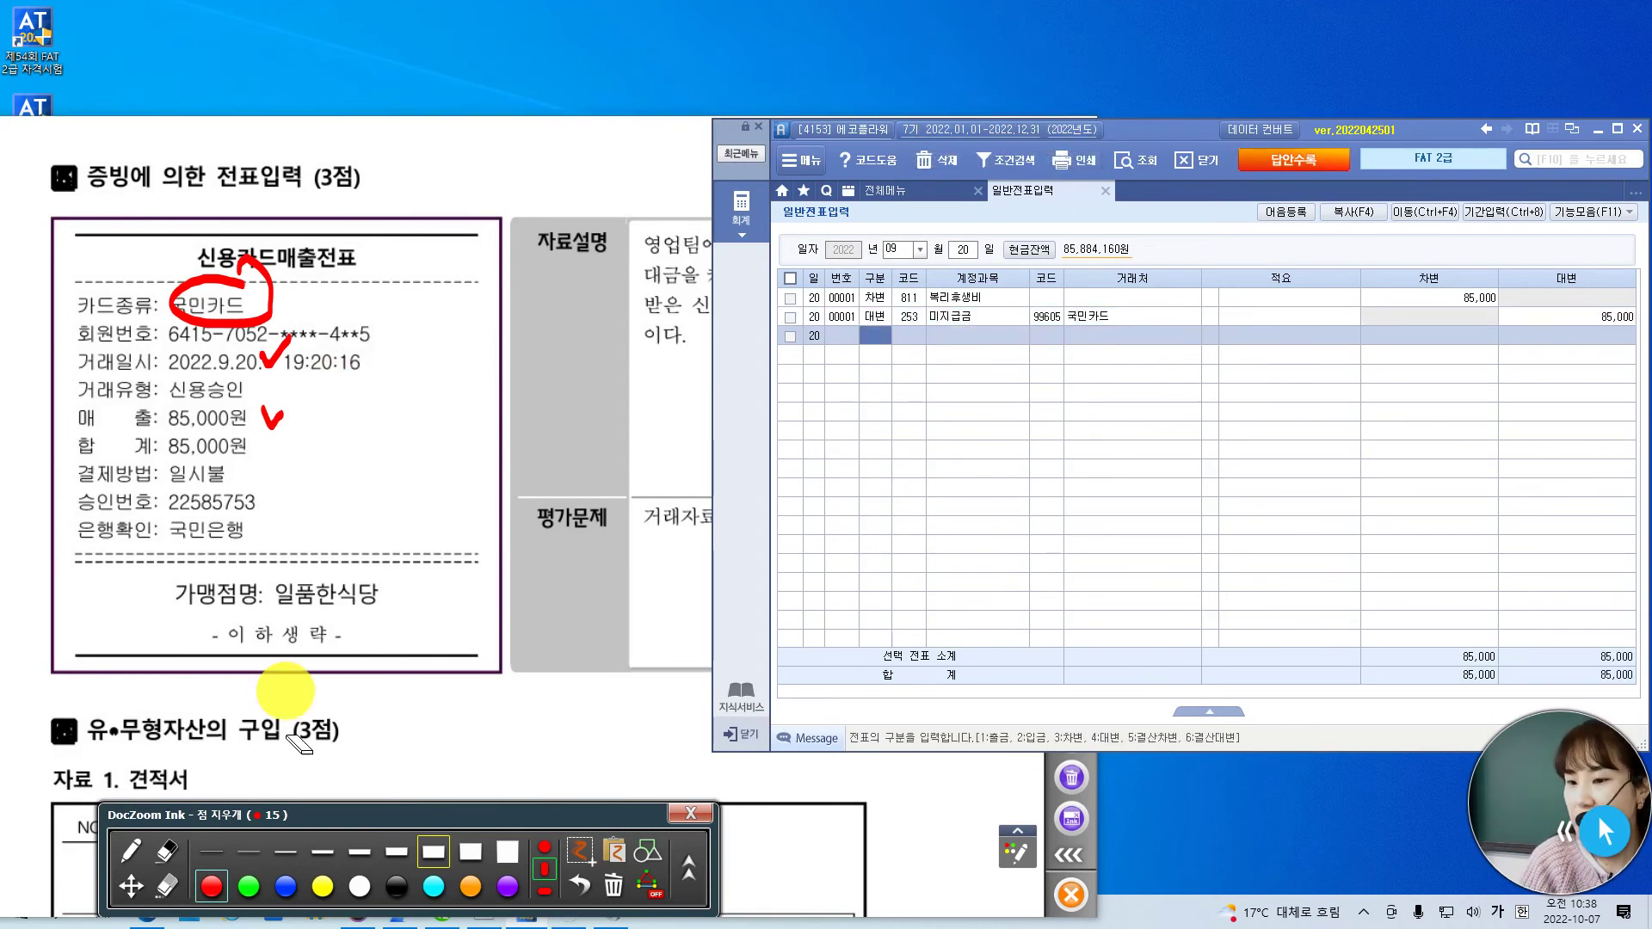
left_click(141, 884)
- Scroll past the quotation to the next page's 자료 2 bank-transaction question at full width
scroll(366, 714, "down", 6)
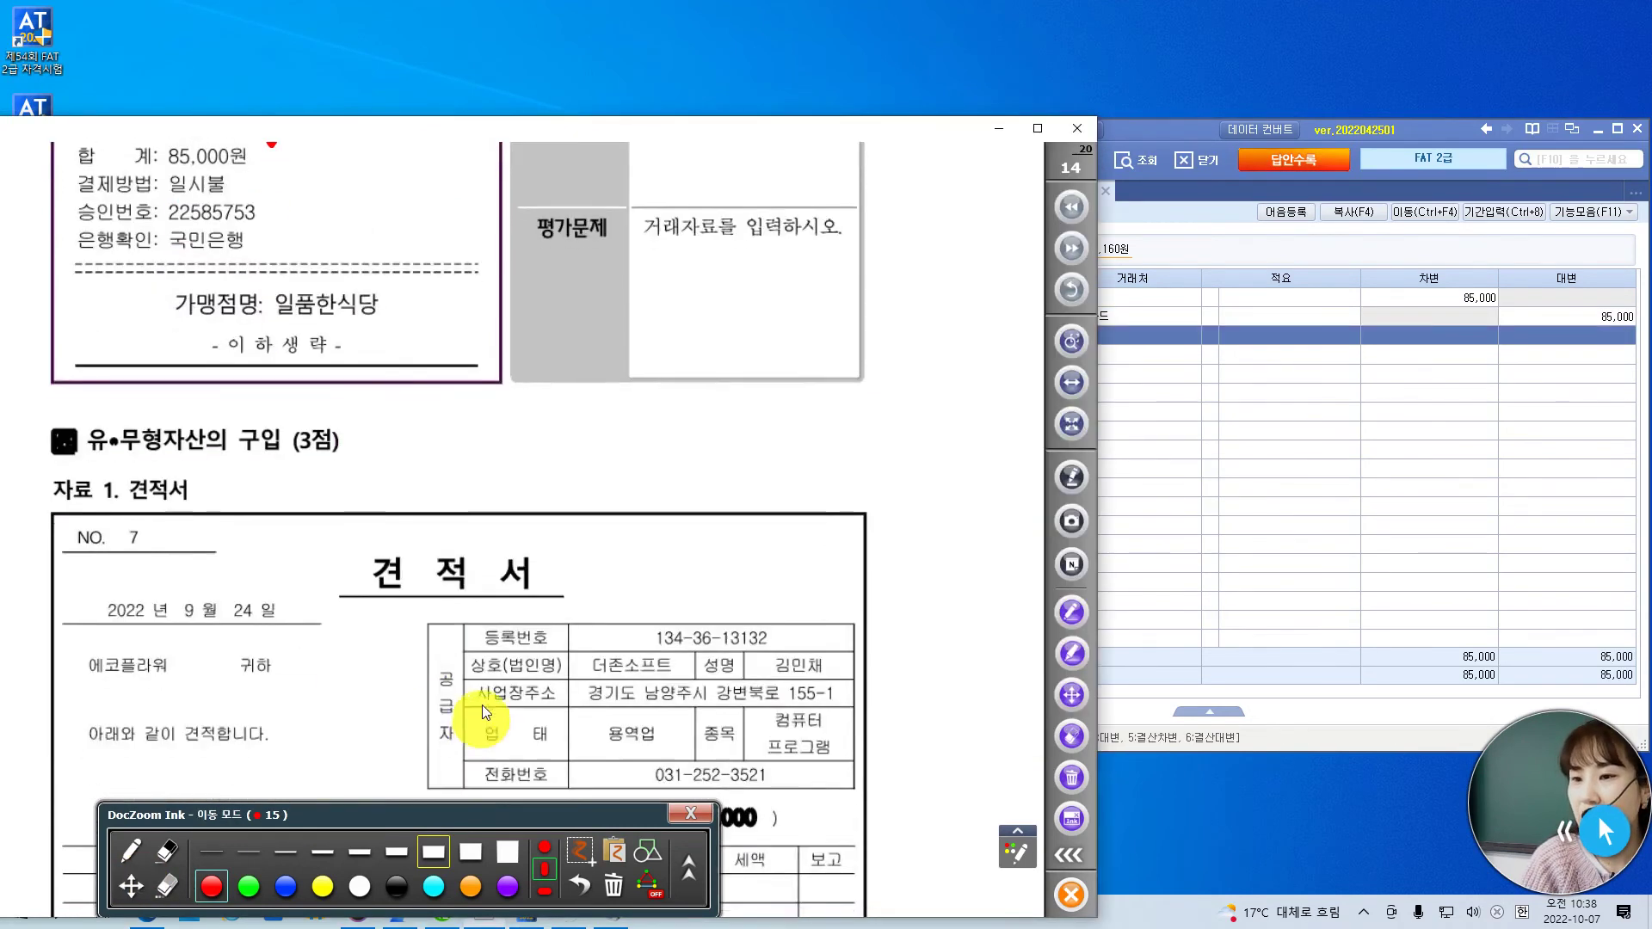
scroll(568, 542, "down", 1)
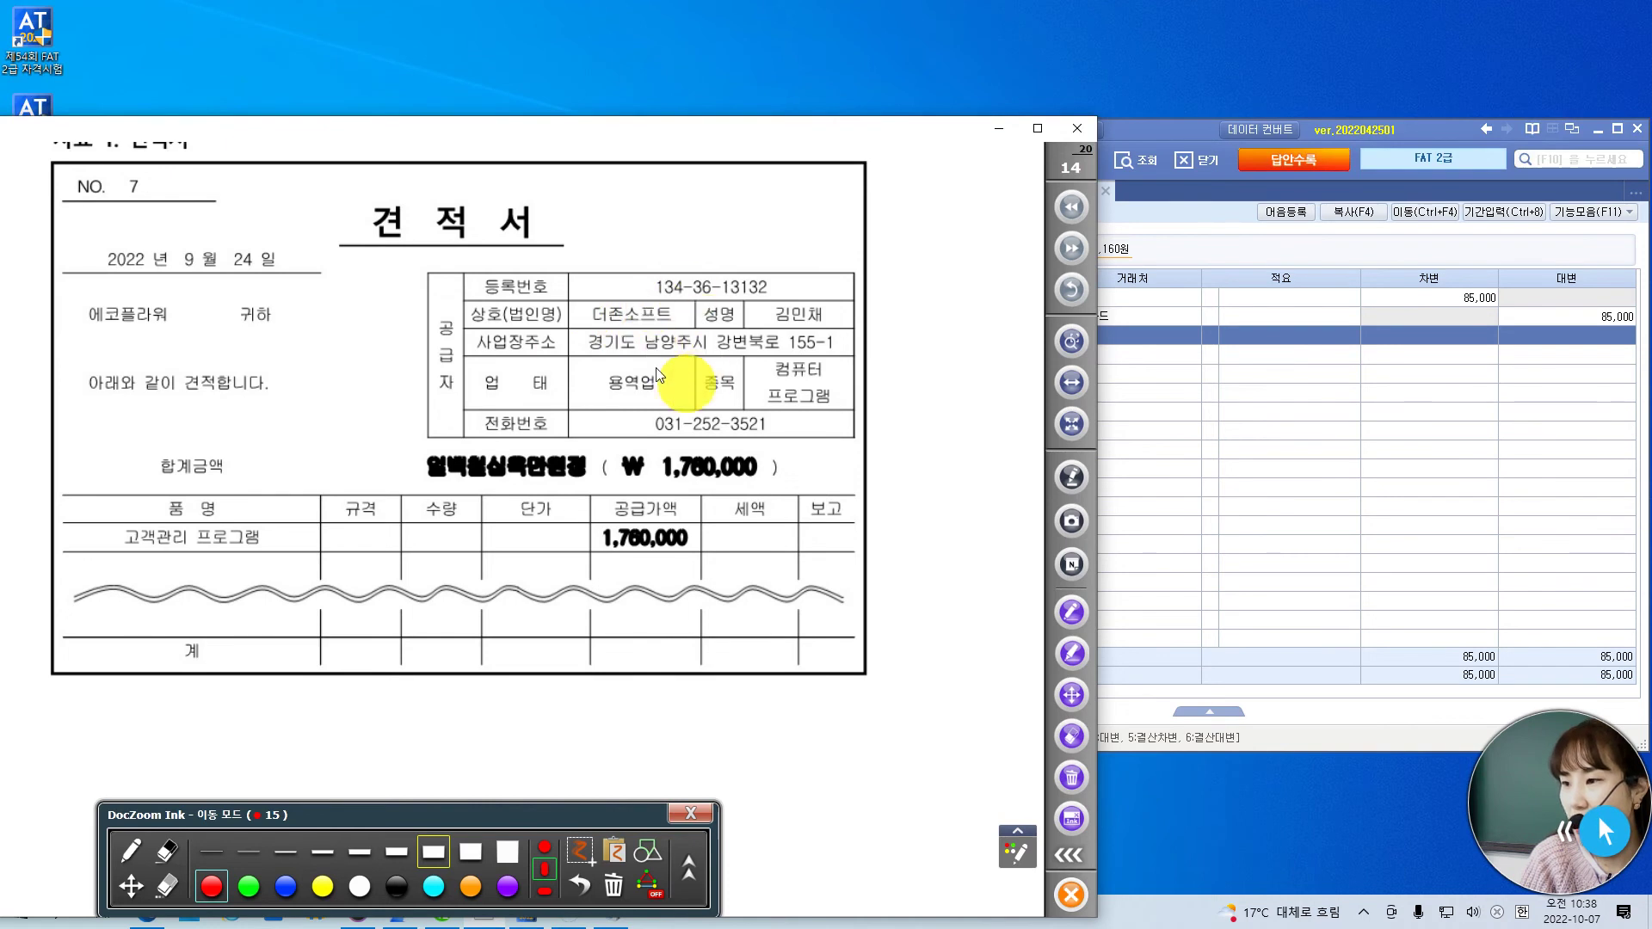
scroll(833, 411, "down", 1)
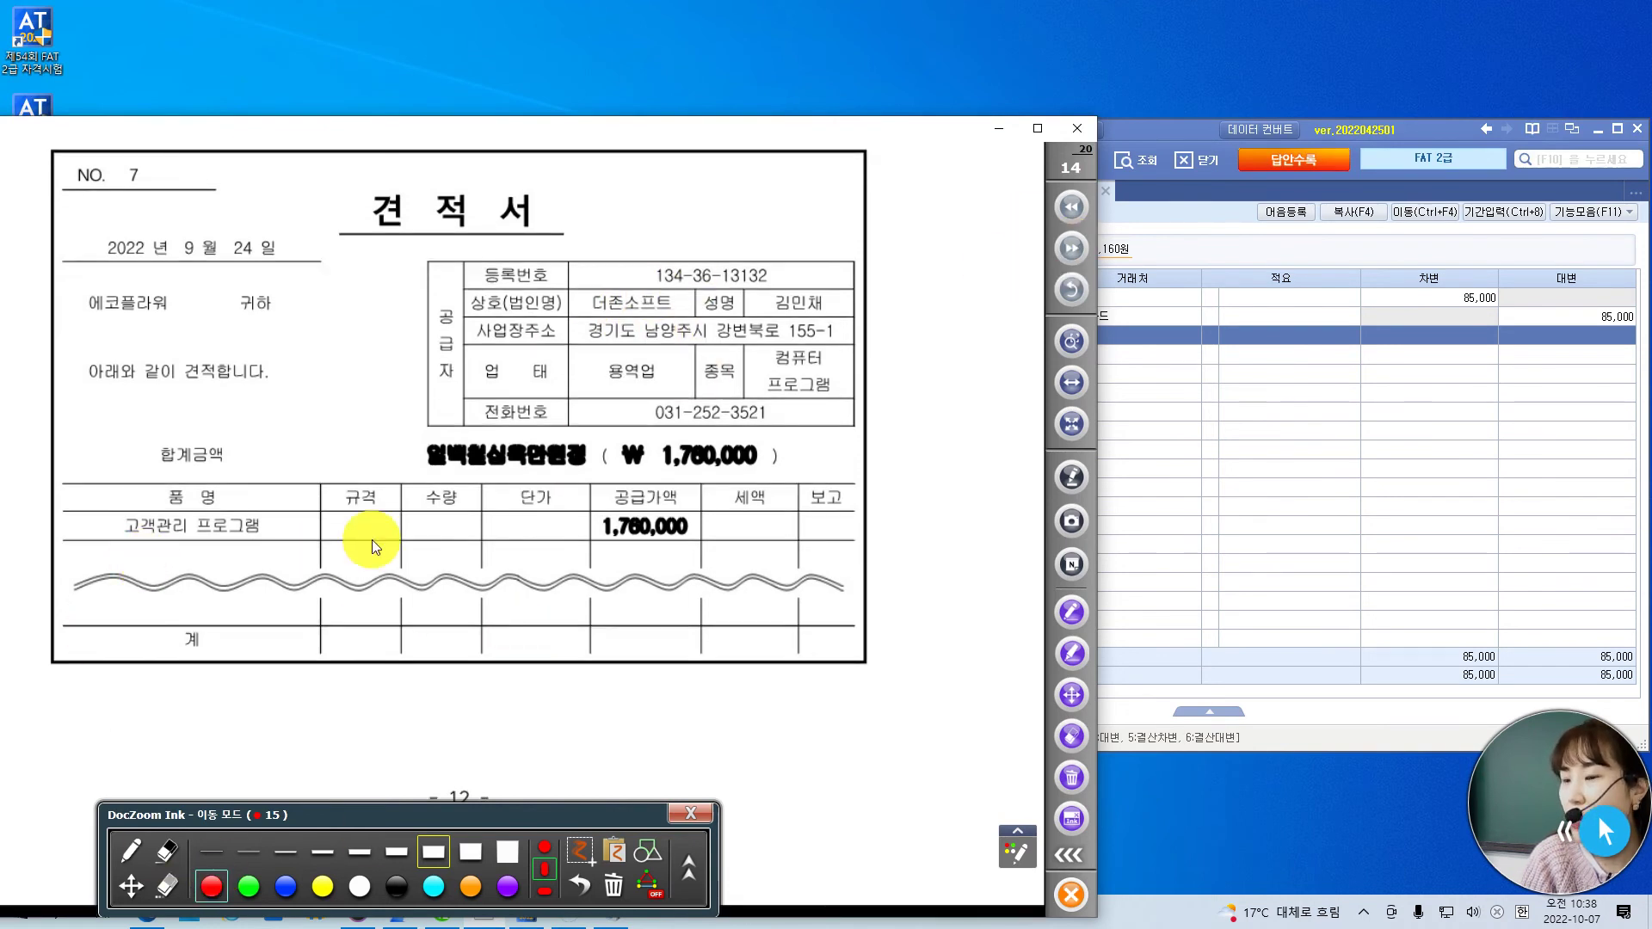
left_click(1071, 248)
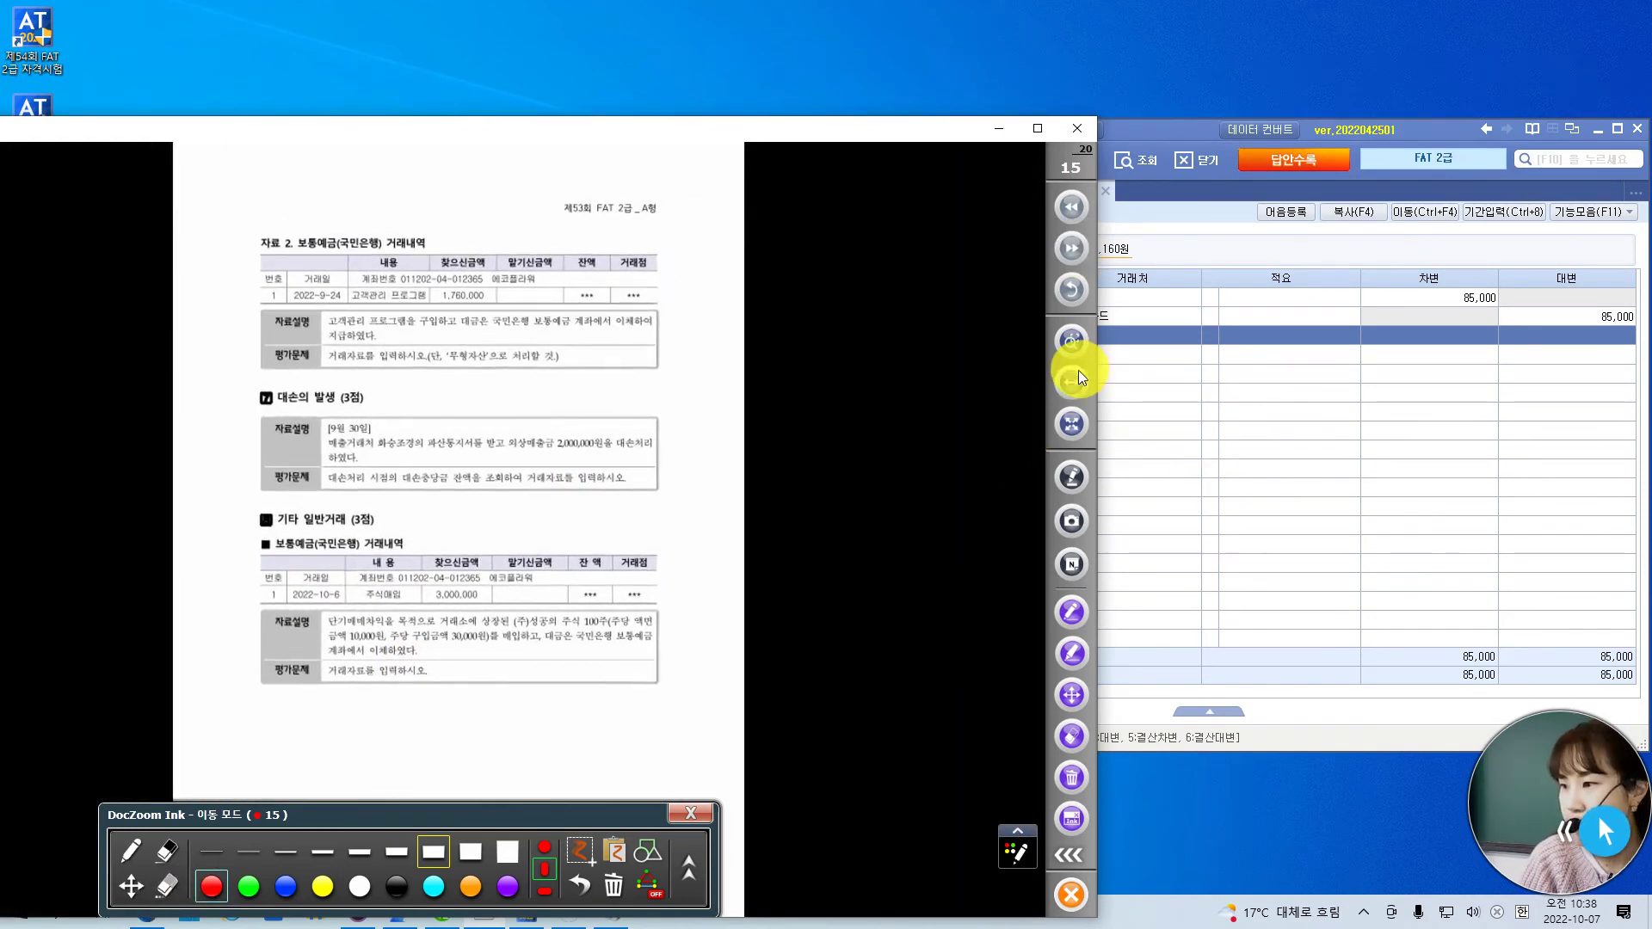
left_click(1073, 379)
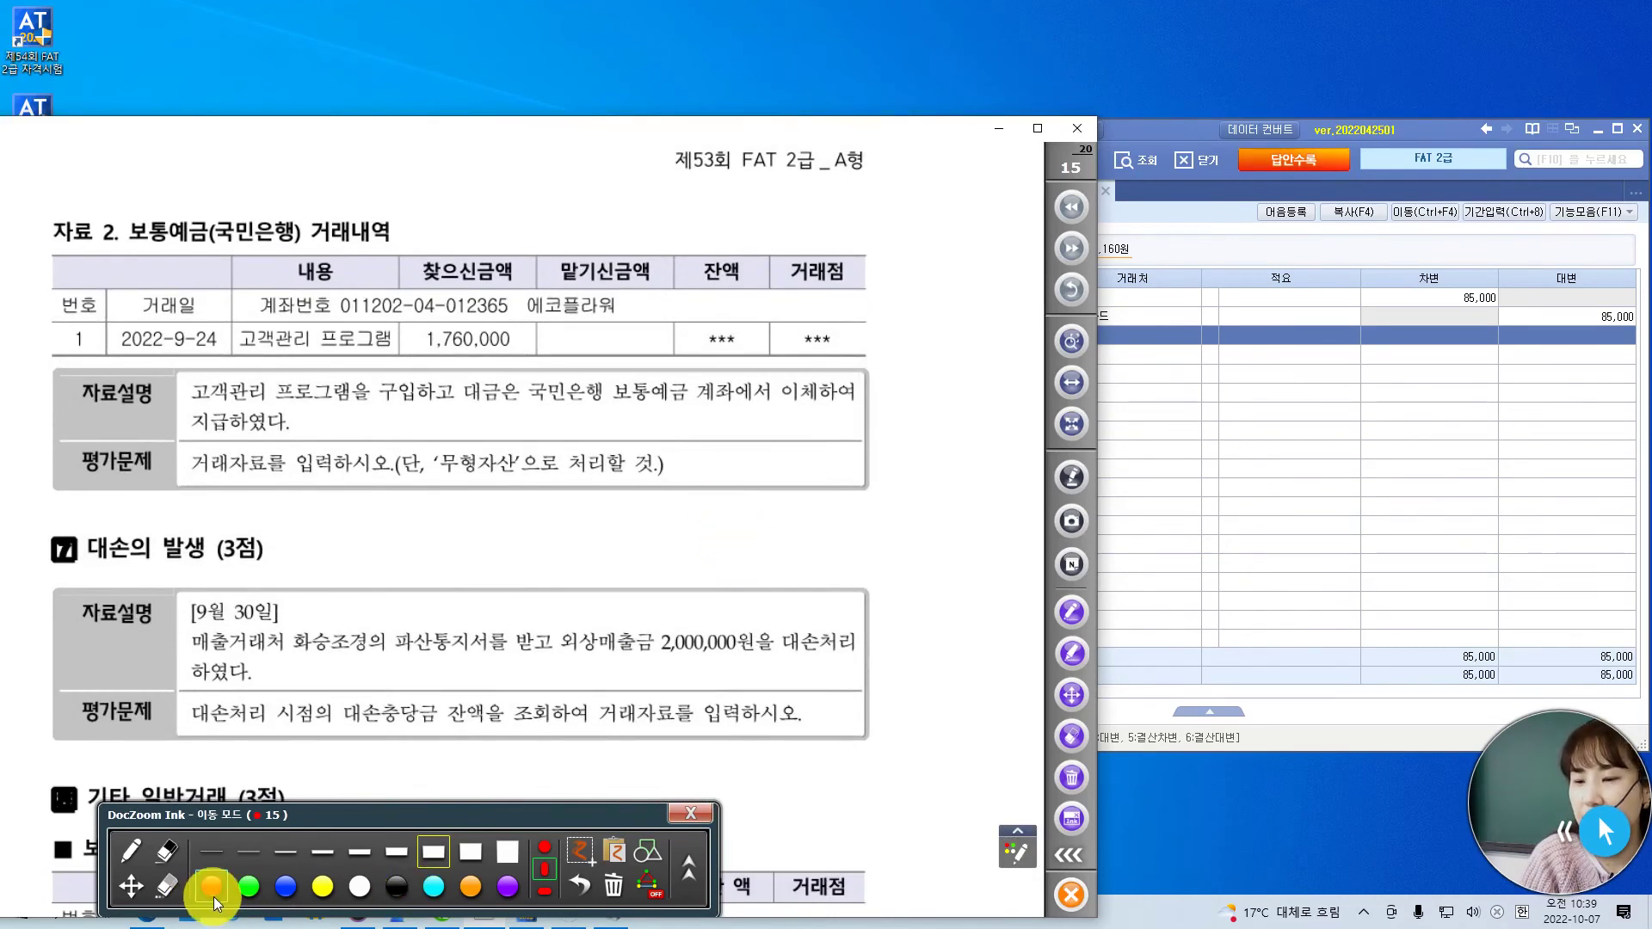
mouse_move(239, 198)
left_mouse_down()
mouse_move(250, 224)
mouse_move(249, 199)
mouse_move(292, 175)
left_mouse_up()
- Tick 국민은행, circle the 1,760,000 withdrawal, and underline the program purchase description
left_click(130, 852)
mouse_move(512, 380)
left_mouse_down()
mouse_move(439, 258)
mouse_move(516, 368)
left_mouse_up()
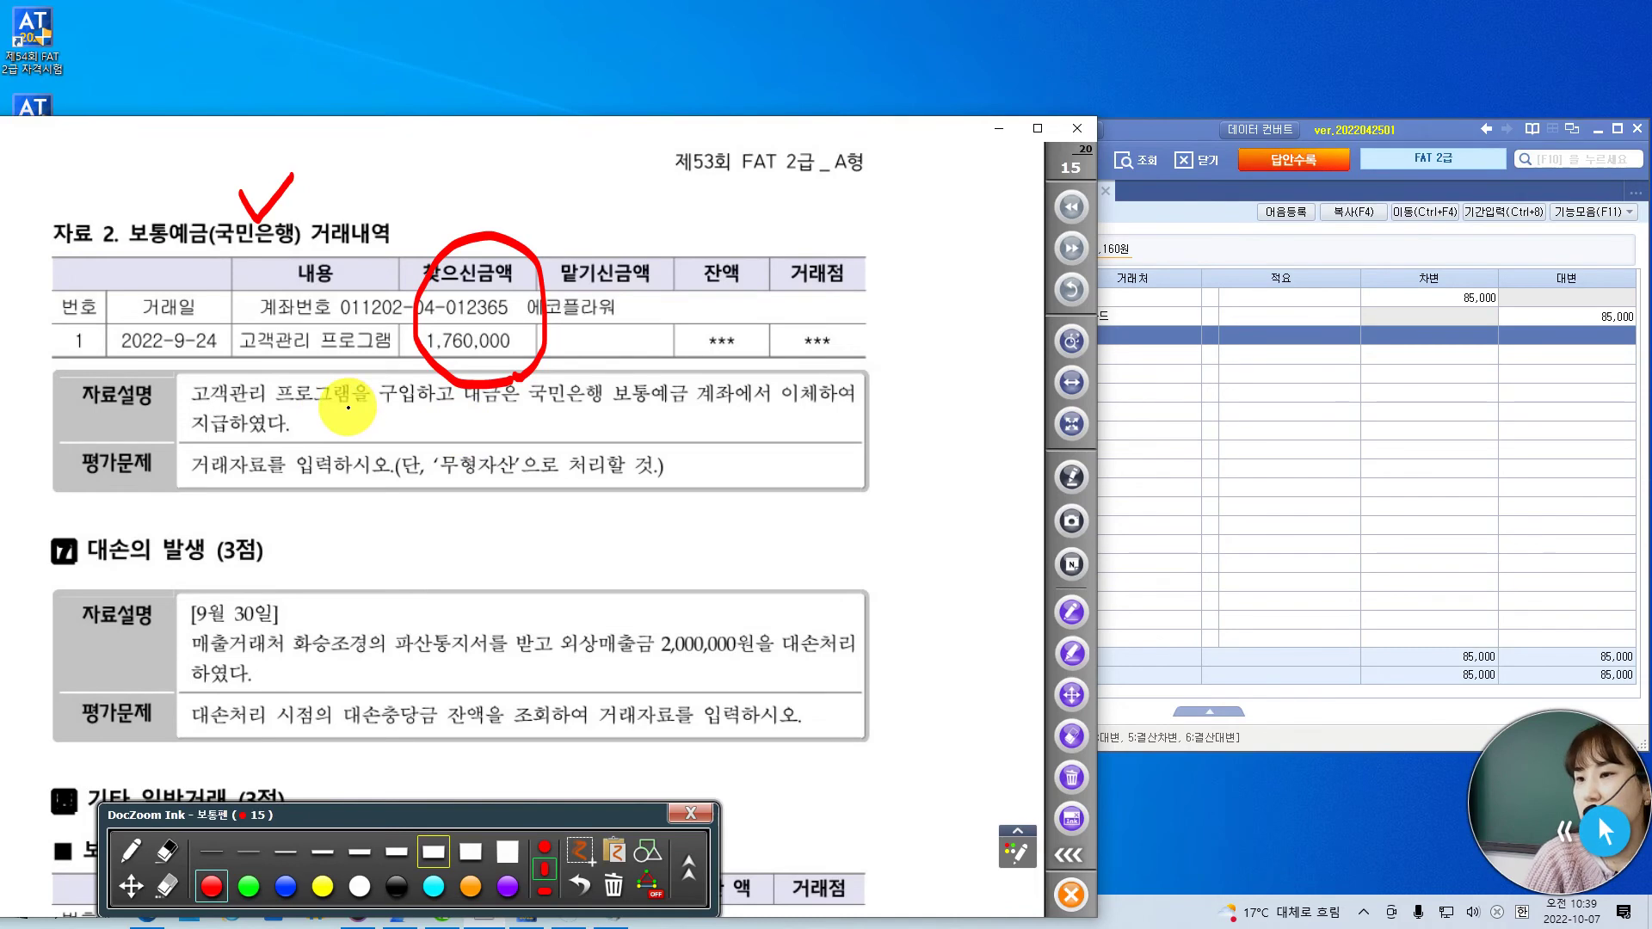
left_click_drag(520, 225, 569, 188)
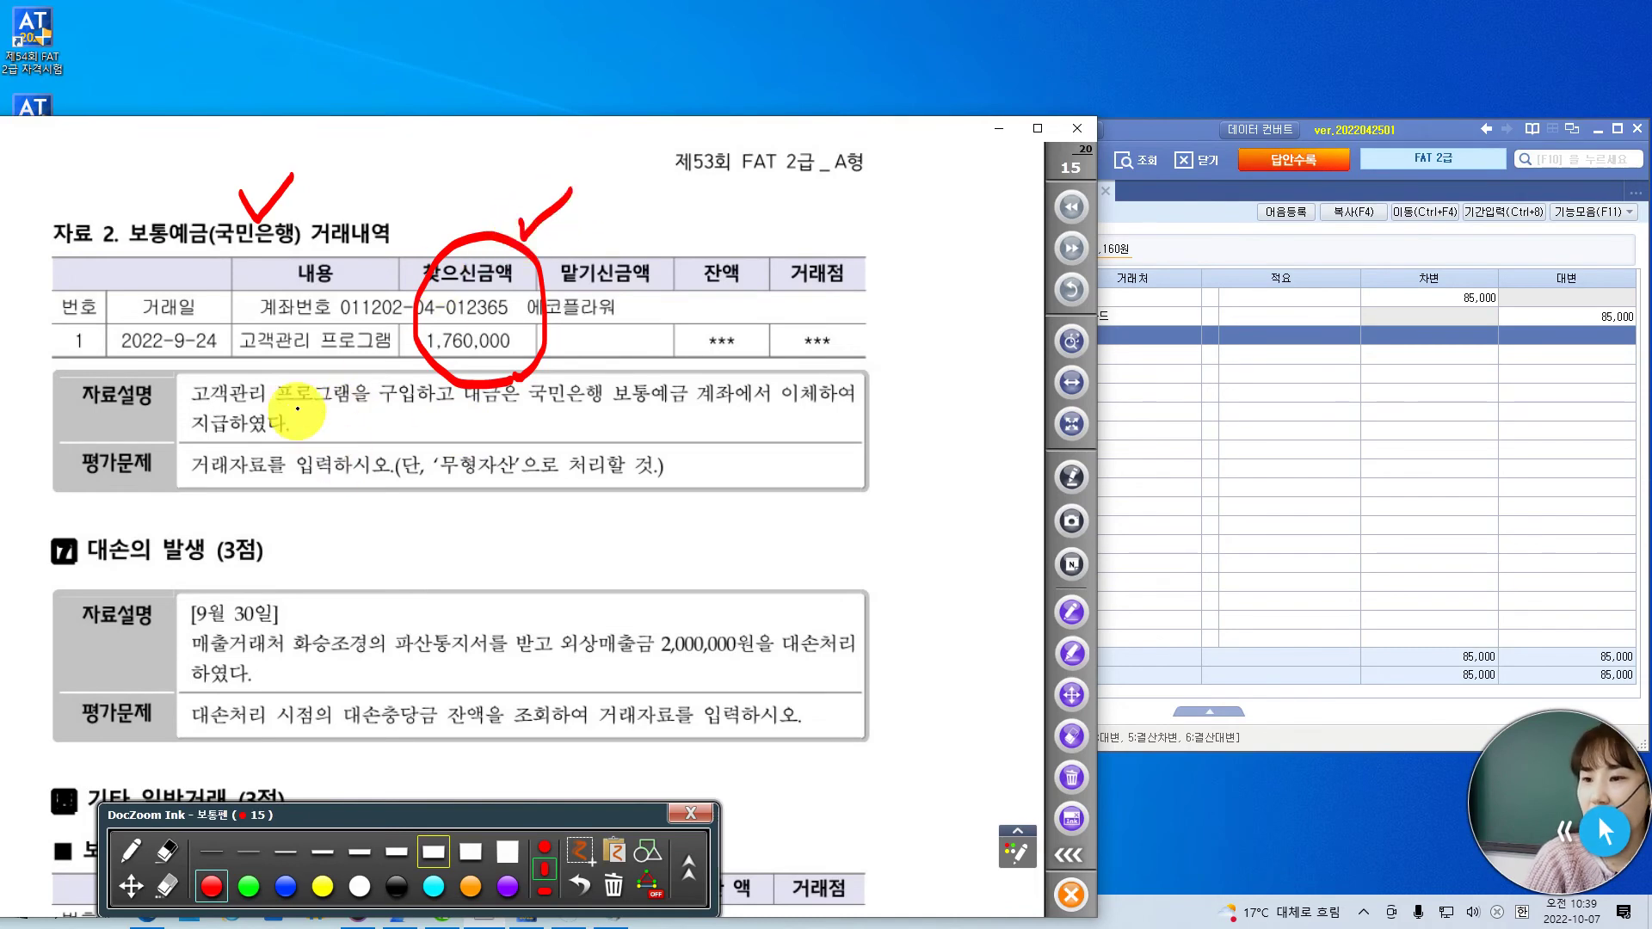
left_click_drag(278, 409, 425, 406)
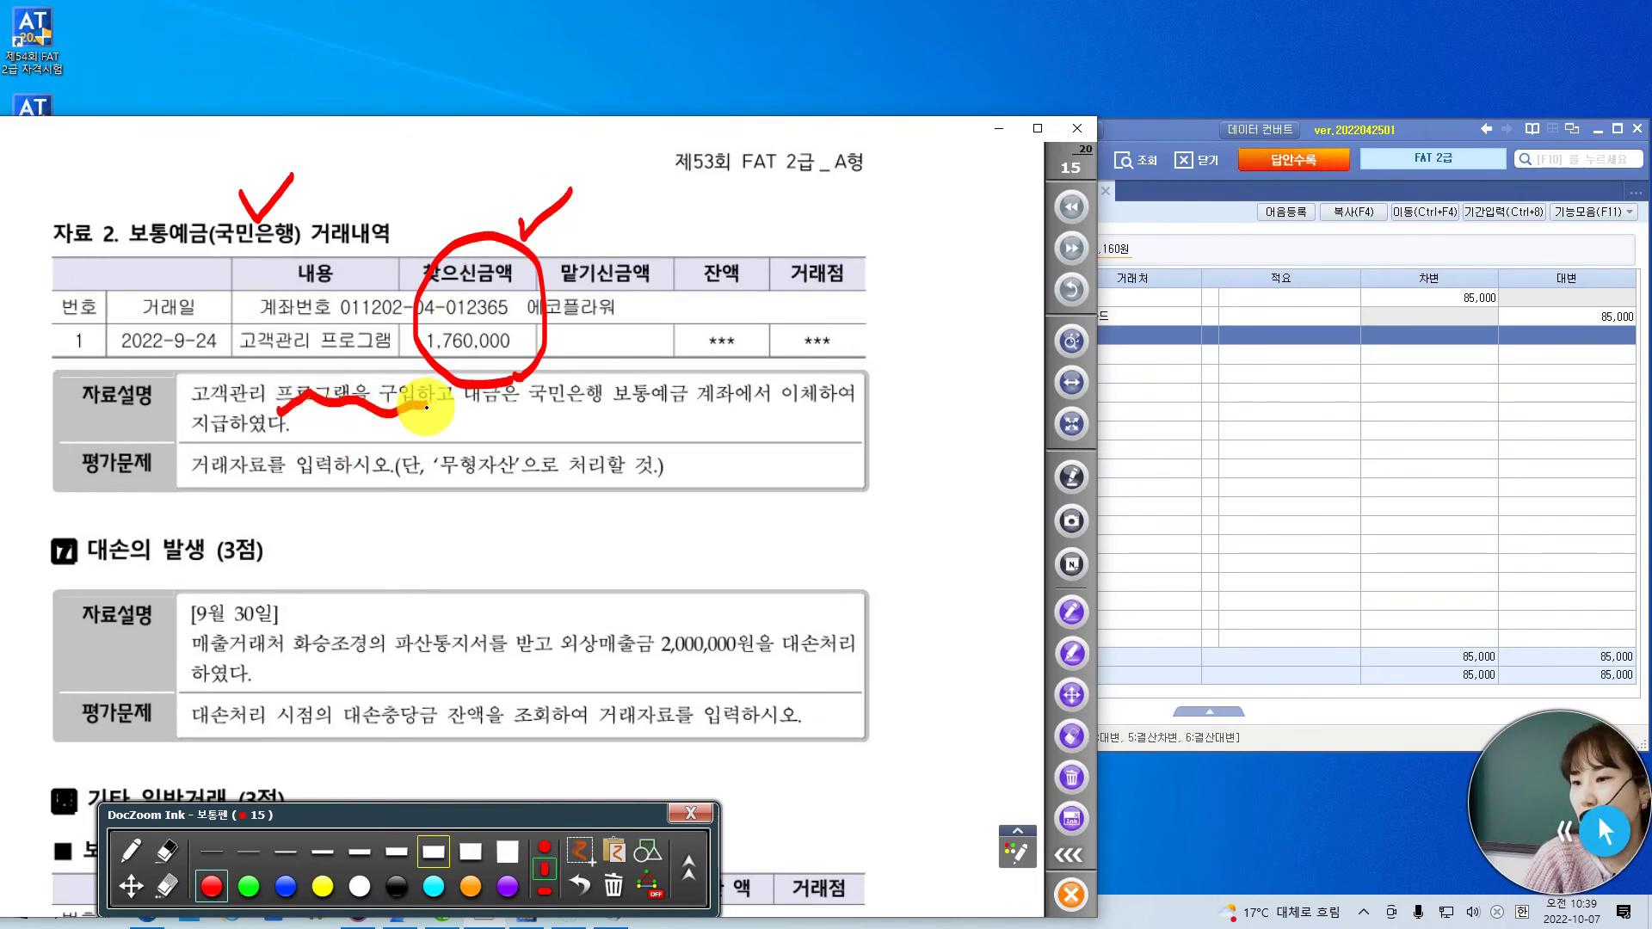
left_click(1154, 122)
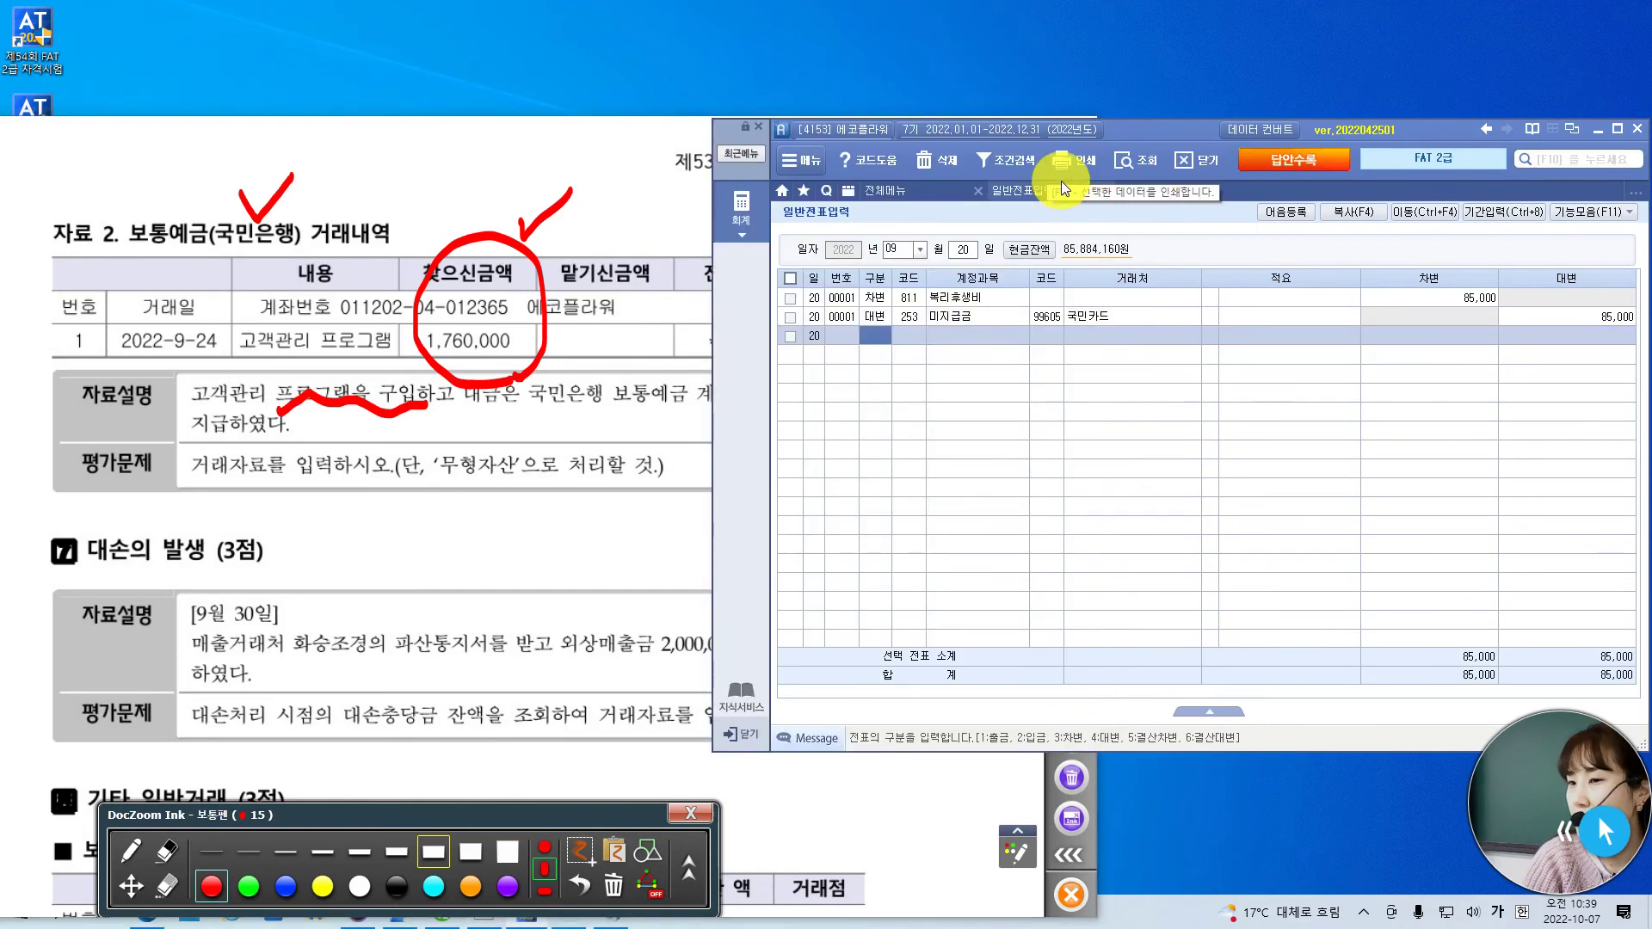
- Date the voucher the 24th and debit 240 소프트웨어 for 1,760,000
left_click(972, 248)
key("BackSpace")
type("24")
key("Return")
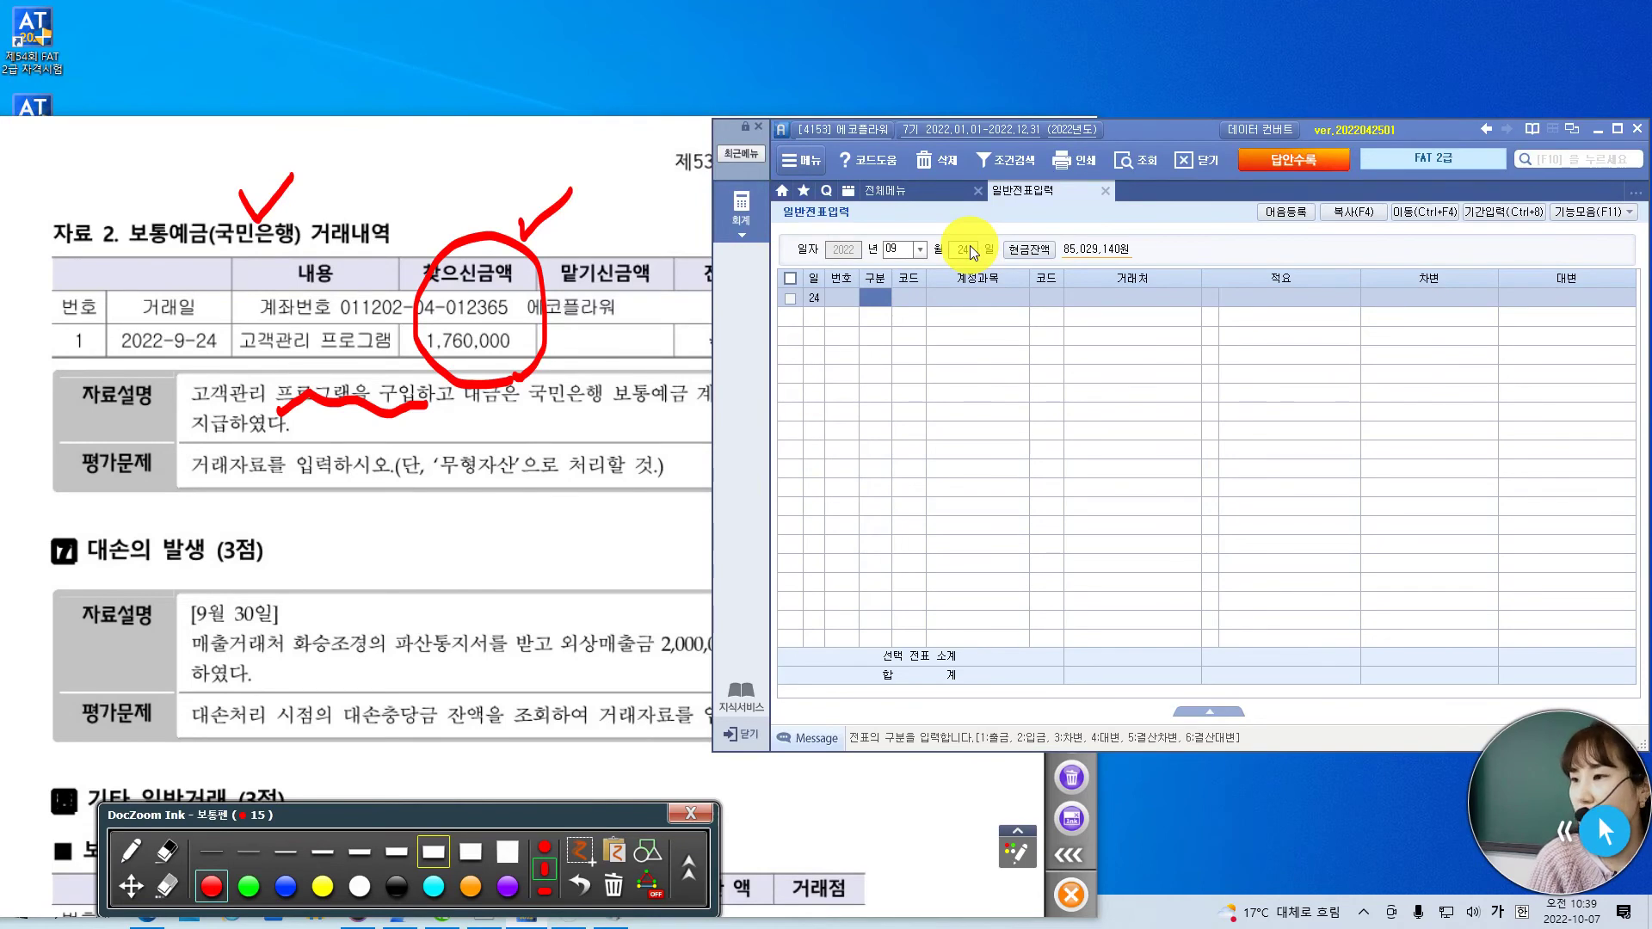
type("3")
key("Return")
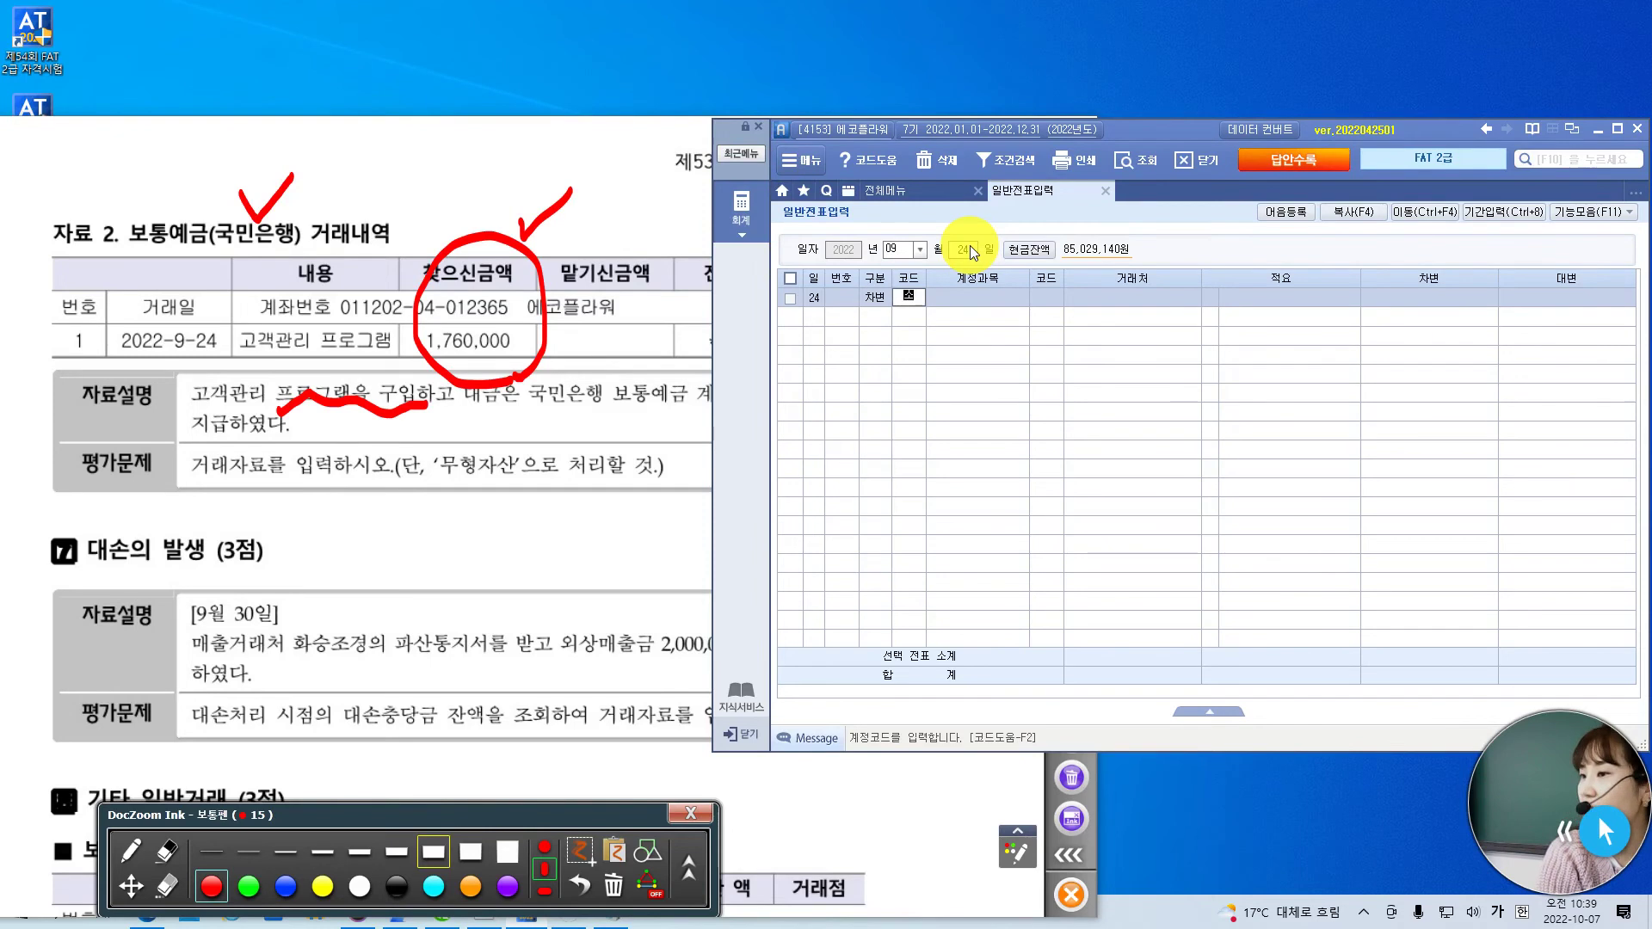
type("소프")
key("Return")
key("Return")
key("Return")
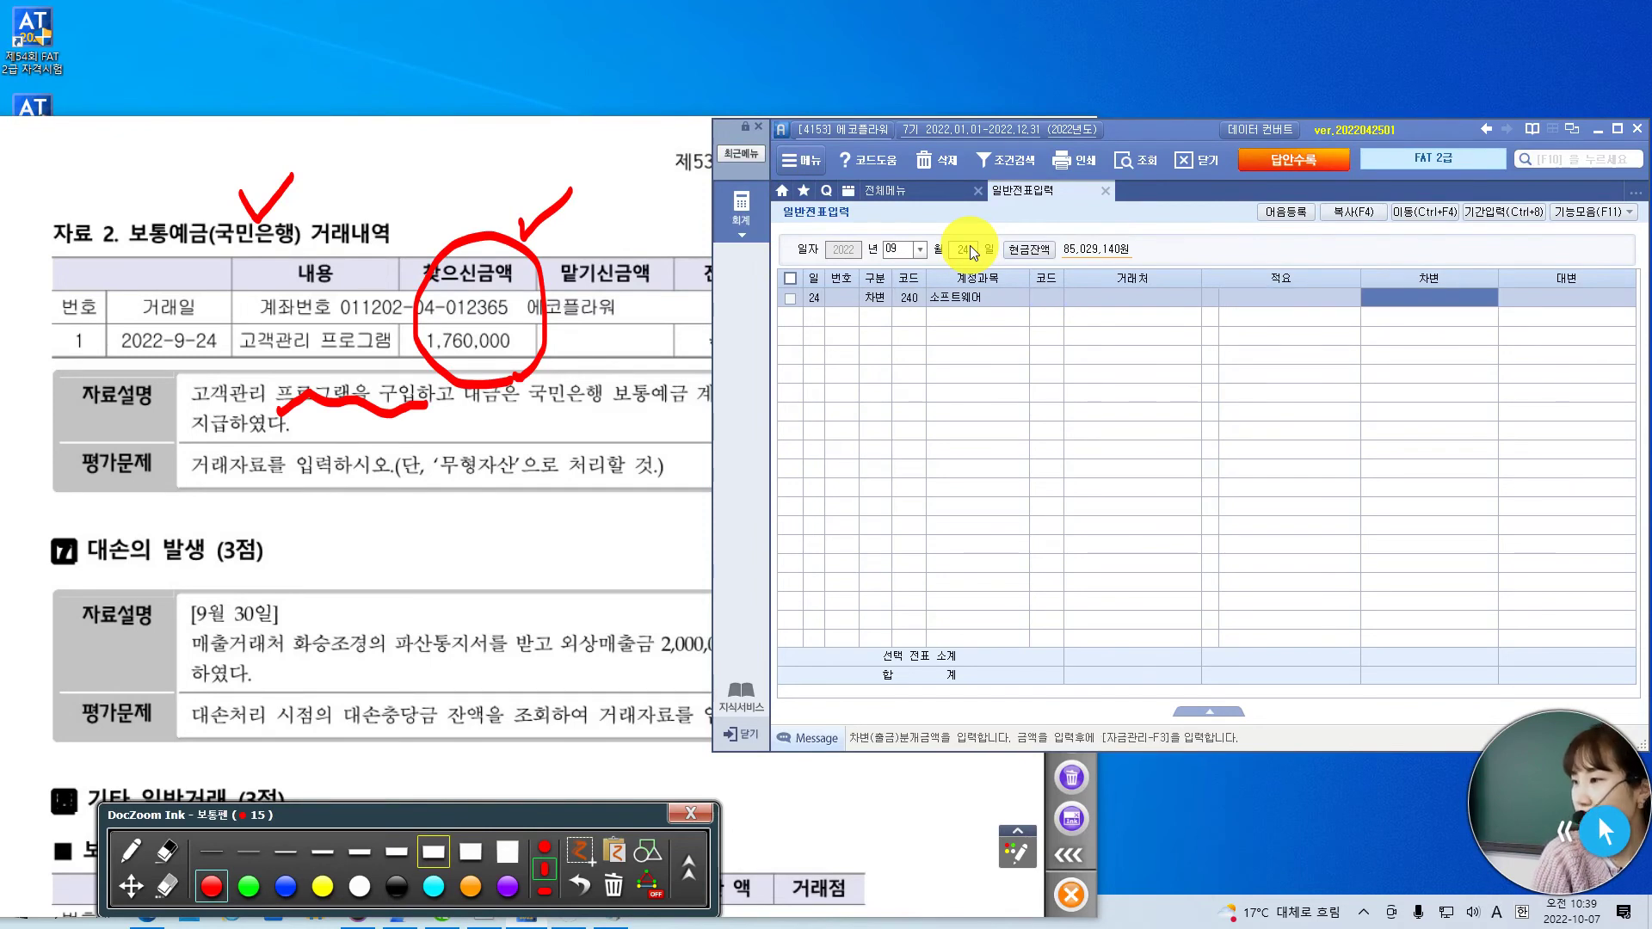
type("1760000")
key("Return")
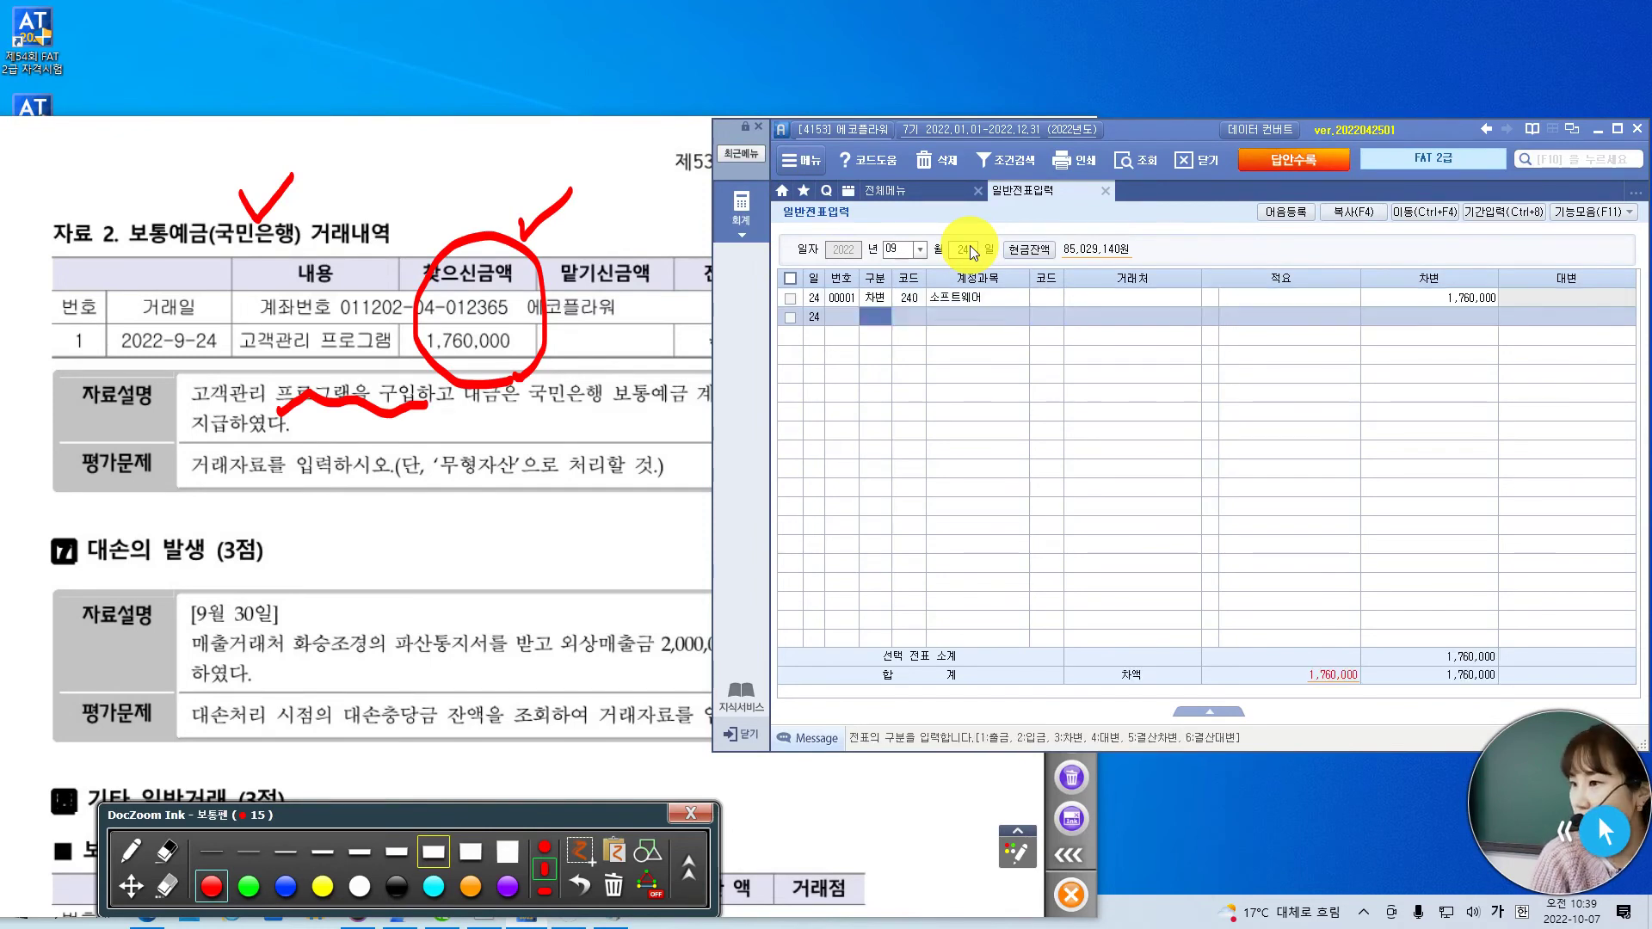
- Credit 103 보통예금 1,760,000 with partner 국민은행(보통)
type("103")
key("Return")
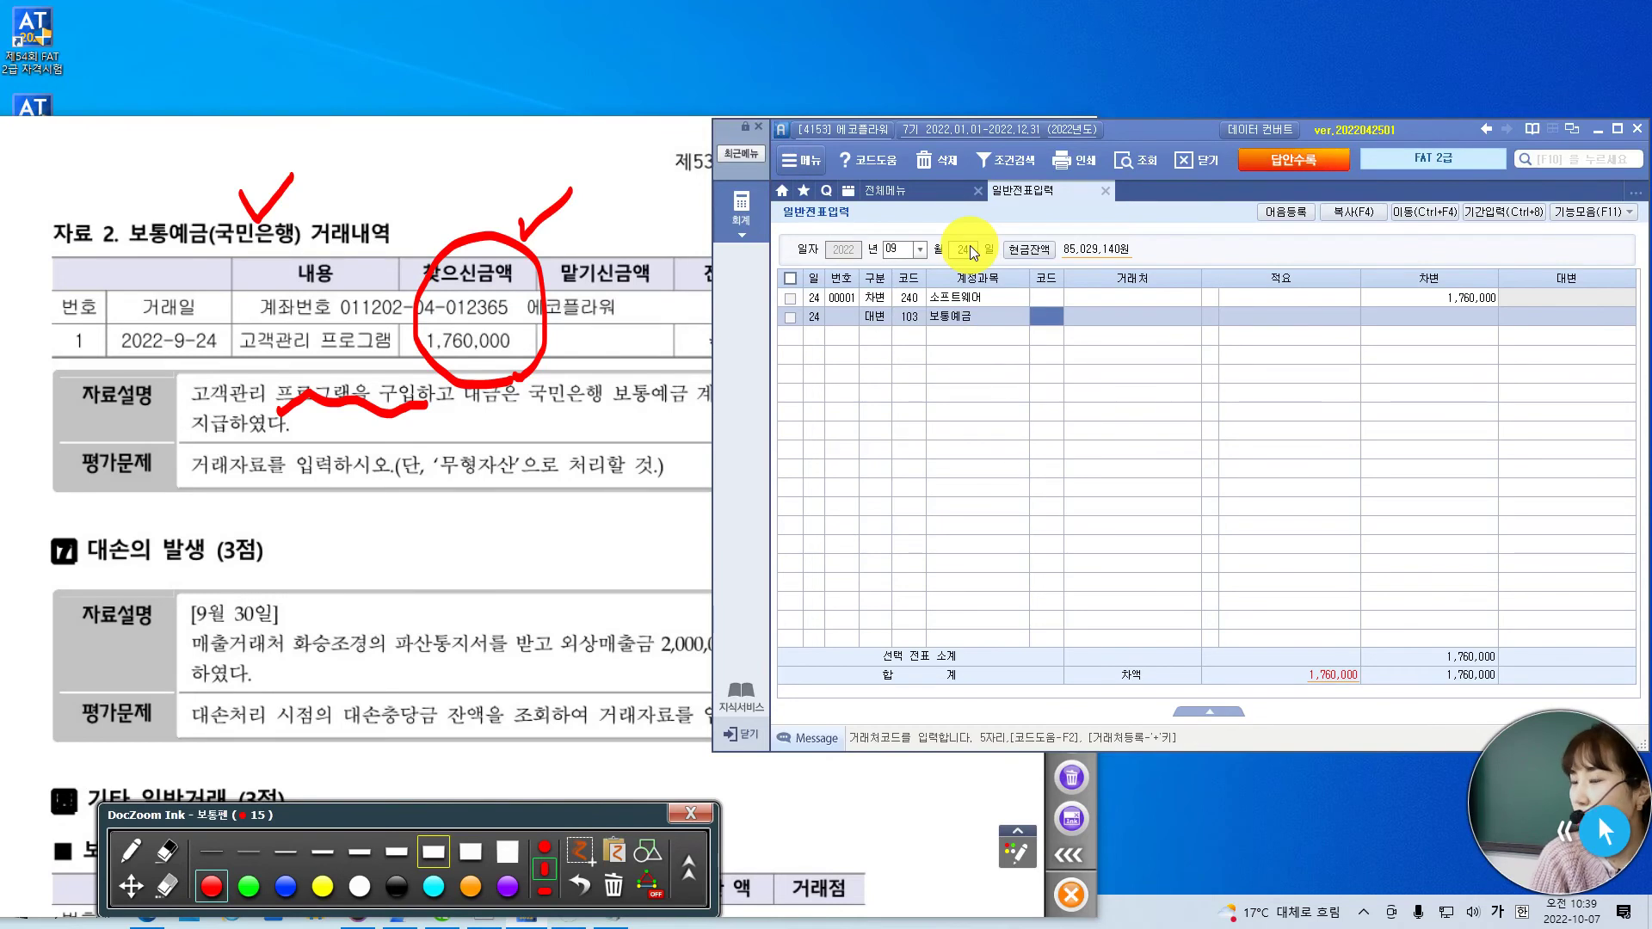
type("국민")
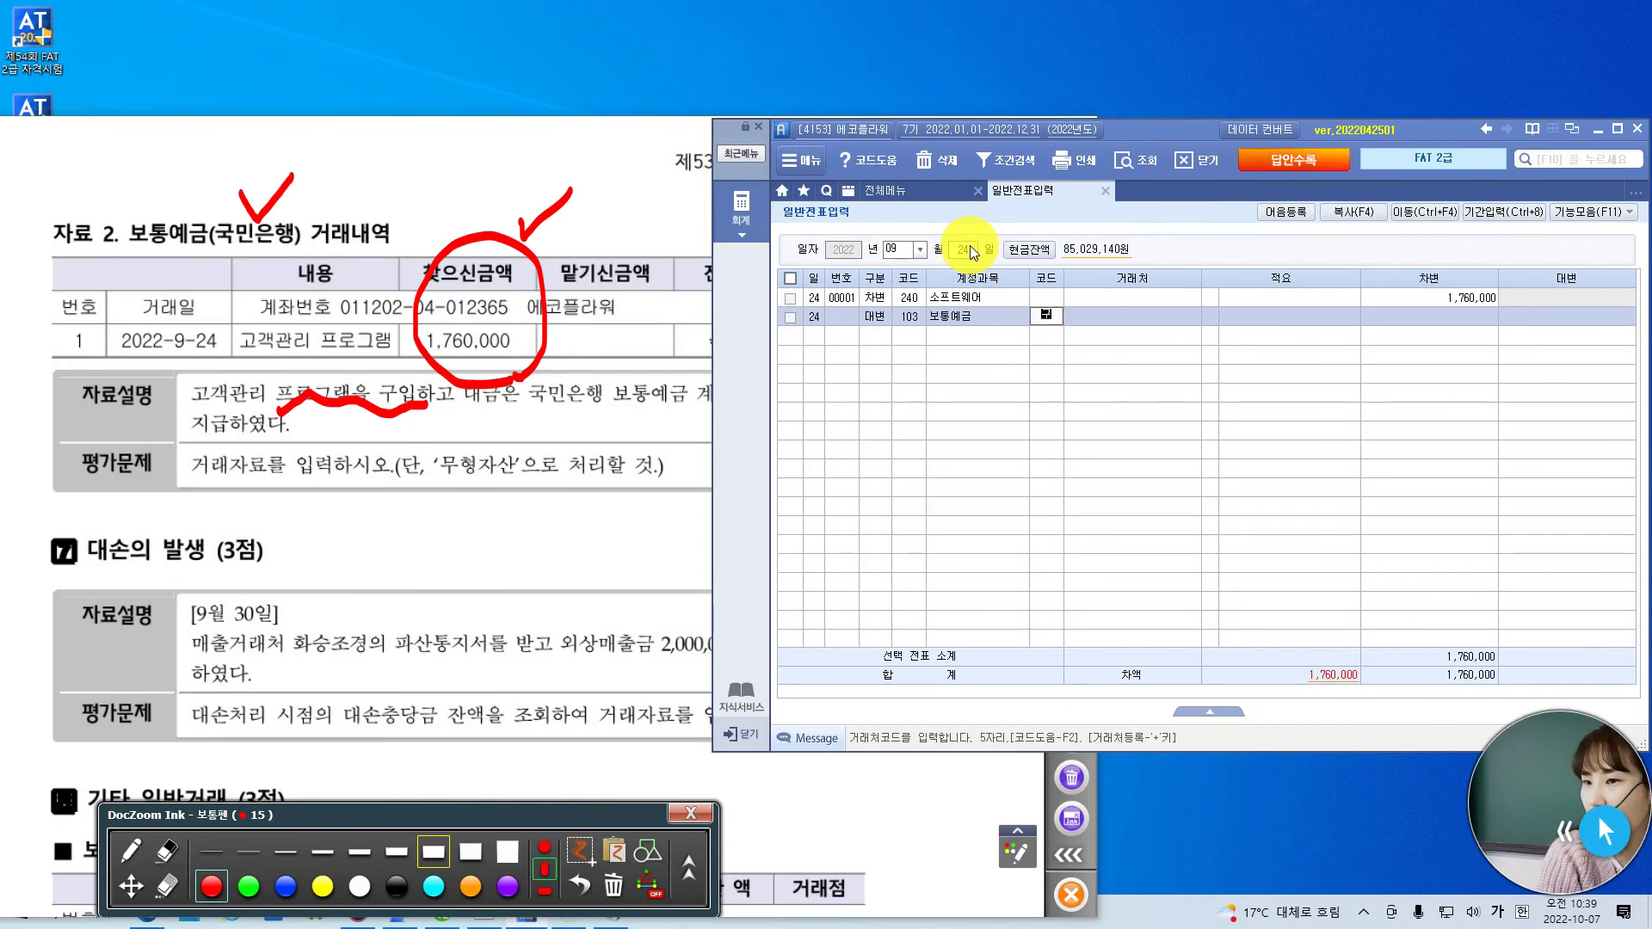
key("Return")
key("Down")
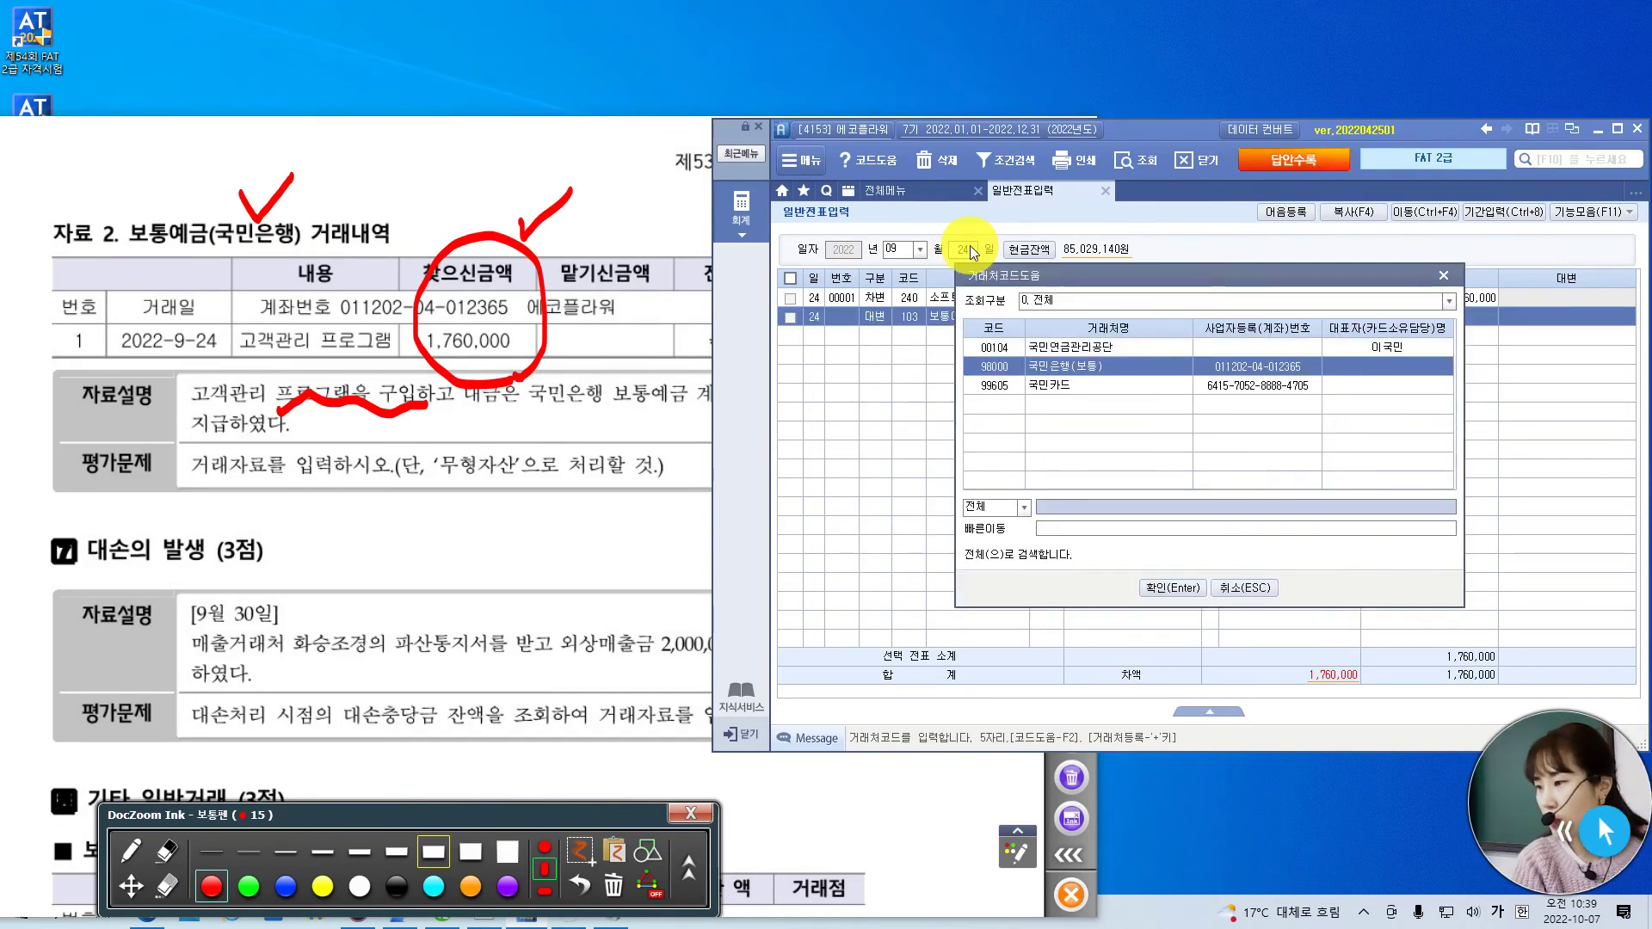
key("Return")
key("Return")
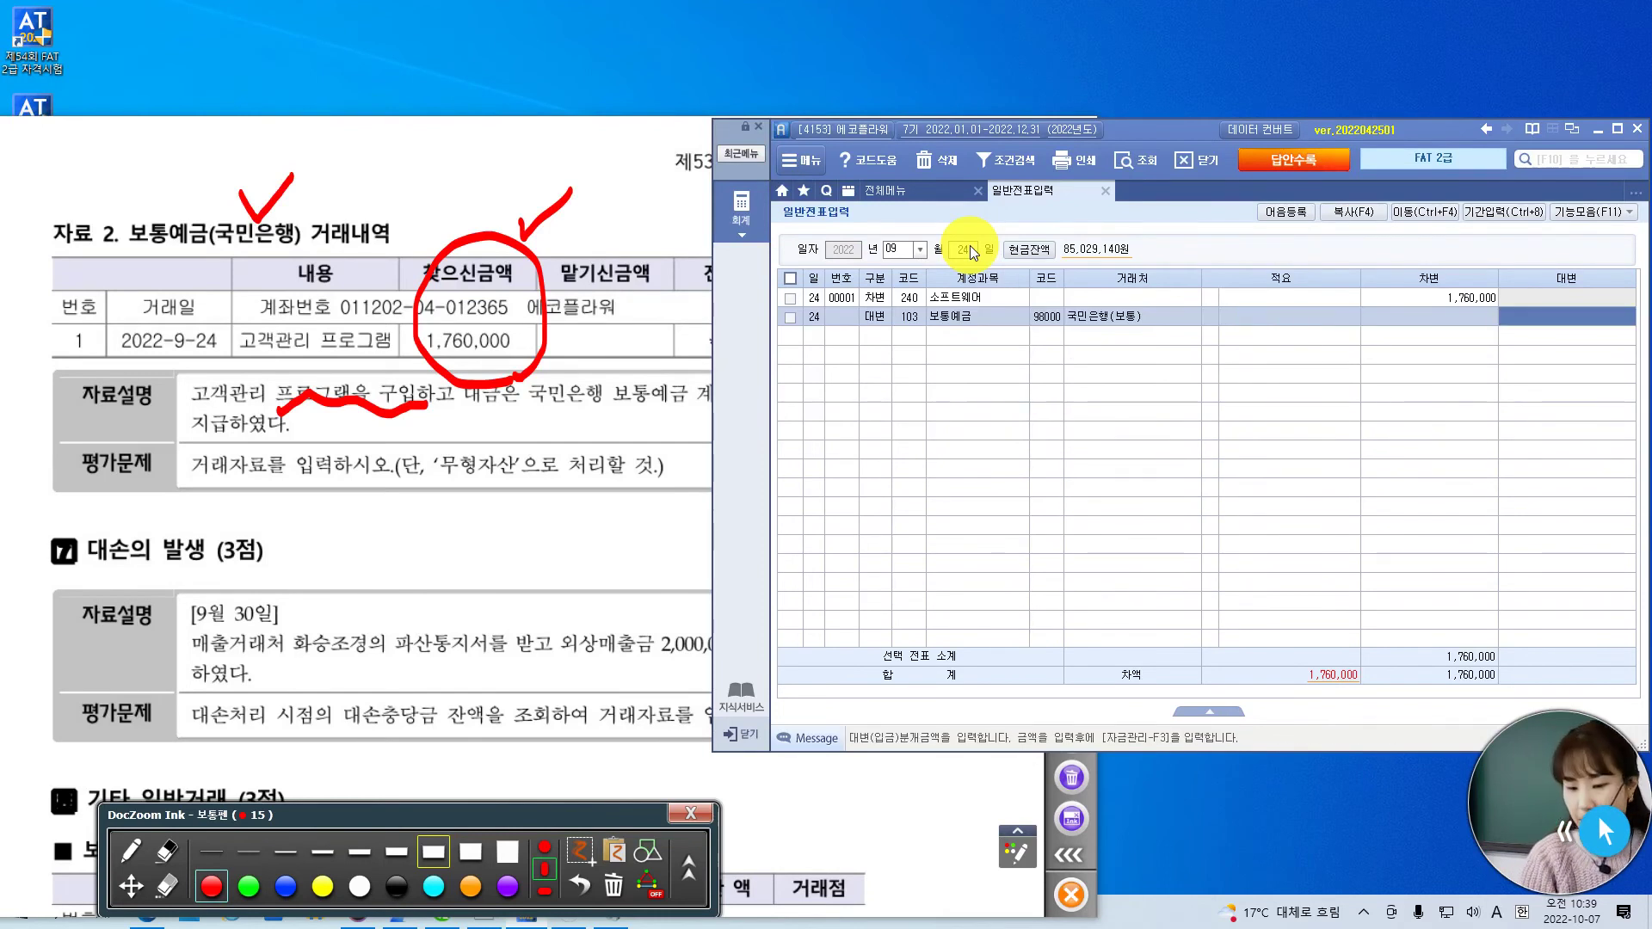
type("1,760,000")
key("Return")
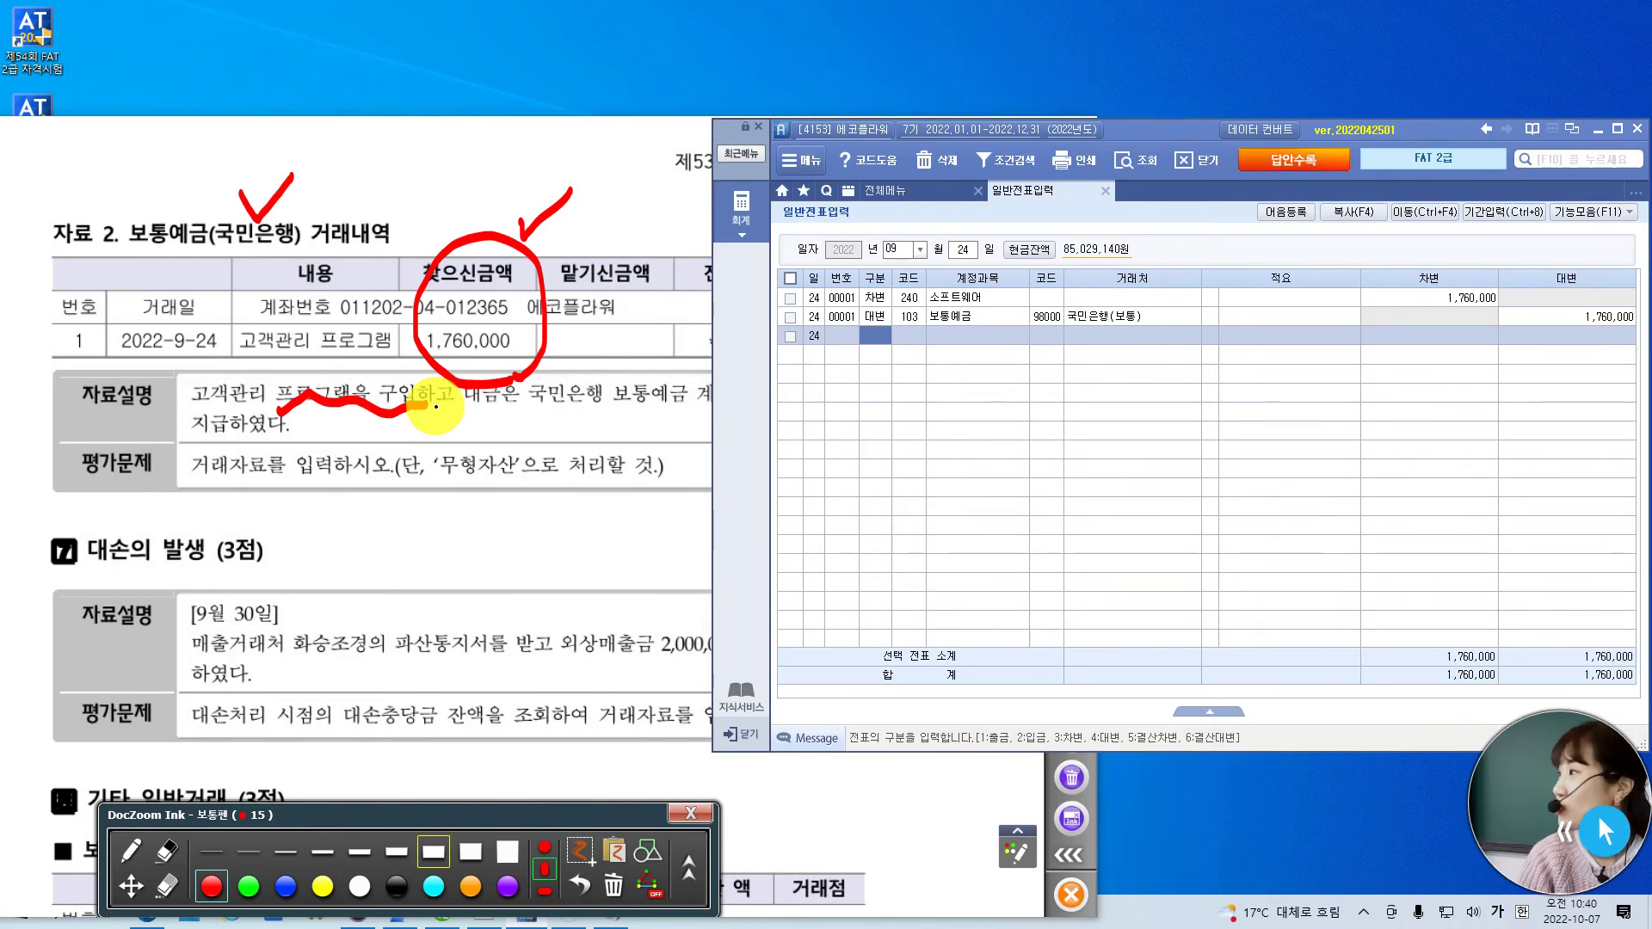
- Clear all earlier ink, choose red, and scroll down to the 대손의 발생 question
left_click_drag(434, 707, 459, 484)
left_click(129, 851)
left_click(166, 882)
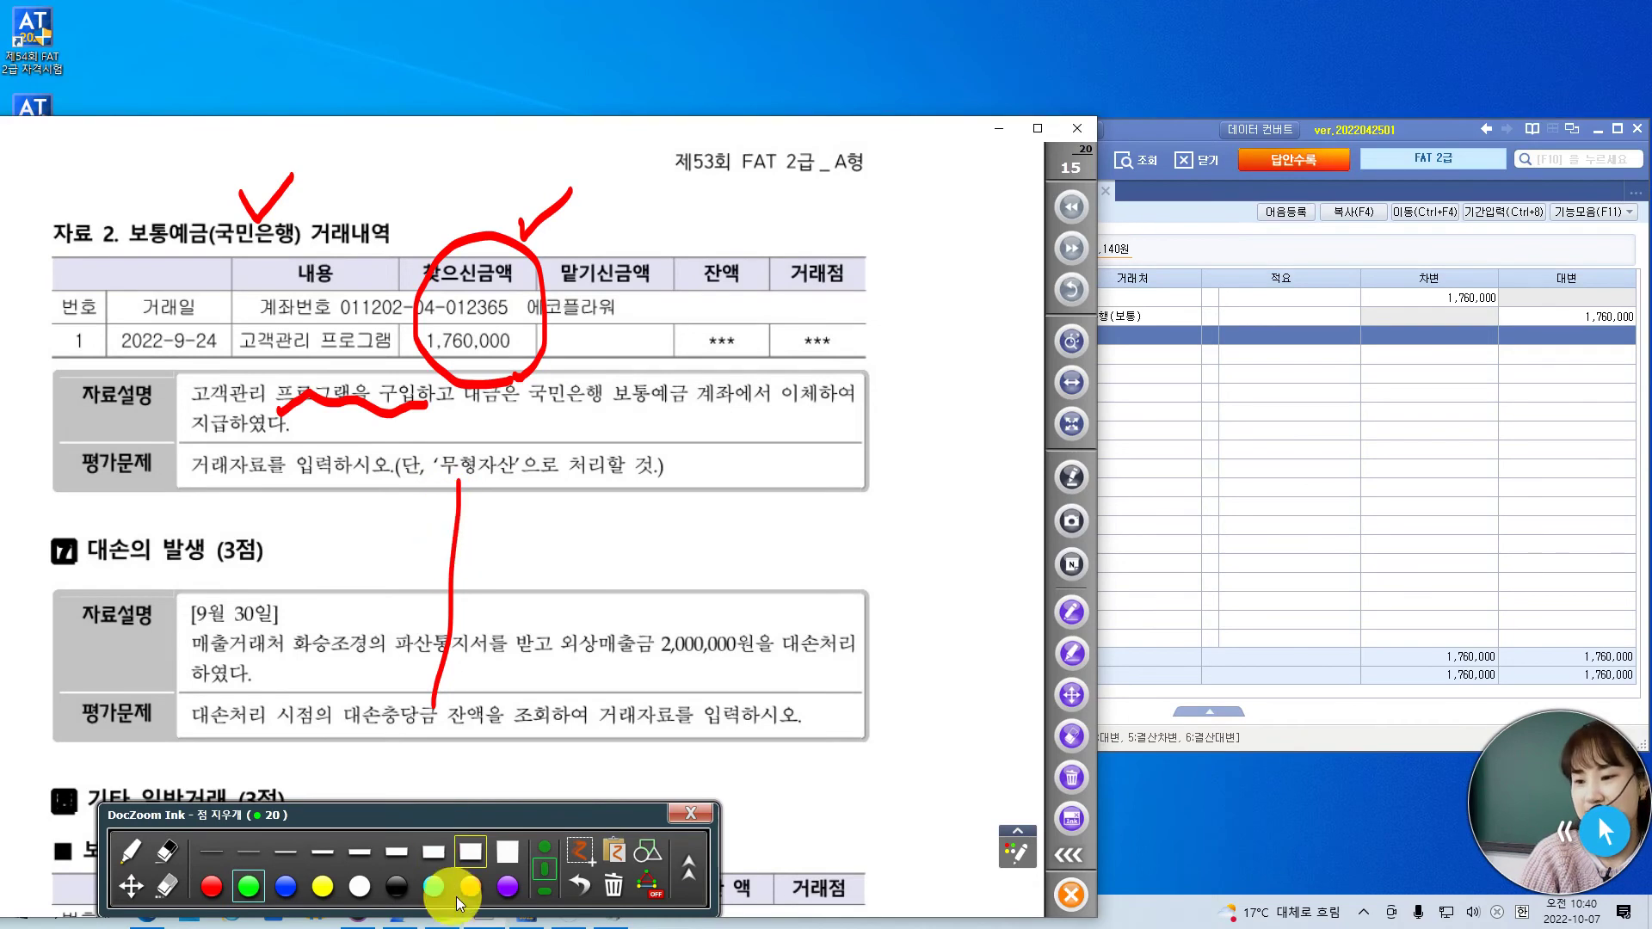
left_click(613, 886)
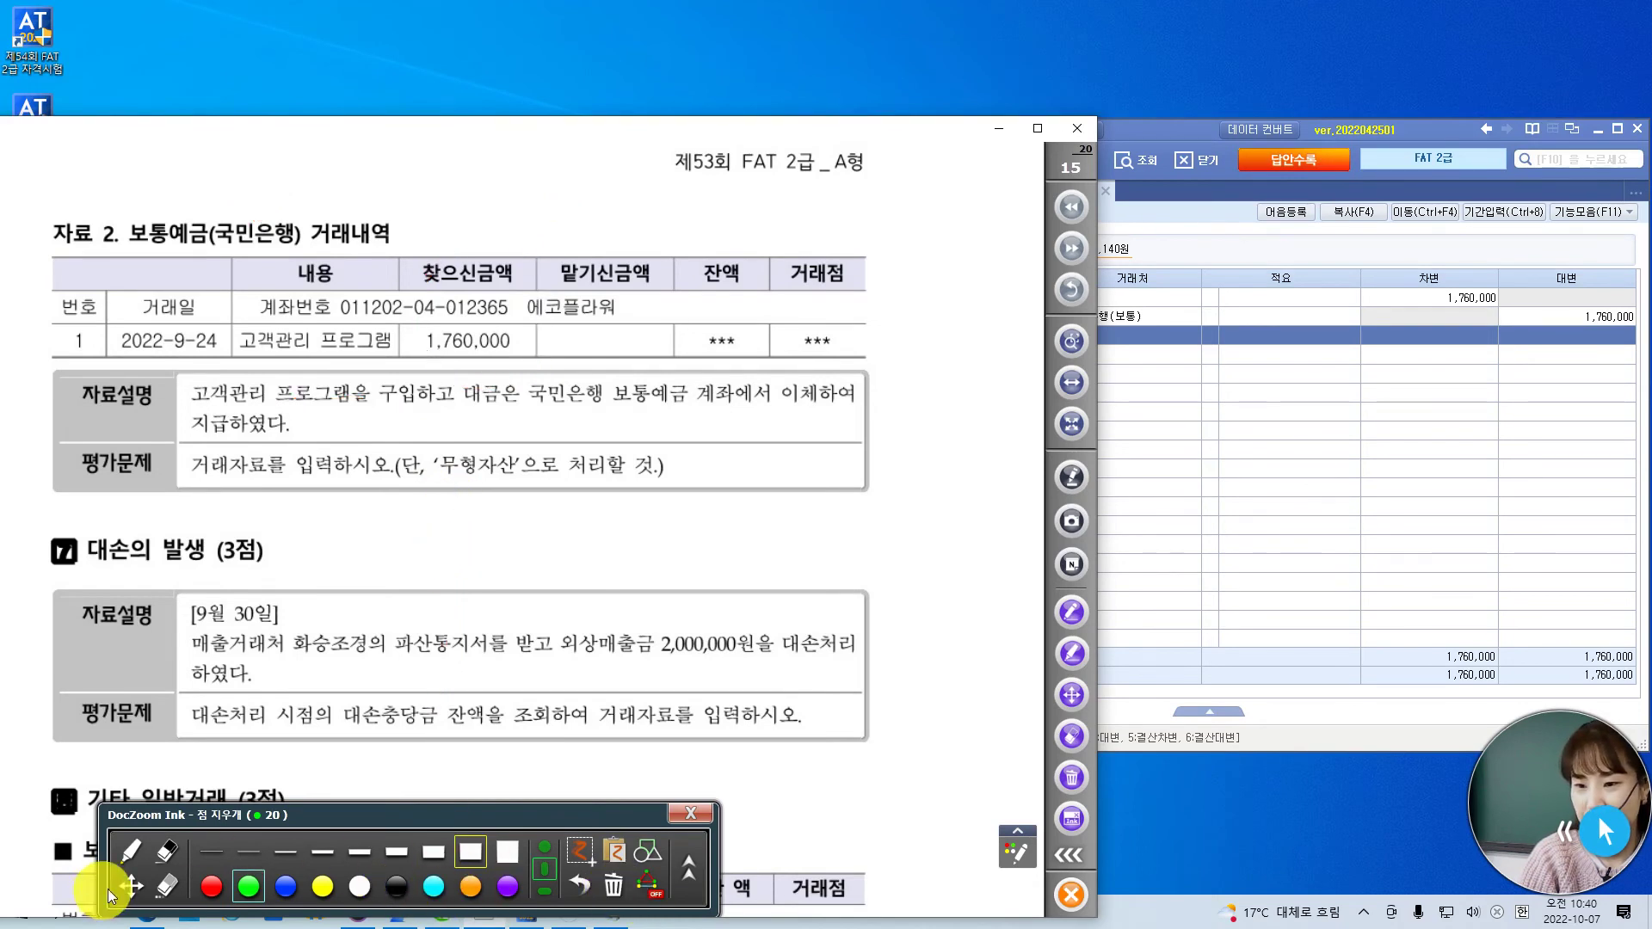
left_click(129, 886)
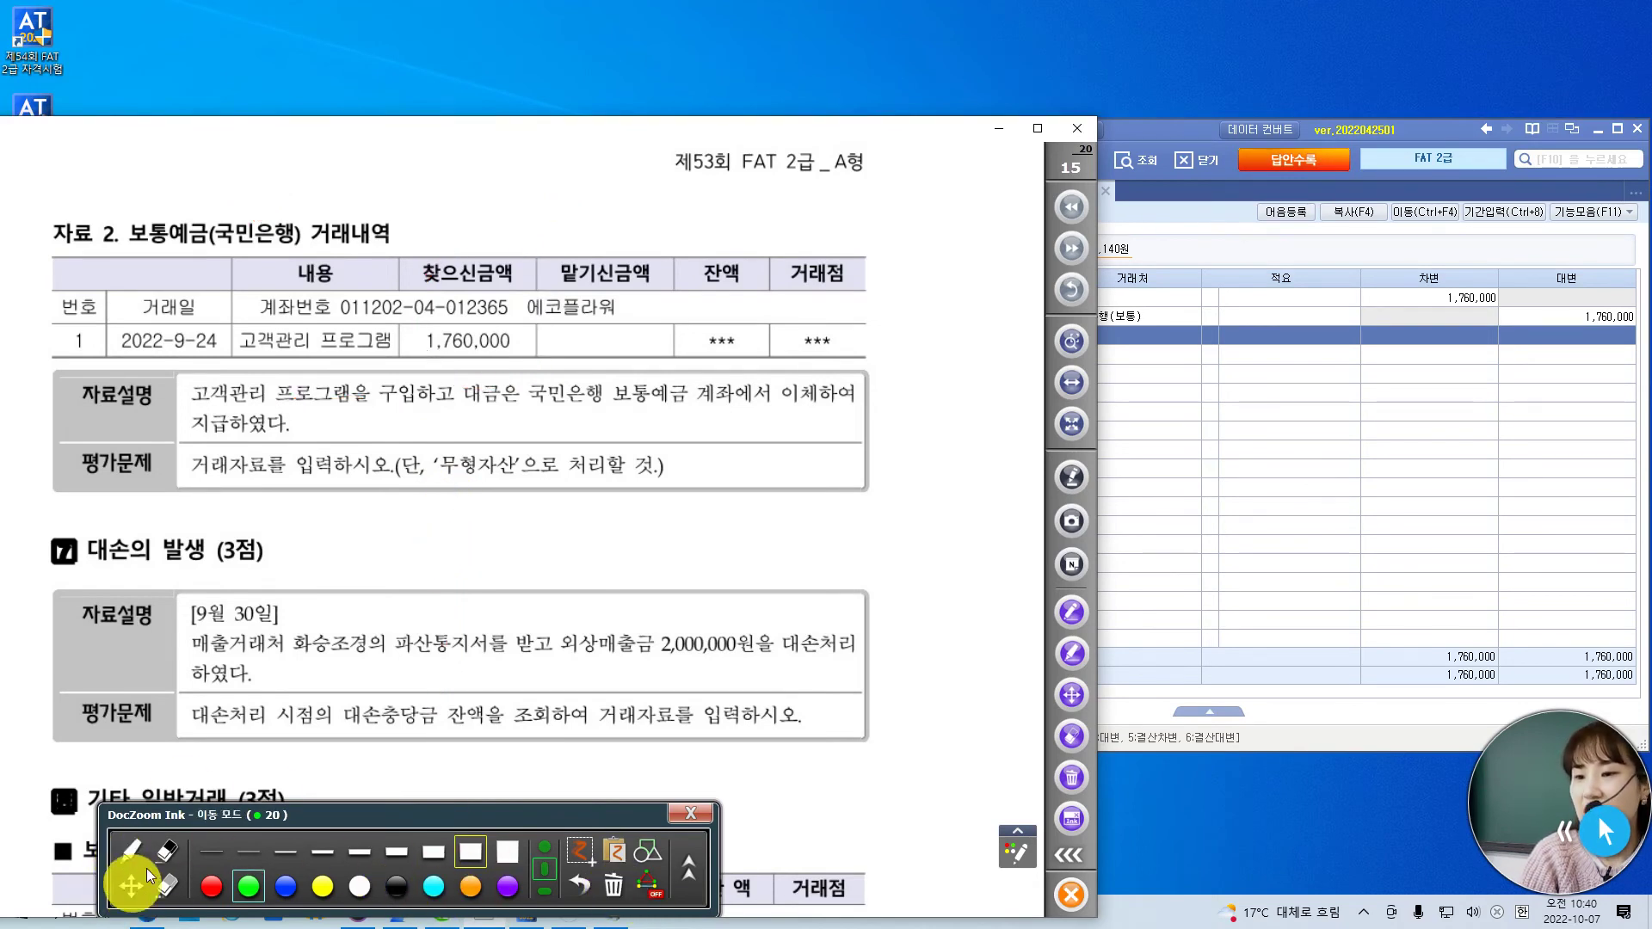
scroll(463, 699, "down", 5)
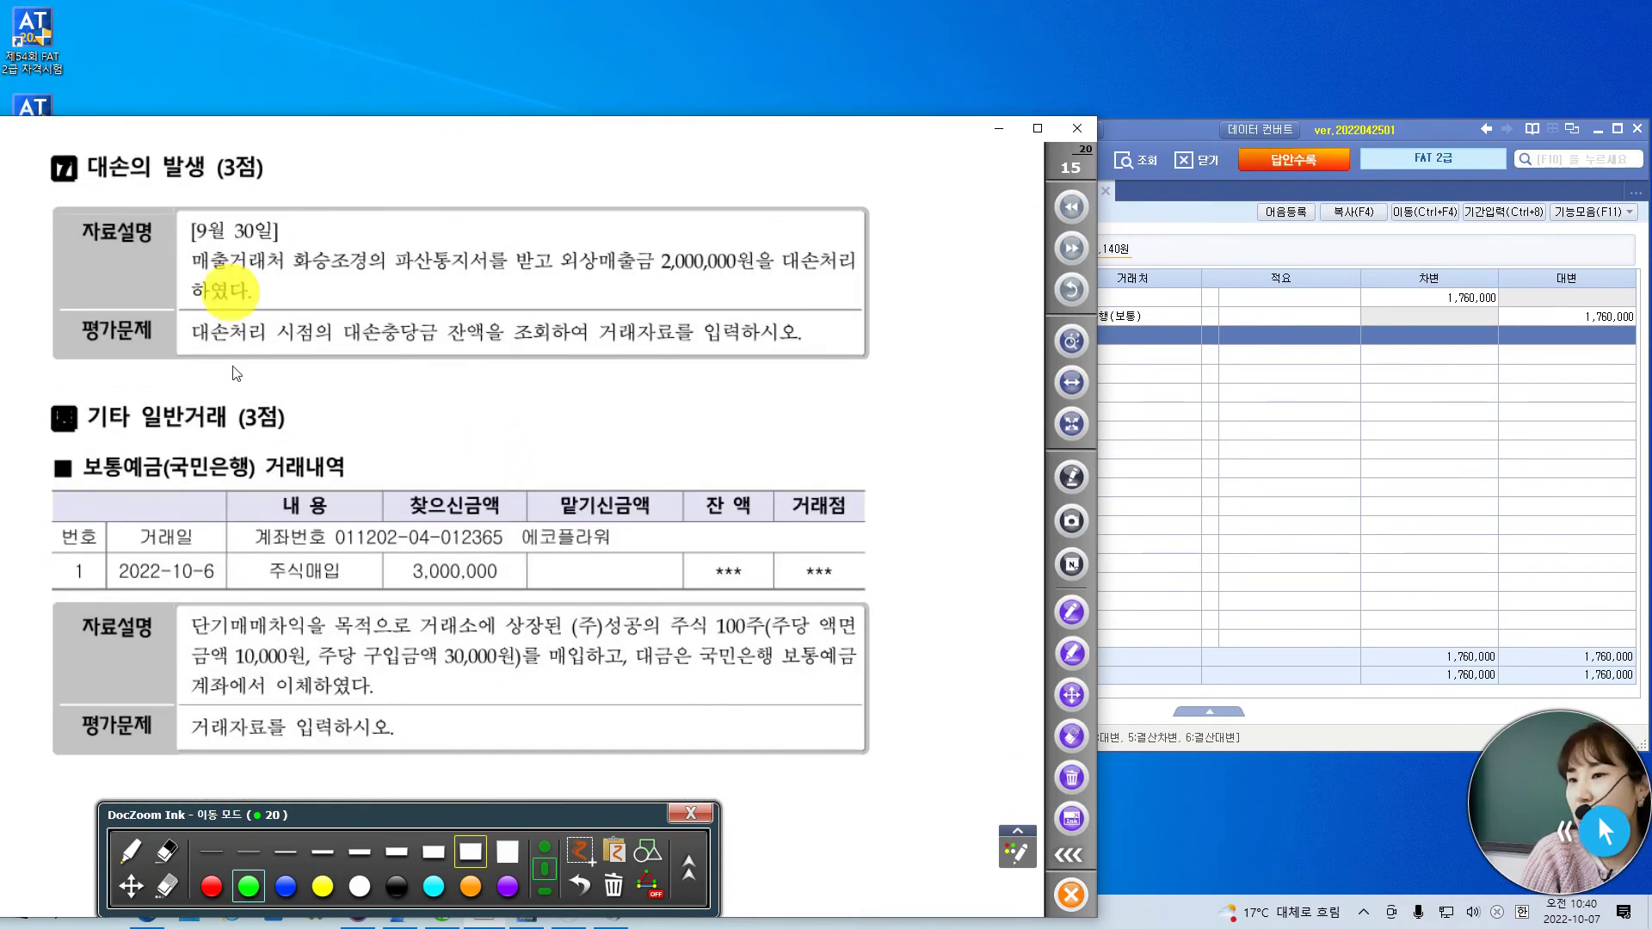
left_click(209, 886)
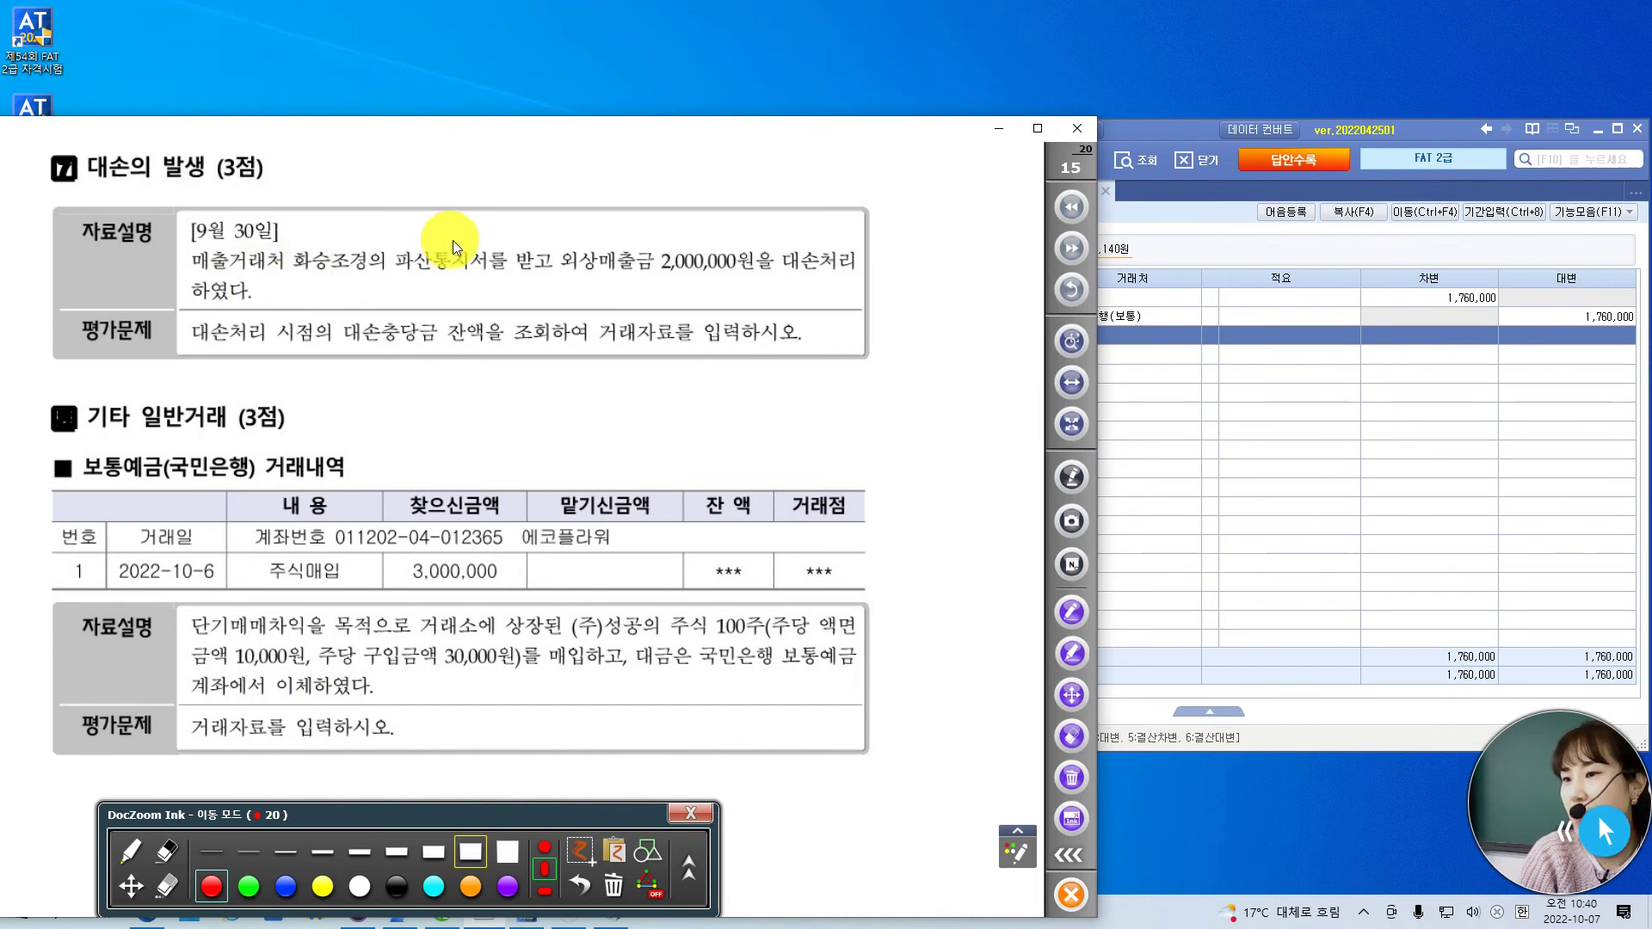
scroll(473, 248, "down", 1)
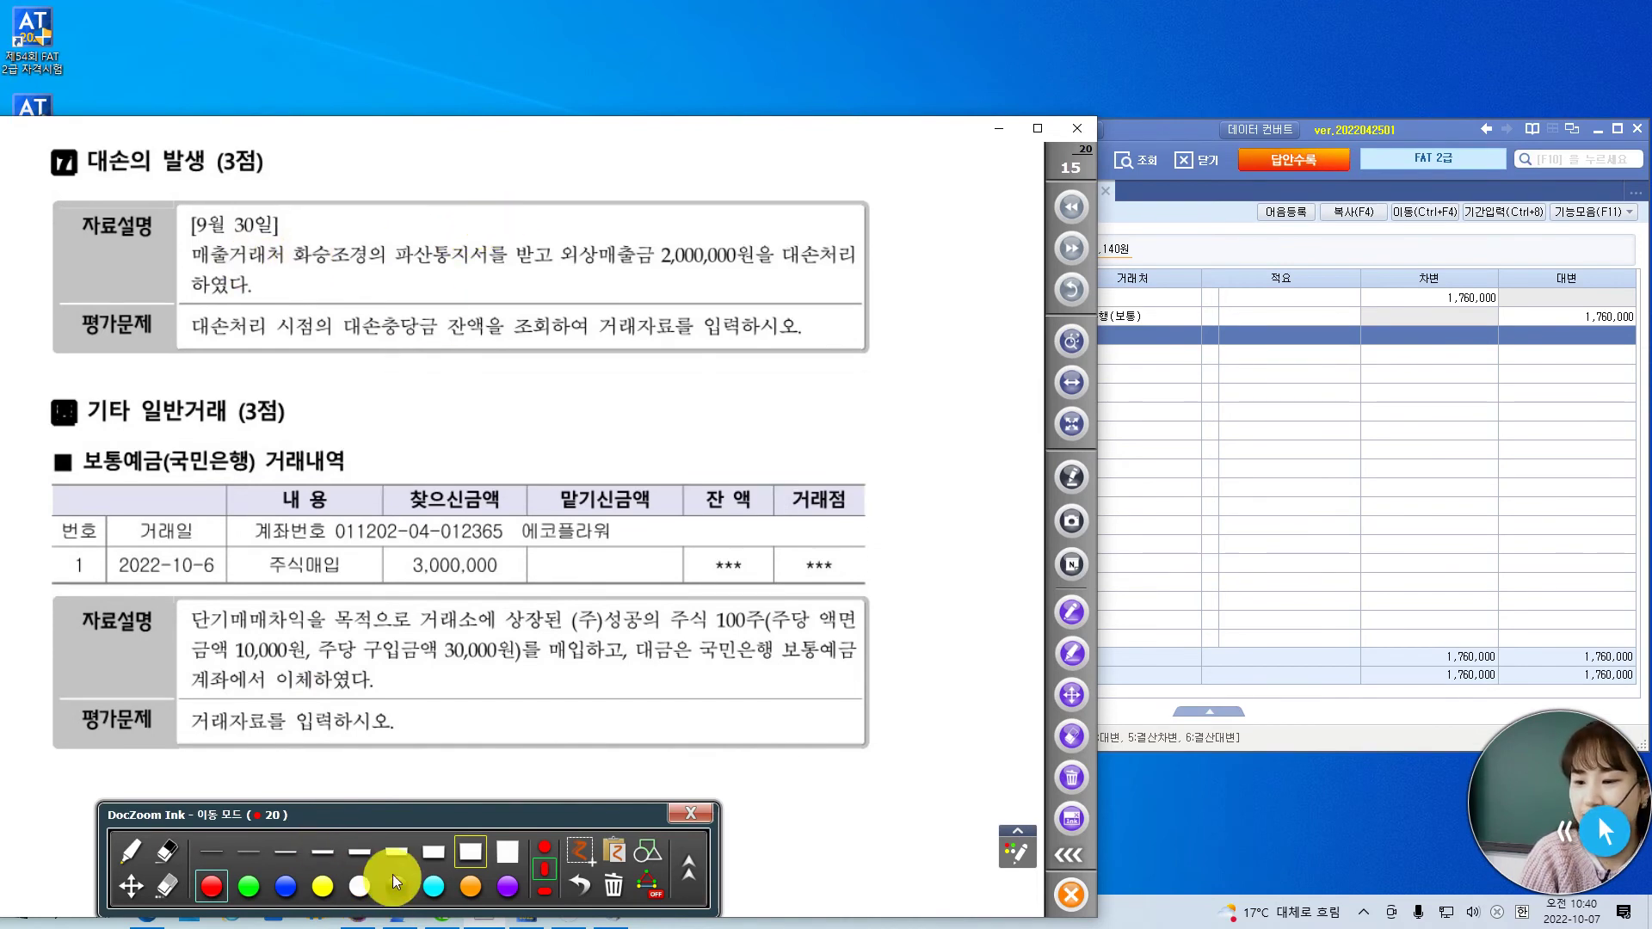
- Tick 파산통지서 and 대손충당금 and bracket 외상매출금 2,000,000원 in red
left_click(137, 860)
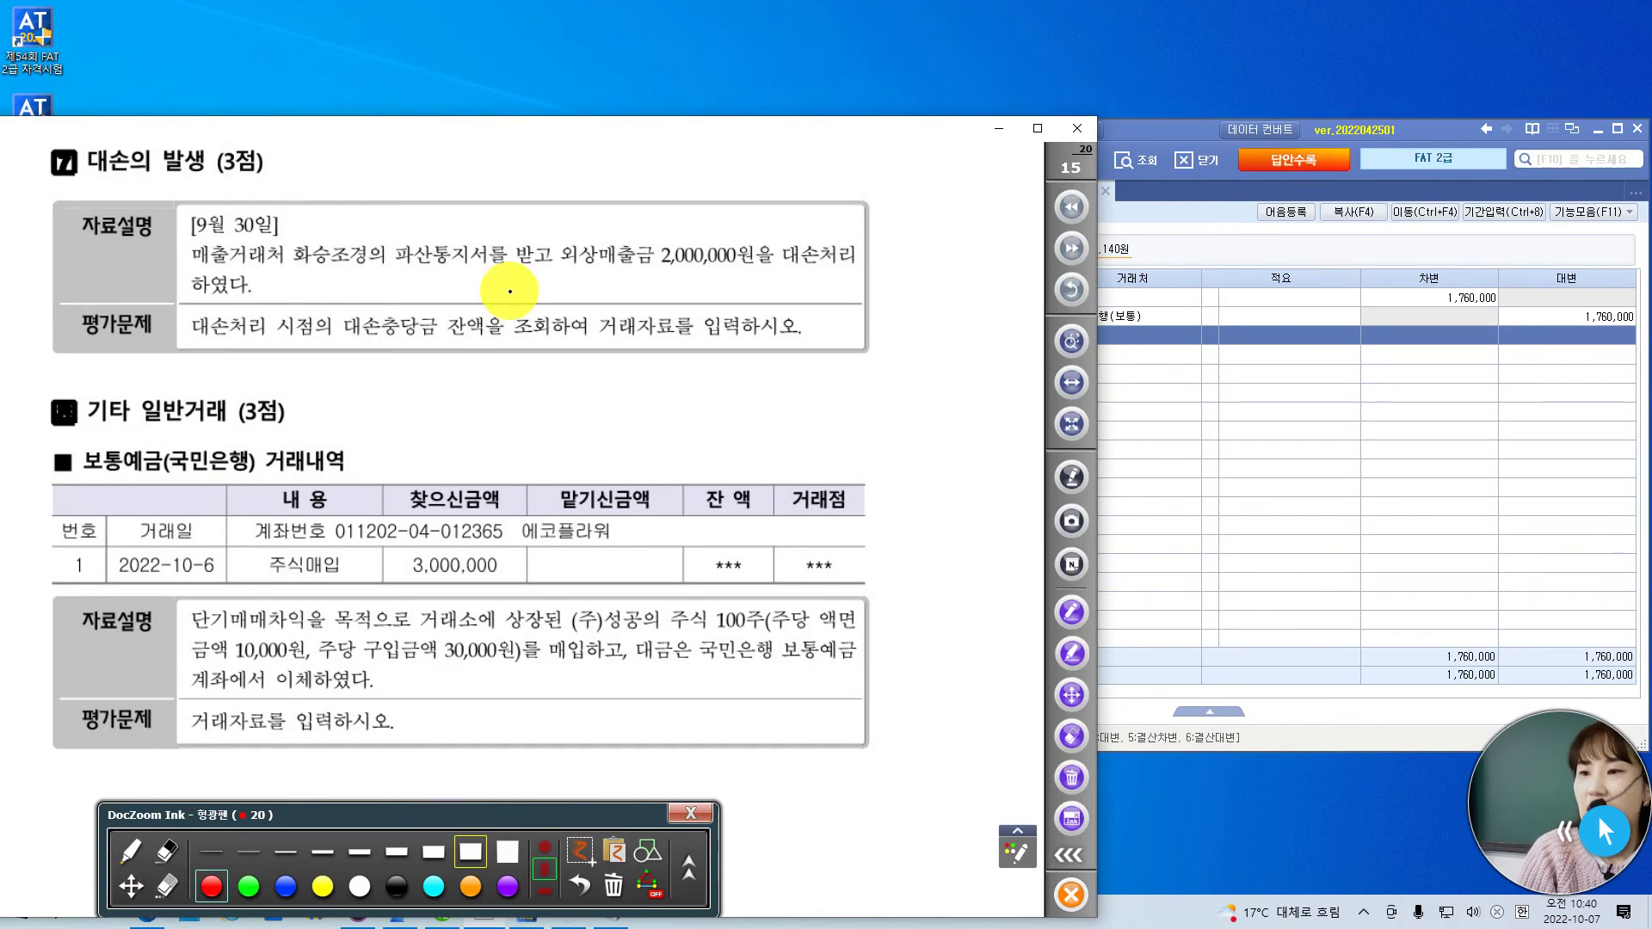
left_click_drag(458, 226, 502, 203)
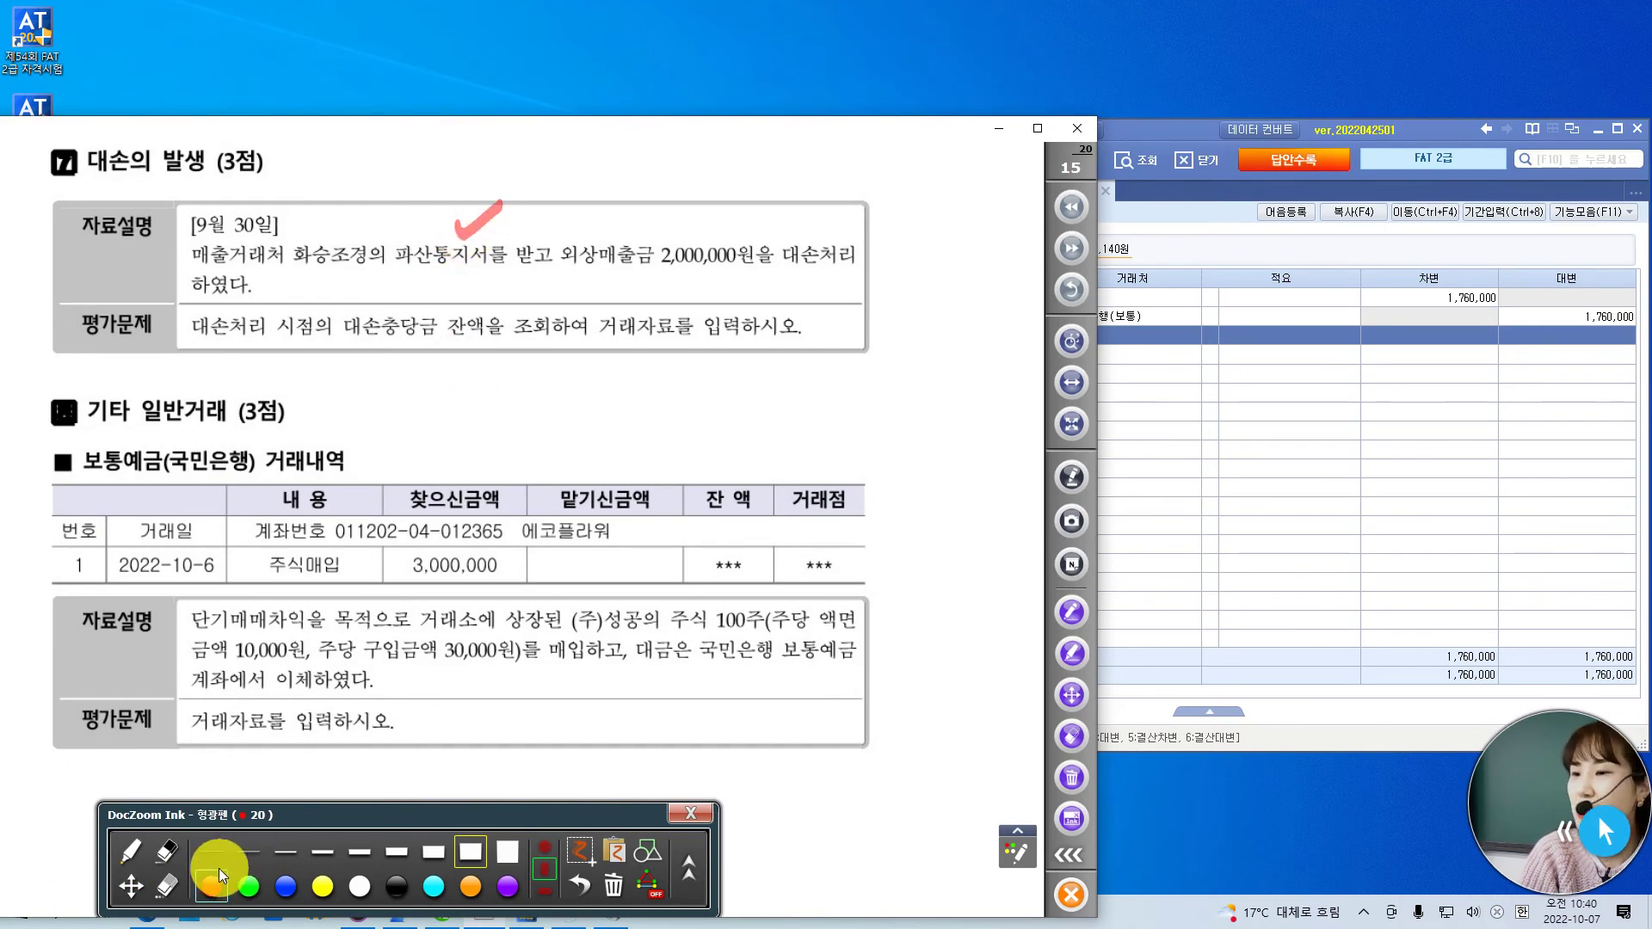
left_click(132, 850)
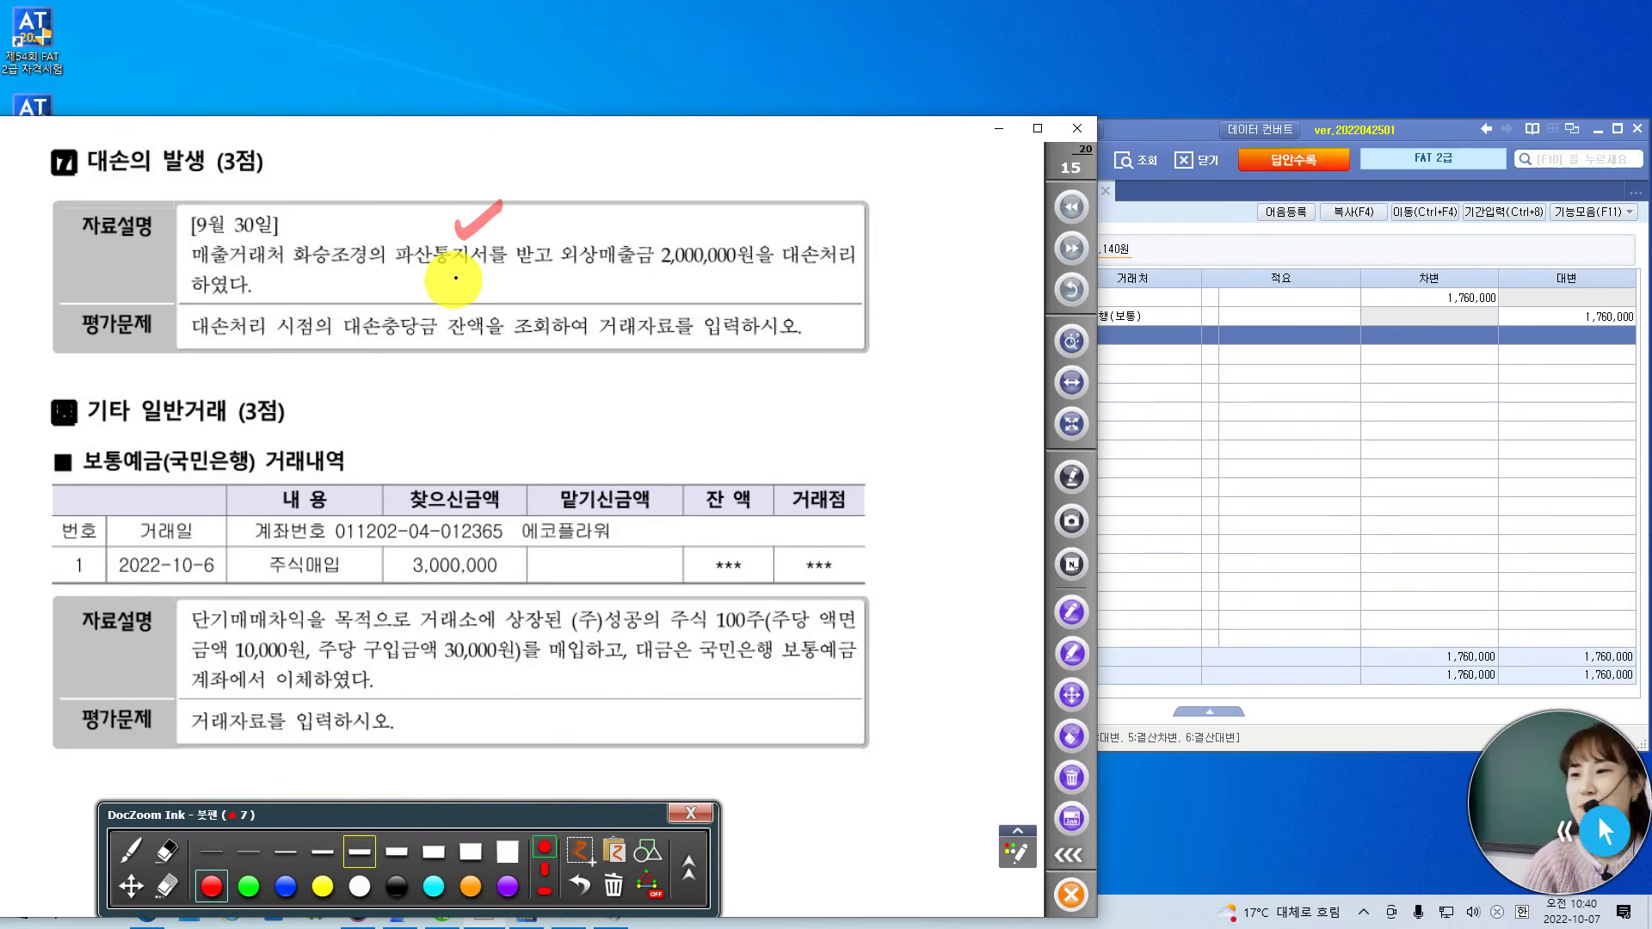
left_click_drag(570, 224, 562, 273)
left_click_drag(724, 222, 737, 276)
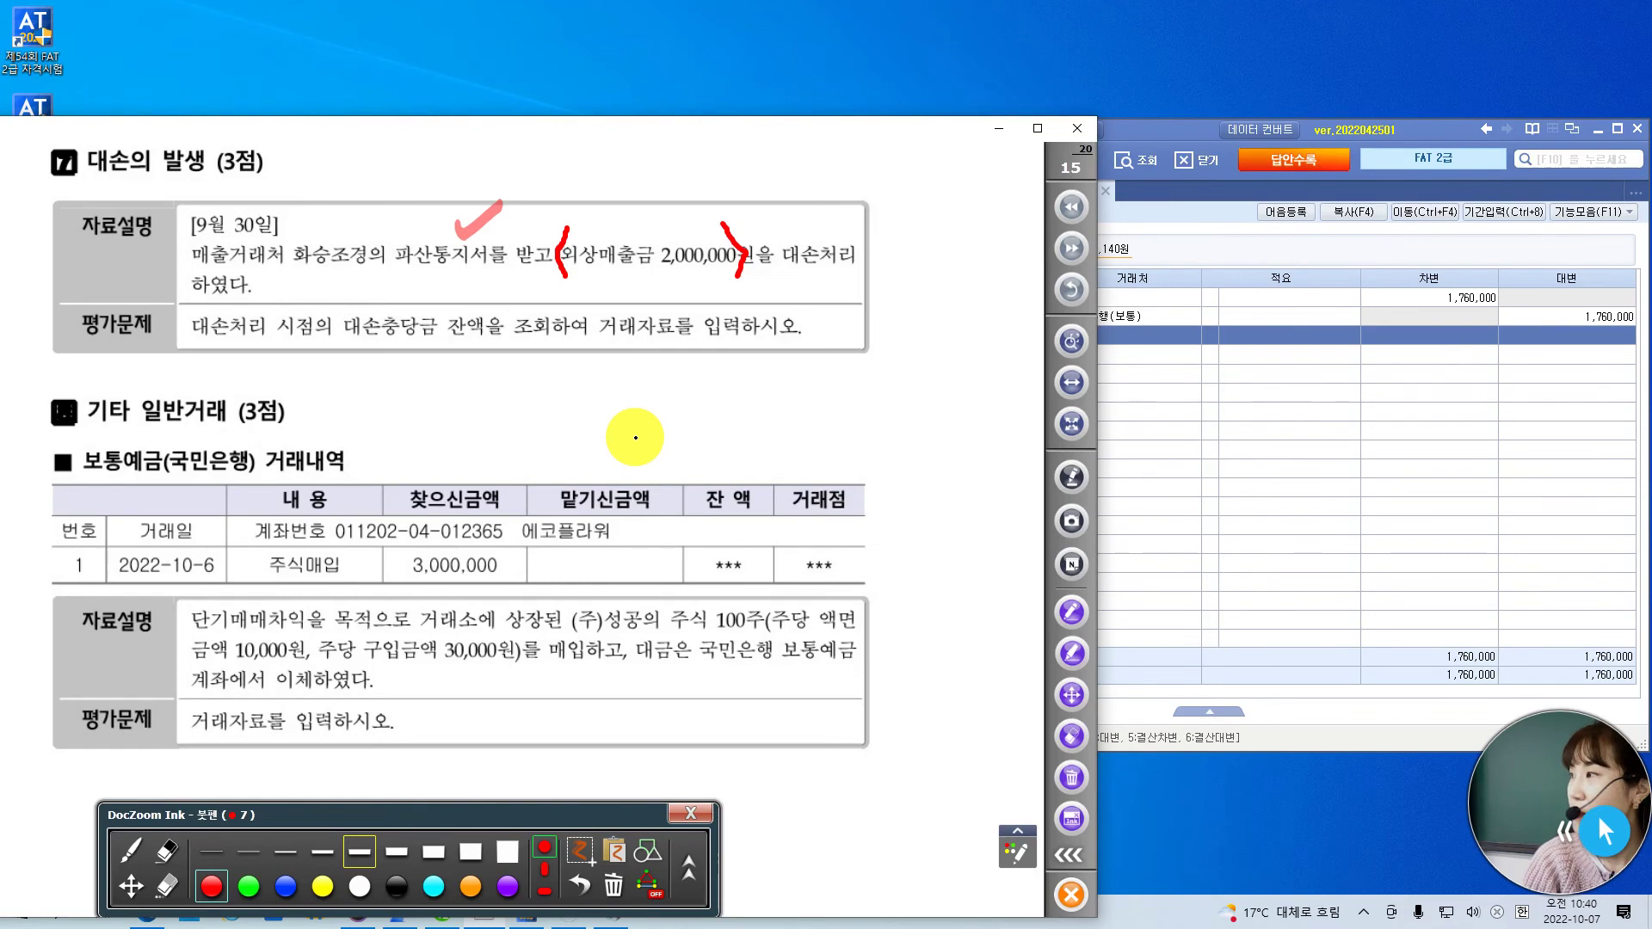
left_click_drag(420, 319, 427, 305)
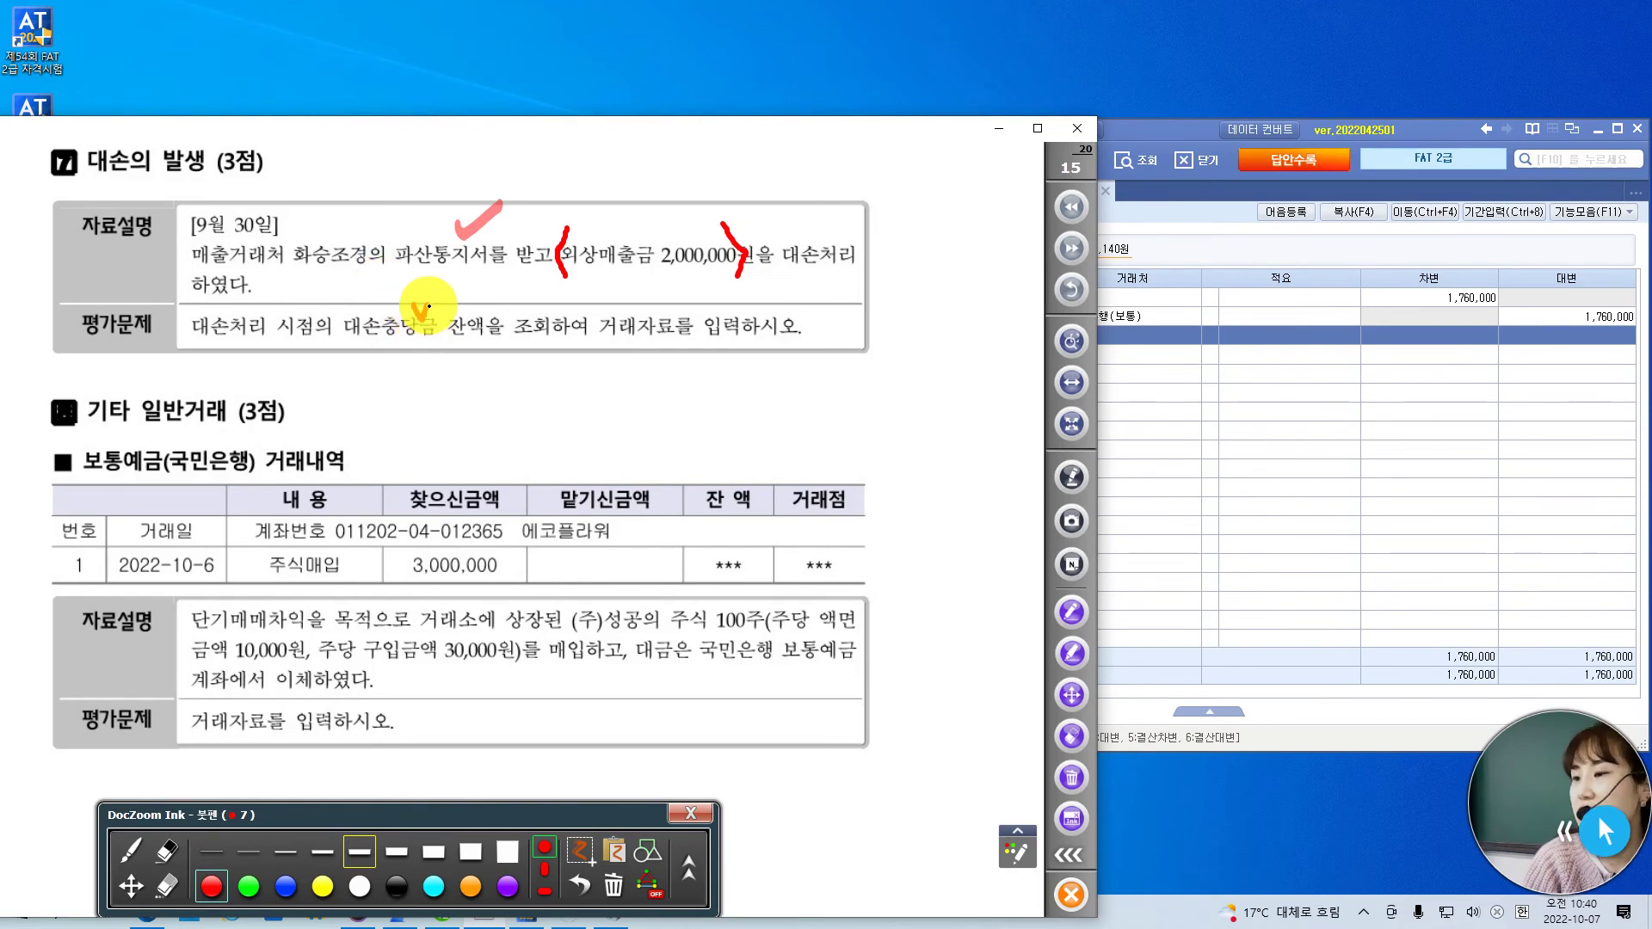
left_click(1157, 129)
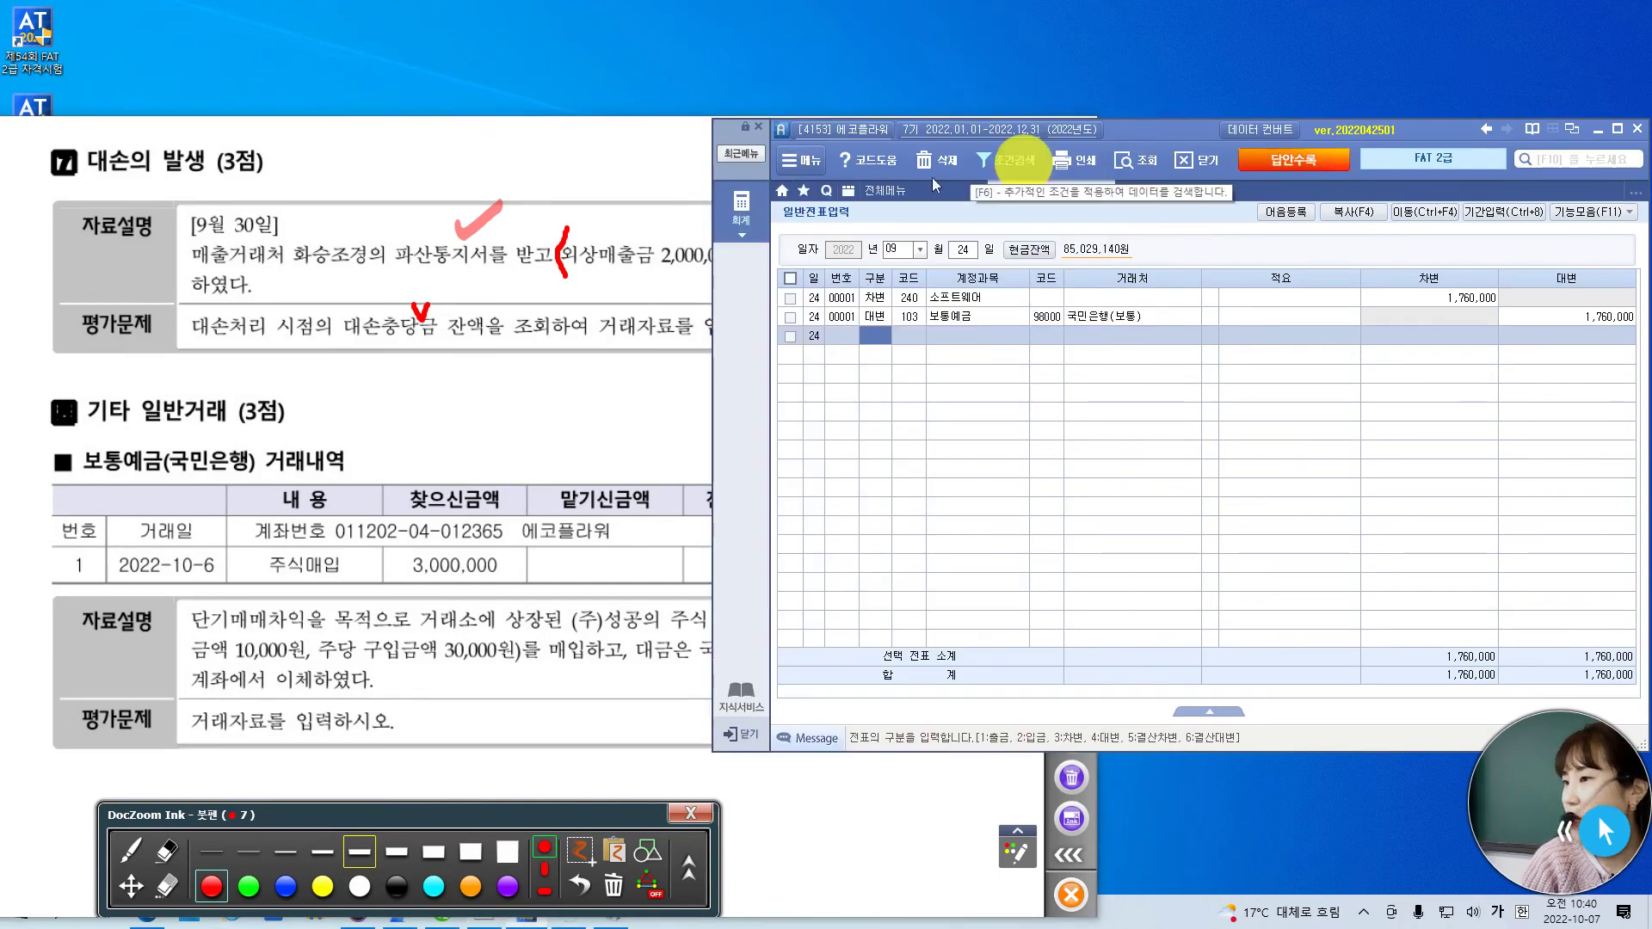
- Open 합계잔액시산표 and read the 외상매출금 balance and the 22,400,000 대손충당금 balance
left_click(905, 191)
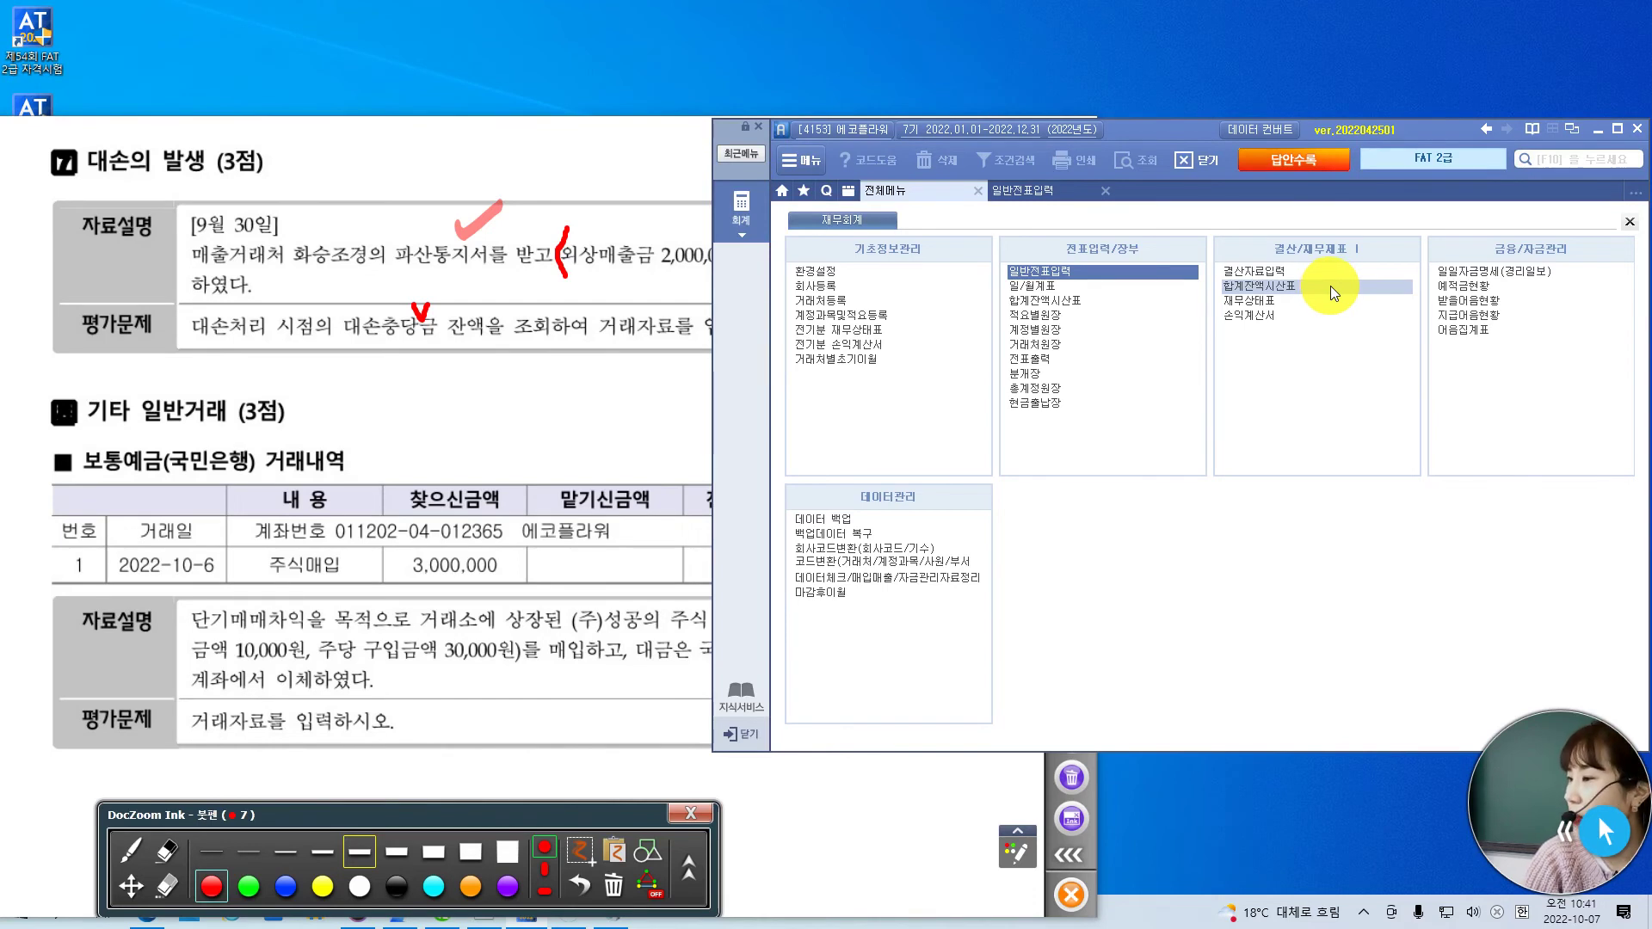
left_click(1330, 285)
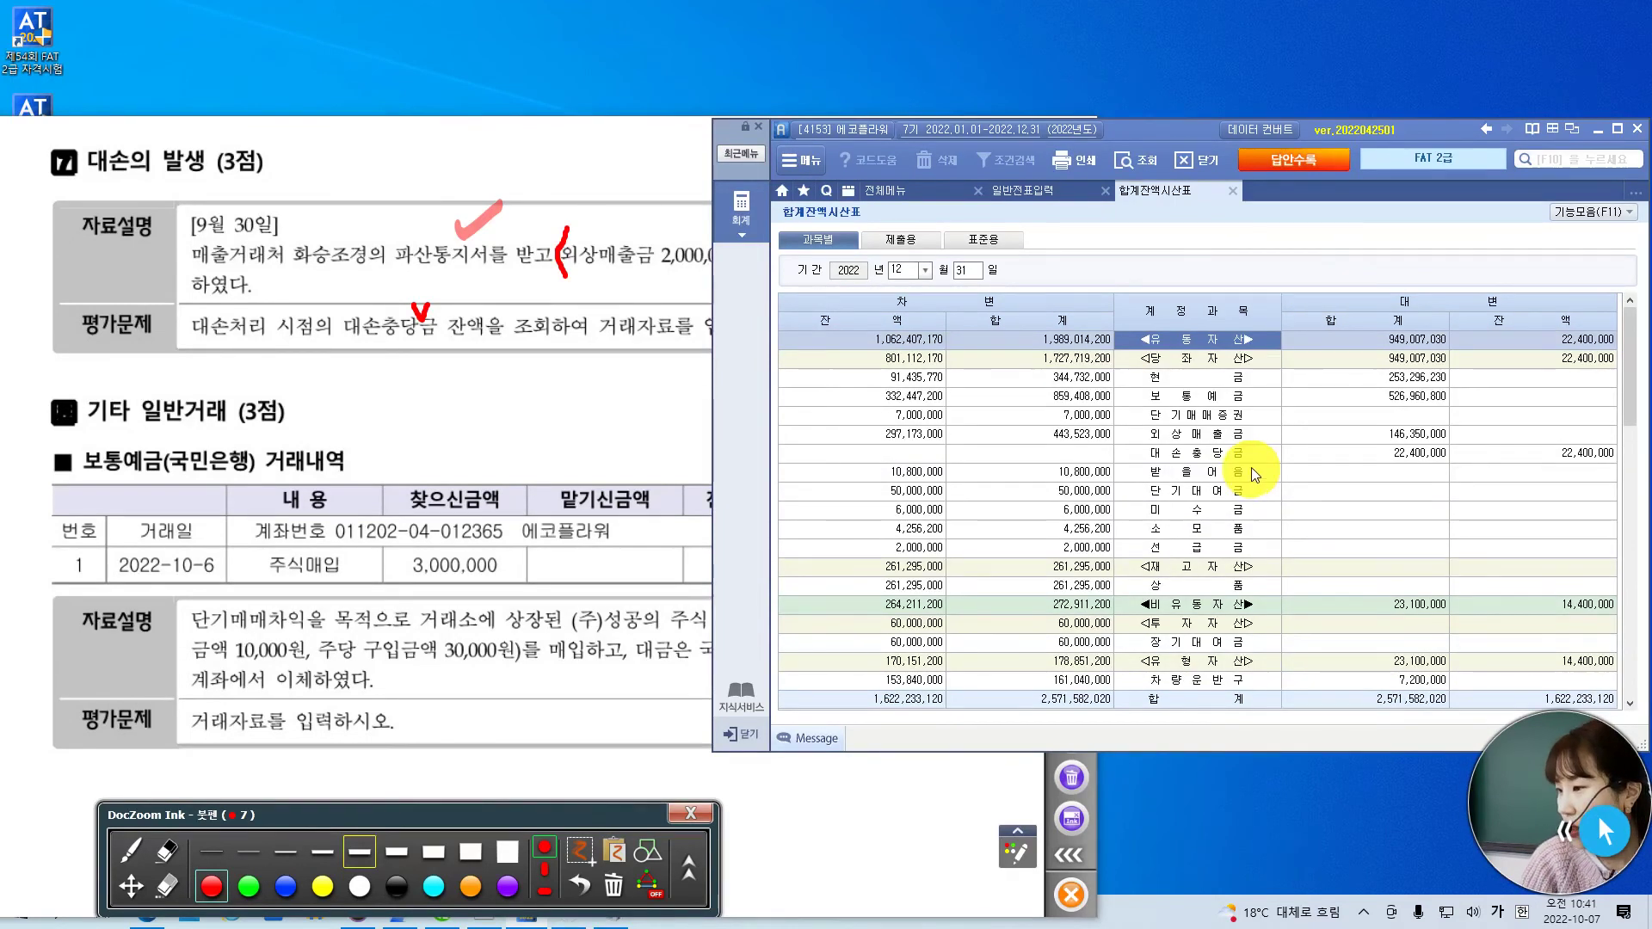
left_click(1210, 437)
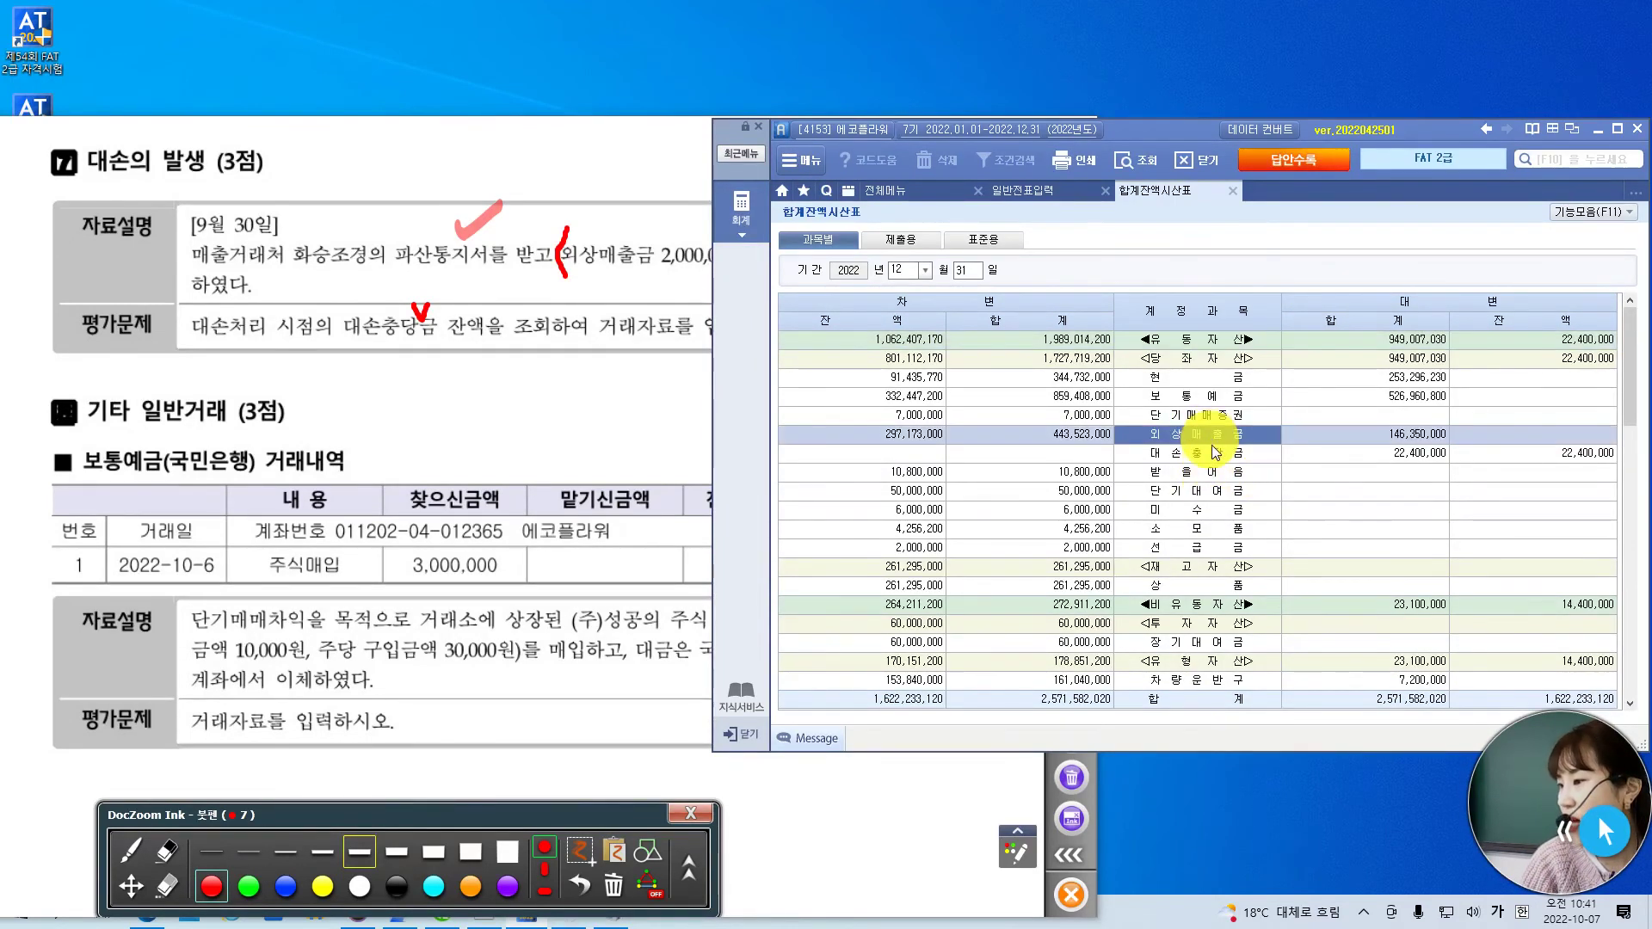
left_click(1211, 452)
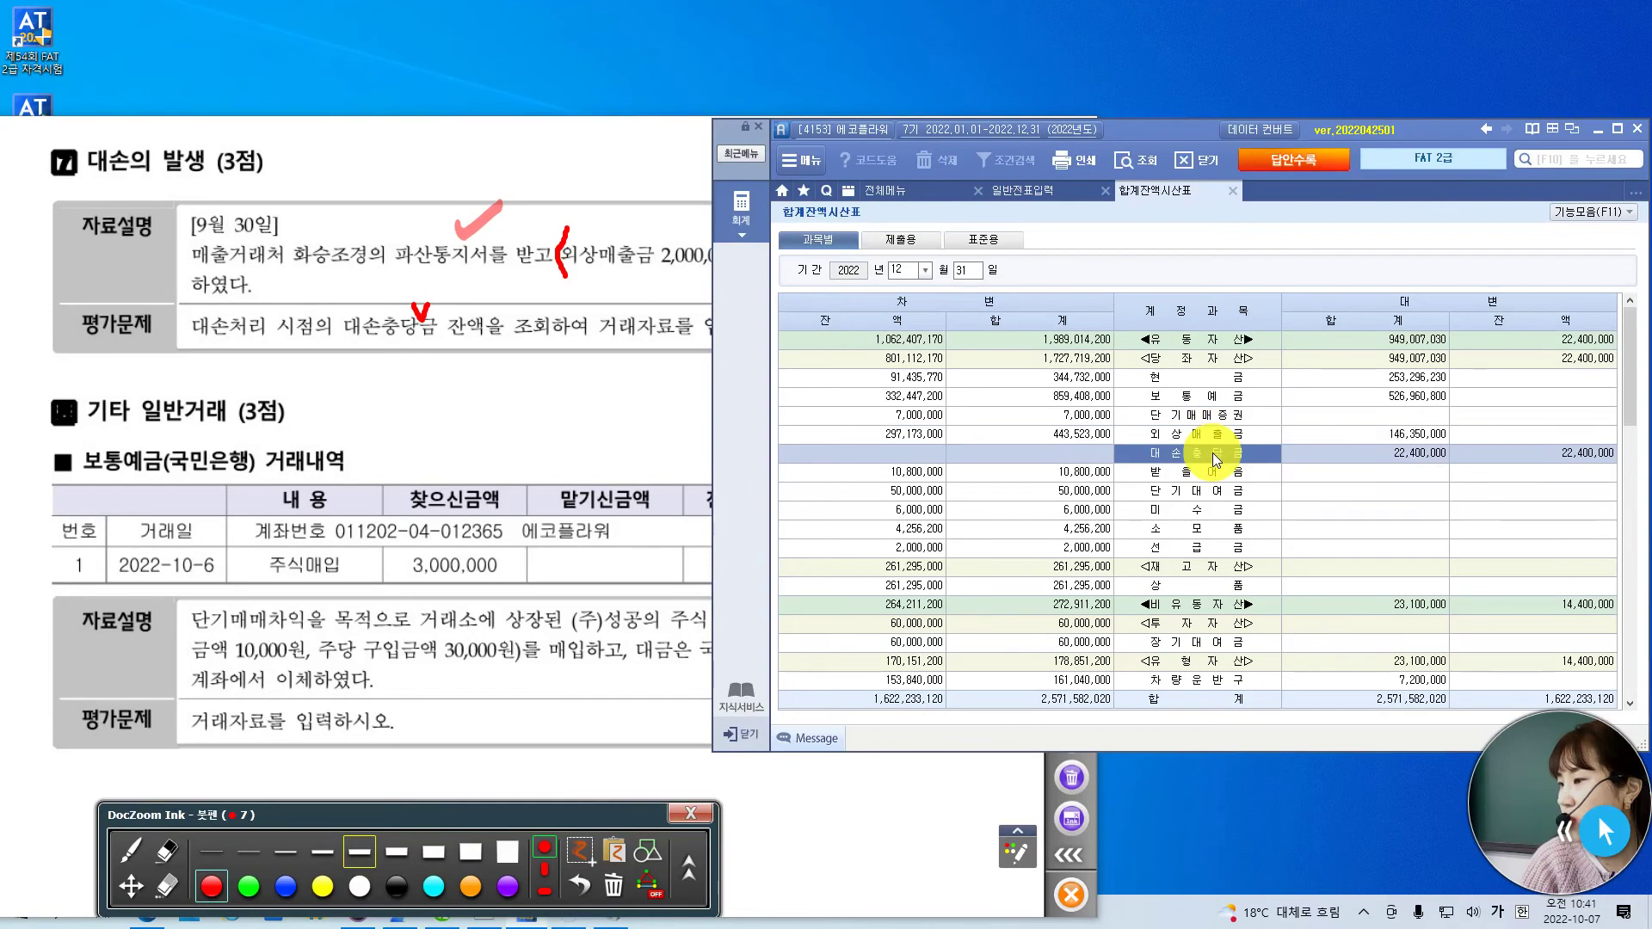
left_click(1587, 452)
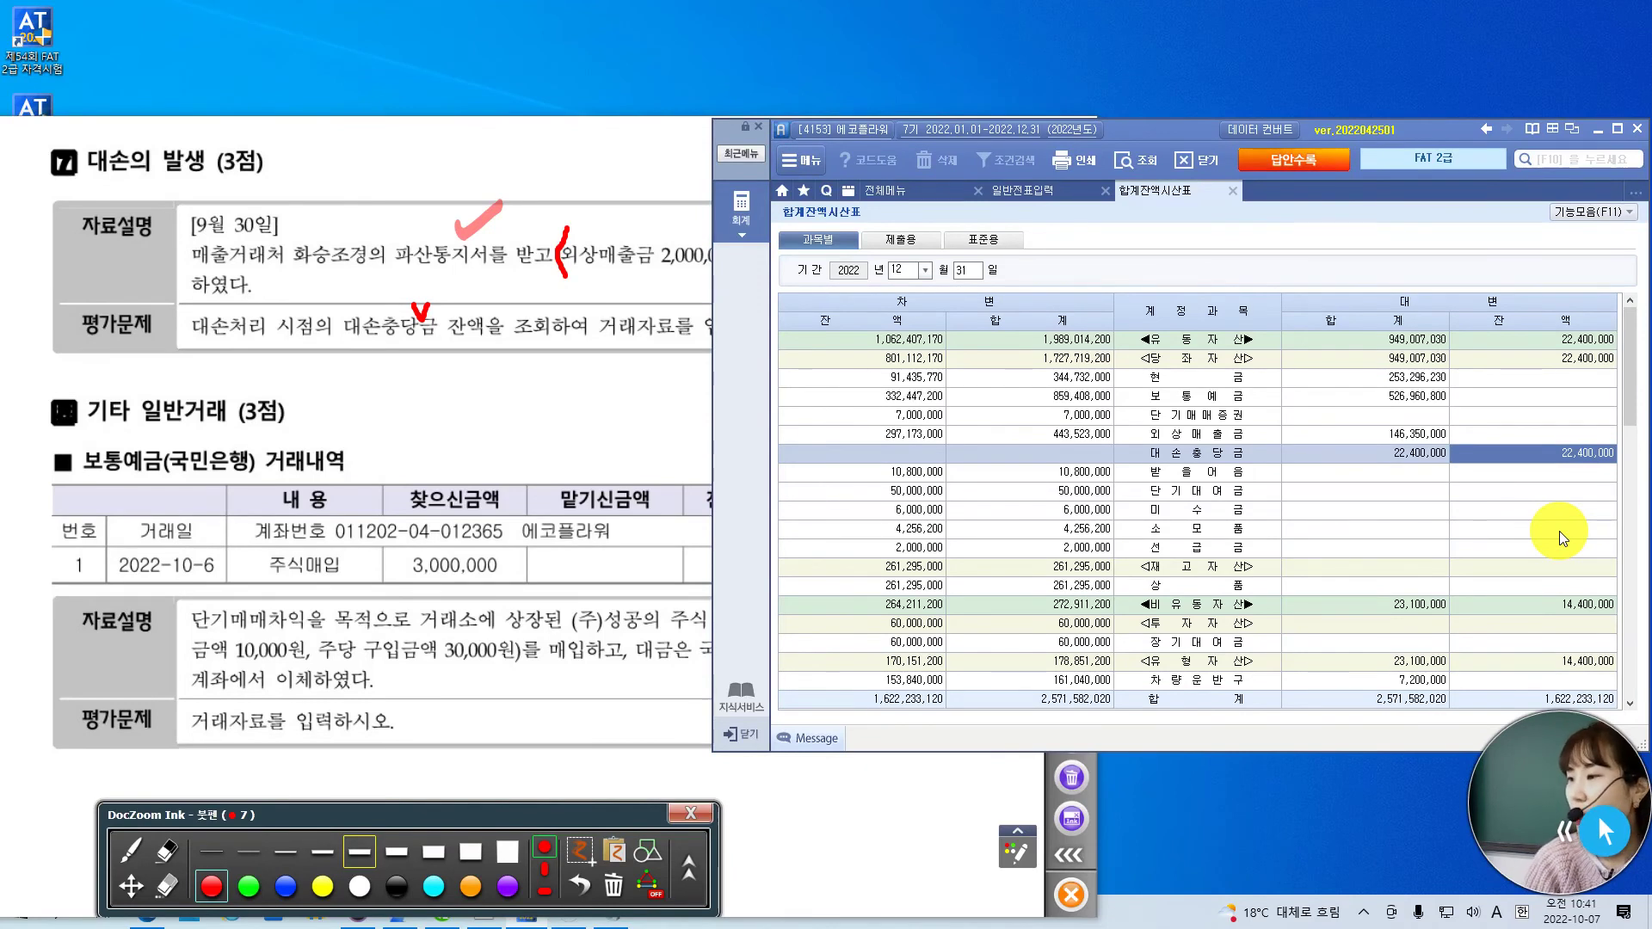
left_click(907, 433)
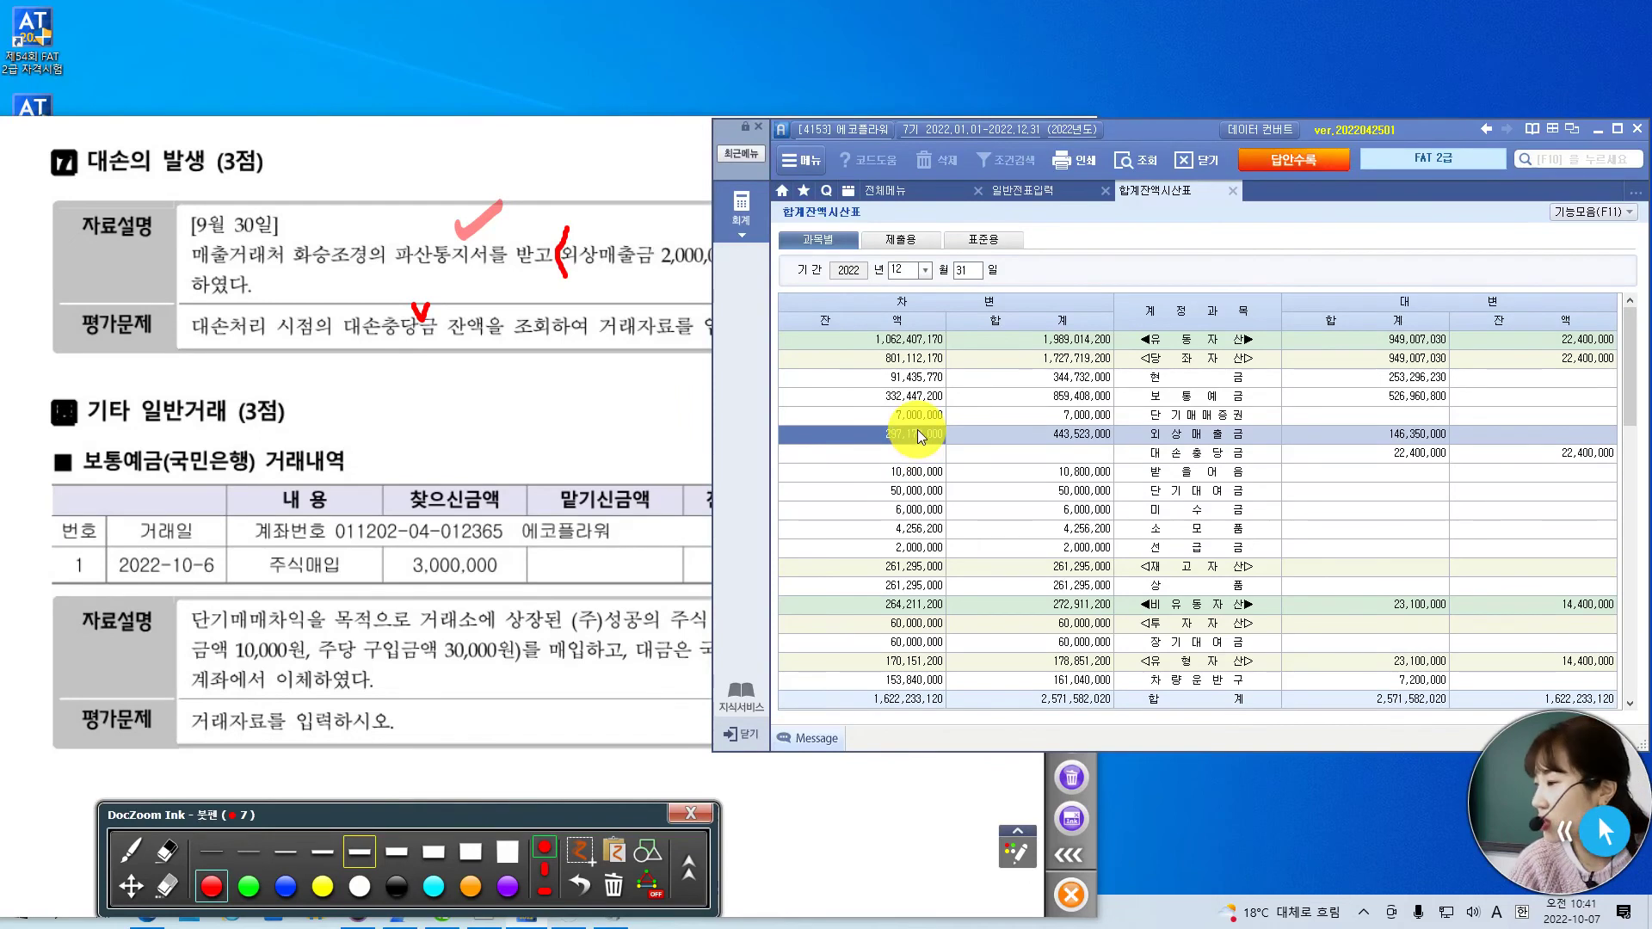
left_click(1552, 457)
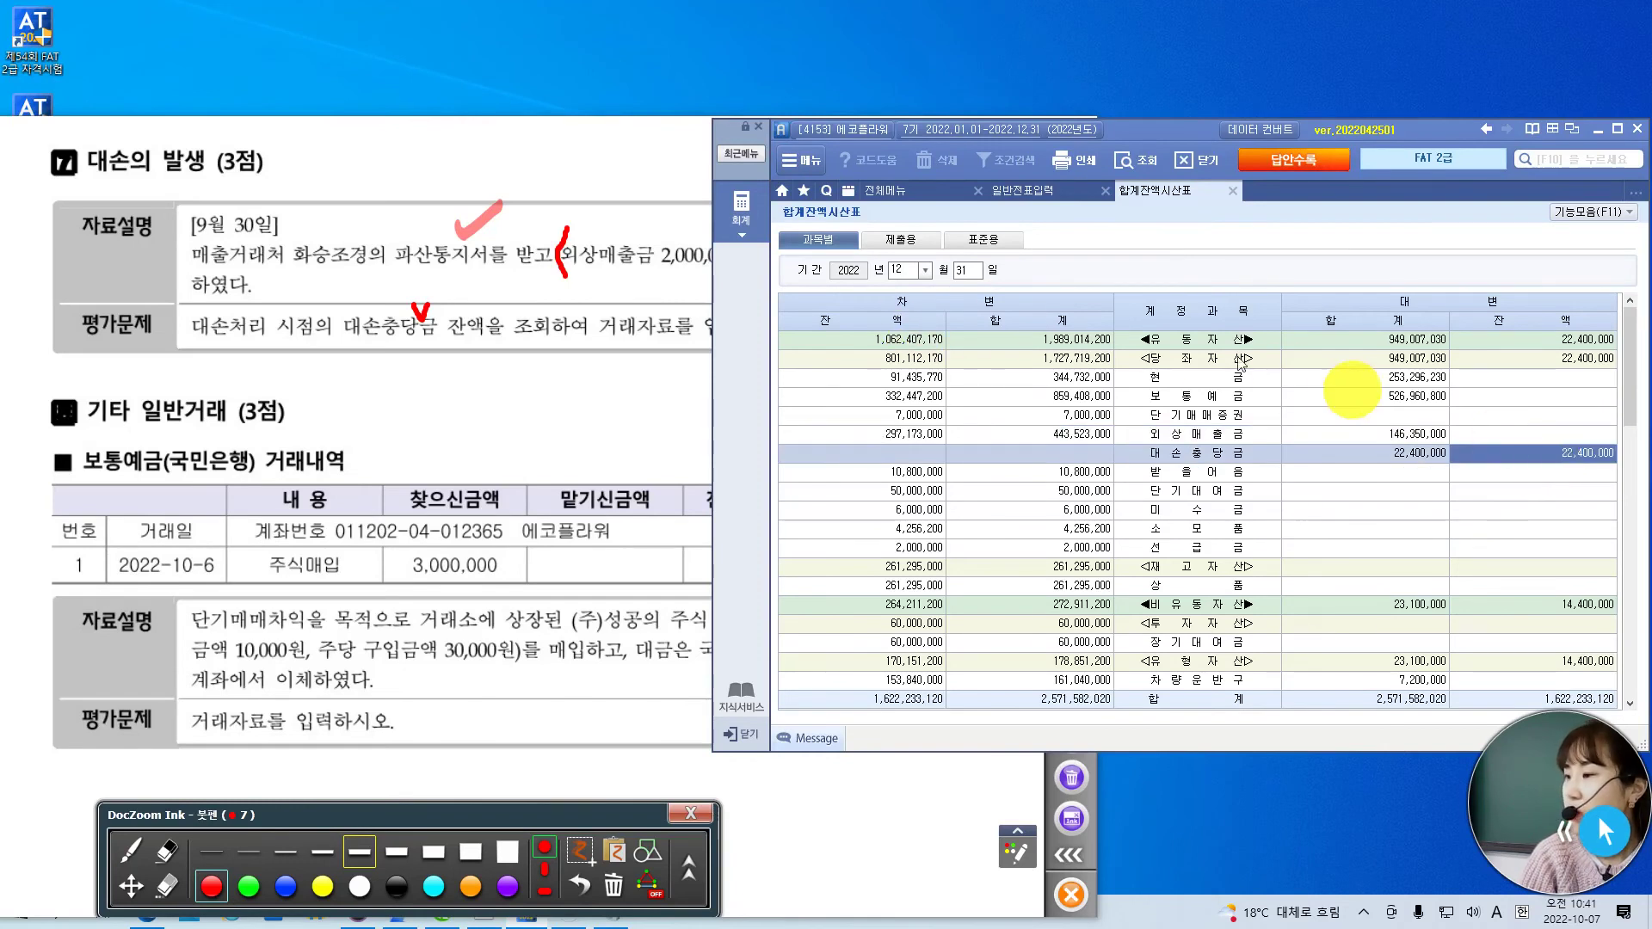
left_click(679, 269)
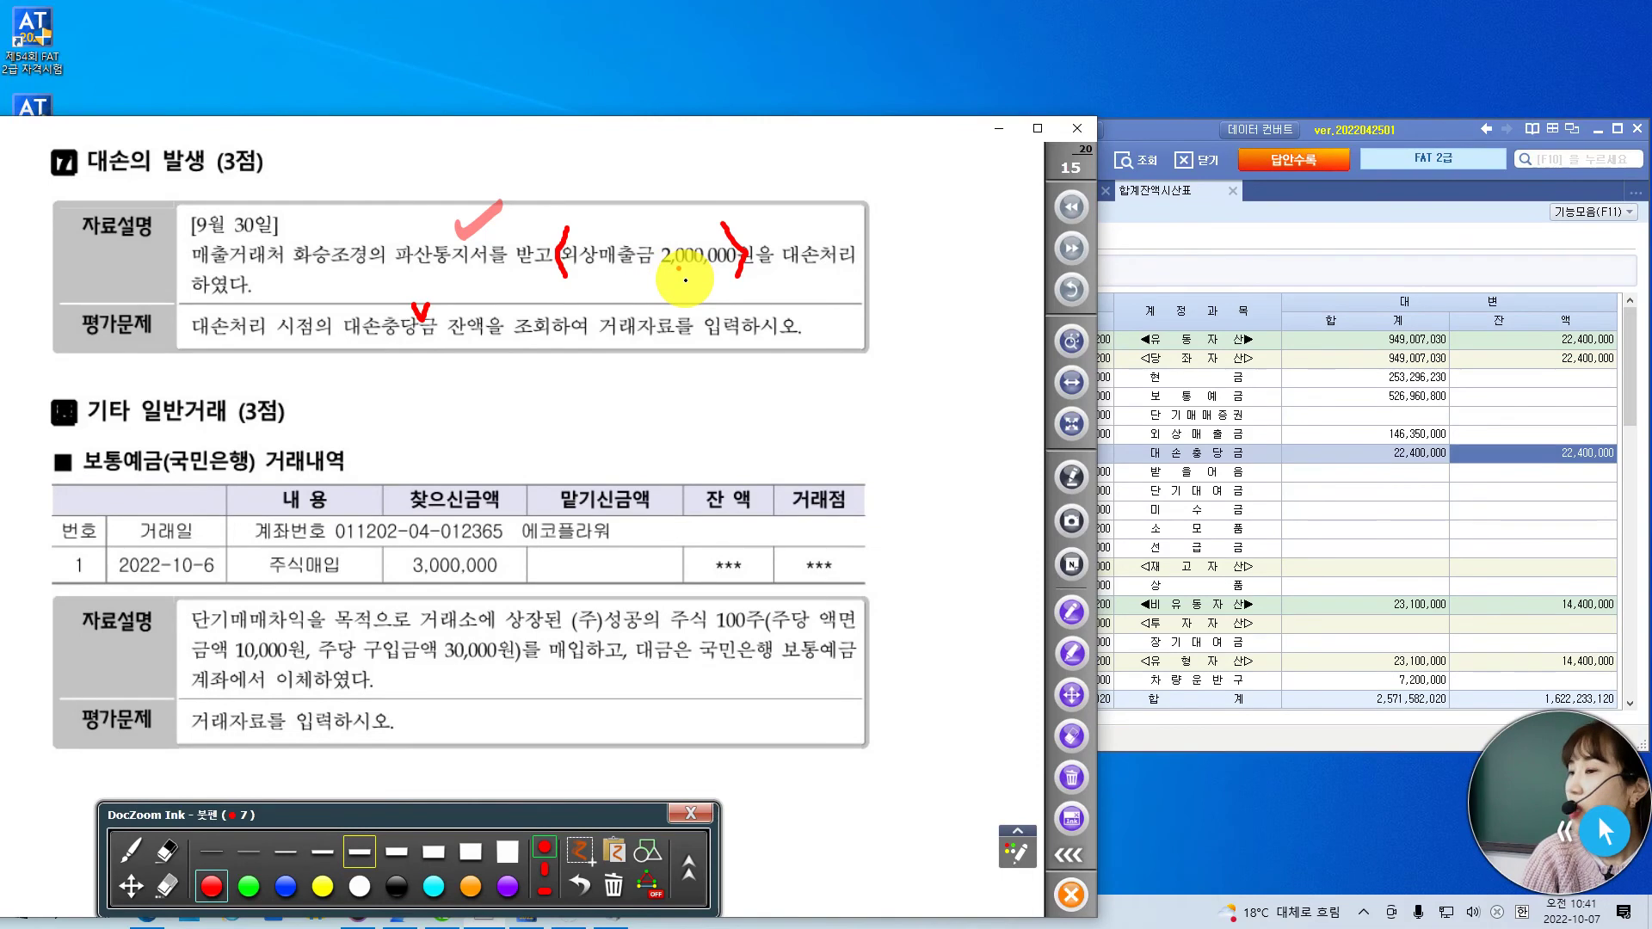
left_click(1168, 124)
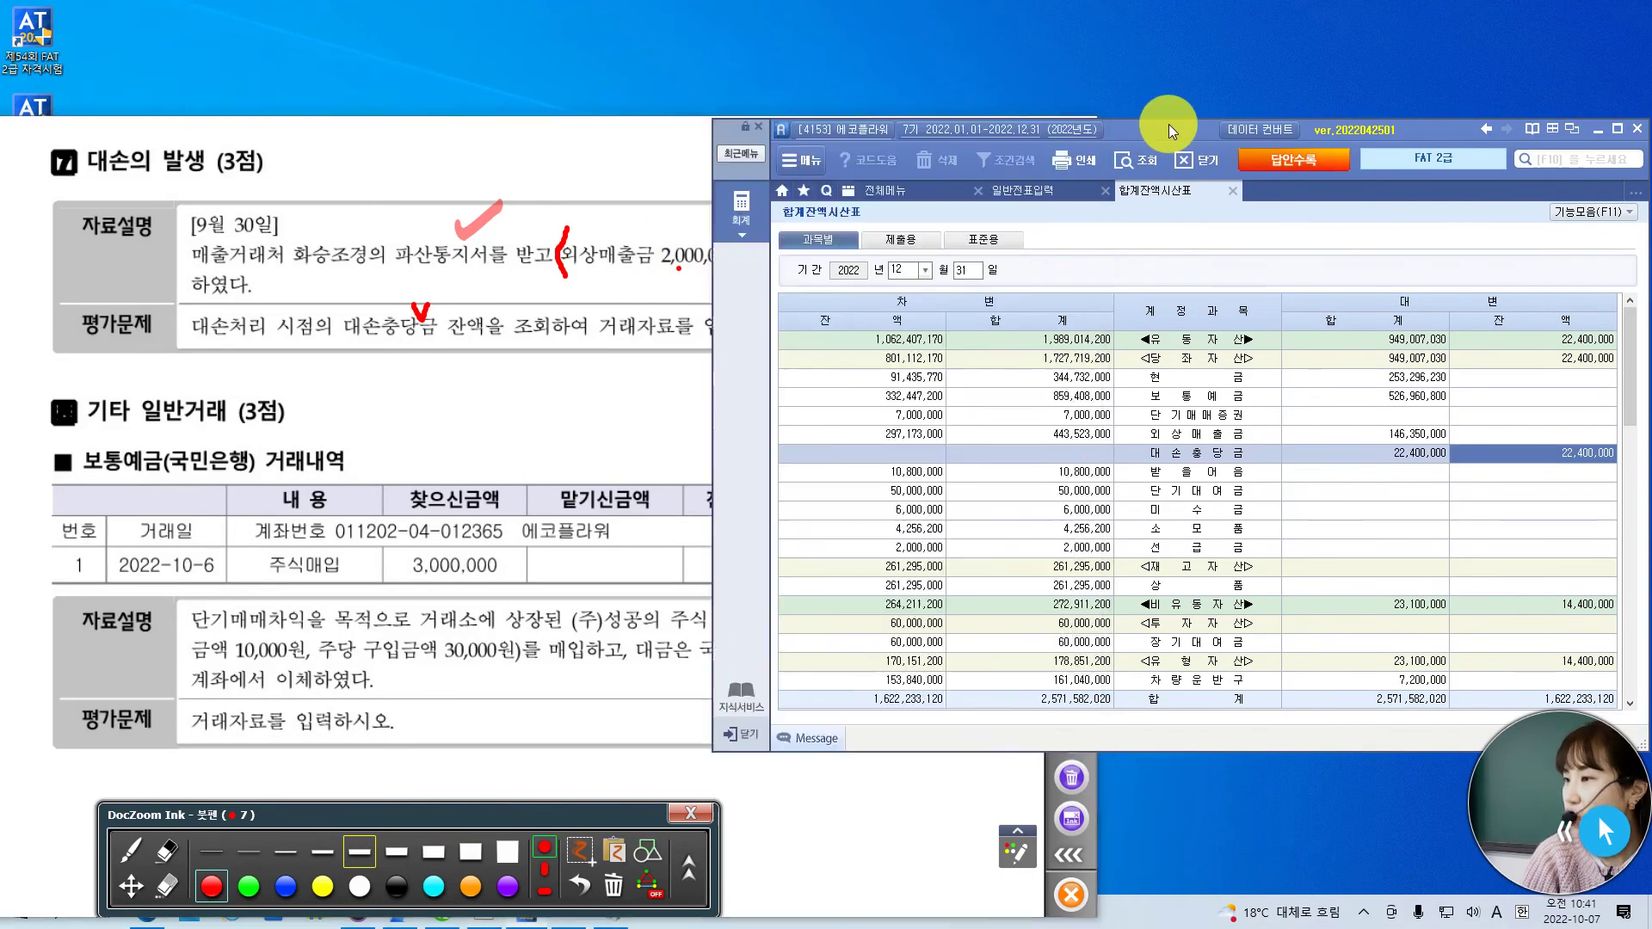
- Start a September 30 voucher with a credit line to 108 외상매출금
left_click(1051, 188)
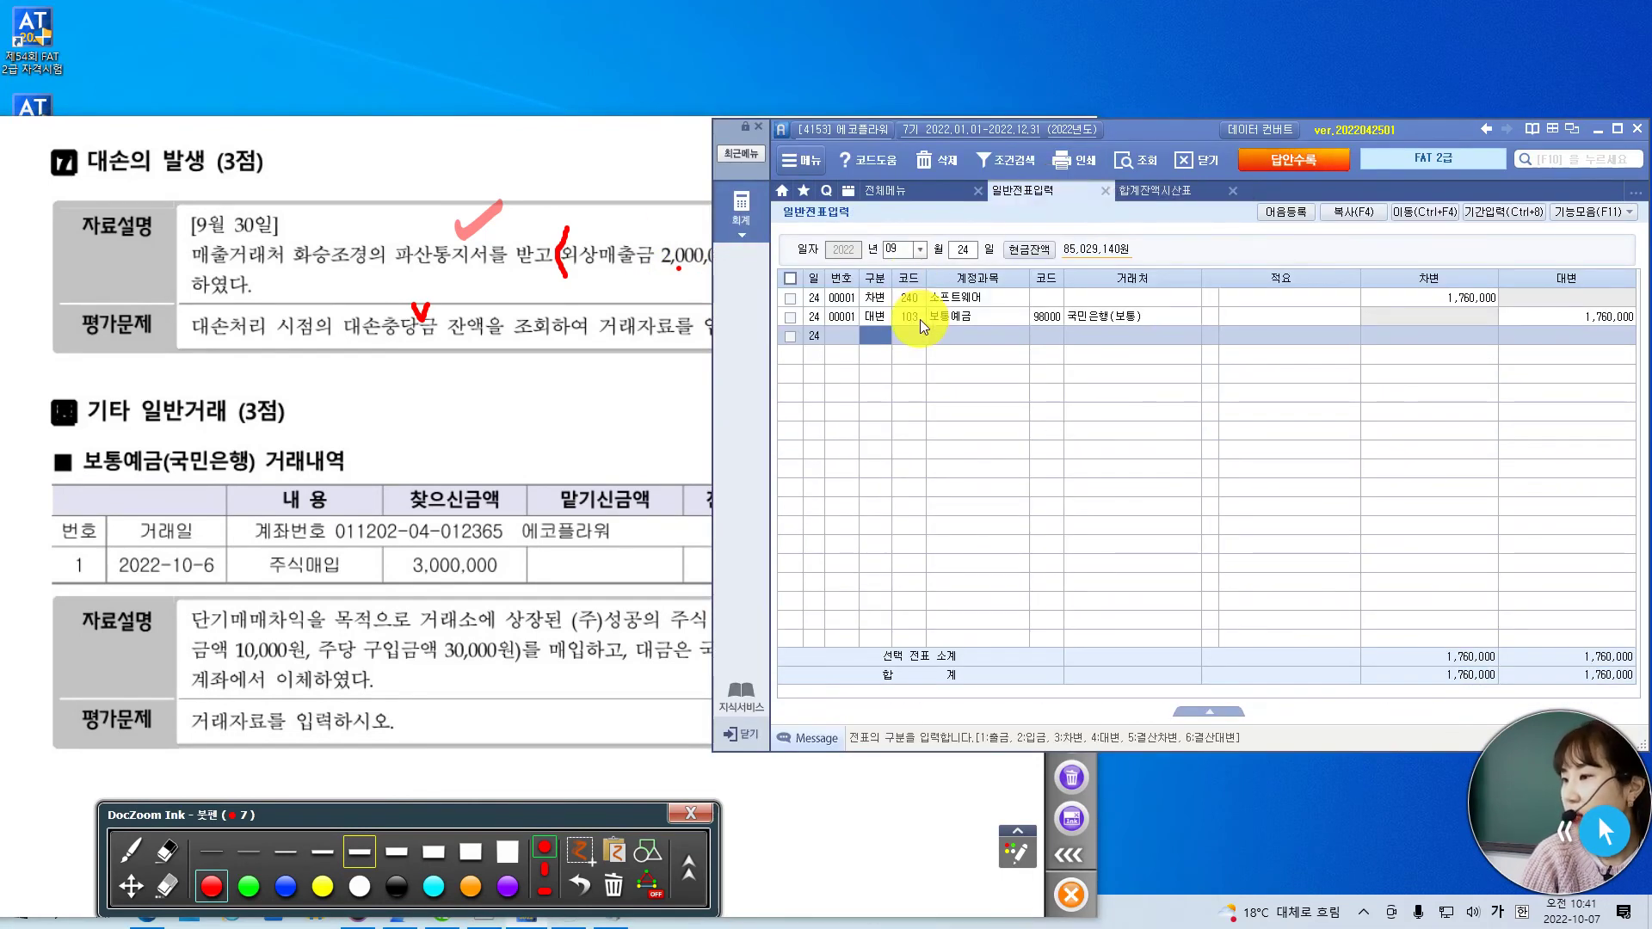
left_click(962, 251)
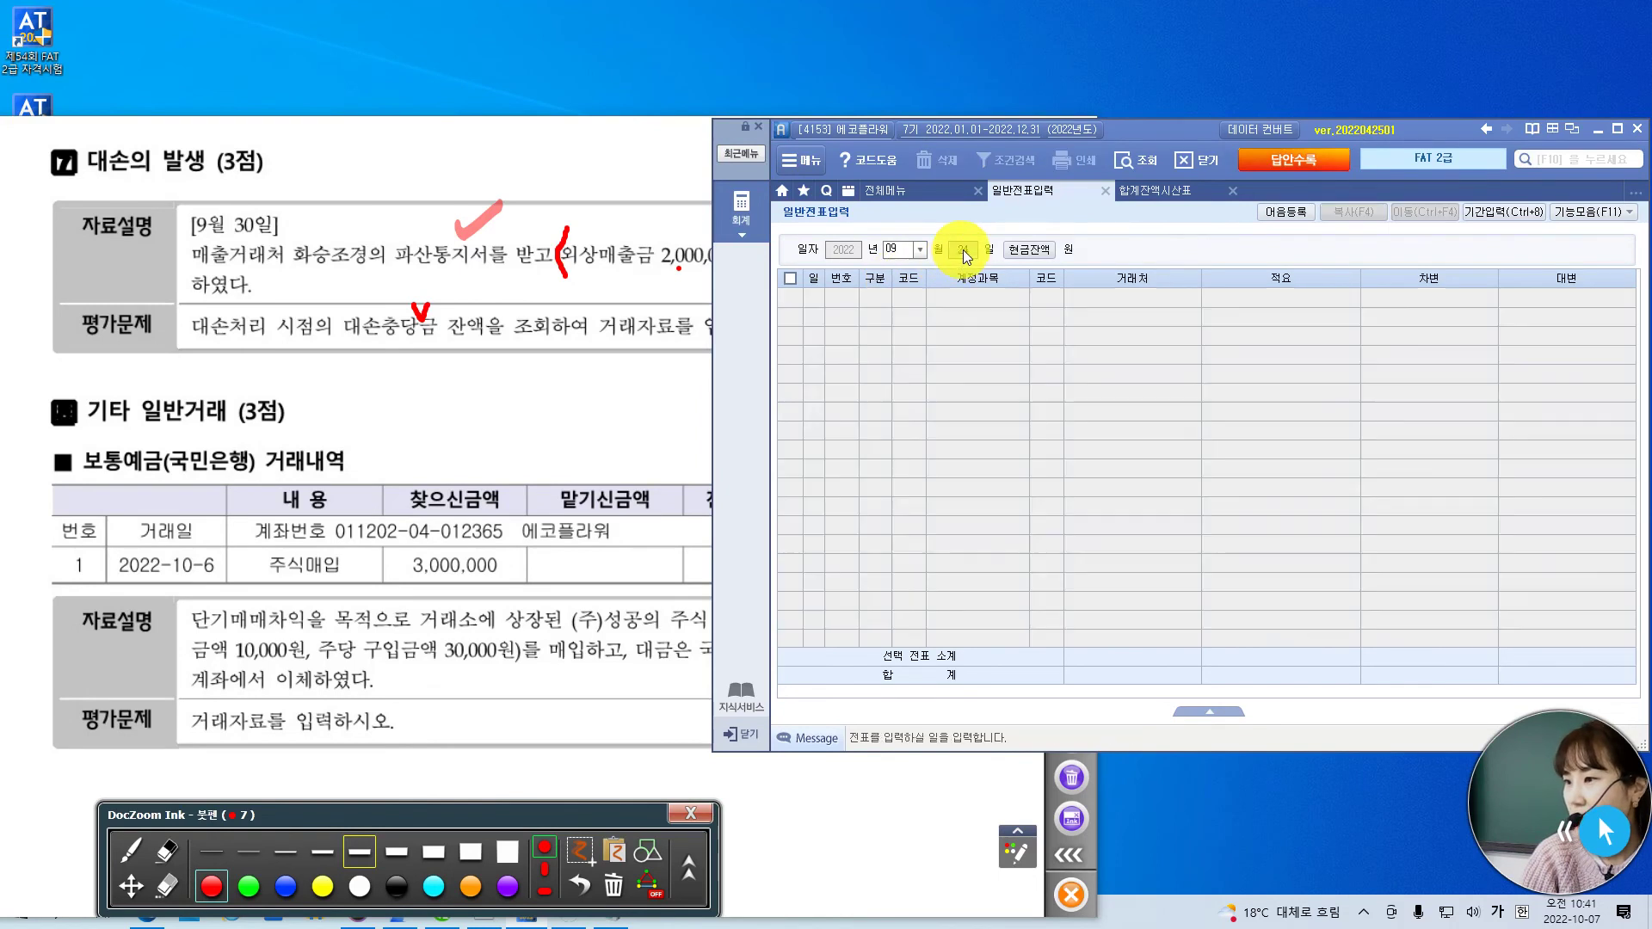
type("30")
key("Return")
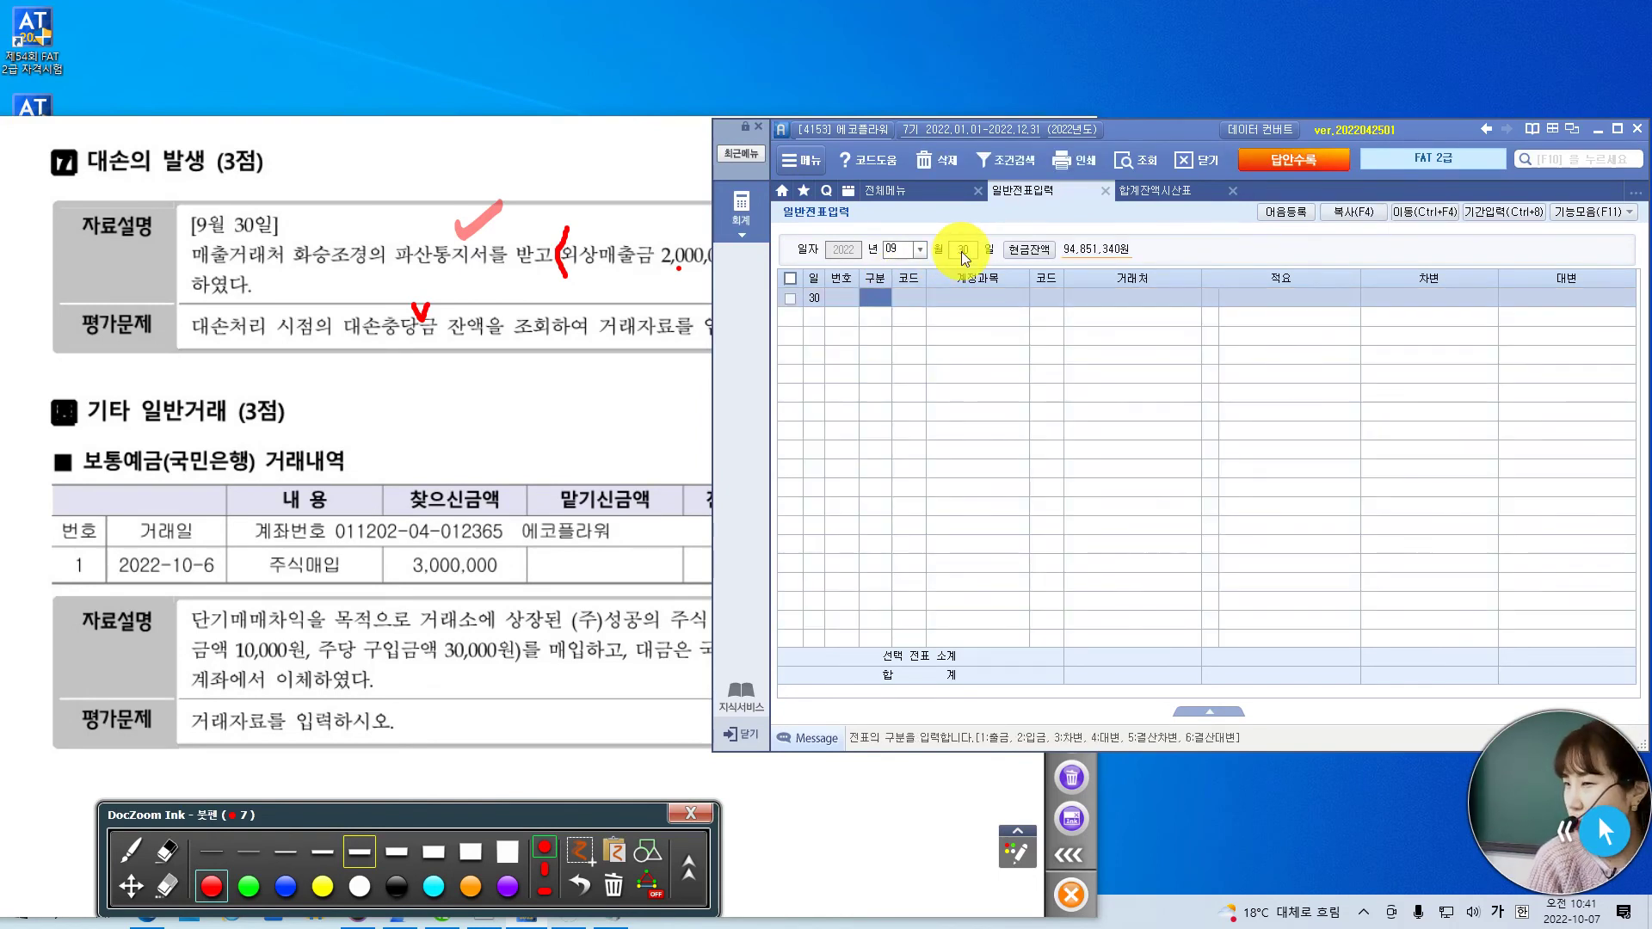
type("4")
key("Return")
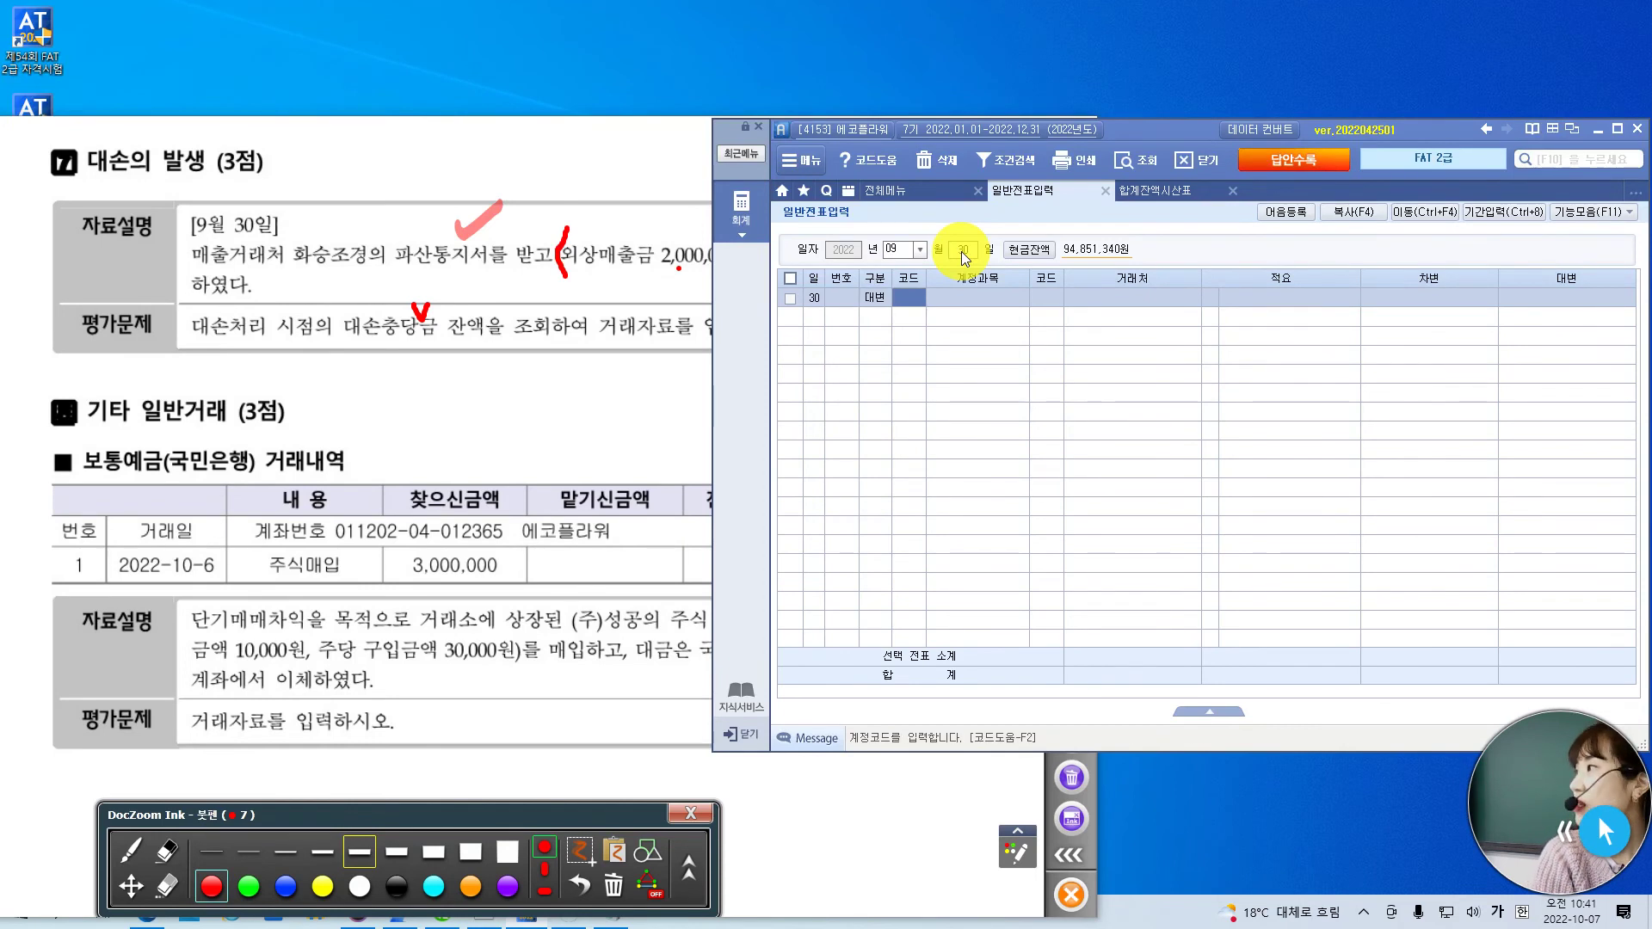
type("외상")
key("Return")
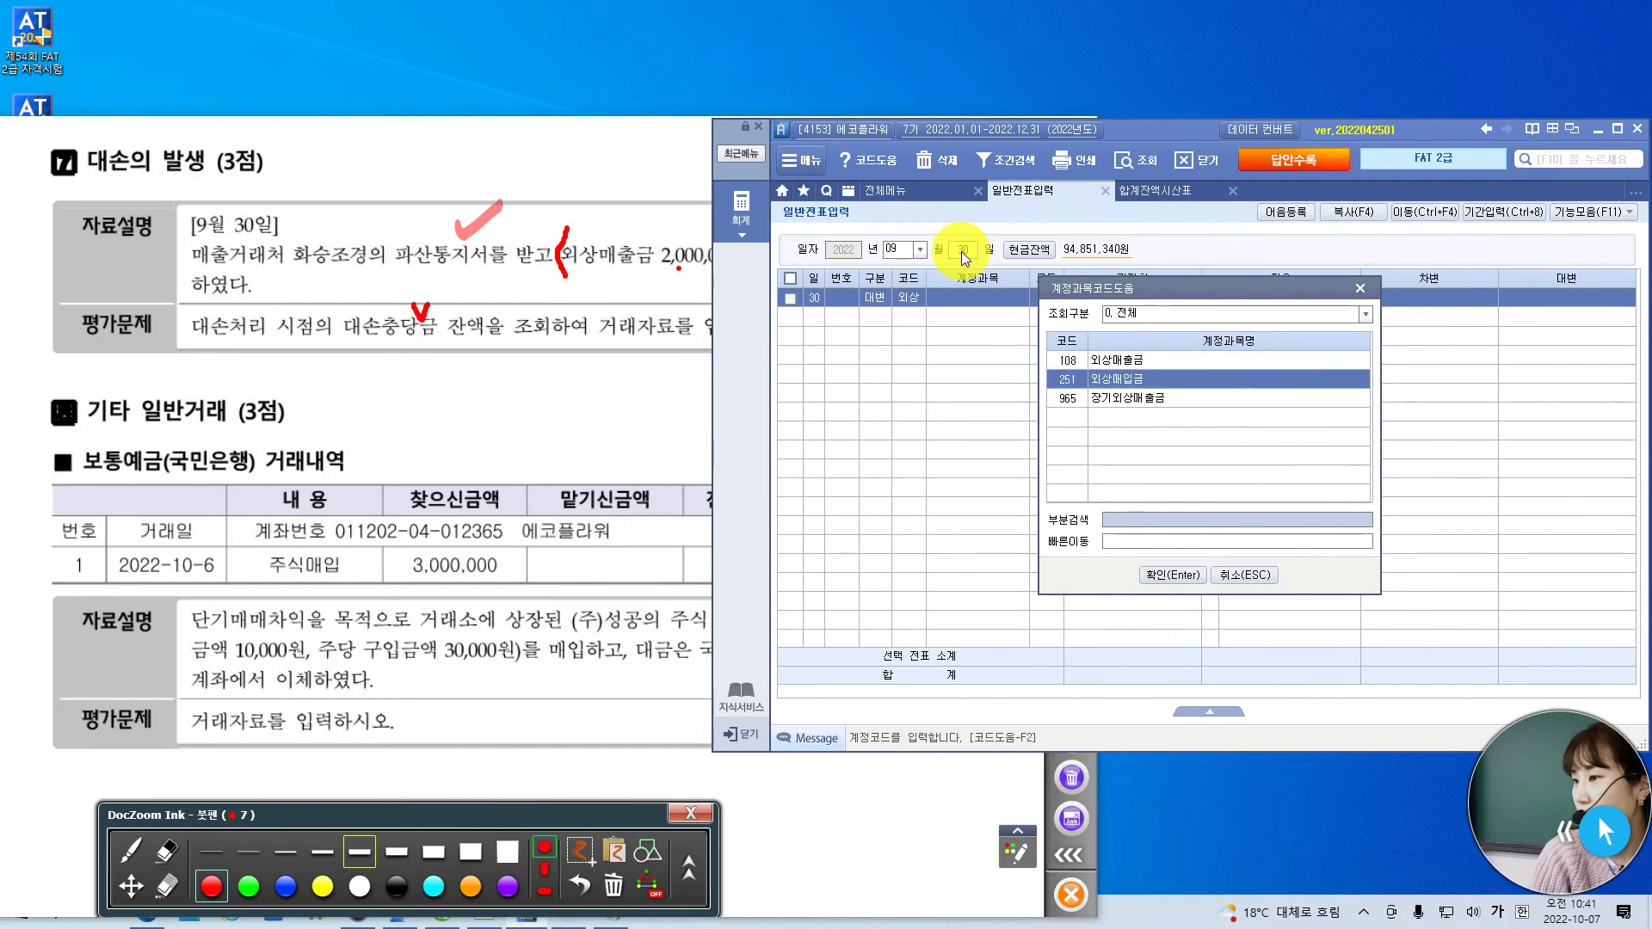
key("Up")
key("Return")
- Assign partner 화승조경, credit 2,000,000, and begin a debit line searching 대손 accounts
type("화")
key("BackSpace")
type("화승")
key("Return")
key("Return")
key("Return")
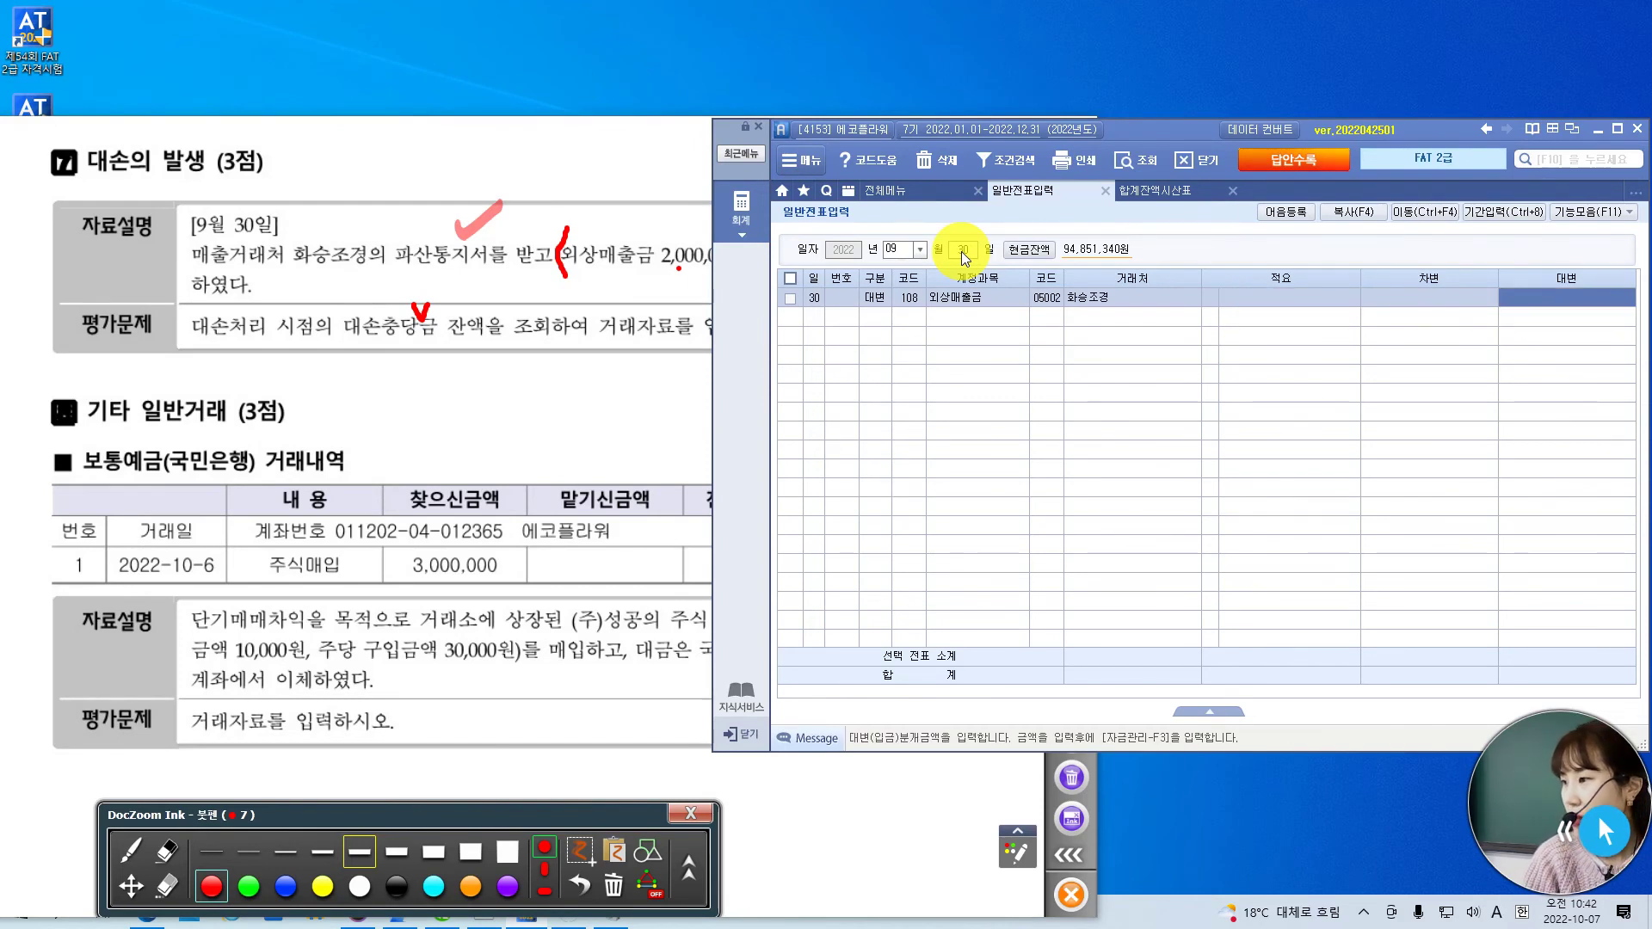
type("2000000")
key("Return")
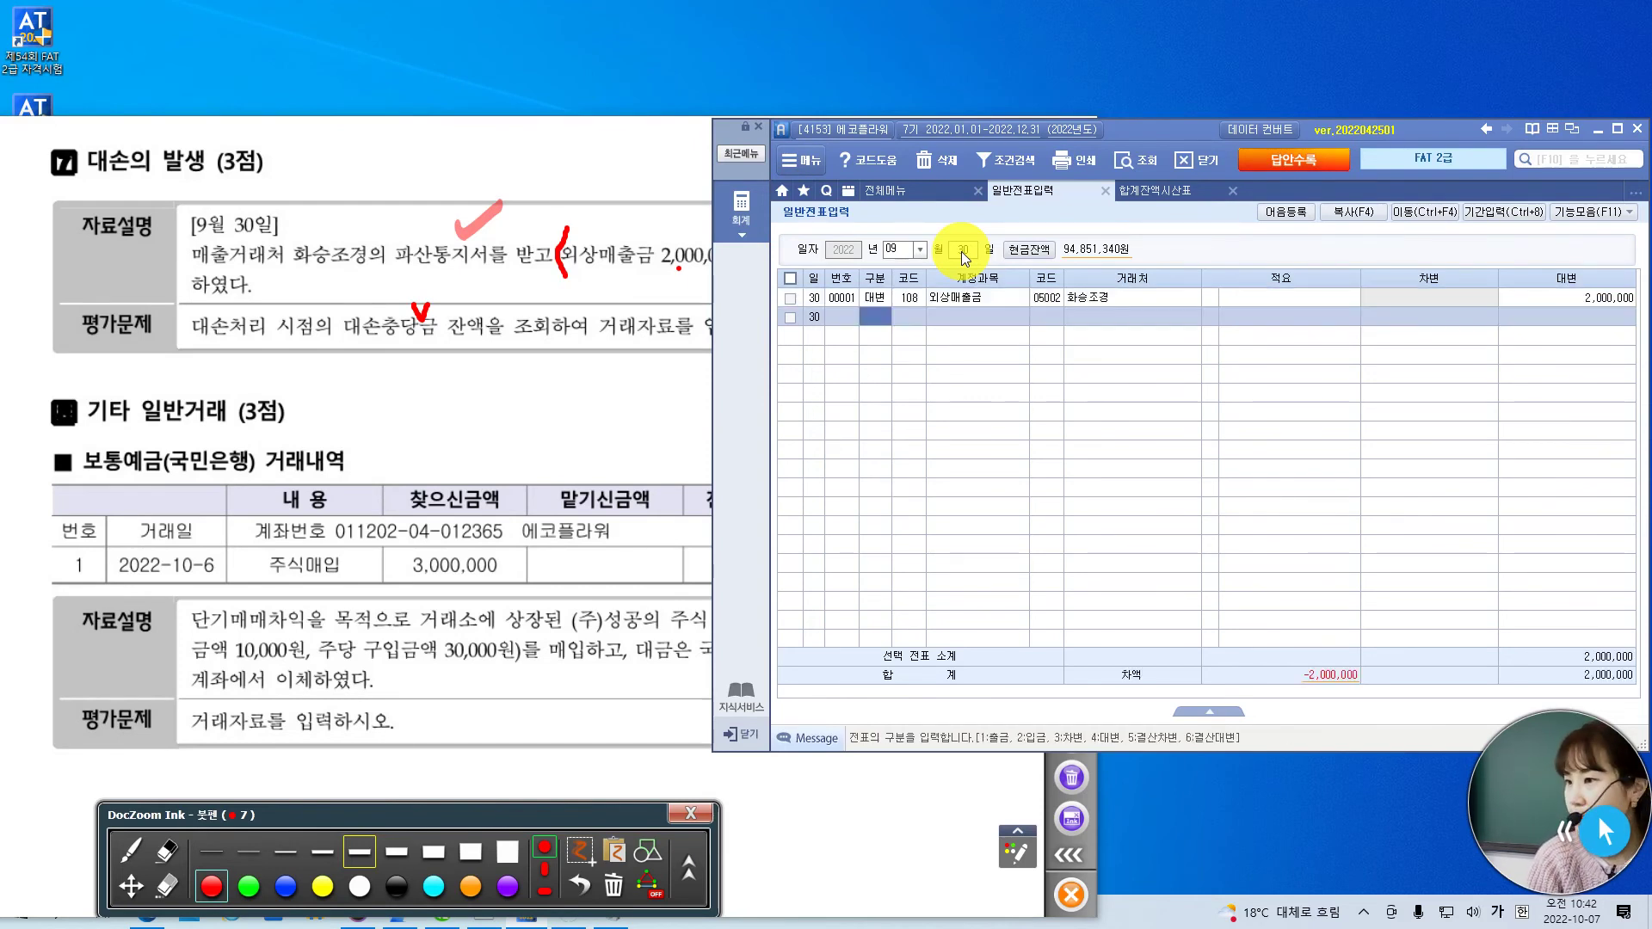
type("3")
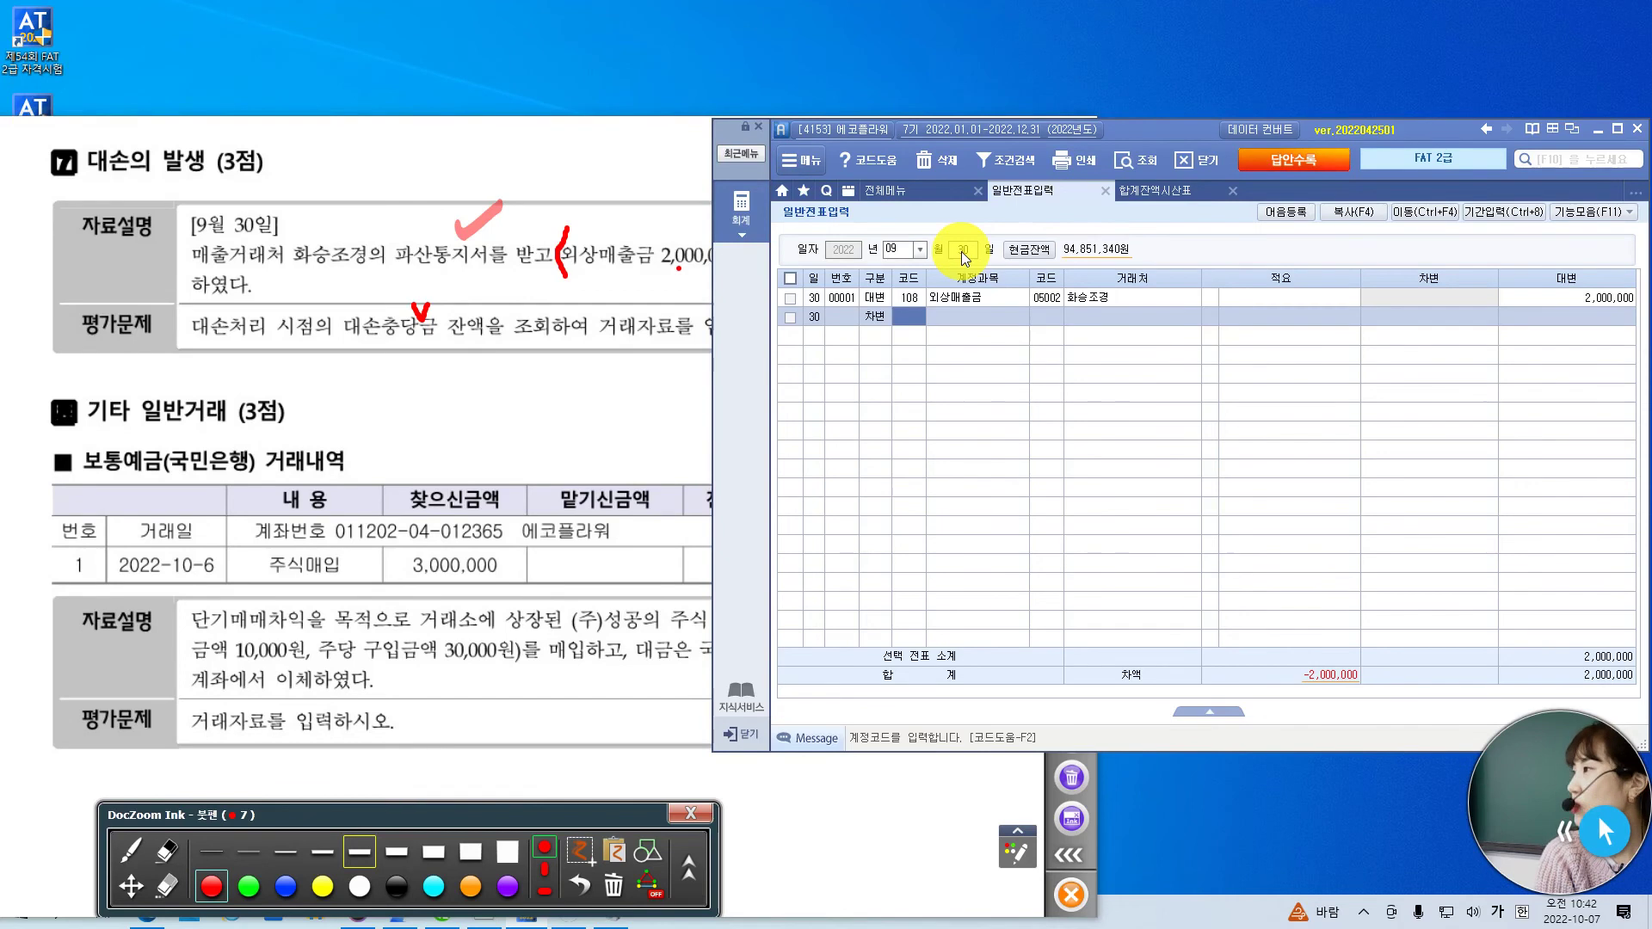
type("대손")
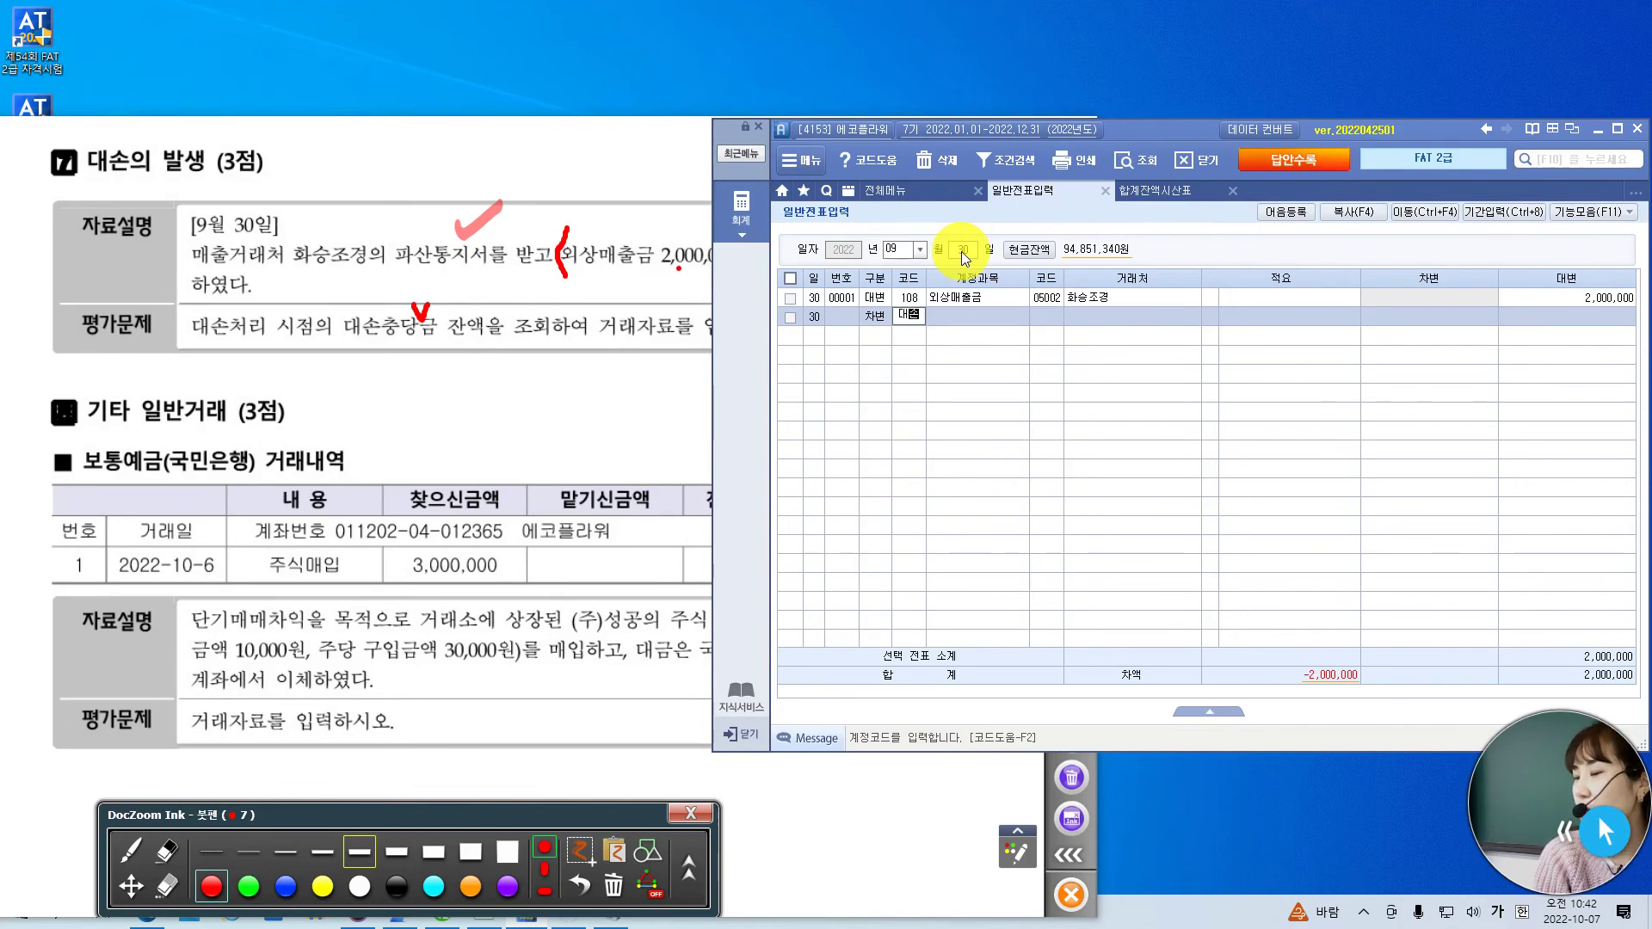
key("Return")
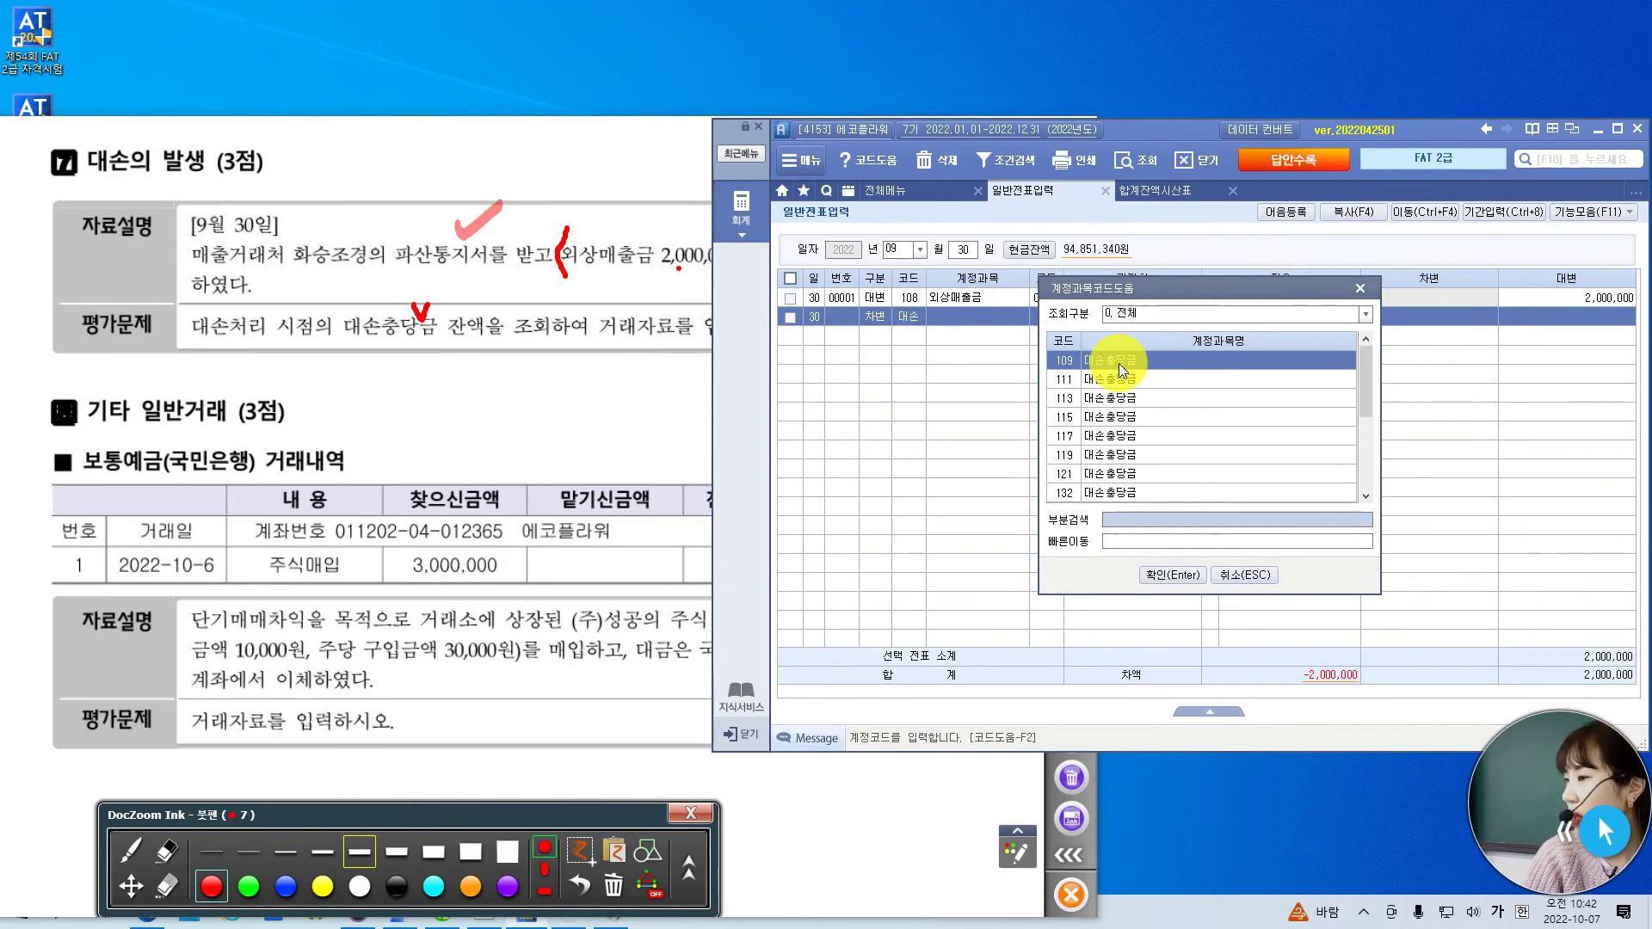
- Compare the 대손충당금 codes 109, 111, 113, 115 and 117 in the account lookup
left_click_drag(1184, 292, 1197, 224)
left_click(1163, 315)
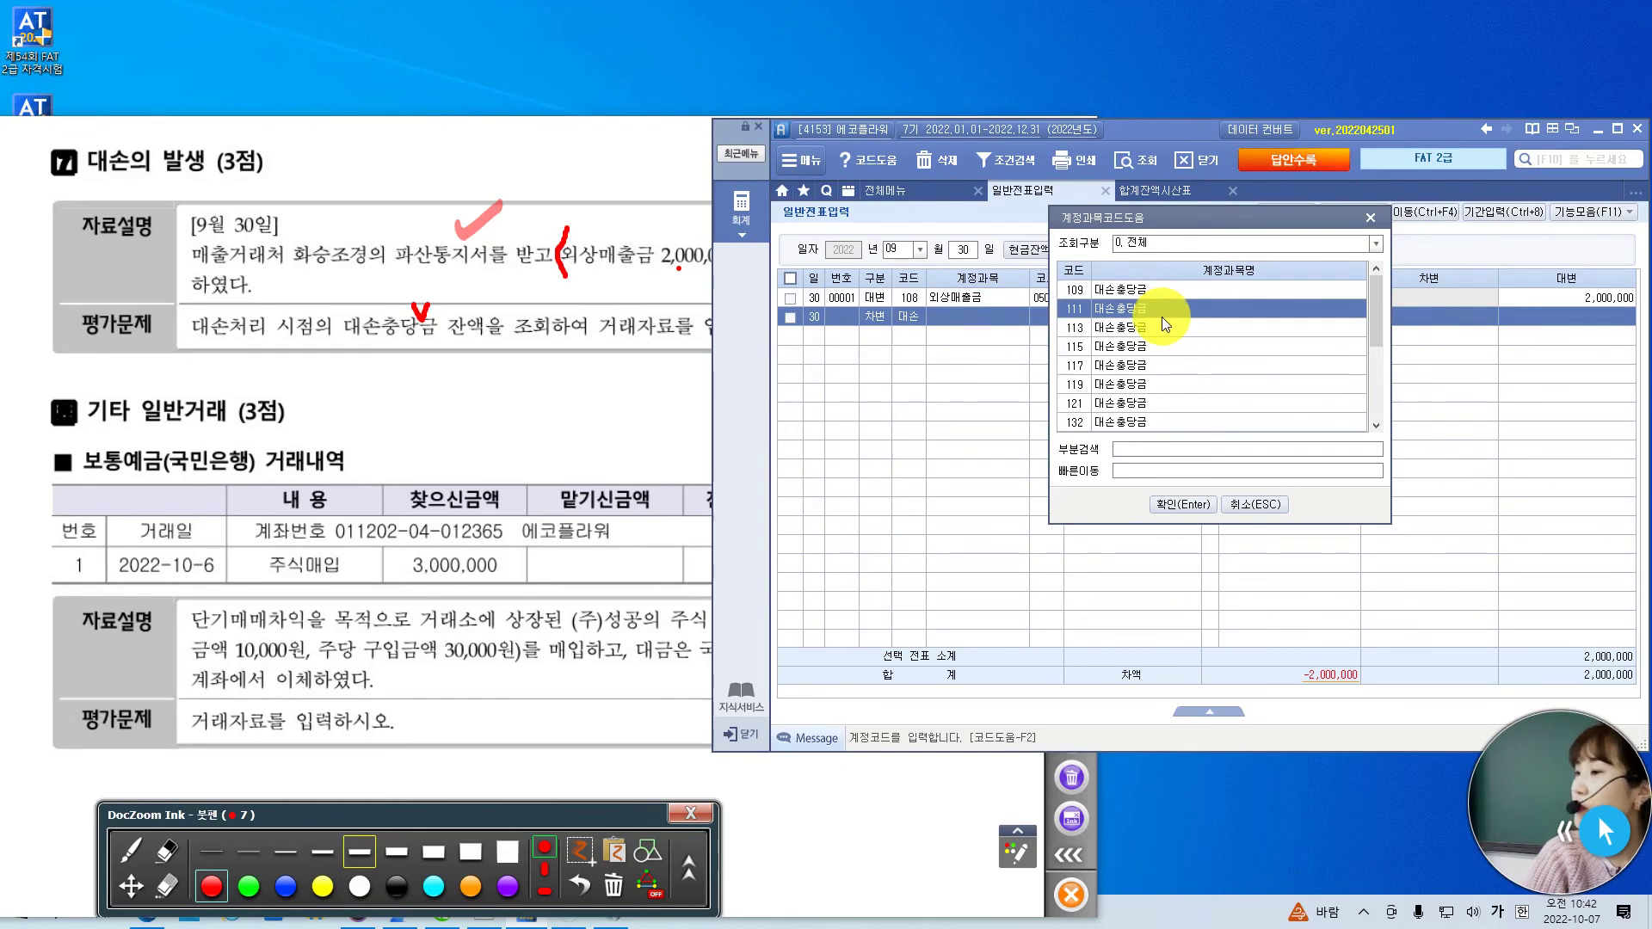
left_click(1168, 328)
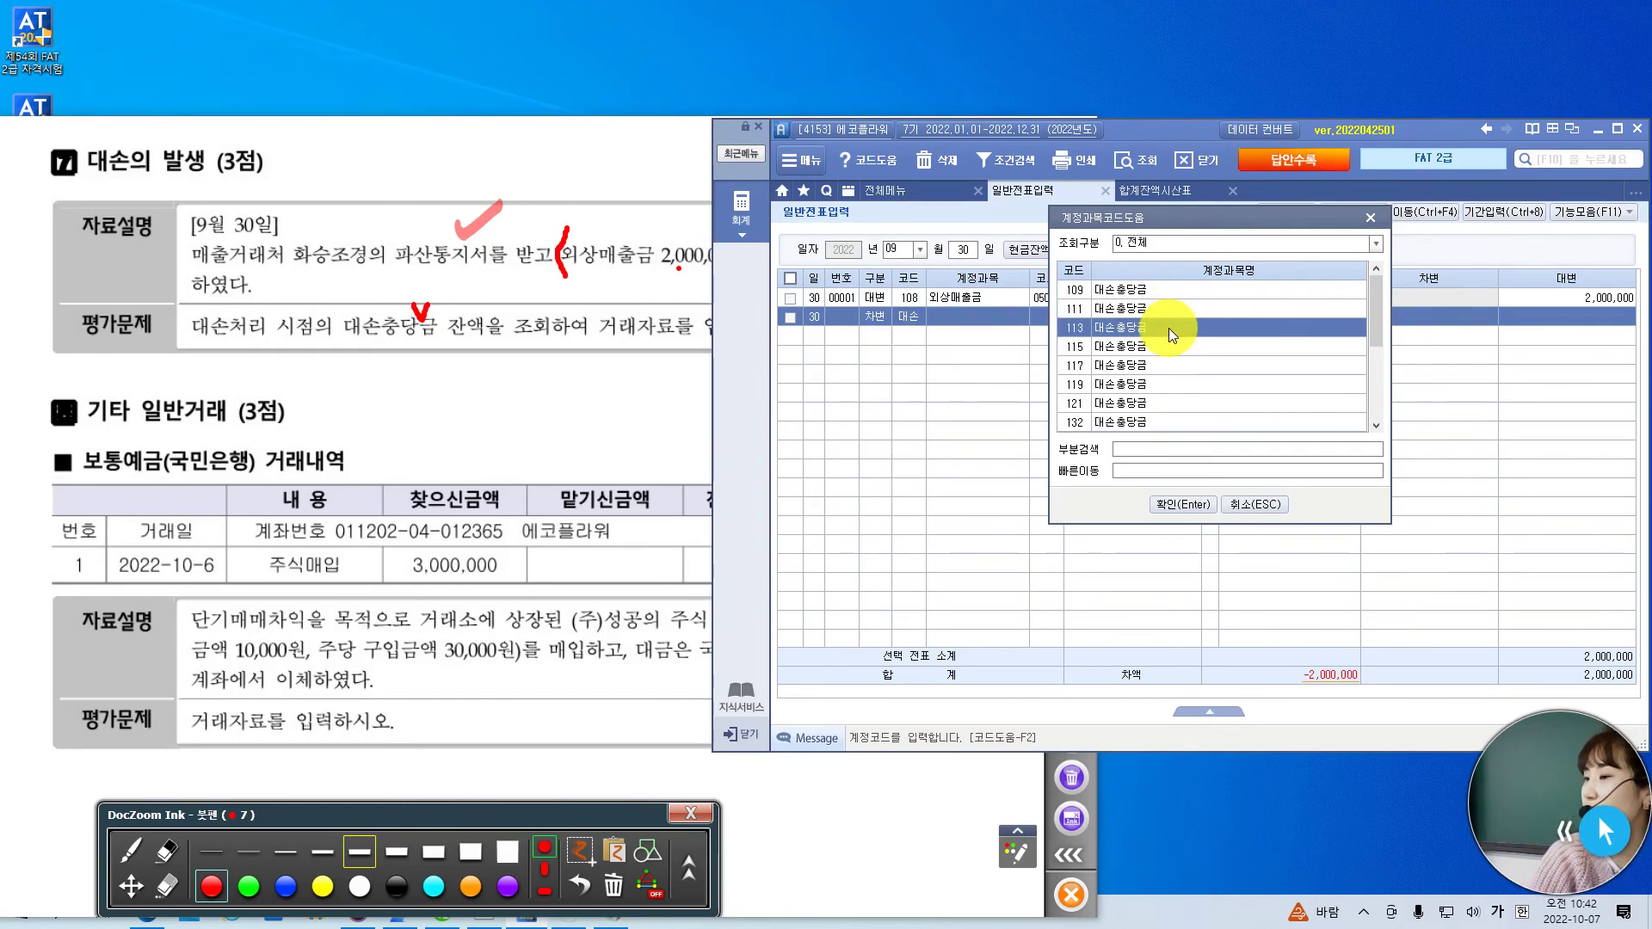
left_click(1174, 349)
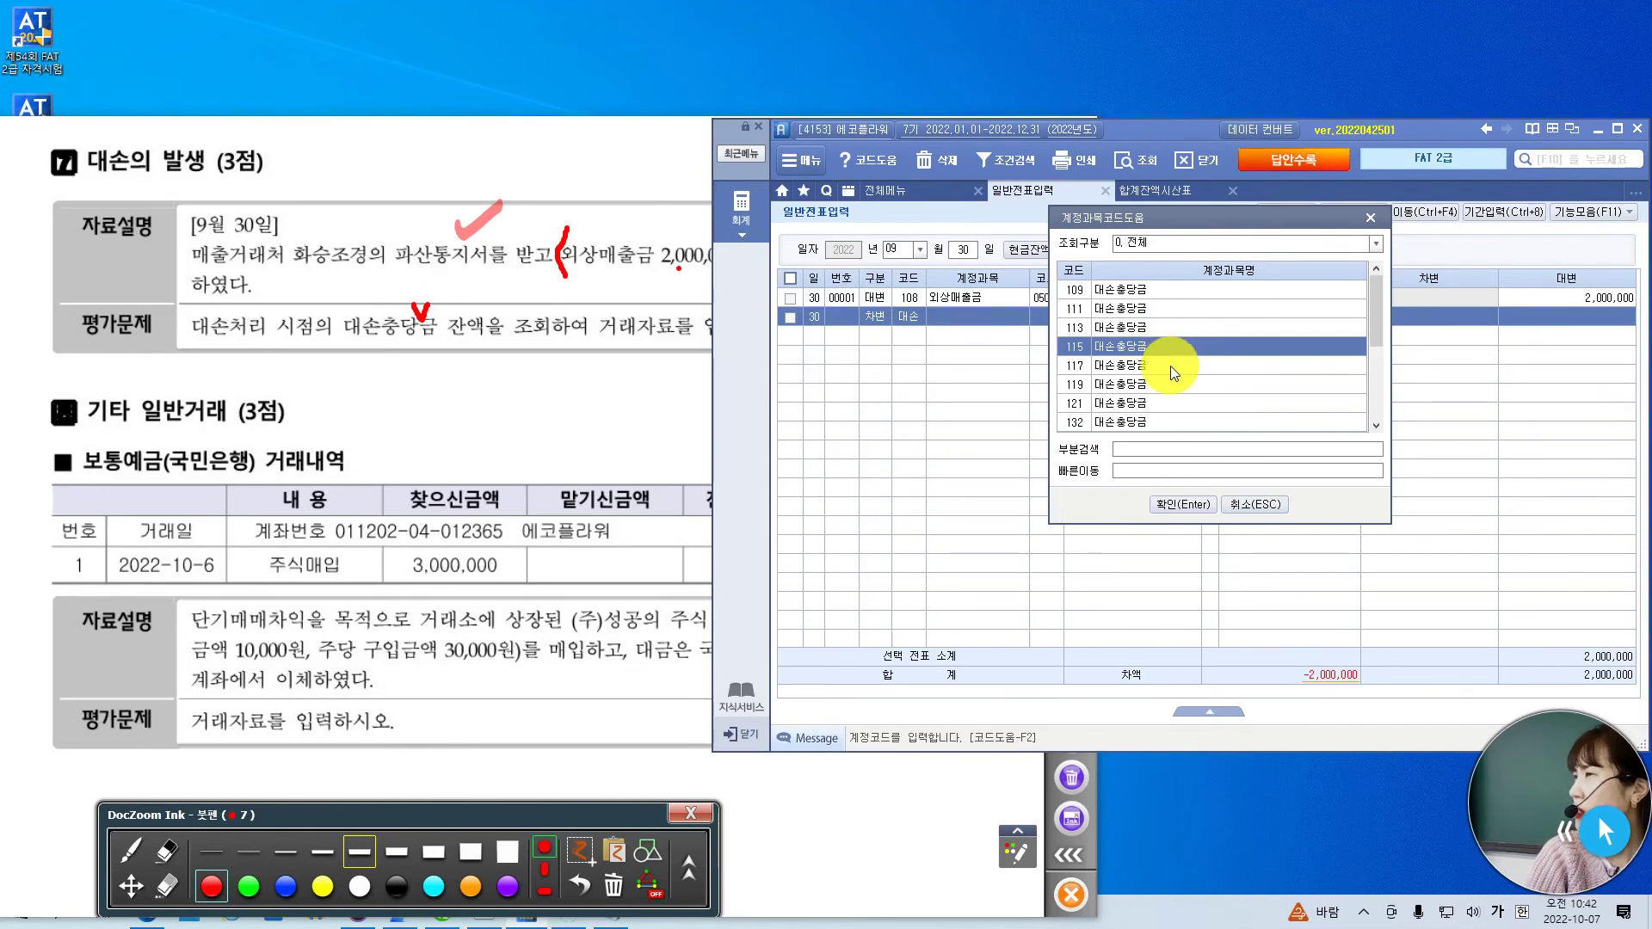
left_click(1170, 365)
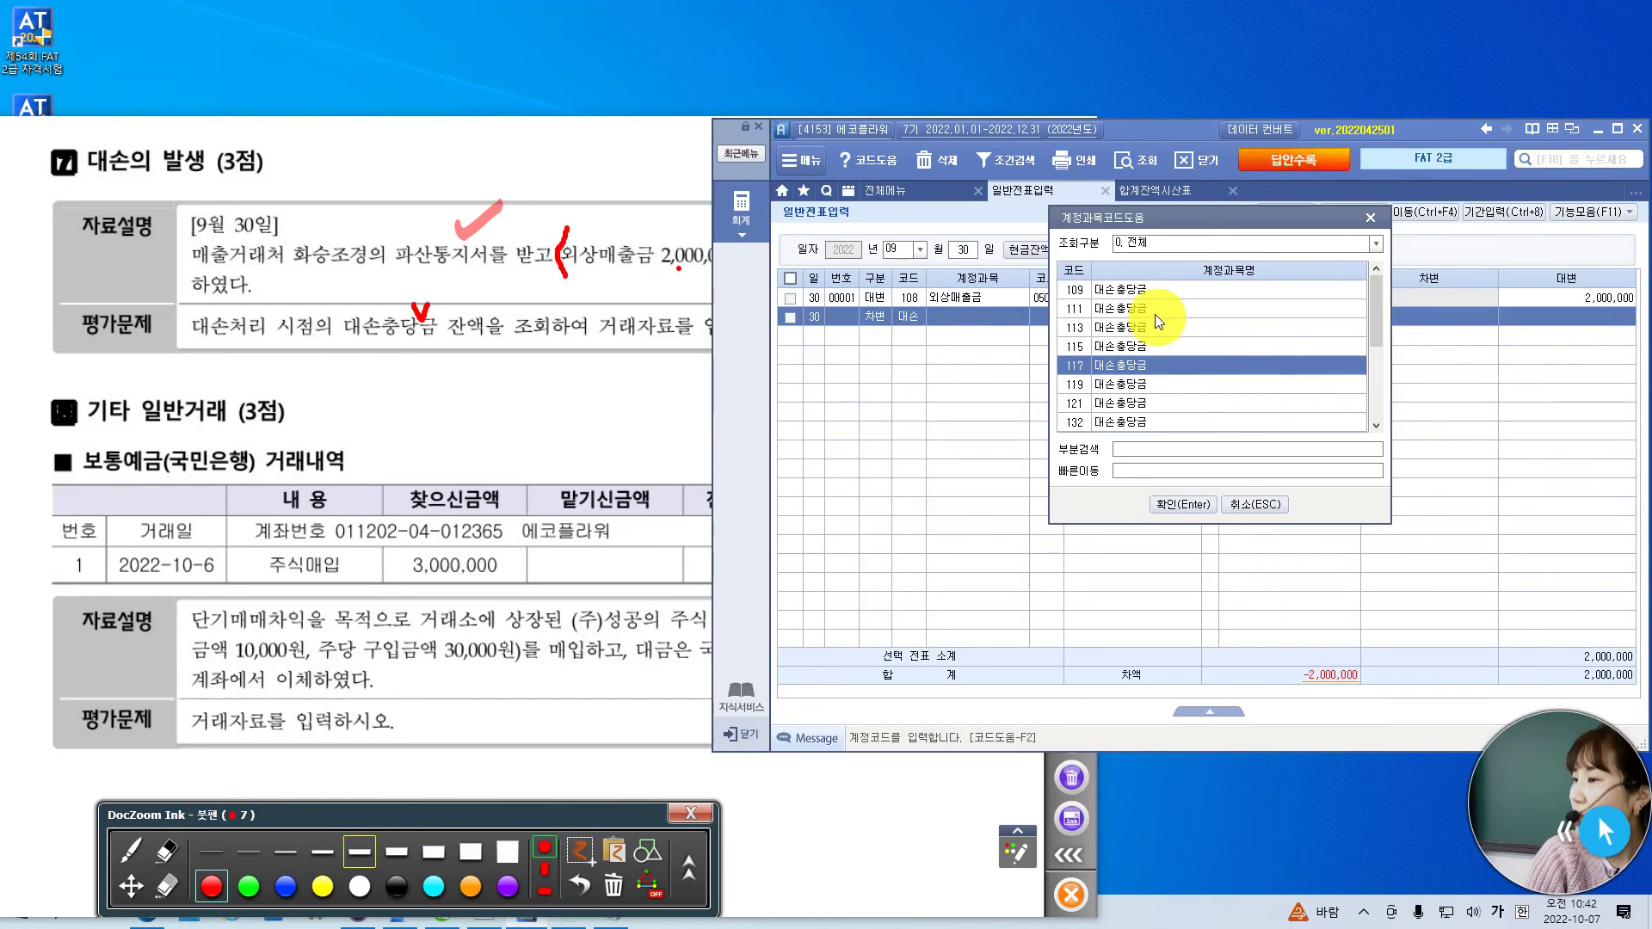
left_click(1149, 292)
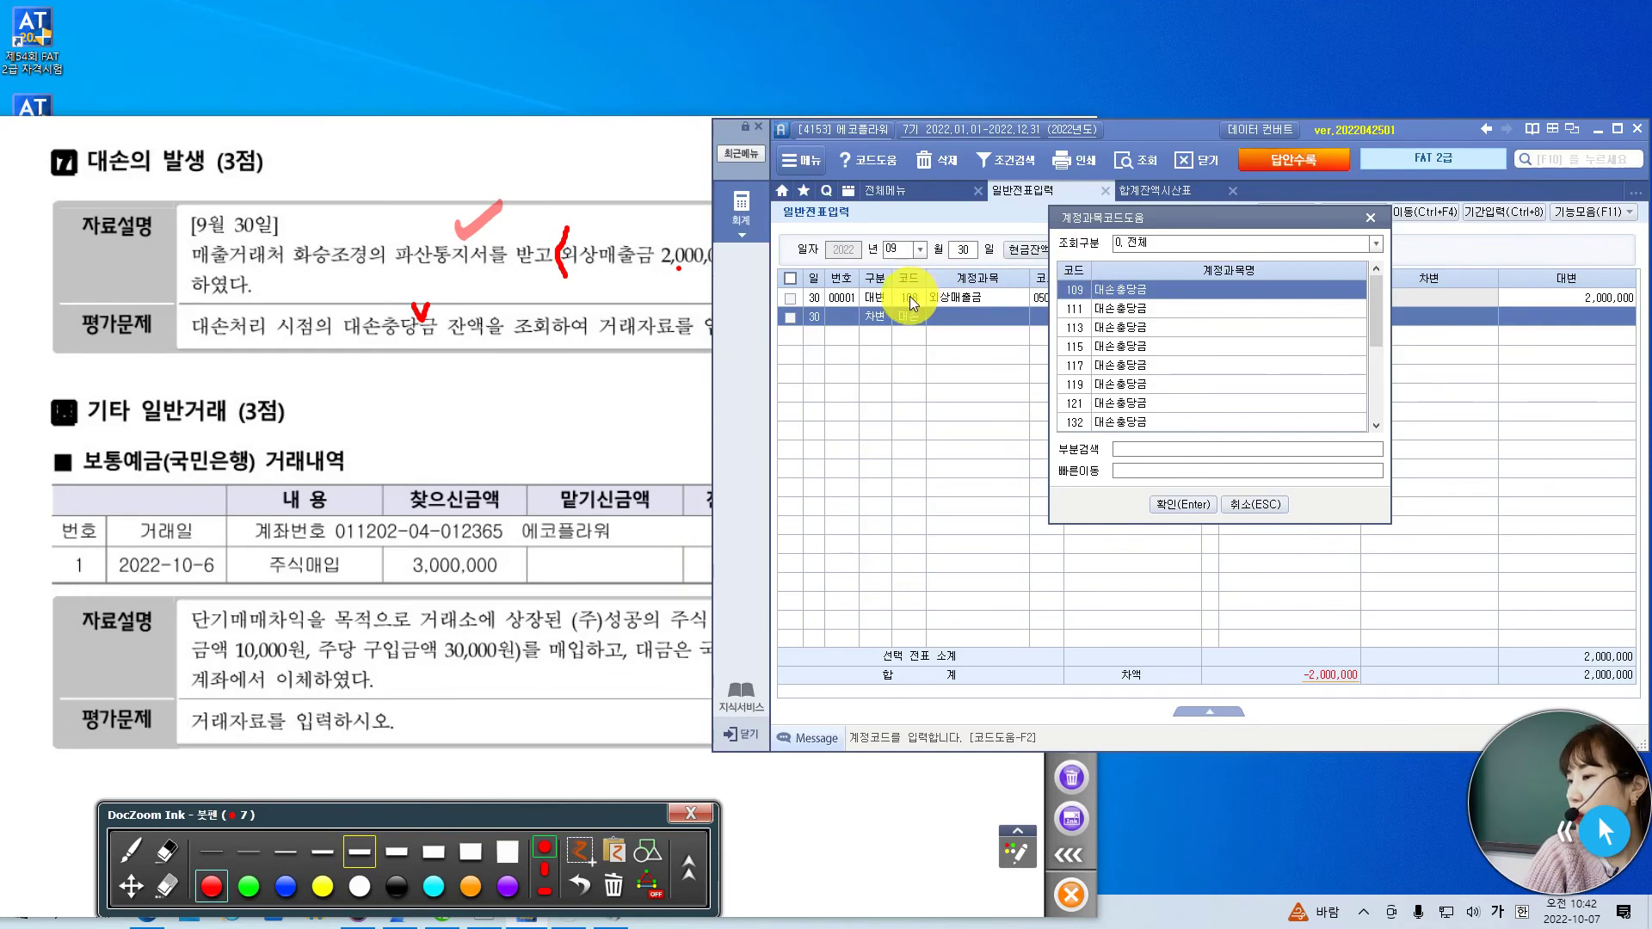
left_click(1077, 308)
left_click(1069, 288)
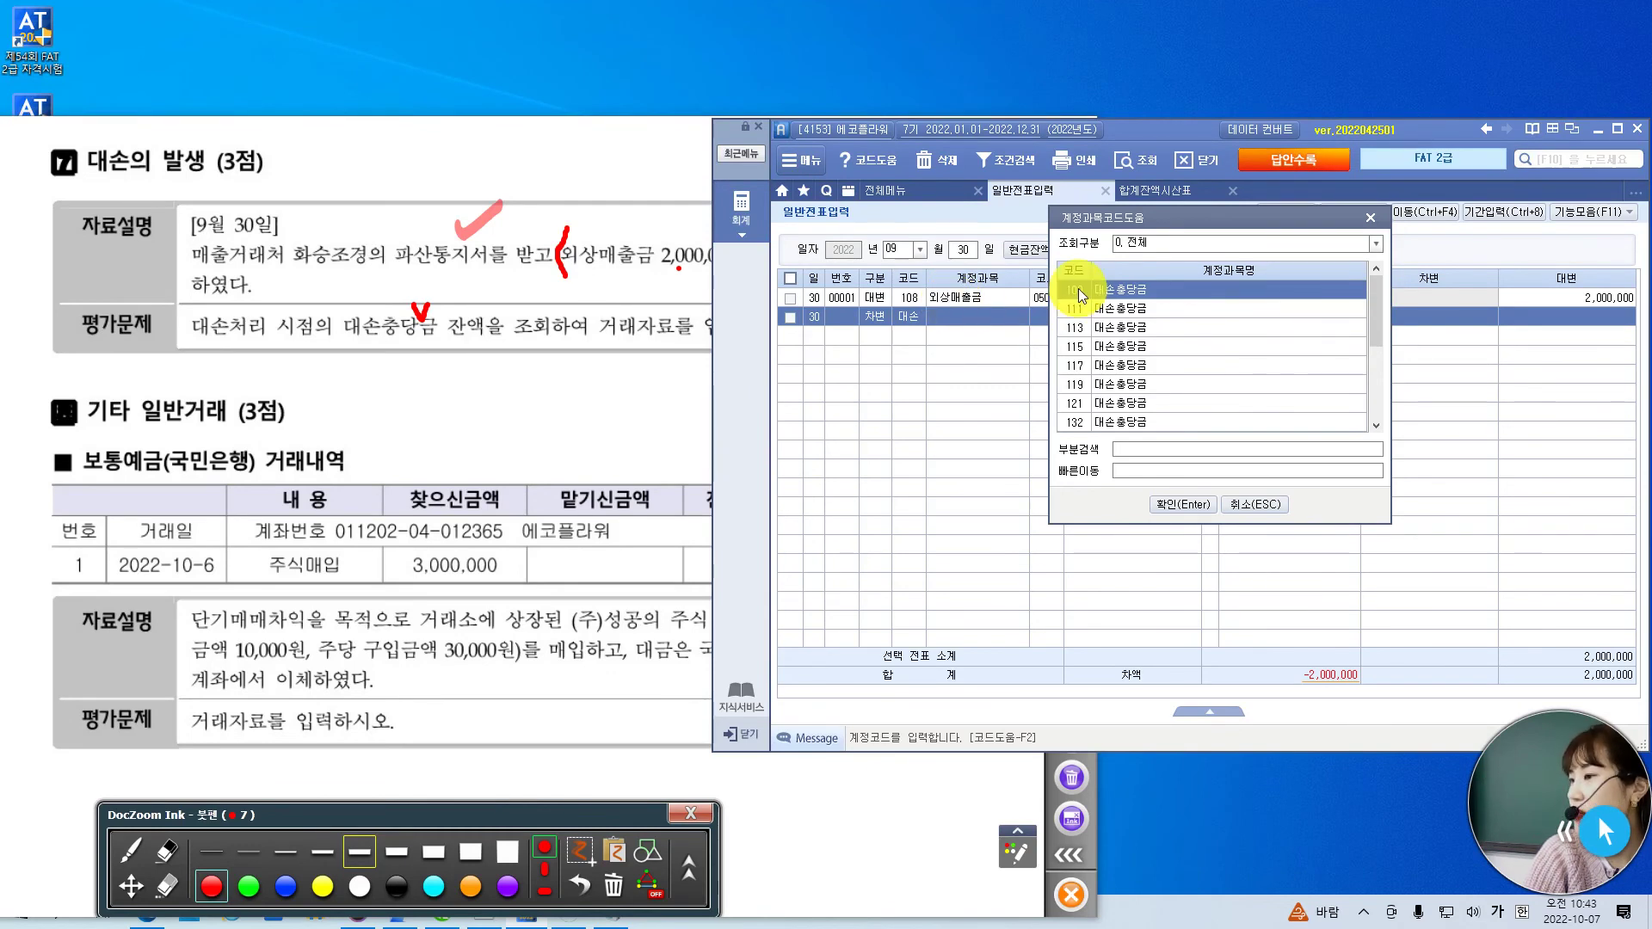
- Debit 109 대손충당금 for 2,000,000 to balance the voucher
left_click(1196, 504)
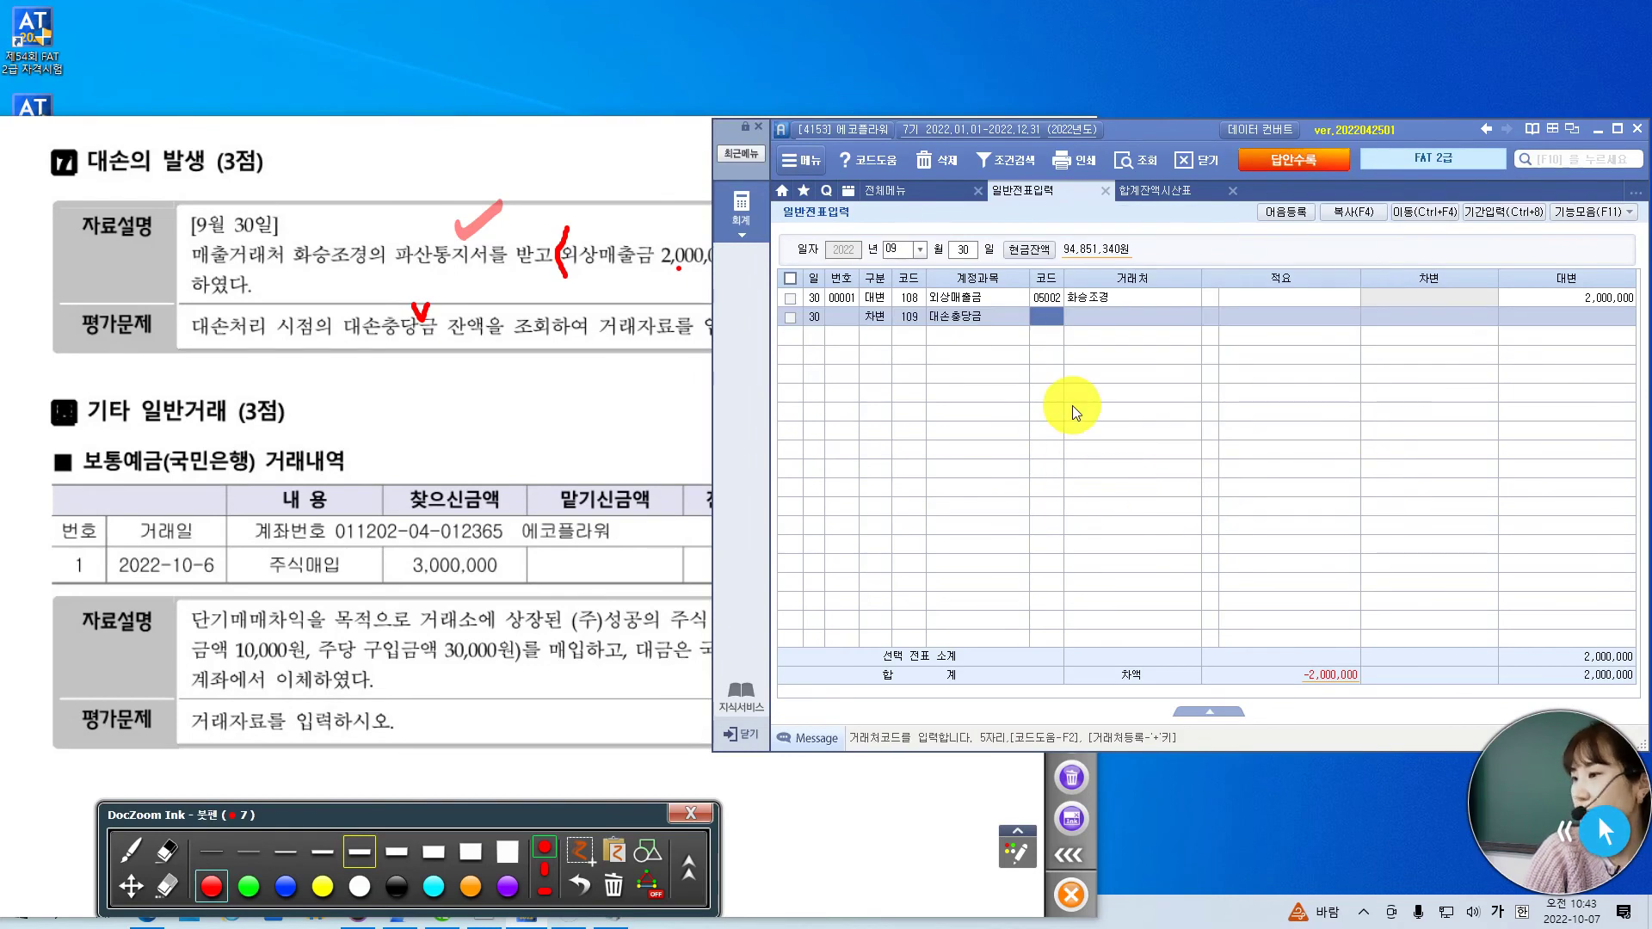
key("Return")
key("Return")
key("Return")
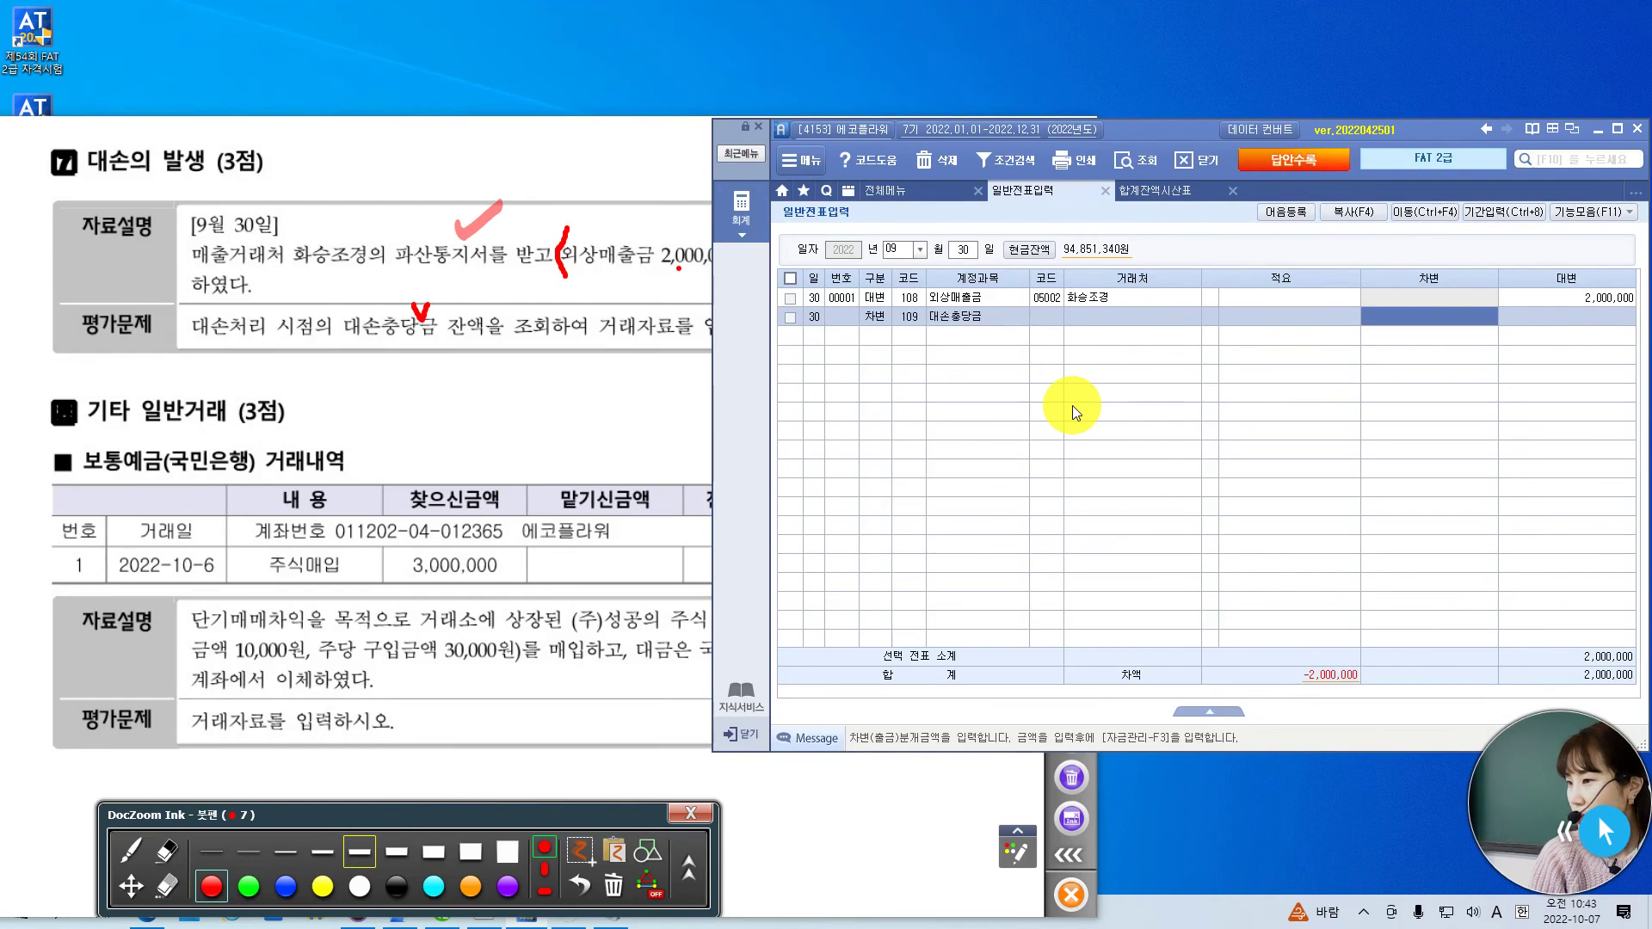
type("2000000")
key("Return")
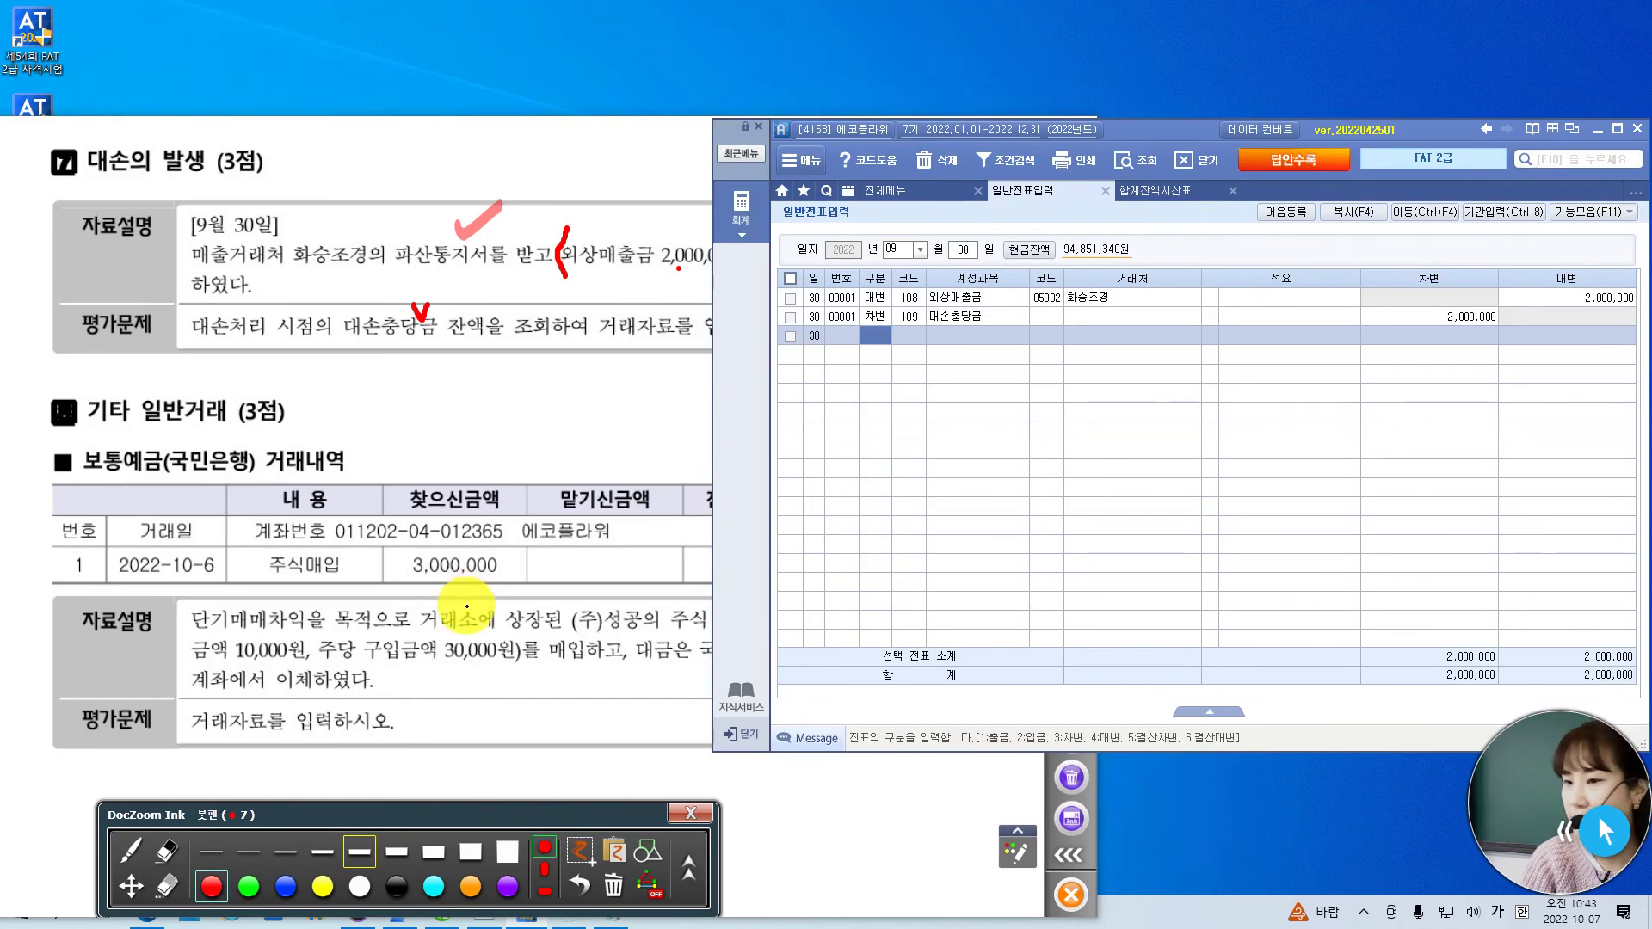
left_click(132, 849)
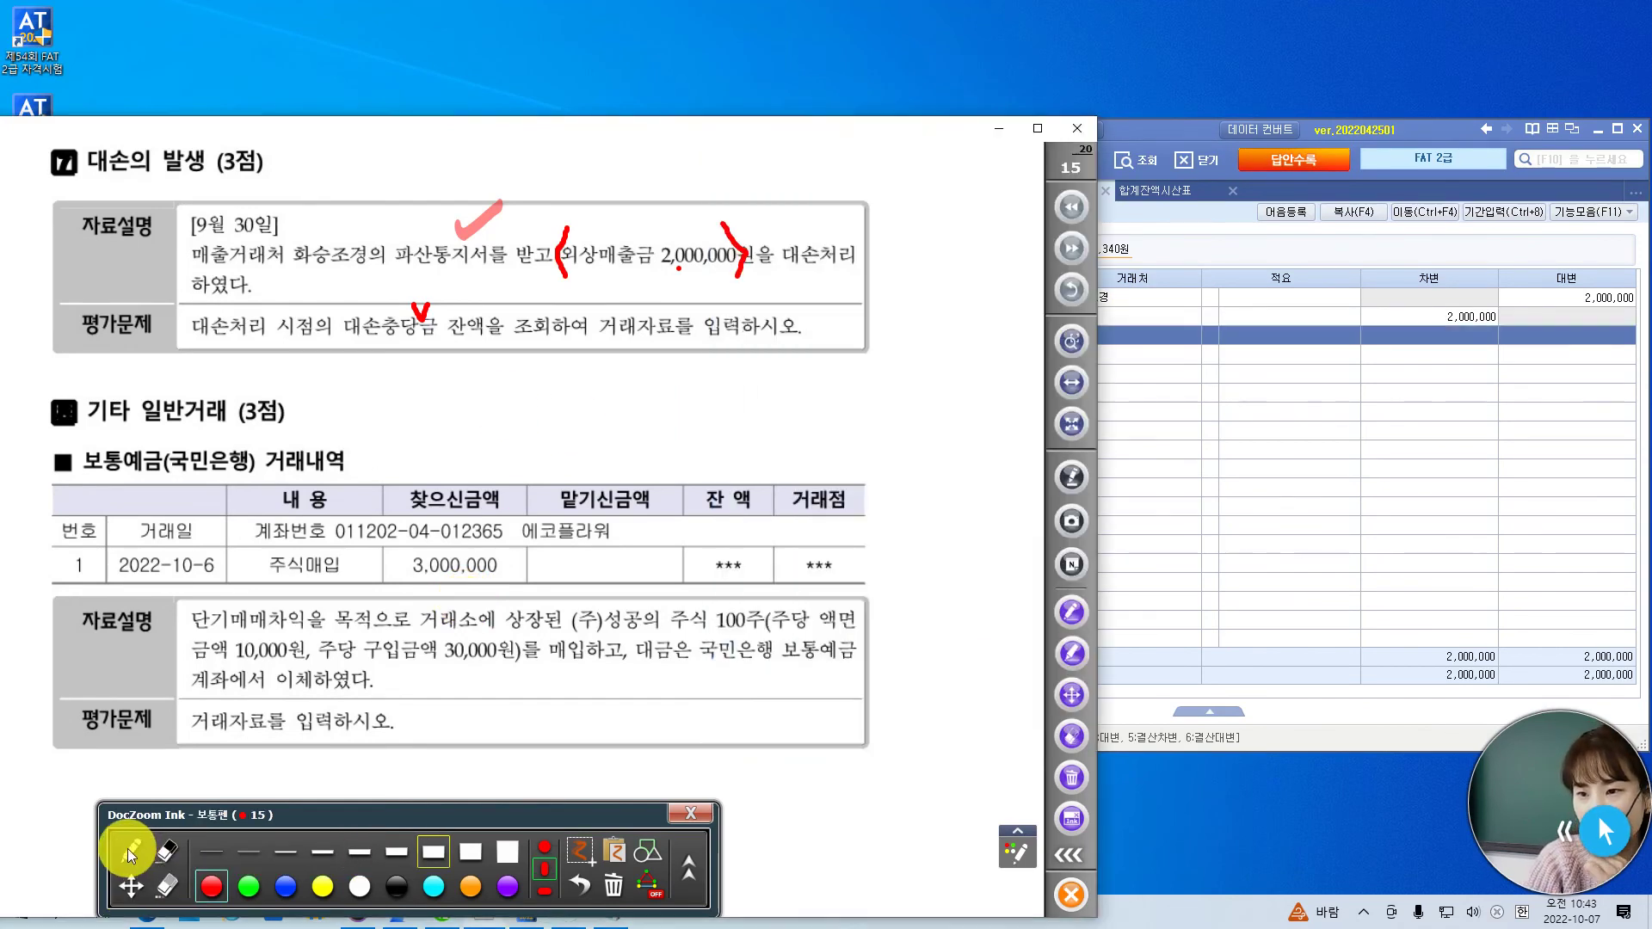
- Mark up the Oct 6 share purchase: circle 3,000,000, underline 주당 구입금액 30,000원, tick 2022-10-6
left_click_drag(232, 420, 261, 400)
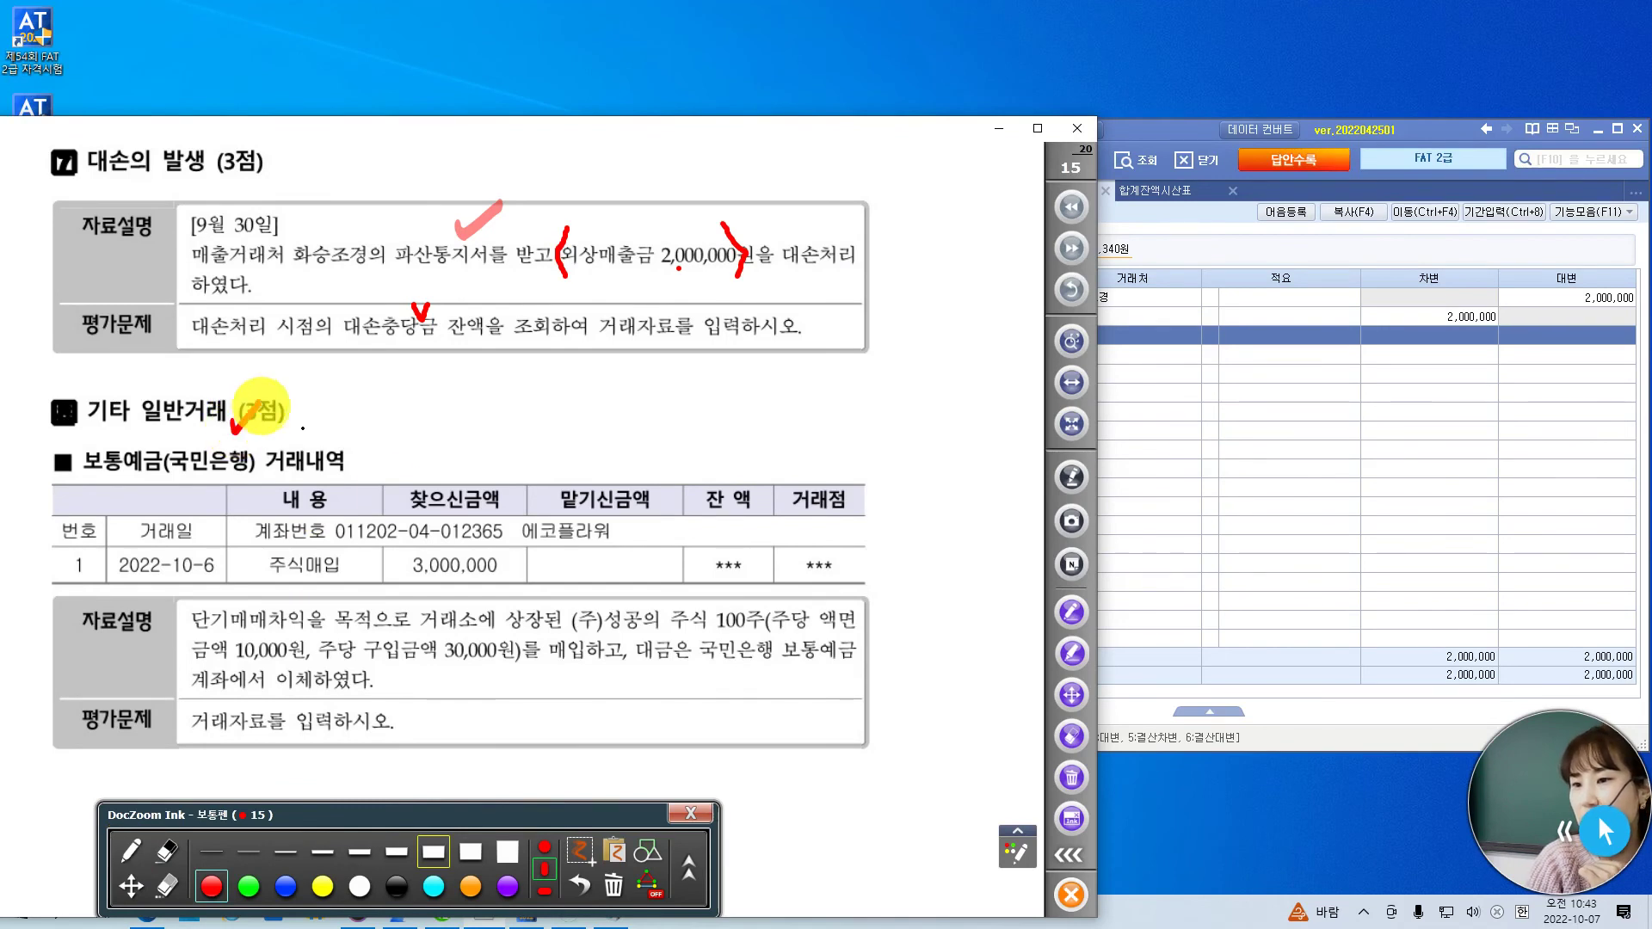
mouse_move(489, 596)
left_mouse_down()
mouse_move(401, 503)
mouse_move(507, 579)
mouse_move(499, 592)
left_mouse_up()
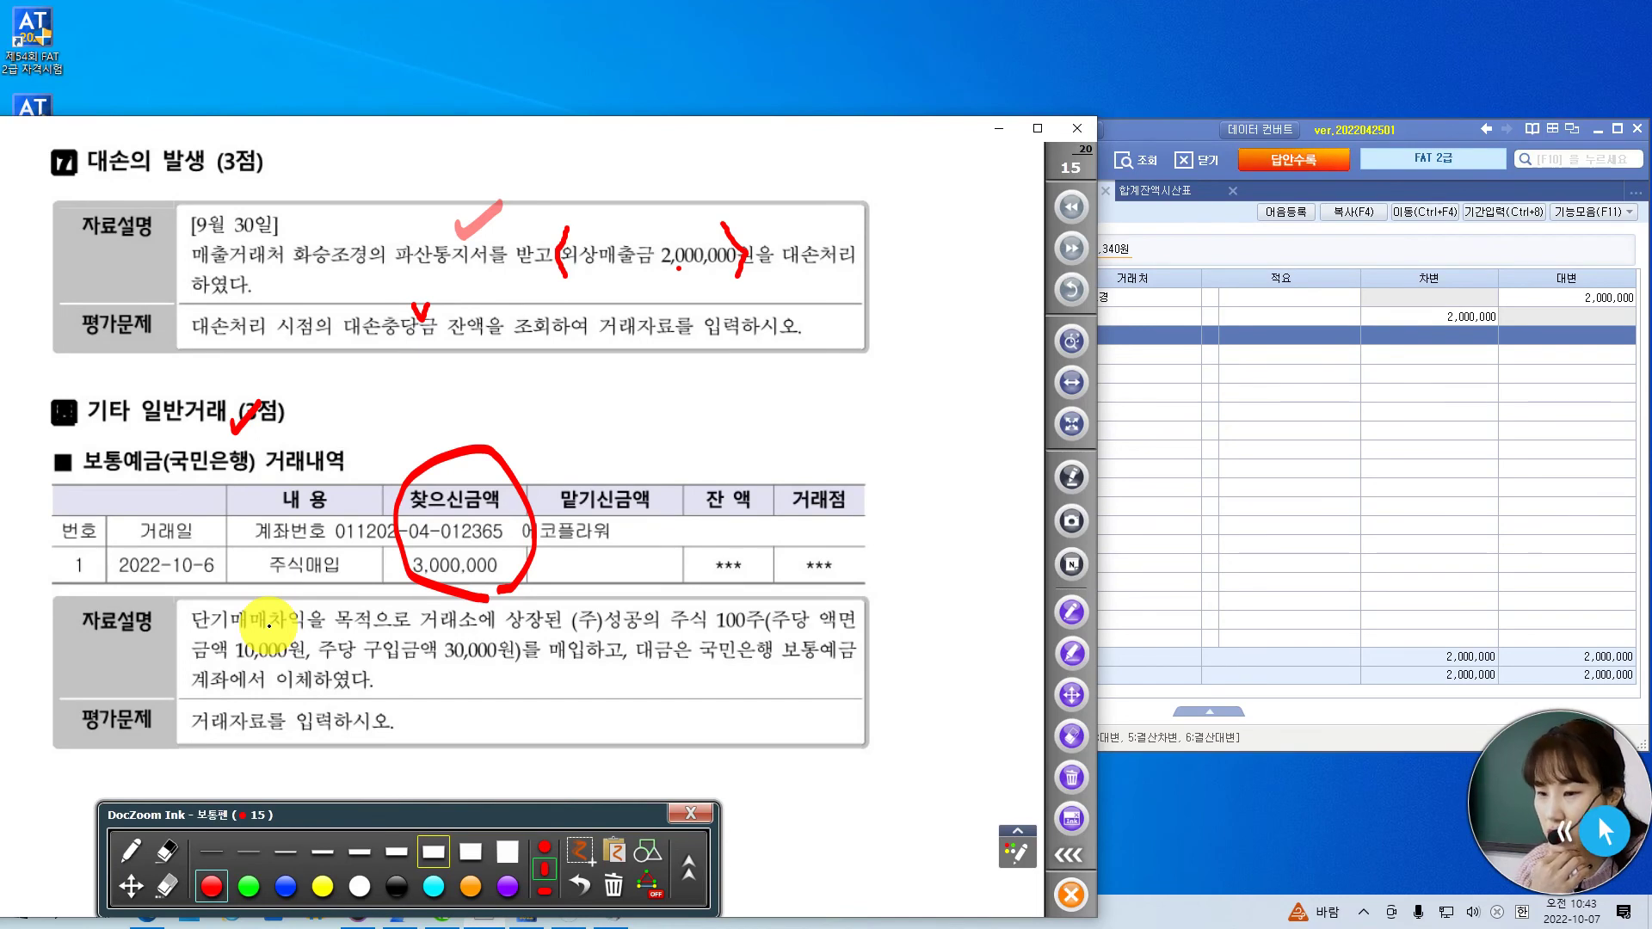
mouse_move(812, 622)
left_mouse_down()
mouse_move(828, 602)
mouse_move(832, 625)
left_mouse_up()
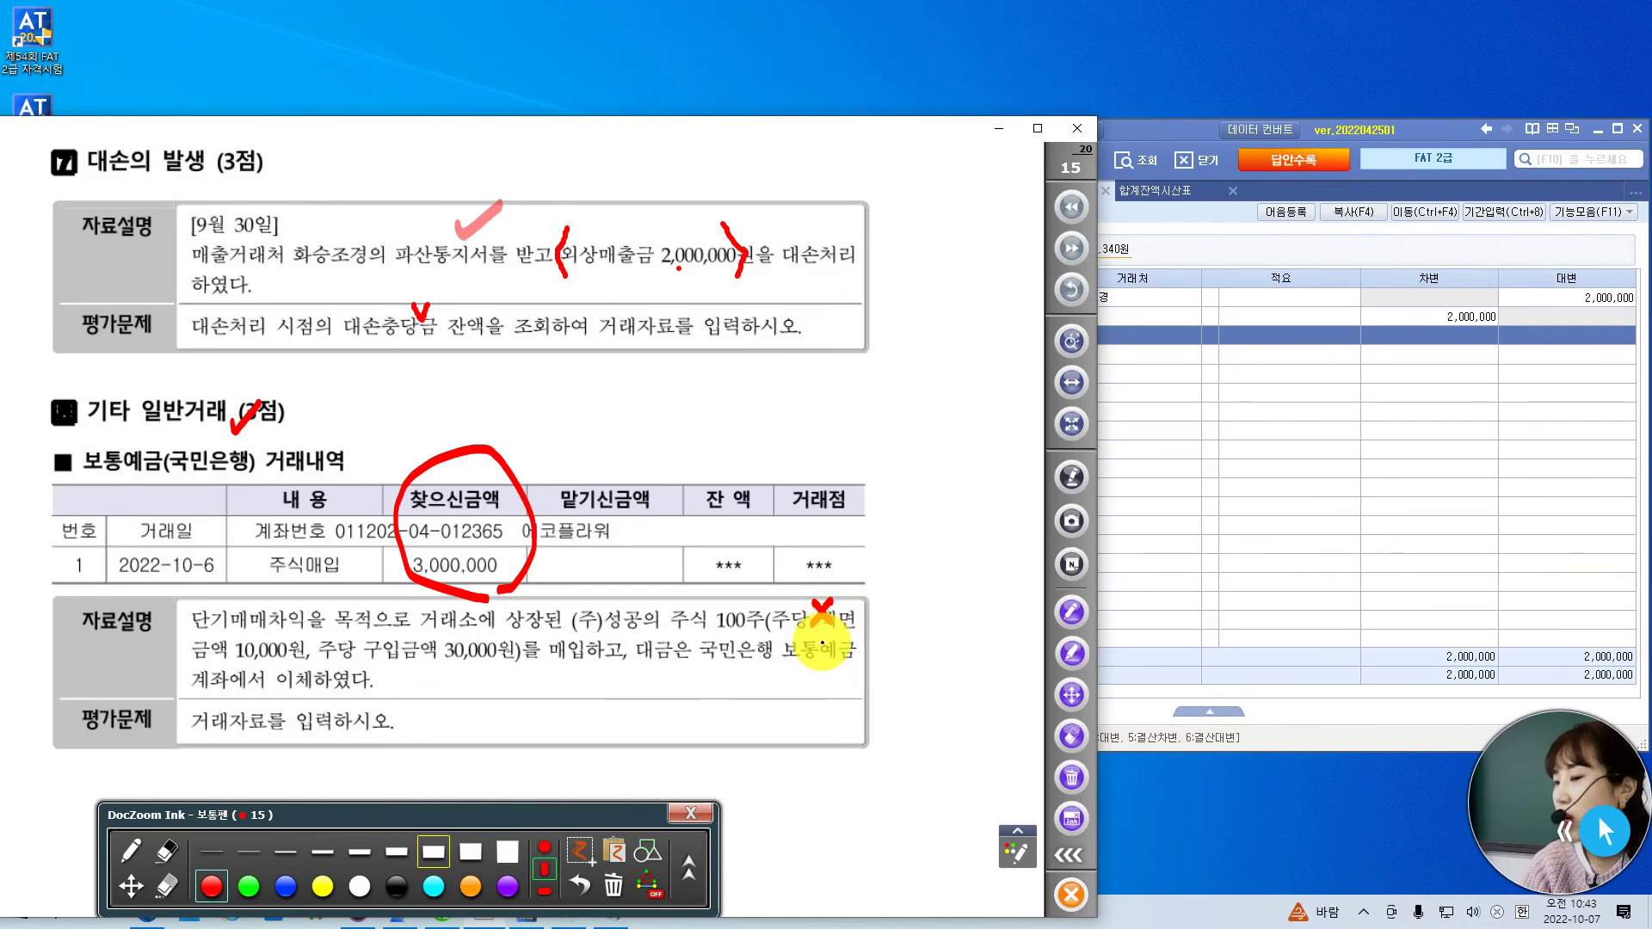
left_click_drag(320, 665, 506, 675)
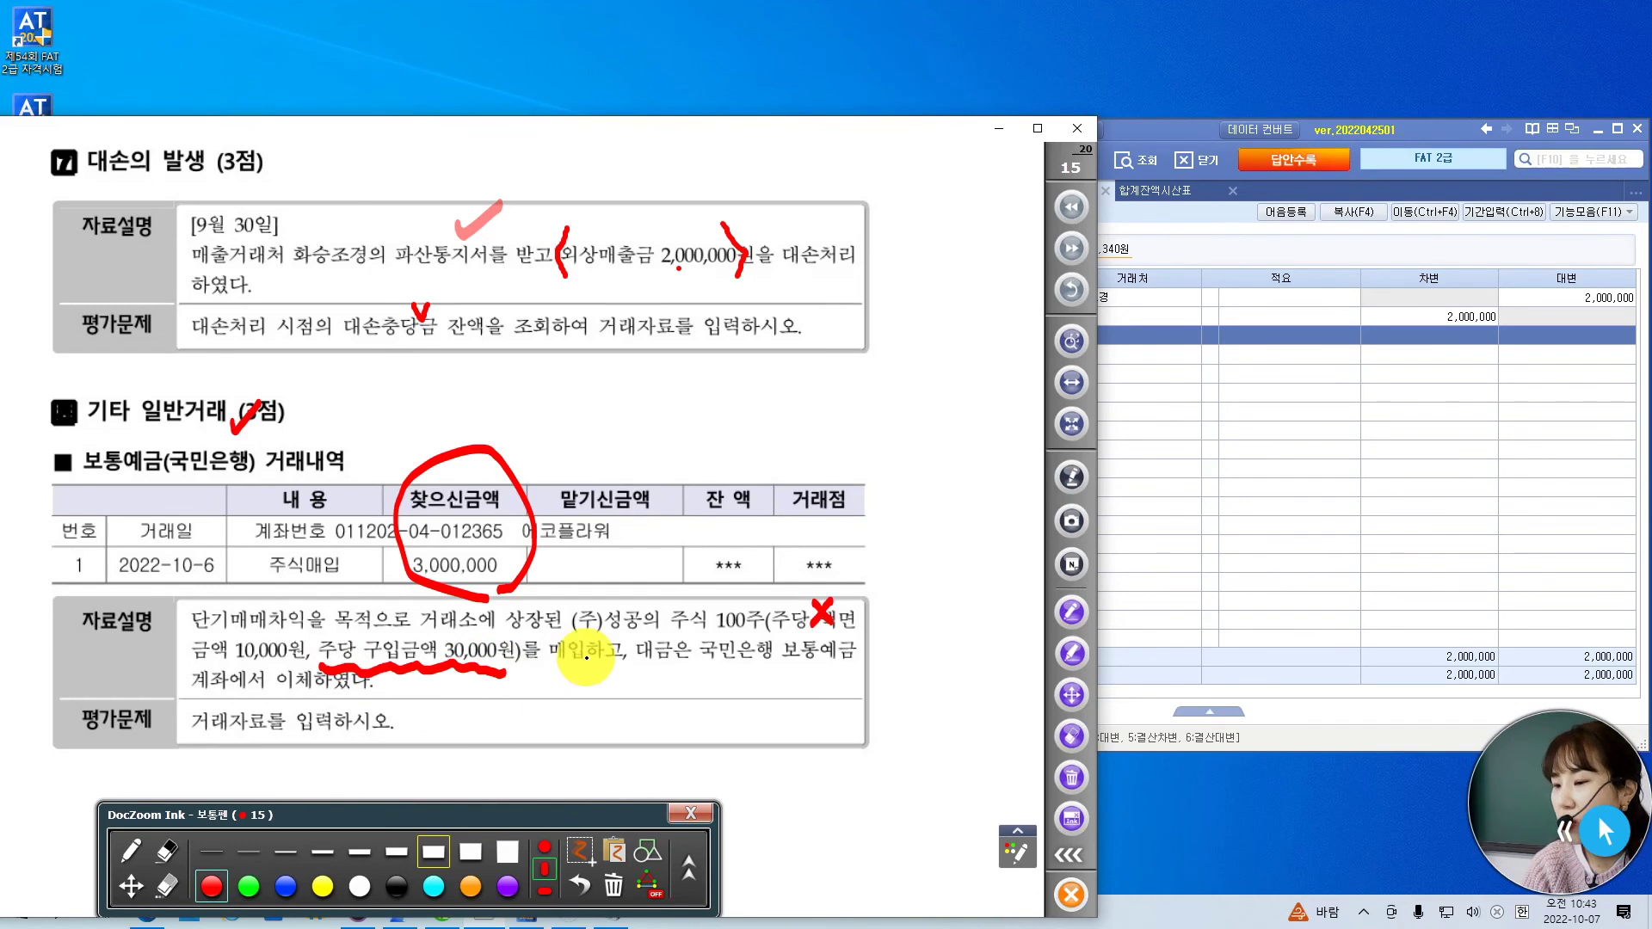
left_click_drag(636, 630, 614, 673)
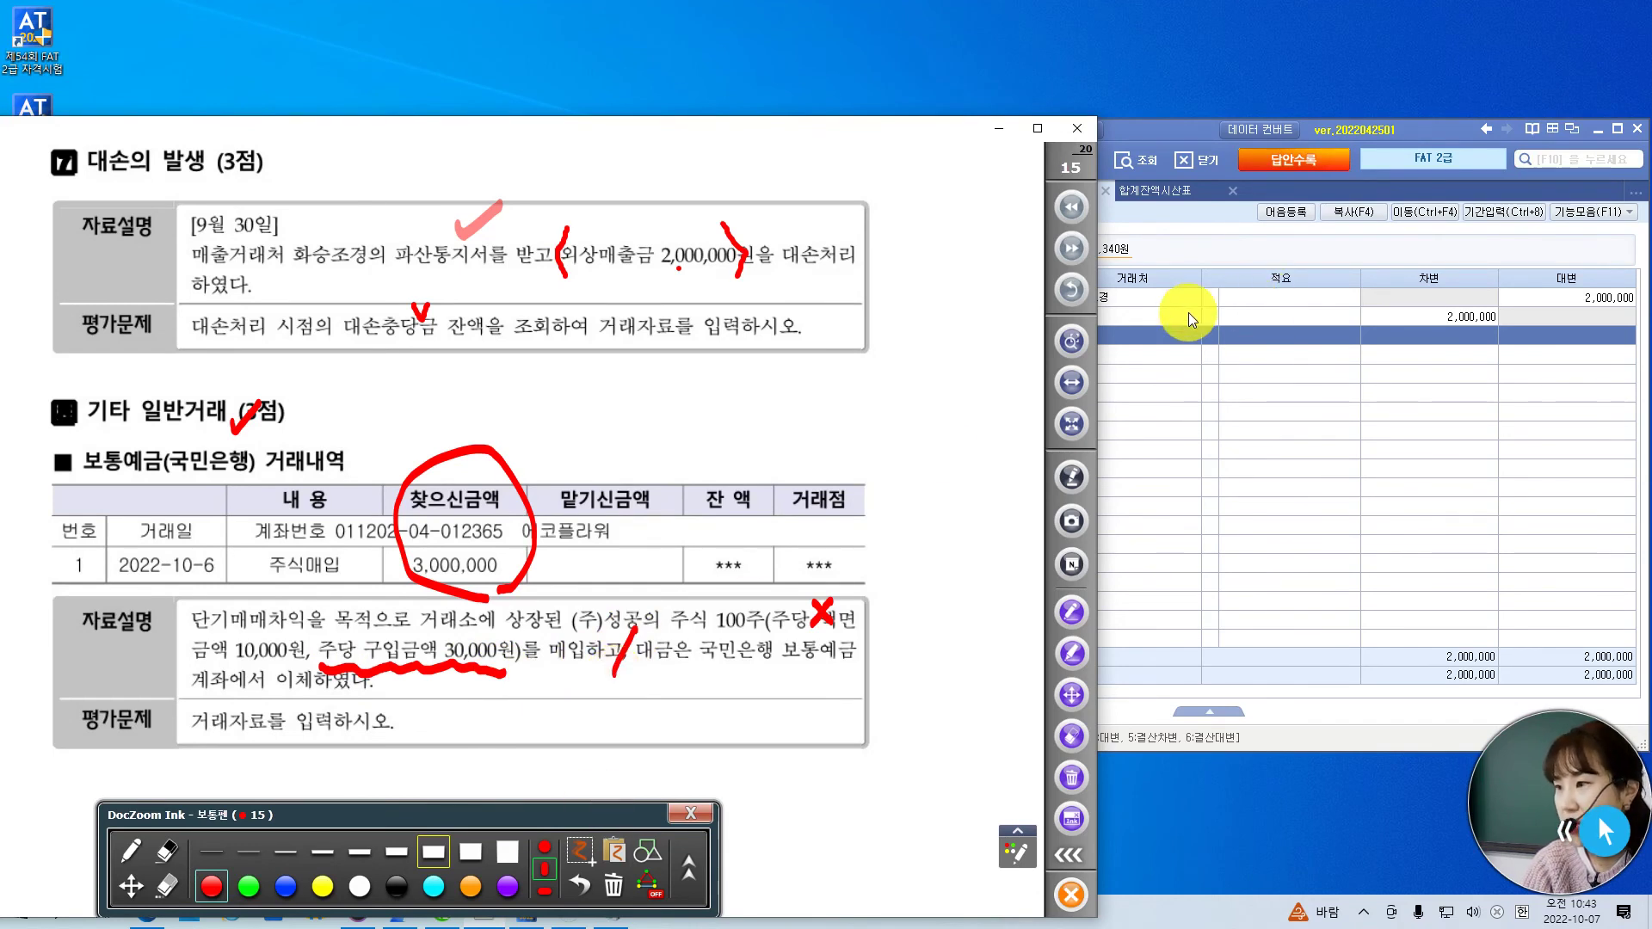
left_click_drag(221, 547, 249, 534)
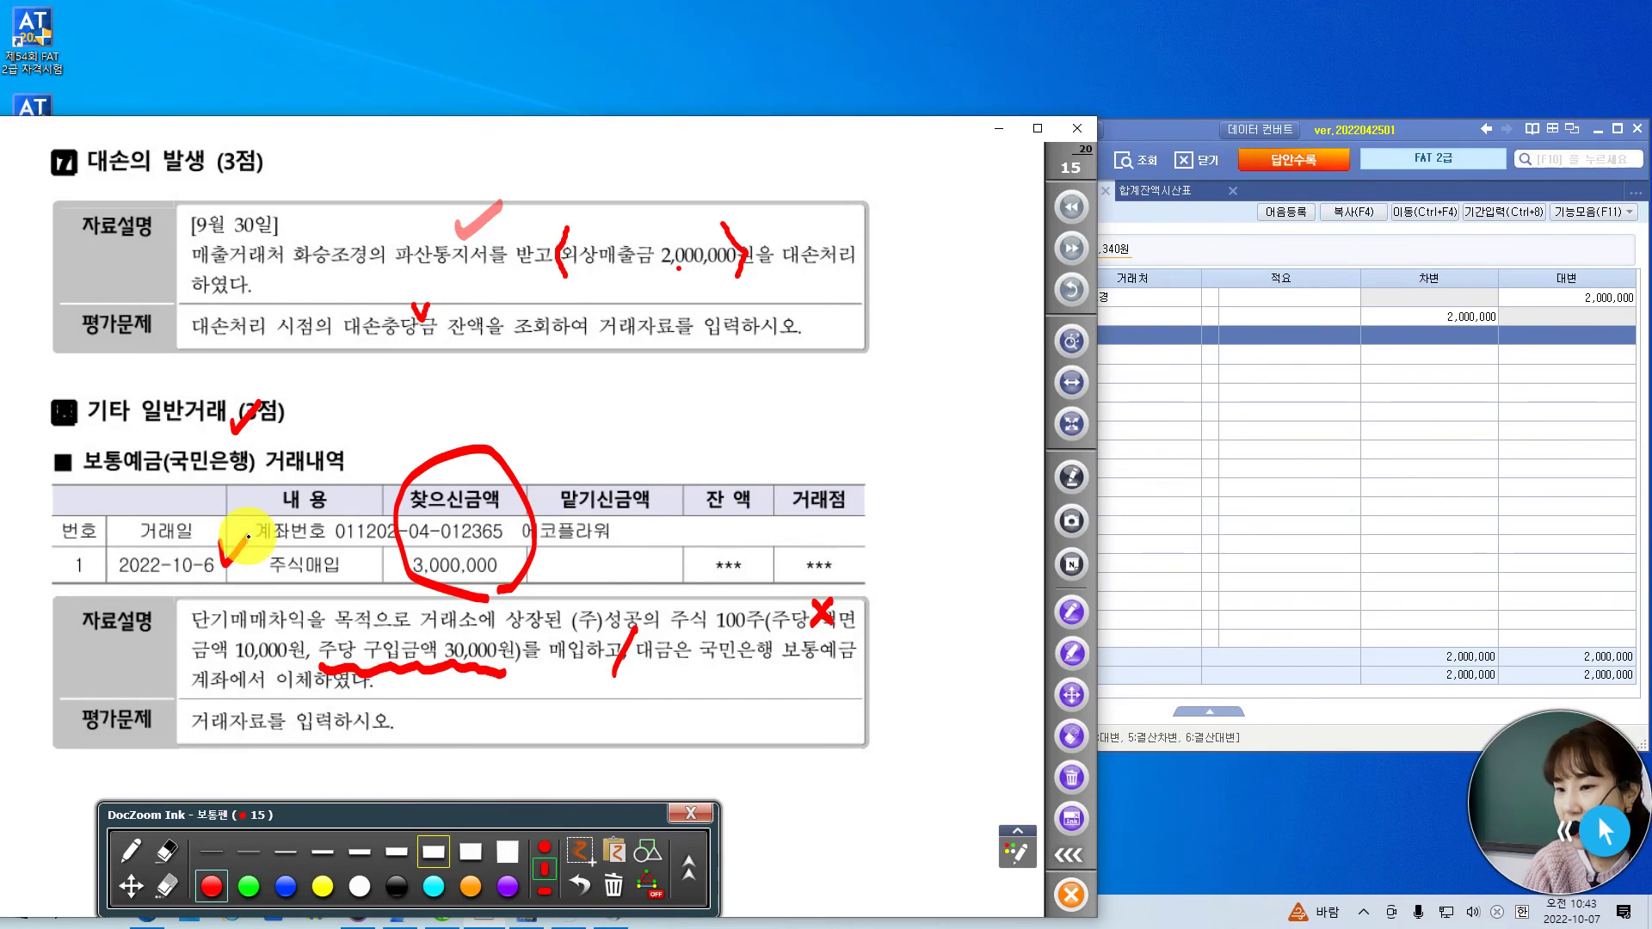
- Set the journal entry date to October 6
left_click(1170, 131)
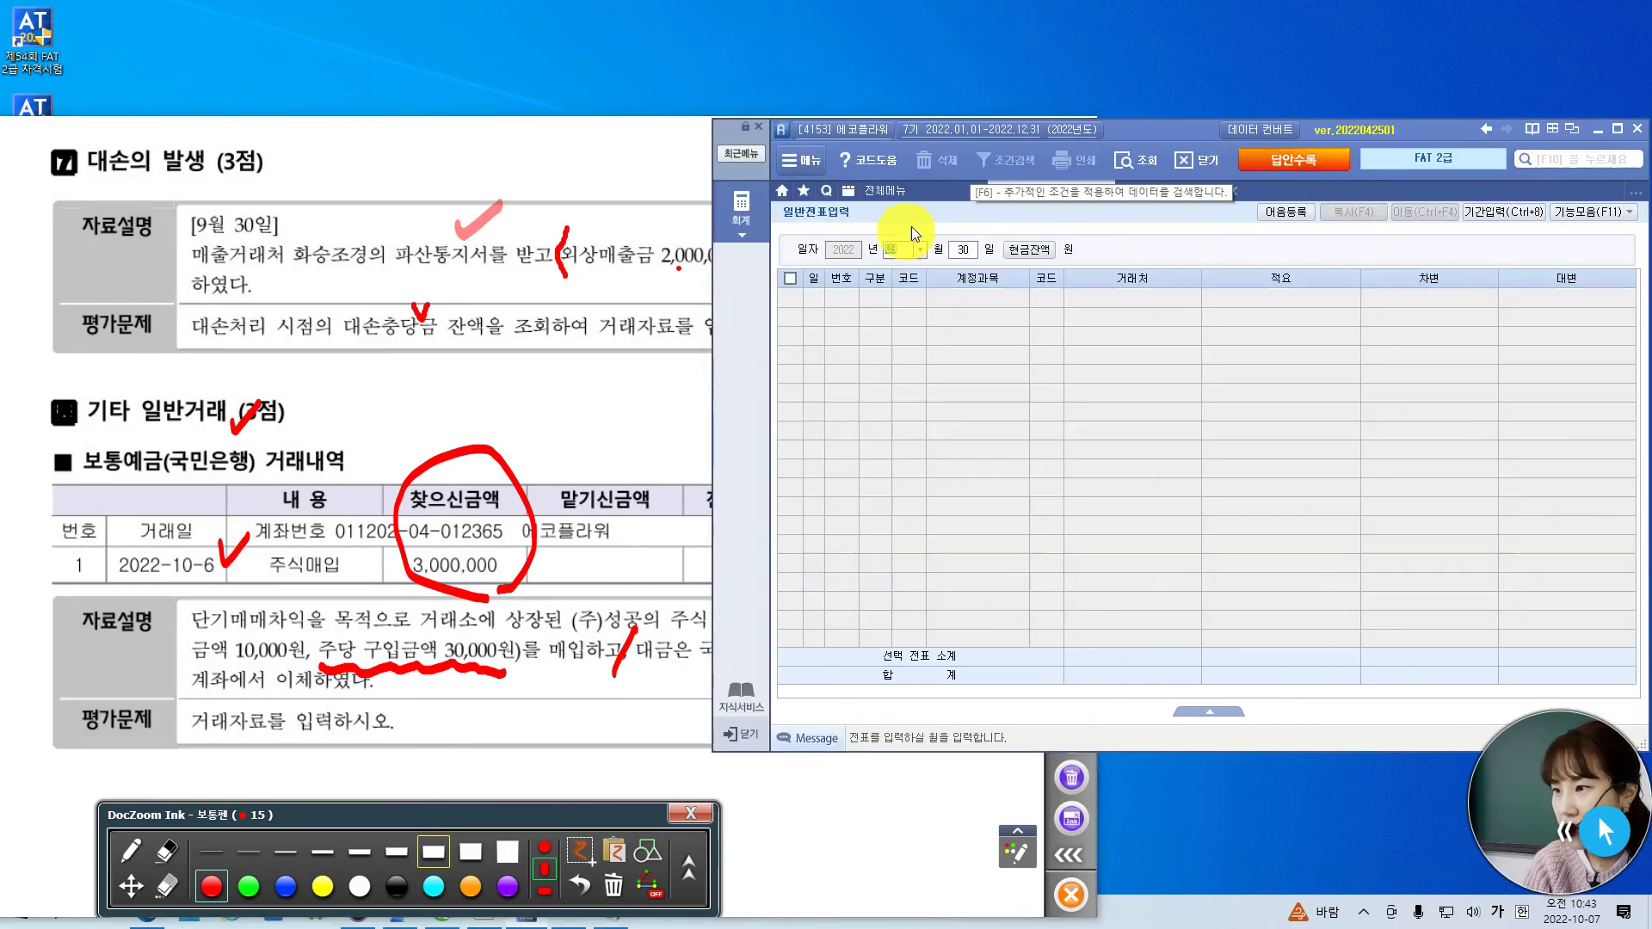
type("0")
key("Return")
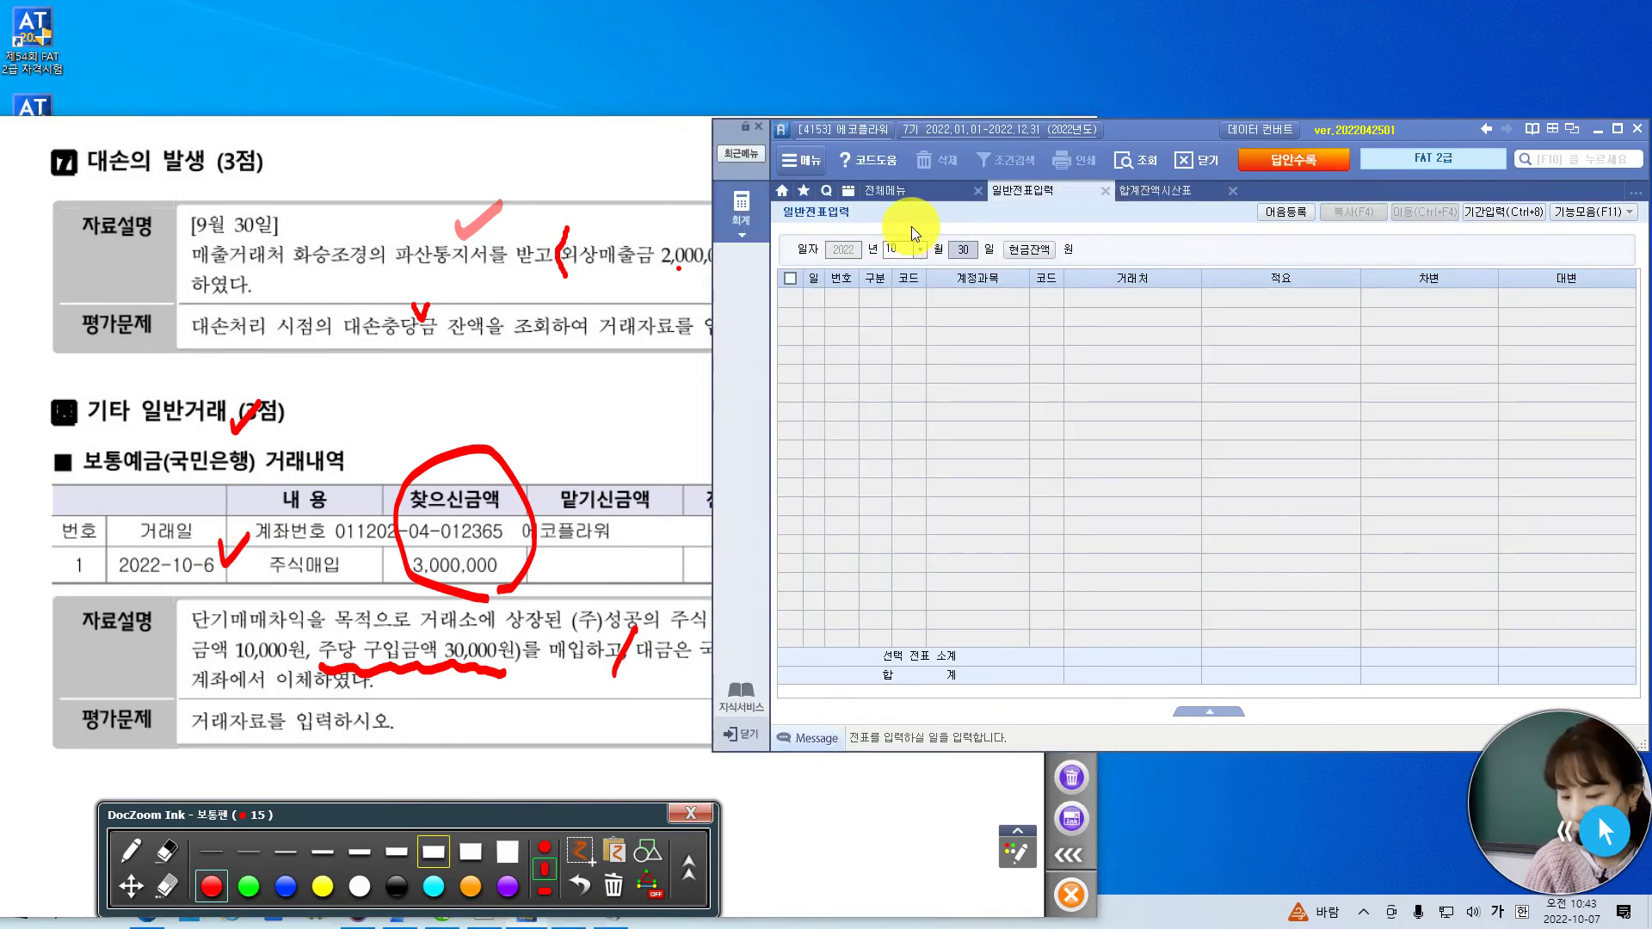
type("06")
key("Return")
- Credit 103 보통예금 with partner 국민은행(보통) for 3,000,000
type("4")
key("Return")
type("103")
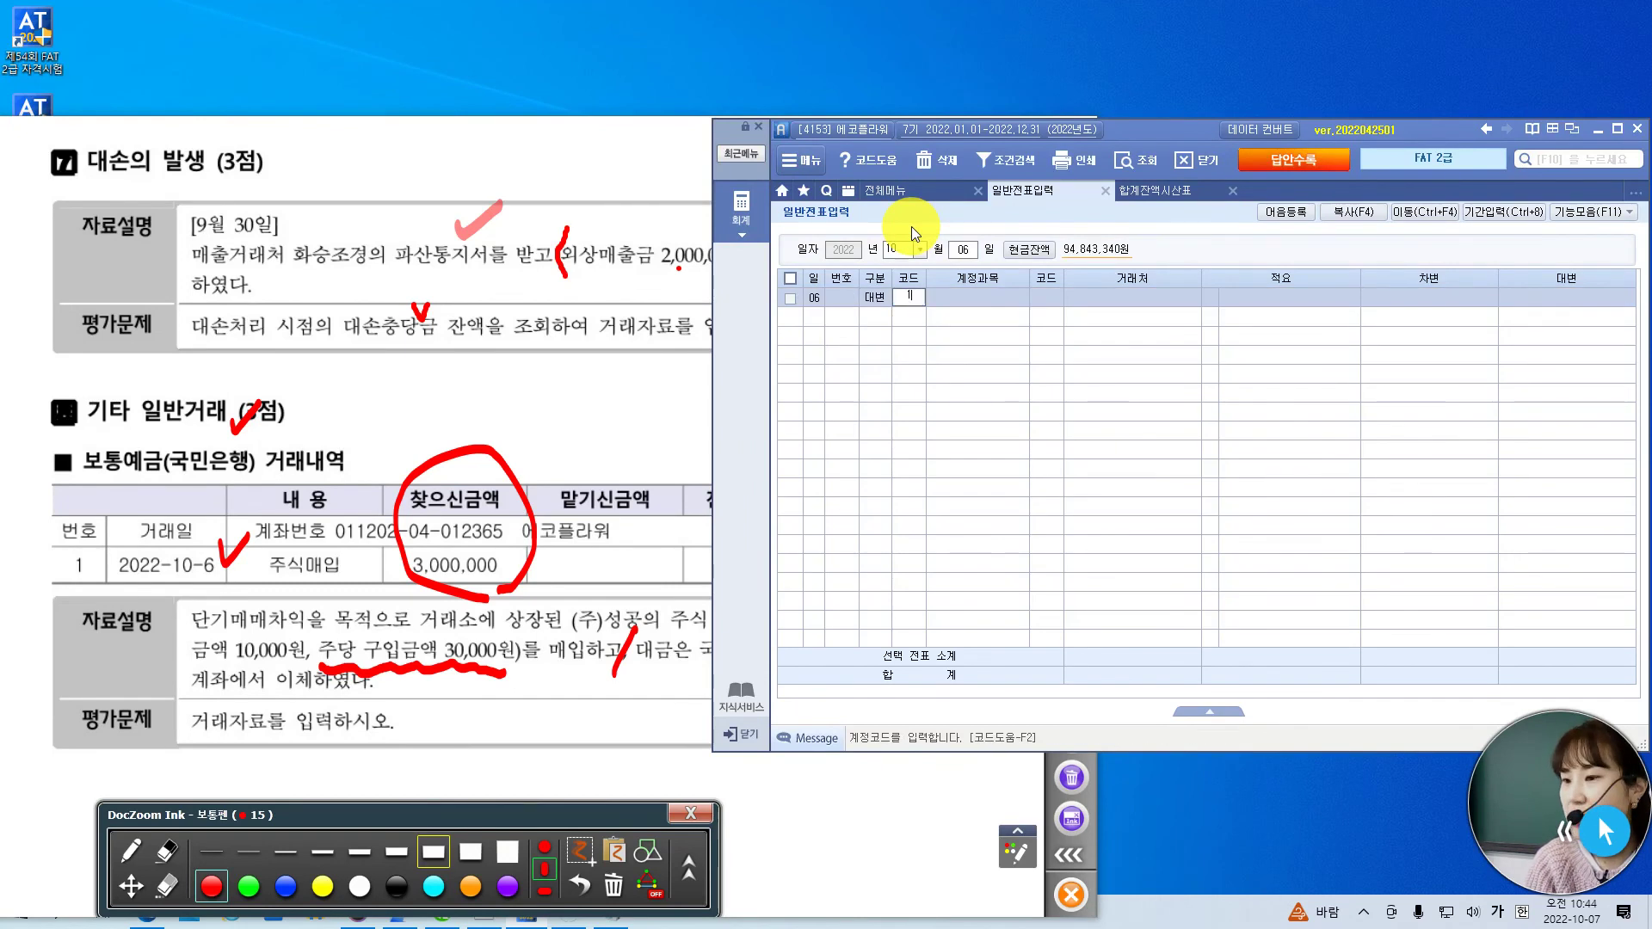
key("Return")
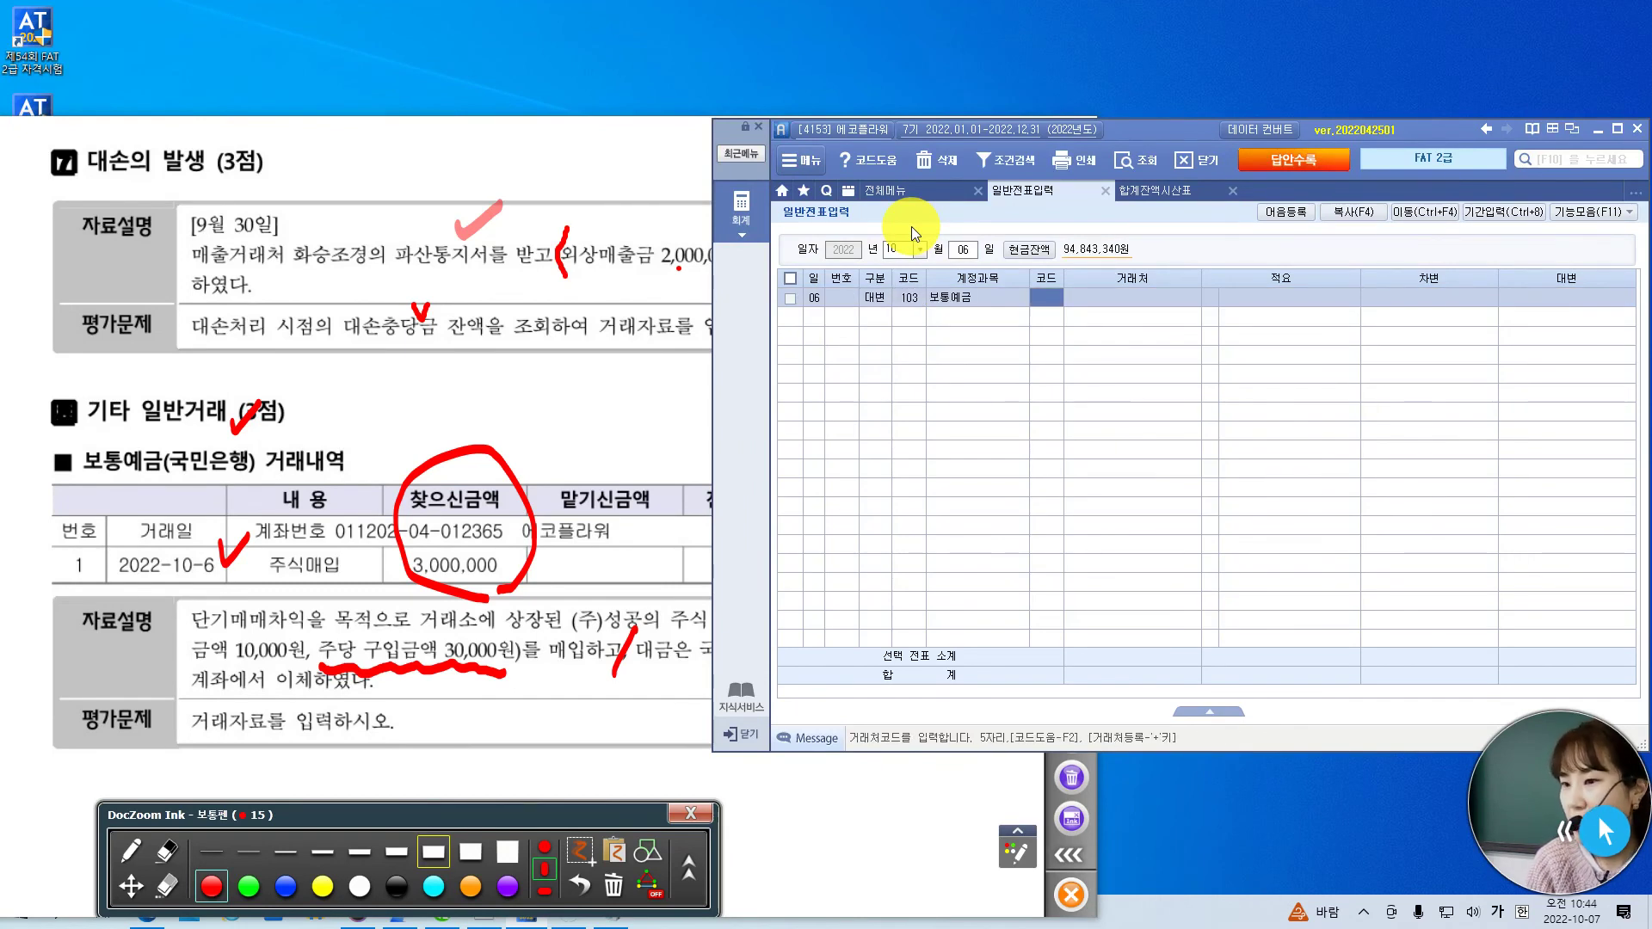
type("국민")
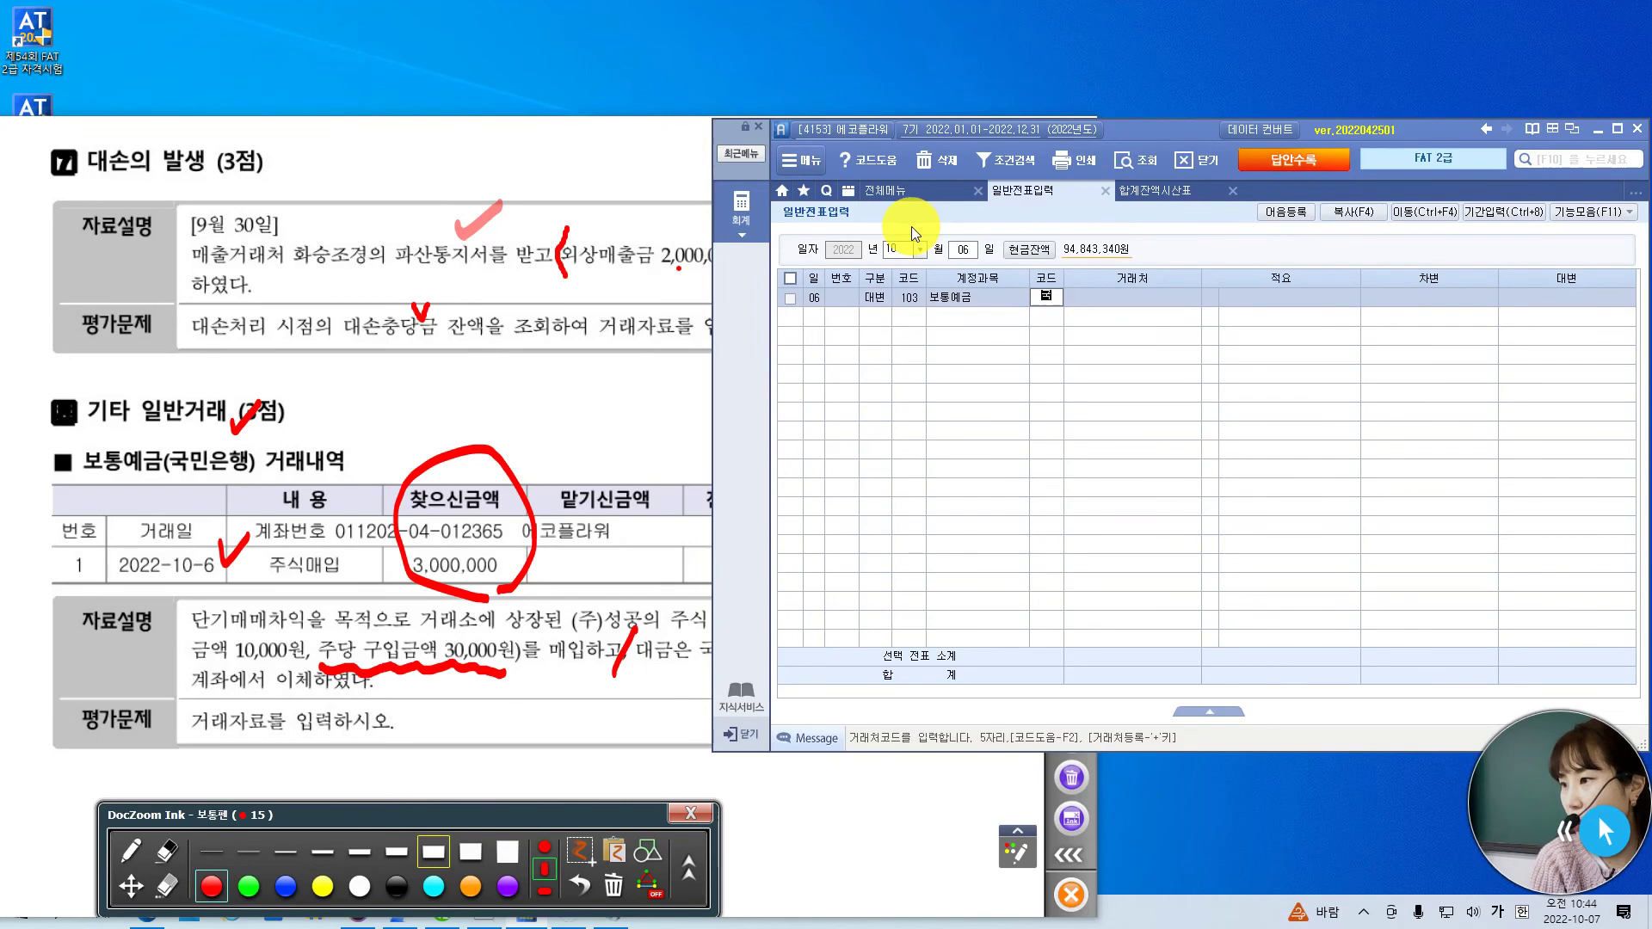
key("Return")
key("Down")
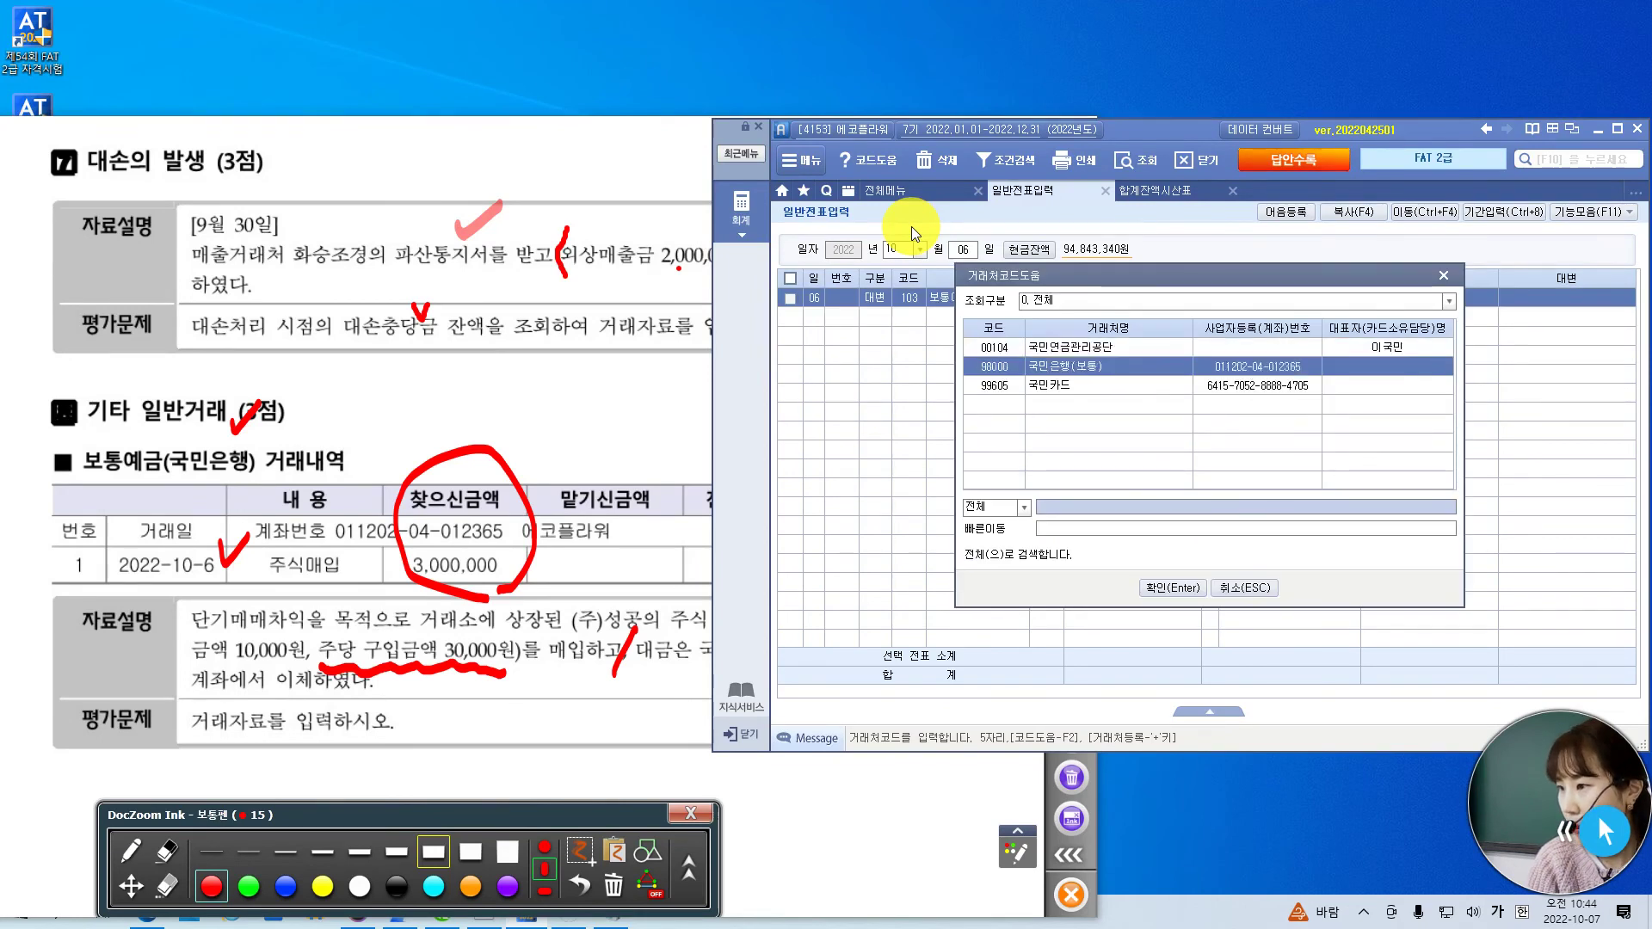
key("Down")
key("Up")
key("Return")
key("Return")
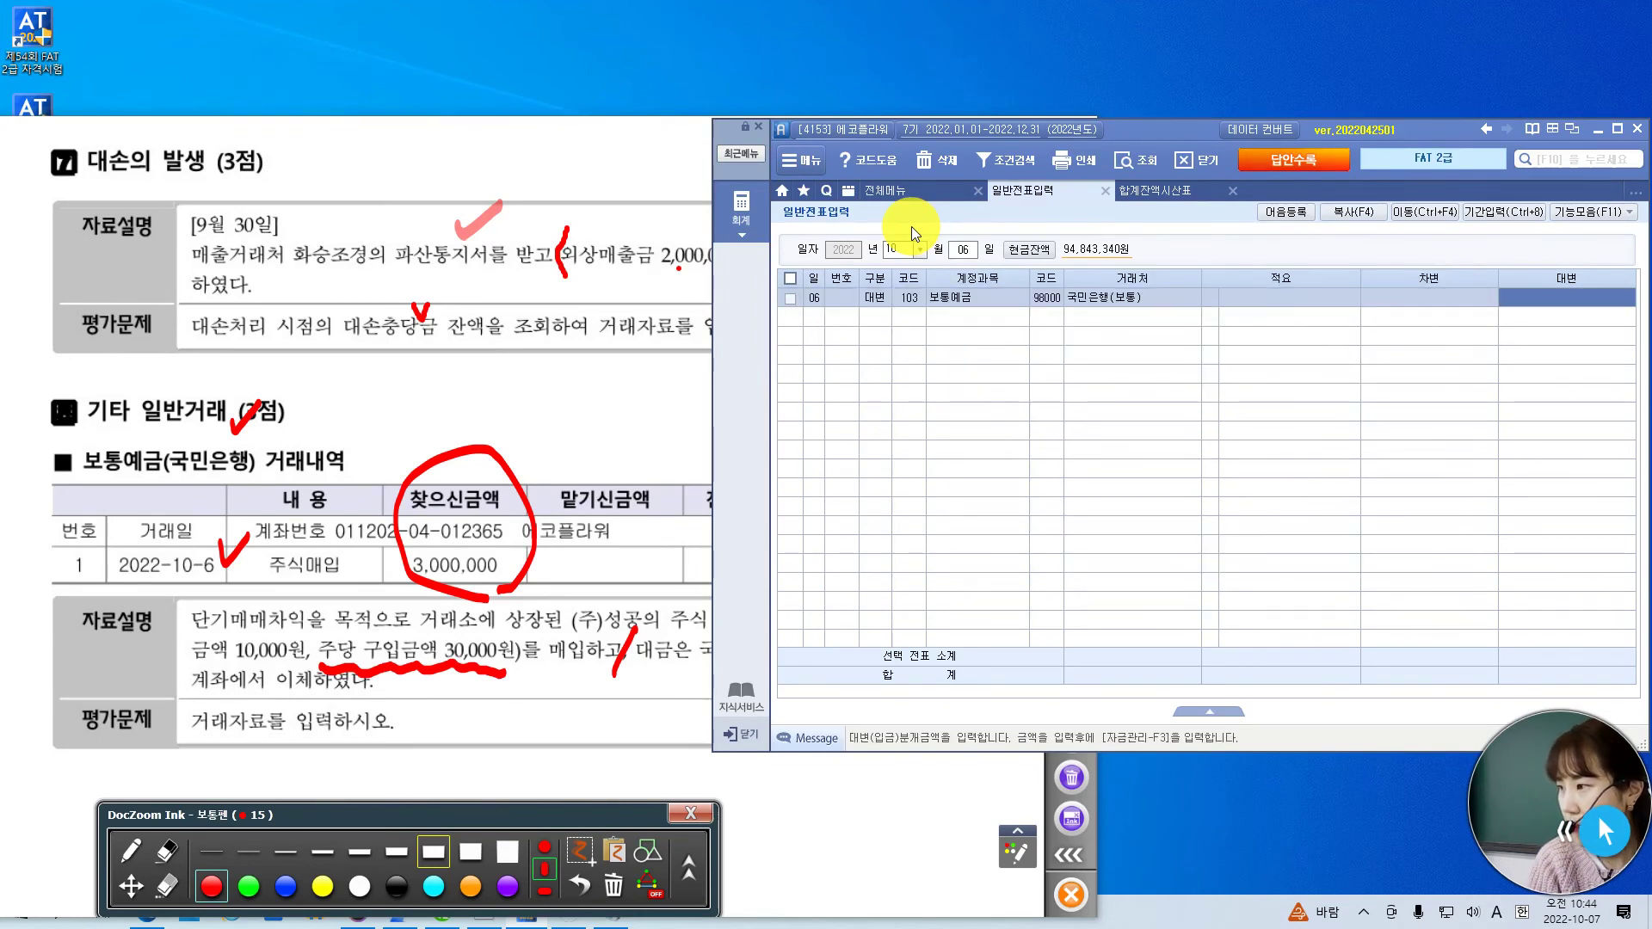
type("3000000")
key("Return")
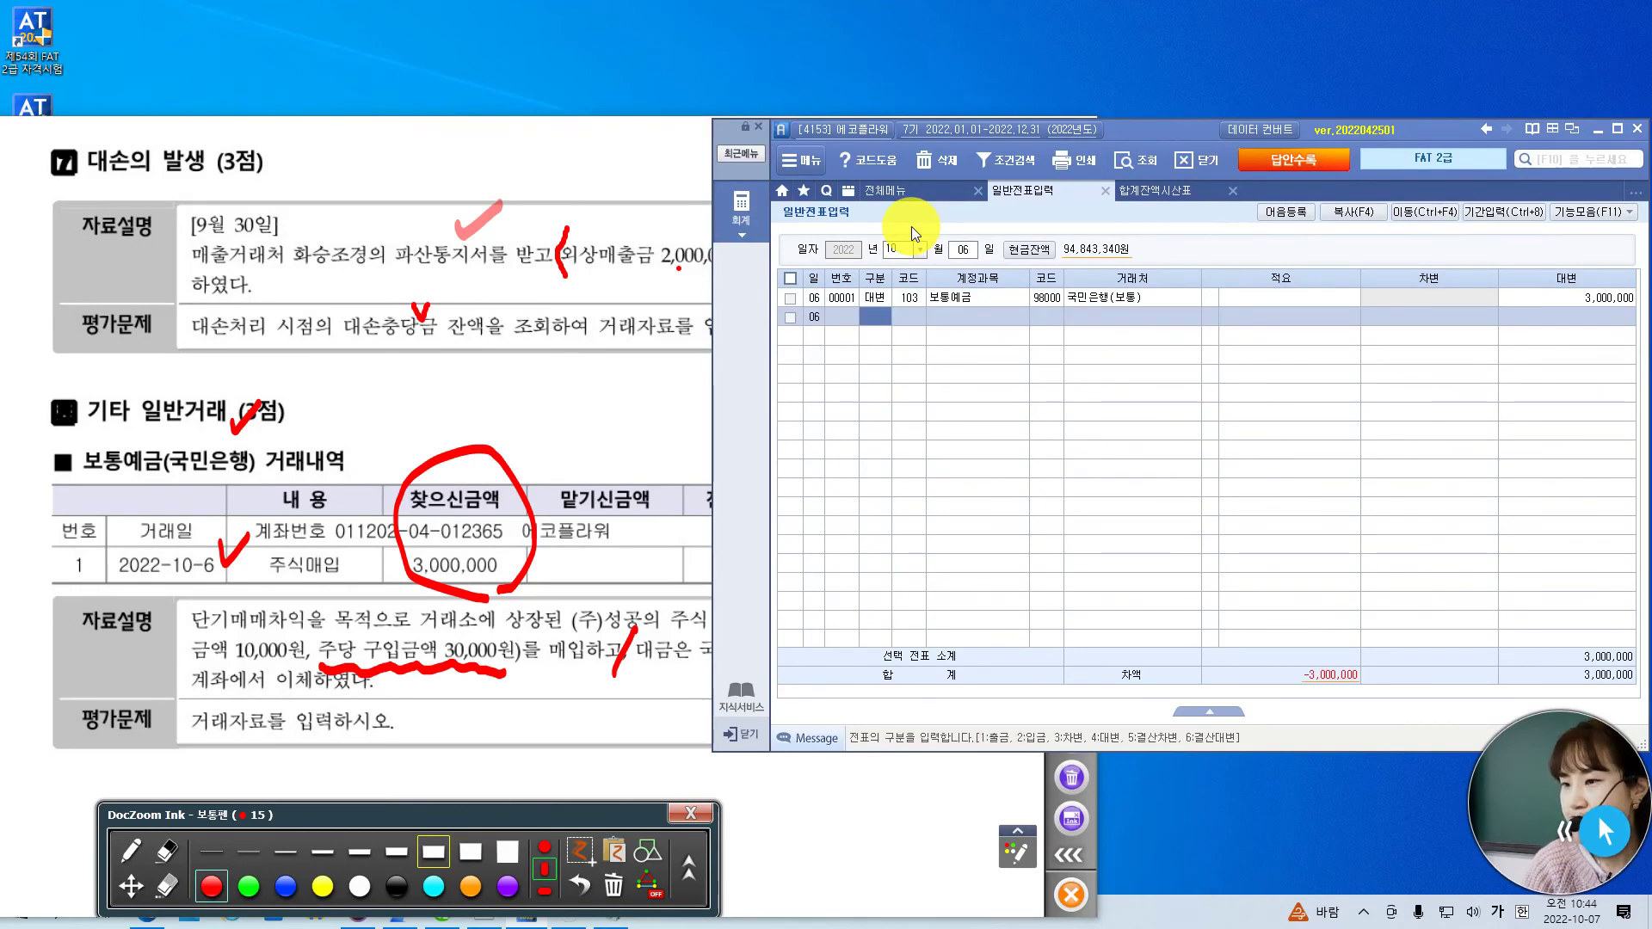
- Add a debit line to 단기매매증권 for the matching 3,000,000
type("3")
key("Return")
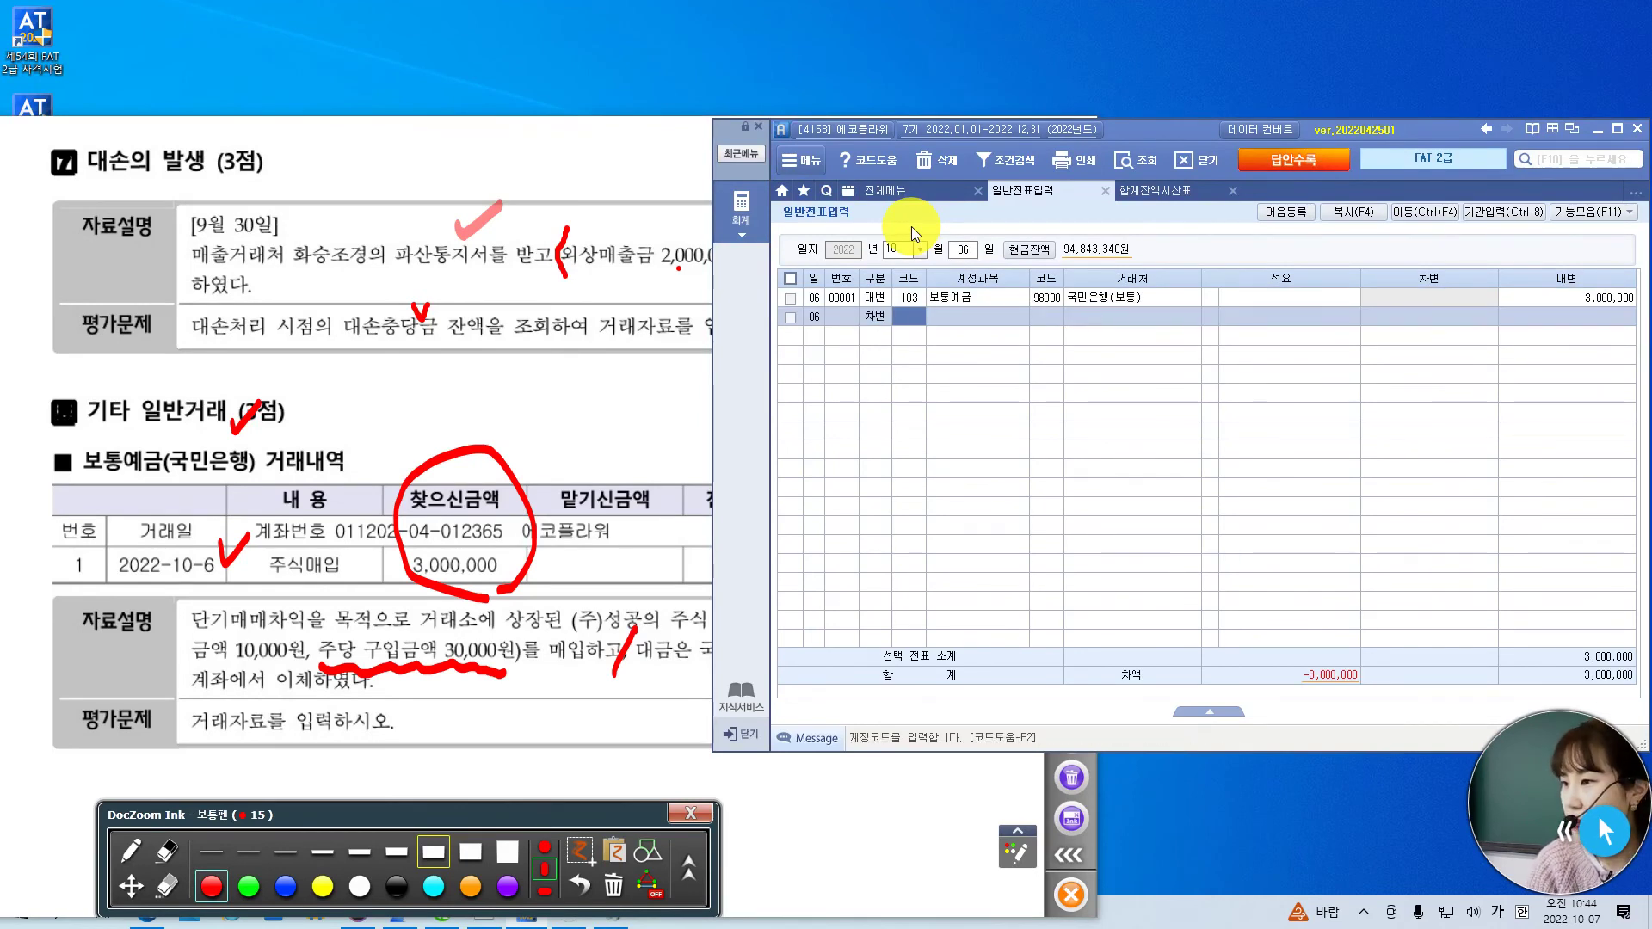
type("단")
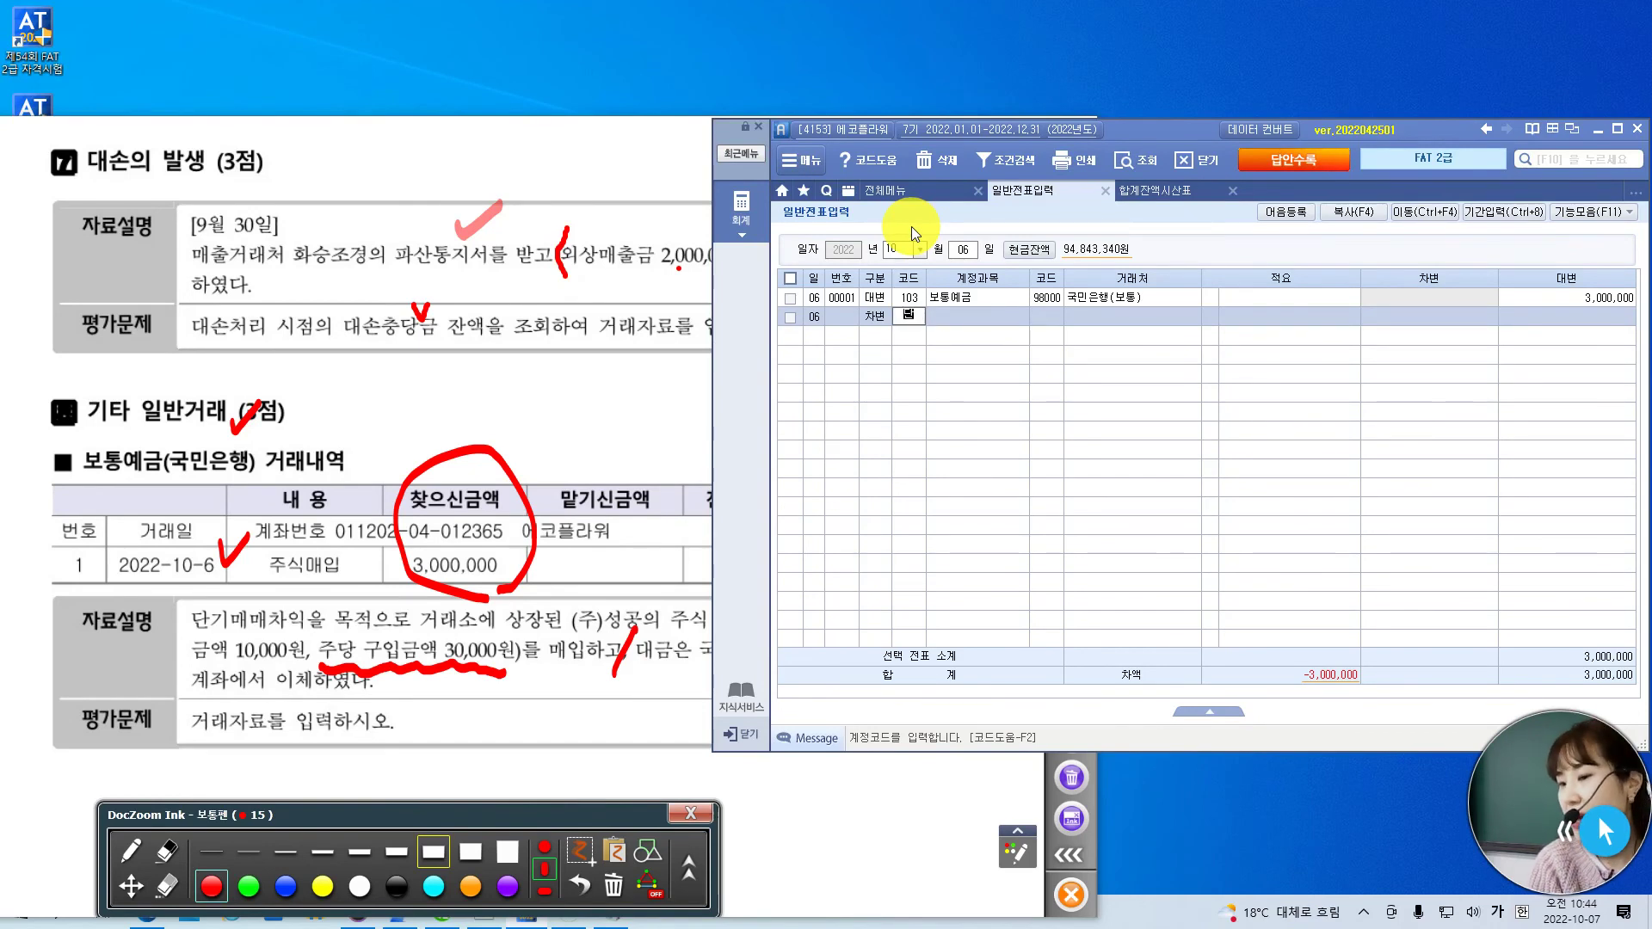
type("기")
key("Return")
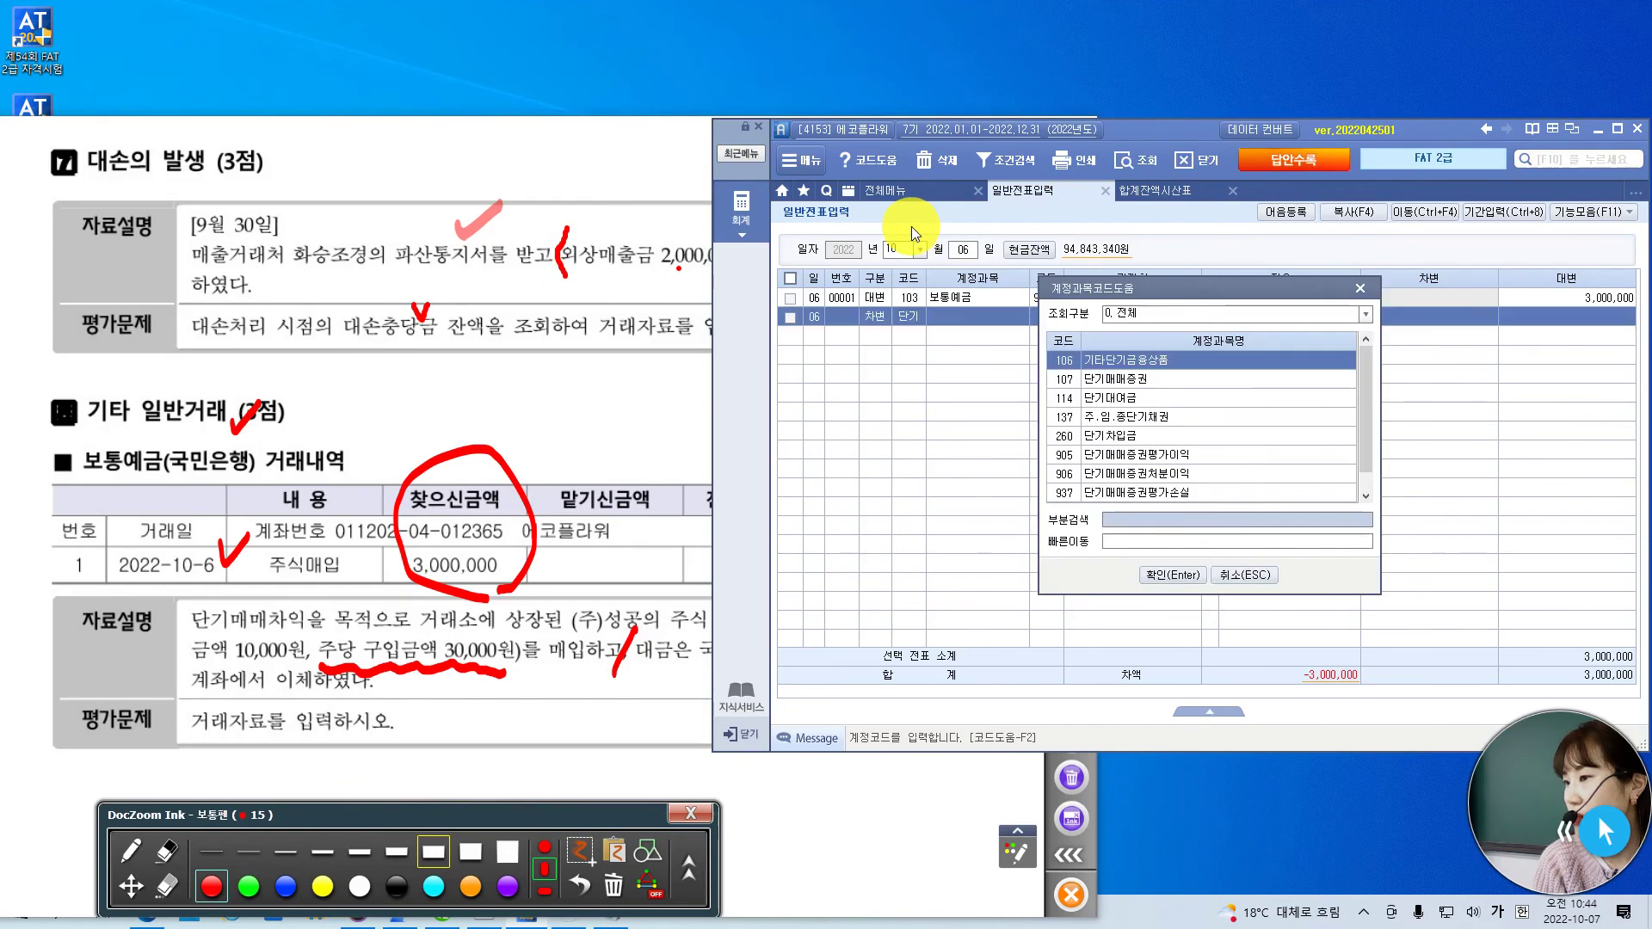
key("Down")
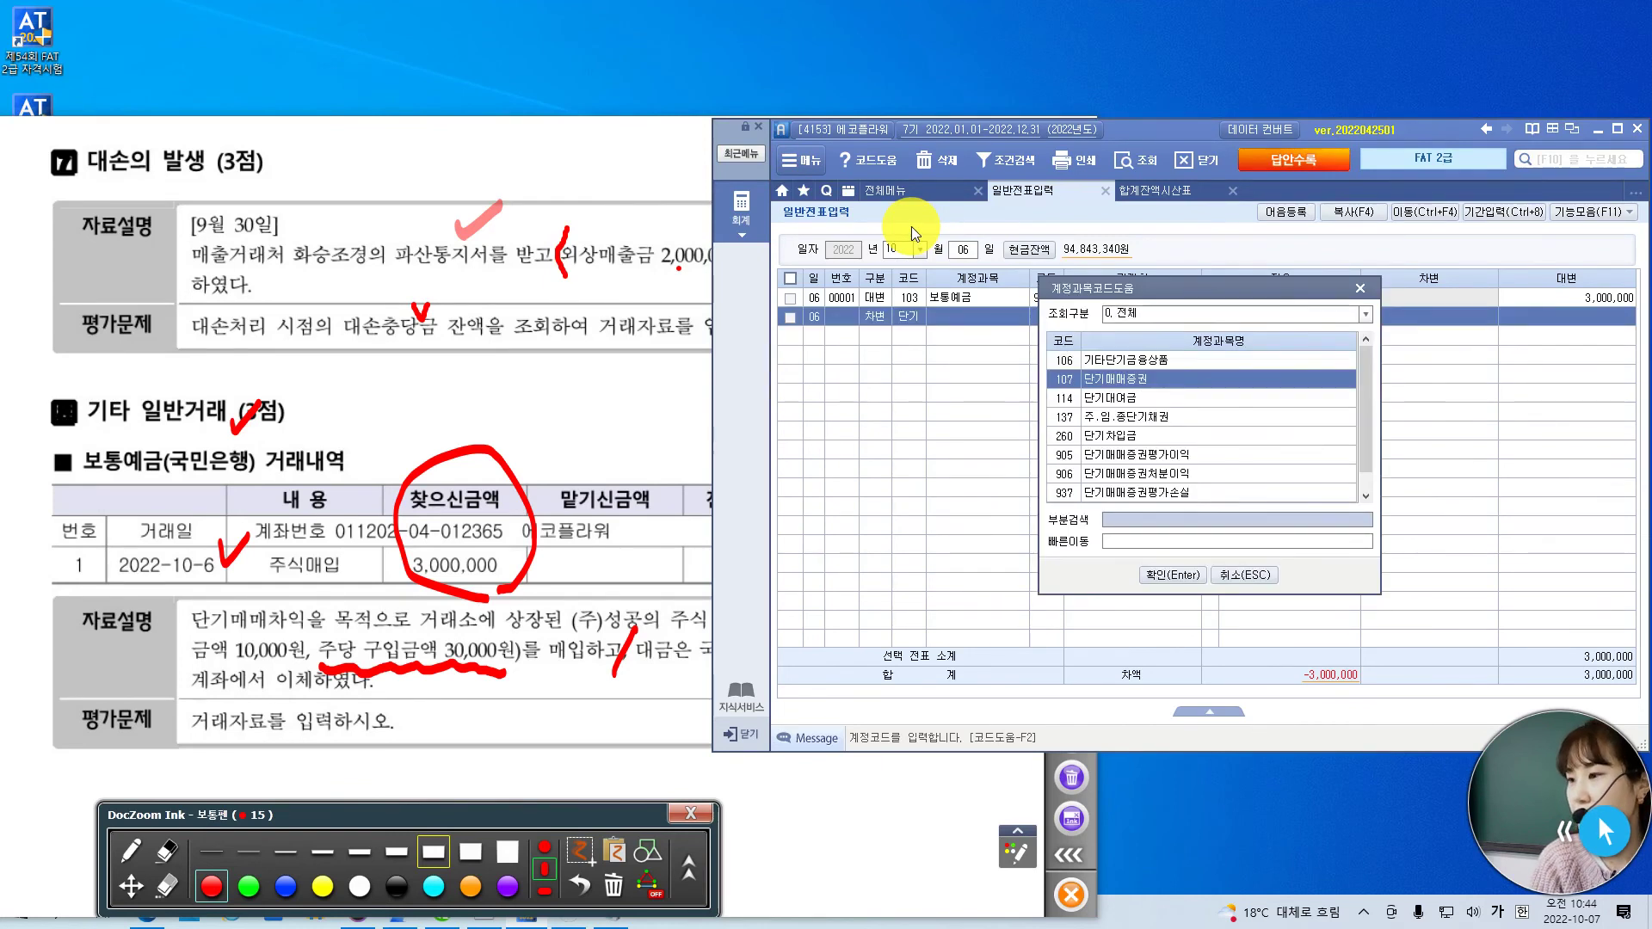
key("Return")
key("Return")
key("Return")
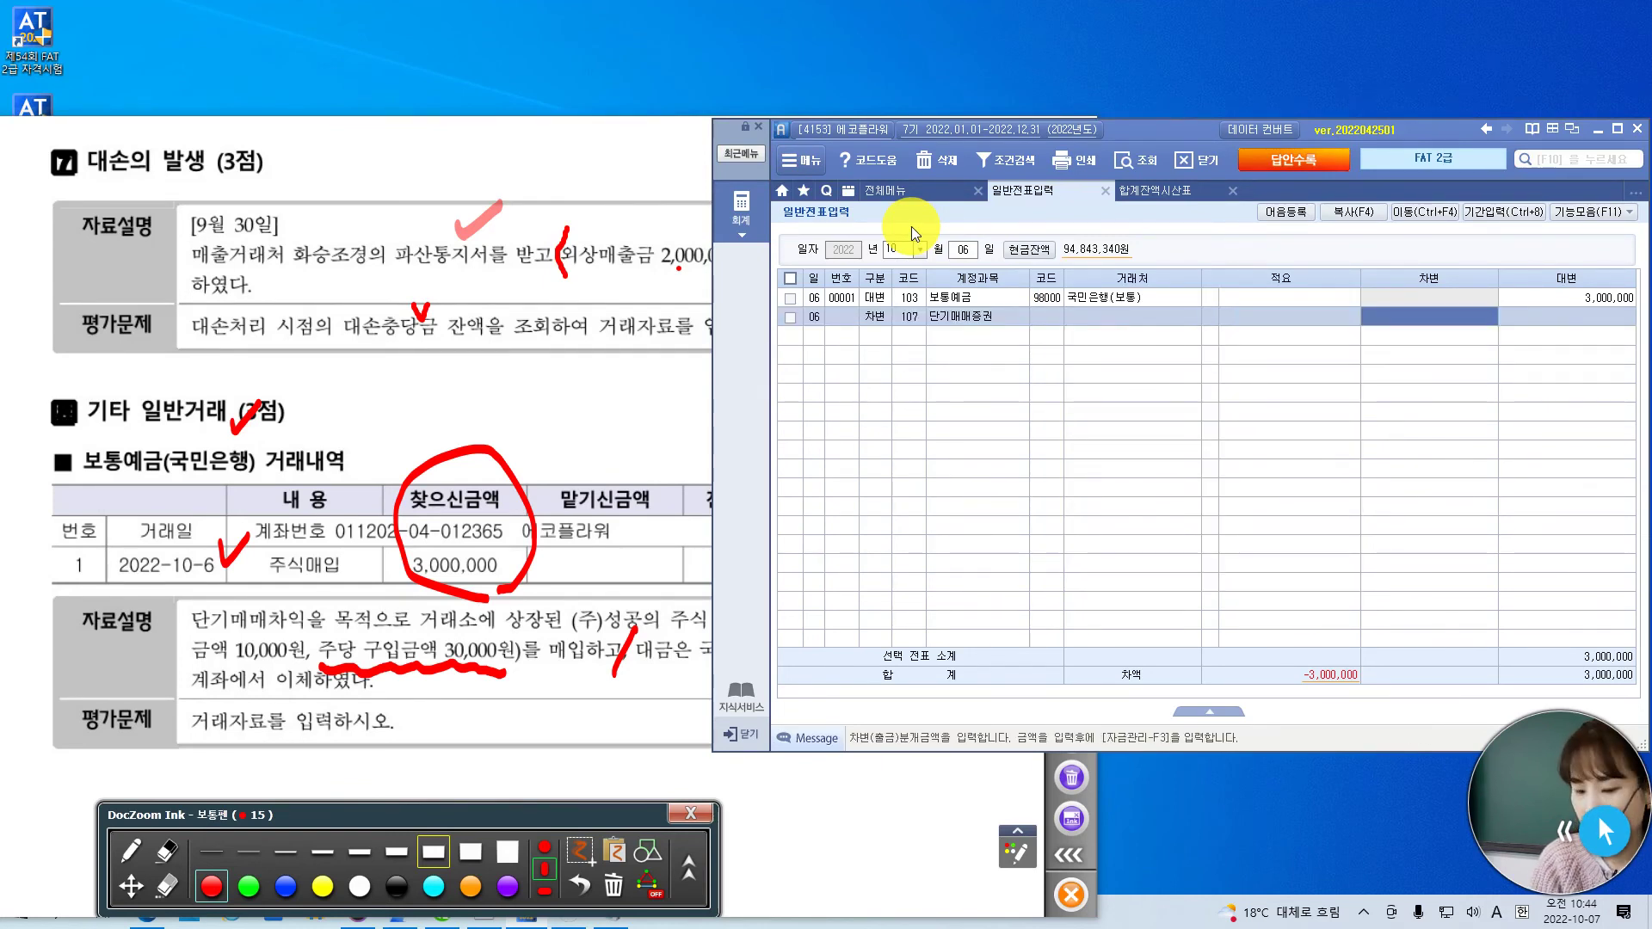
key("Return")
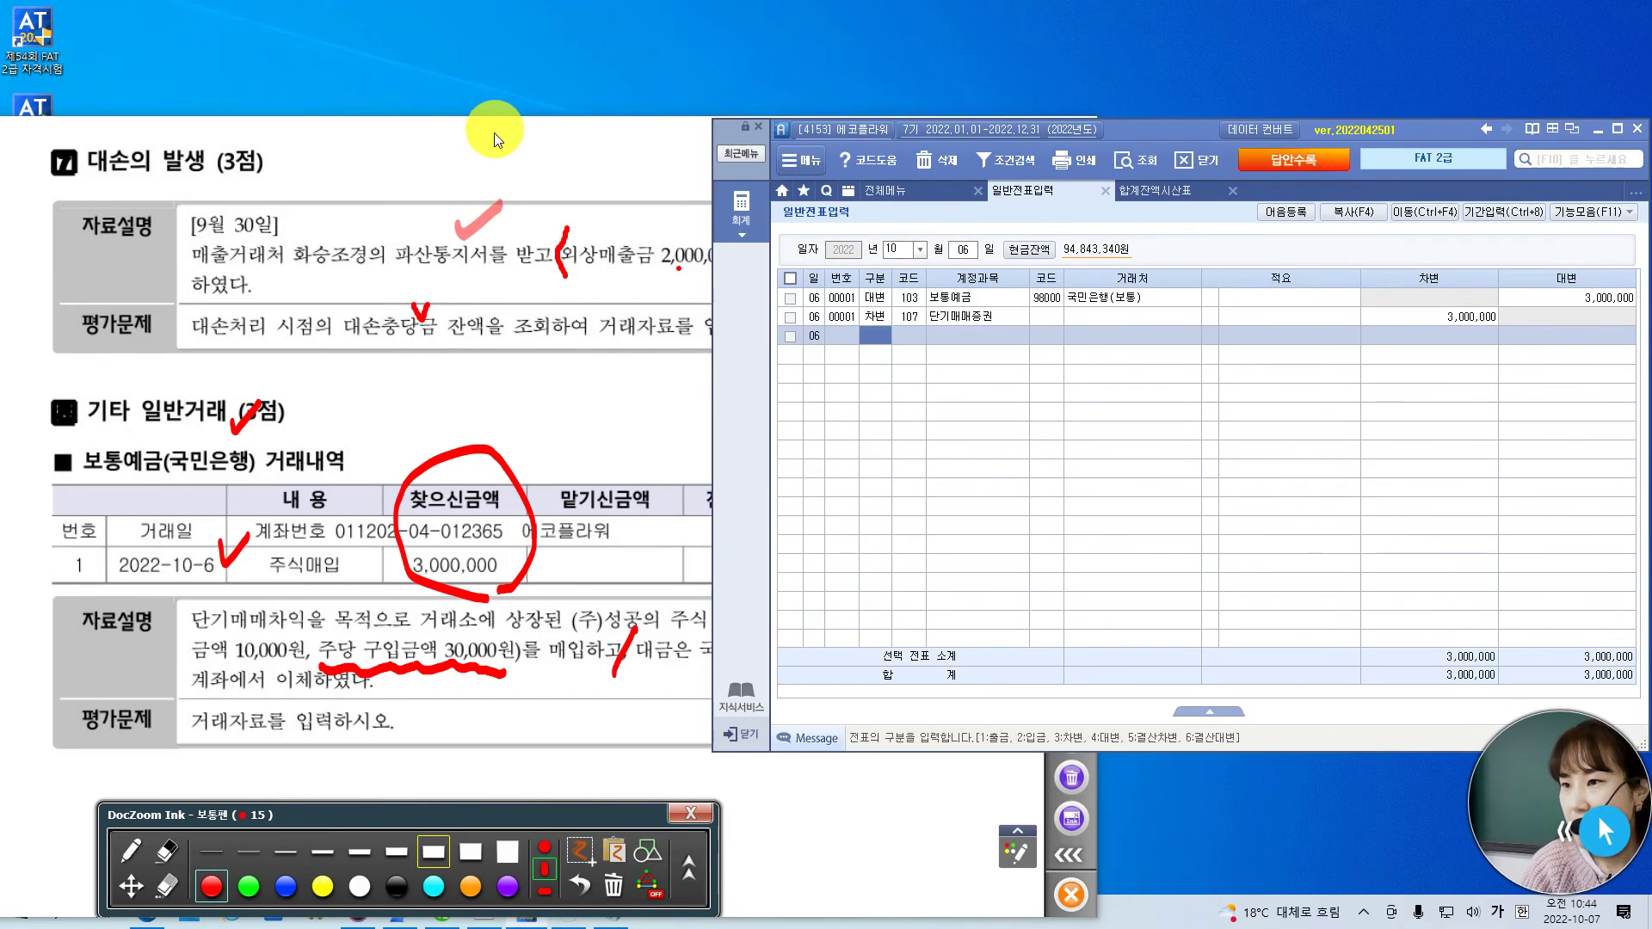
- Cross out the 10,000 face value in the exam PDF
left_click(498, 126)
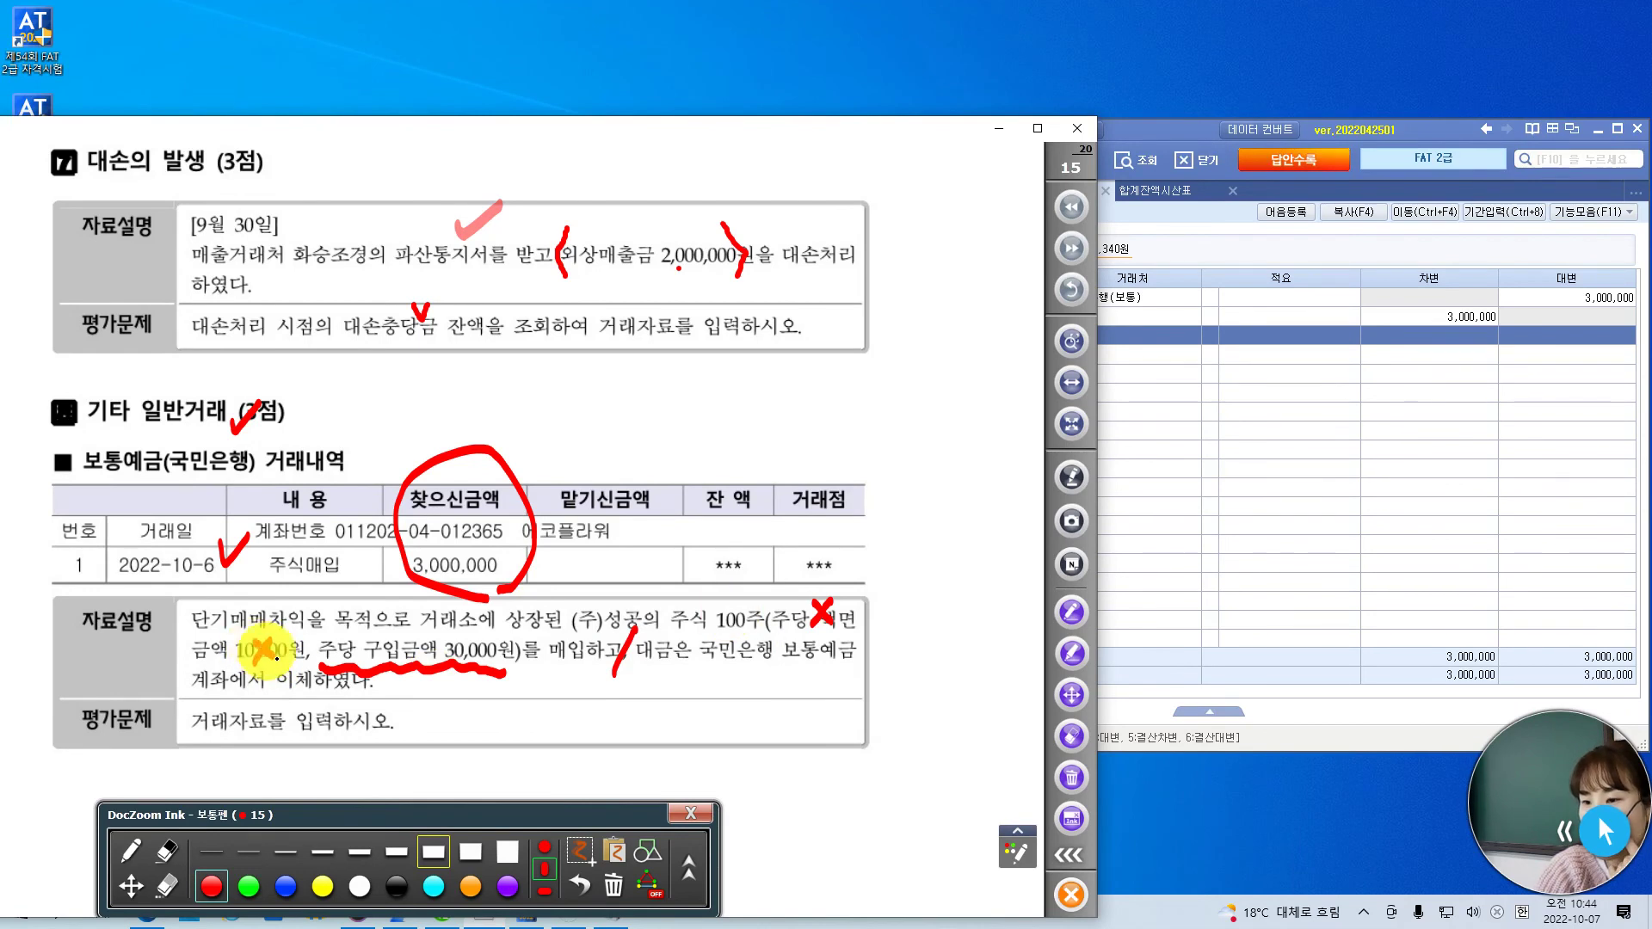
left_click_drag(256, 641, 282, 662)
left_click_drag(280, 641, 258, 664)
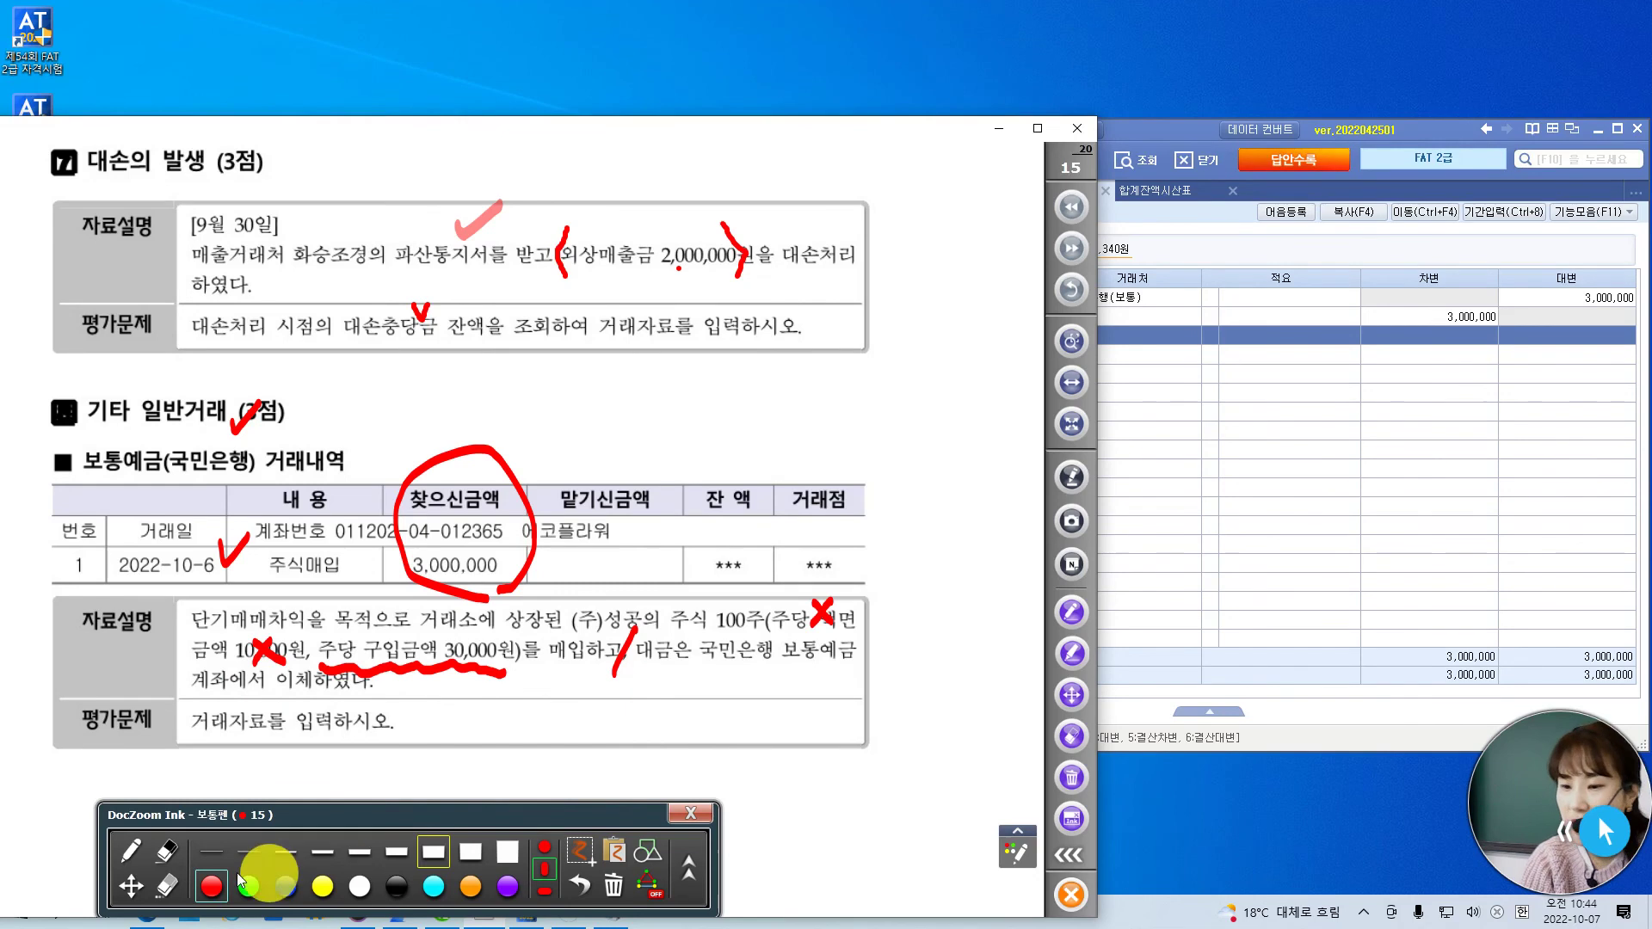
- On page 16, tick the receipt date and 다모아문구 and circle the ₩25,000 total
left_click(1071, 248)
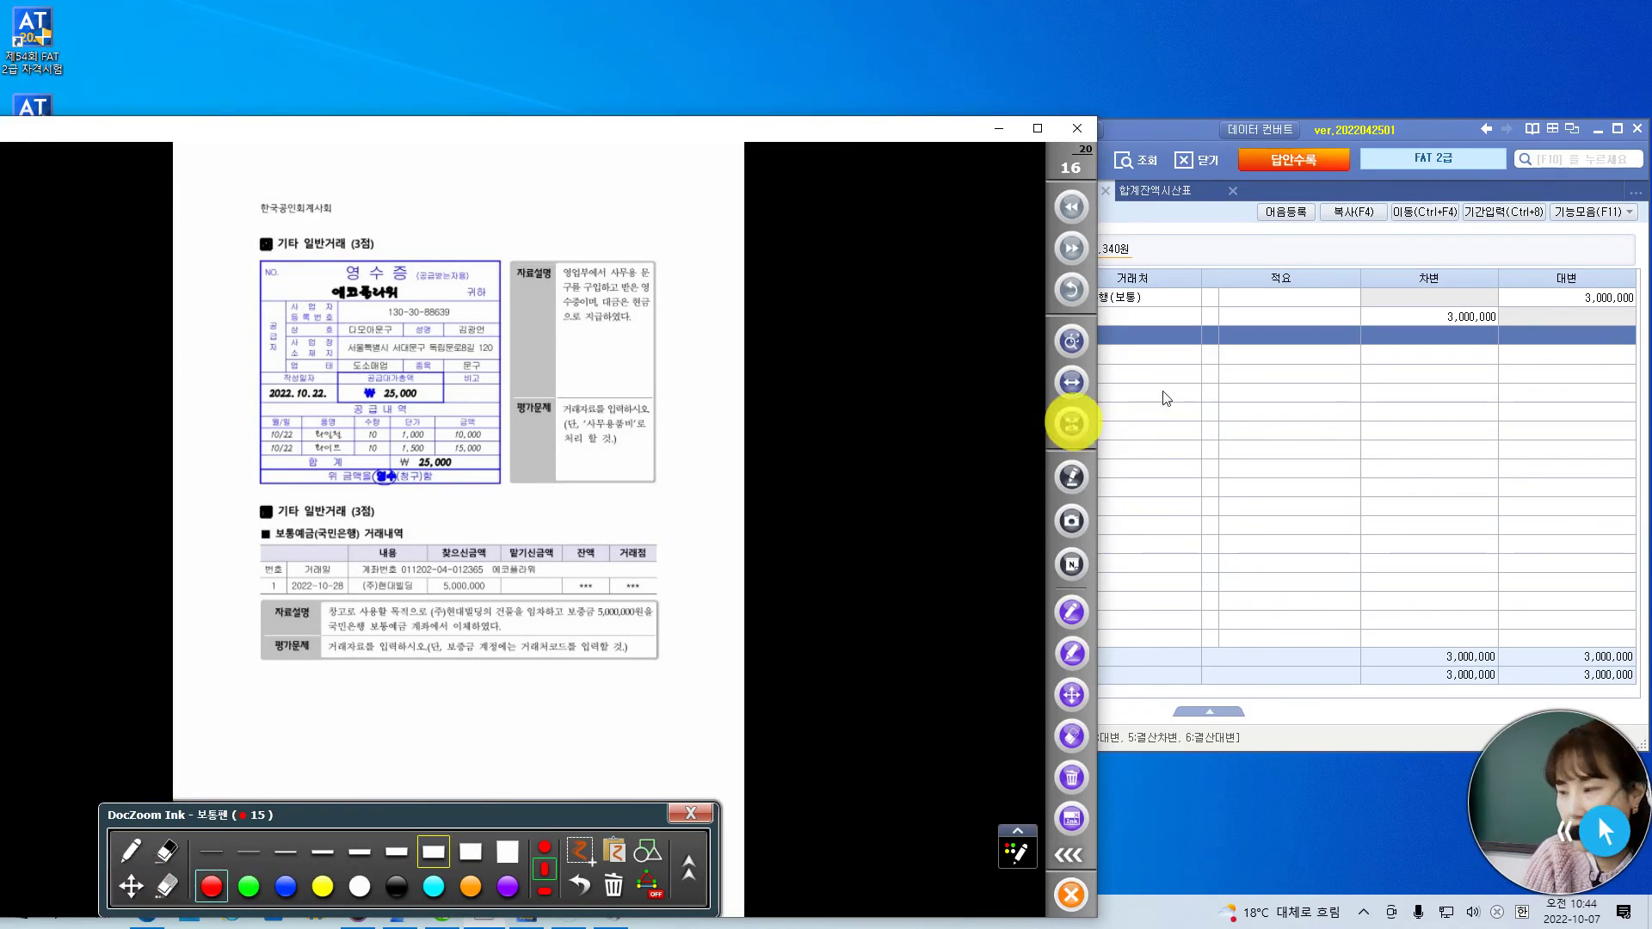
left_click(1071, 381)
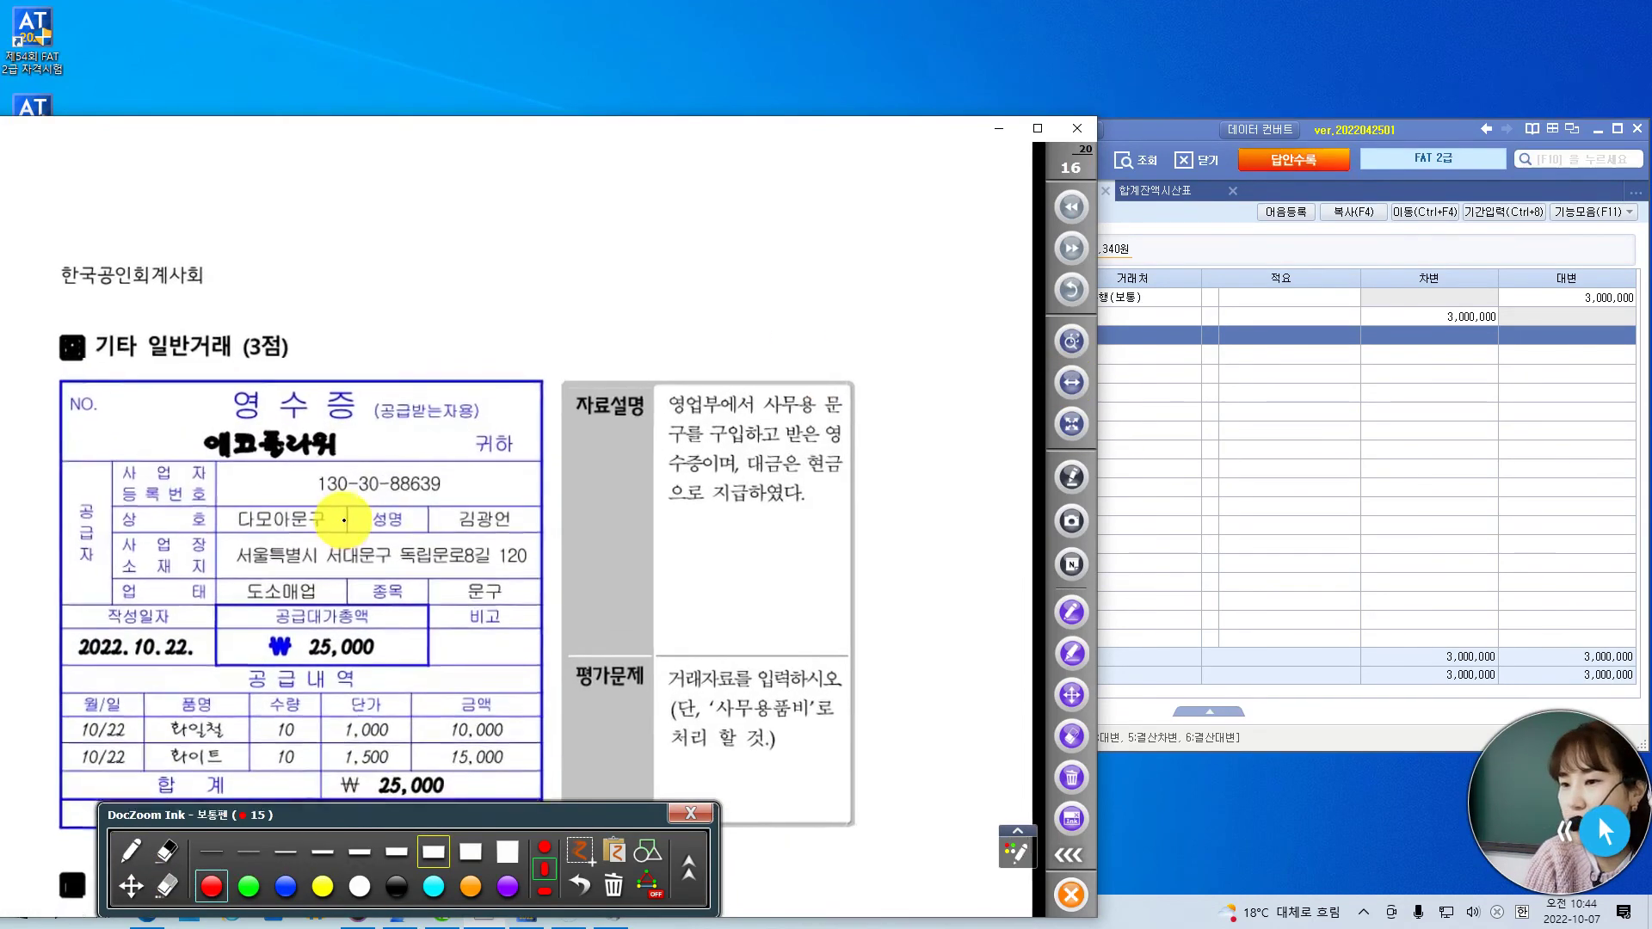
left_click(129, 886)
left_click_drag(404, 736, 430, 575)
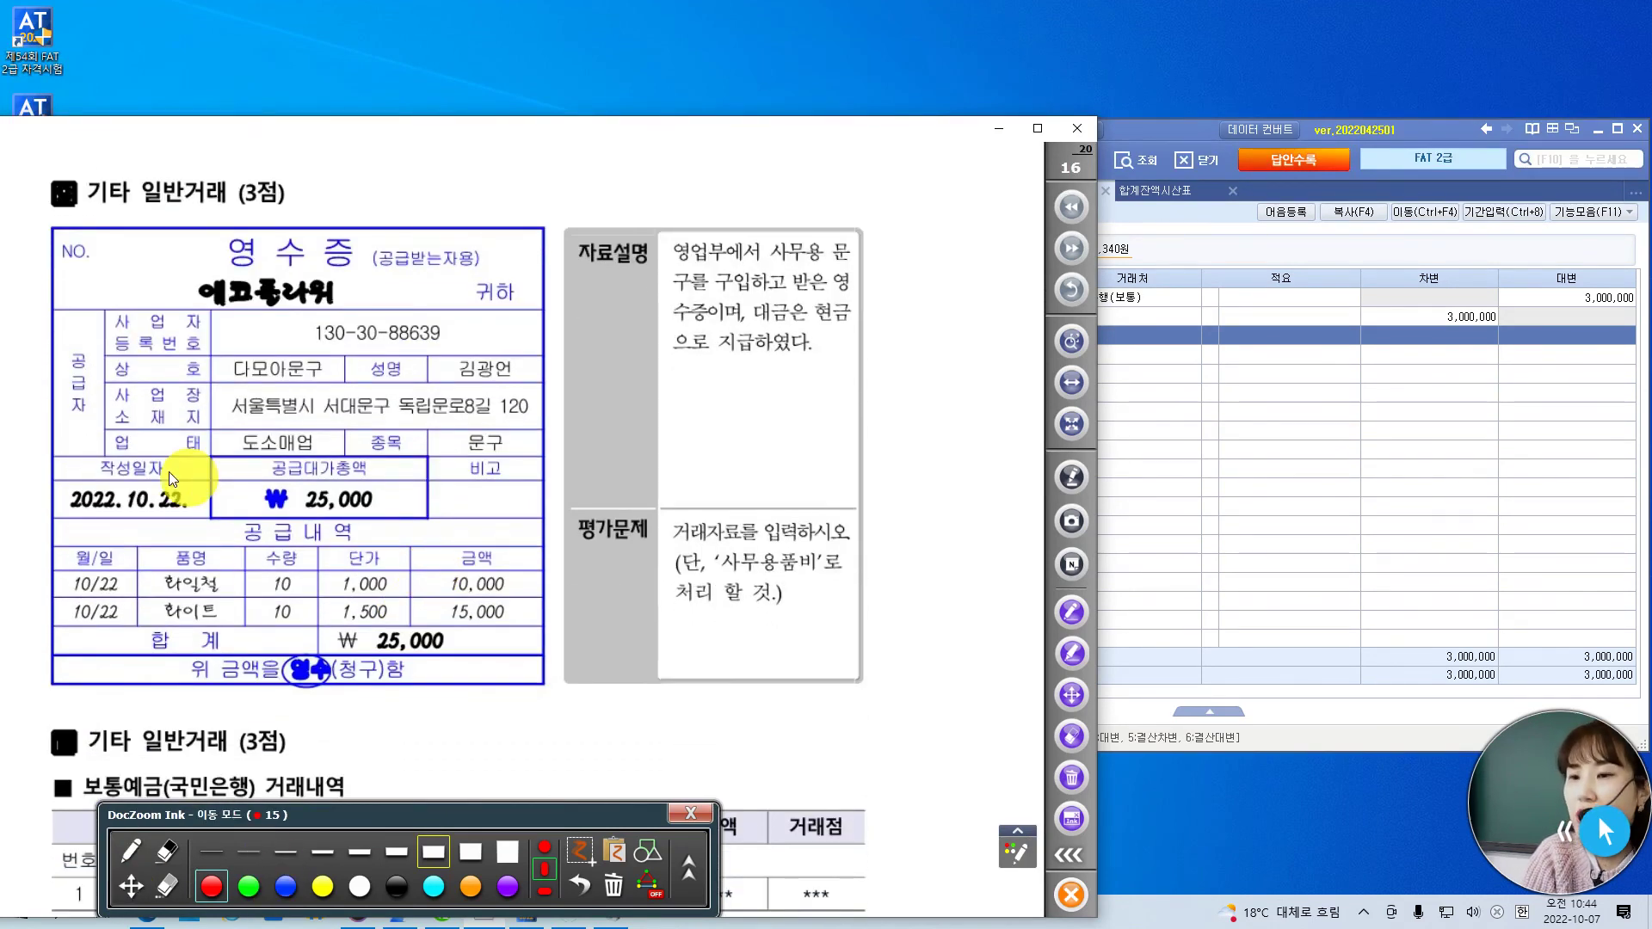
left_click(130, 854)
left_click_drag(197, 475, 217, 483)
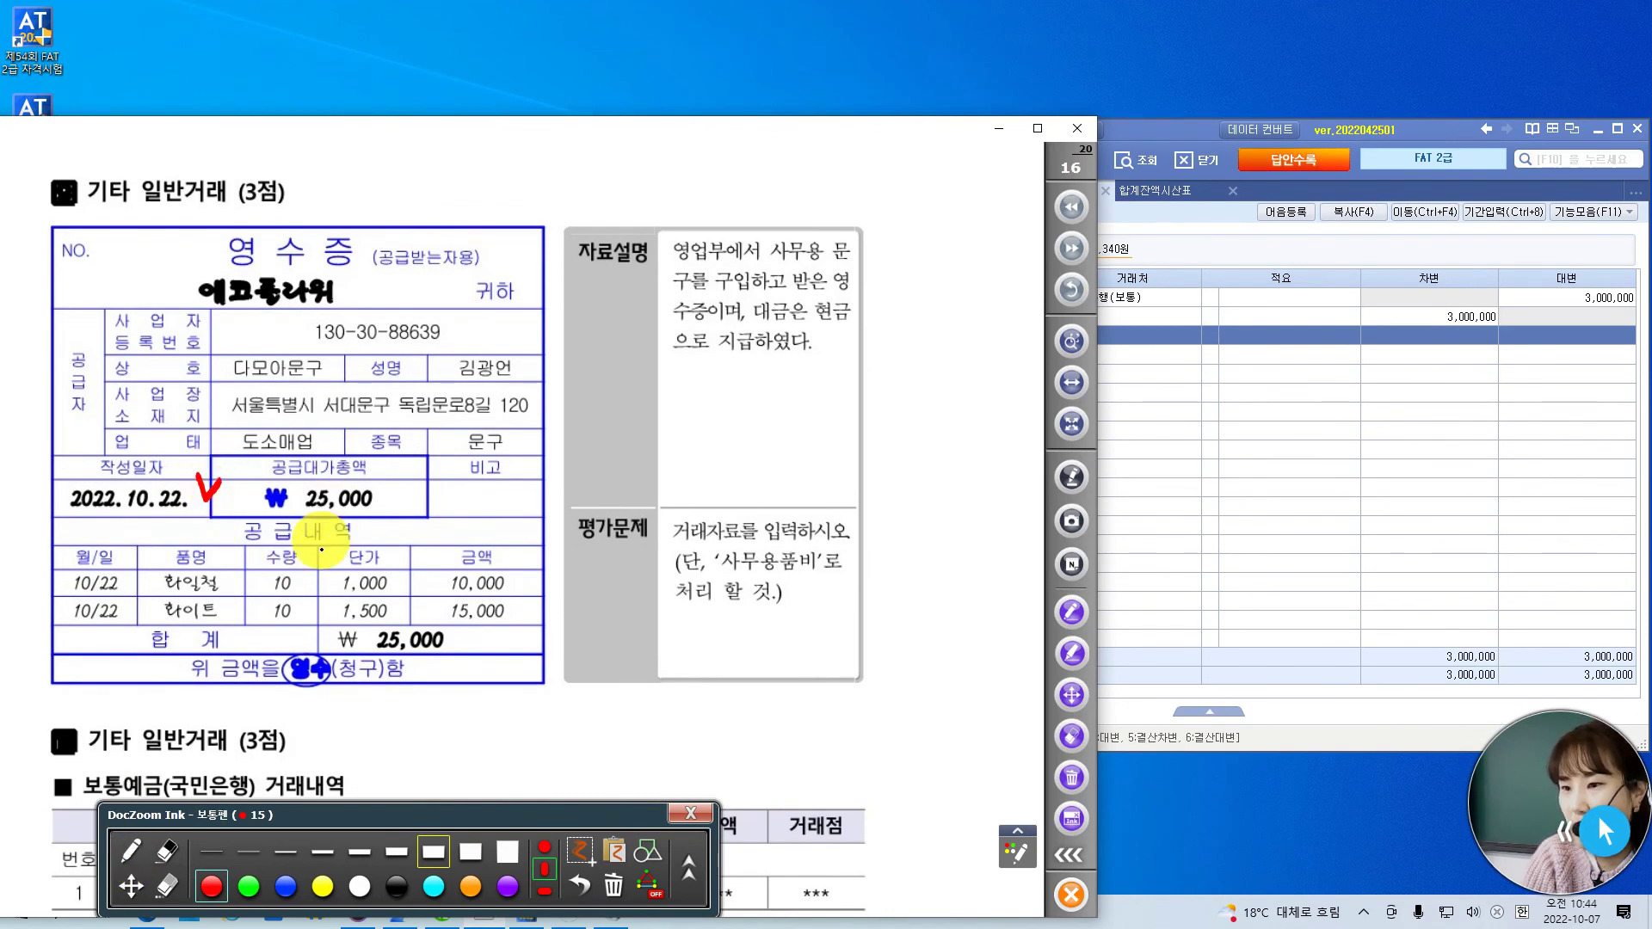
left_click_drag(326, 351, 353, 344)
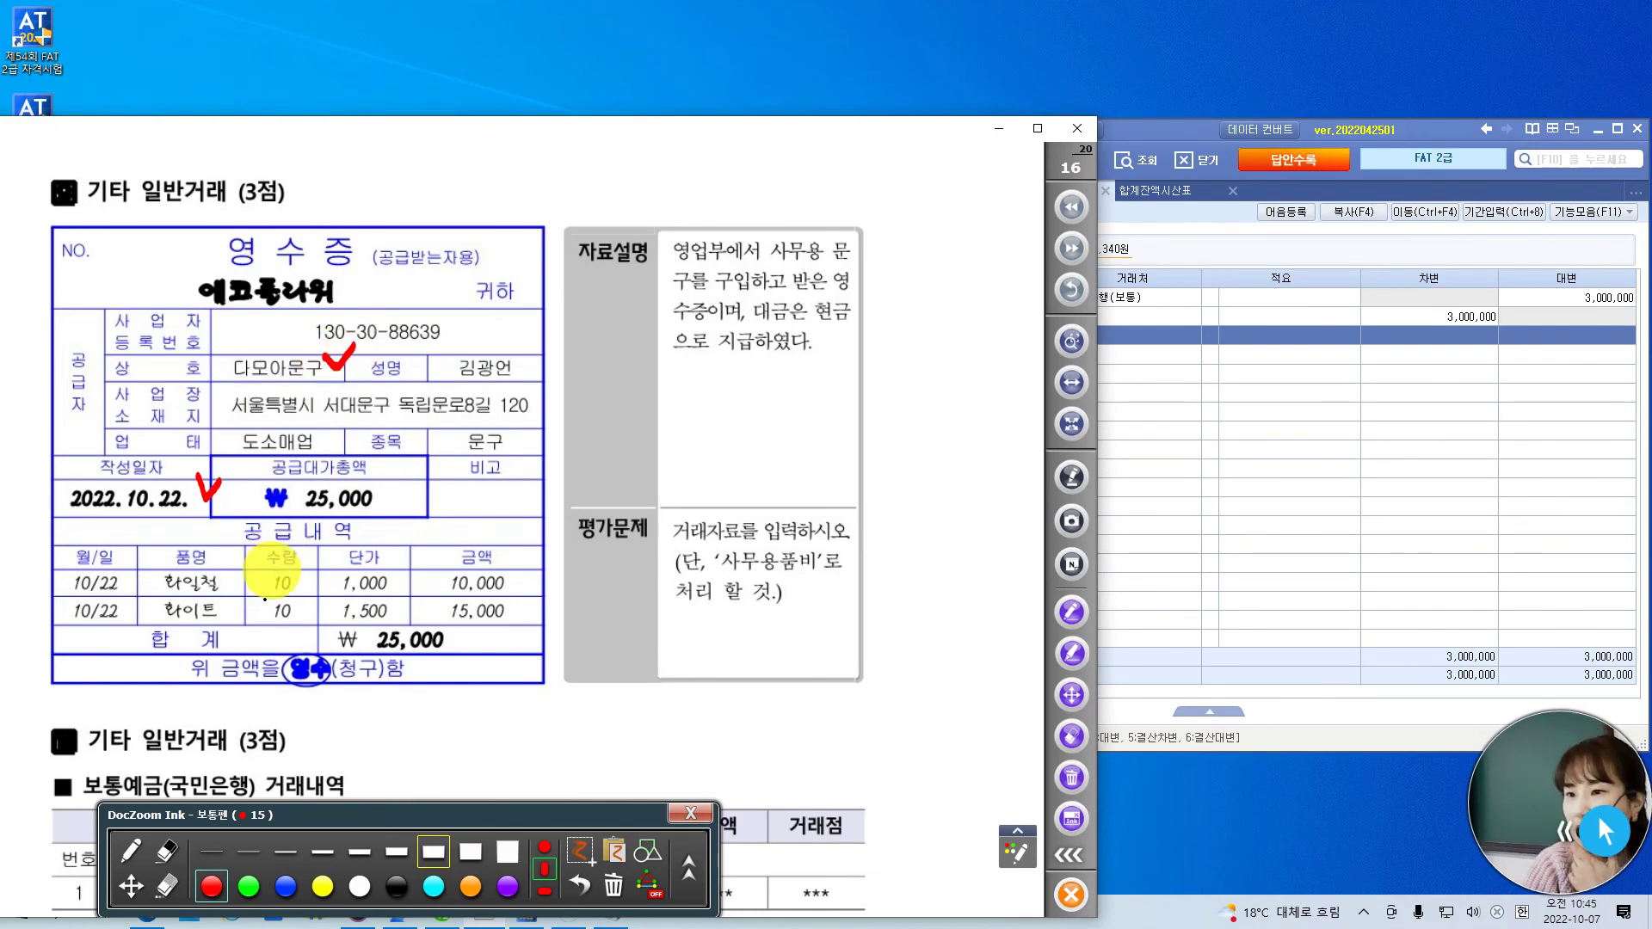
left_click_drag(366, 463, 378, 527)
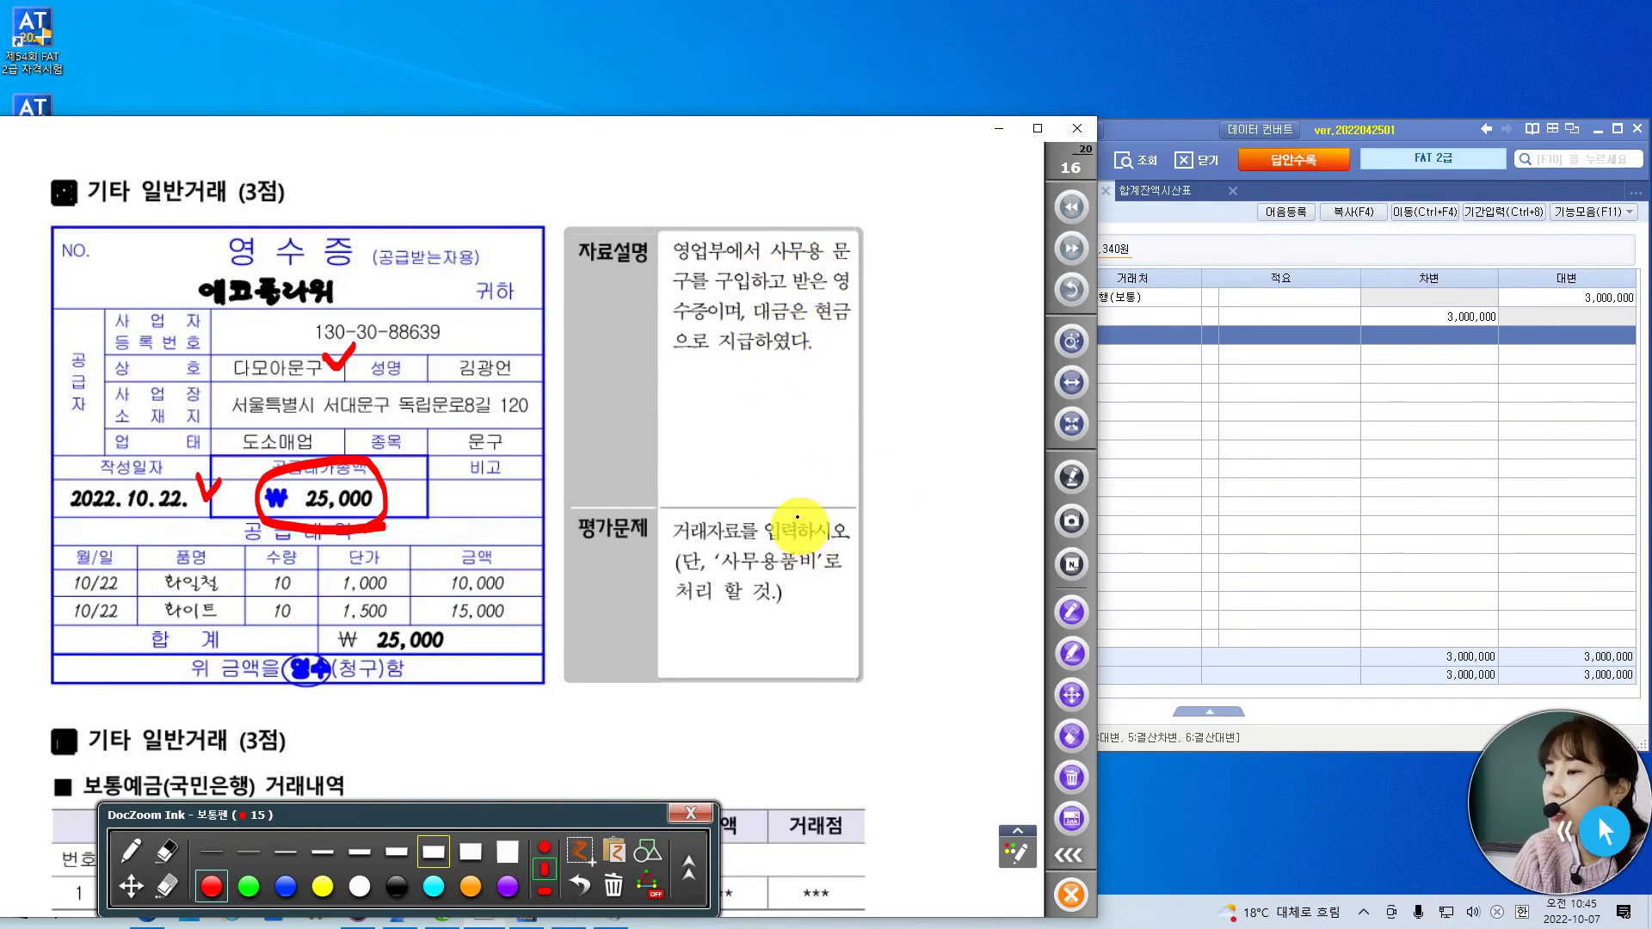
left_click_drag(796, 523, 865, 479)
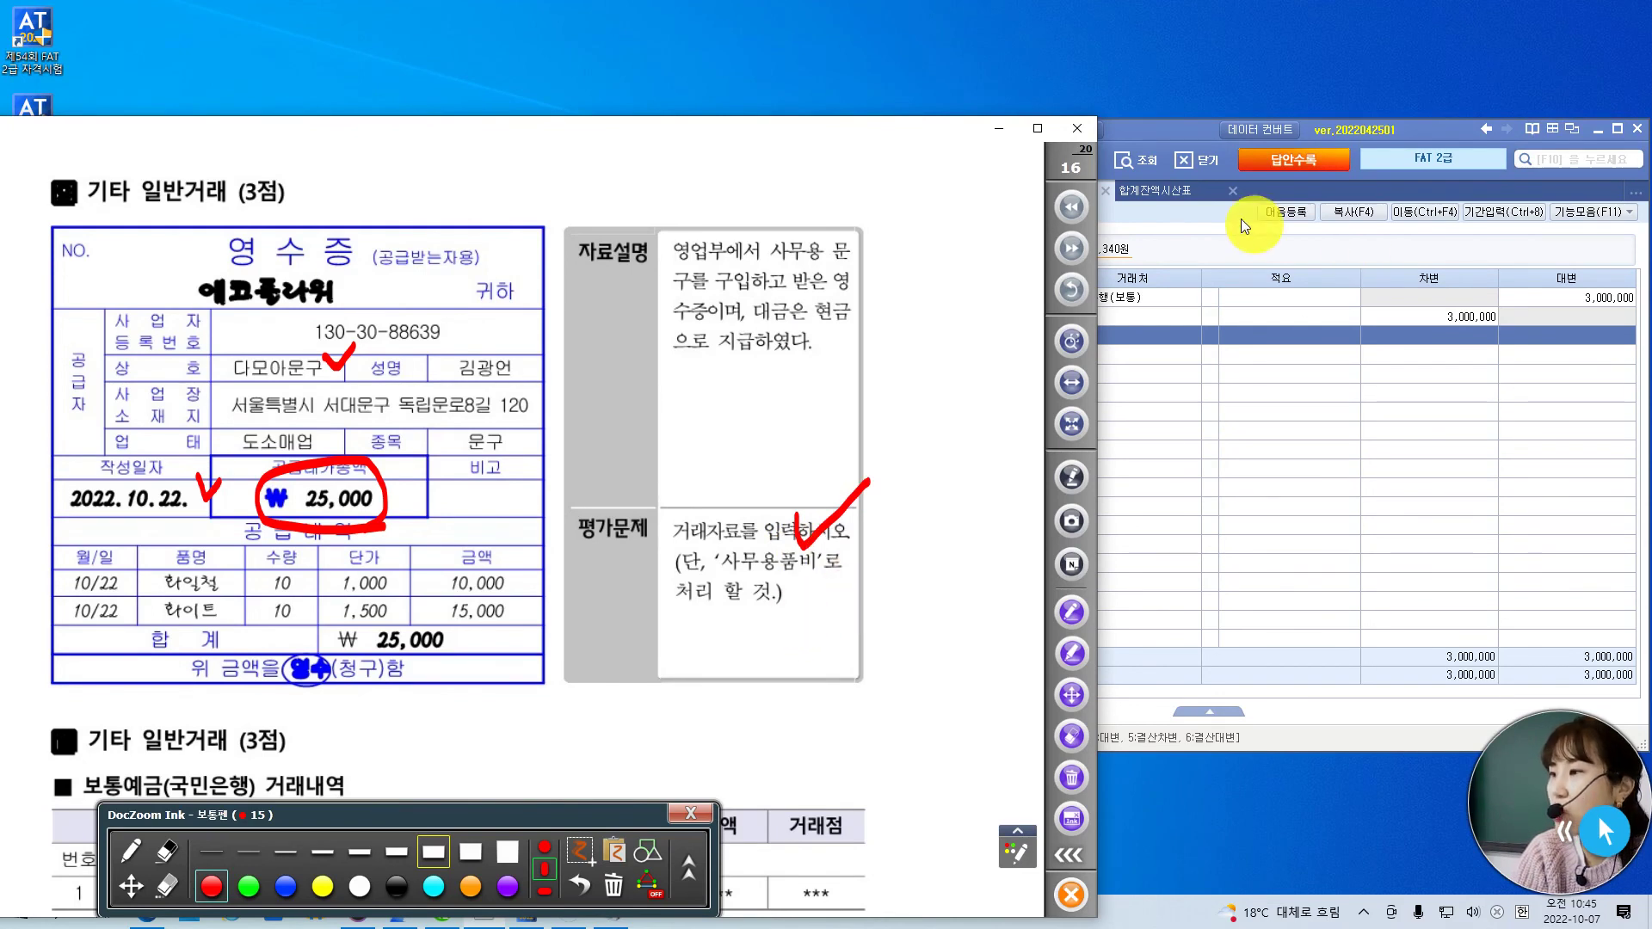
left_click(1181, 129)
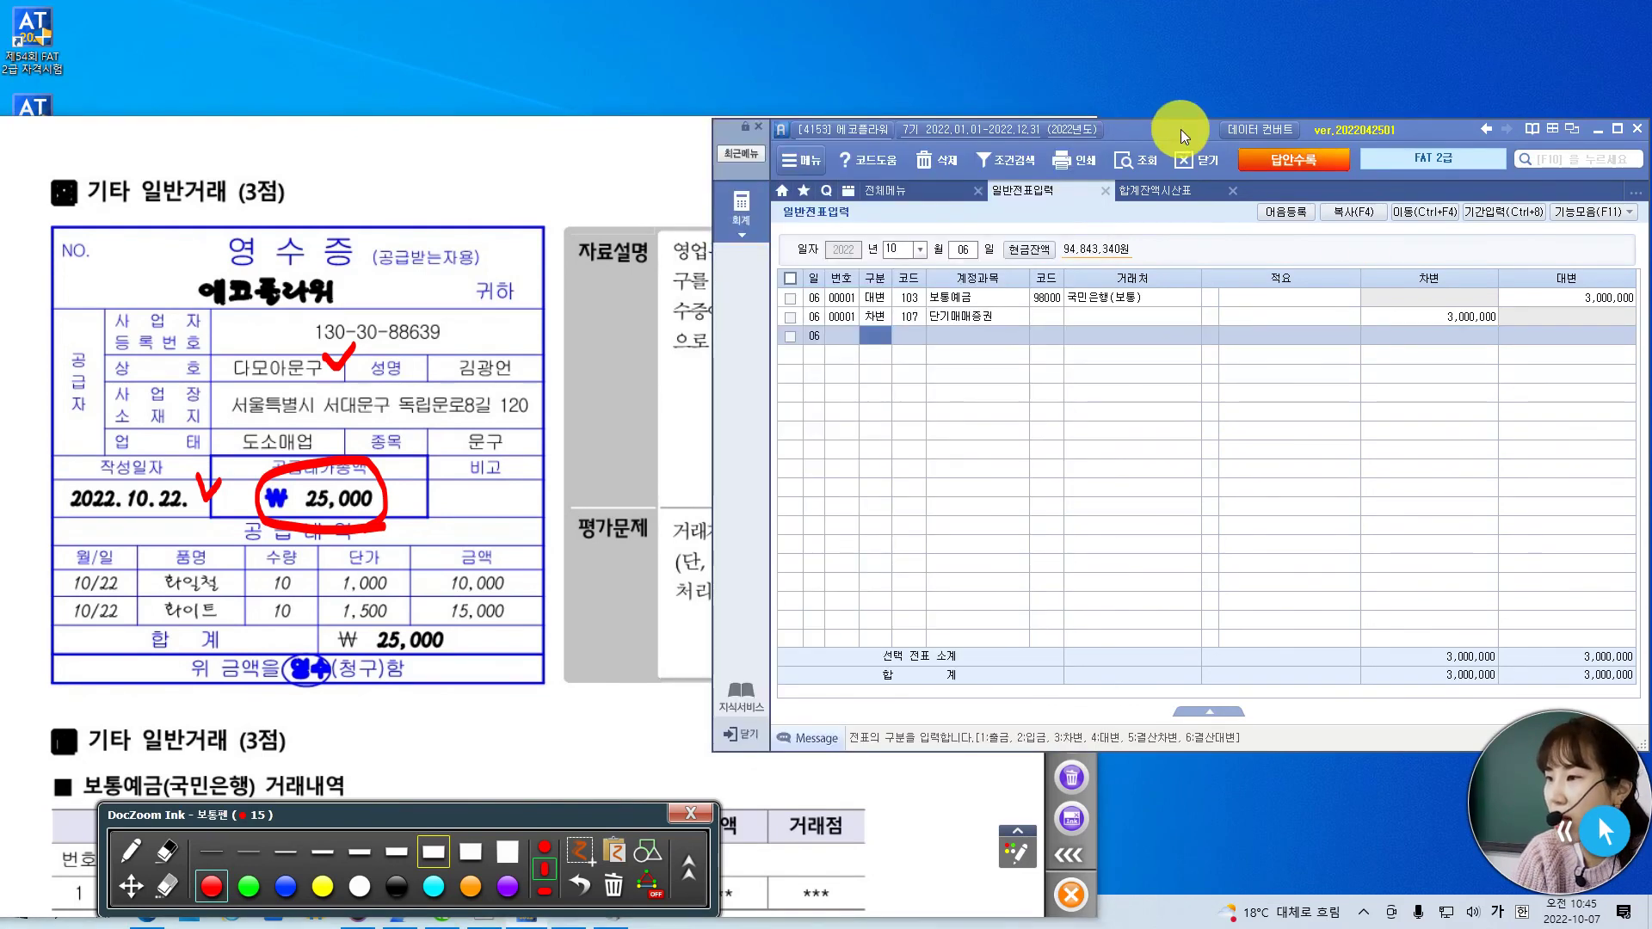
- Start an Oct 22 voucher with 구분 1 (출금)
left_click(973, 252)
type("22")
key("Return")
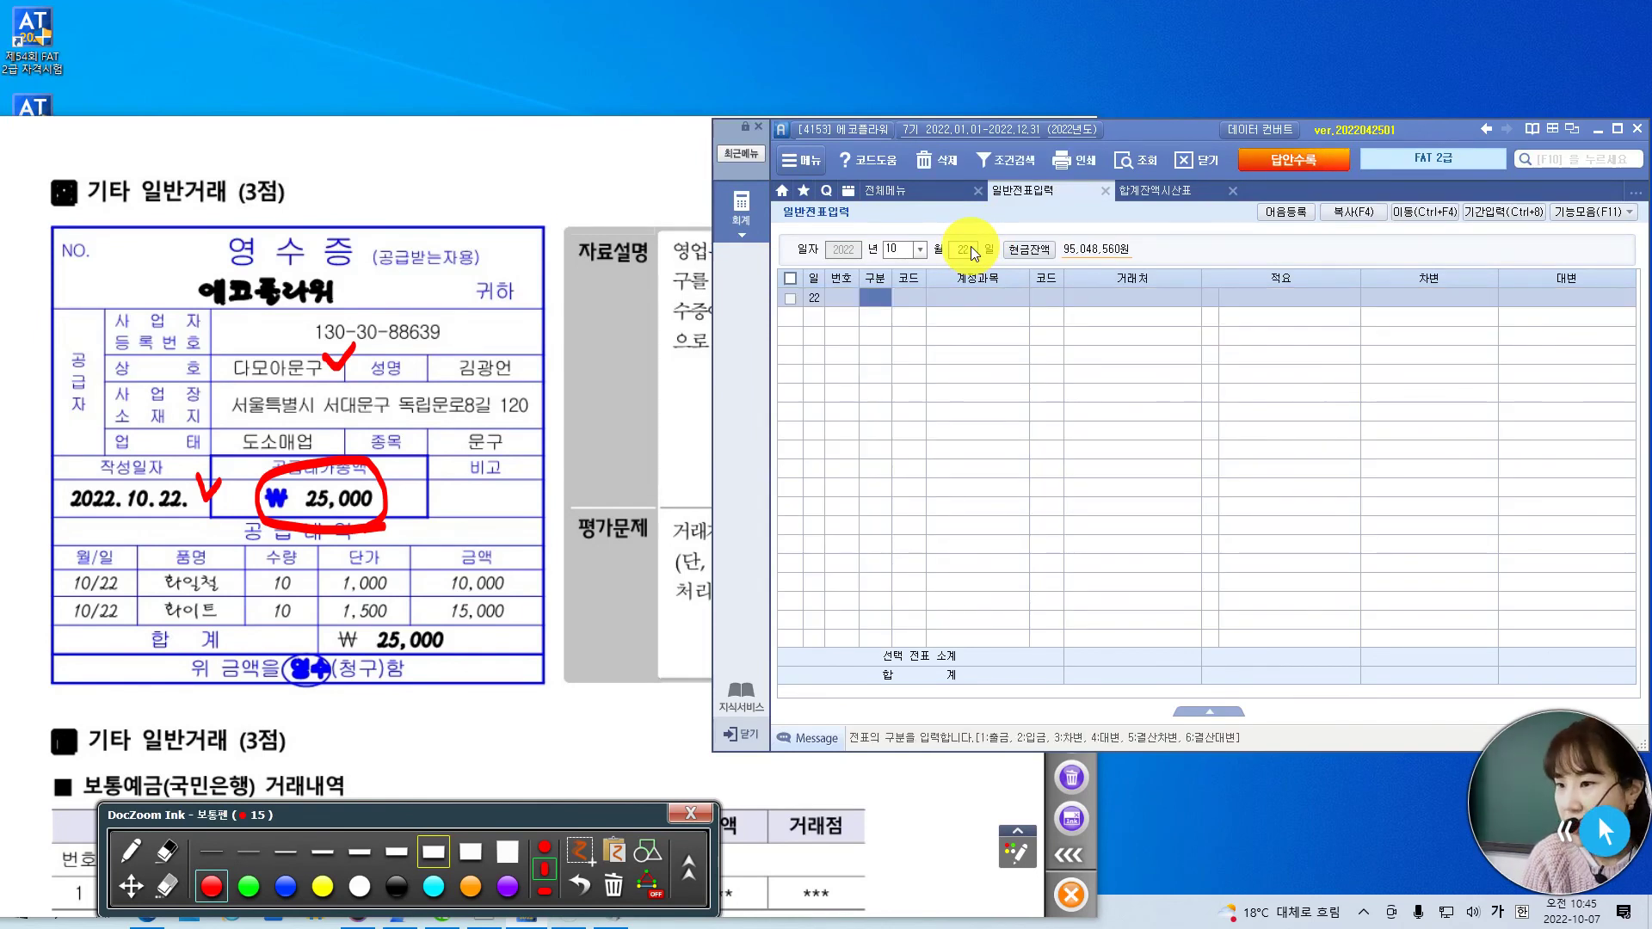
type("1")
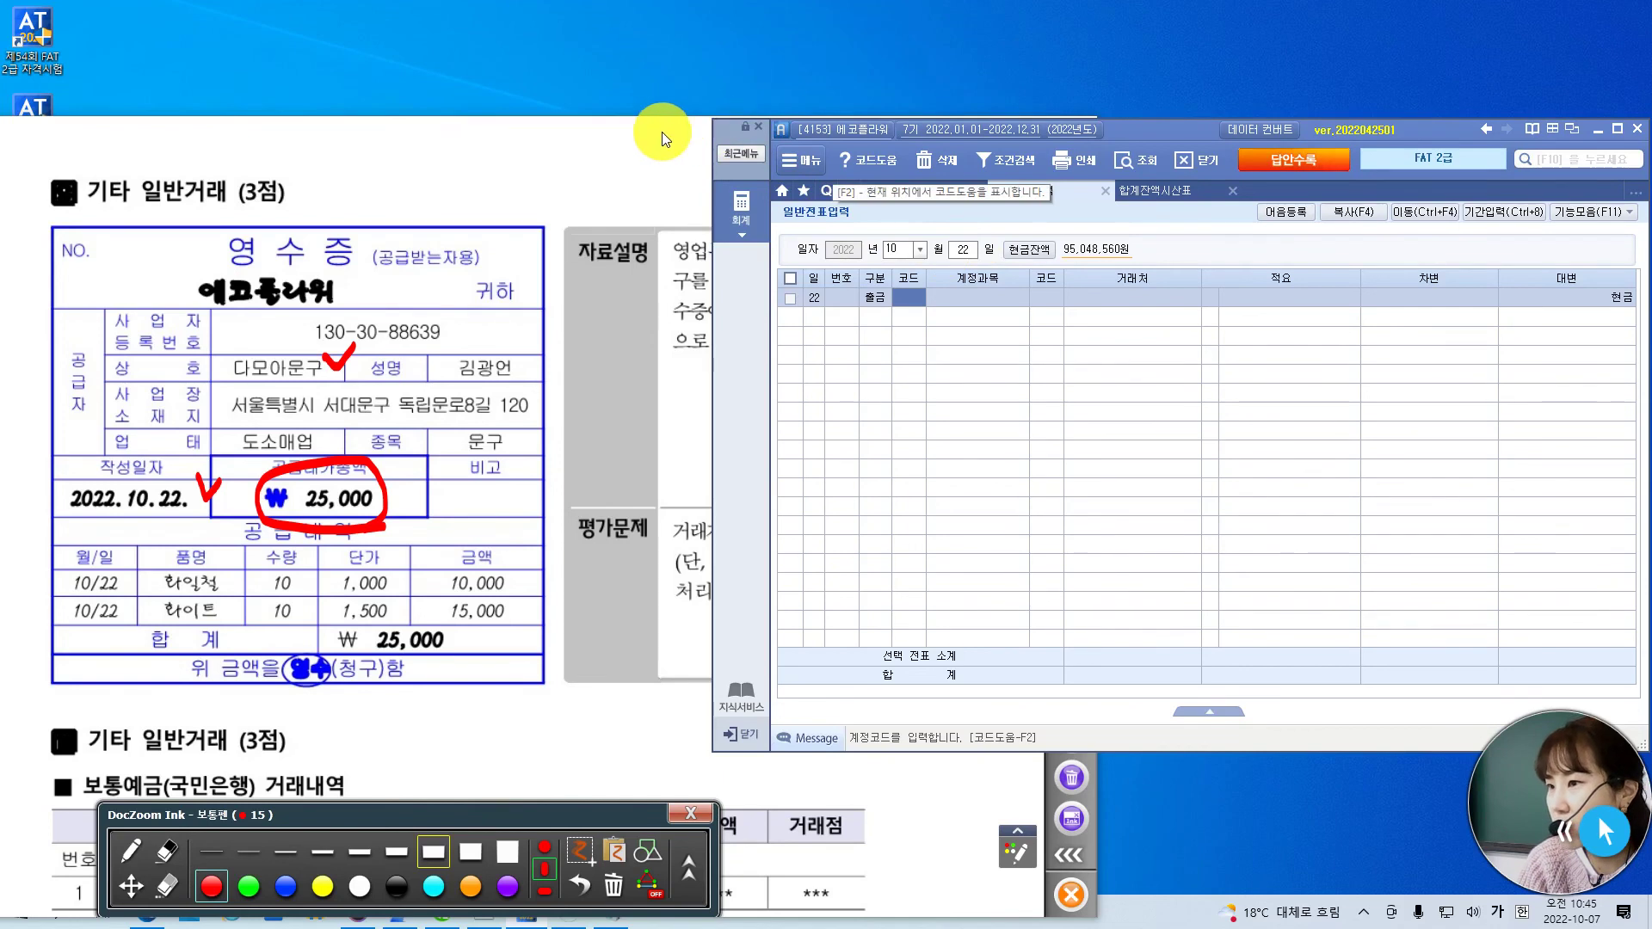
- Underline the cash-payment wording in the exam question, then reread it
left_click(675, 131)
left_click_drag(755, 325, 849, 319)
left_click_drag(681, 361, 804, 353)
left_click(1144, 127)
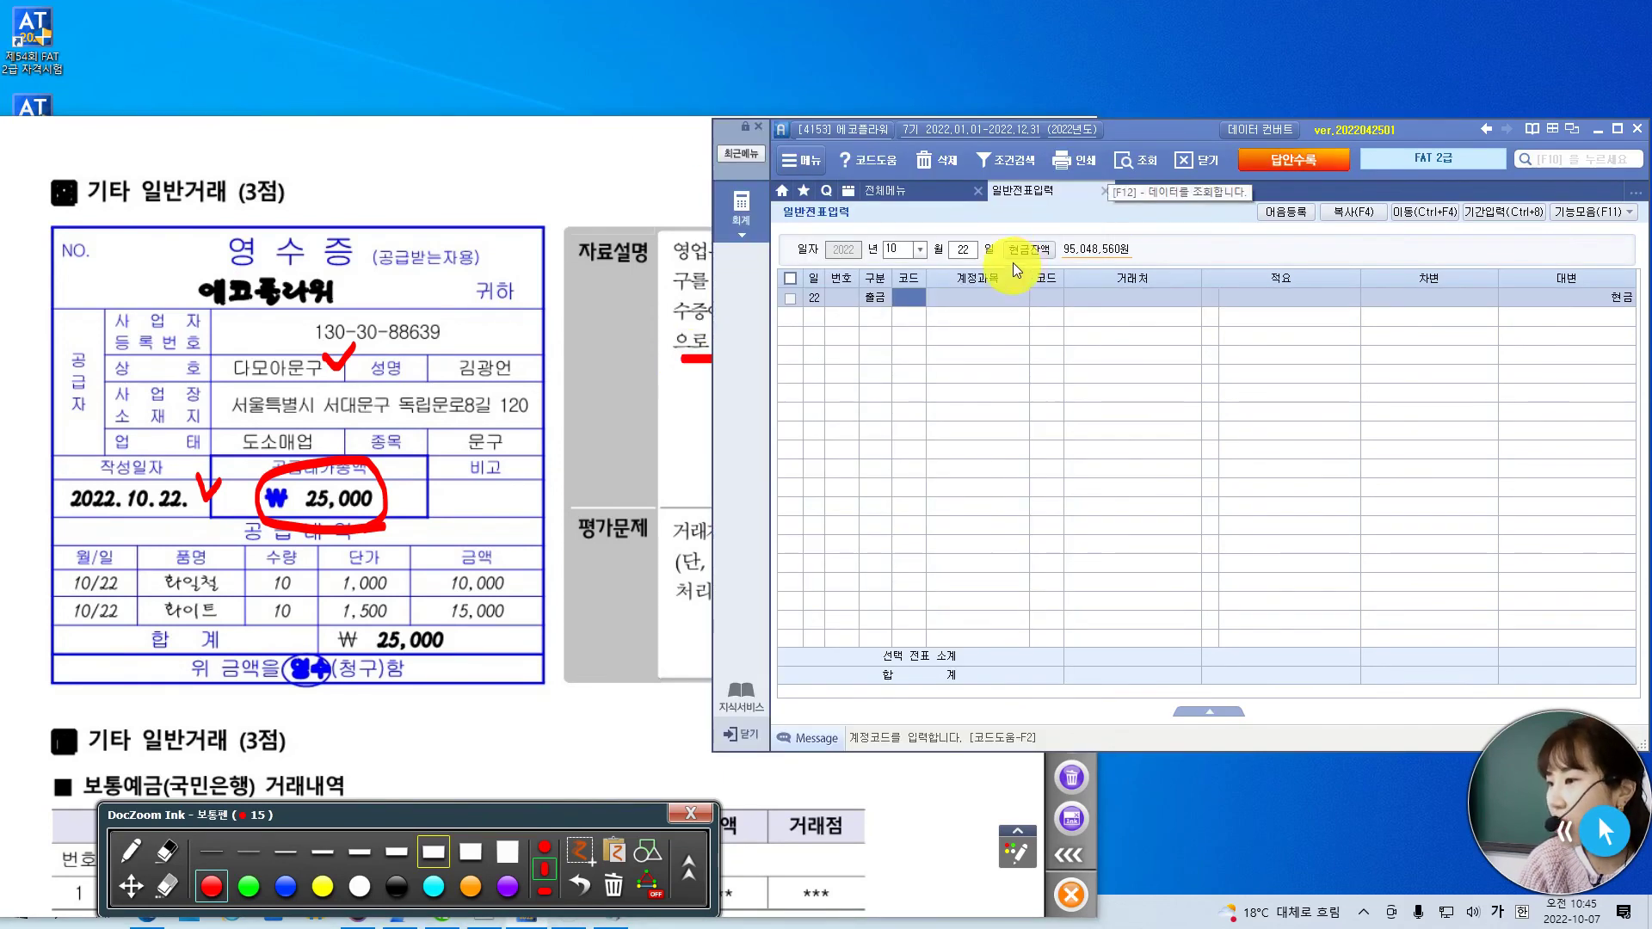
left_click(688, 207)
left_click(1148, 127)
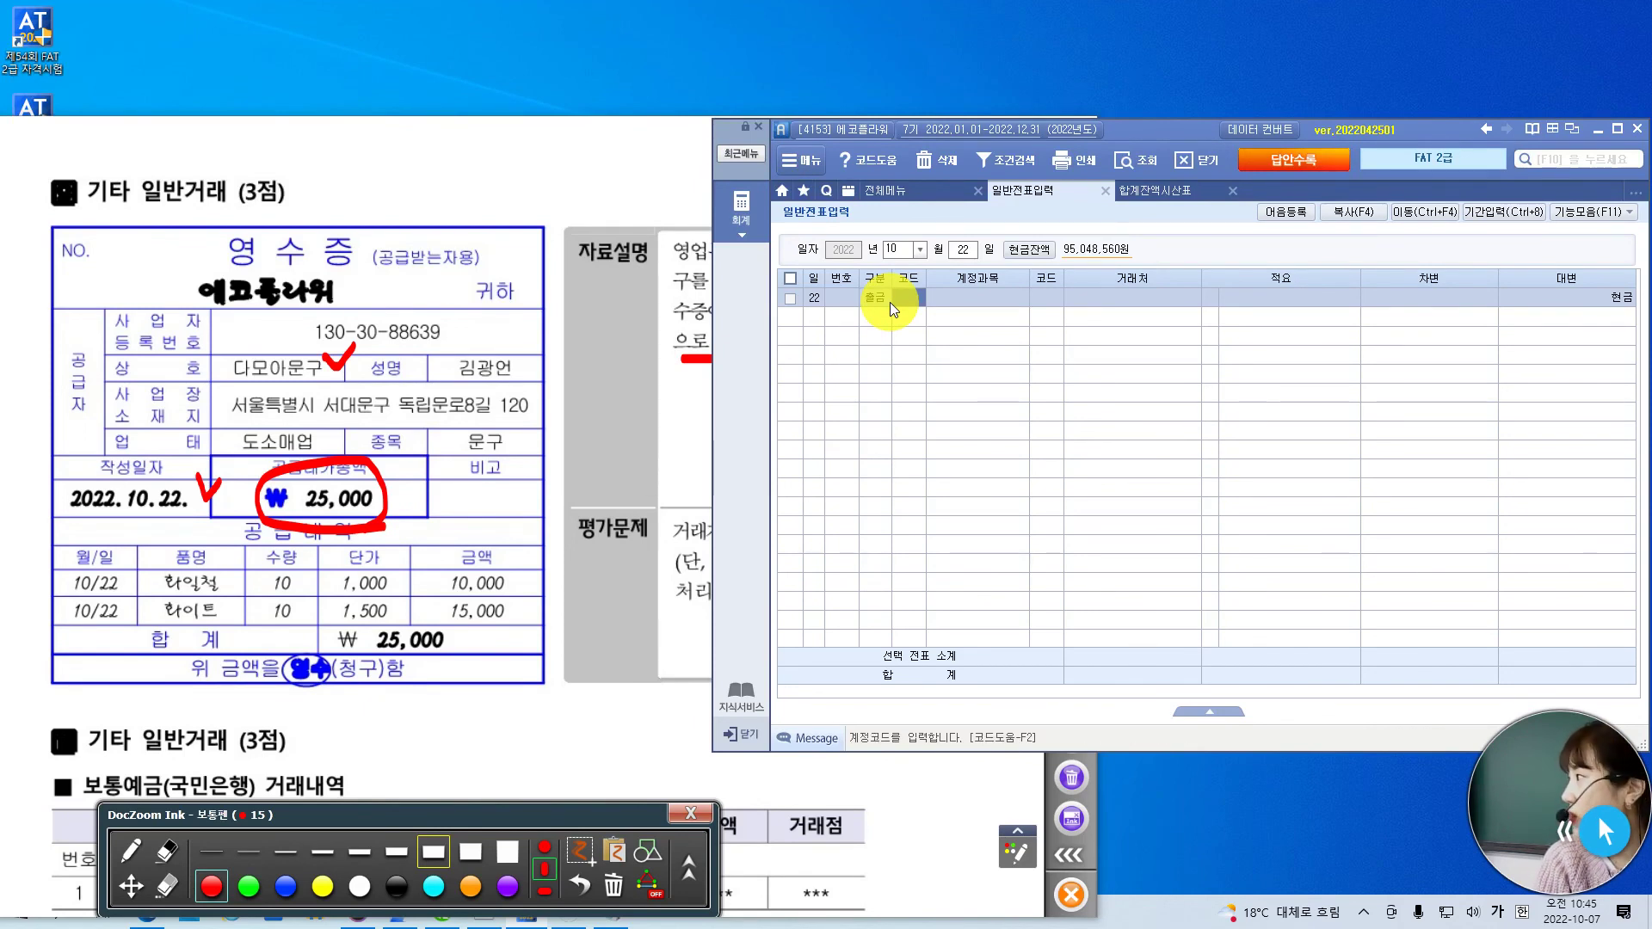
- Debit 829 사무용품비 for 25,000 on the cash-out line
type("ㅅ")
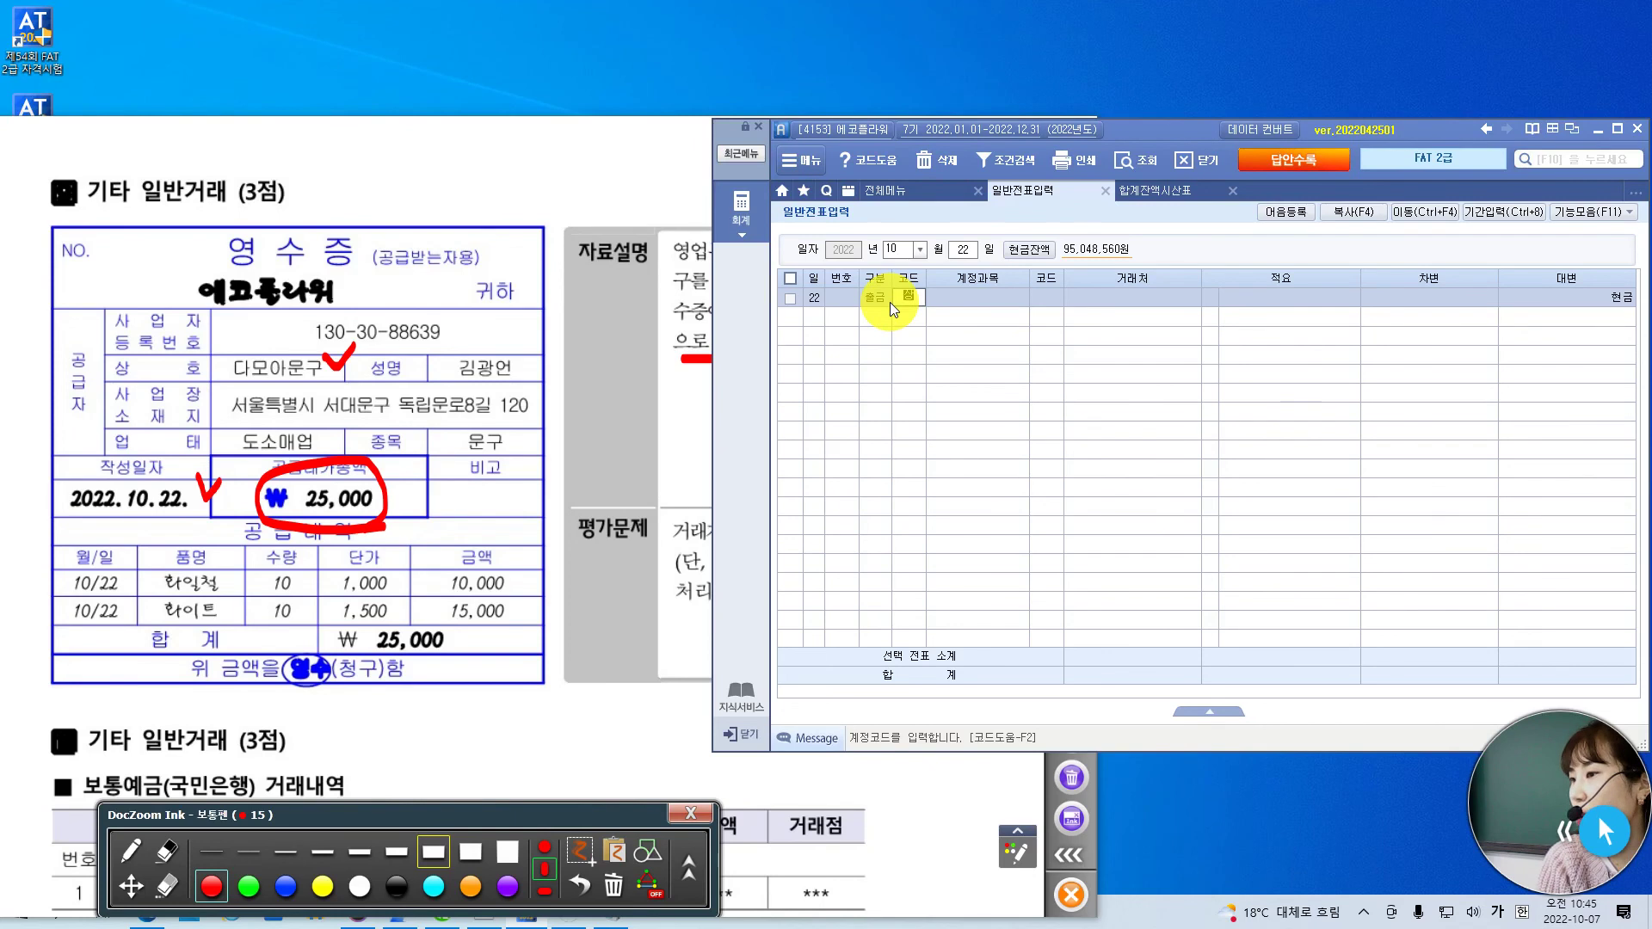
key("BackSpace")
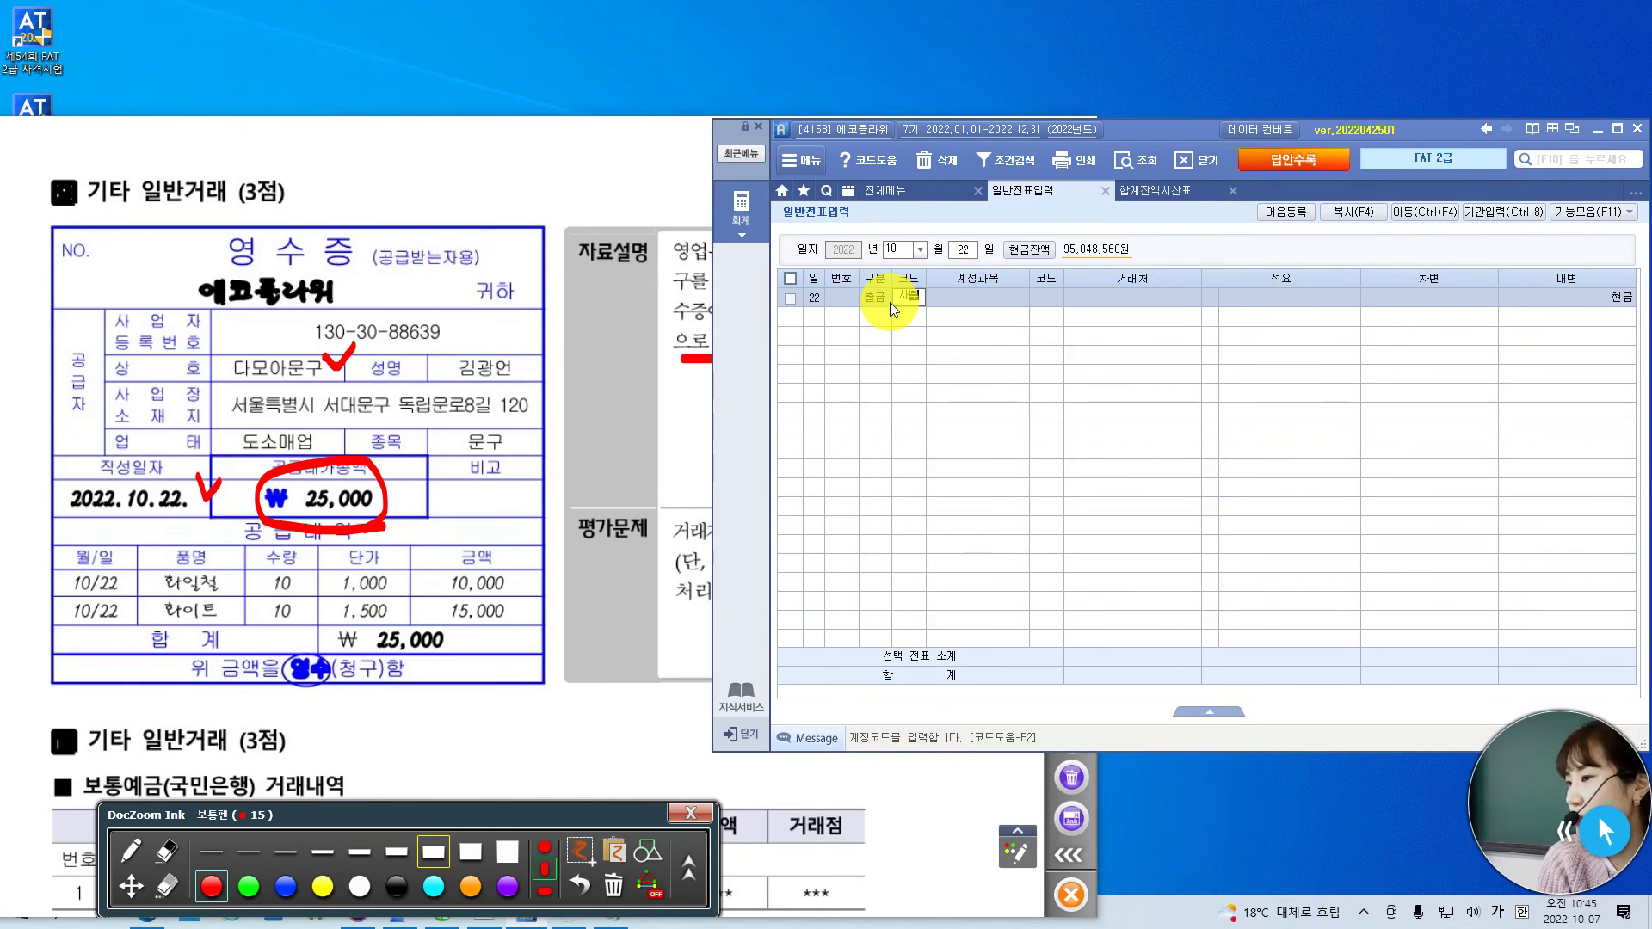
type("무")
key("Return")
key("Down")
key("Down")
key("Return")
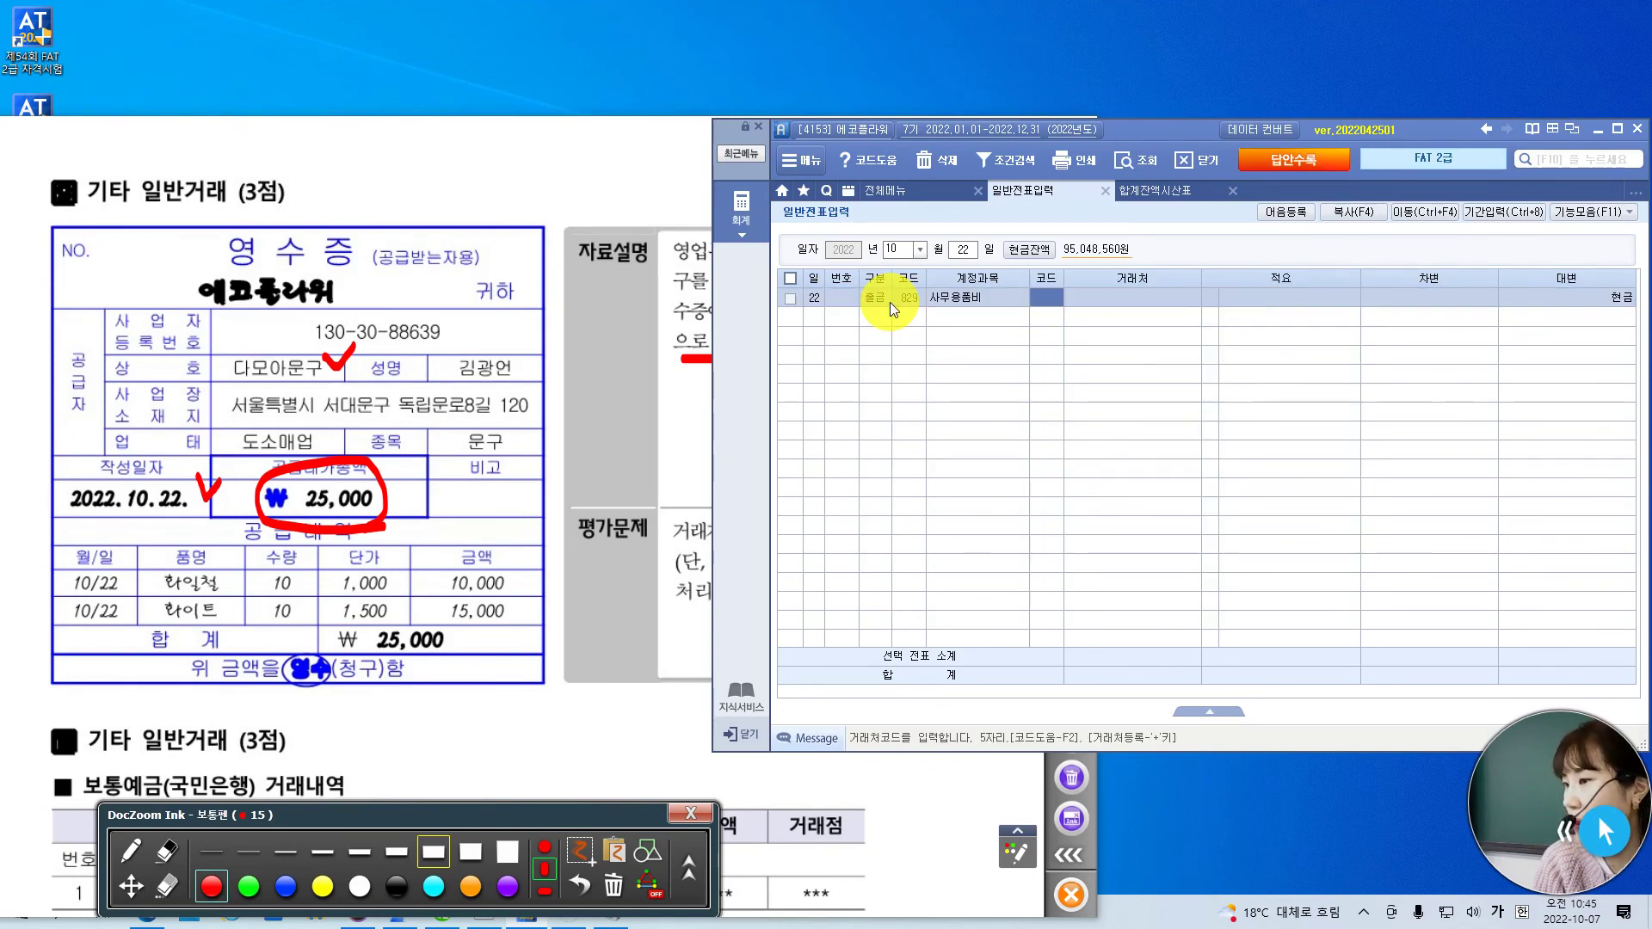
key("Return")
key("Return")
key("Return")
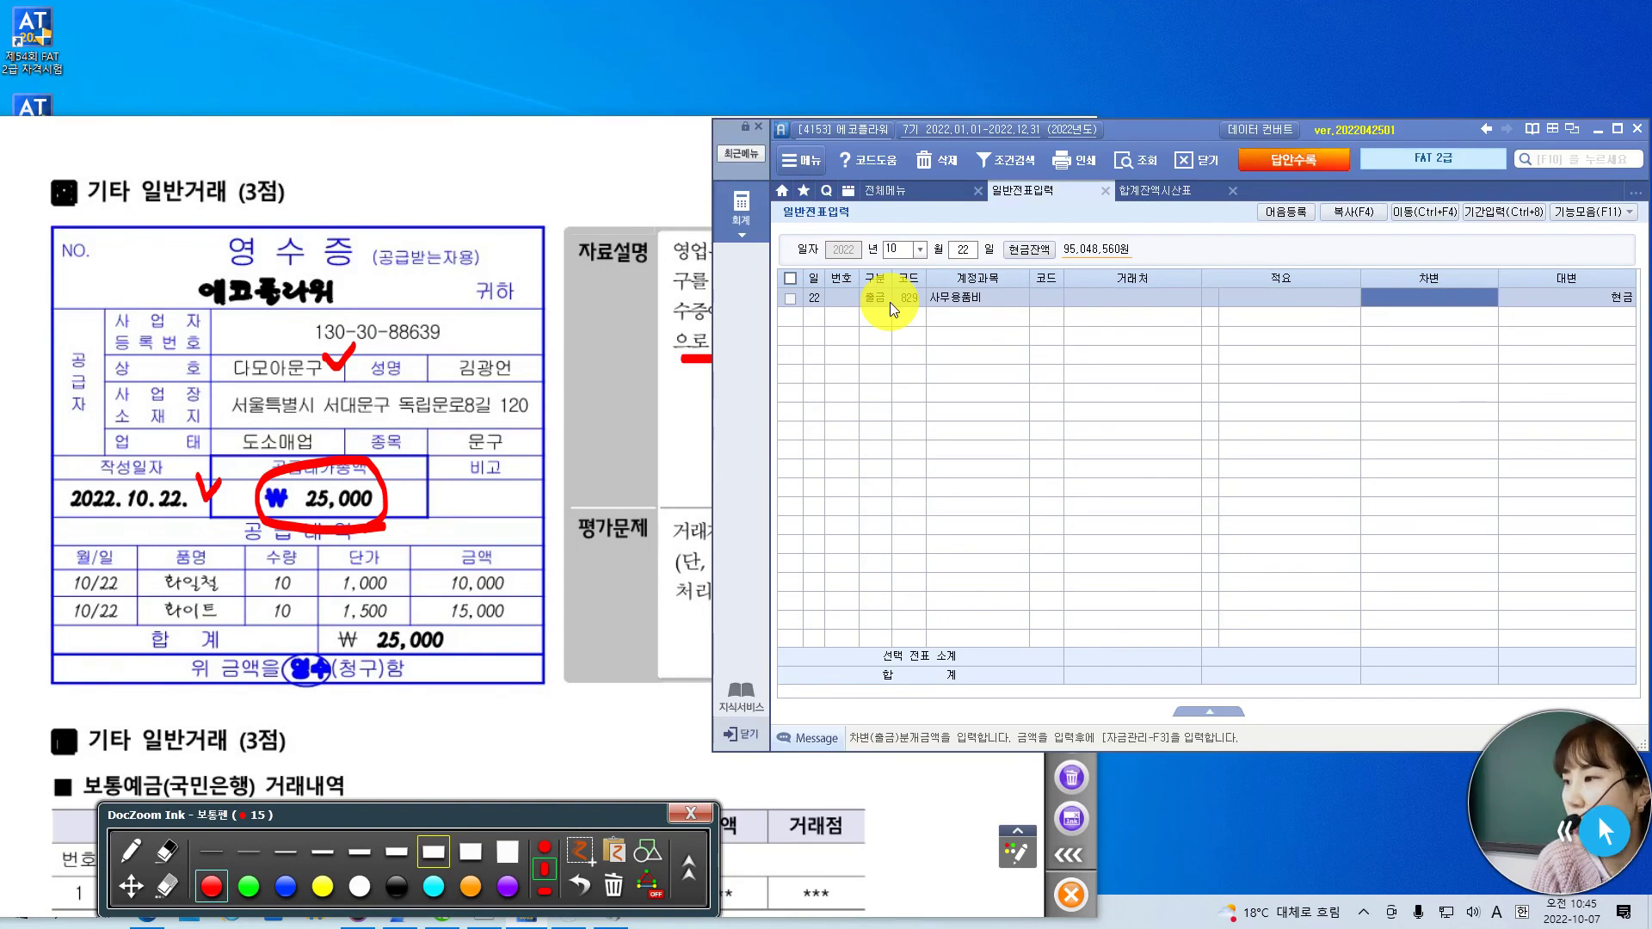
type("250000")
key("Return")
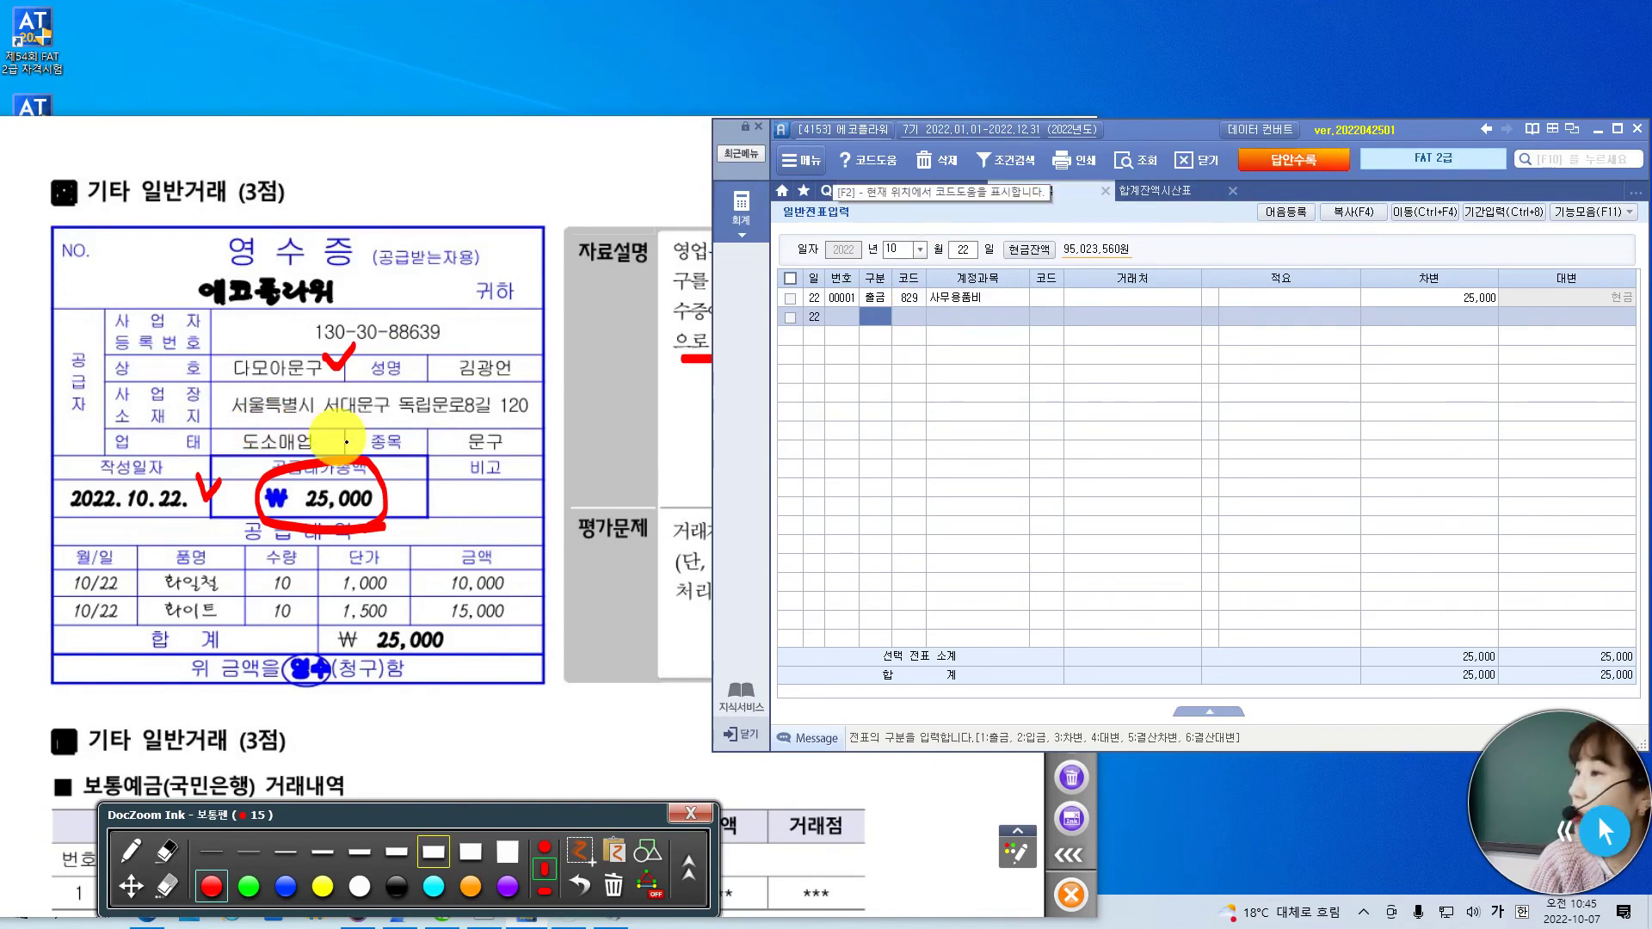
- Scroll to the Oct 28 보통예금 question; mark 일반거래, 찾으신금액, and the 2022-10-28 row
left_click(129, 886)
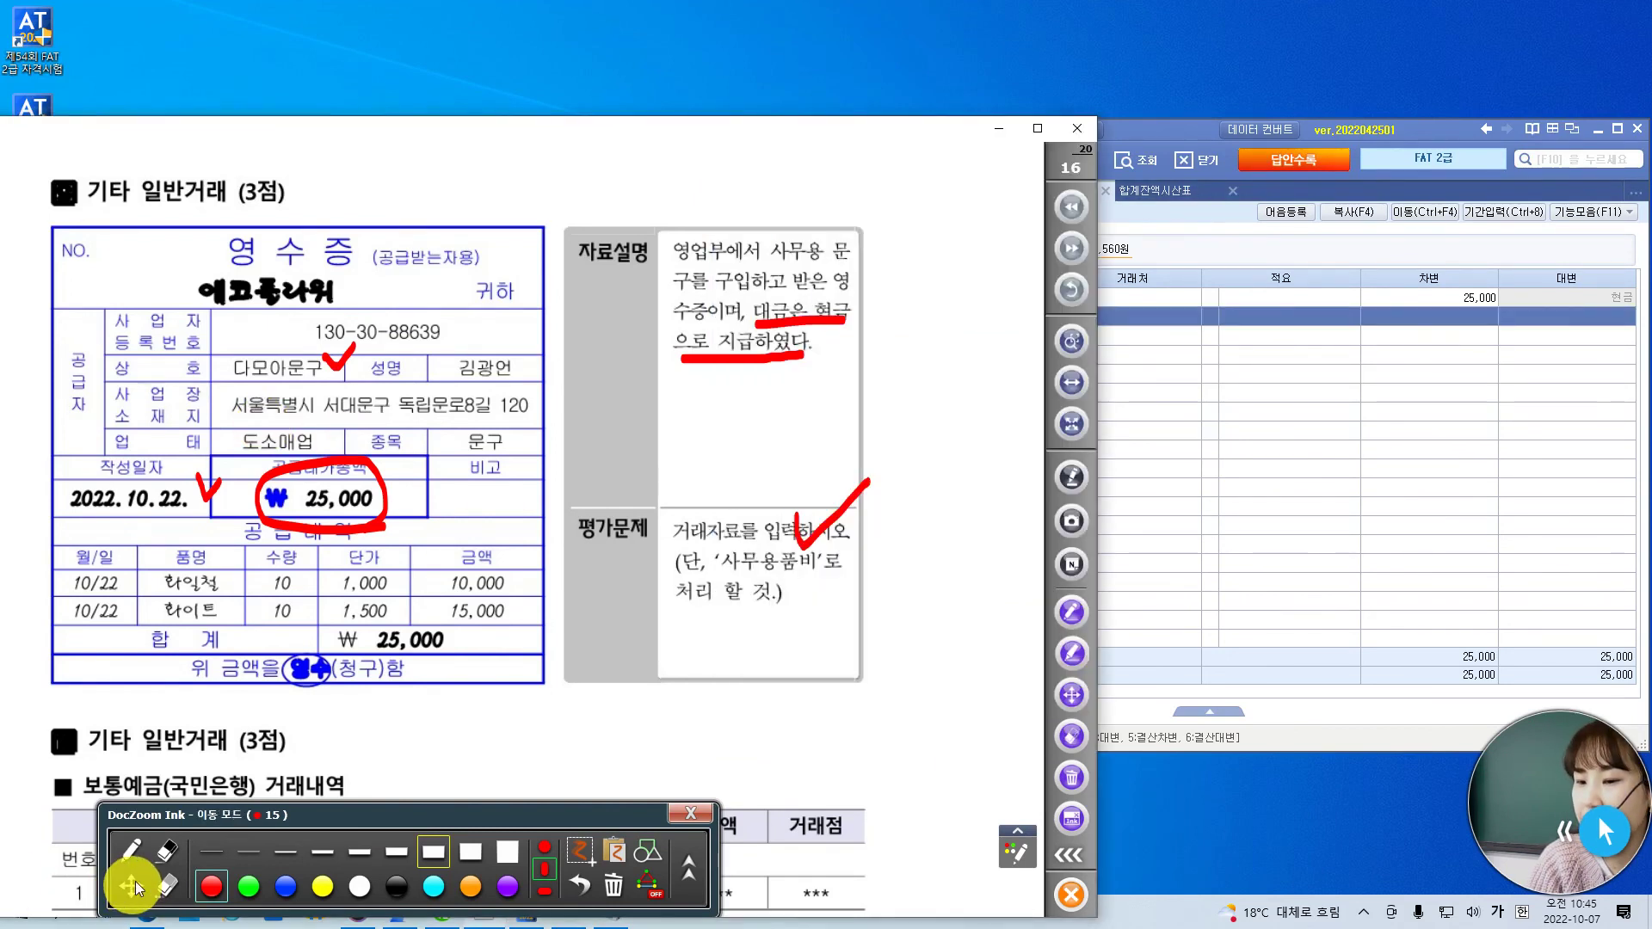
scroll(470, 697, "down", 5)
scroll(504, 533, "down", 2)
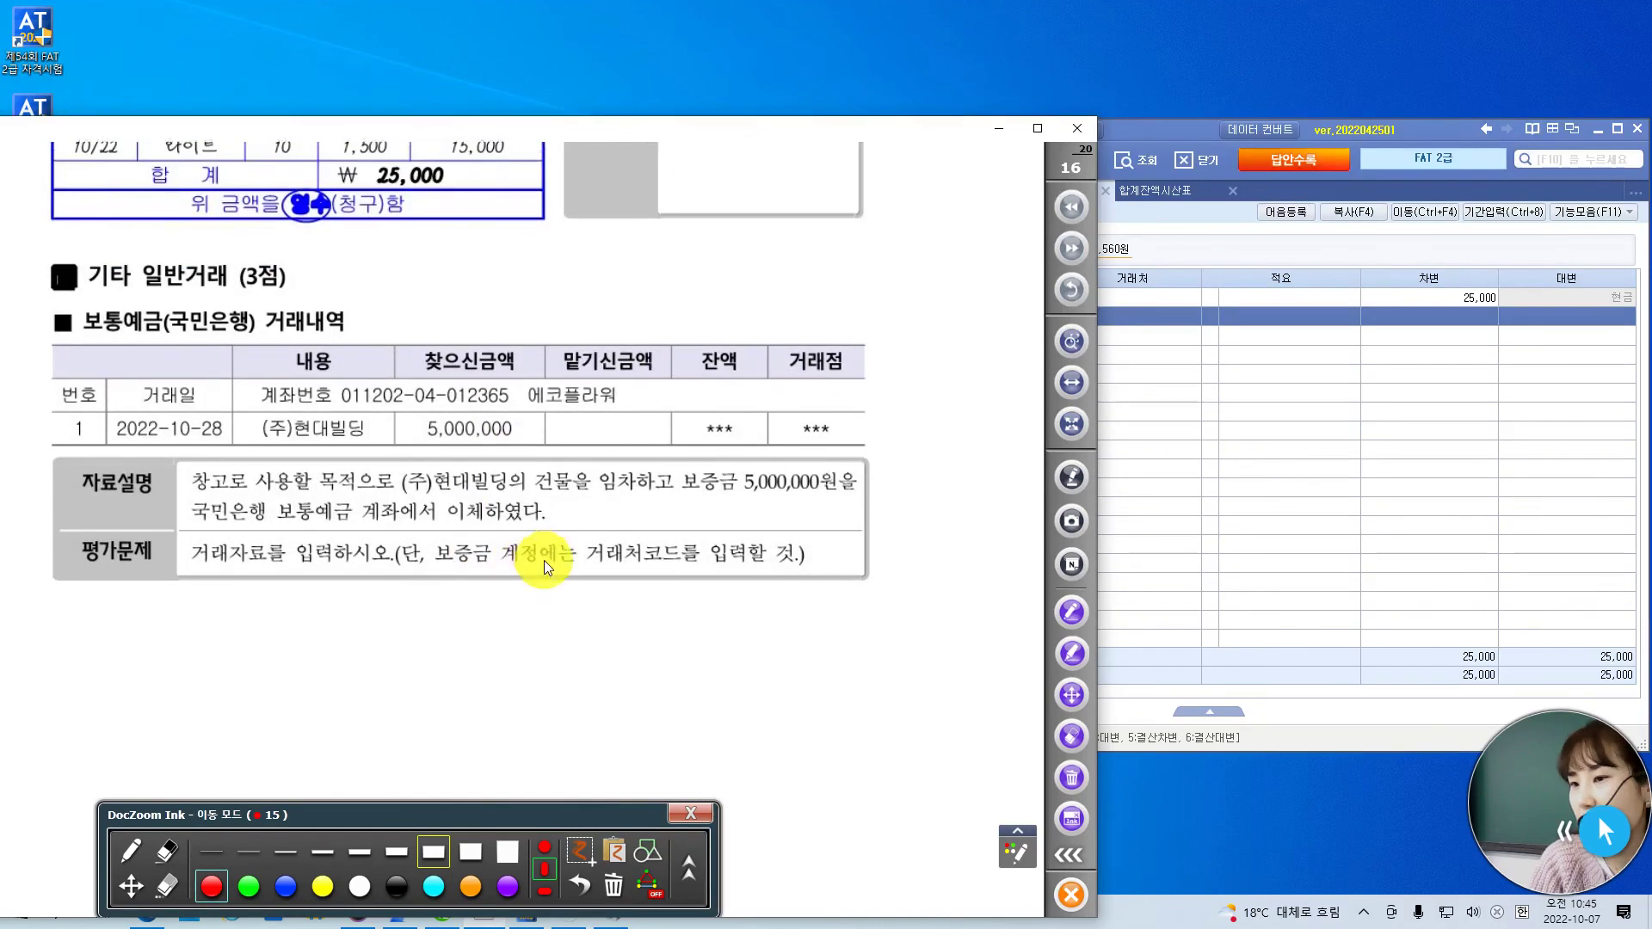
left_click(130, 852)
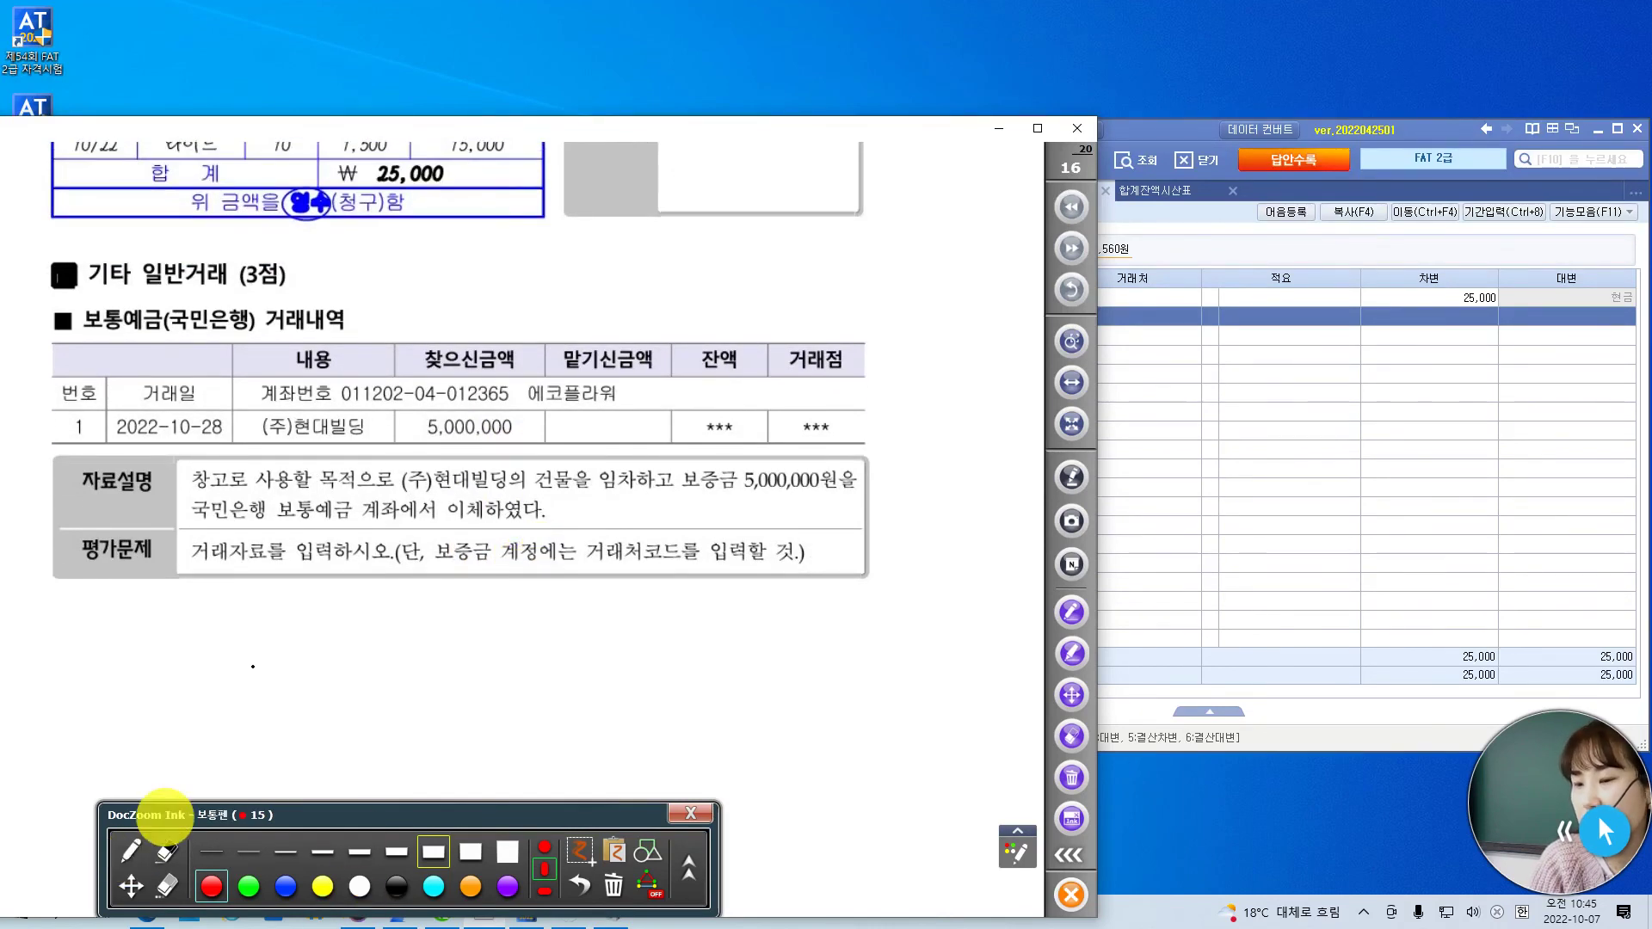
left_click_drag(170, 284, 248, 260)
mouse_move(469, 421)
left_mouse_down()
mouse_move(421, 392)
mouse_move(543, 413)
mouse_move(486, 445)
left_mouse_up()
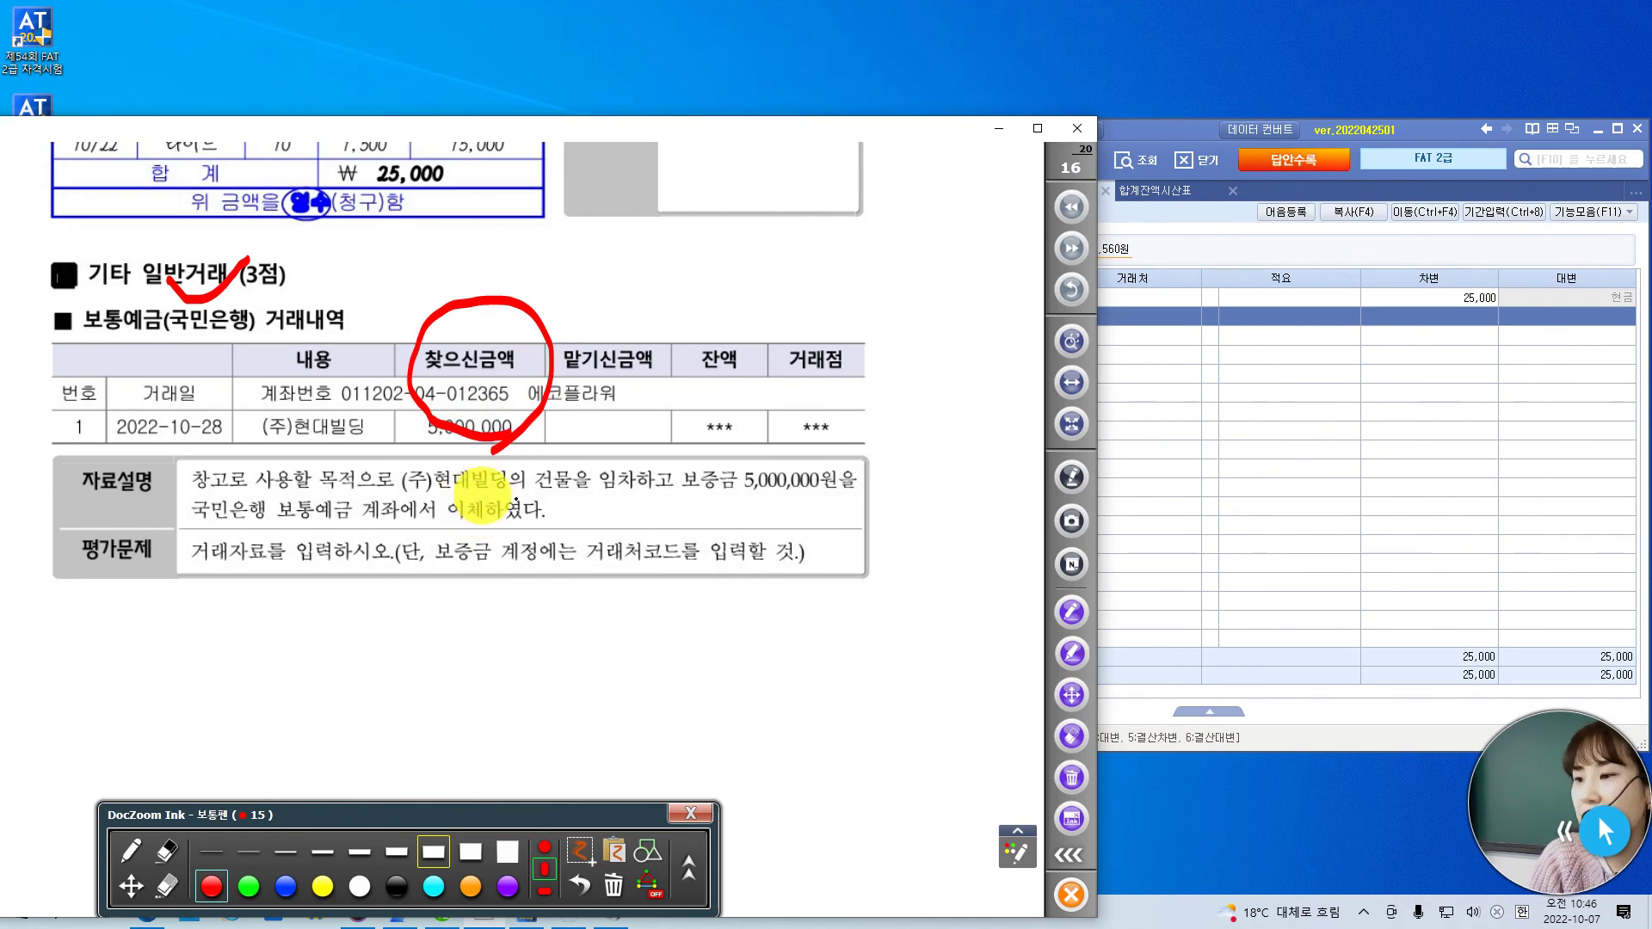
left_click_drag(213, 416, 252, 389)
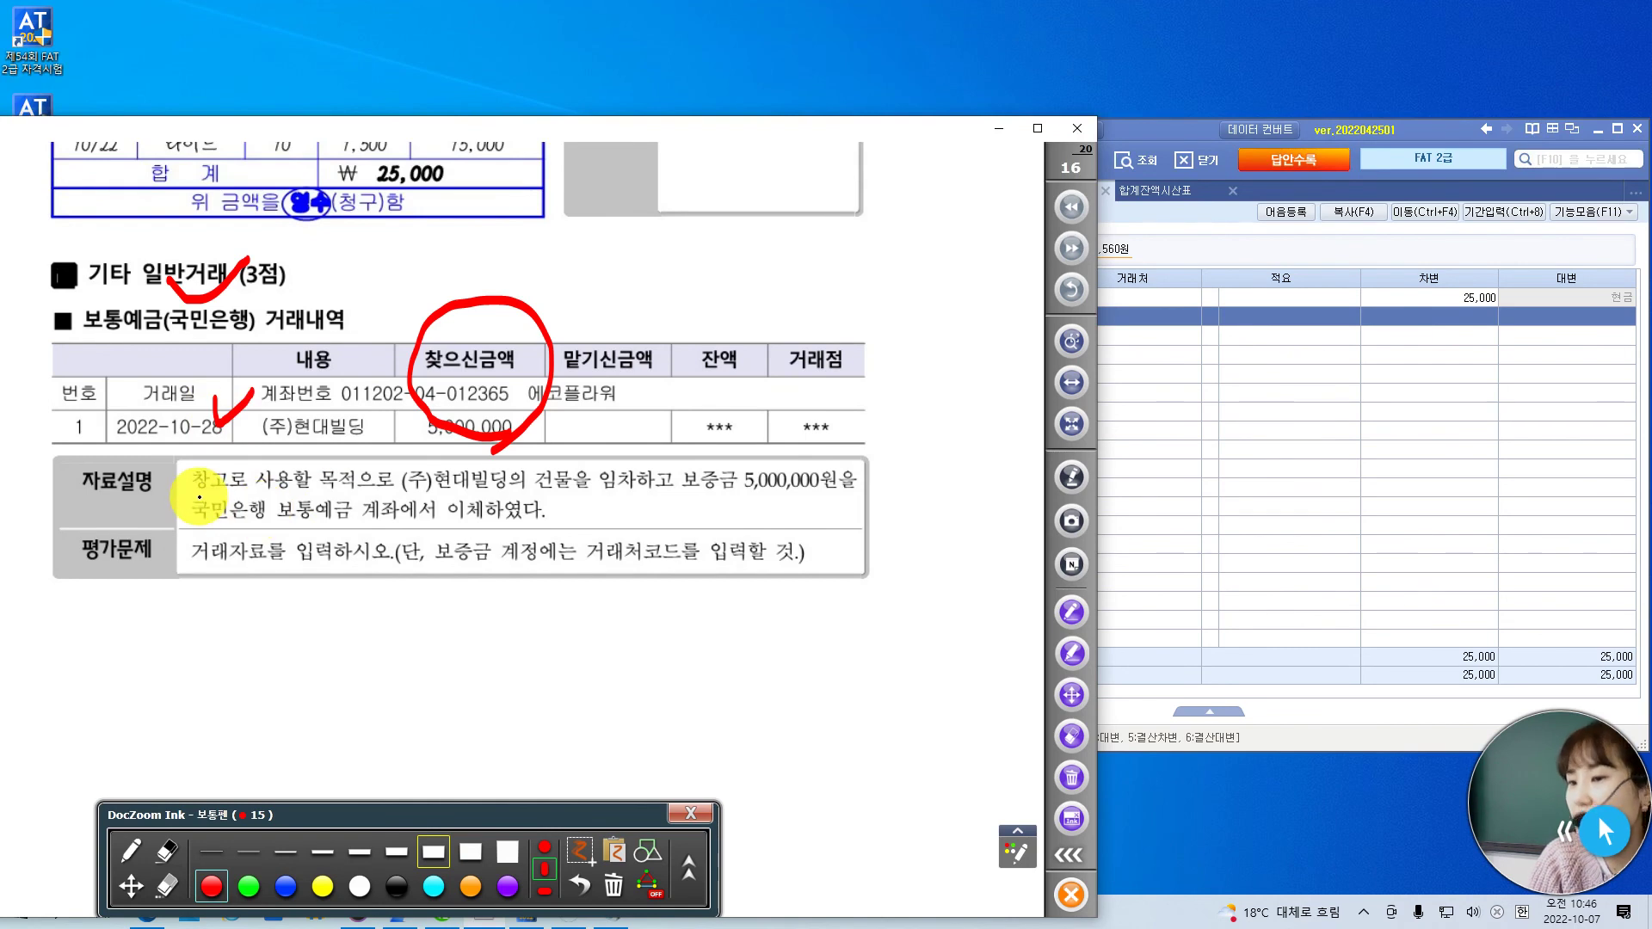
- Underline 사용할 and 보증금 5,000,000원, circle 거래처, and check the 평가문제 line
left_click_drag(256, 496, 327, 493)
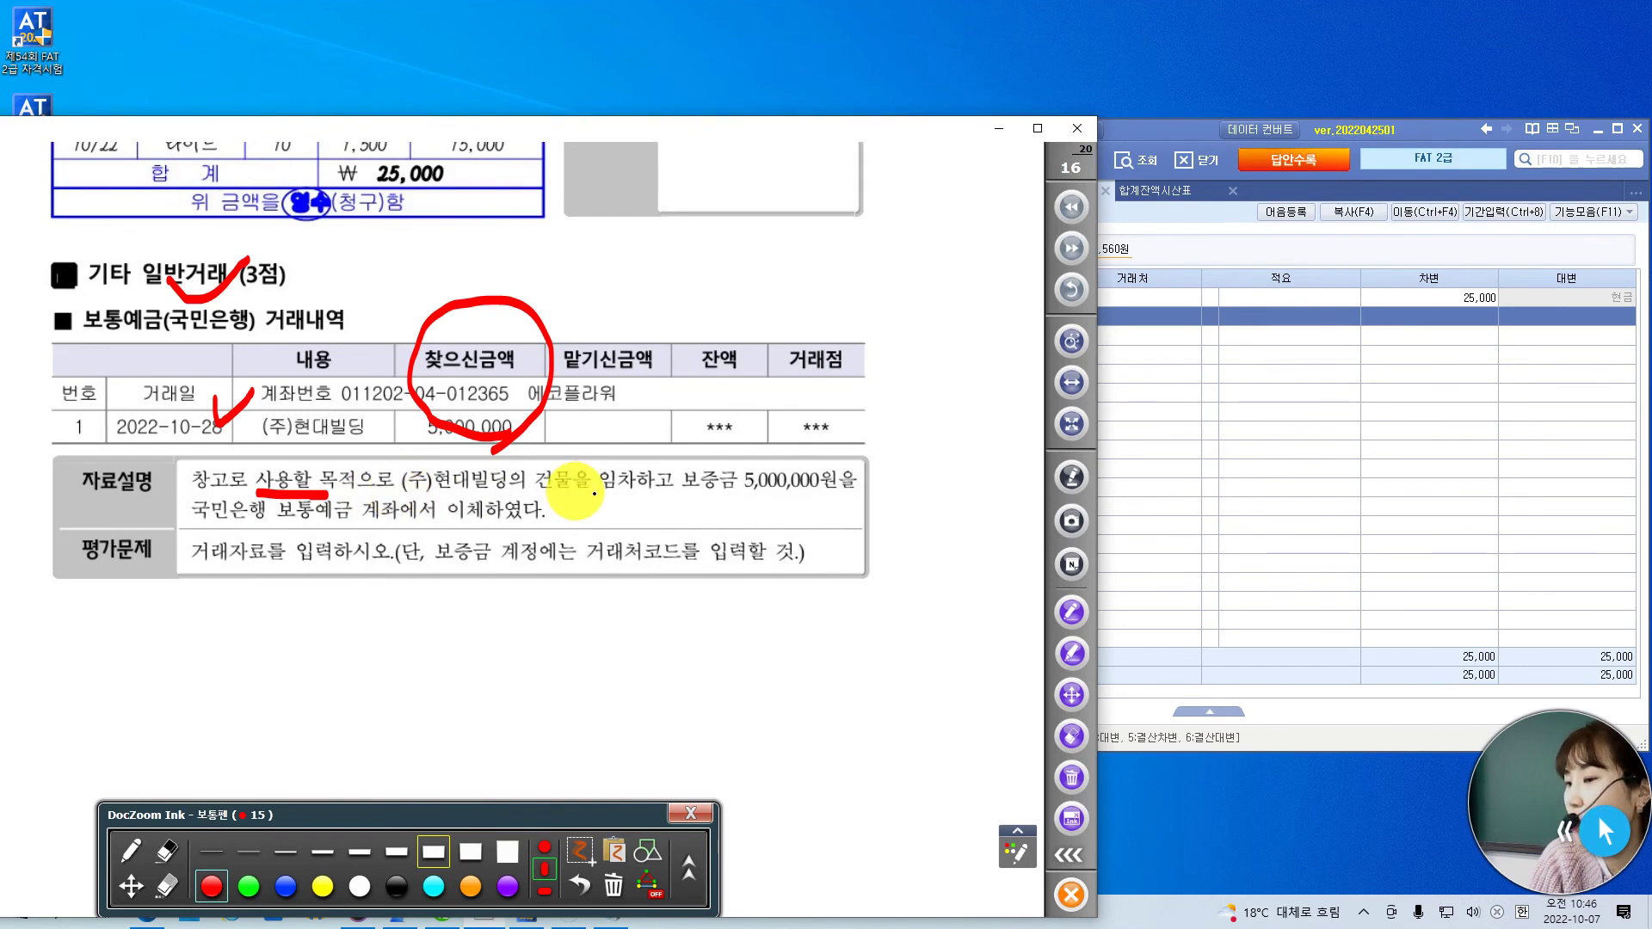
left_click_drag(600, 496, 828, 499)
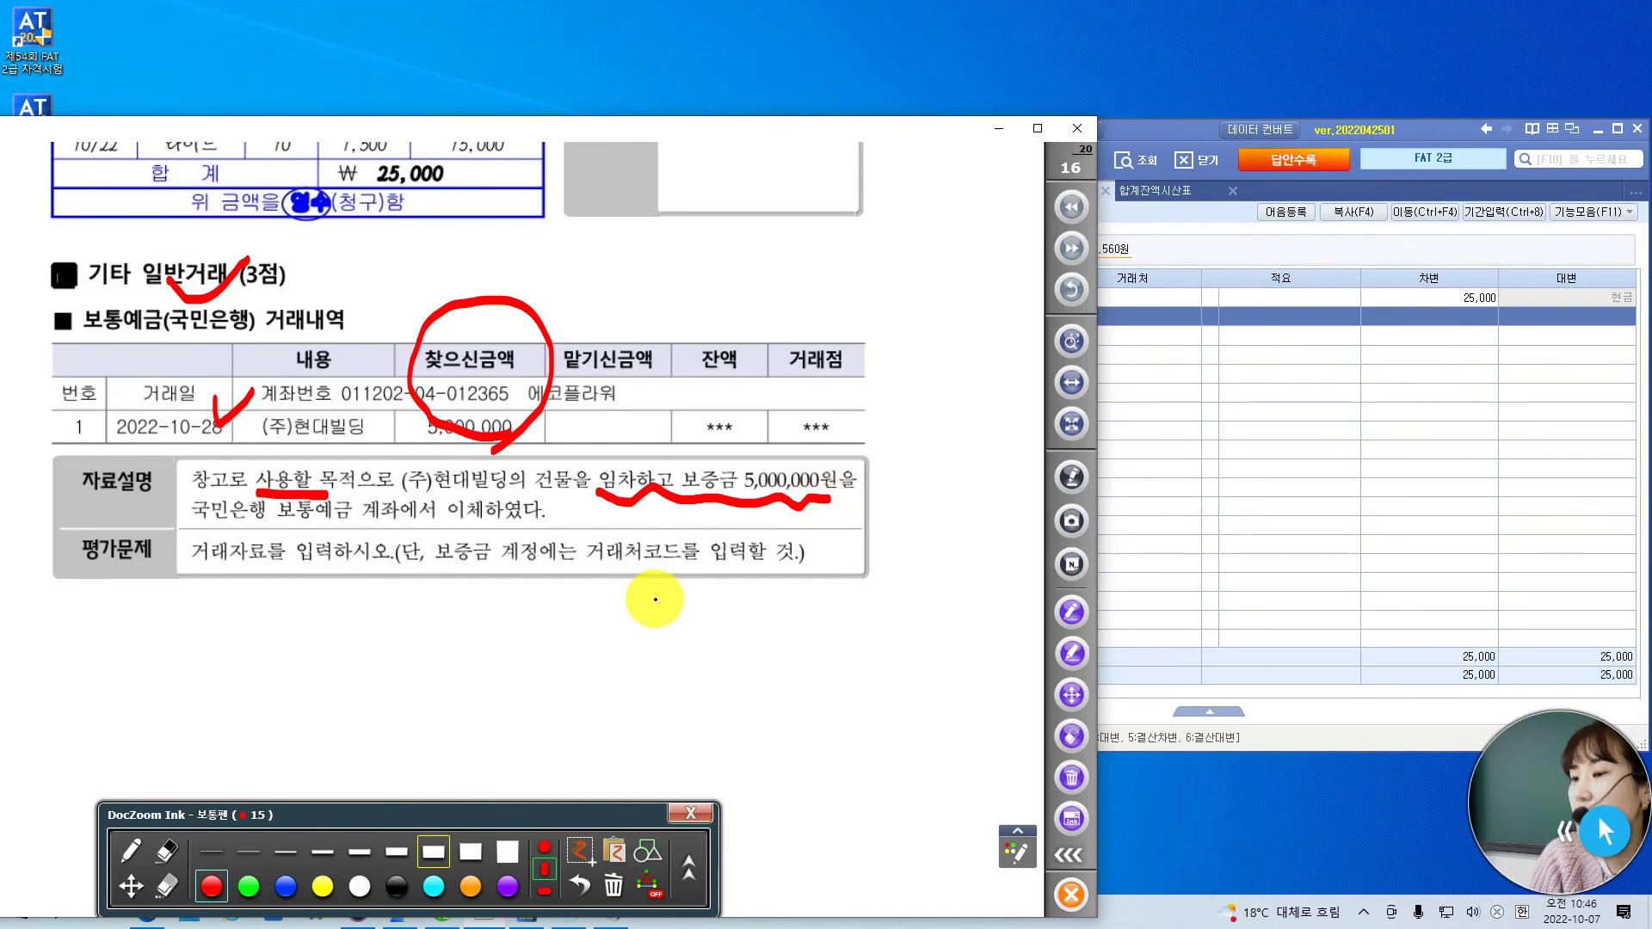
mouse_move(634, 583)
left_mouse_down()
mouse_move(619, 553)
mouse_move(648, 520)
mouse_move(646, 577)
left_mouse_up()
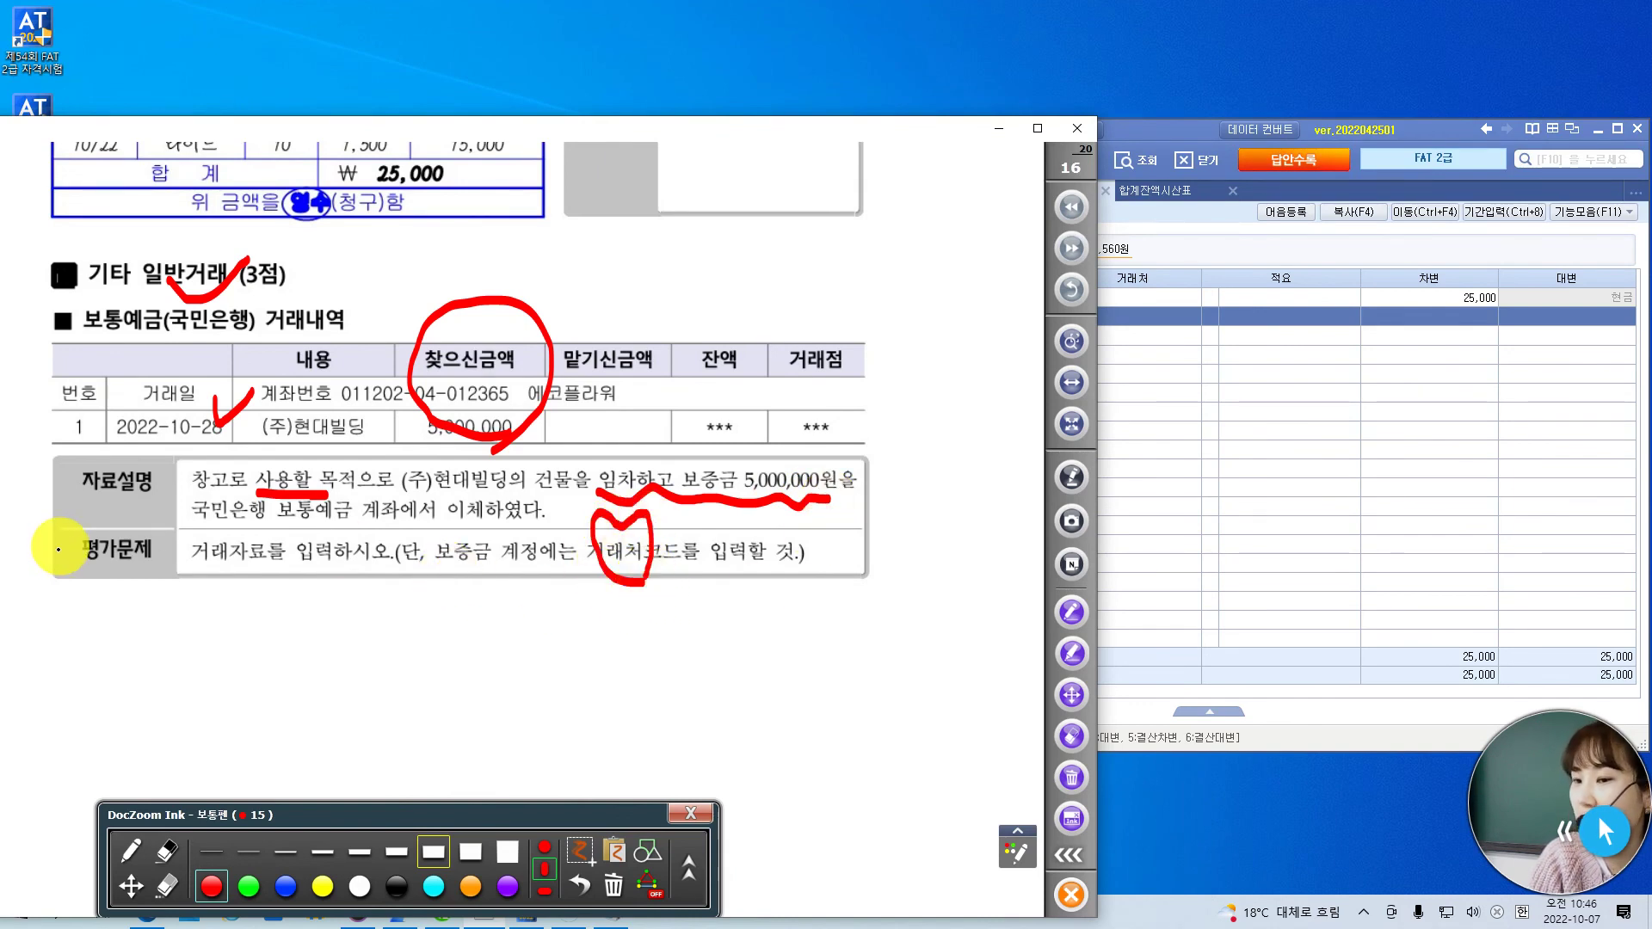
left_click_drag(56, 544, 89, 536)
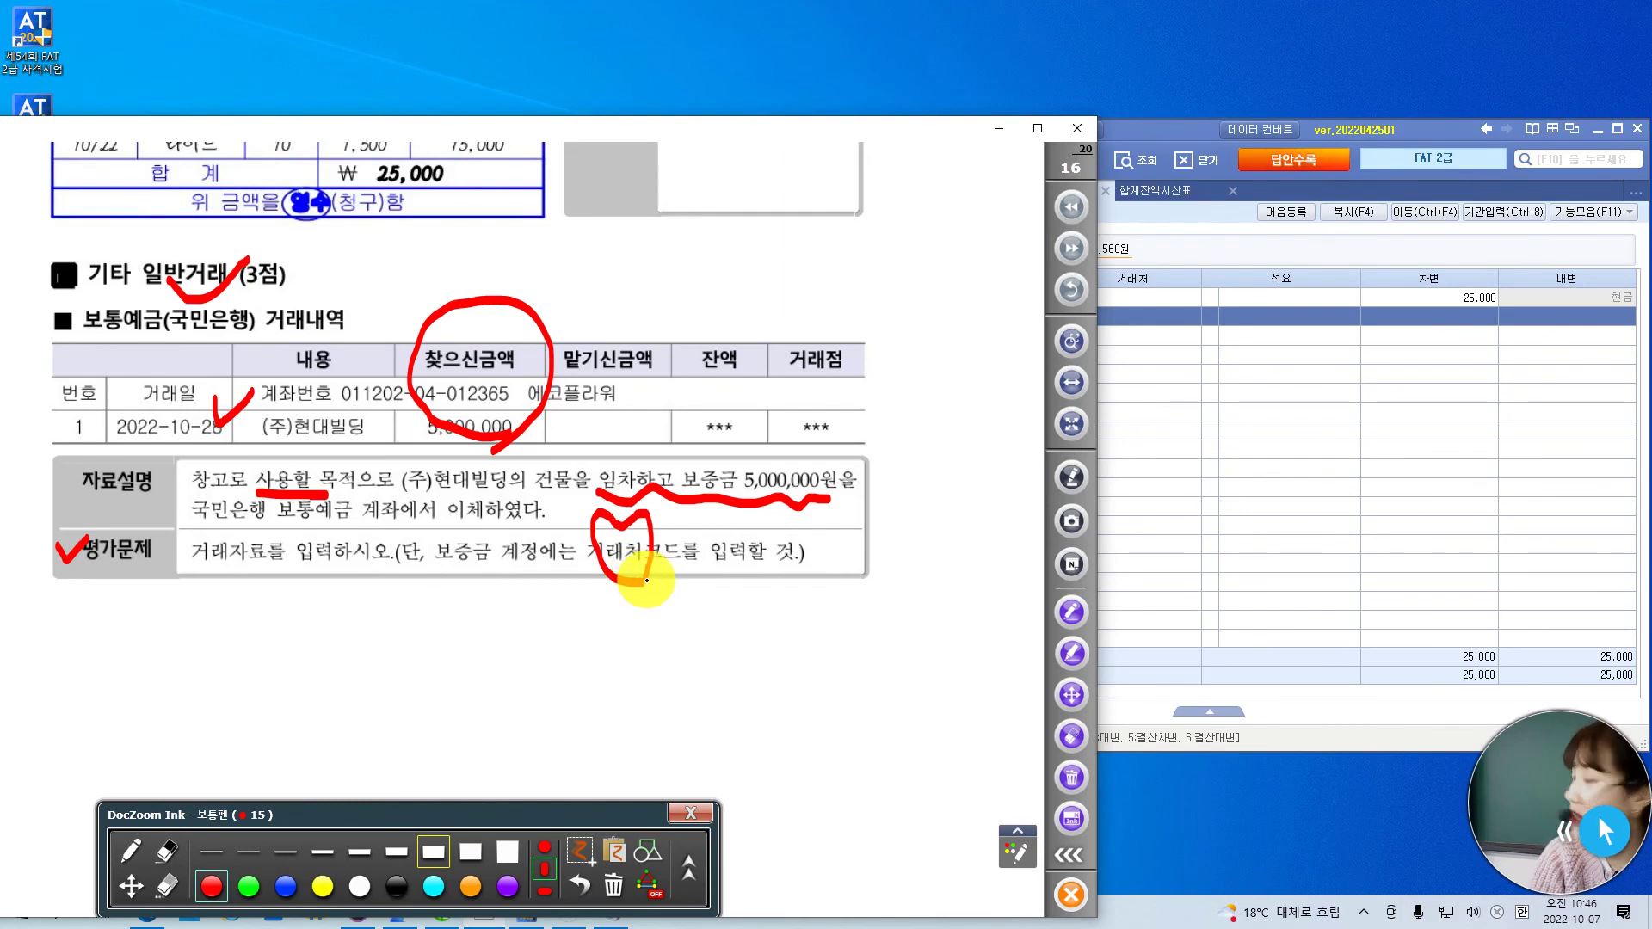
left_click_drag(669, 590, 674, 604)
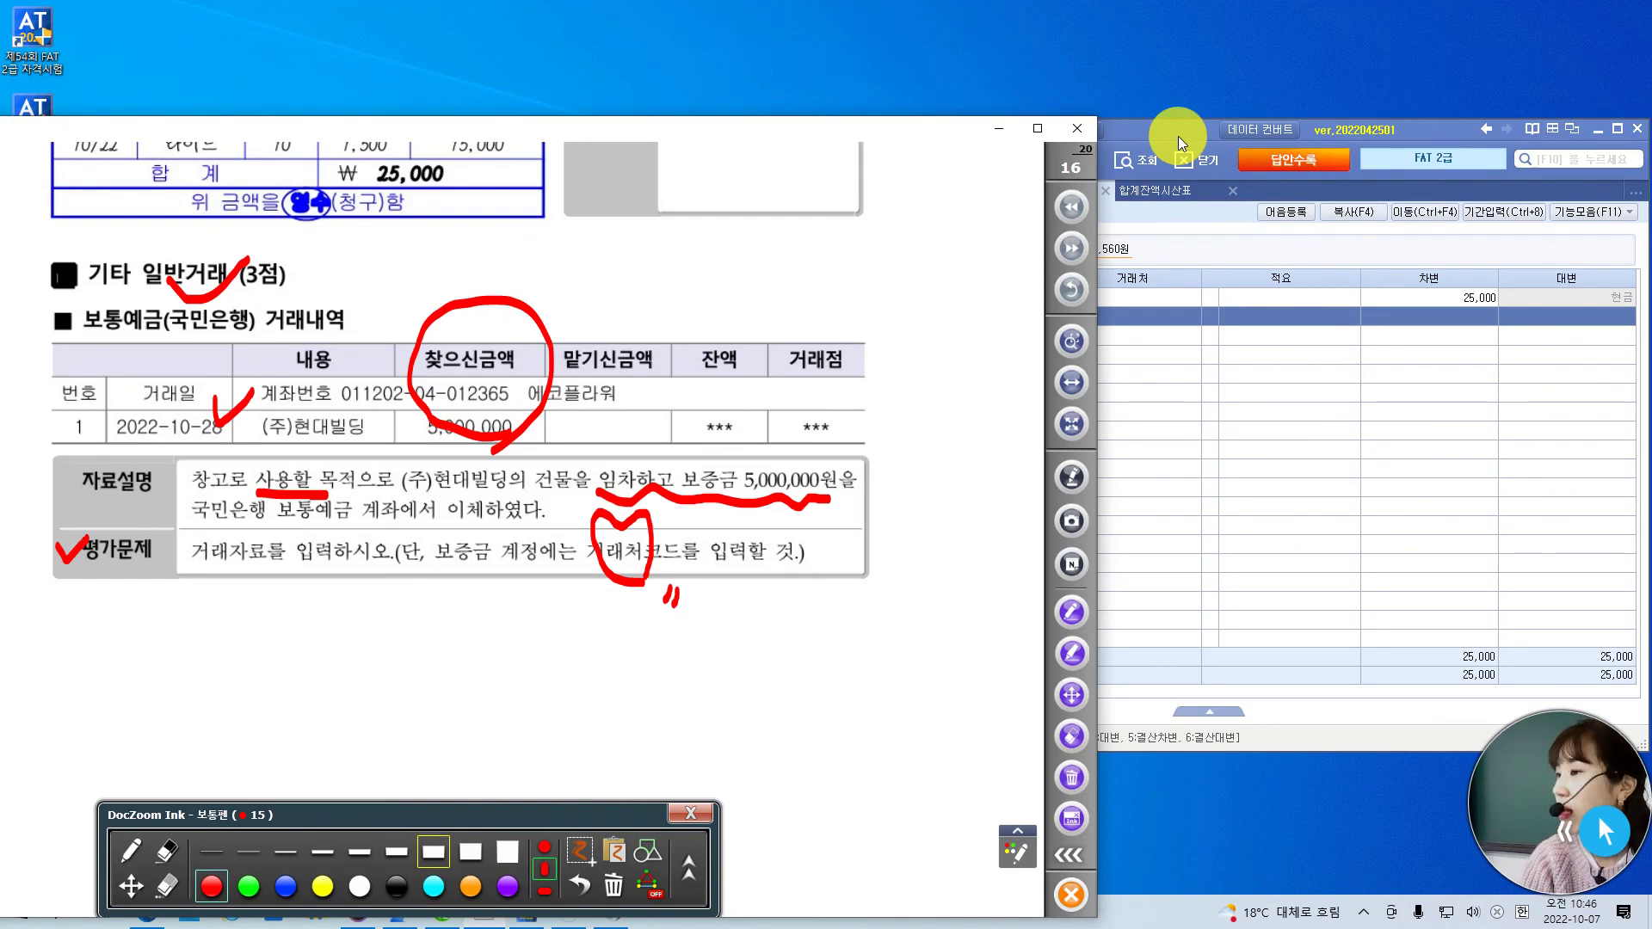
left_click(1178, 136)
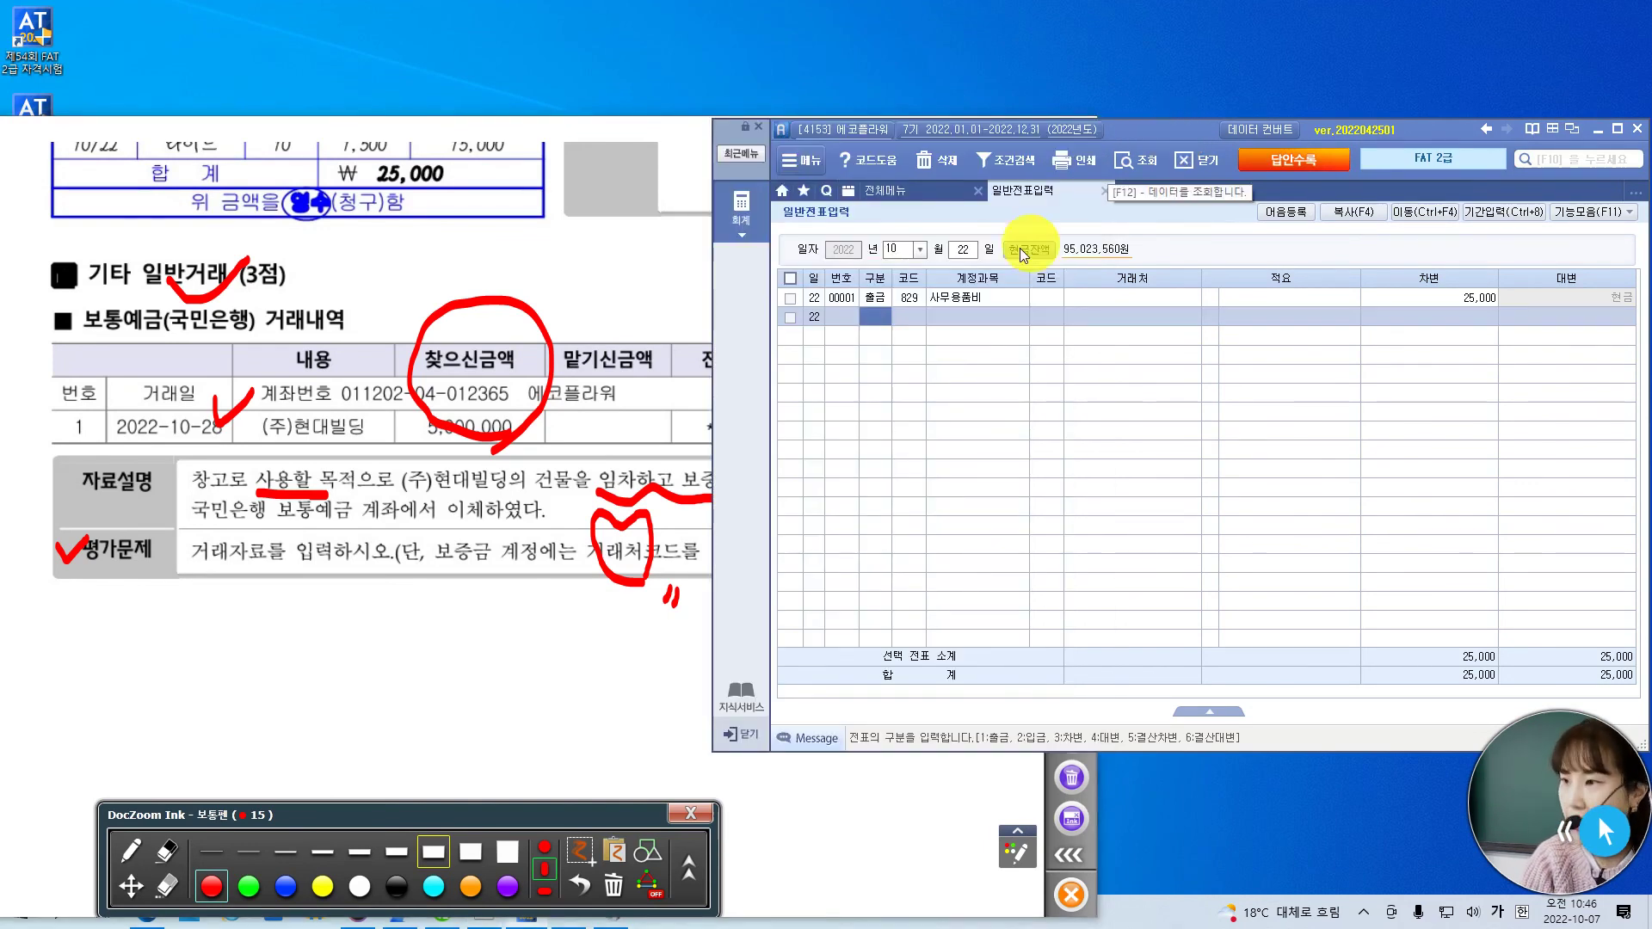
- Start an Oct 28 voucher crediting 103 보통예금 (국민은행(보통)) for 5,000,000
left_click(971, 251)
type("2")
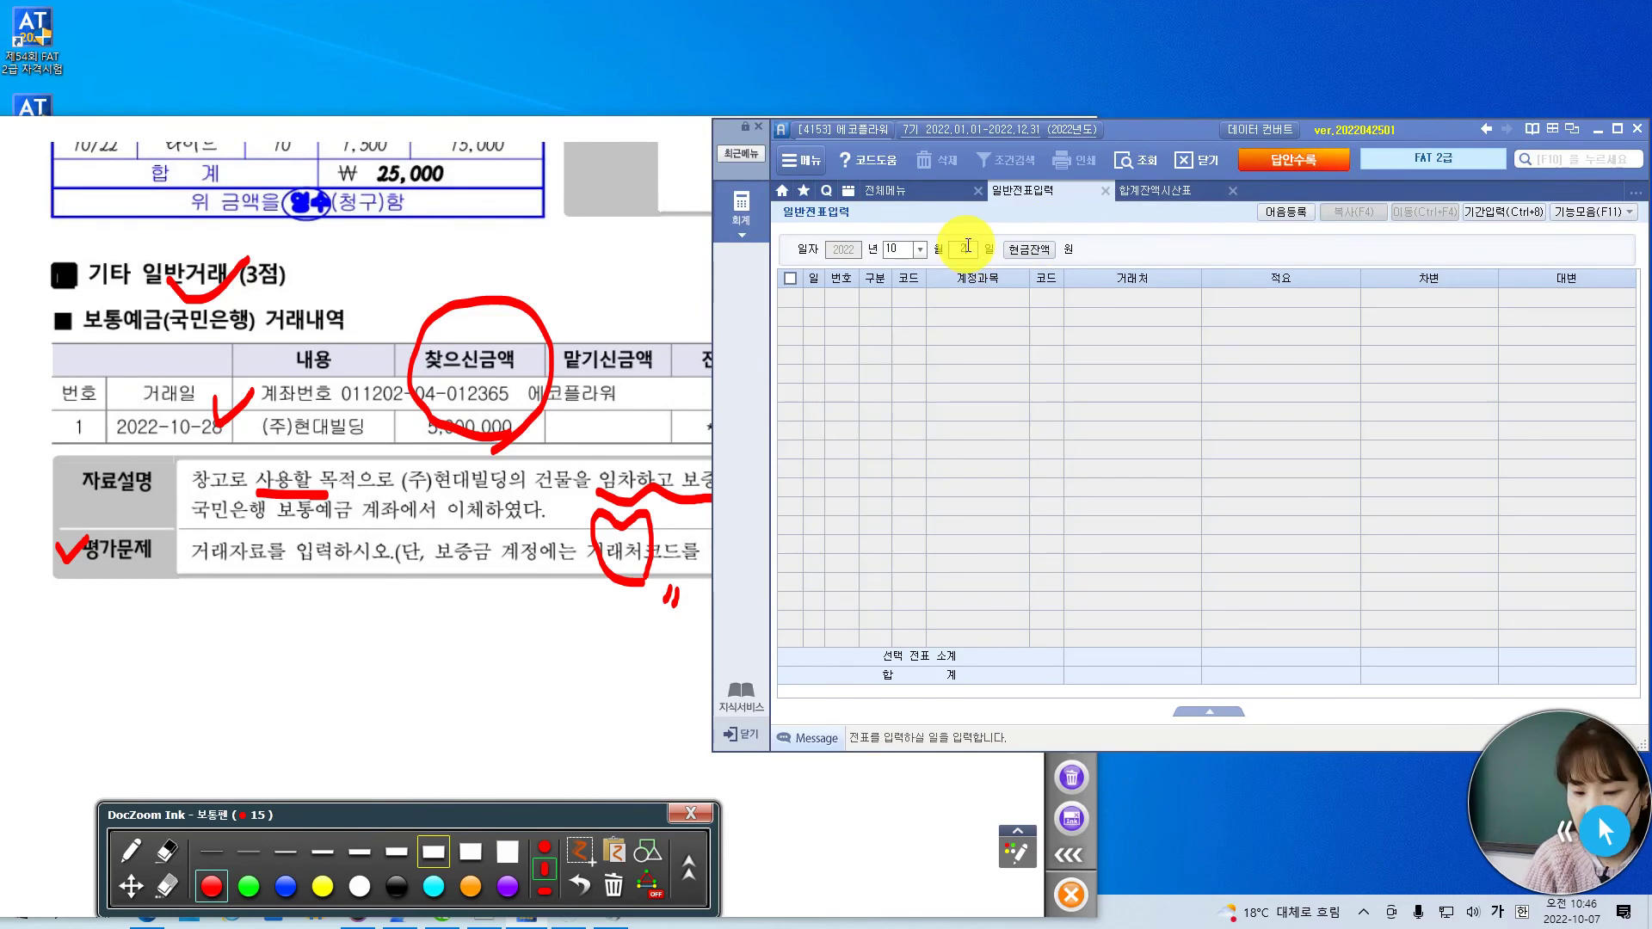
type("8")
key("Return")
type("4")
key("Return")
type("10")
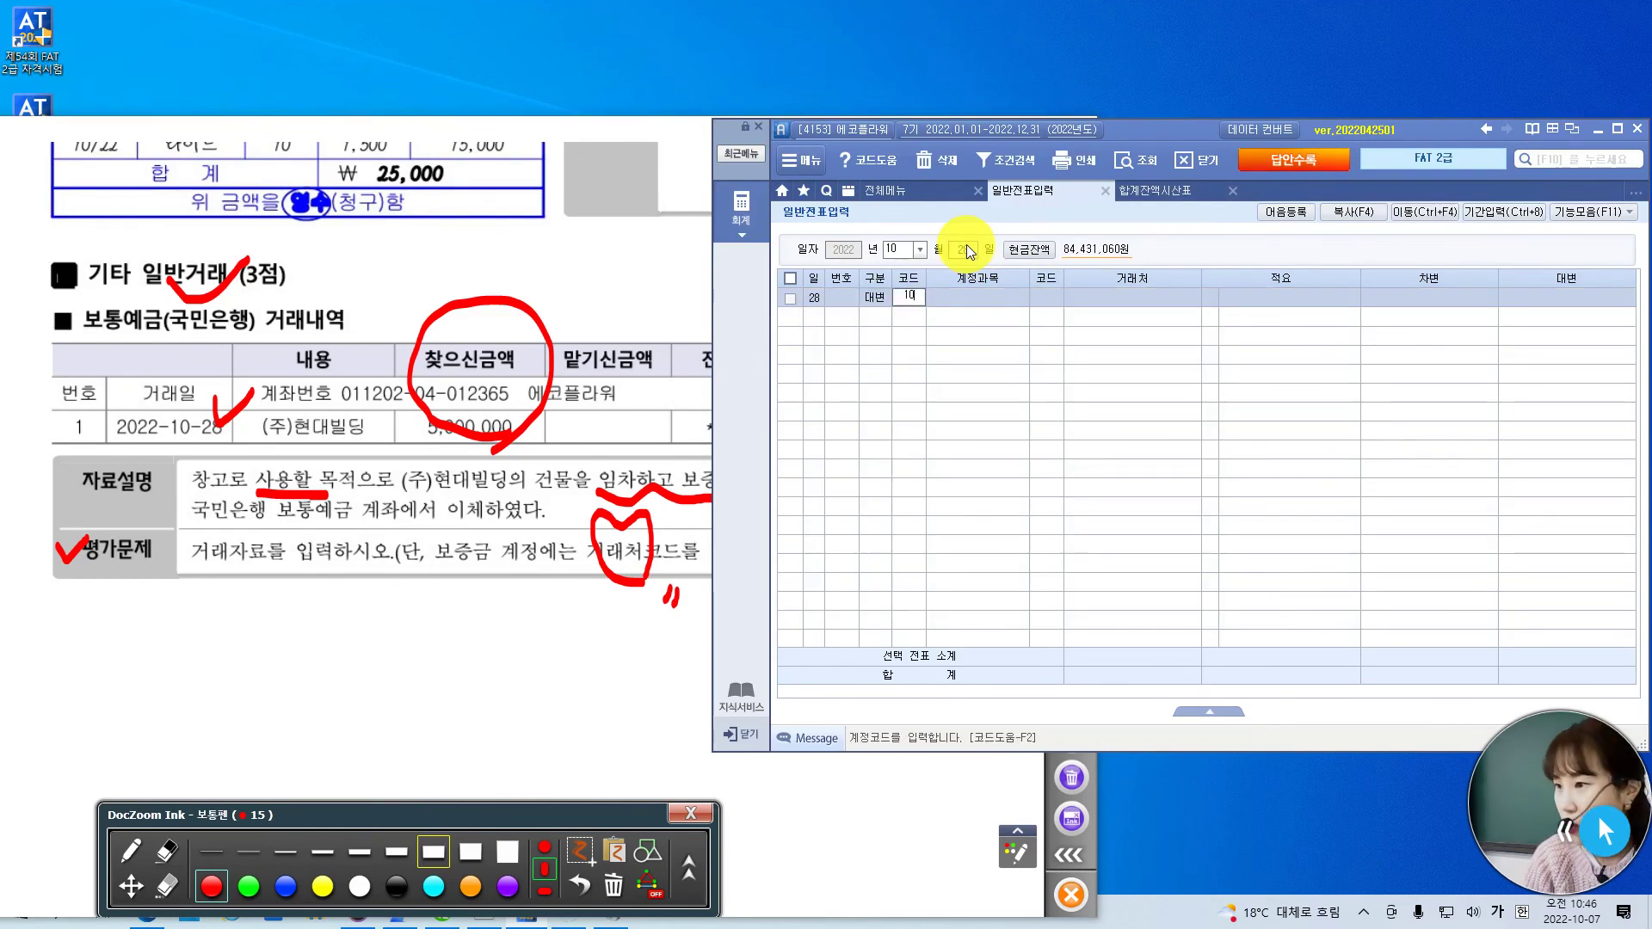
type("3")
key("Return")
type("국민")
key("Return")
key("Down")
key("Return")
key("Return")
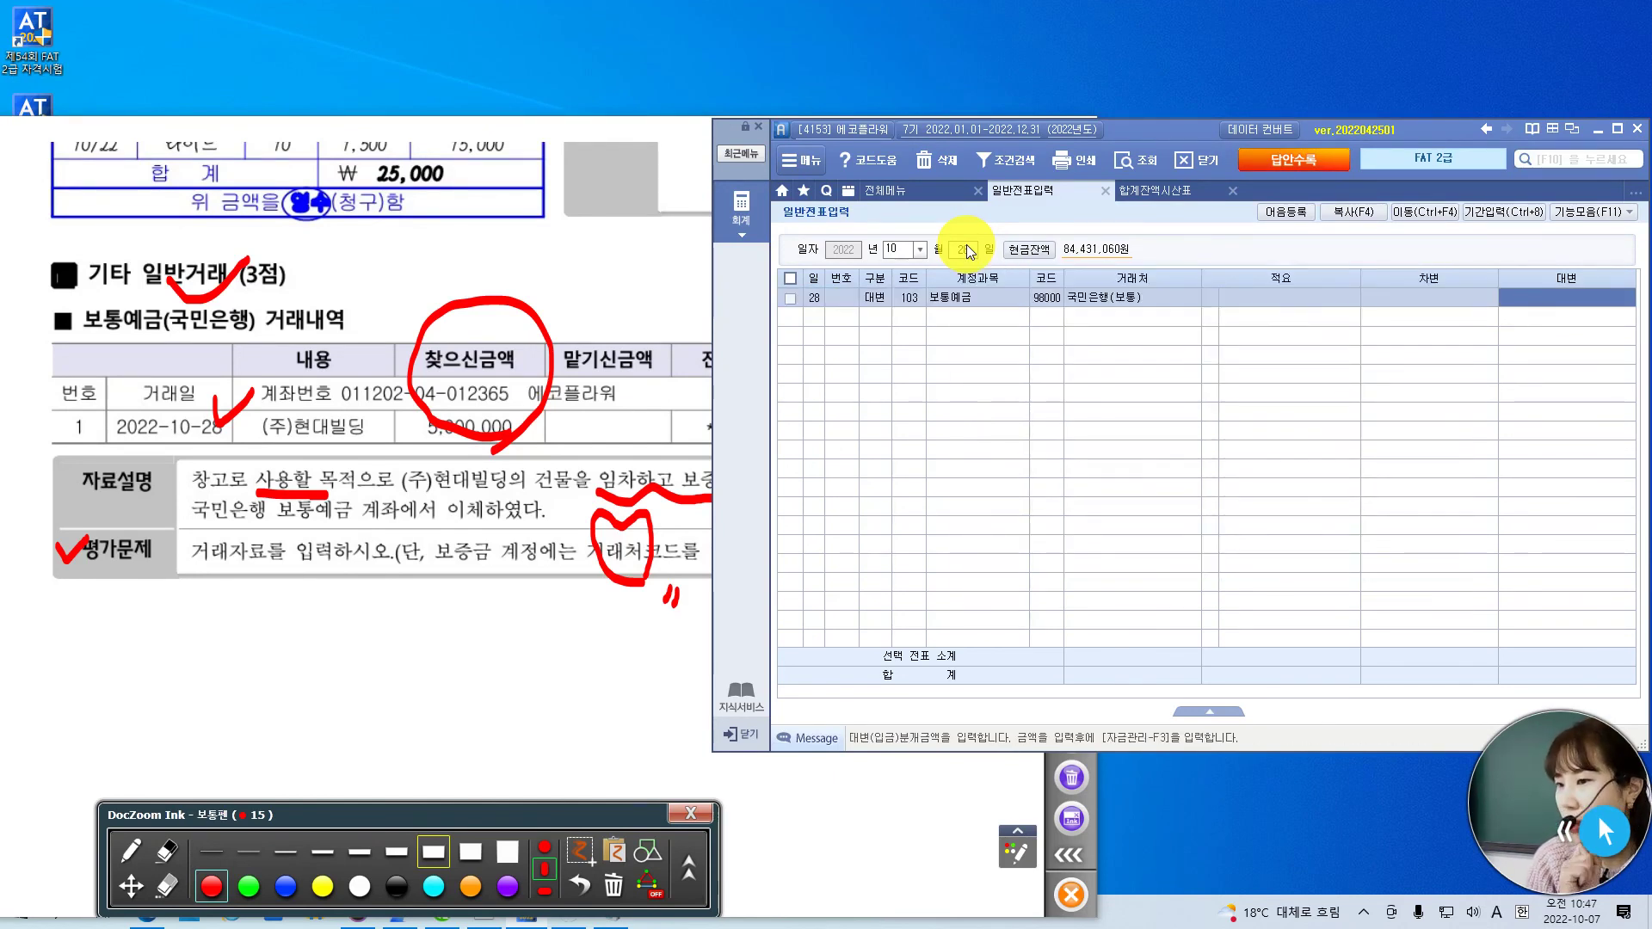
type("5000000")
key("Return")
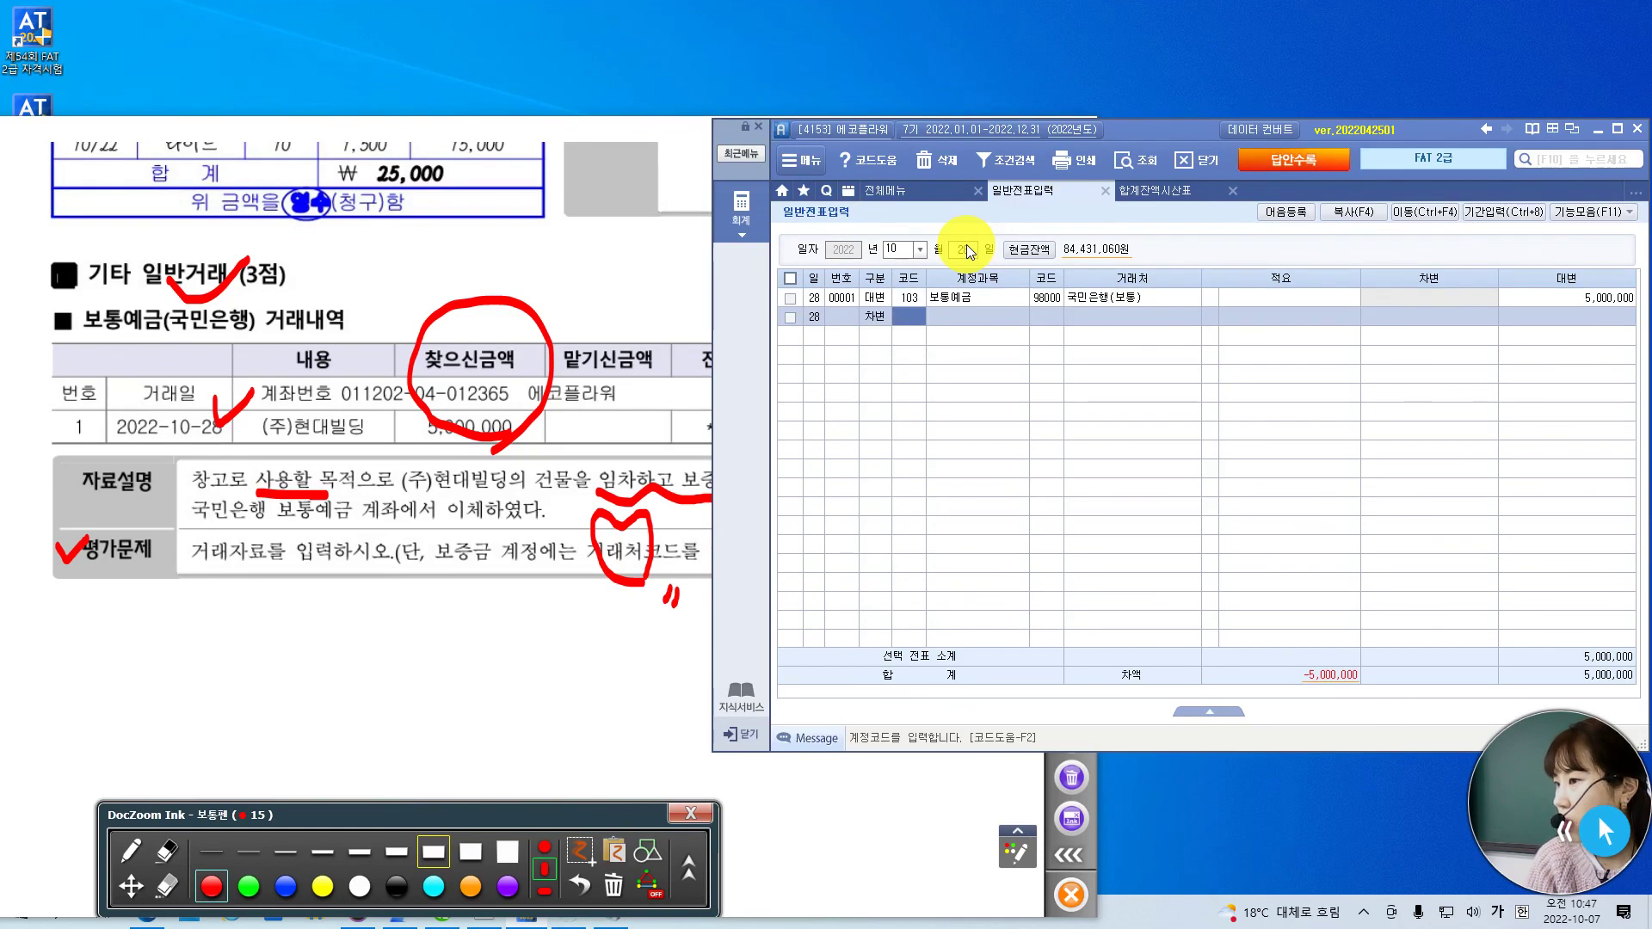
- Debit 962 임차보증금 with partner (주)현대빌딩 on the second line
type("임차")
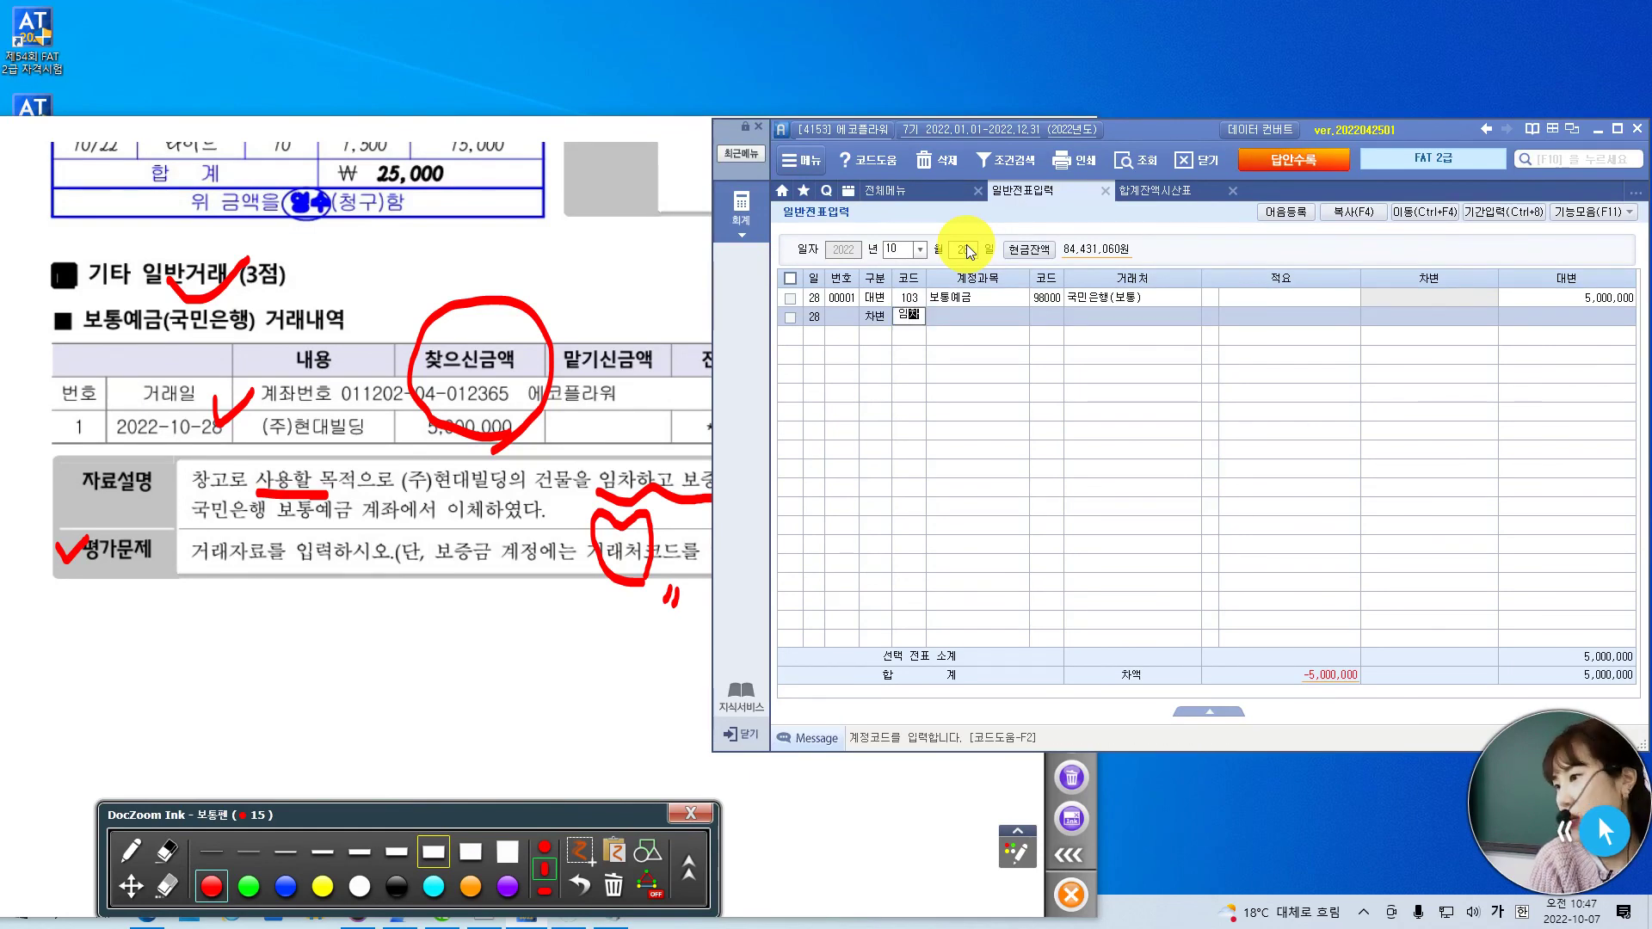
key("Return")
key("Down")
key("Down")
key("Down")
key("Down")
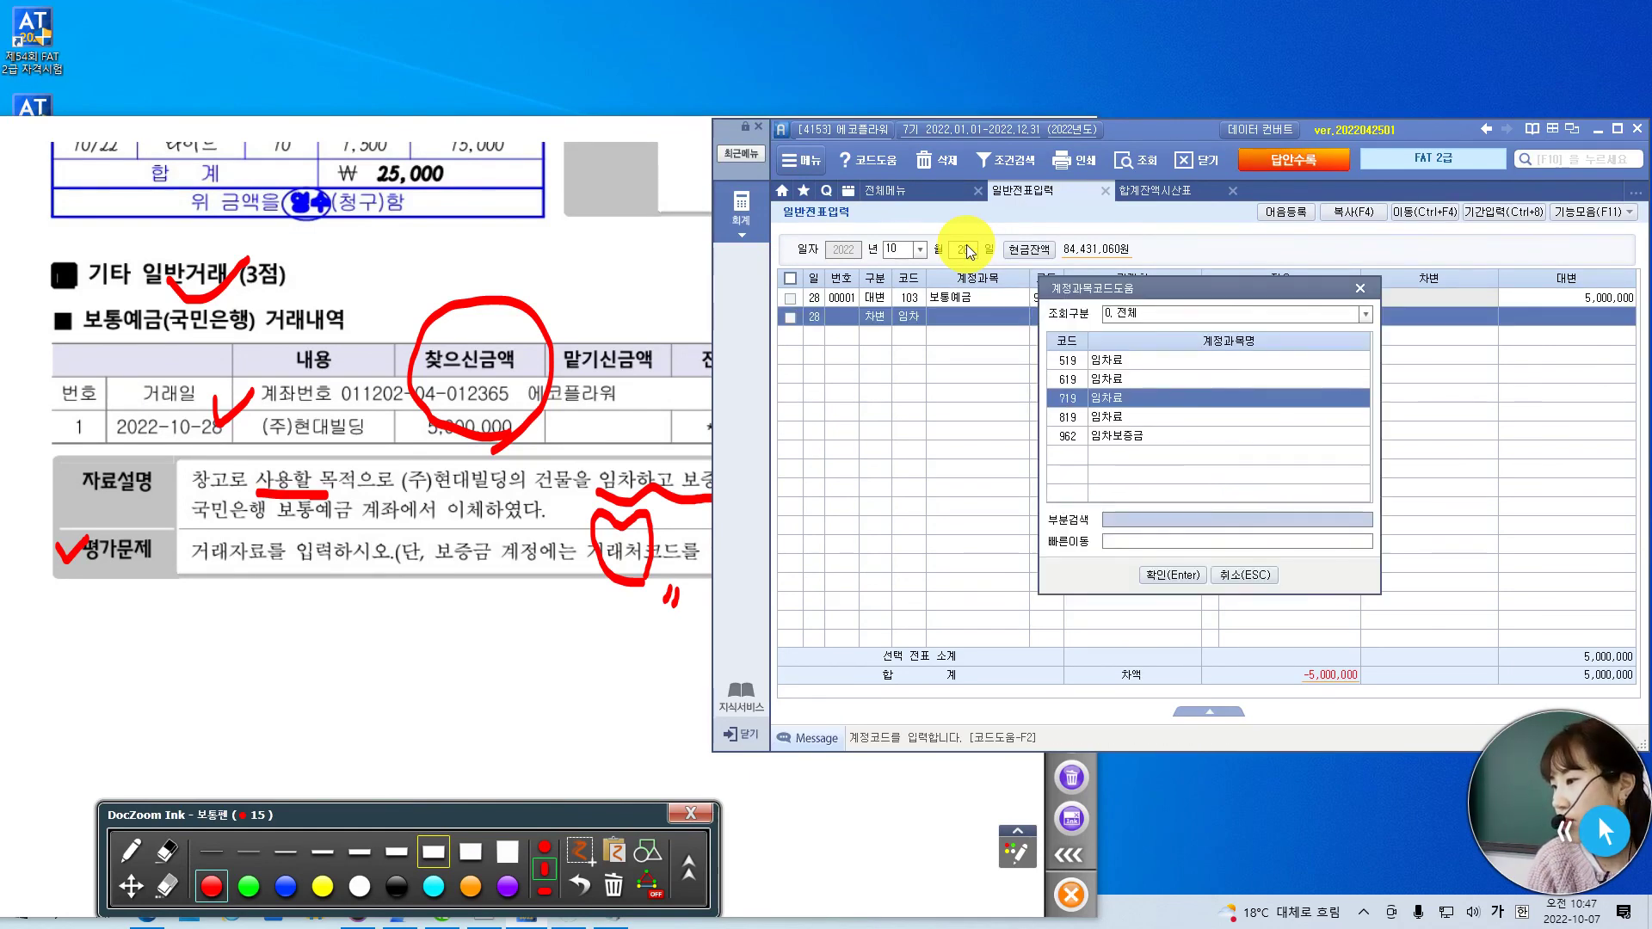
key("Return")
type("현대")
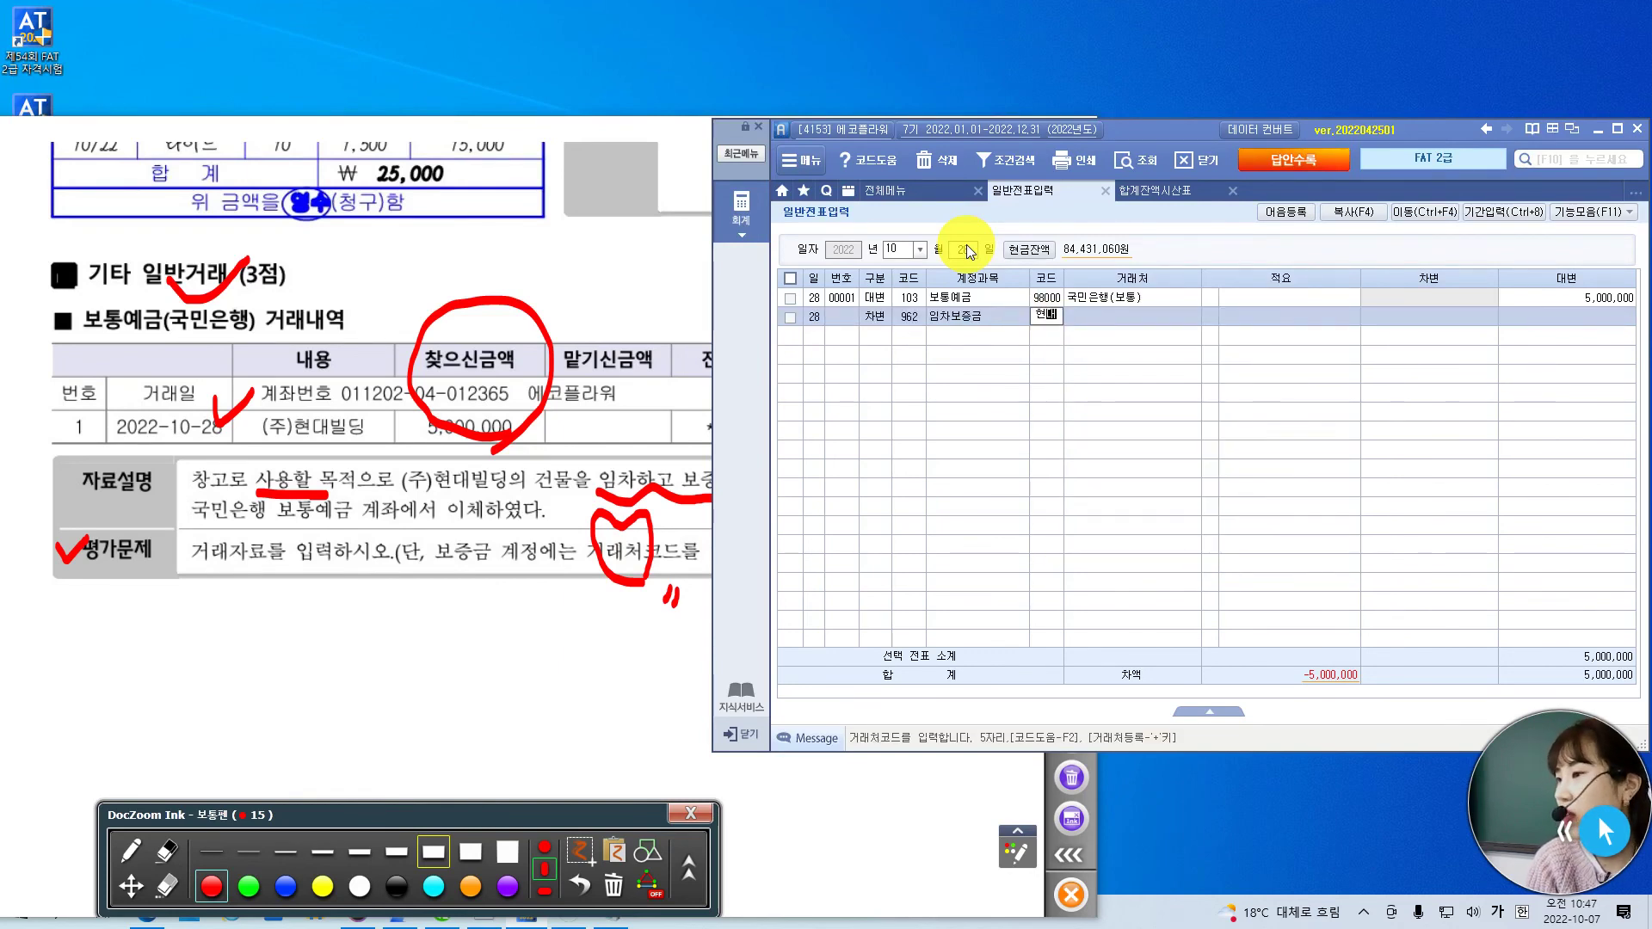
key("Return")
key("Return")
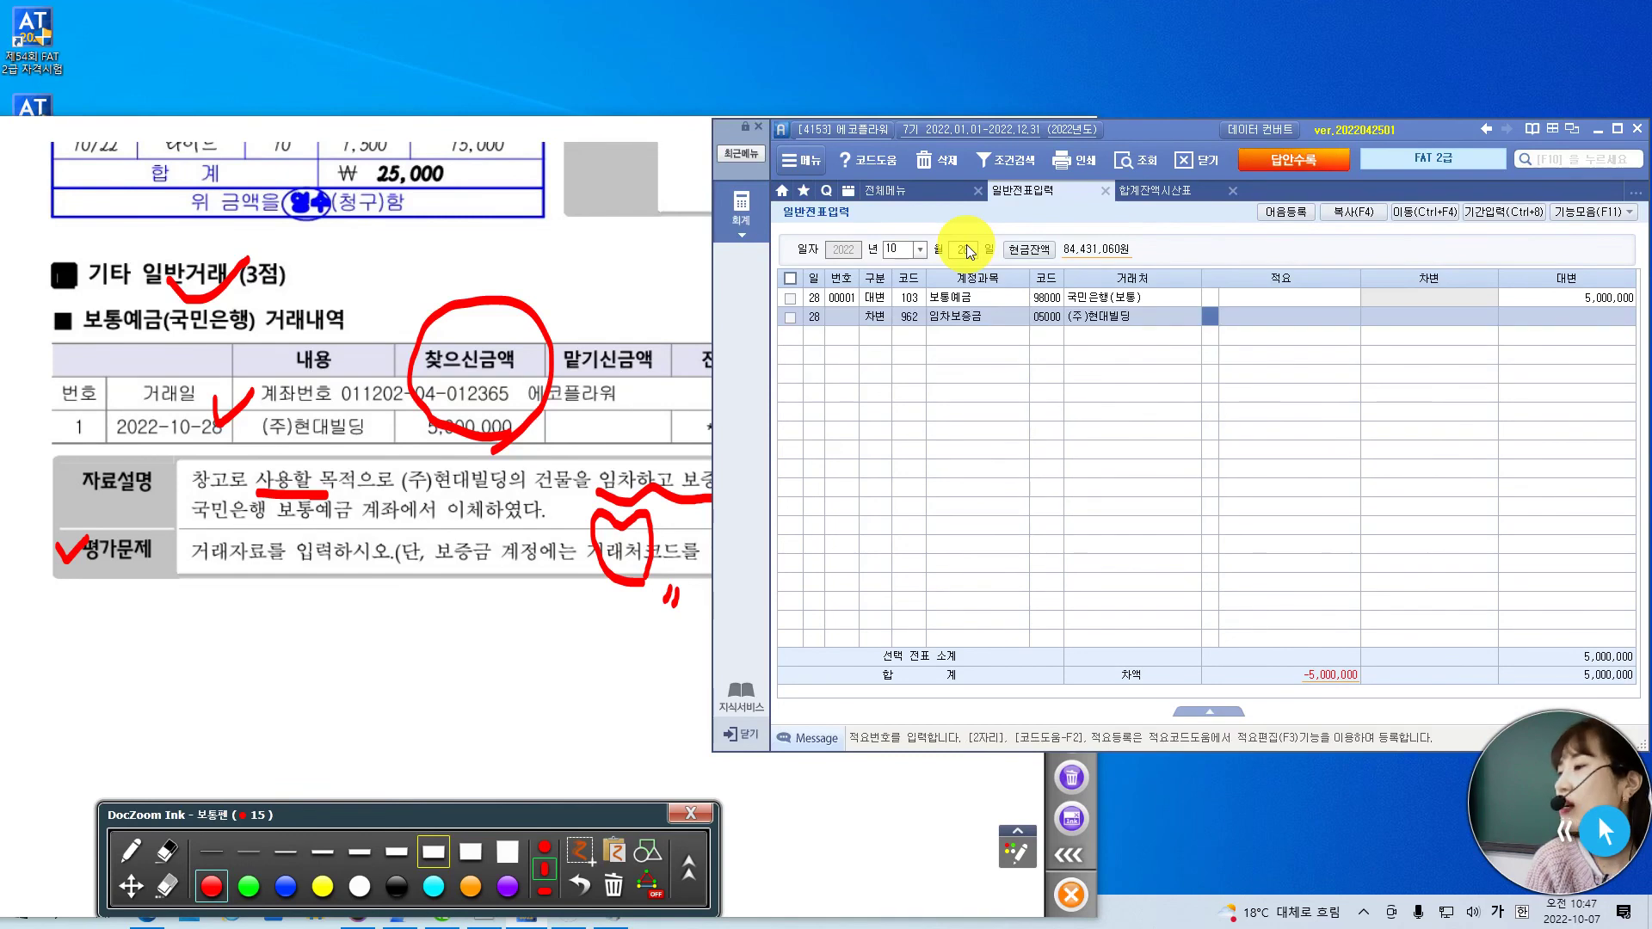
key("Return")
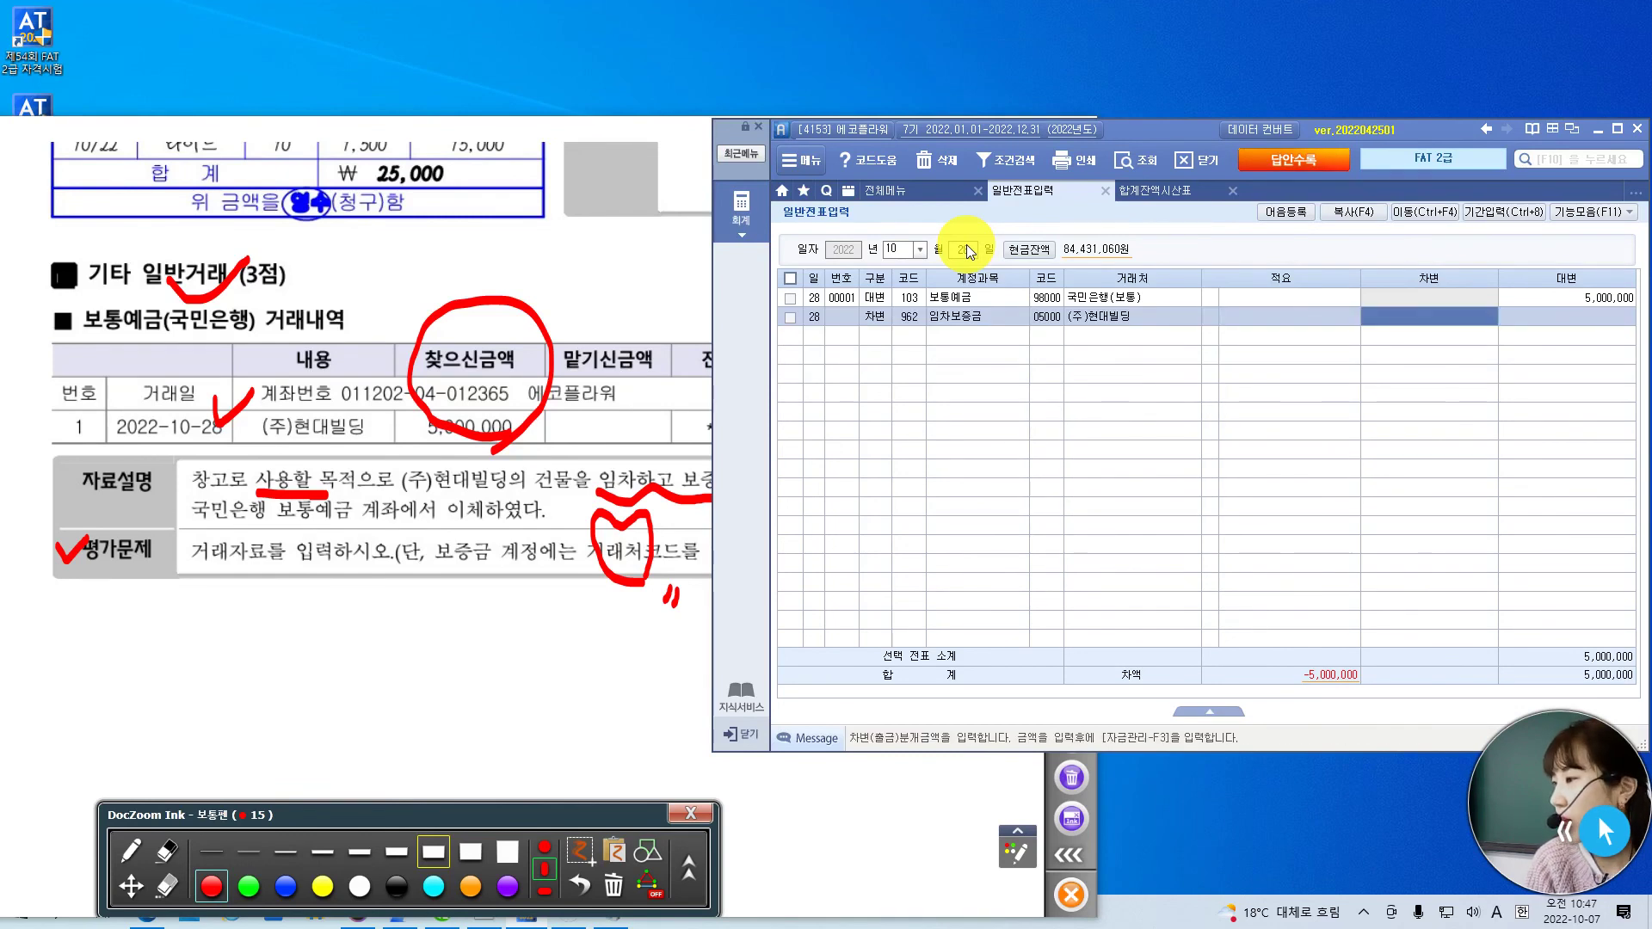
key("Return")
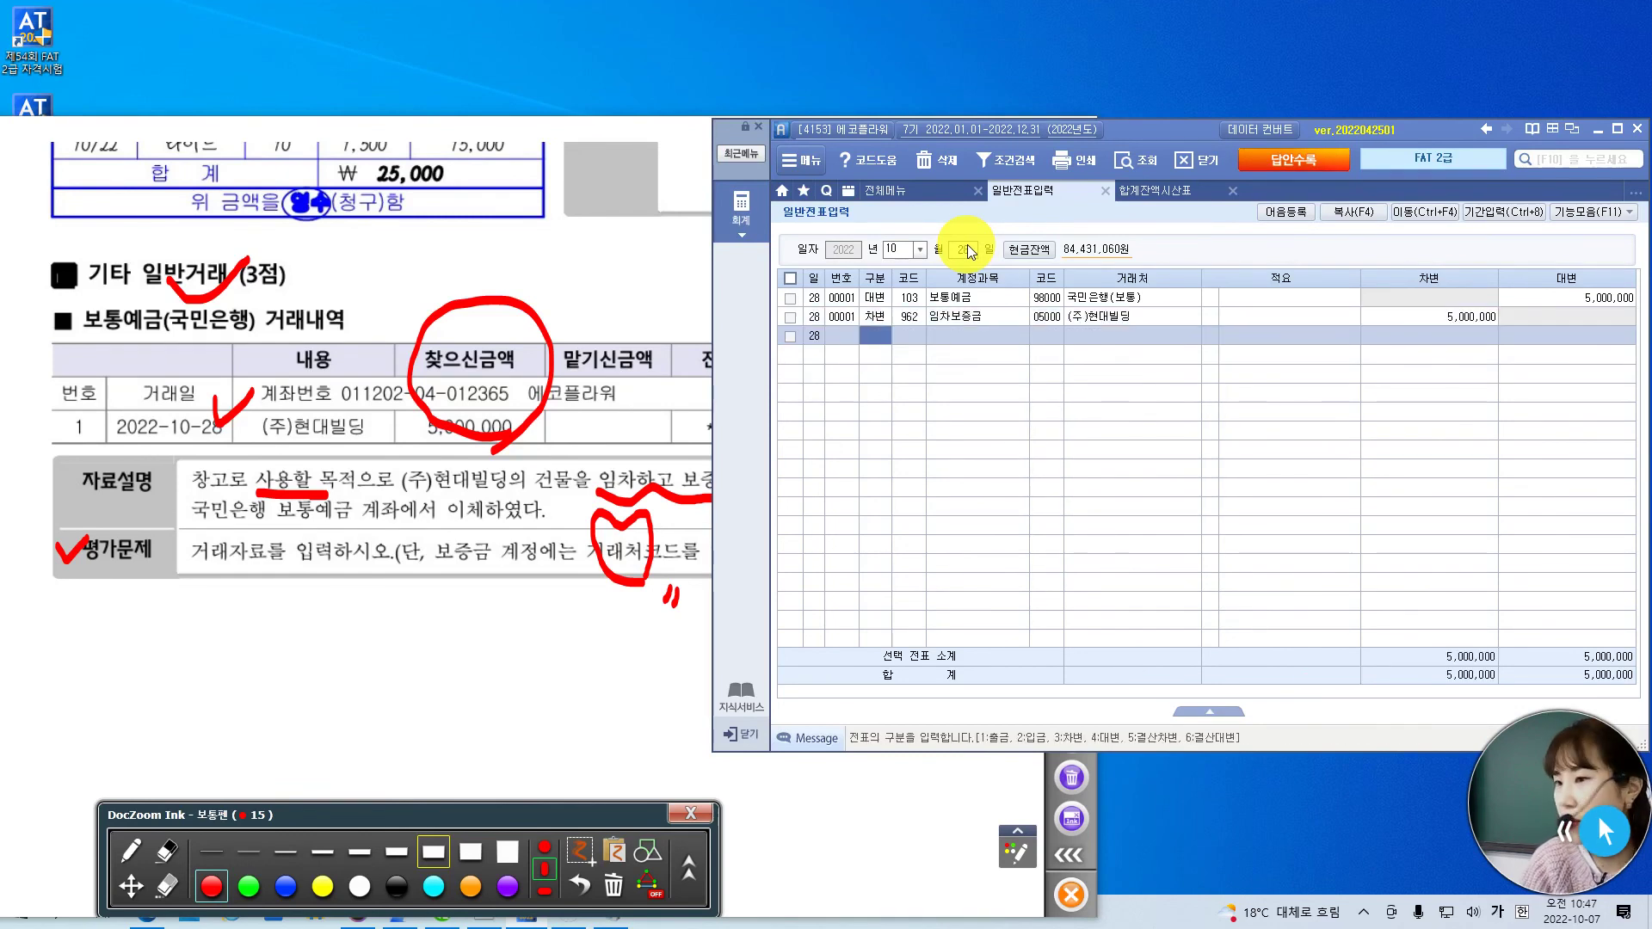
left_click(131, 886)
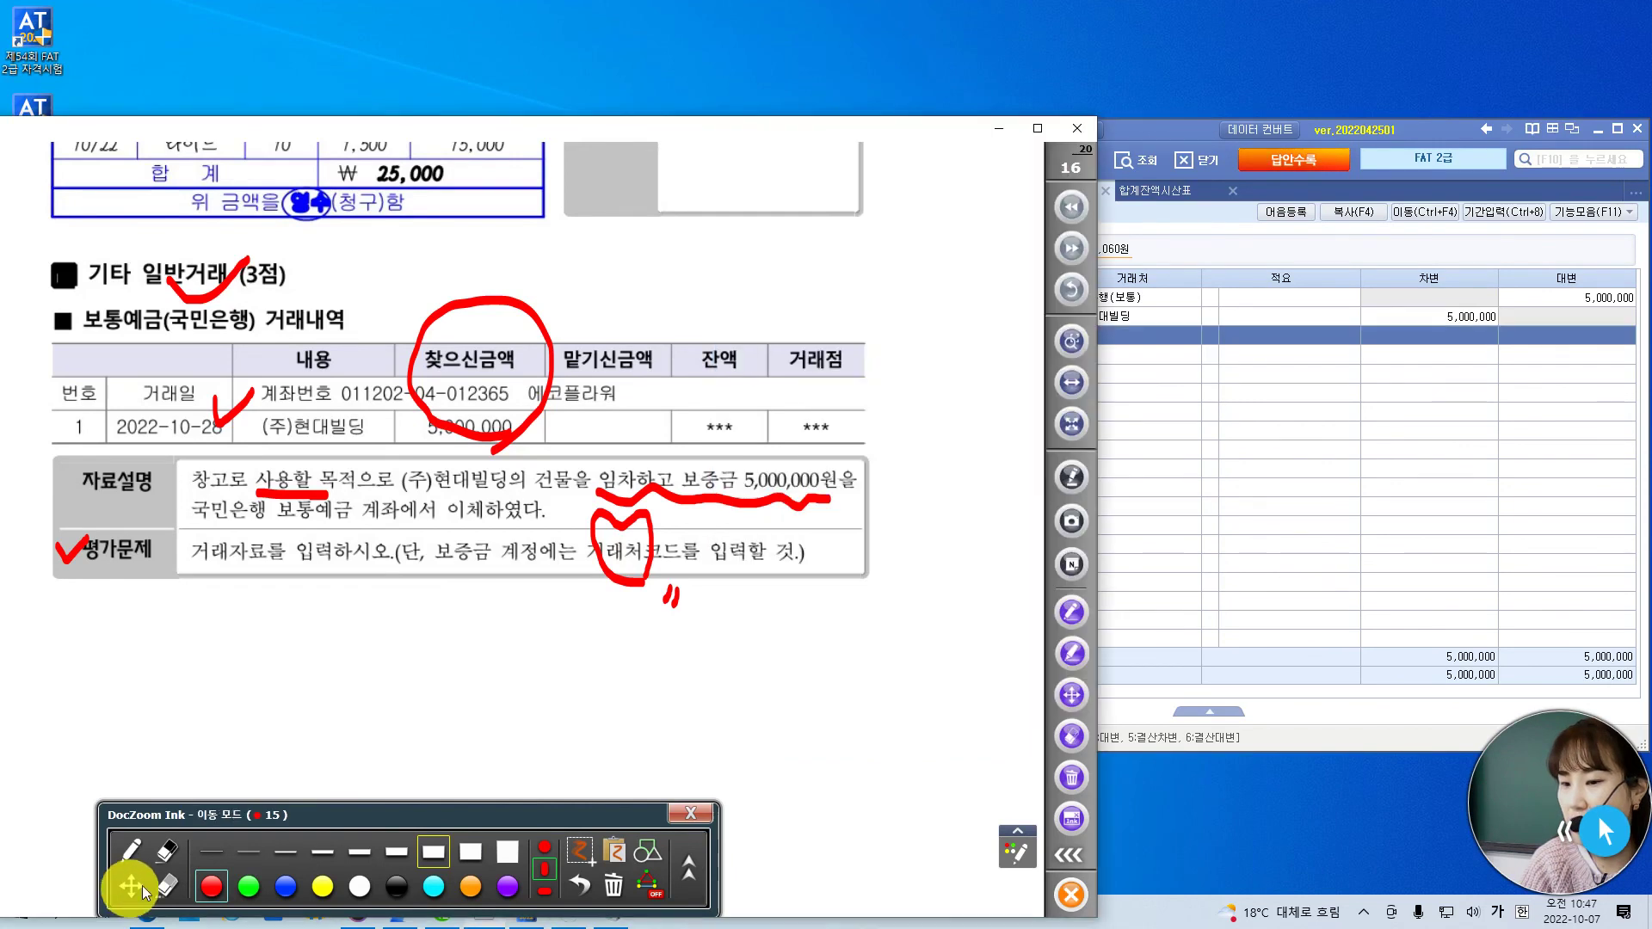
- On the next exam page's 입력자료 수정 question, strike 8월 and circle month 9
left_click(1073, 247)
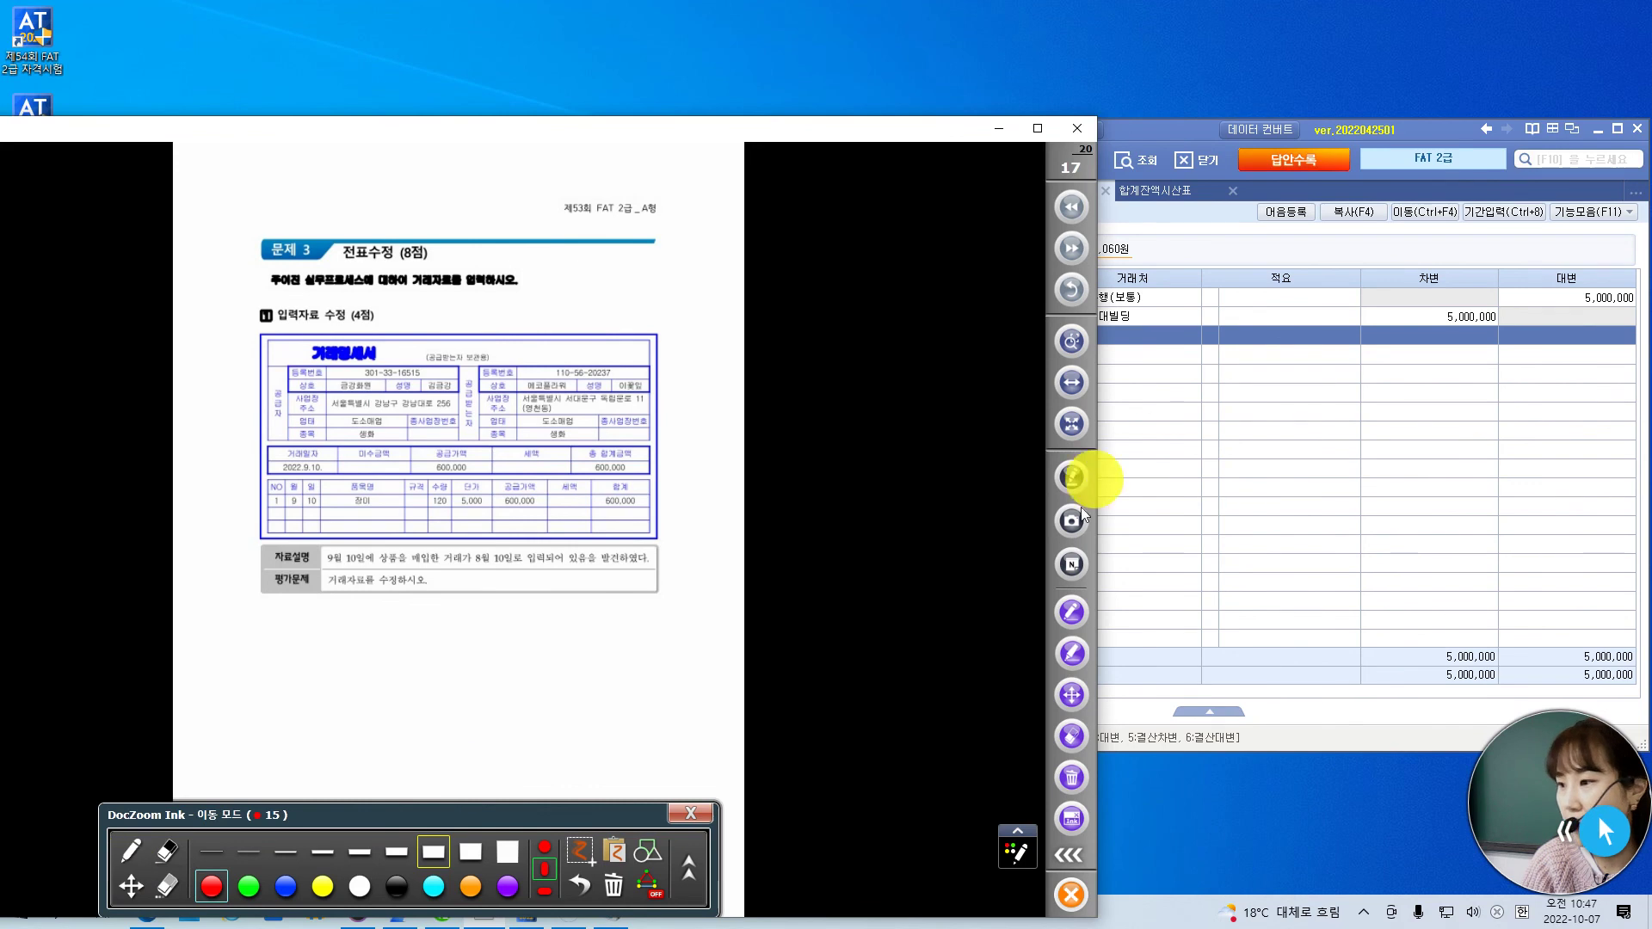
left_click(1071, 382)
scroll(586, 731, "down", 5)
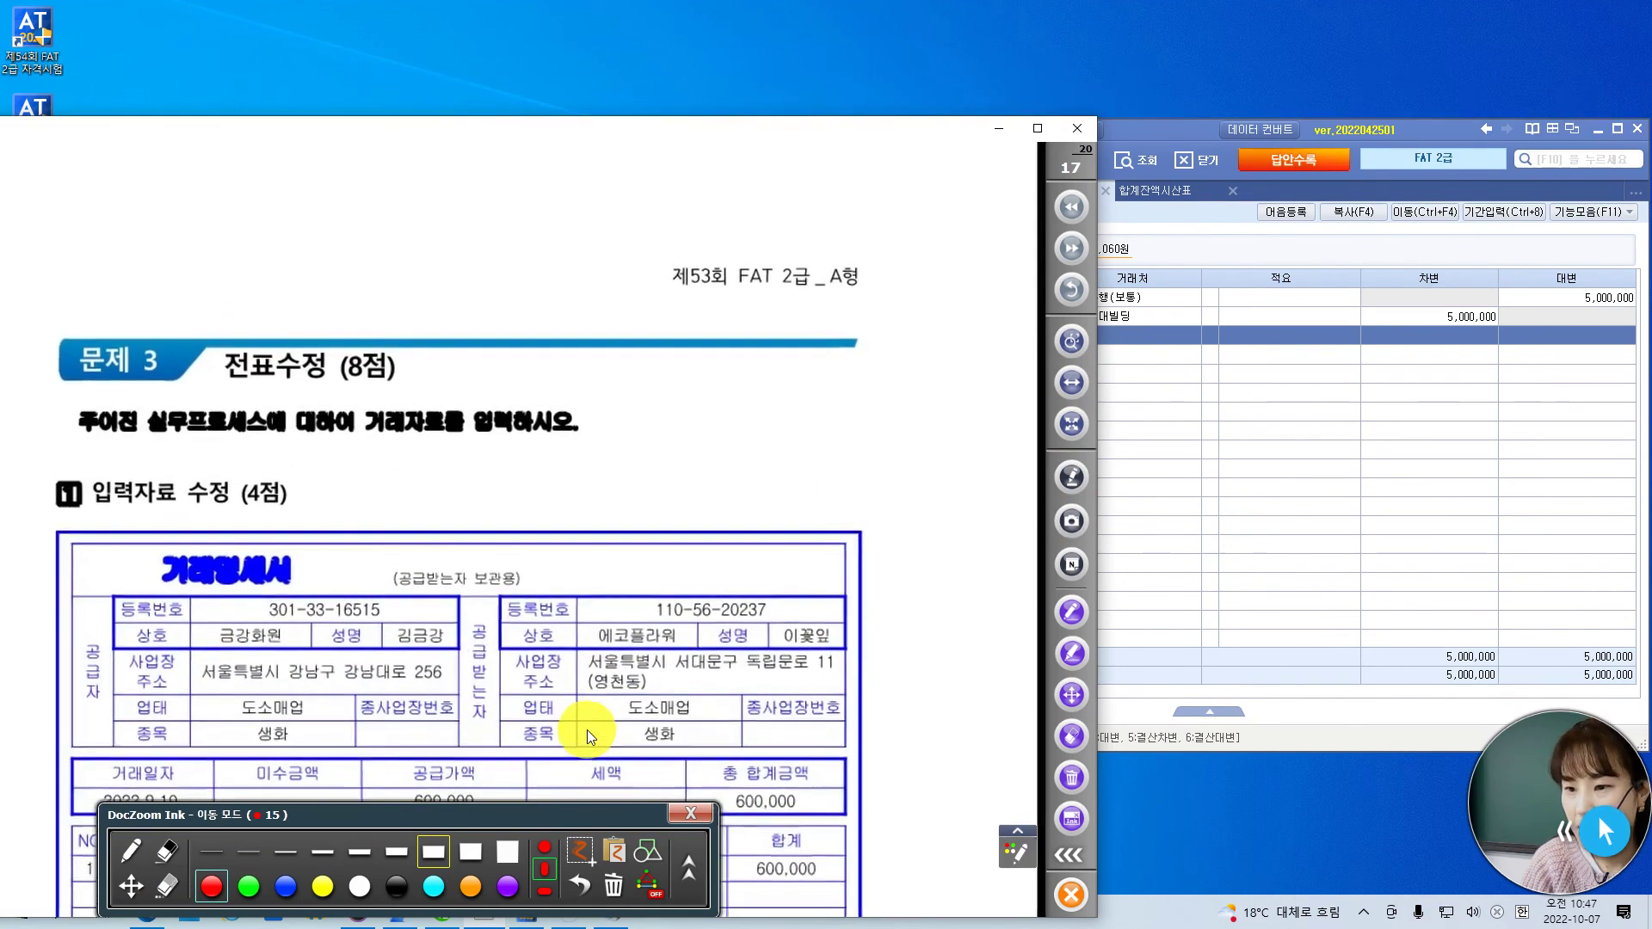
scroll(647, 688, "down", 4)
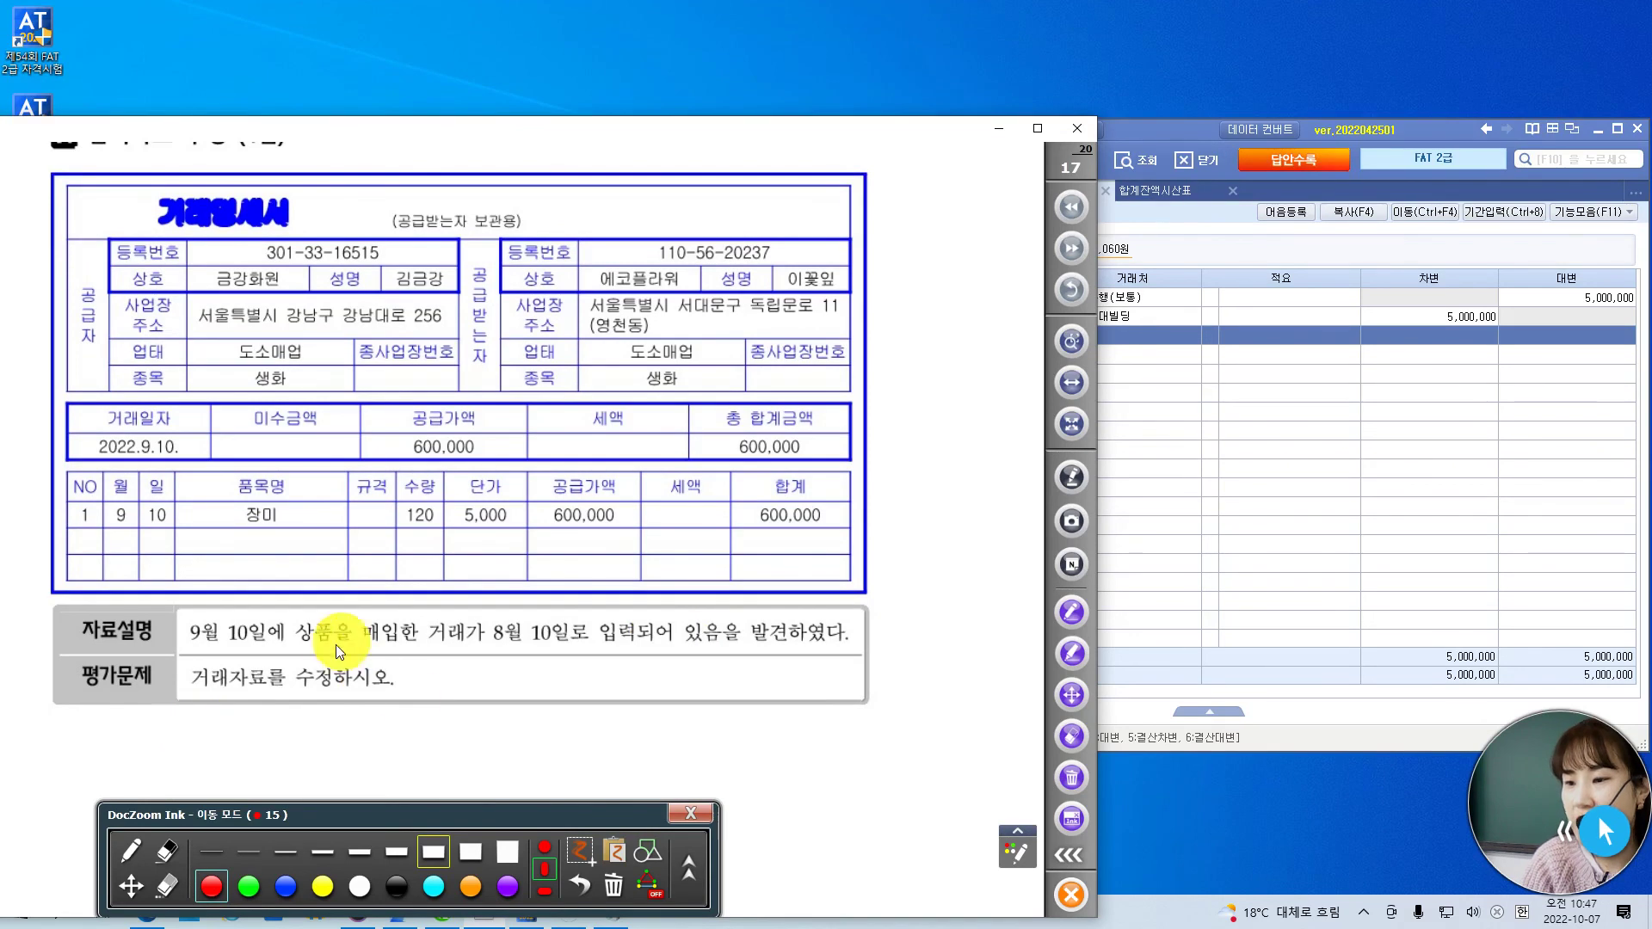
left_click(130, 852)
mouse_move(510, 601)
left_mouse_down()
mouse_move(484, 654)
mouse_move(845, 656)
left_mouse_up()
mouse_move(108, 487)
left_mouse_down()
mouse_move(107, 526)
mouse_move(160, 528)
mouse_move(113, 481)
left_mouse_up()
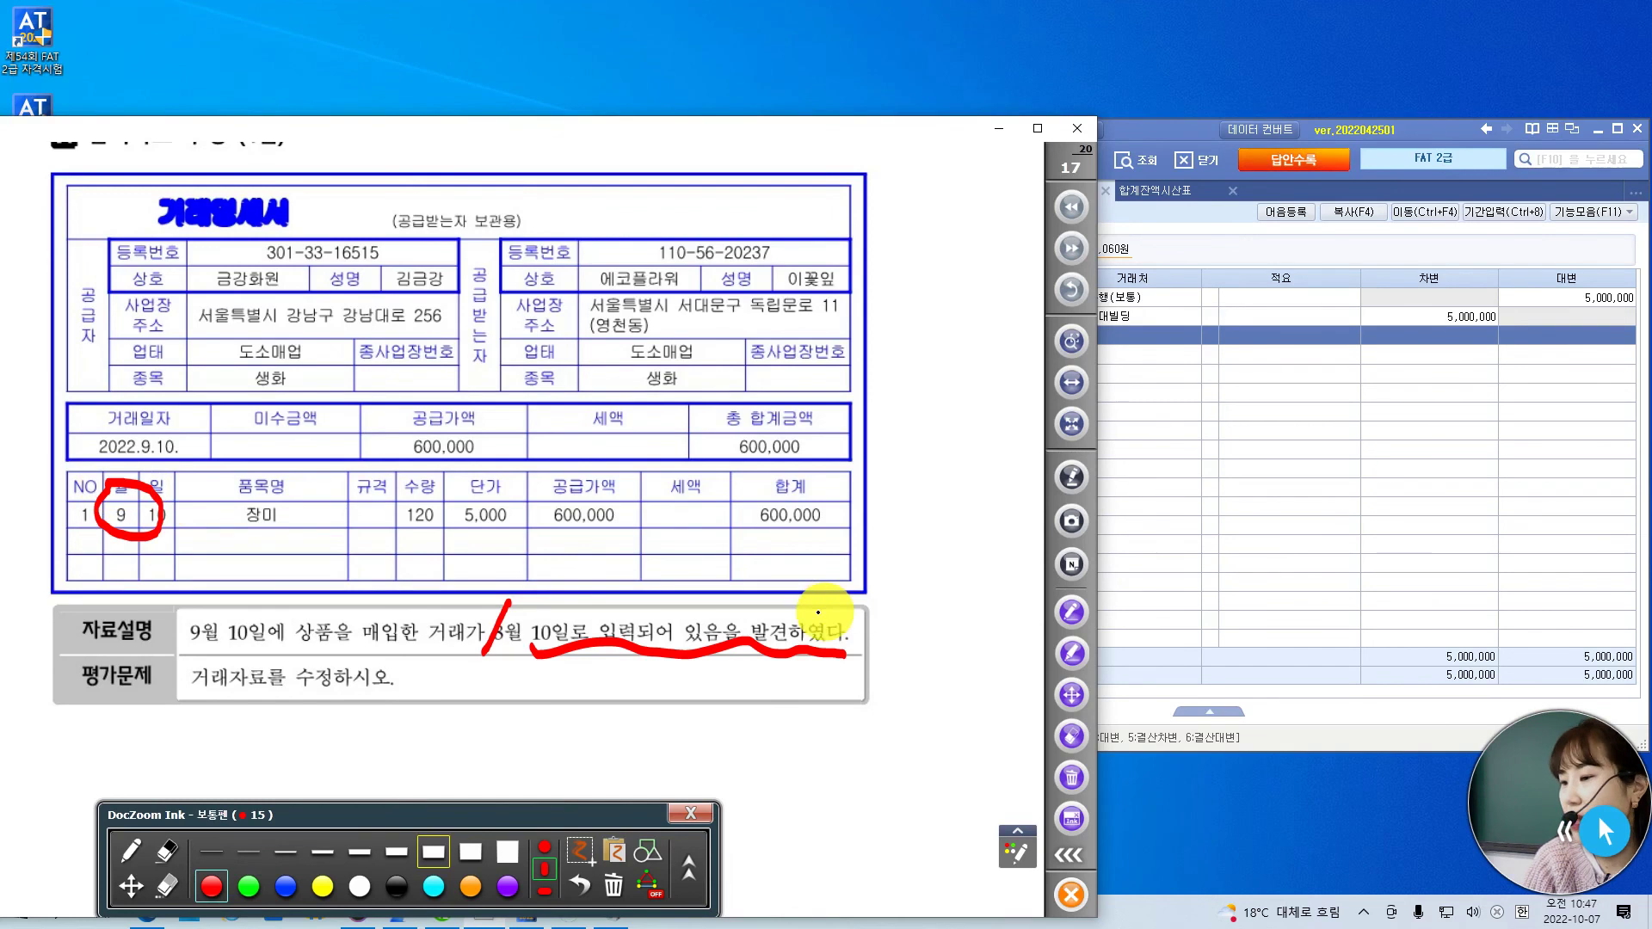
left_click_drag(811, 596, 858, 583)
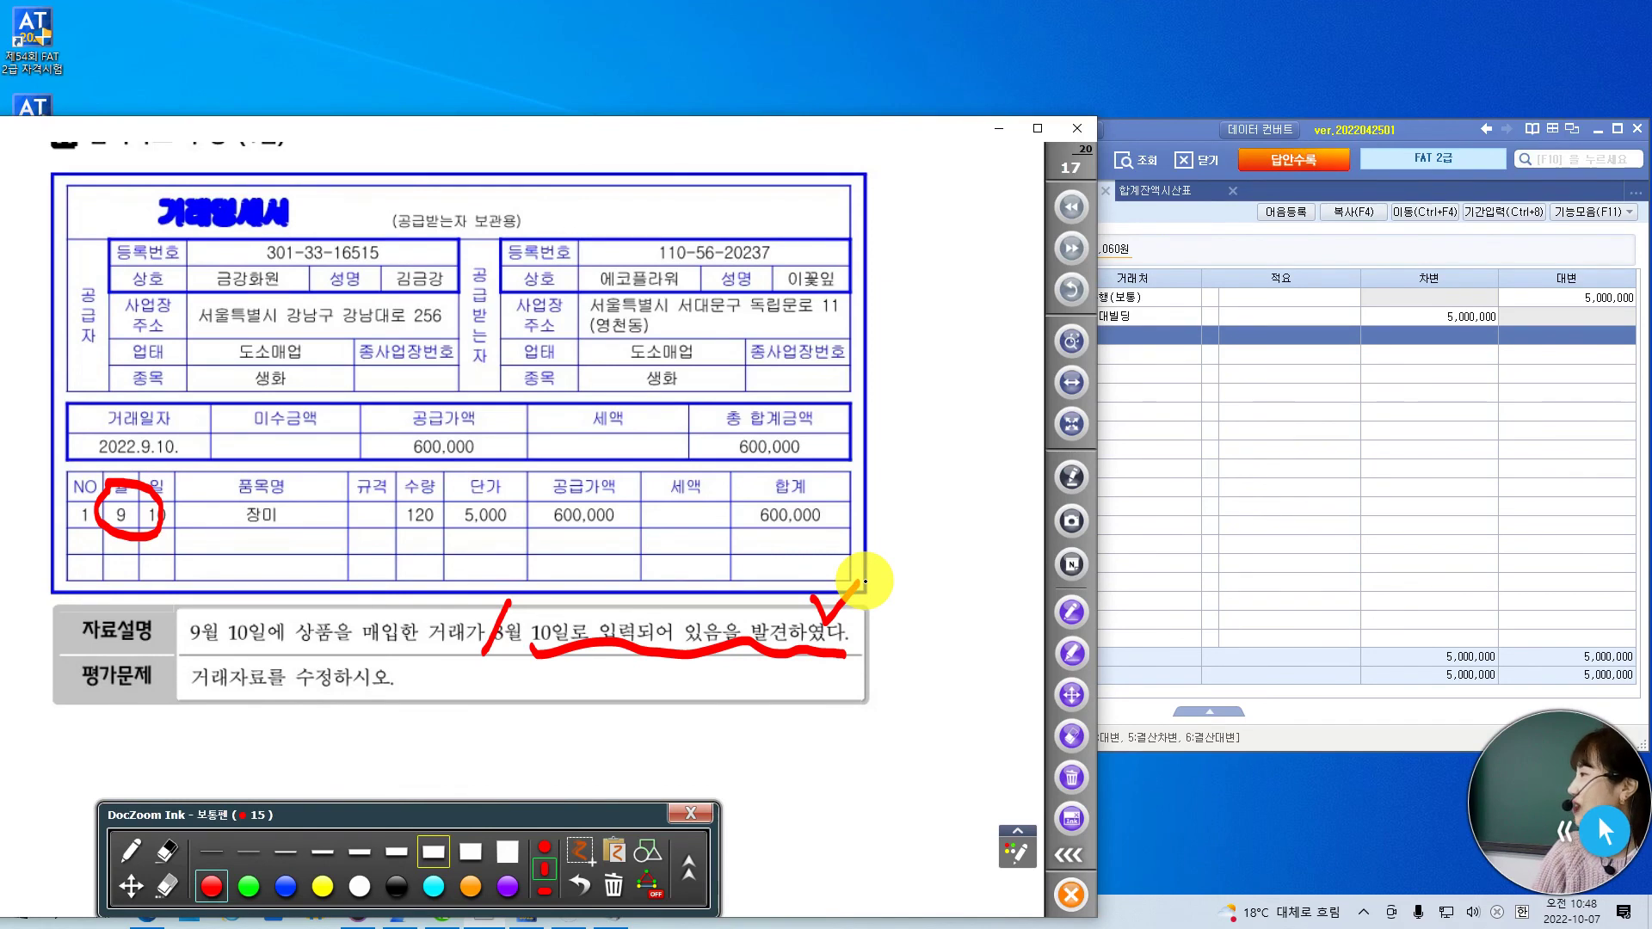
left_click(131, 886)
scroll(325, 550, "up", 1)
scroll(325, 550, "up", 2)
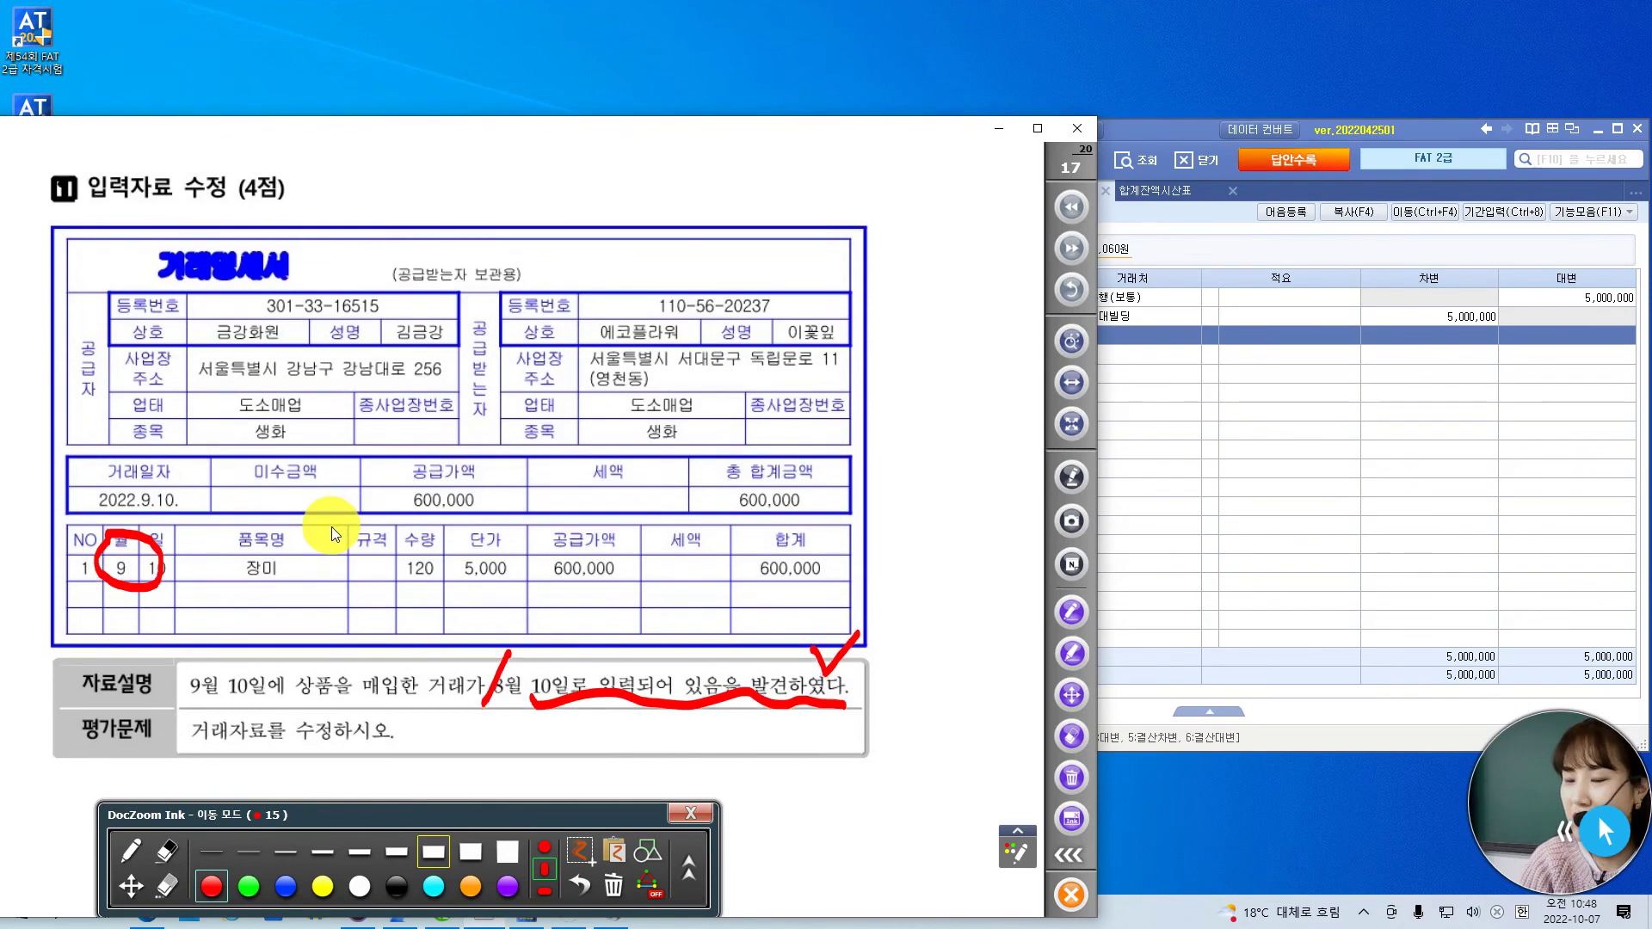
- Load the August 10 journal entries and select the 600,000 merchandise purchase voucher
left_click(1179, 139)
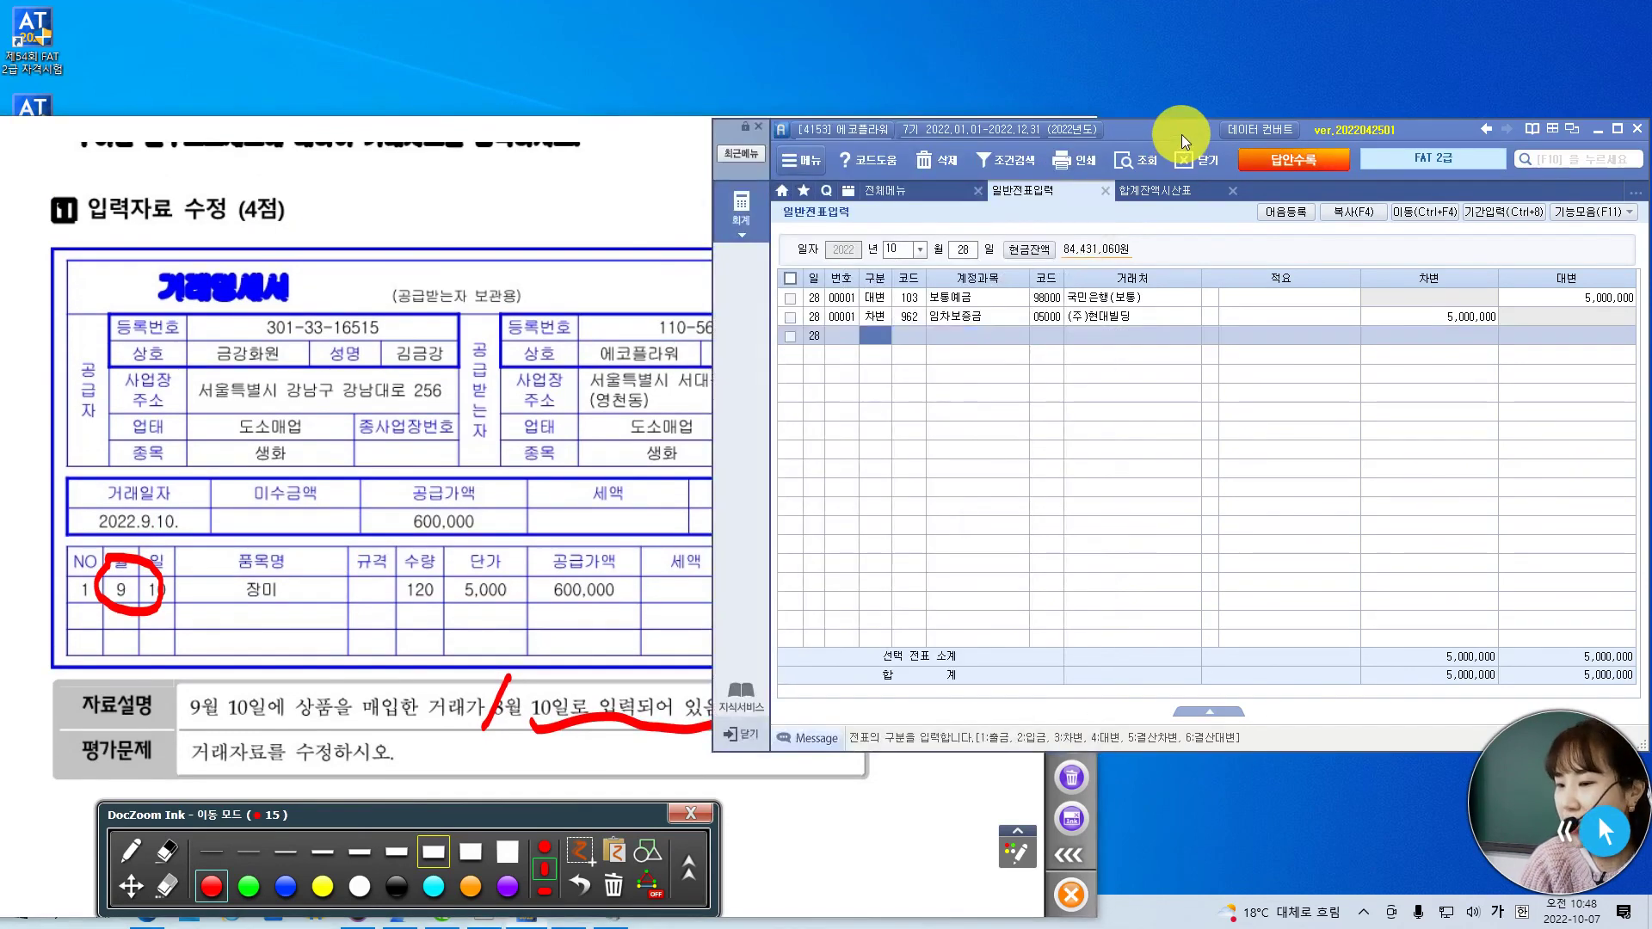
left_click(915, 250)
type("08")
key("Return")
type("10")
key("Return")
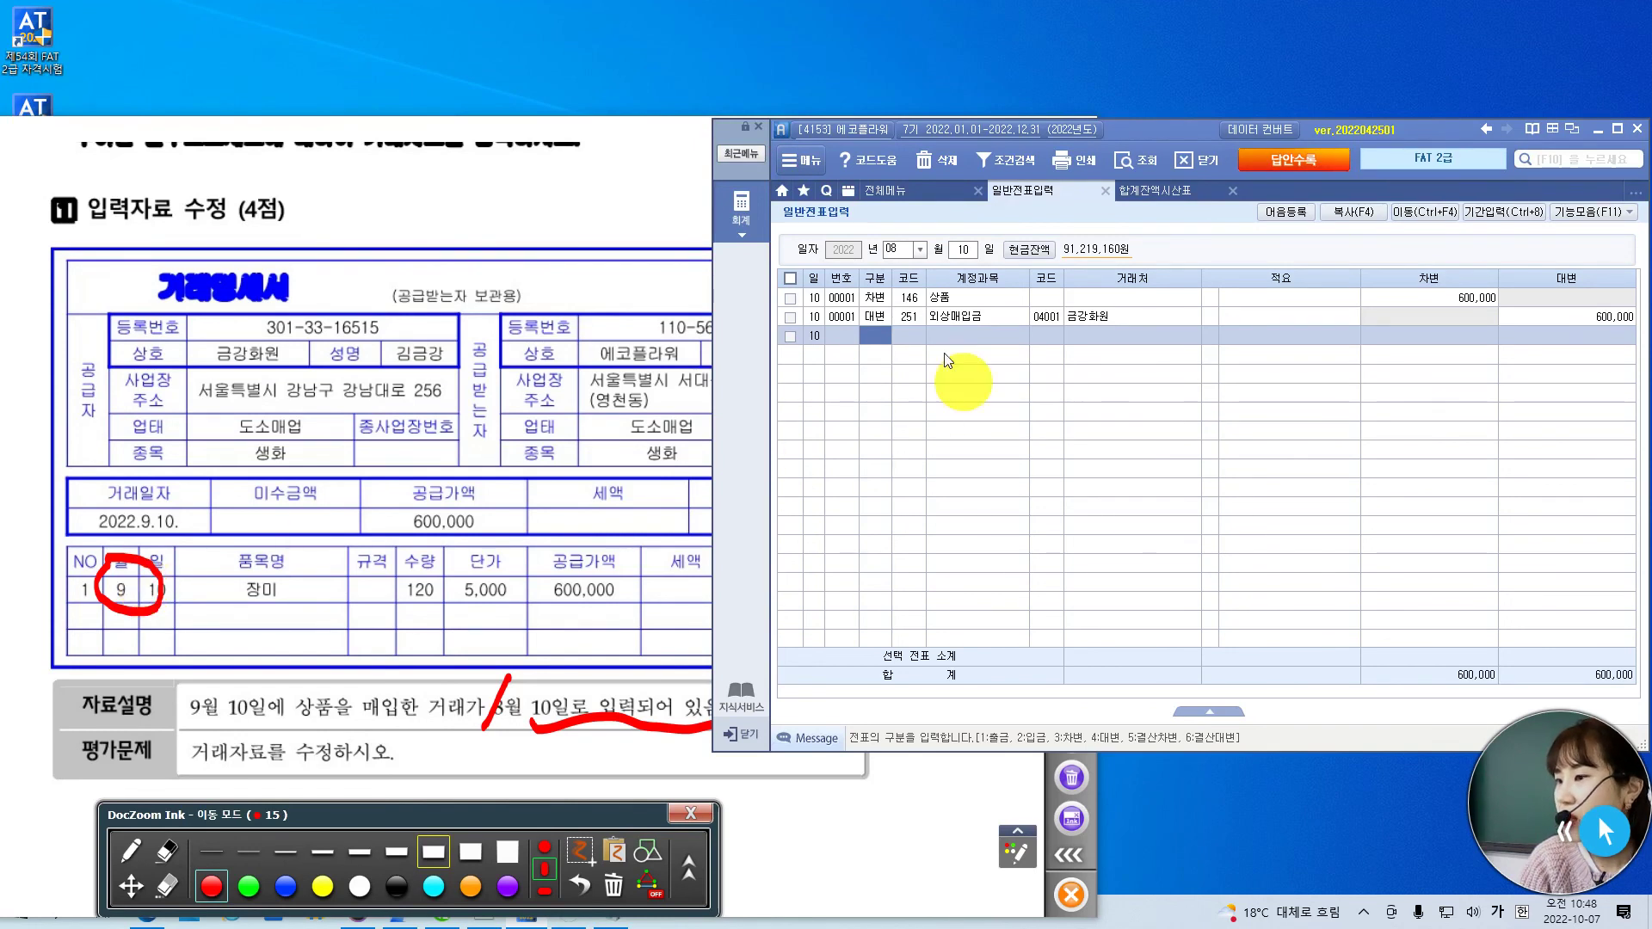
left_click(792, 301)
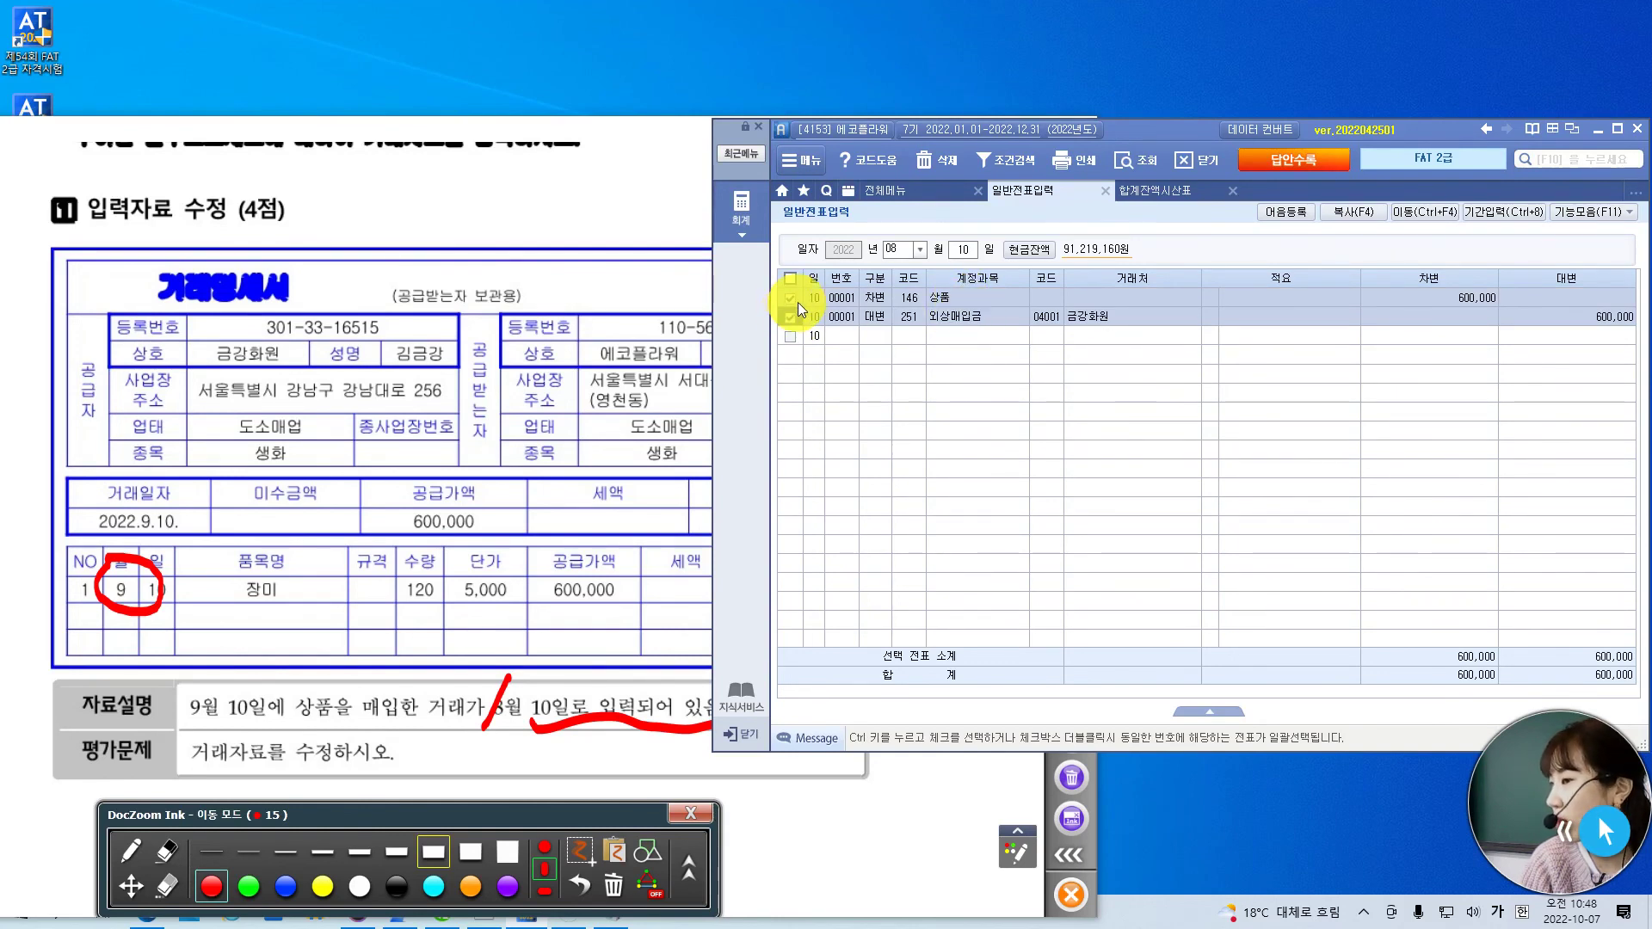
- Move the voucher to September 10 and load Sep 10 to confirm it
left_click(1445, 210)
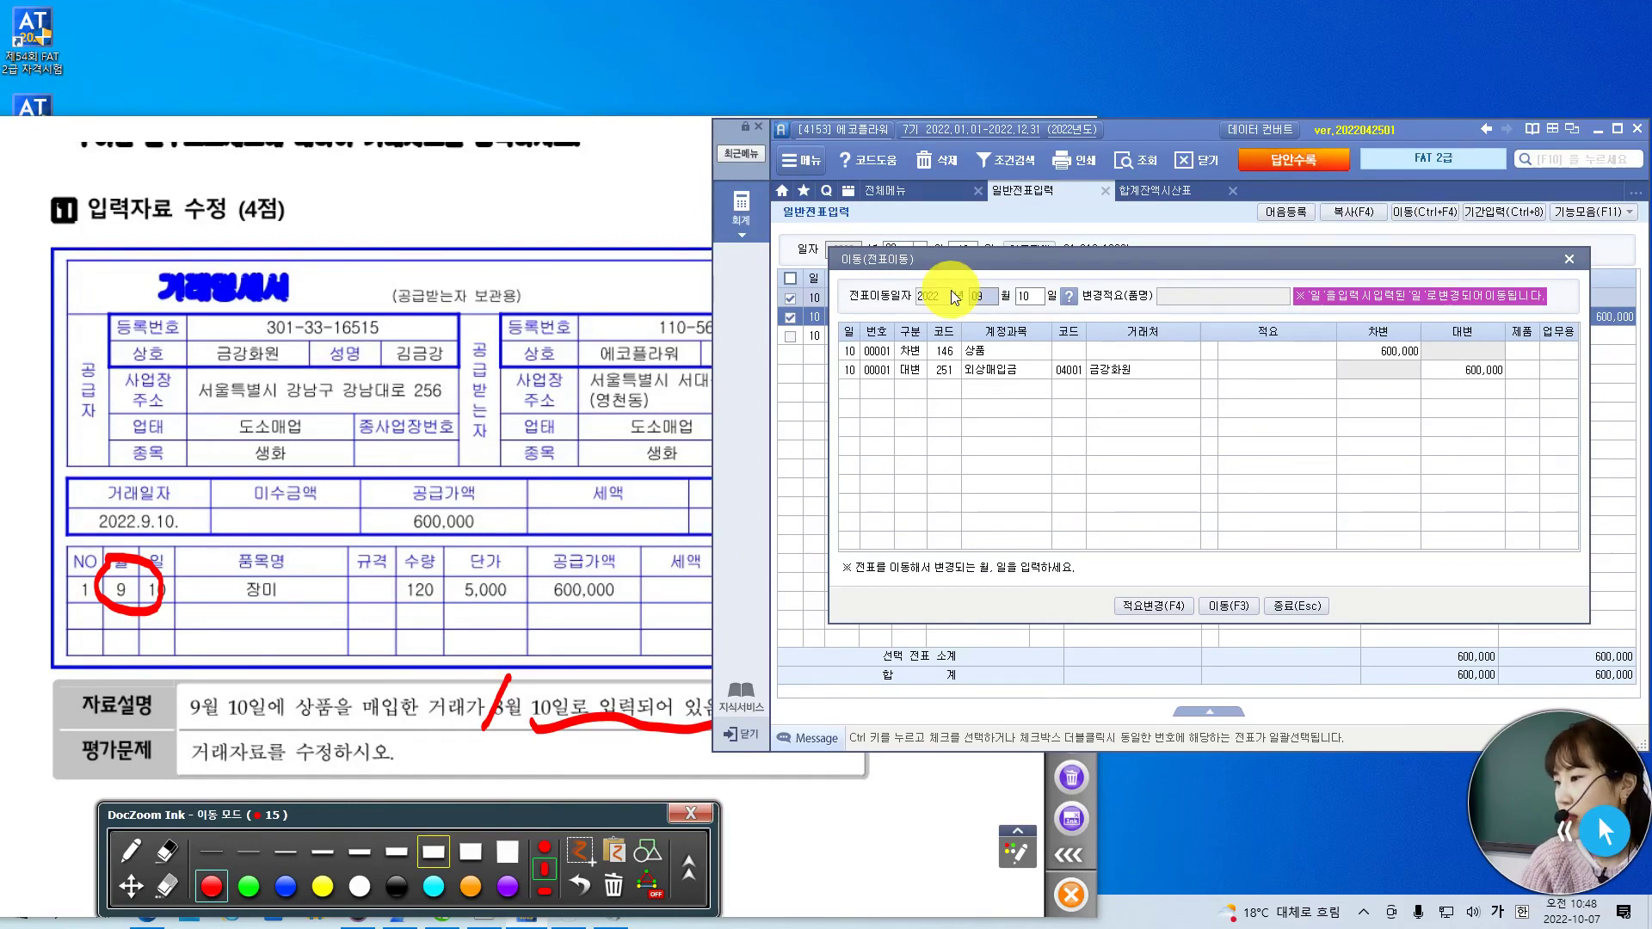
left_click(1227, 607)
left_click(844, 500)
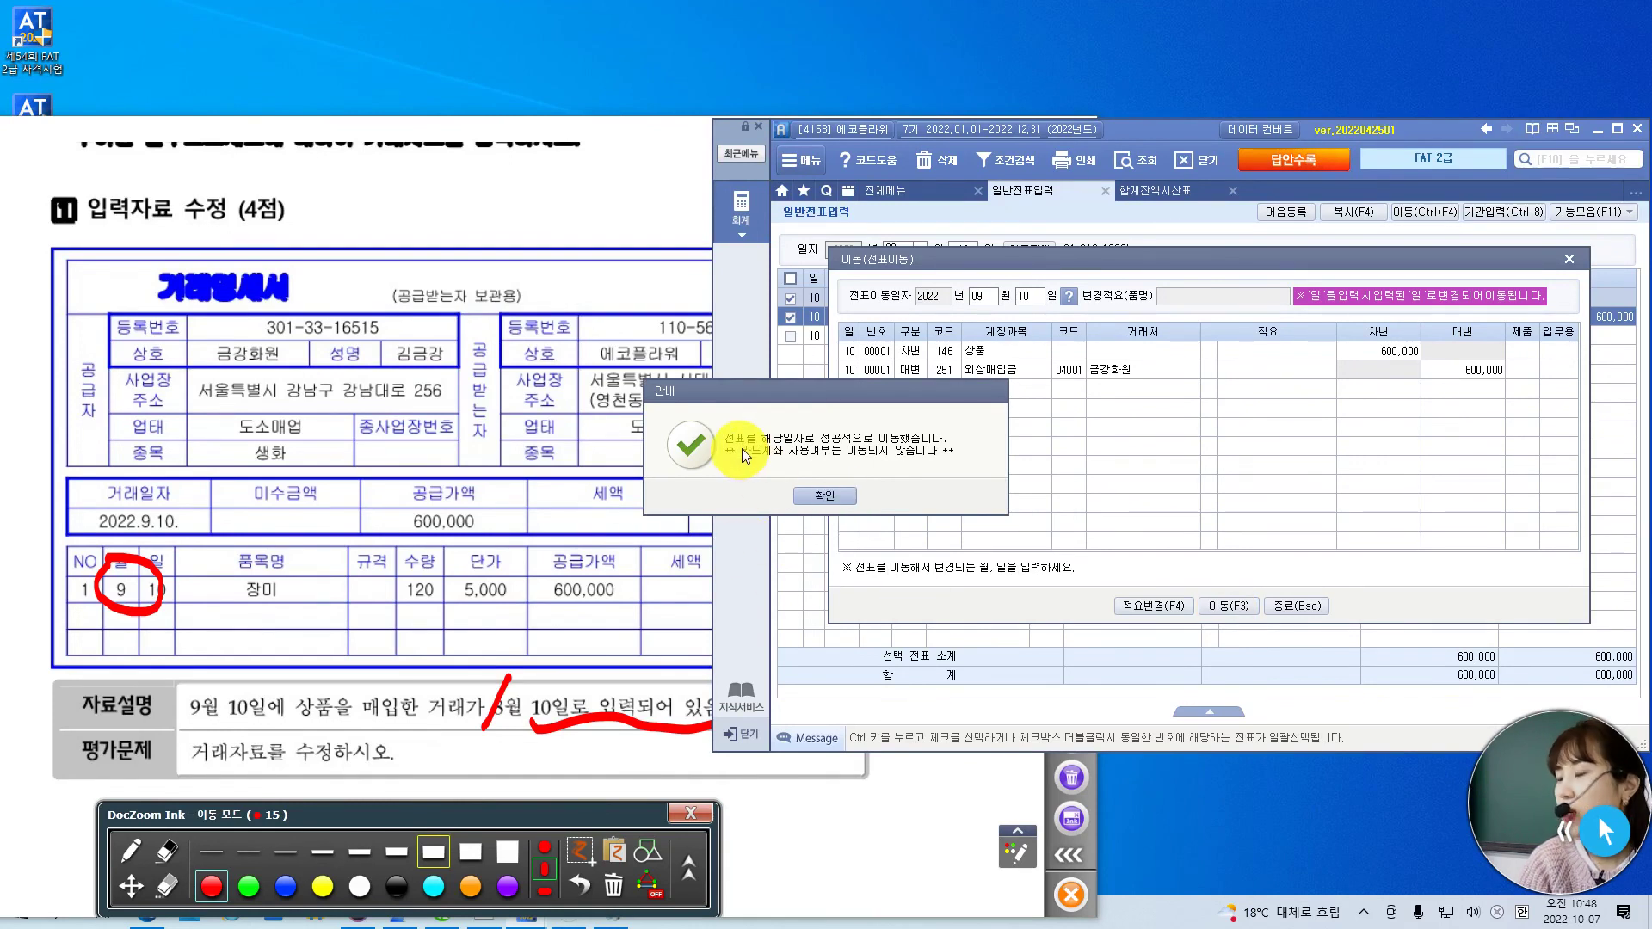
left_click(831, 493)
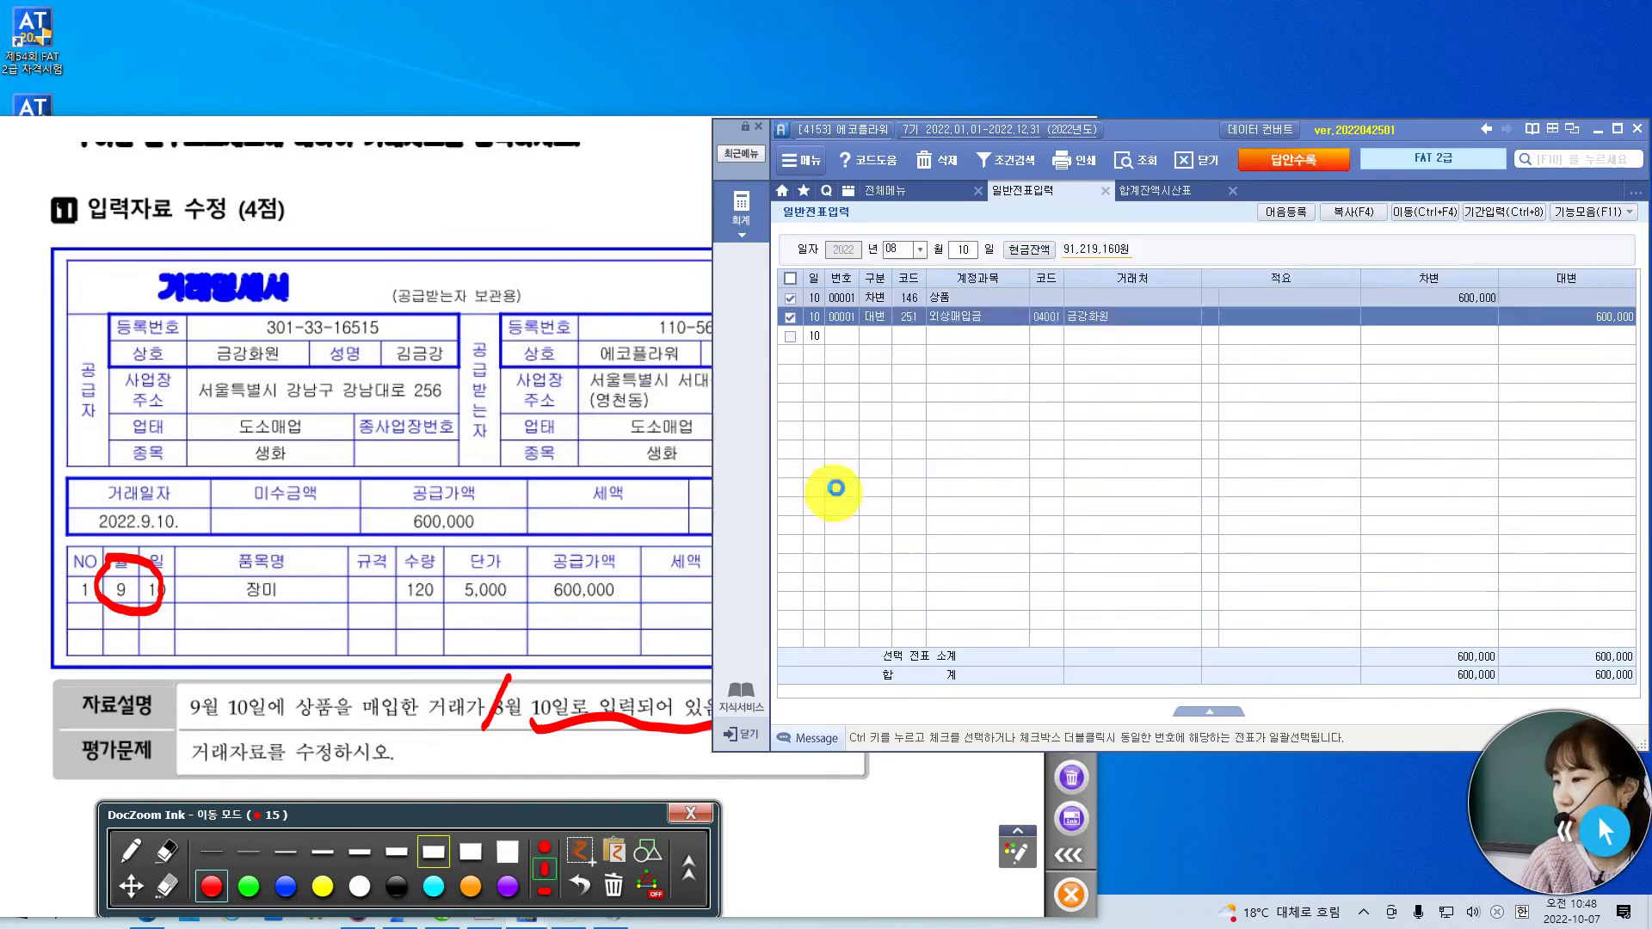
left_click(906, 249)
type("9")
key("Return")
key("Return")
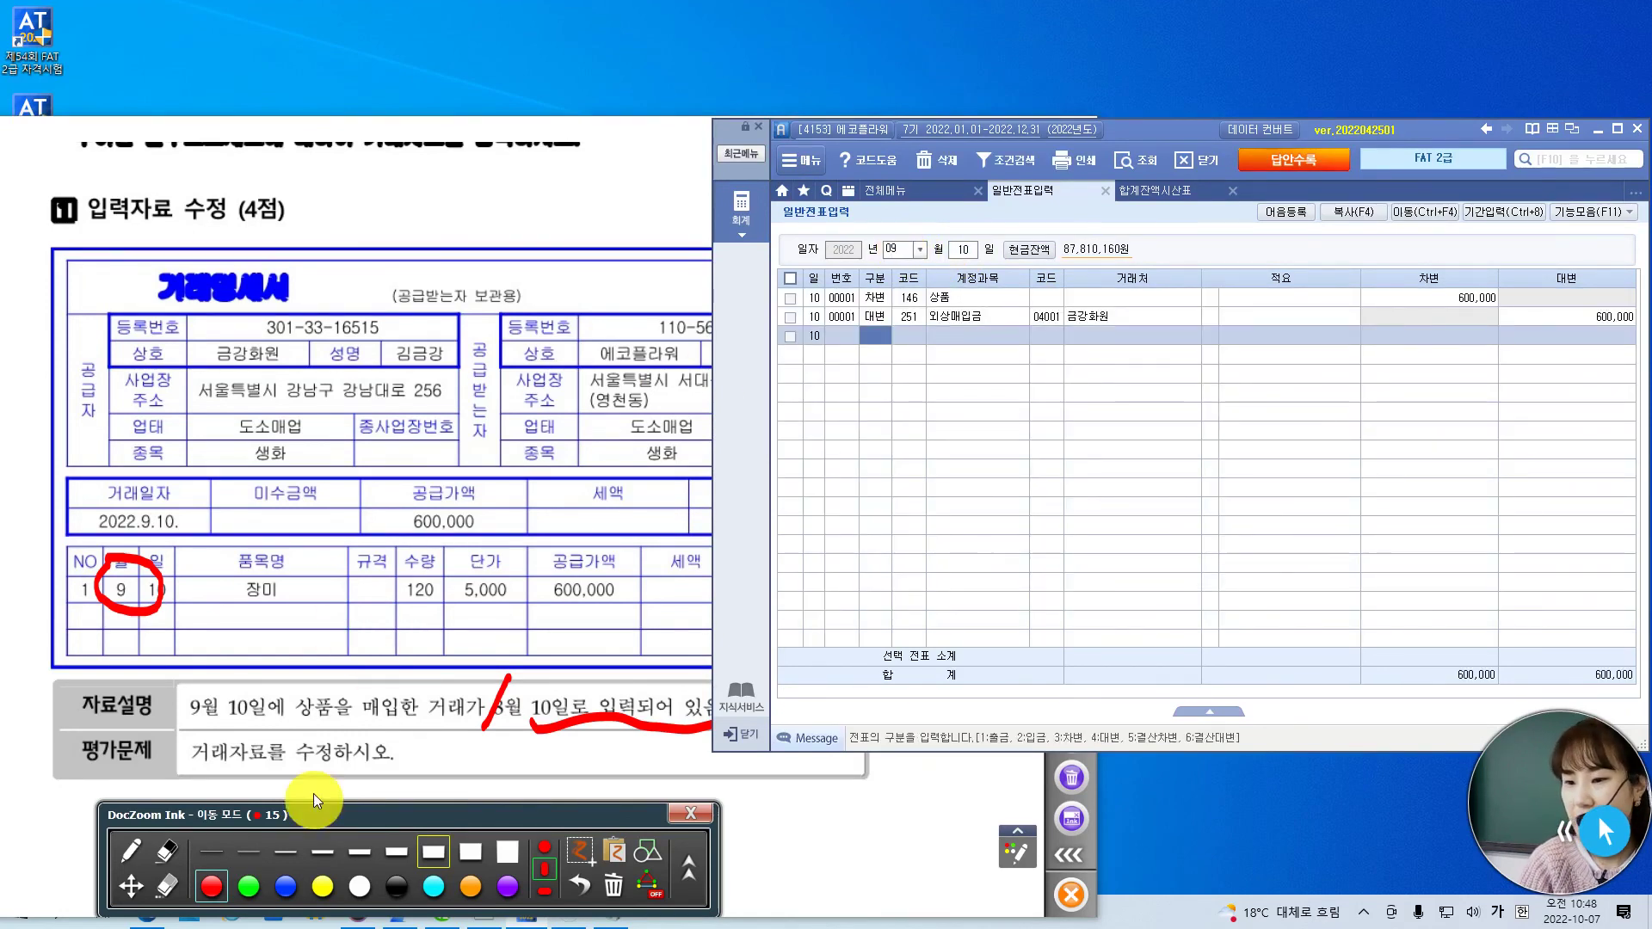
left_click(432, 215)
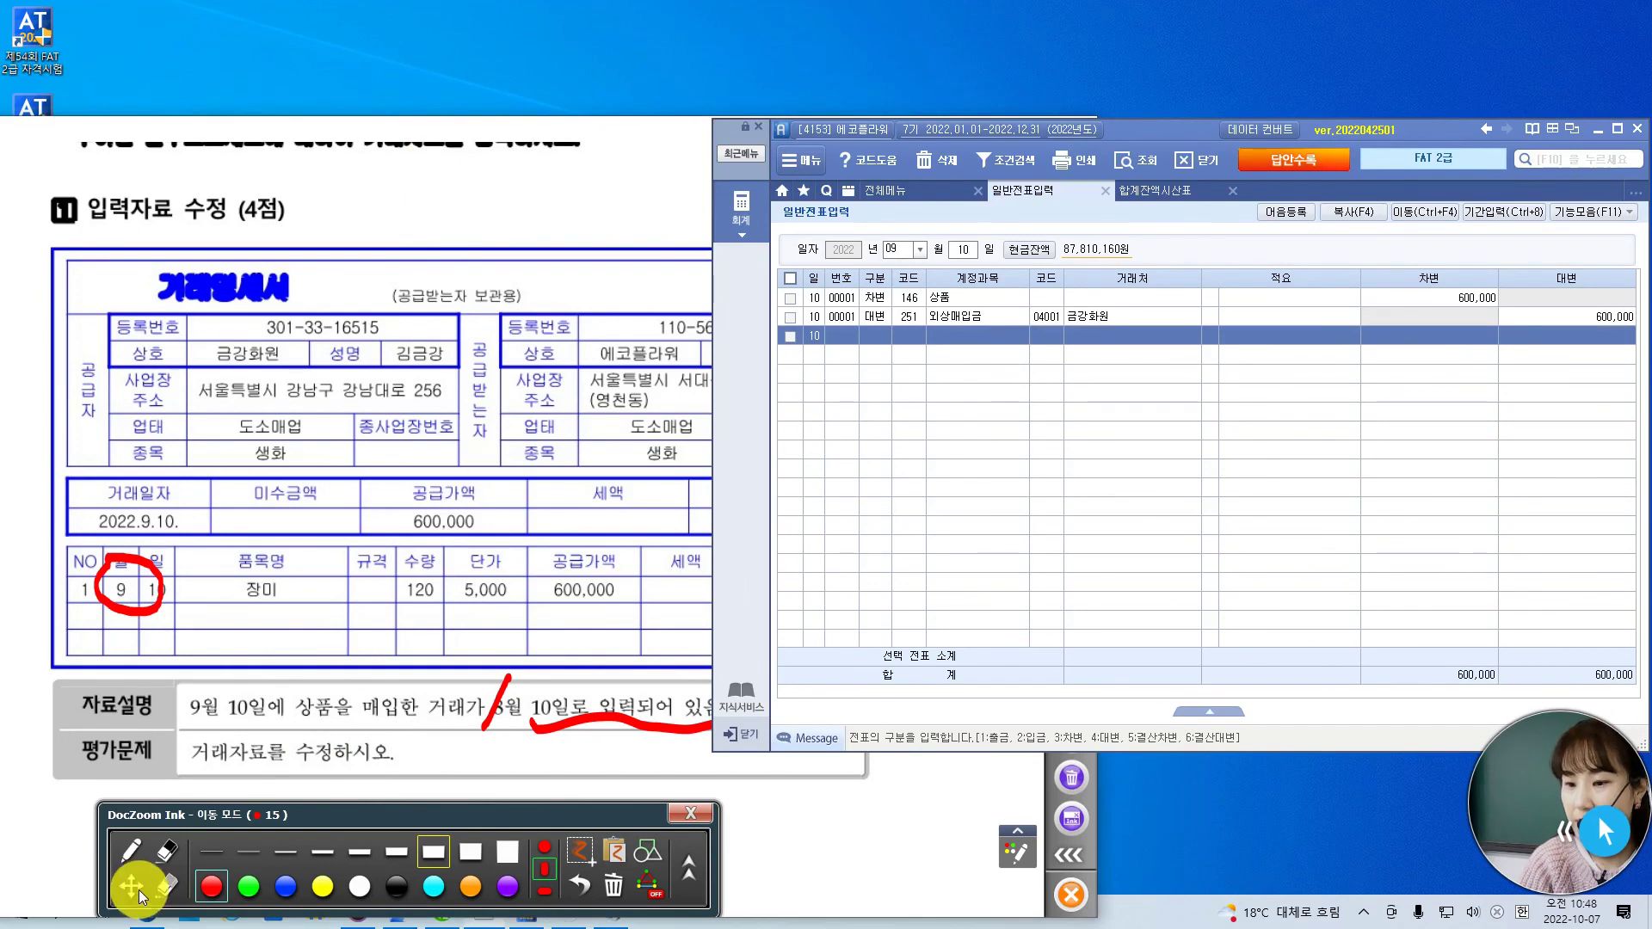
- Move the accounting window aside and show the next exam page's vehicle tax problem at full width
scroll(405, 654, "down", 5)
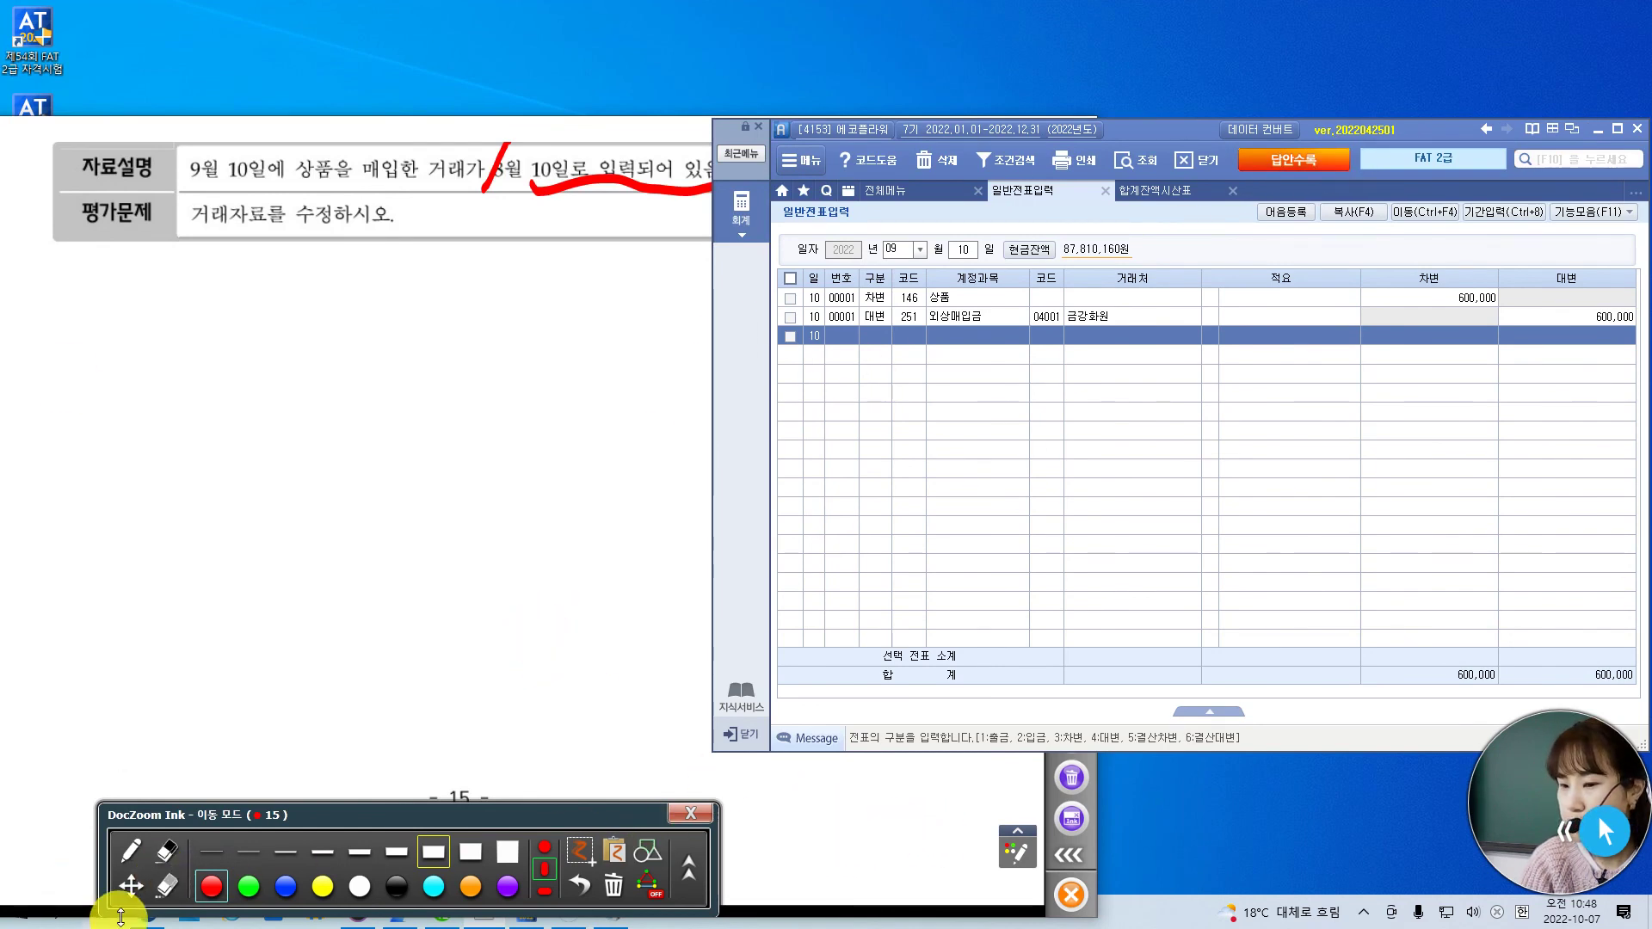
left_click_drag(1175, 134, 1551, 110)
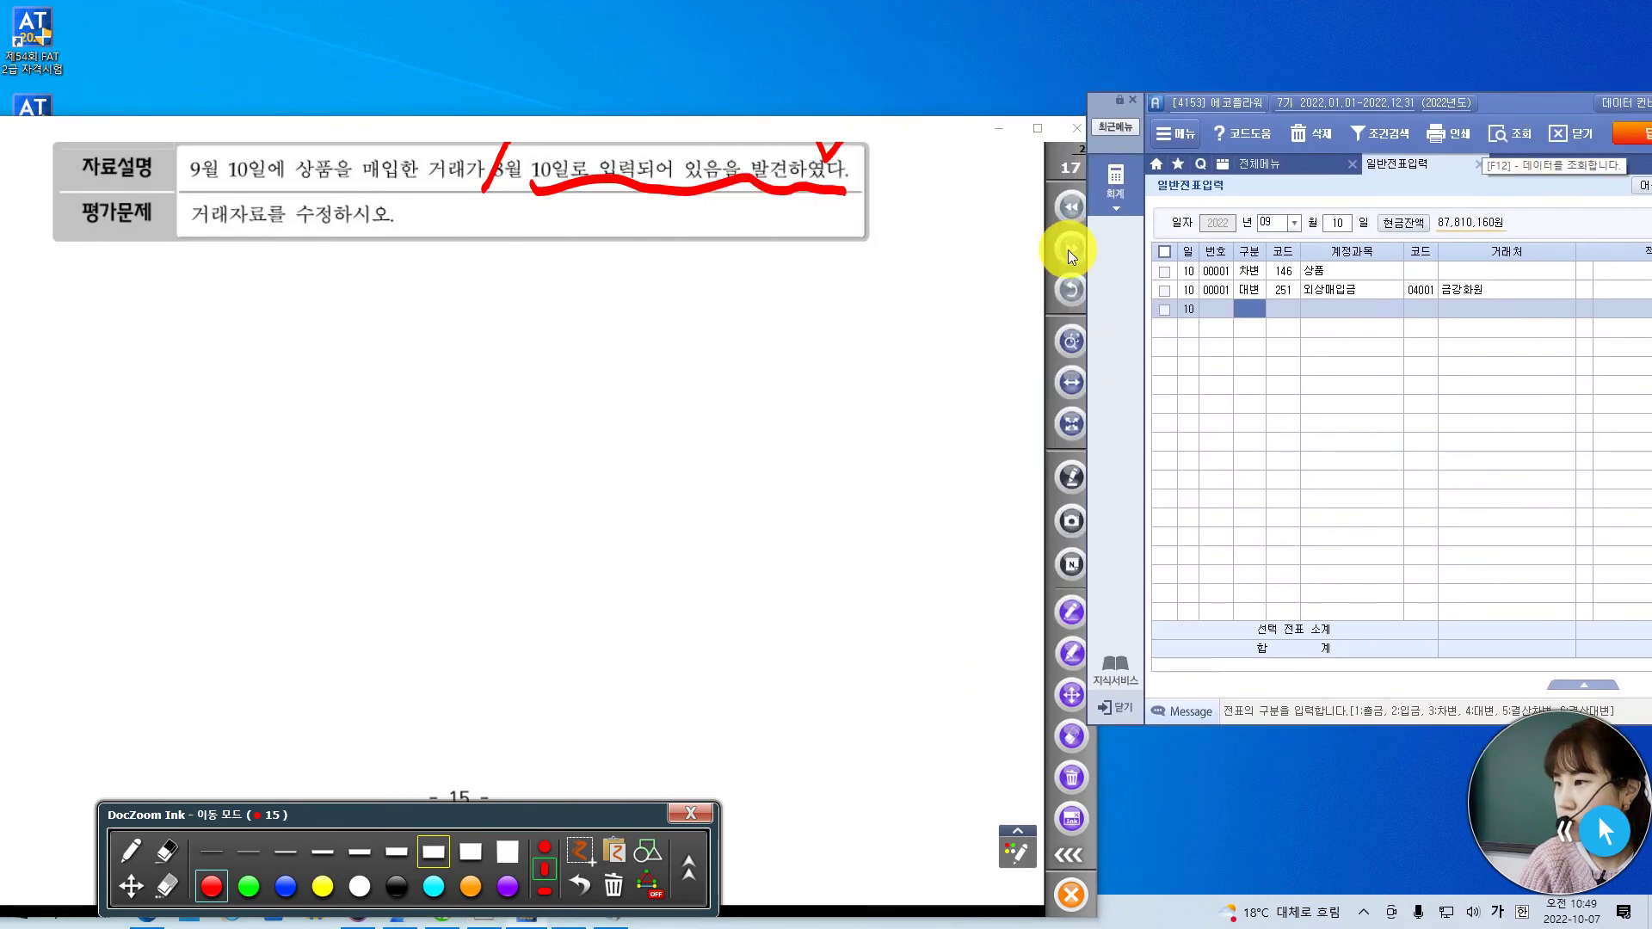
left_click(1068, 249)
left_click(1075, 386)
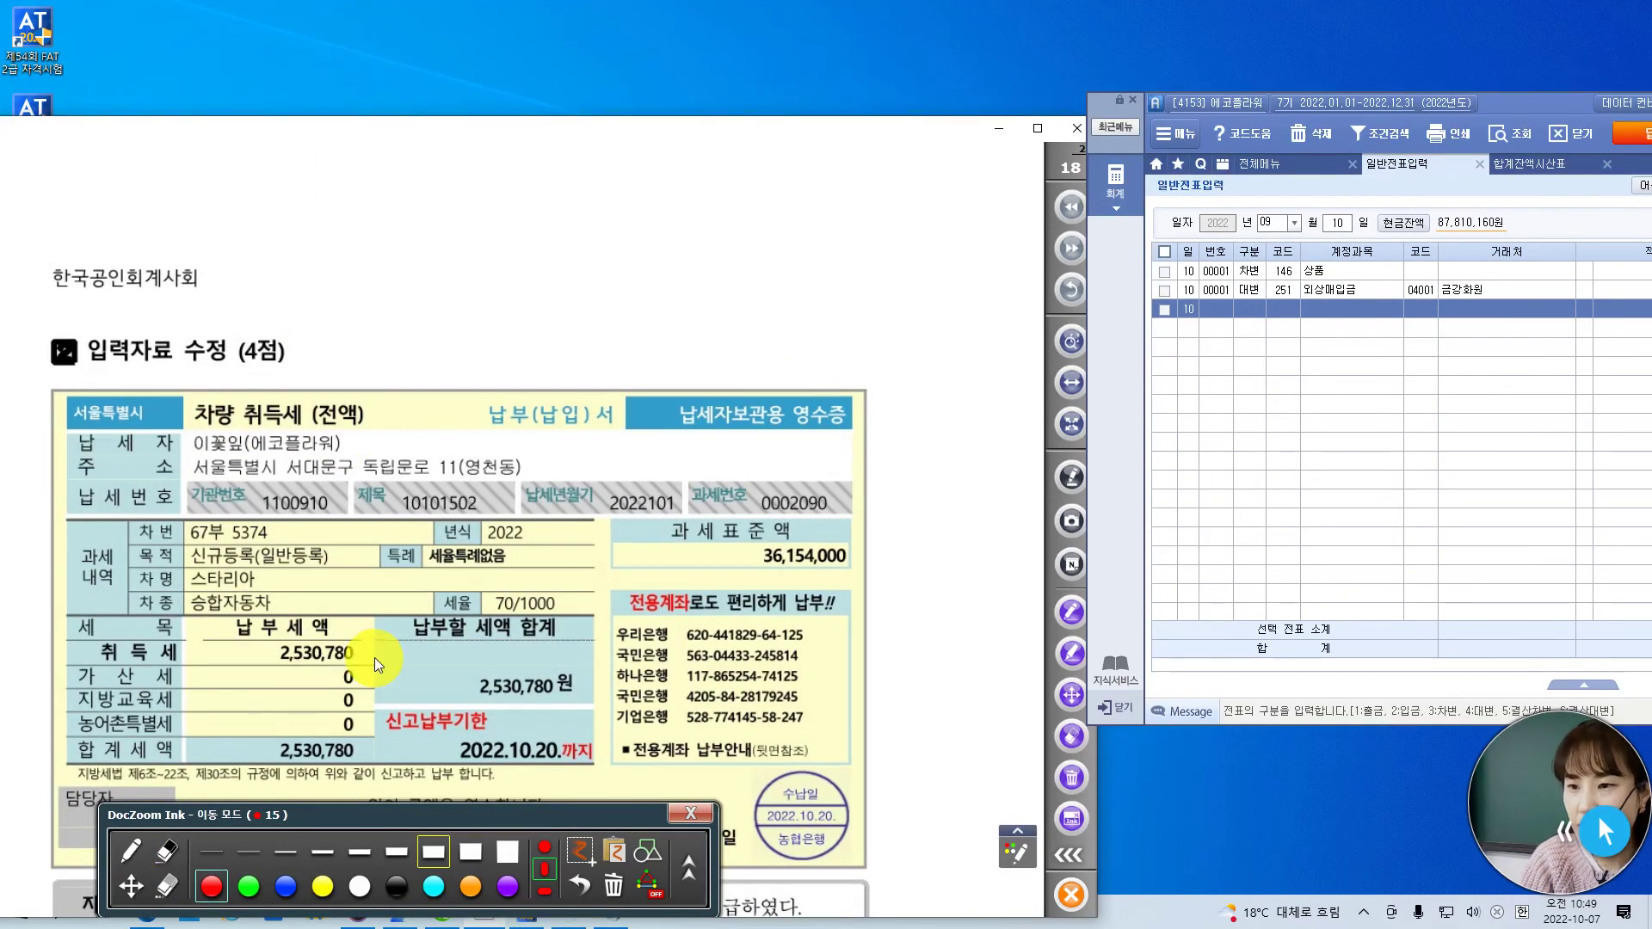
scroll(461, 659, "down", 3)
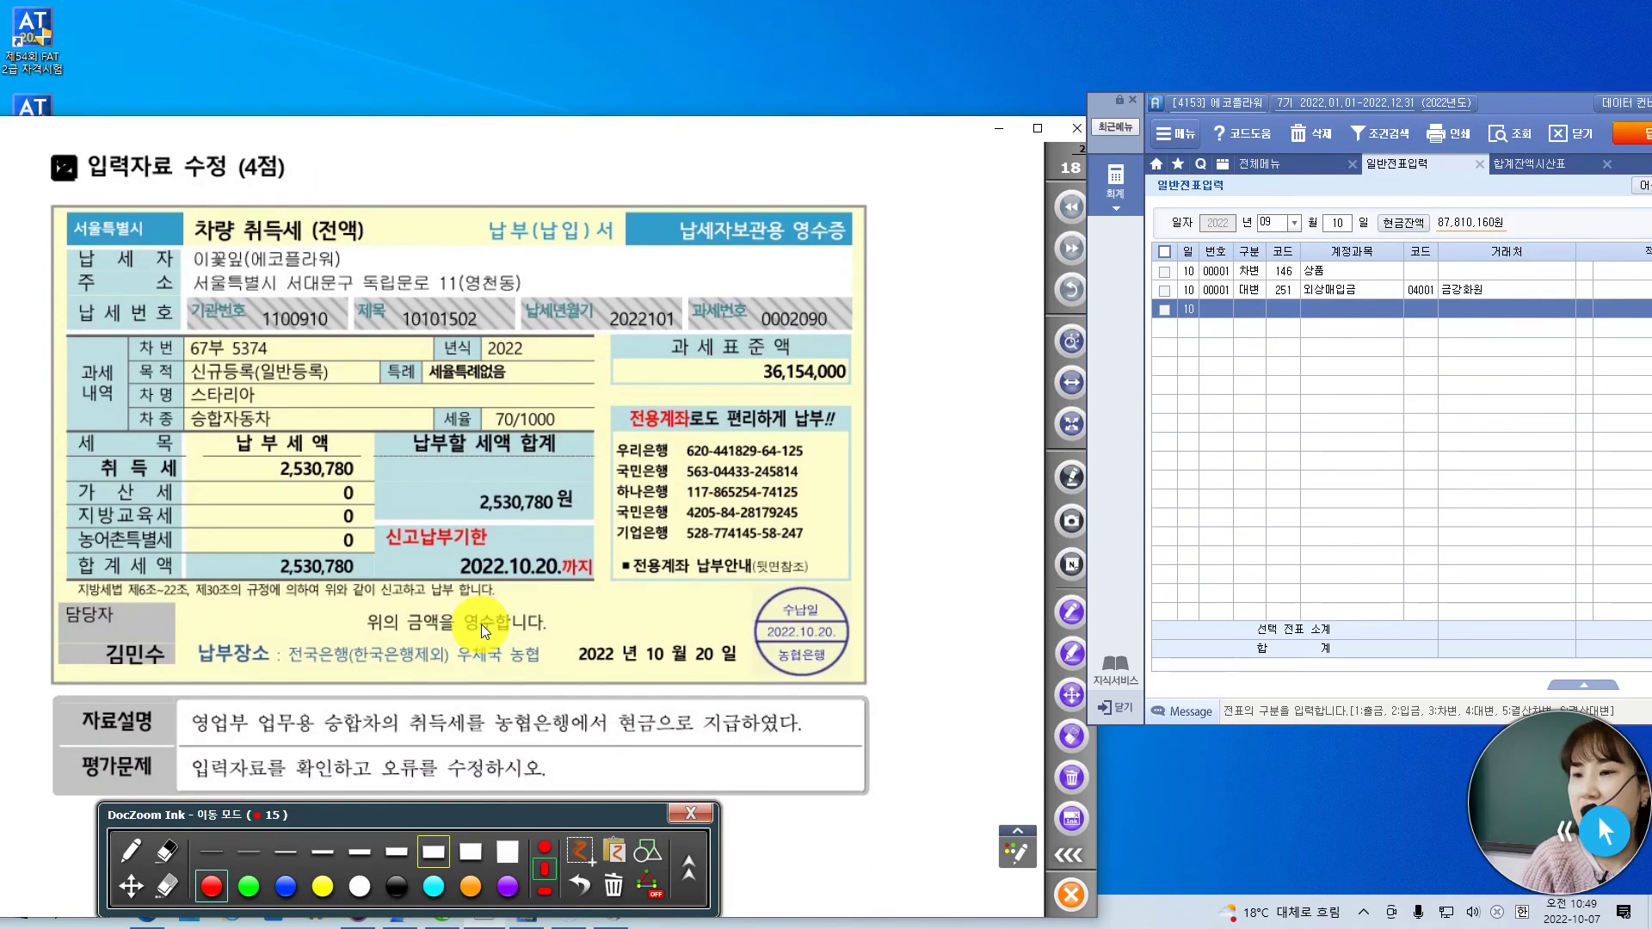
scroll(406, 720, "down", 1)
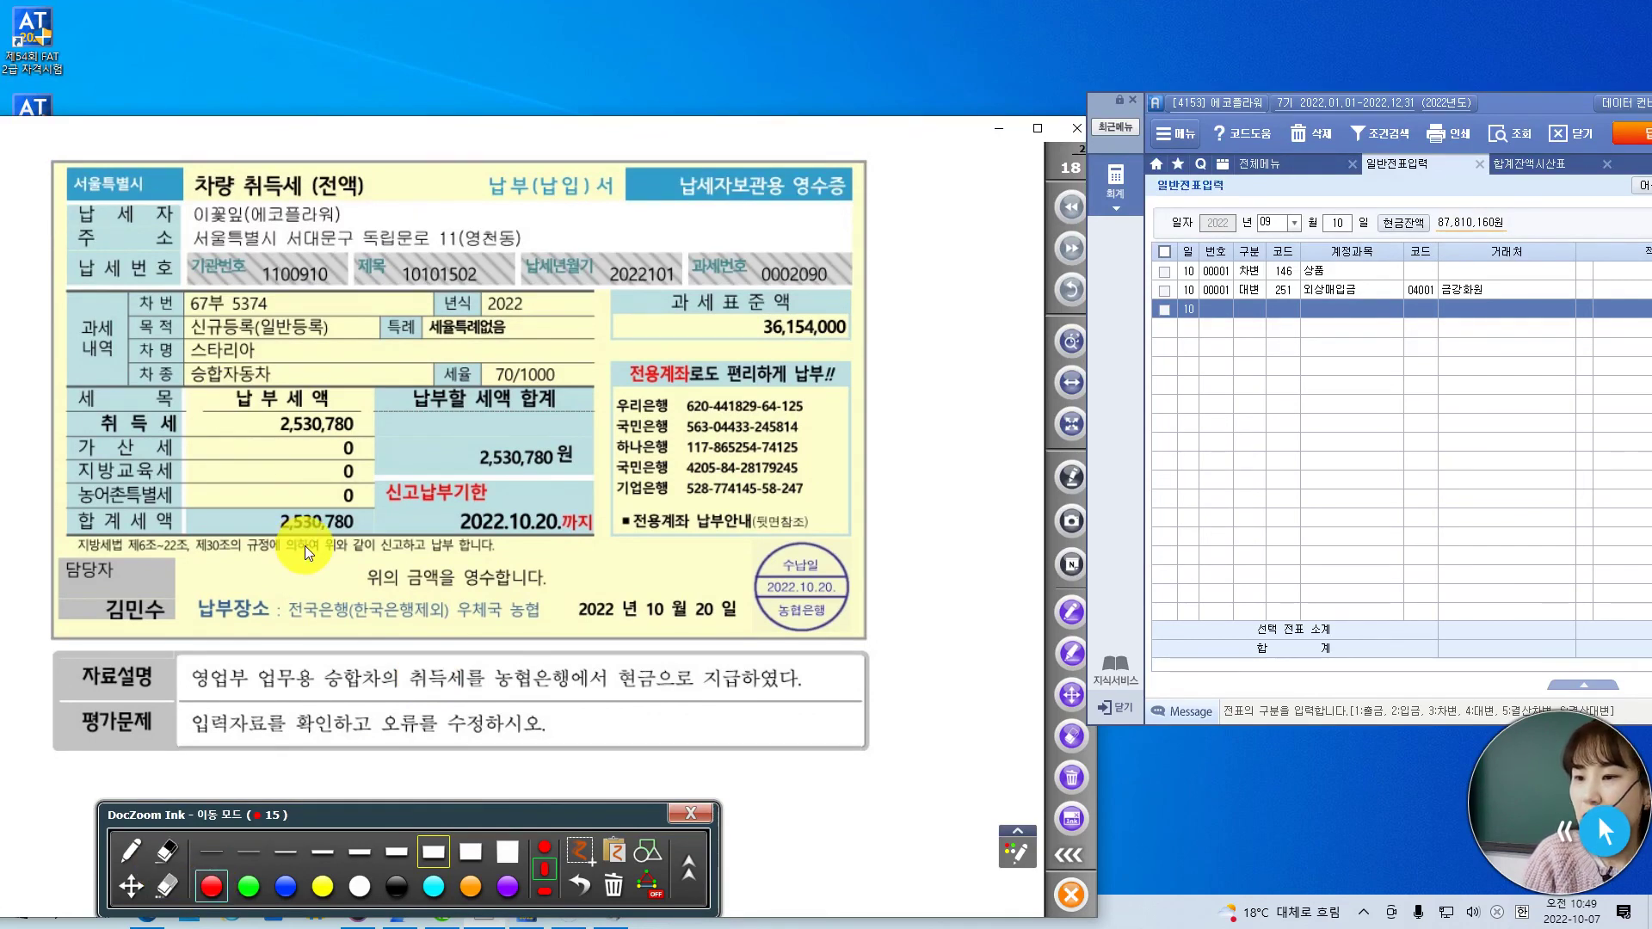
- Circle the 2,530,780 total, mark the 농협은행 stamp, and underline 현금으로 지급하였다
left_click(129, 851)
mouse_move(307, 553)
left_mouse_down()
mouse_move(318, 497)
mouse_move(370, 516)
mouse_move(314, 555)
left_mouse_up()
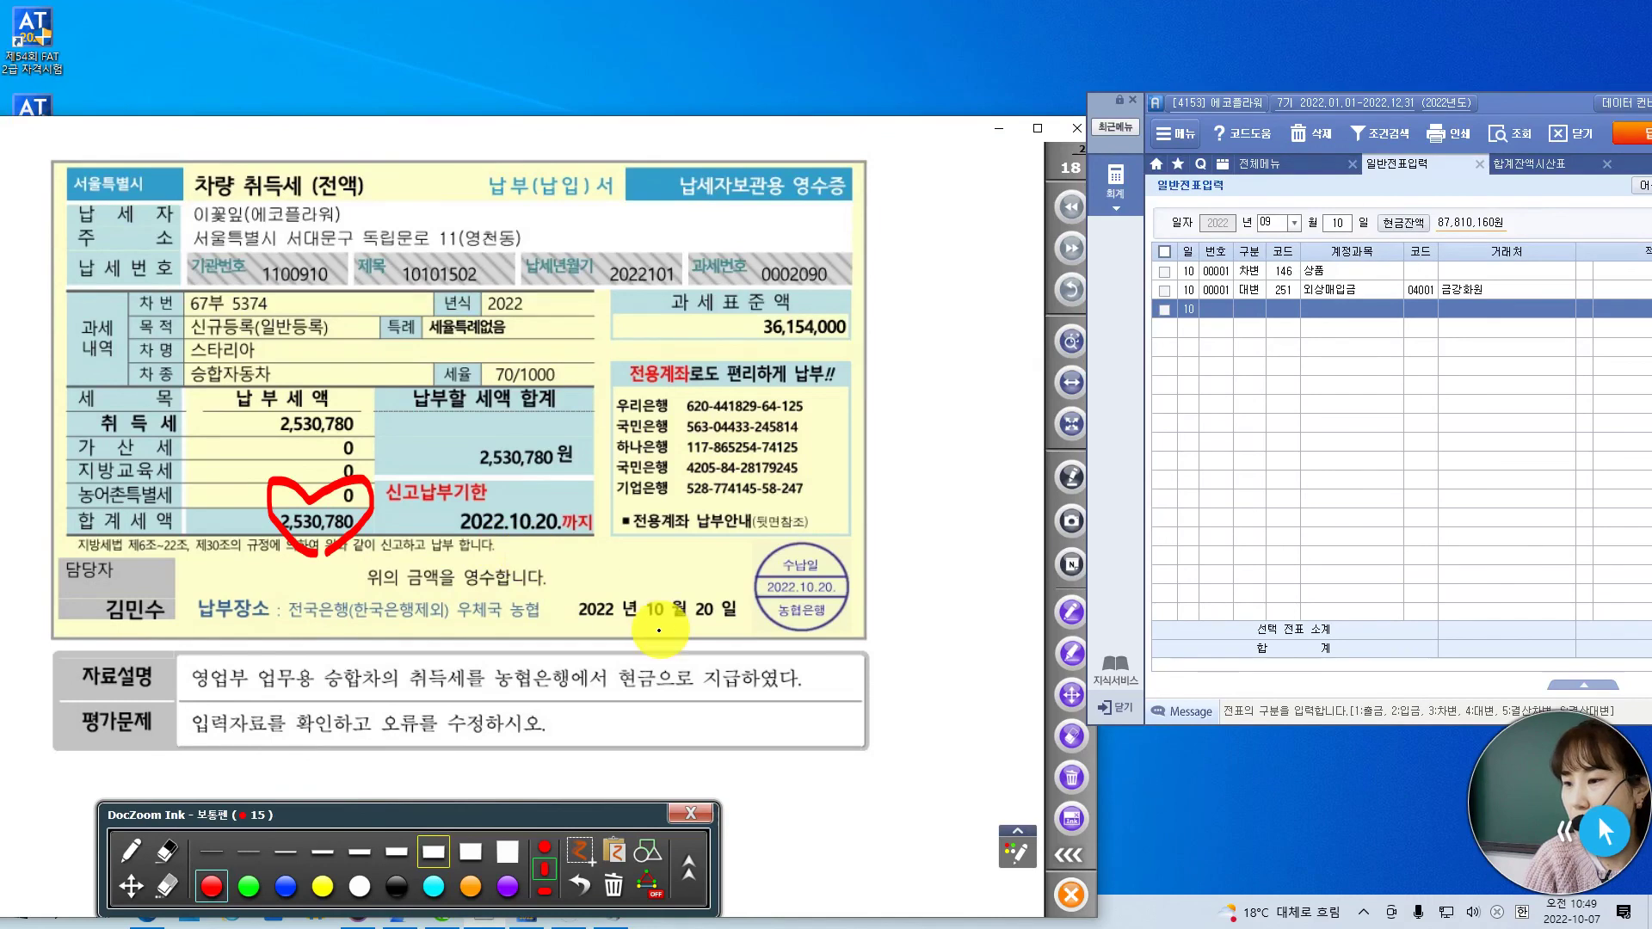
mouse_move(819, 631)
left_mouse_down()
mouse_move(749, 602)
mouse_move(860, 529)
mouse_move(802, 646)
left_mouse_up()
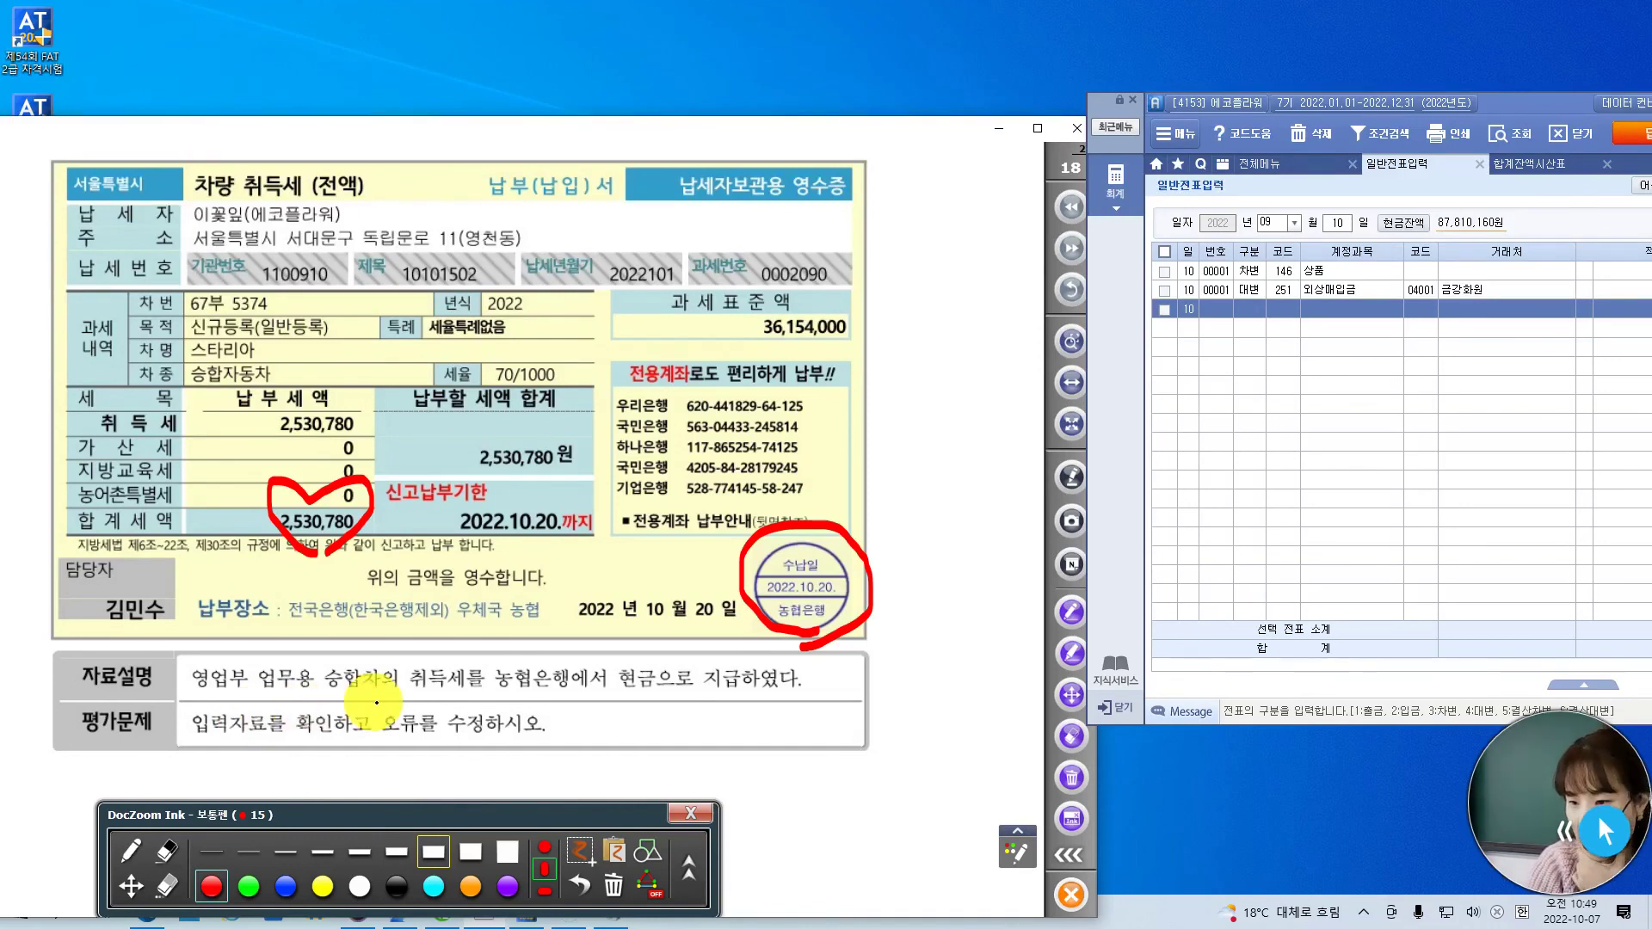
mouse_move(399, 644)
left_mouse_down()
mouse_move(474, 641)
mouse_move(459, 716)
left_mouse_up()
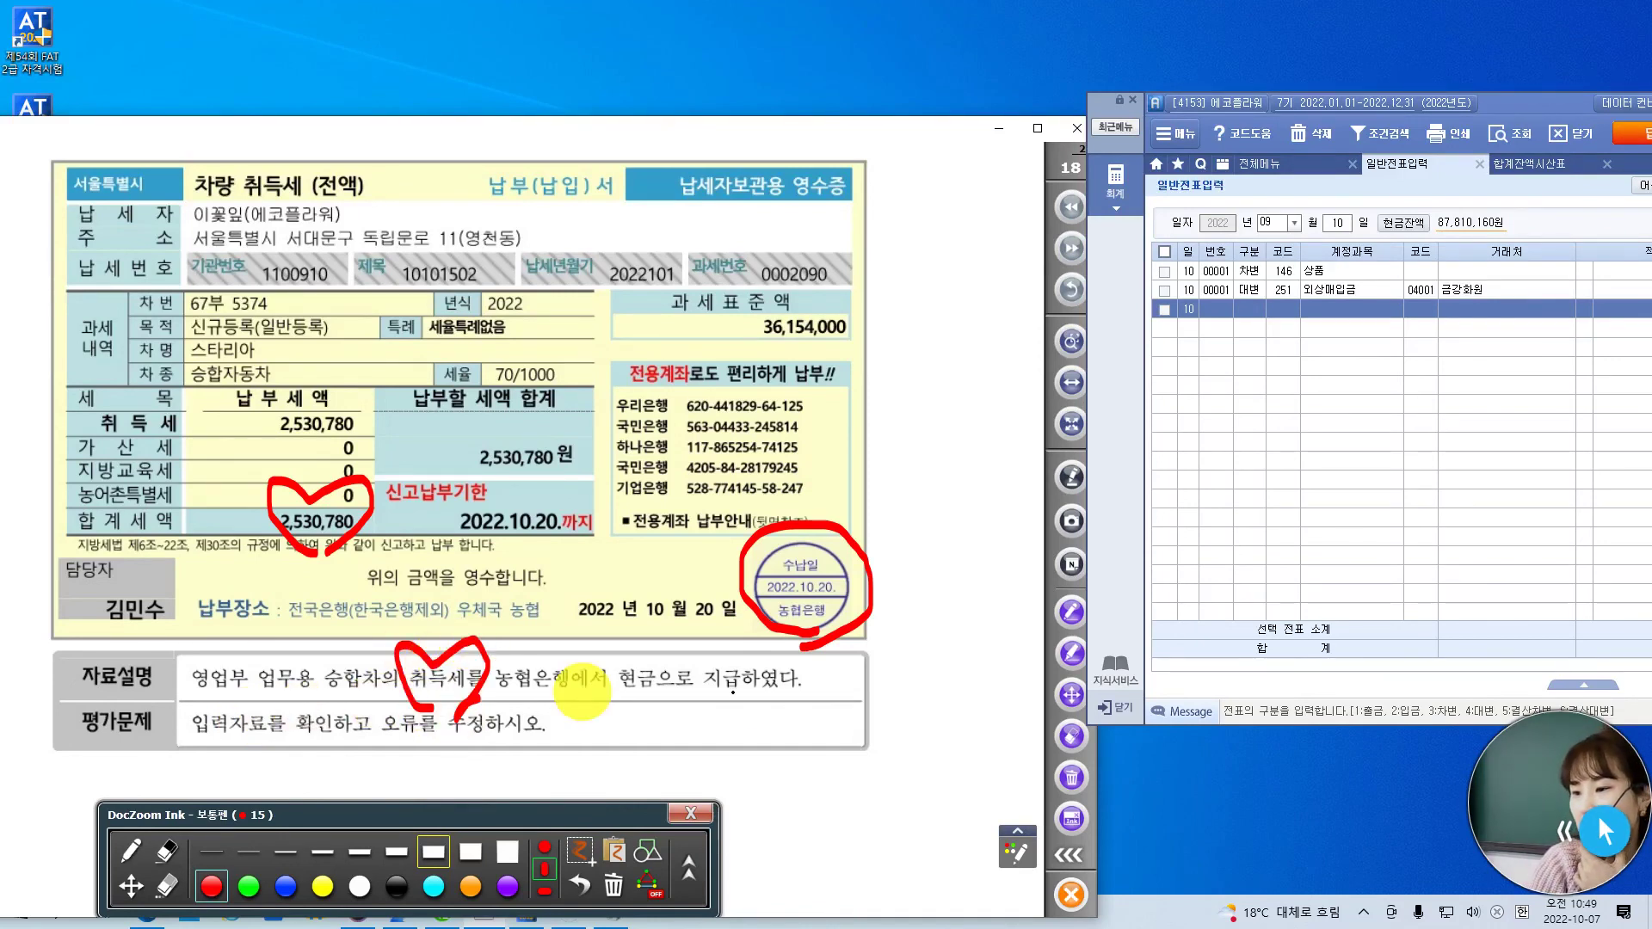
left_click_drag(637, 695, 800, 693)
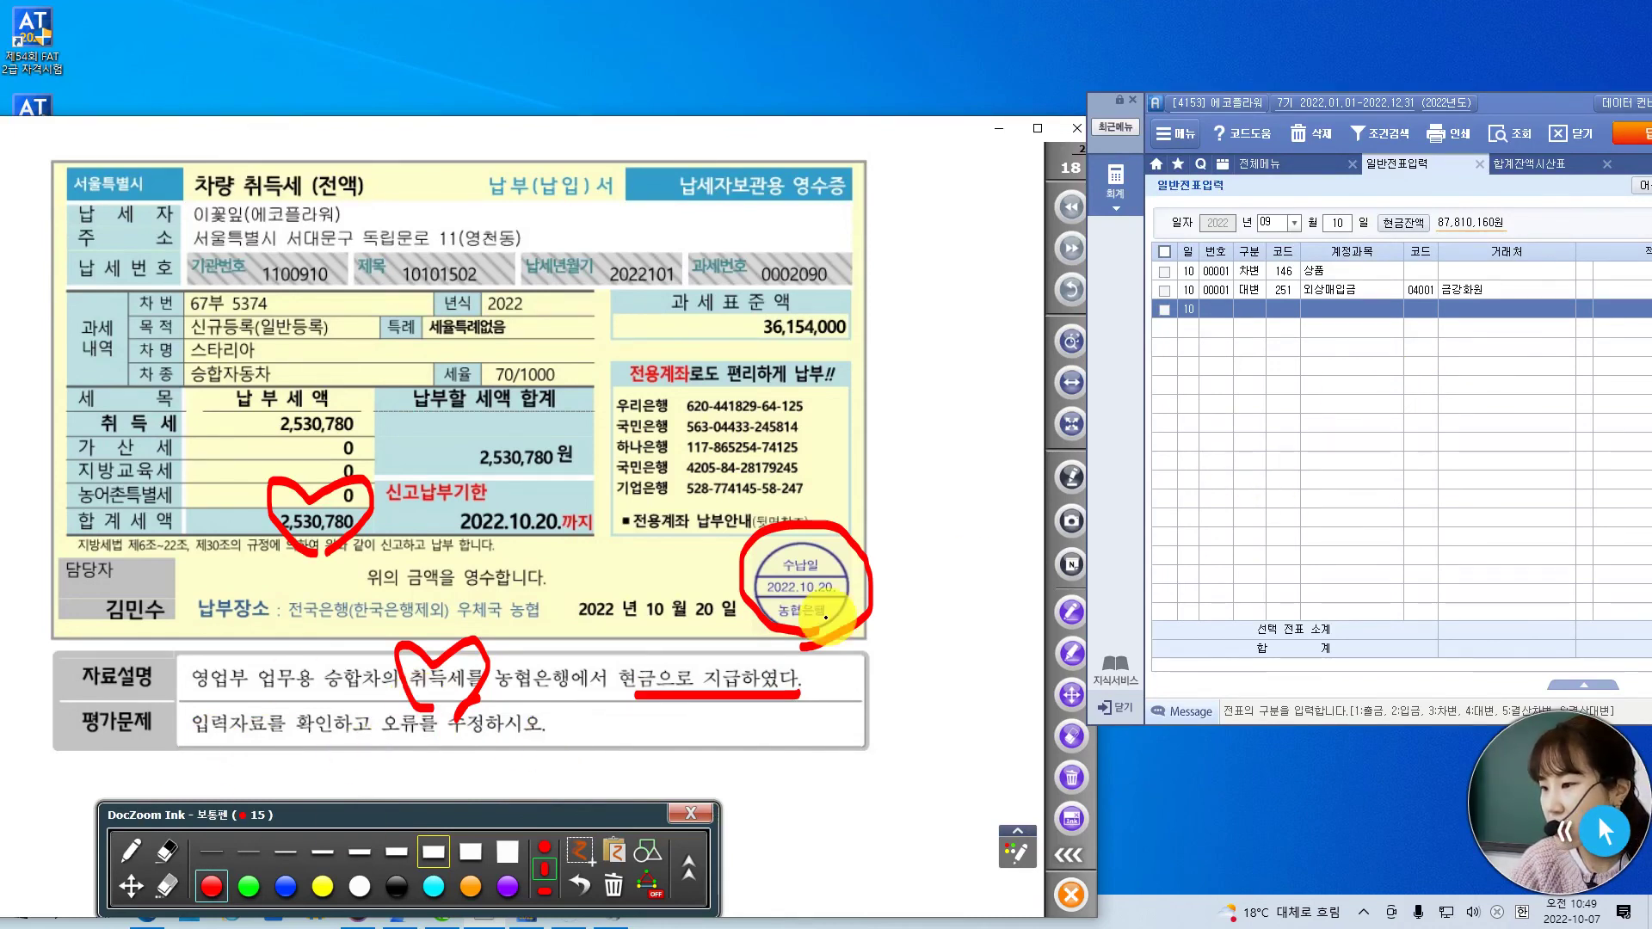
left_click_drag(817, 497, 864, 475)
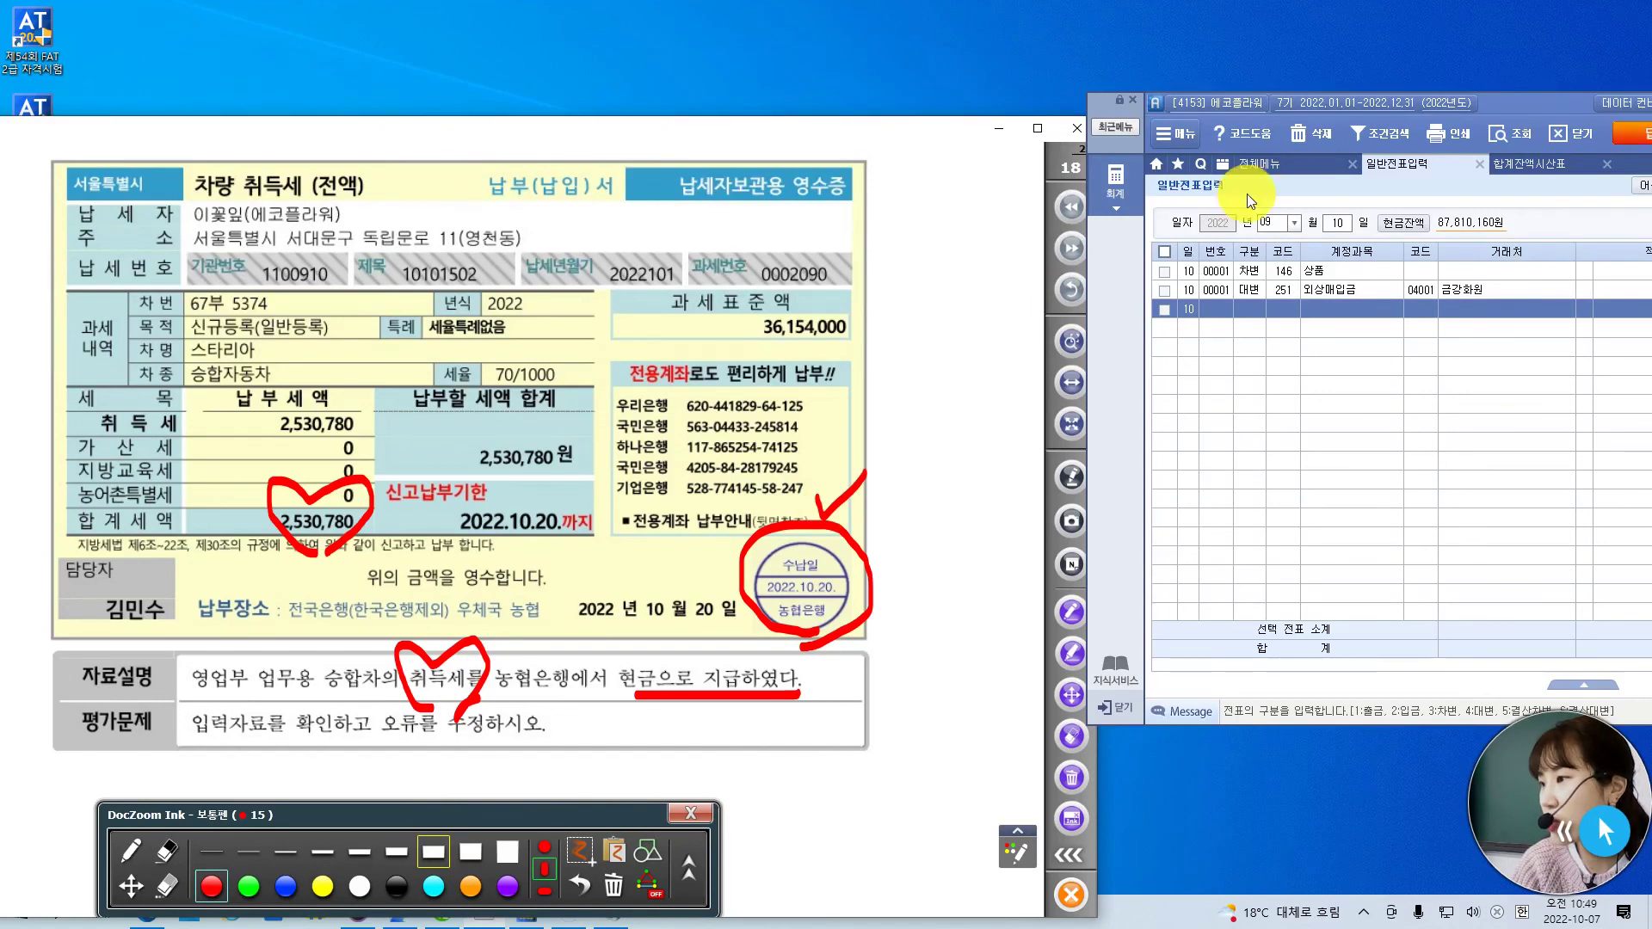
- Load the October 20 voucher in the journal entry screen
left_click(1278, 224)
type("10")
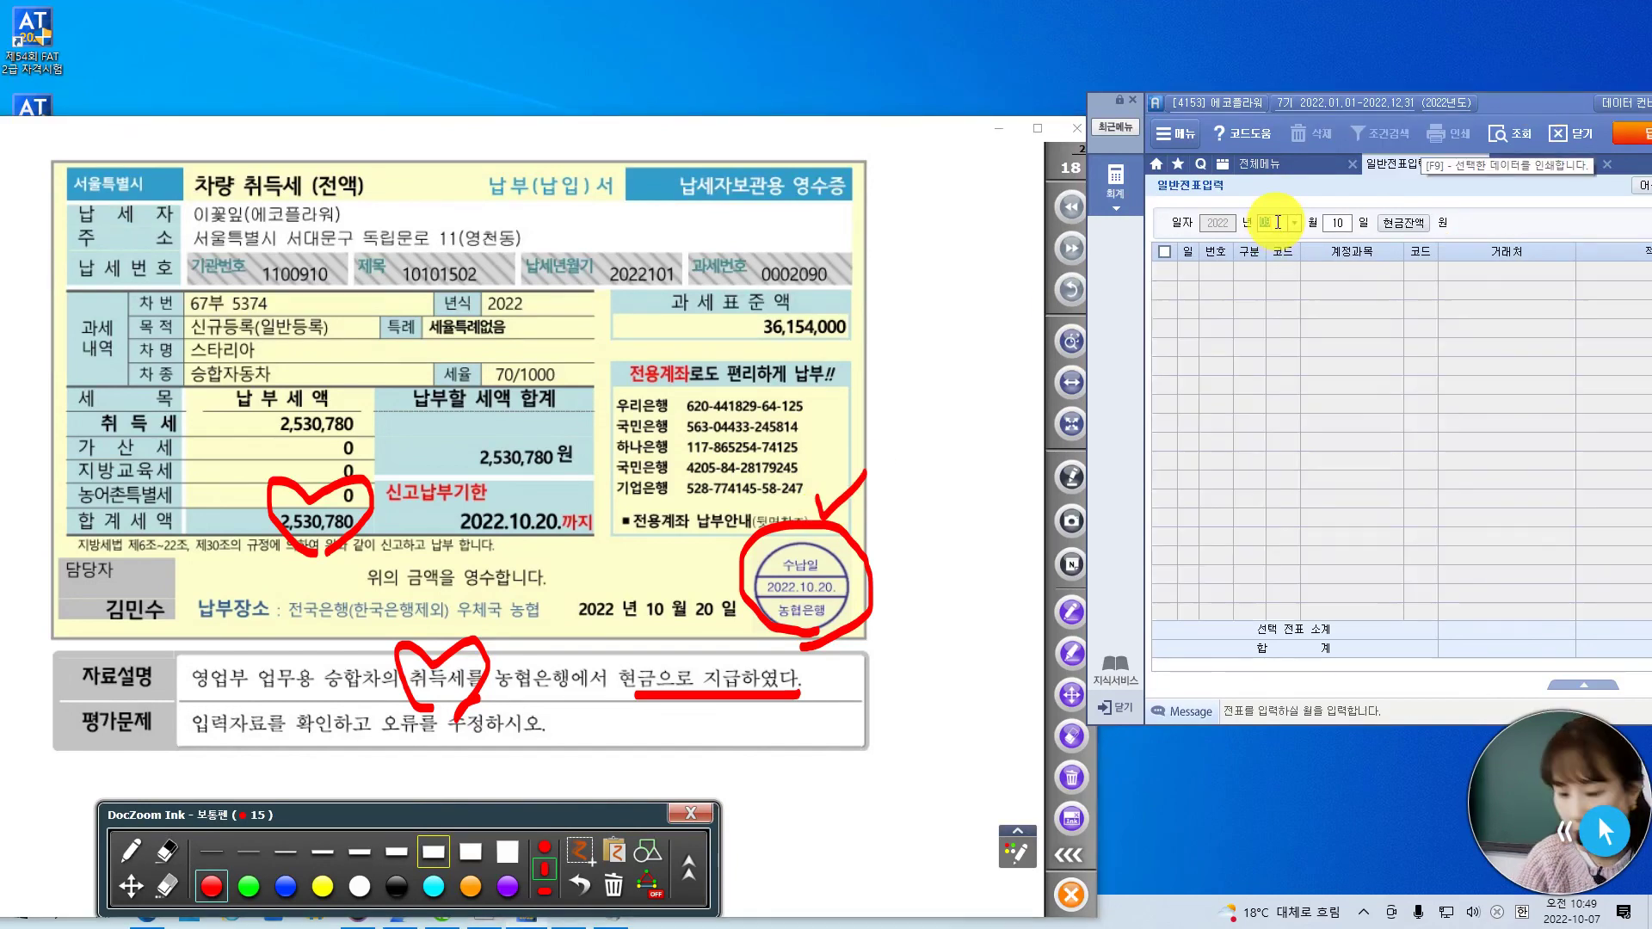
key("Return")
type("20")
key("Return")
left_click_drag(1550, 111, 1378, 134)
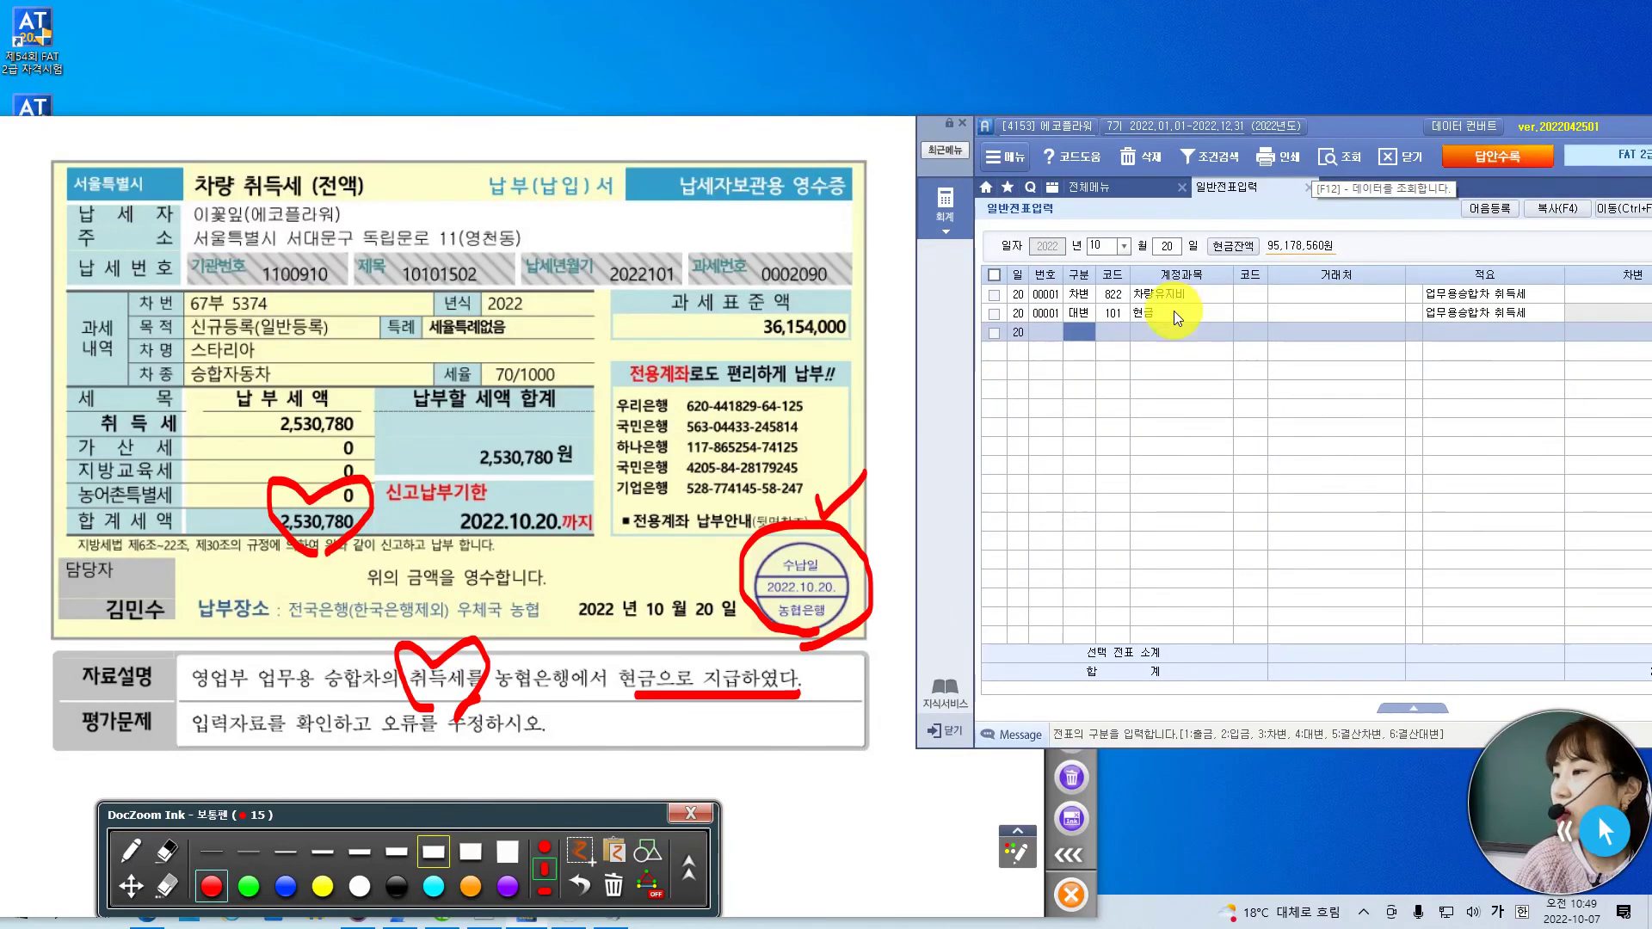
- Replace the 822 차량유지비 debit account with 208 차량운반구
left_click(1117, 296)
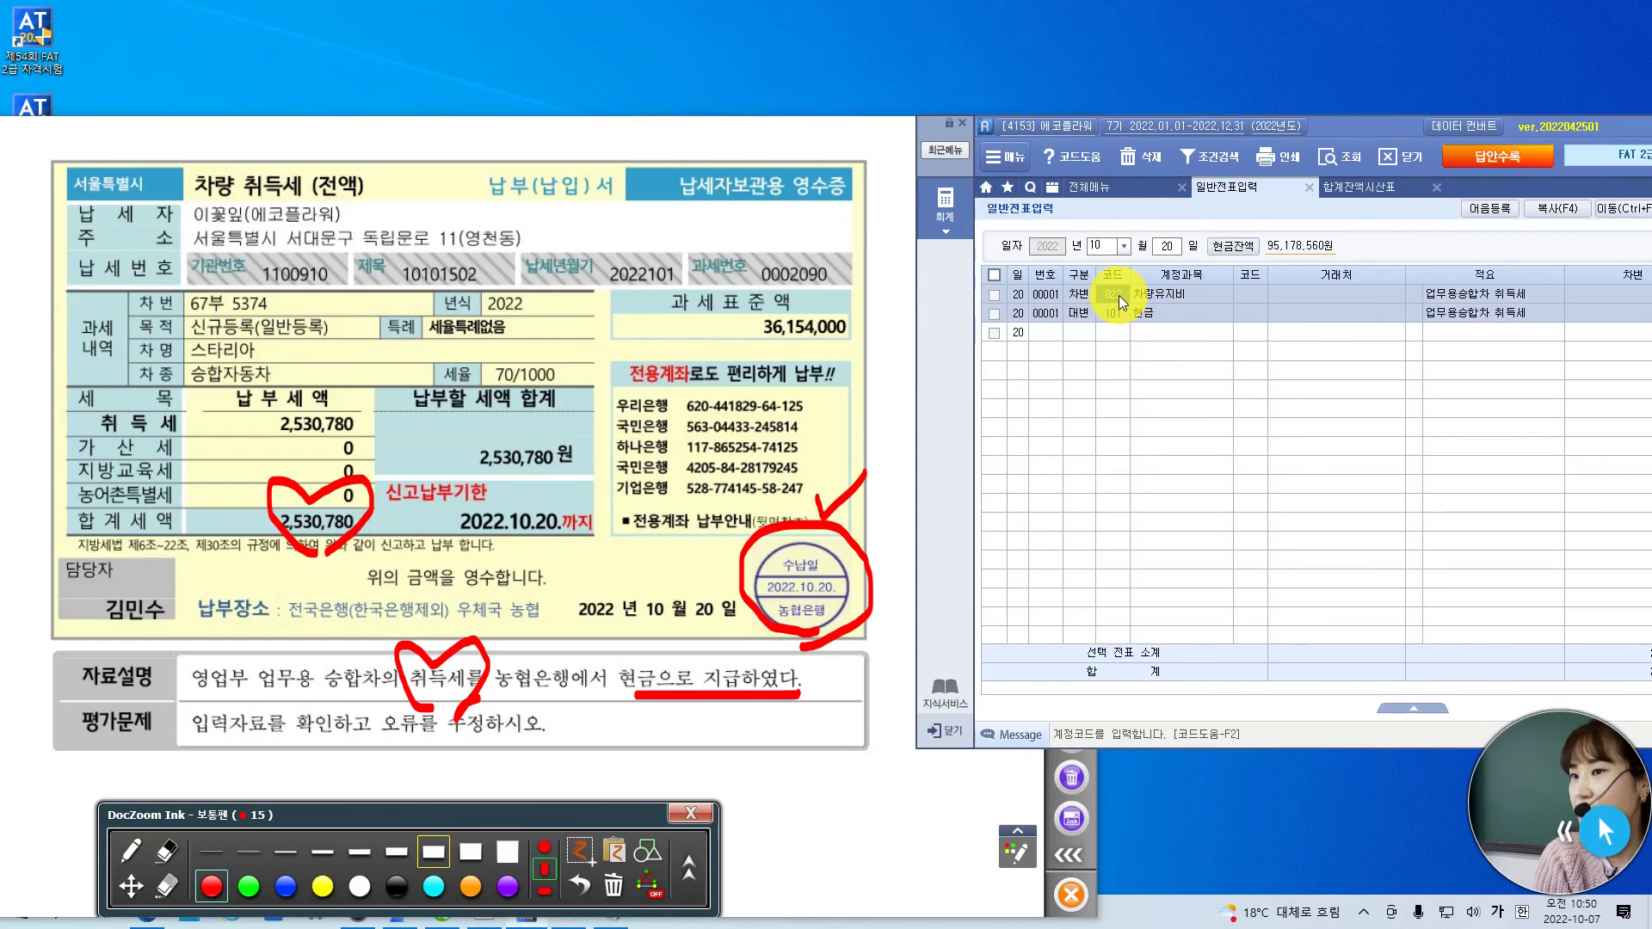
left_click(1118, 296)
type("차량")
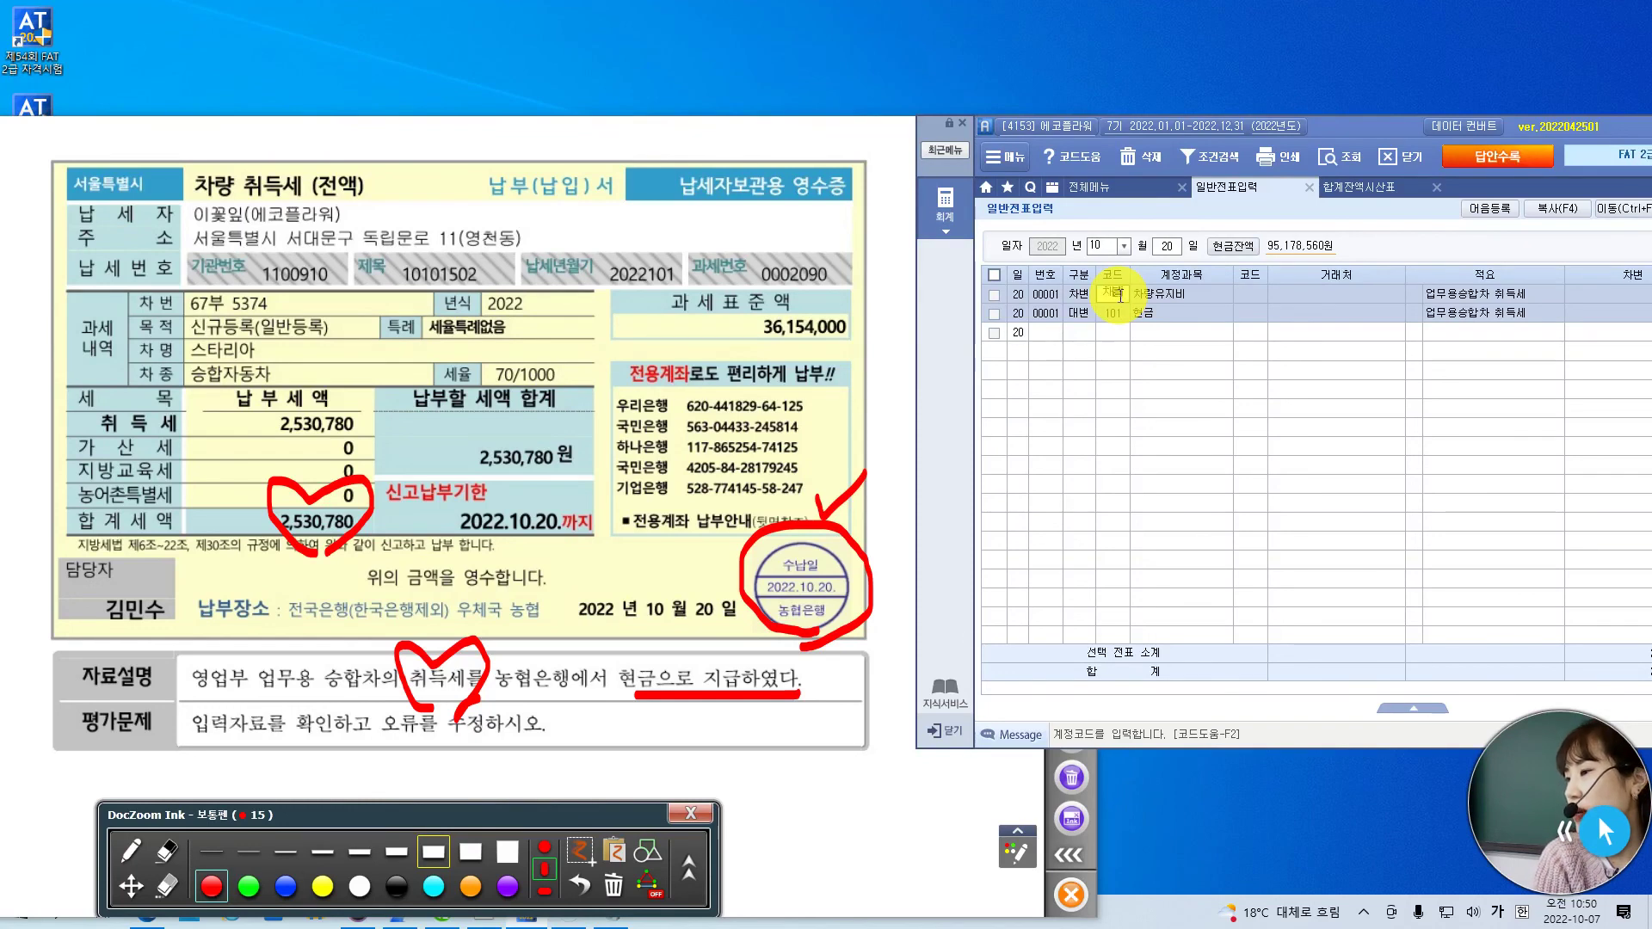
key("Return")
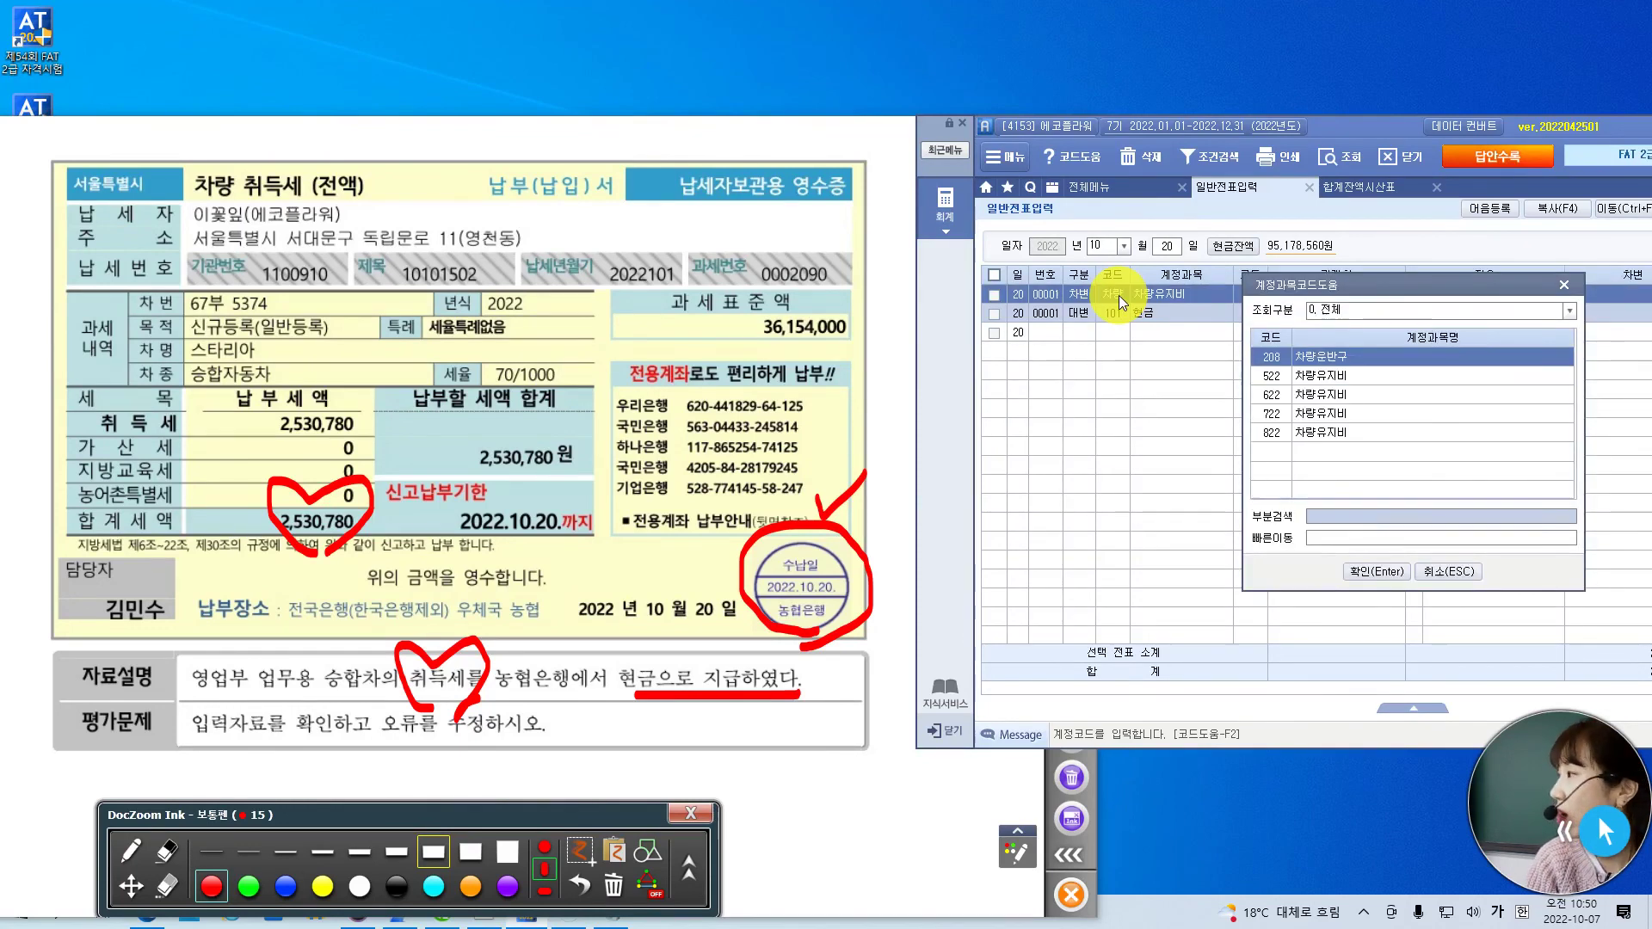
key("Return")
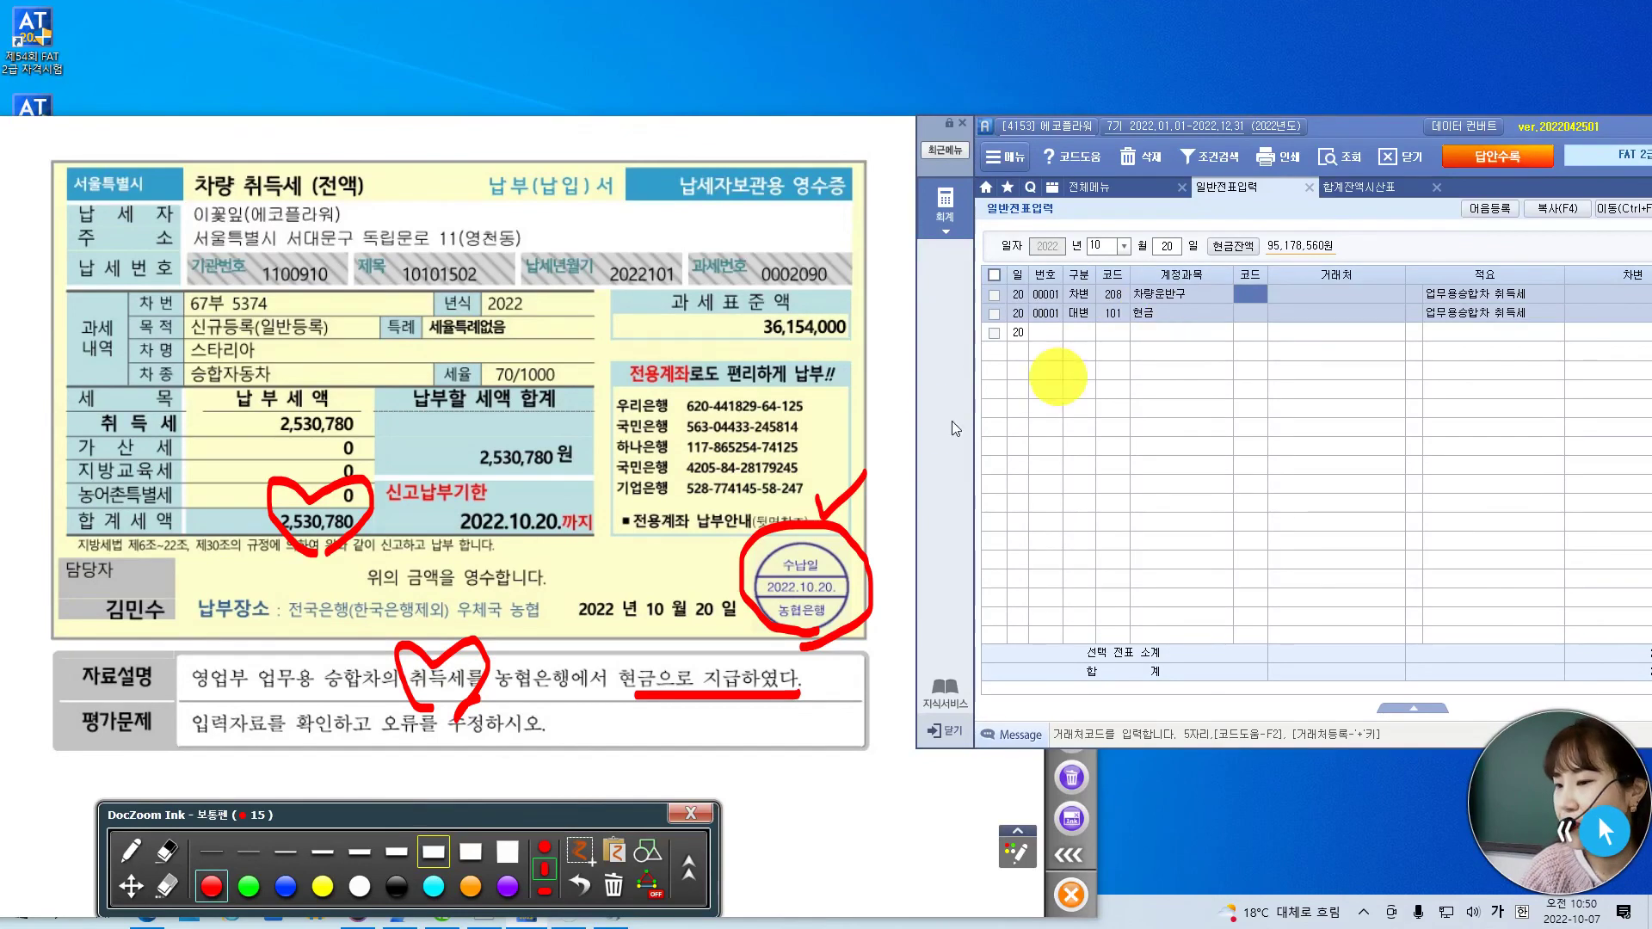
- Advance the exam document to the 문제 4 결산 page
left_click(131, 886)
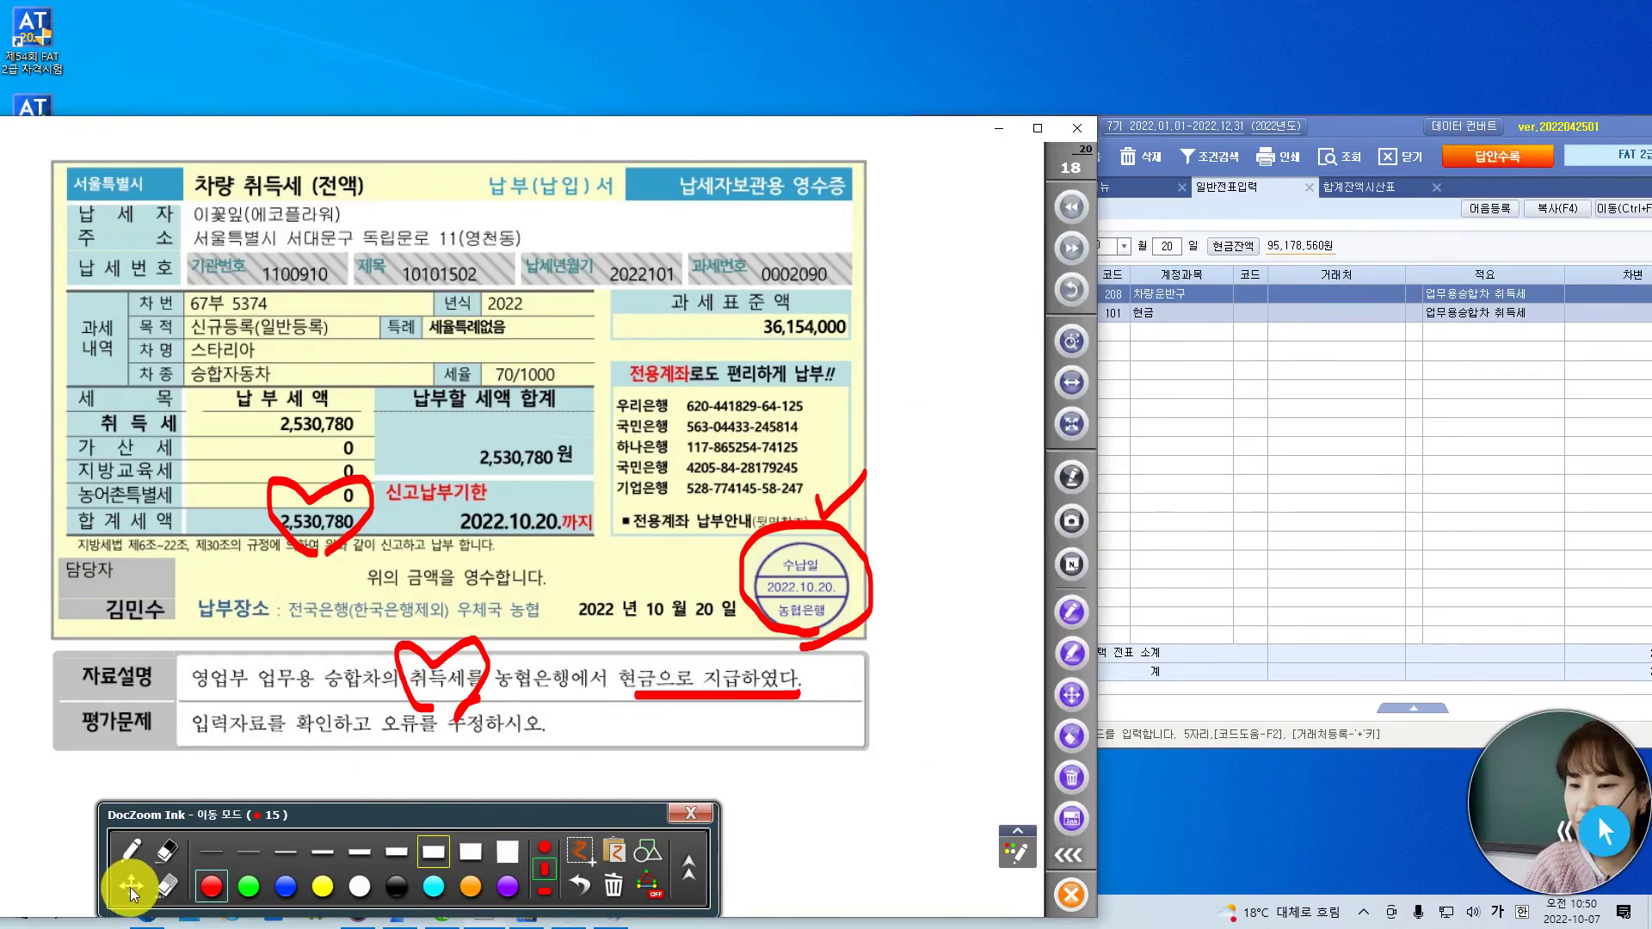
scroll(939, 621, "down", 2)
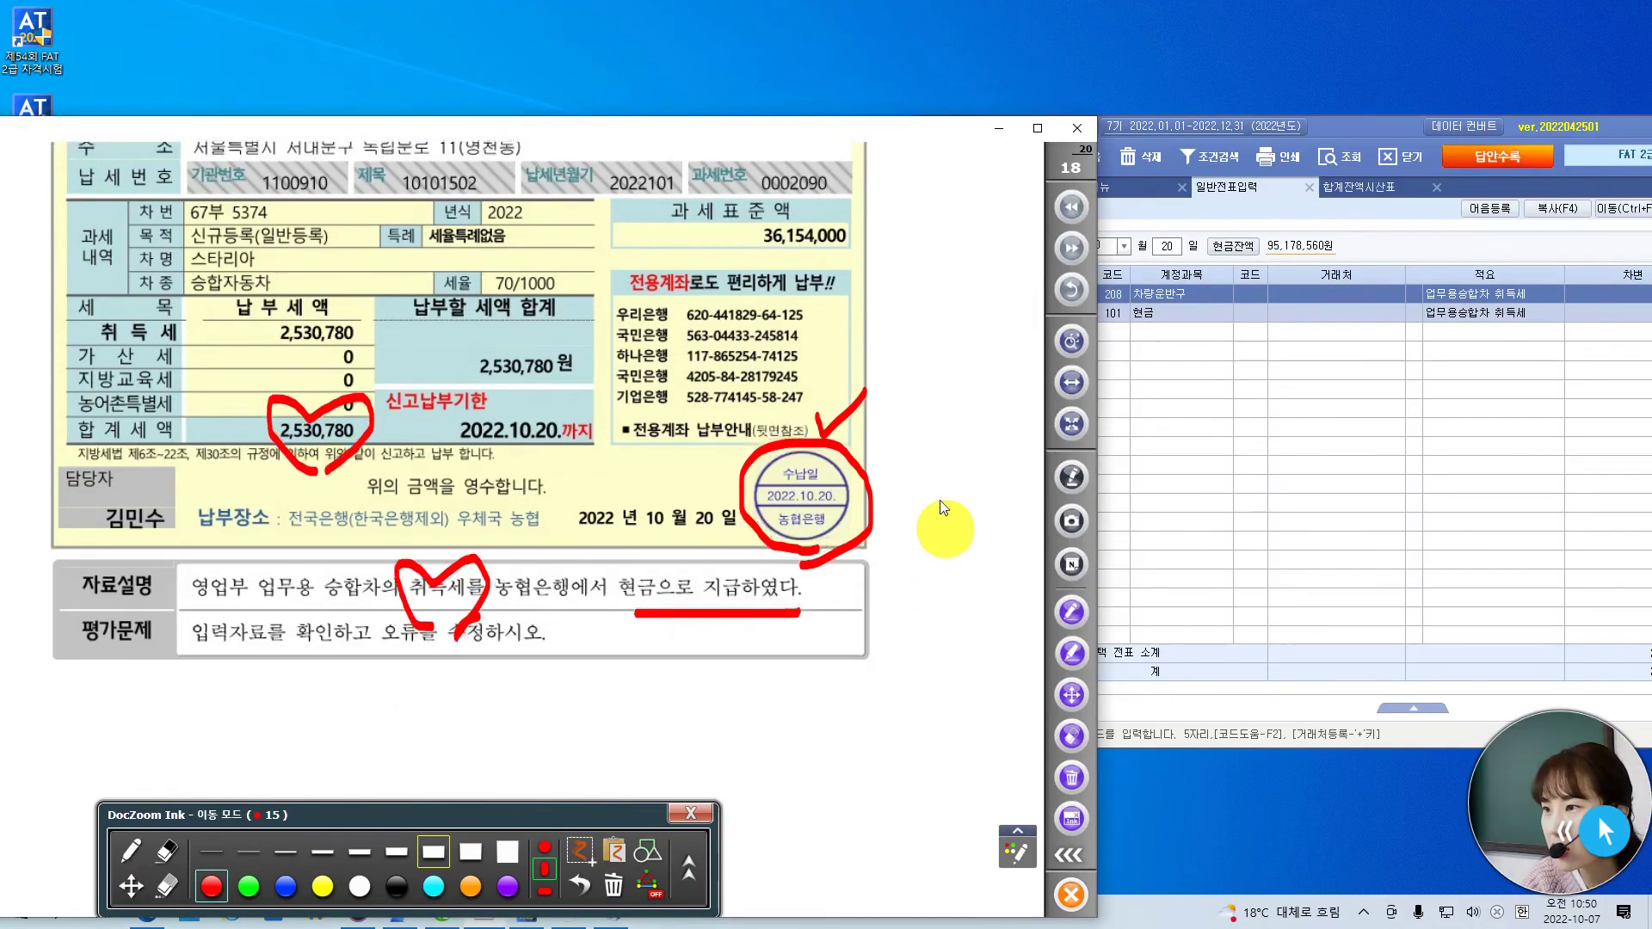
left_click(1067, 252)
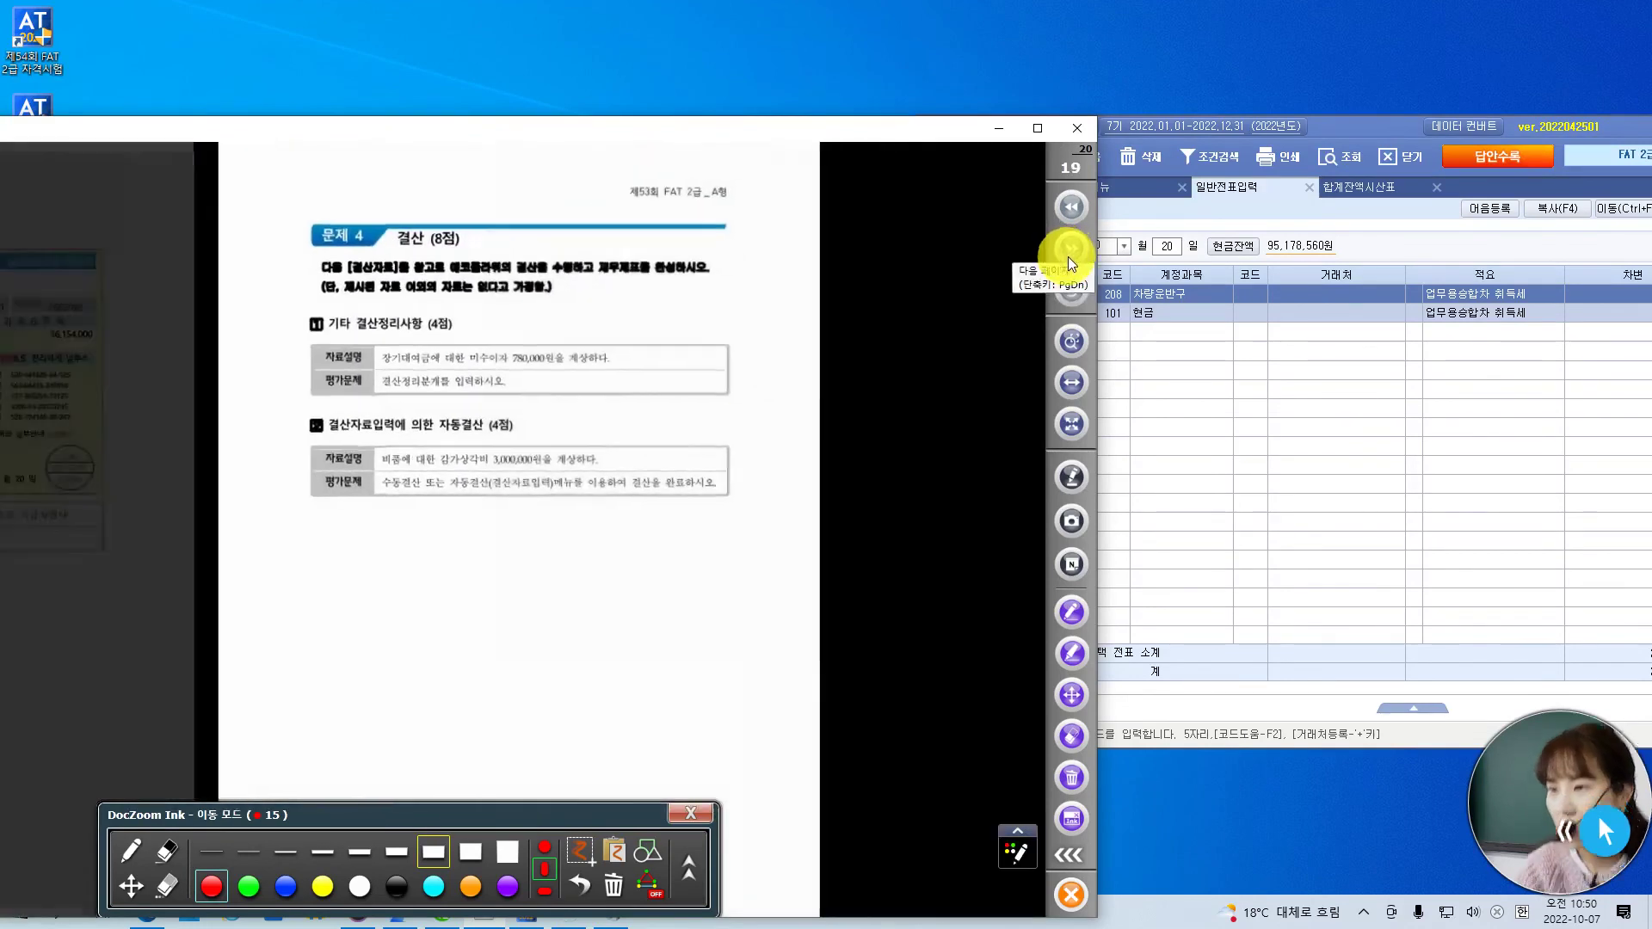